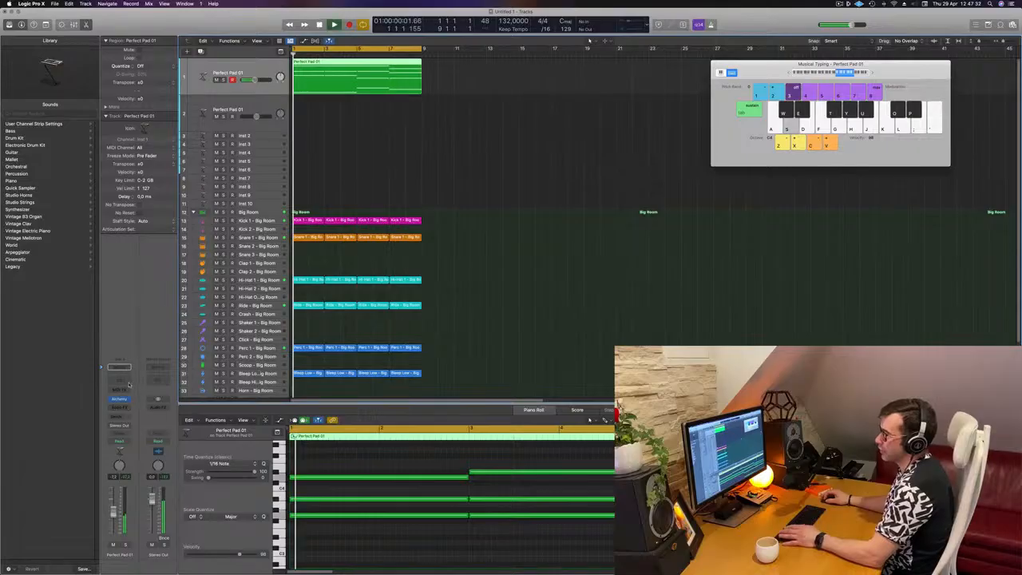
# Step: Insert a Compressor as an audio effect on the Perfect Pad 01 channel strip
pyautogui.click(125, 408)
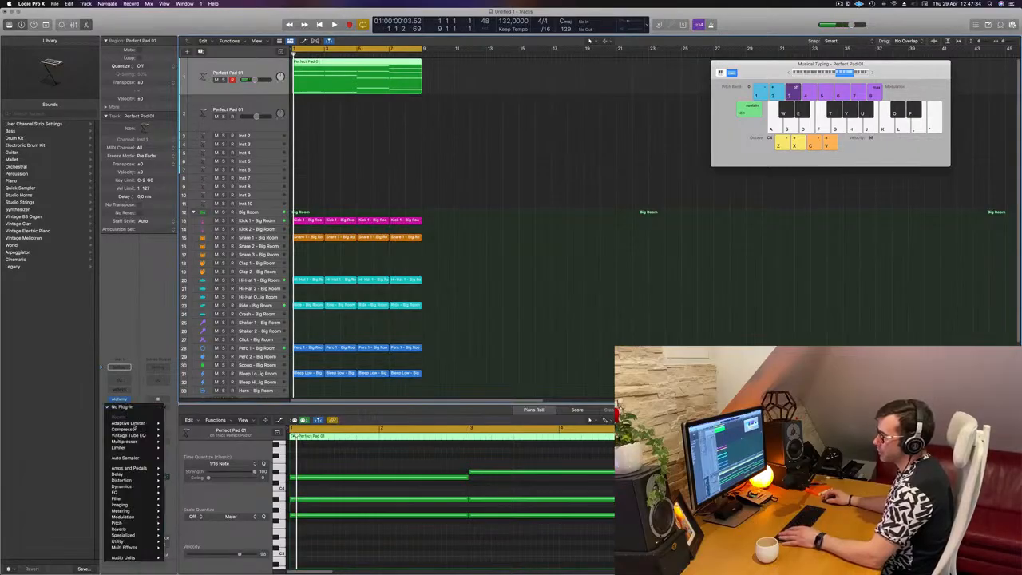
pyautogui.click(170, 434)
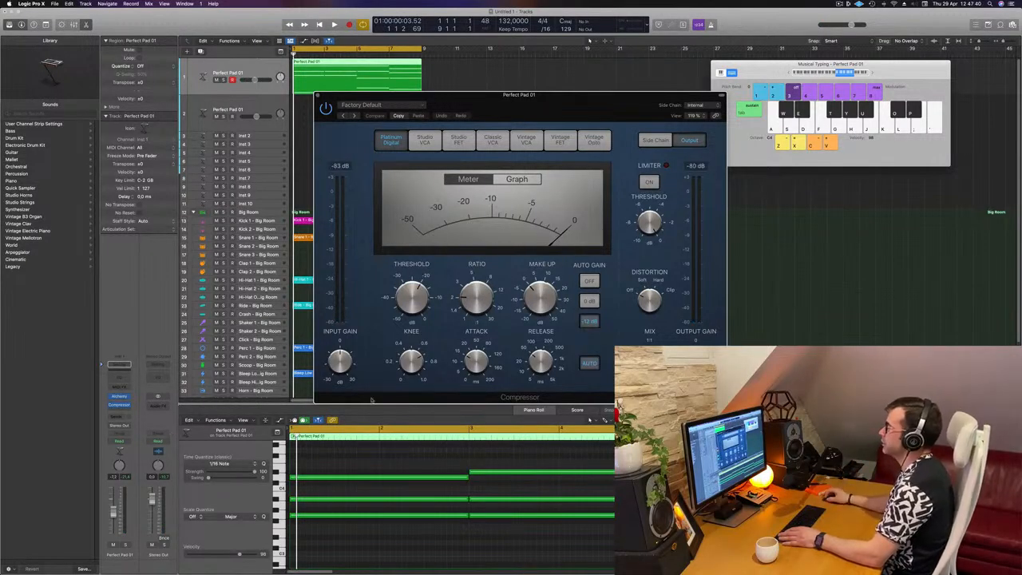
# Step: Set the compressor's side chain input to an instrument track from the Inst list
pyautogui.moveTo(559, 94); pyautogui.dragTo(517, 85)
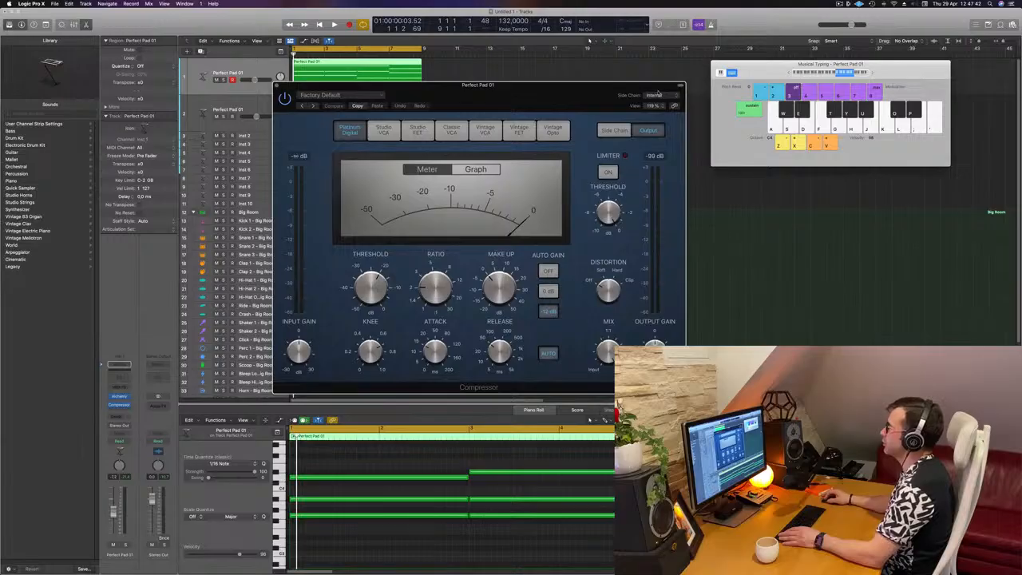
pyautogui.click(654, 95)
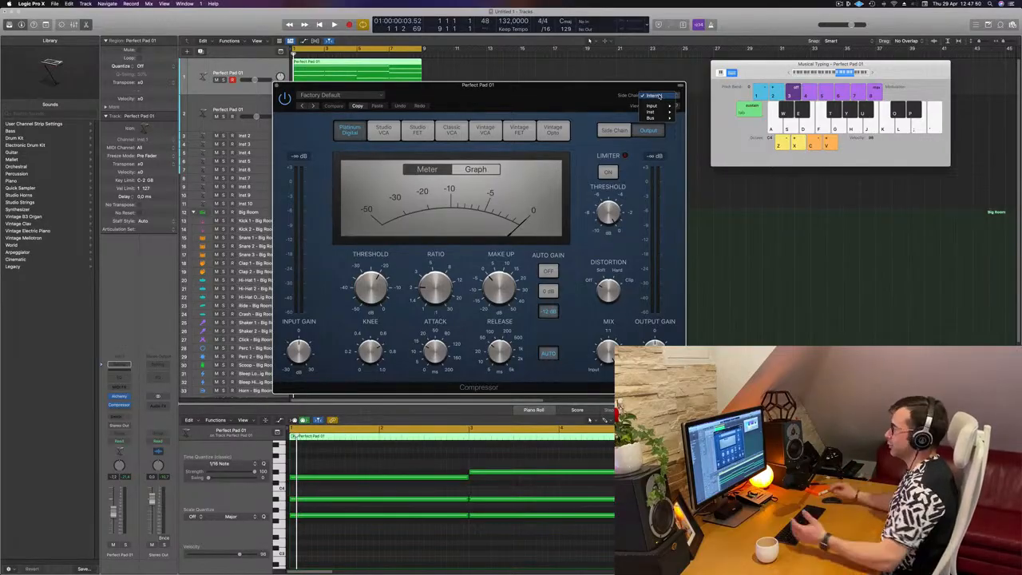
pyautogui.moveTo(662, 114)
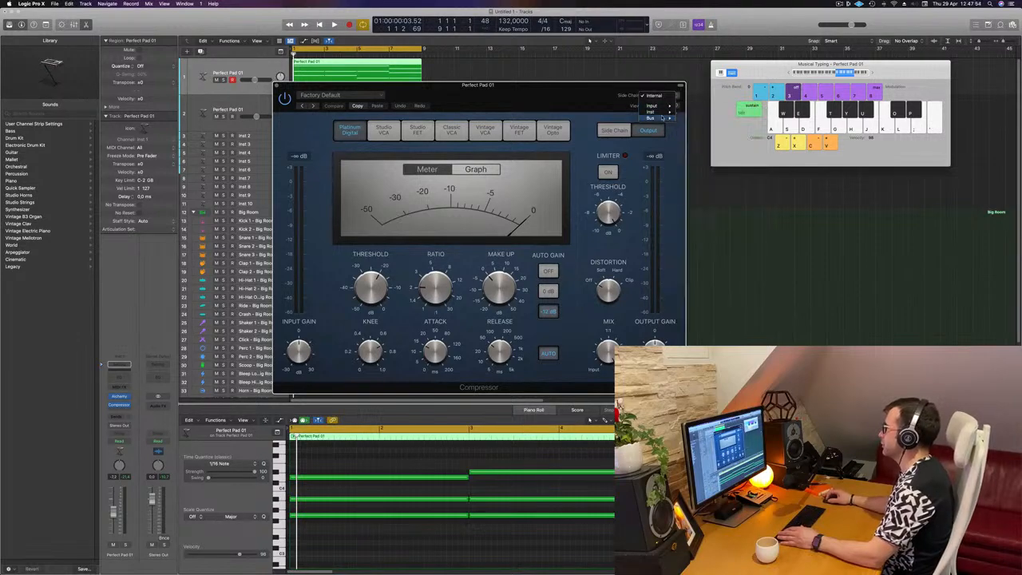
pyautogui.click(711, 166)
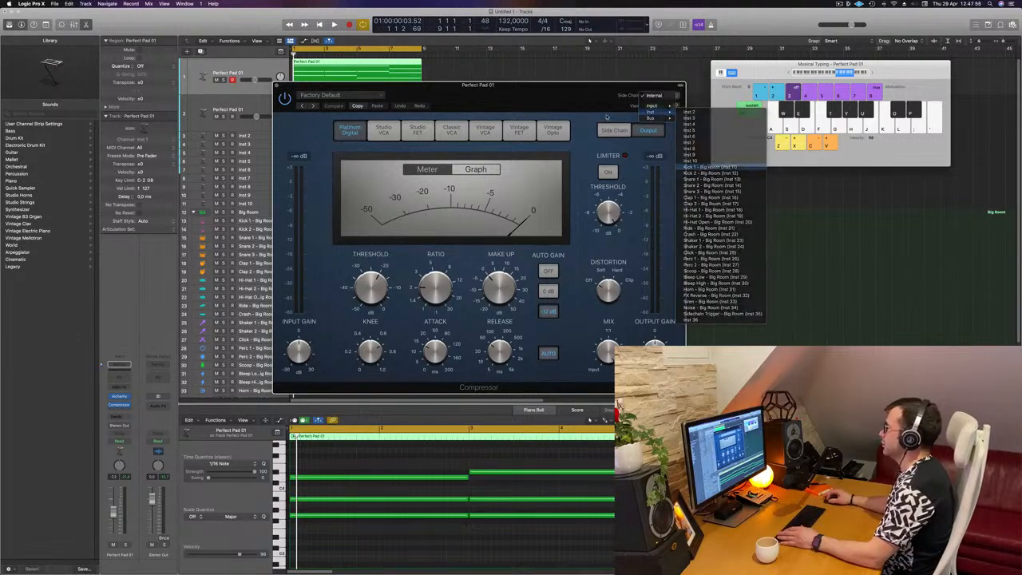
pyautogui.moveTo(581, 94); pyautogui.dragTo(774, 94)
# Step: Play the project and adjust the compressor, raising the ratio to about 4.1:1 and tweaking the threshold
pyautogui.press('space')
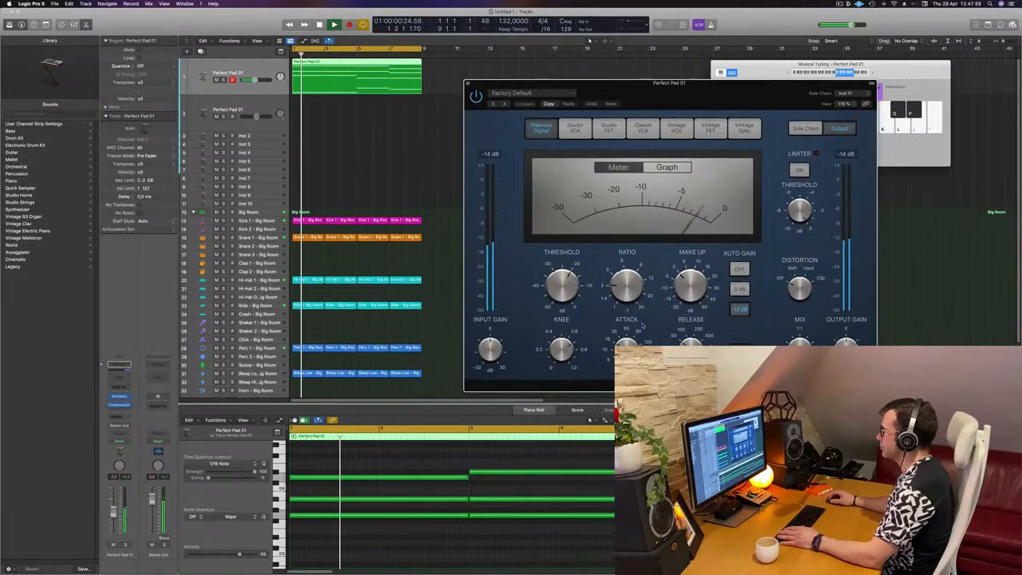
pyautogui.click(690, 285)
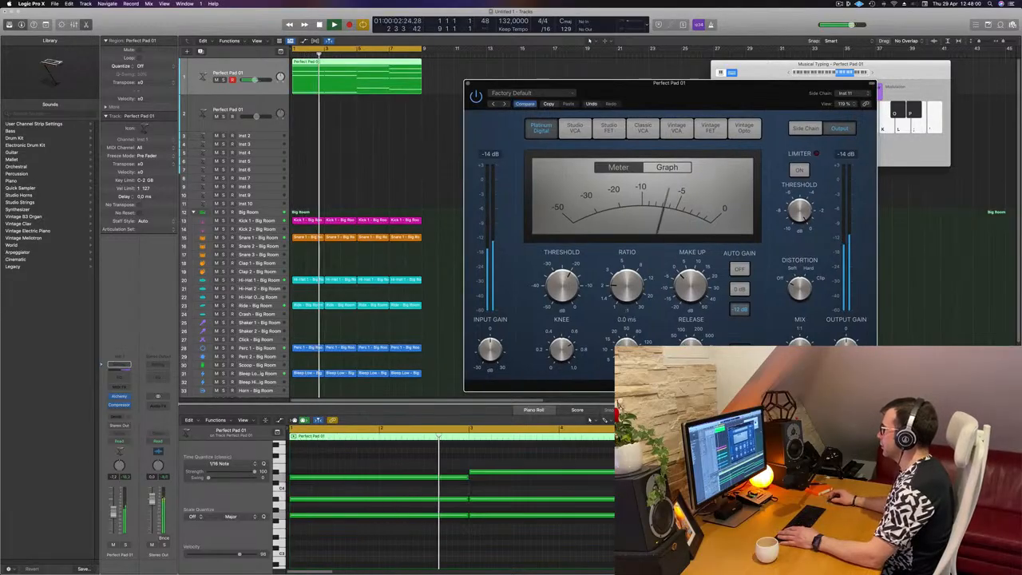
pyautogui.moveTo(628, 282); pyautogui.dragTo(636, 261)
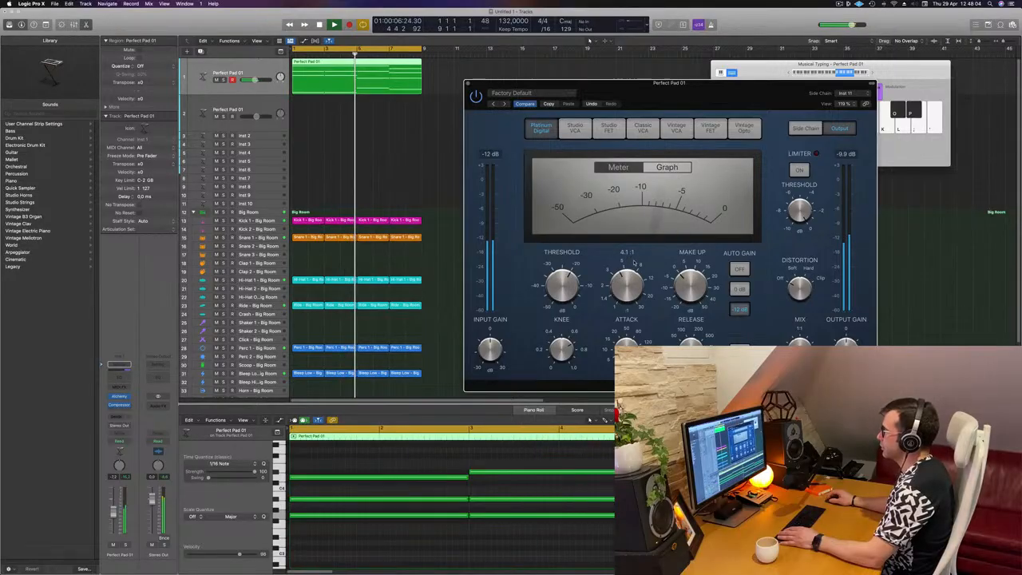
pyautogui.moveTo(570, 278); pyautogui.dragTo(573, 277)
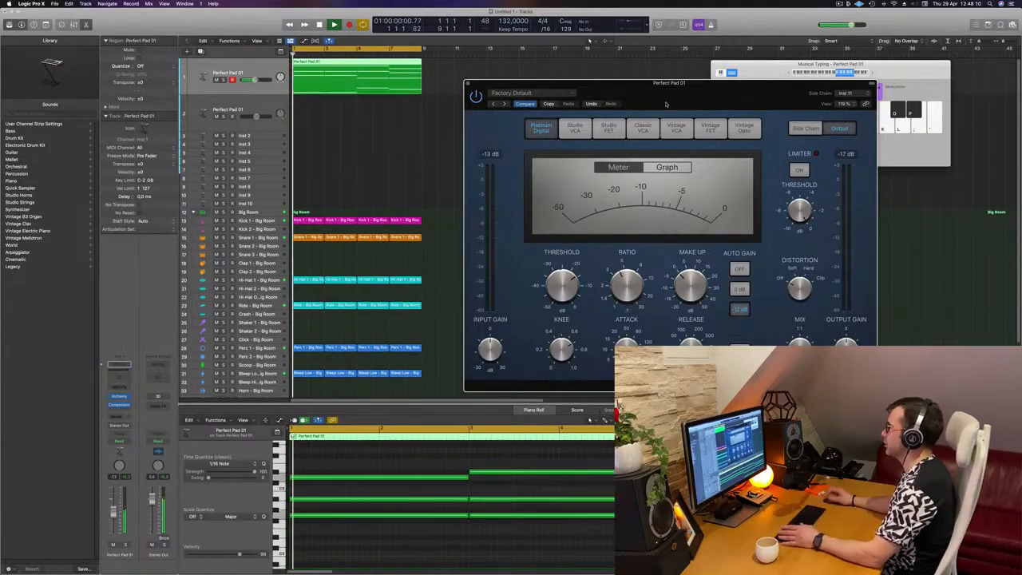
# Step: Close the compressor plug-in window
pyautogui.moveTo(728, 102); pyautogui.dragTo(670, 109)
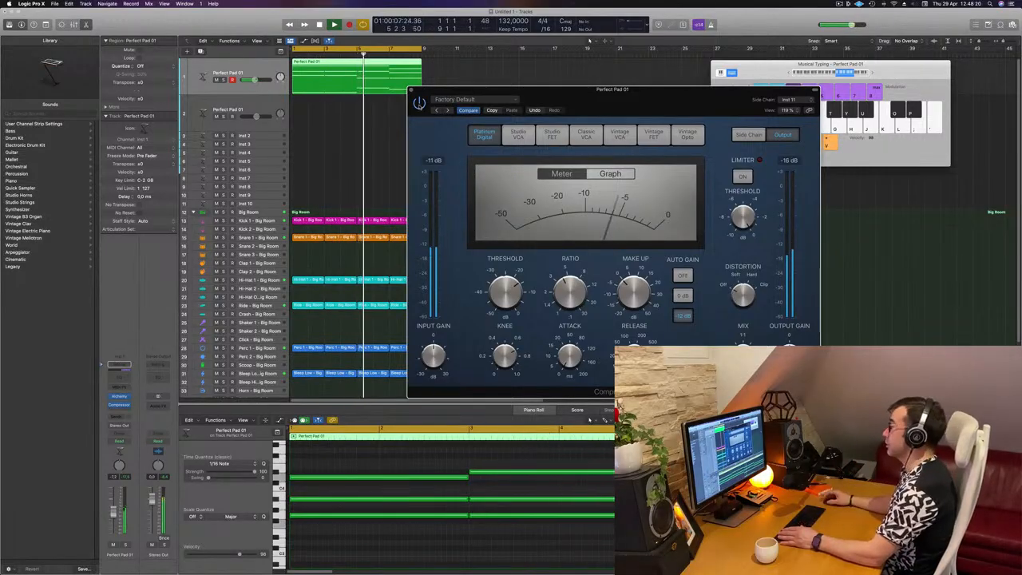
pyautogui.moveTo(608, 94); pyautogui.dragTo(601, 94)
pyautogui.press('space')
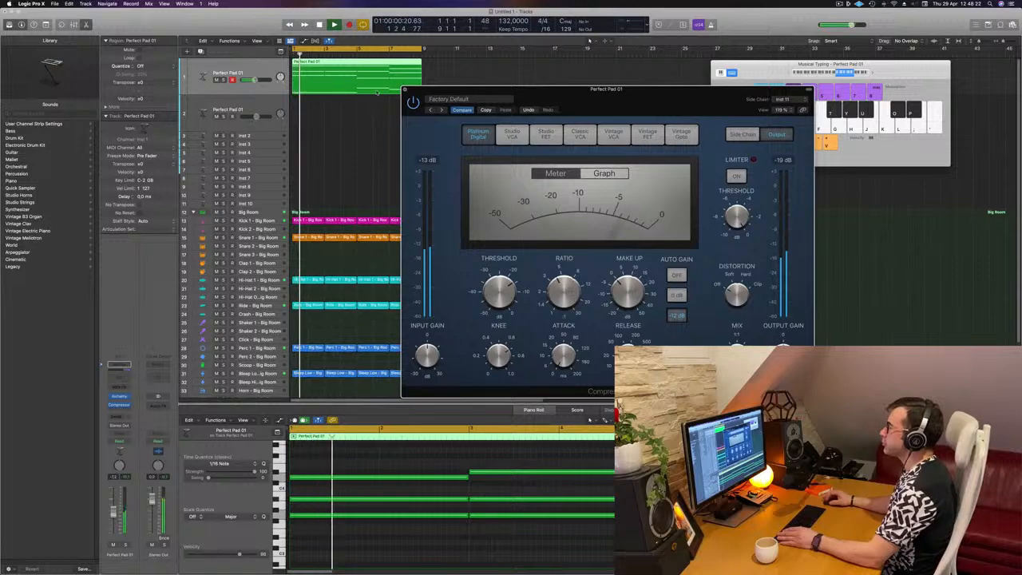
pyautogui.click(404, 89)
pyautogui.press('space')
pyautogui.press('space')
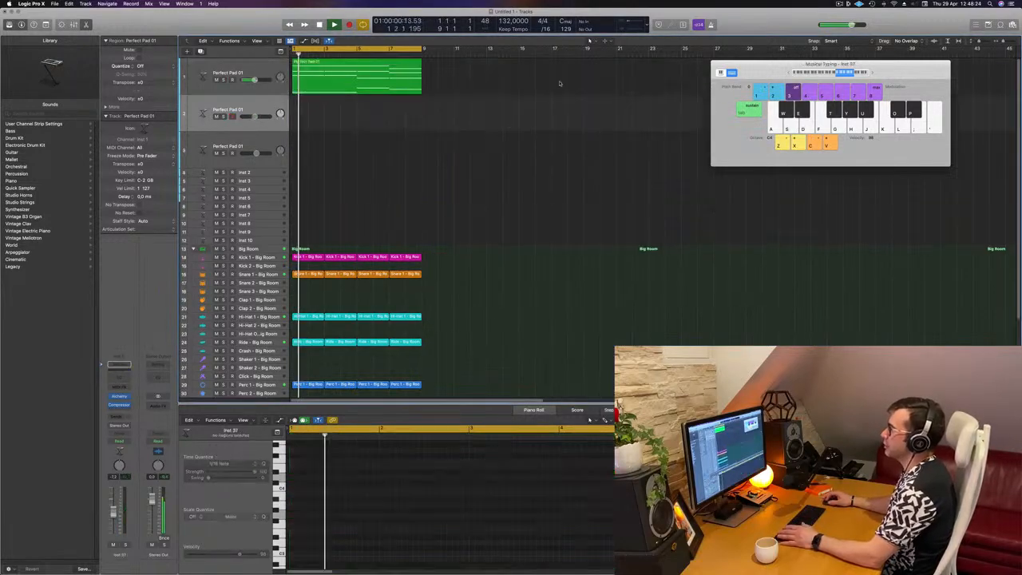
# Step: Create a duplicate pad track and copy the pad region onto it
pyautogui.press('super+d')
pyautogui.moveTo(341, 80); pyautogui.dragTo(341, 117)
pyautogui.press('space')
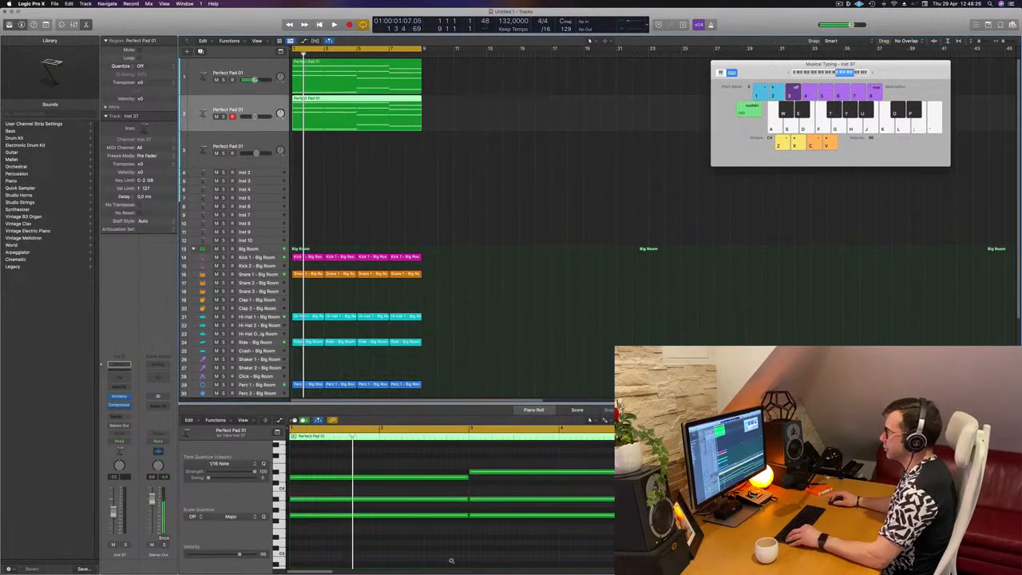
# Step: Delete the upper notes of the copied region in the piano roll, keeping the lowest note
pyautogui.hscroll(-3, 452, 560)
pyautogui.scroll(-3, 450, 560)
pyautogui.moveTo(382, 468); pyautogui.dragTo(638, 522)
pyautogui.press('Delete')
# Step: Shorten the remaining low note to a short hit at the start of the region
pyautogui.moveTo(347, 513); pyautogui.dragTo(638, 564)
pyautogui.hscroll(3, 447, 546)
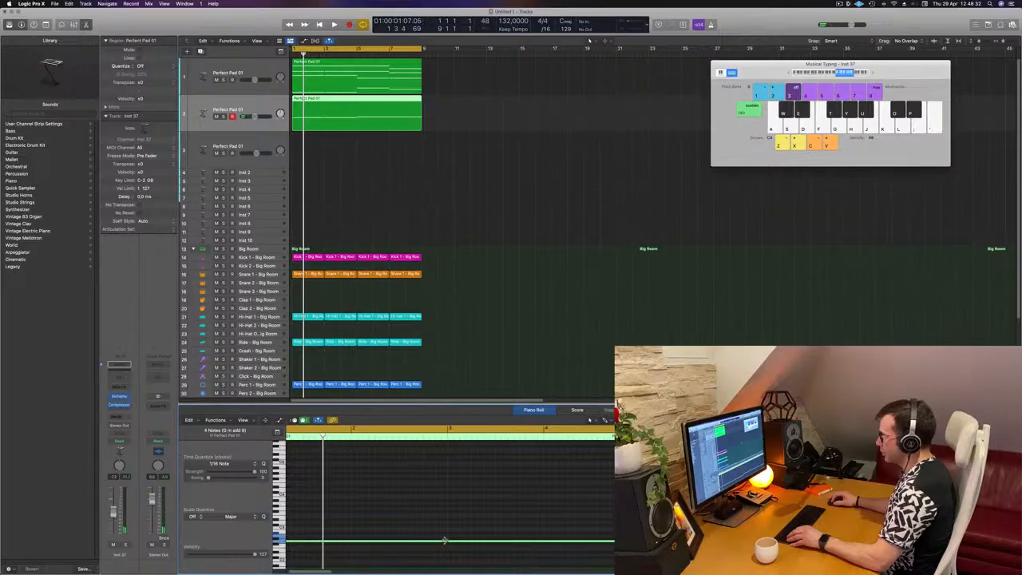
pyautogui.moveTo(445, 541); pyautogui.dragTo(301, 541)
pyautogui.hscroll(-2, 391, 550)
pyautogui.hscroll(1, 304, 547)
pyautogui.hscroll(3, 303, 547)
pyautogui.hscroll(-2, 383, 544)
pyautogui.press('space')
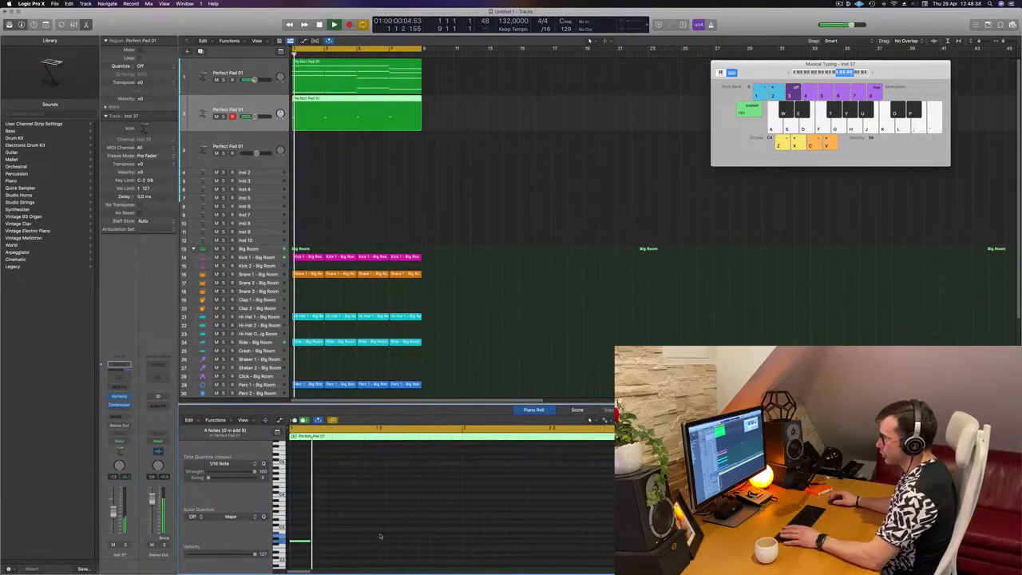
# Step: Trim the note slightly and transpose it down an octave
pyautogui.press('space')
pyautogui.moveTo(308, 541); pyautogui.dragTo(301, 541)
pyautogui.hotkey('alt', 'shift', 'Down')
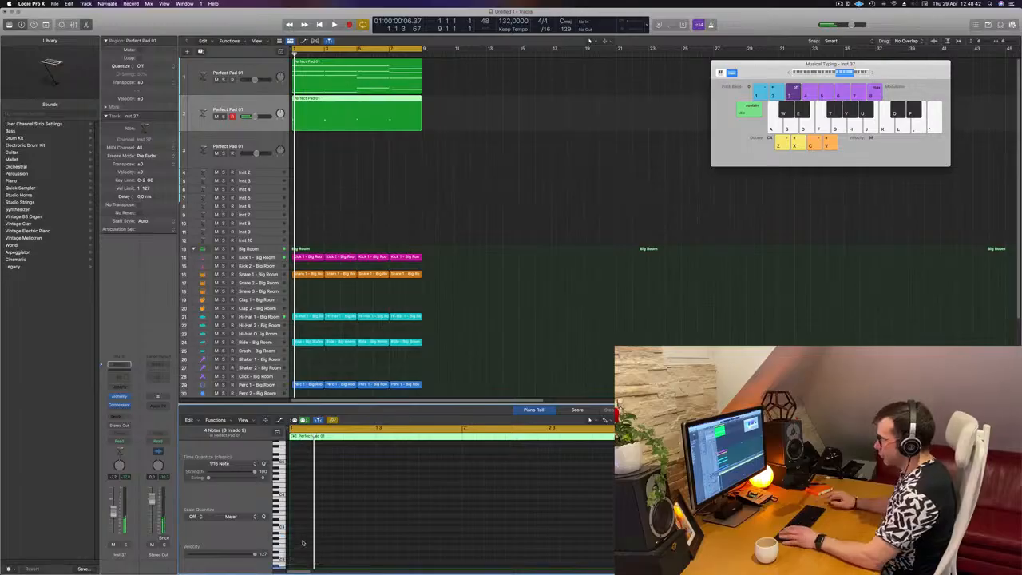
# Step: Copy the short bass note to place a second note just after it
pyautogui.scroll(-4, 311, 542)
pyautogui.press('space')
pyautogui.press('space')
pyautogui.scroll(-1, 380, 502)
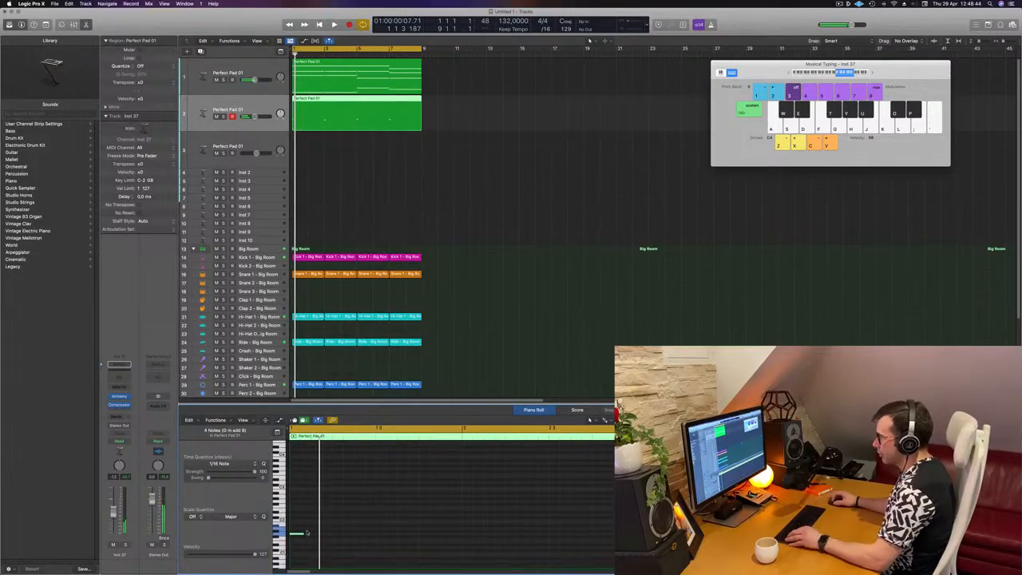
pyautogui.moveTo(299, 533); pyautogui.dragTo(310, 540)
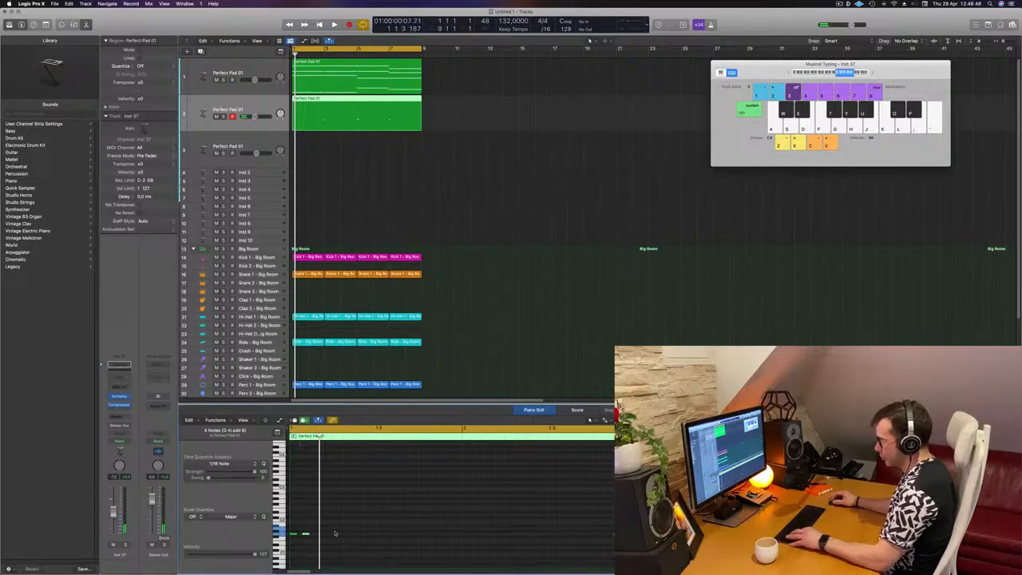
# Step: Copy more bass notes along the first bar to build a repeating rhythm
pyautogui.press('super+s')
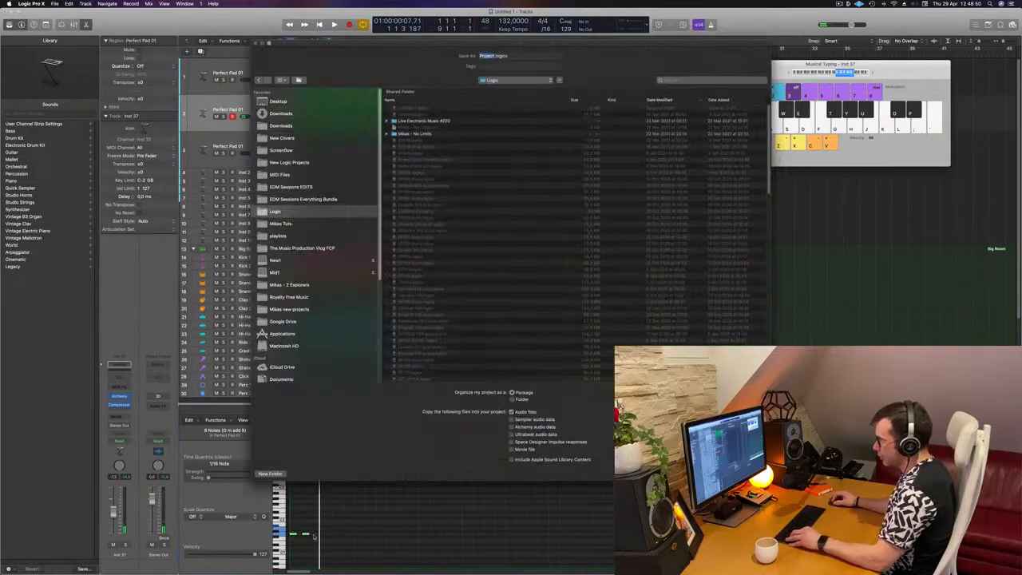
pyautogui.press('Escape')
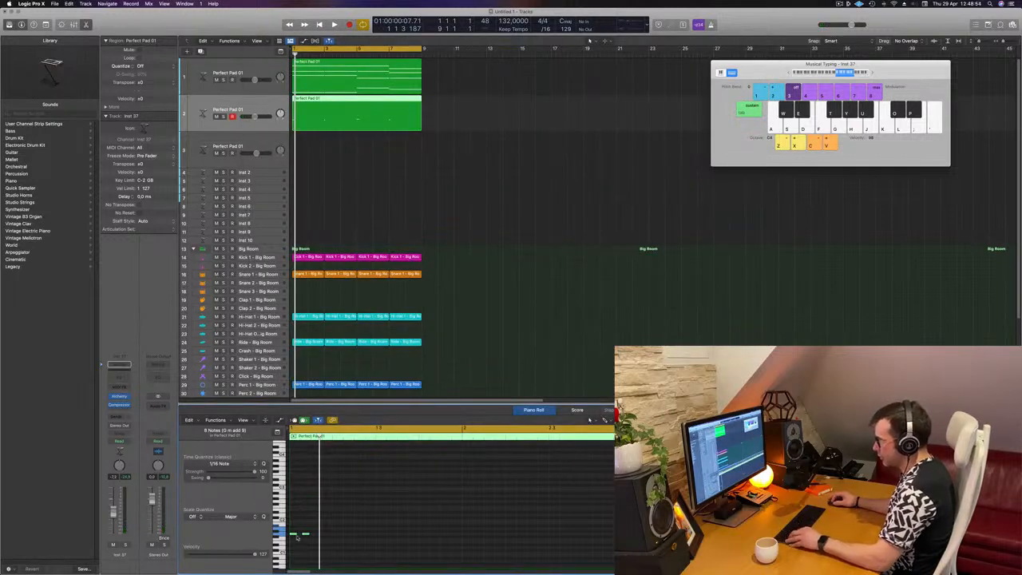
pyautogui.moveTo(307, 541); pyautogui.dragTo(328, 540)
pyautogui.scroll(5, 325, 538)
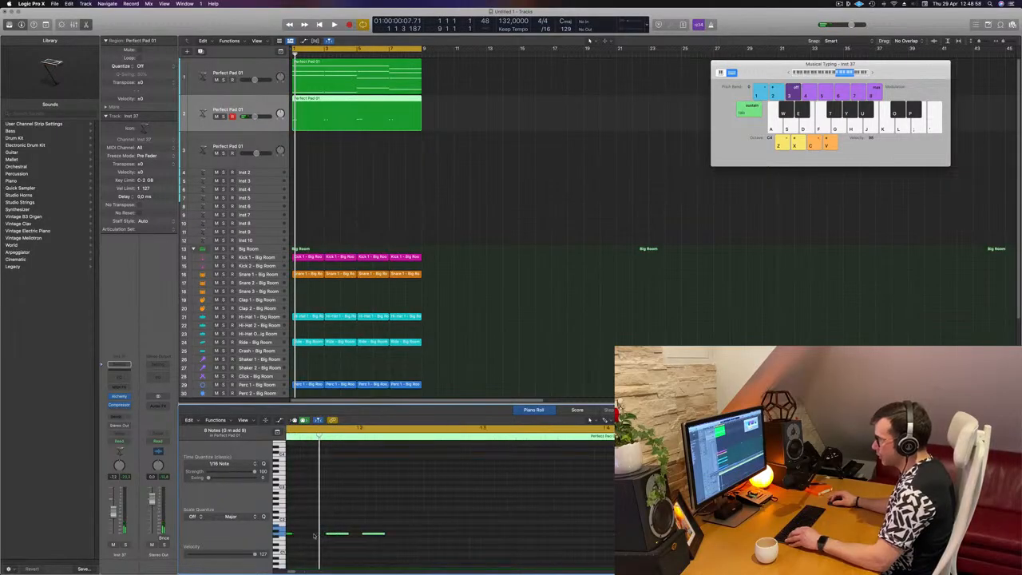
pyautogui.hscroll(-3, 351, 533)
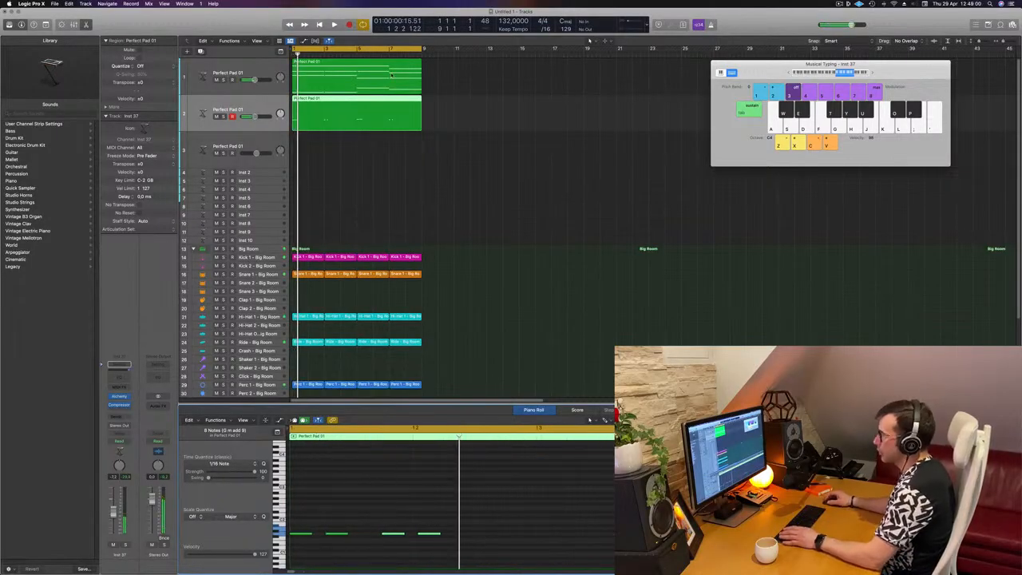
pyautogui.scroll(-5, 362, 544)
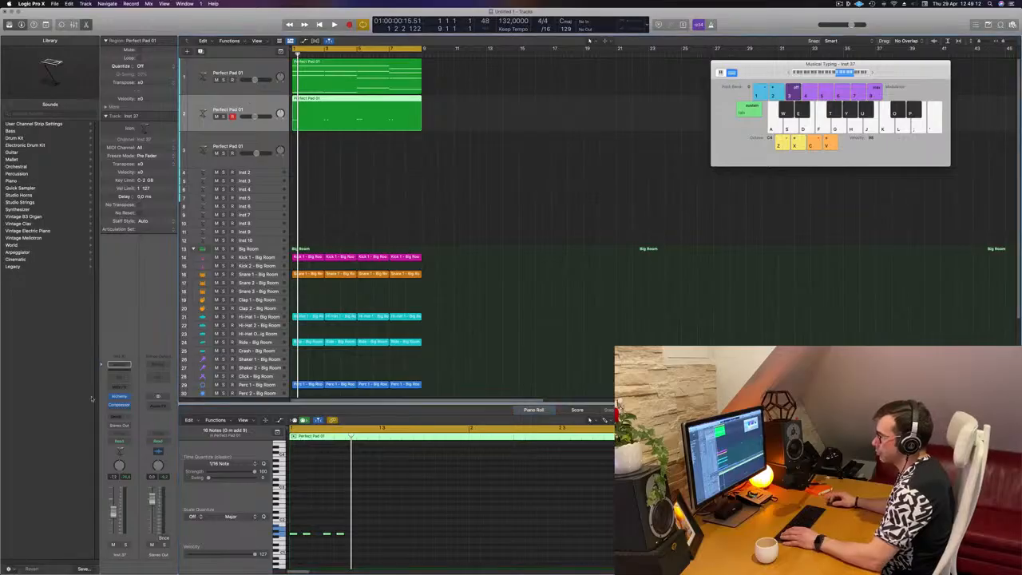
# Step: Open the new track's Alchemy instrument and browse Bass presets, choosing 70s Classic Synth Bass
pyautogui.click(117, 397)
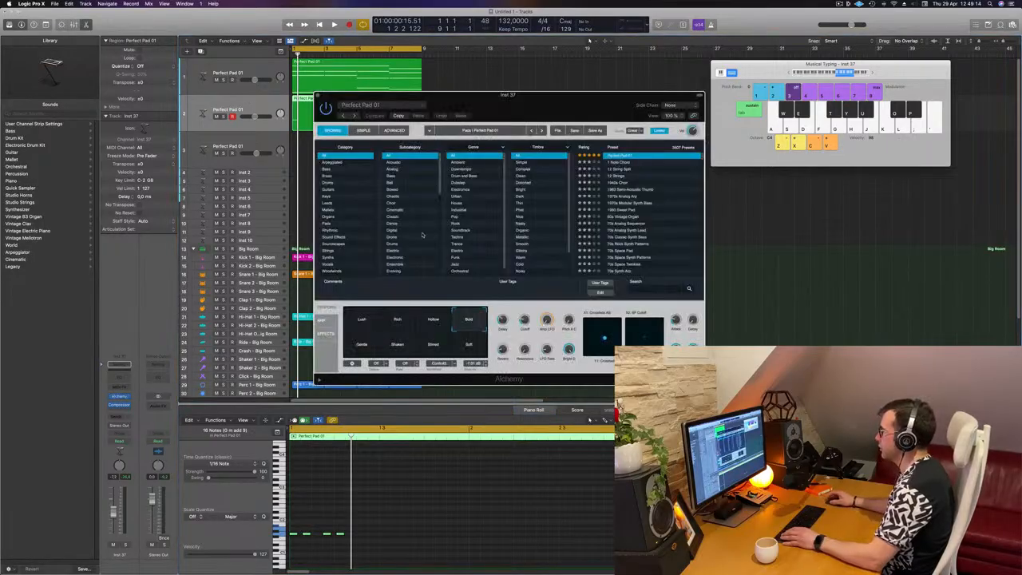
pyautogui.click(327, 169)
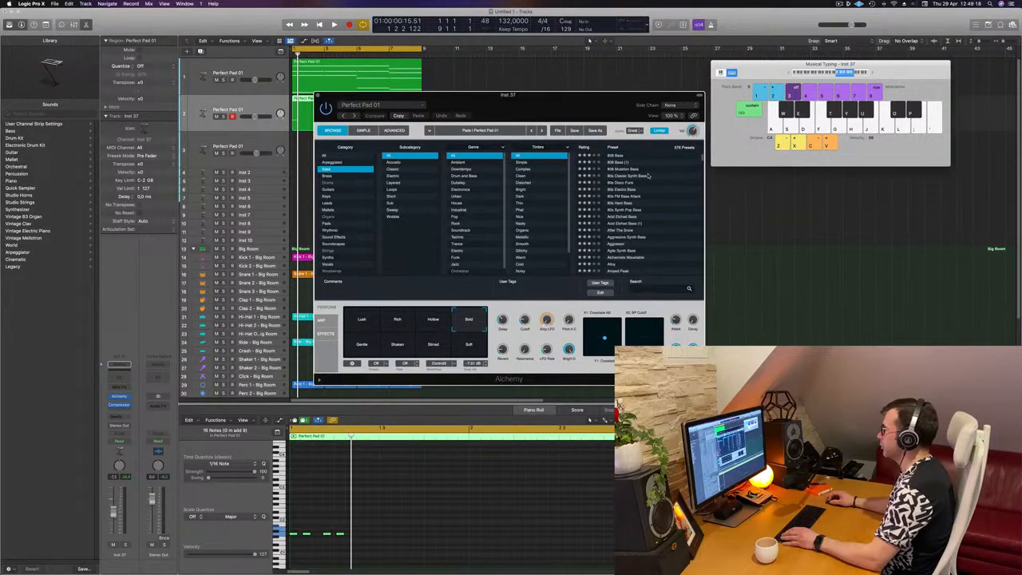
pyautogui.click(618, 159)
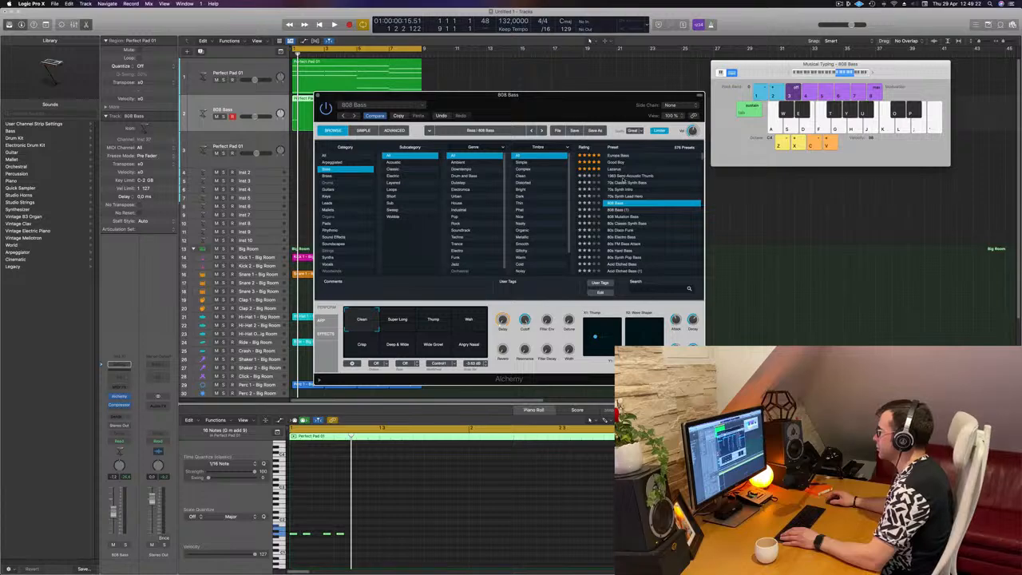
pyautogui.click(613, 177)
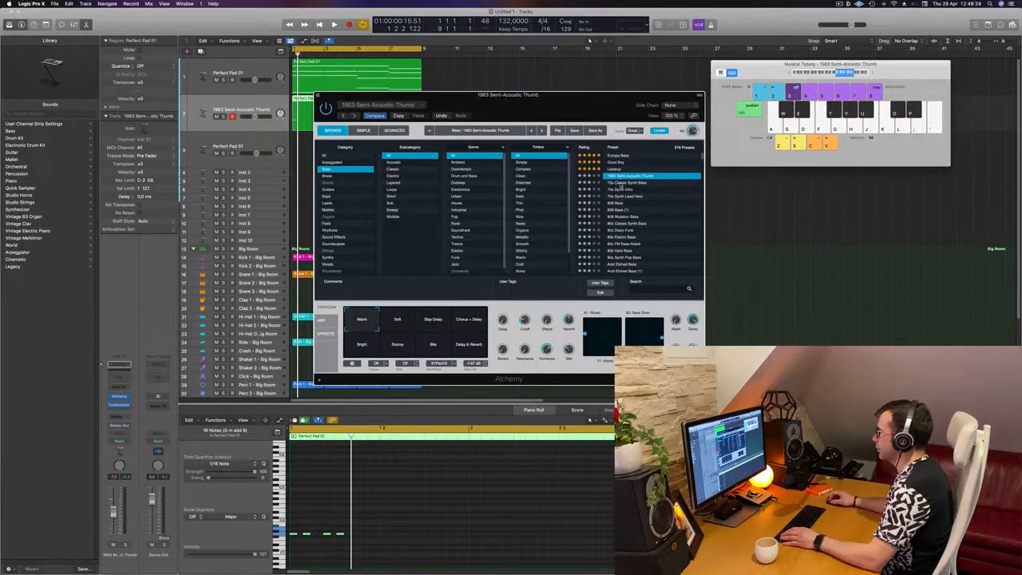
pyautogui.click(620, 183)
pyautogui.press('space')
pyautogui.moveTo(591, 95); pyautogui.dragTo(741, 88)
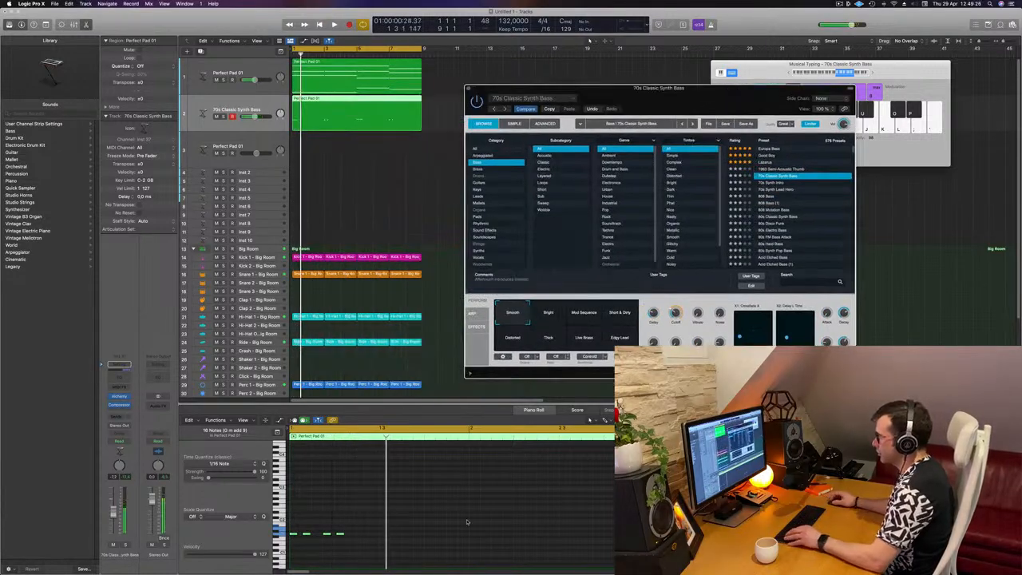
# Step: Edit the bass notes' rhythm in the piano roll while auditioning the loop
pyautogui.press('super+Left')
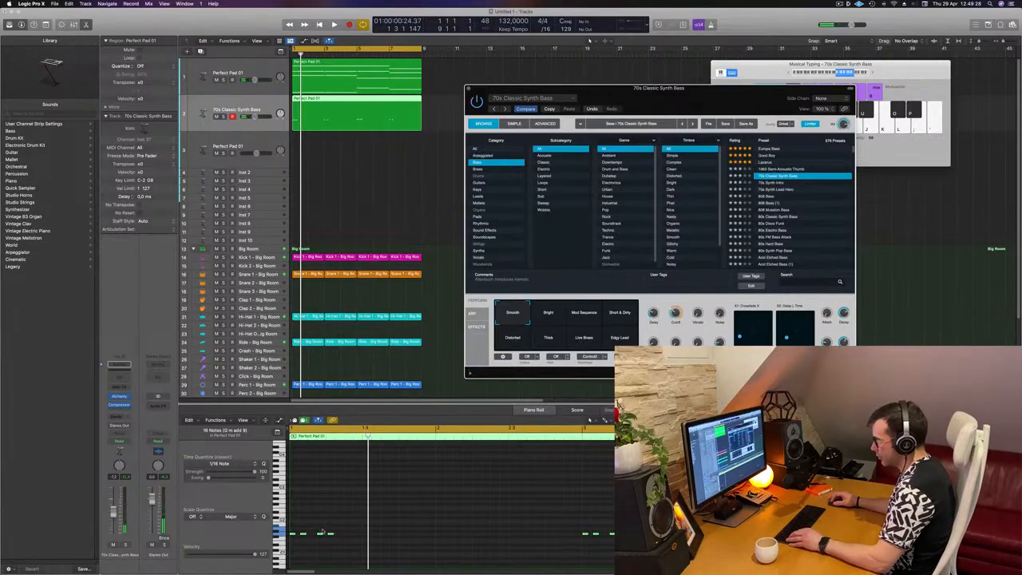
pyautogui.click(353, 535)
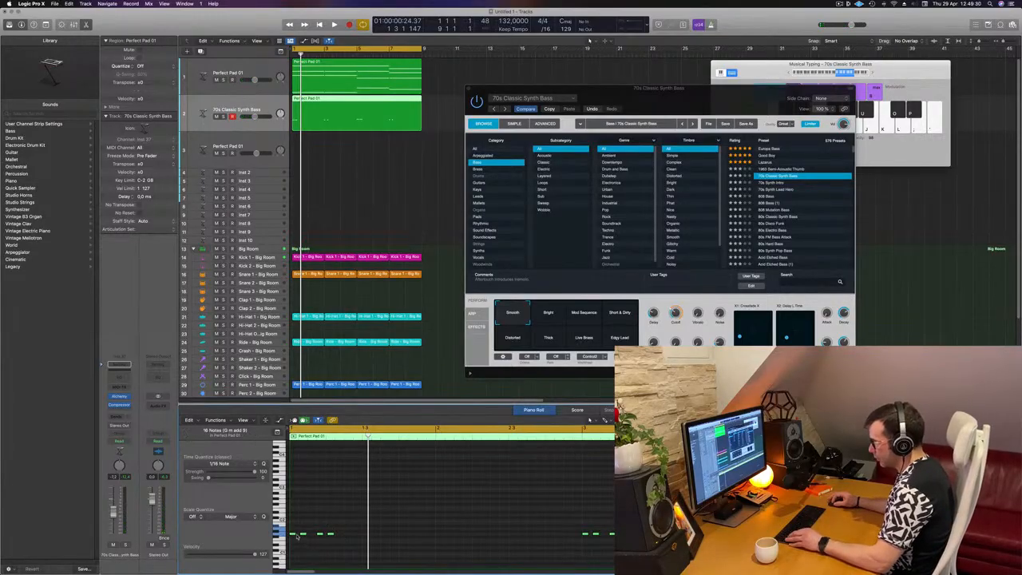
pyautogui.moveTo(293, 536); pyautogui.dragTo(342, 536)
pyautogui.press('space')
pyautogui.press('super+Left')
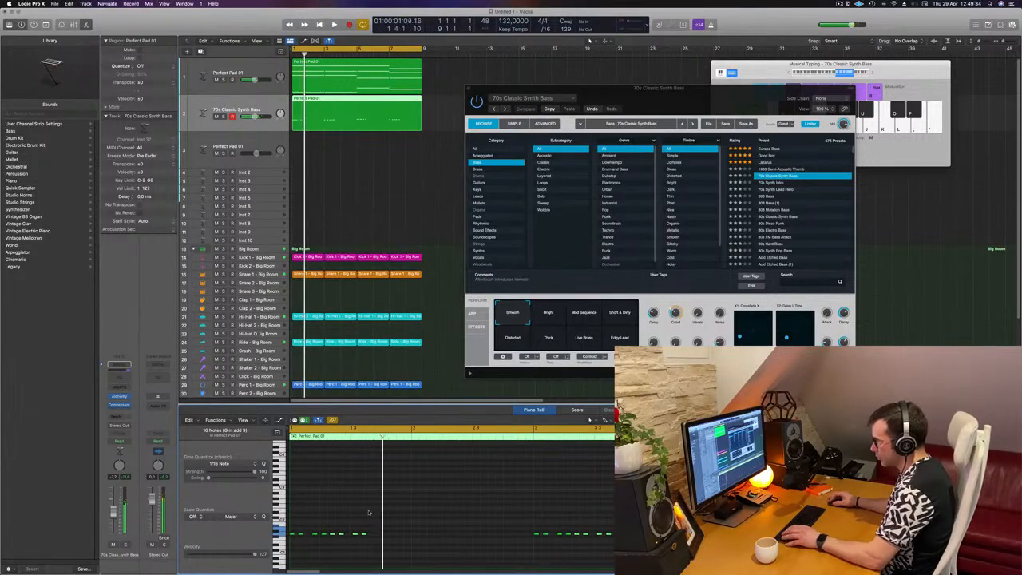
pyautogui.press('space')
pyautogui.press('super+Right')
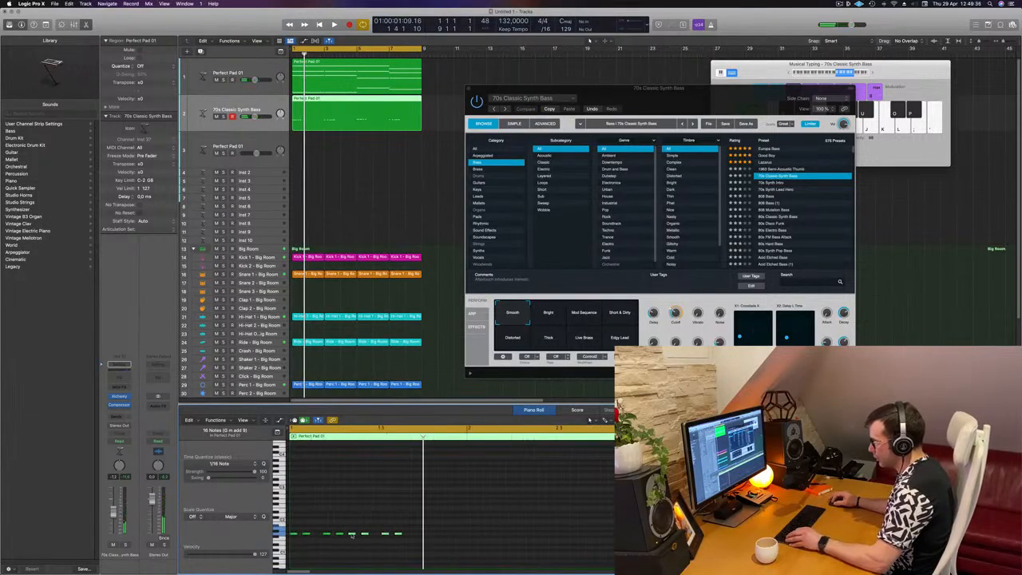
pyautogui.press('space')
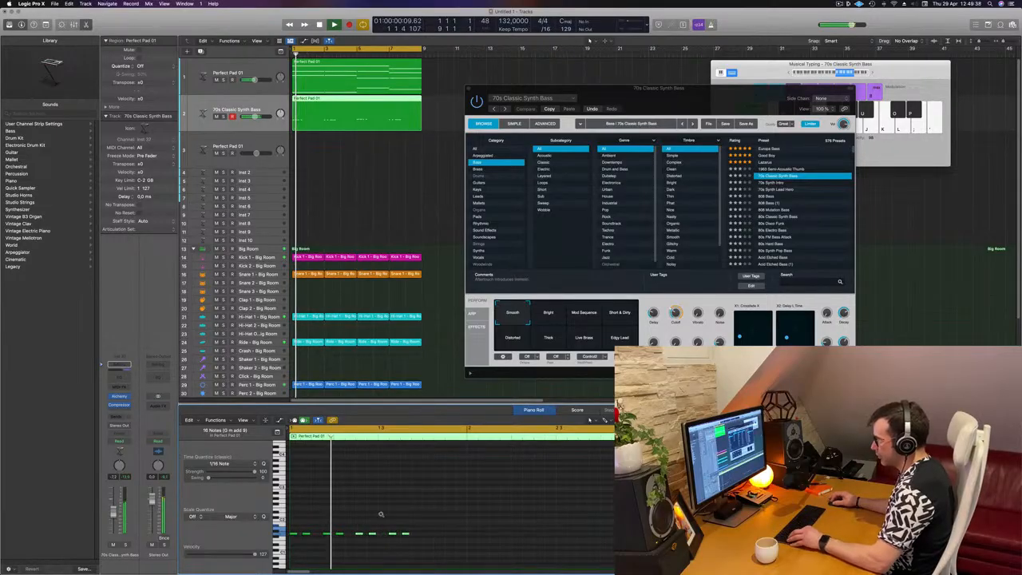
pyautogui.press('space')
pyautogui.press('super+Left')
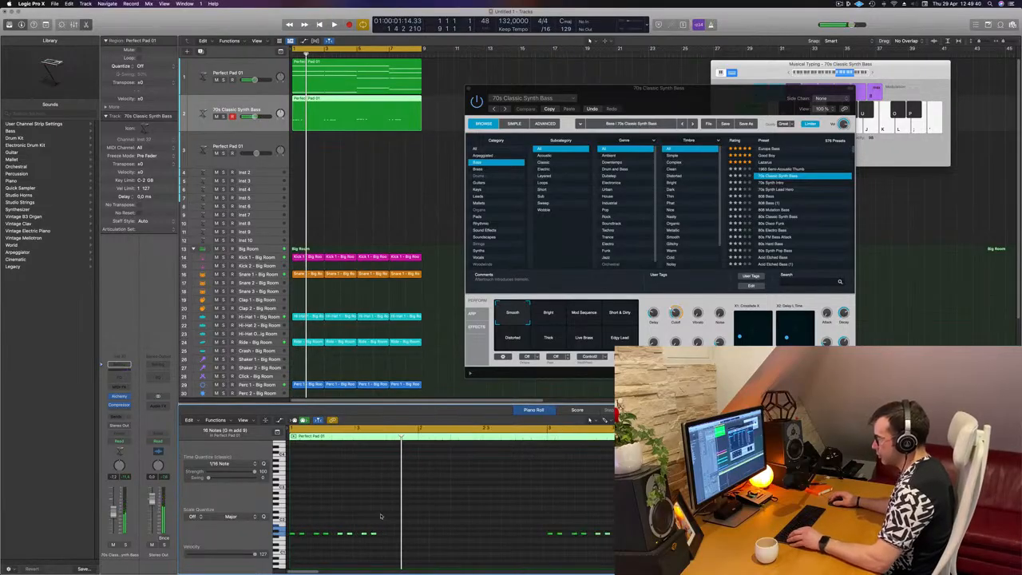
# Step: Copy the selected bass notes further along the region and play the loop from the start
pyautogui.moveTo(339, 534); pyautogui.dragTo(389, 534)
pyautogui.press('space')
pyautogui.press('super+Left')
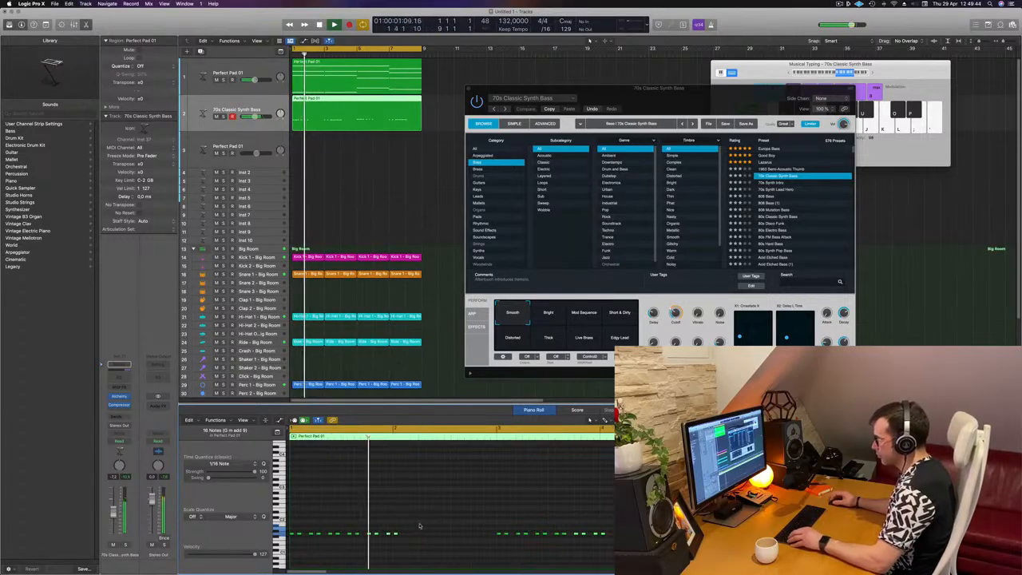
pyautogui.press('space')
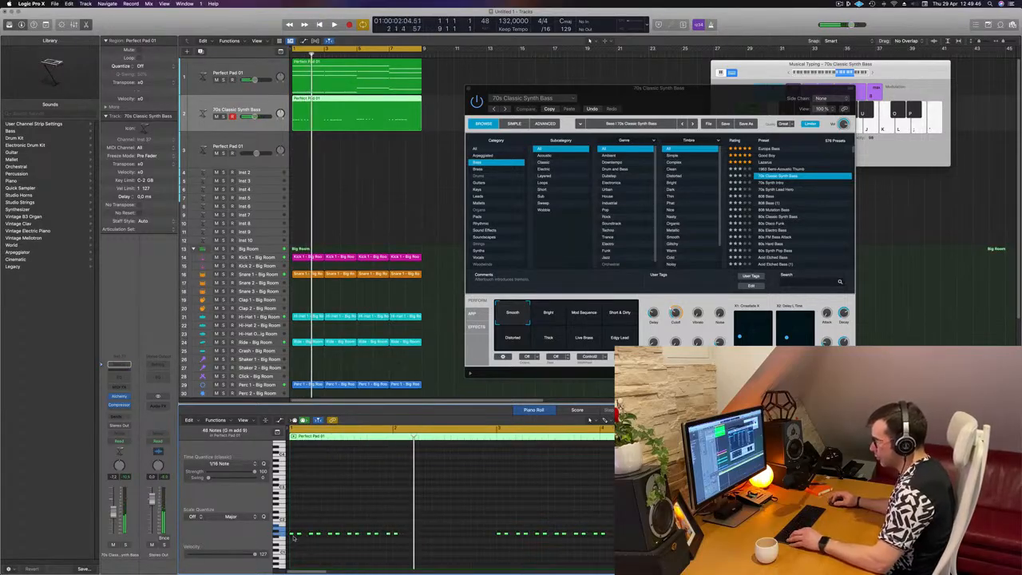
pyautogui.moveTo(293, 533); pyautogui.dragTo(408, 539)
pyautogui.scroll(5, 408, 541)
pyautogui.hscroll(-2, 406, 544)
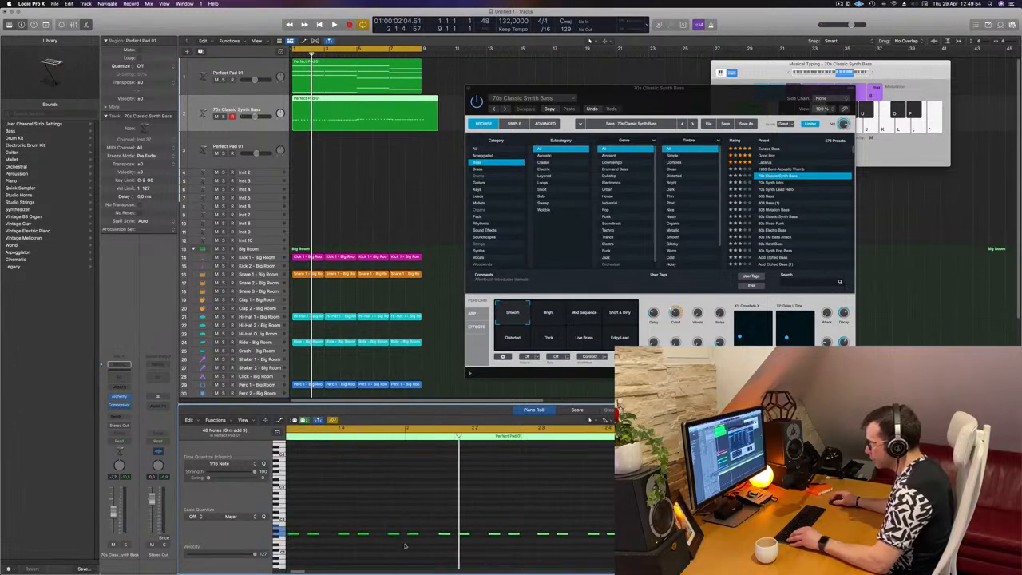
pyautogui.press('space')
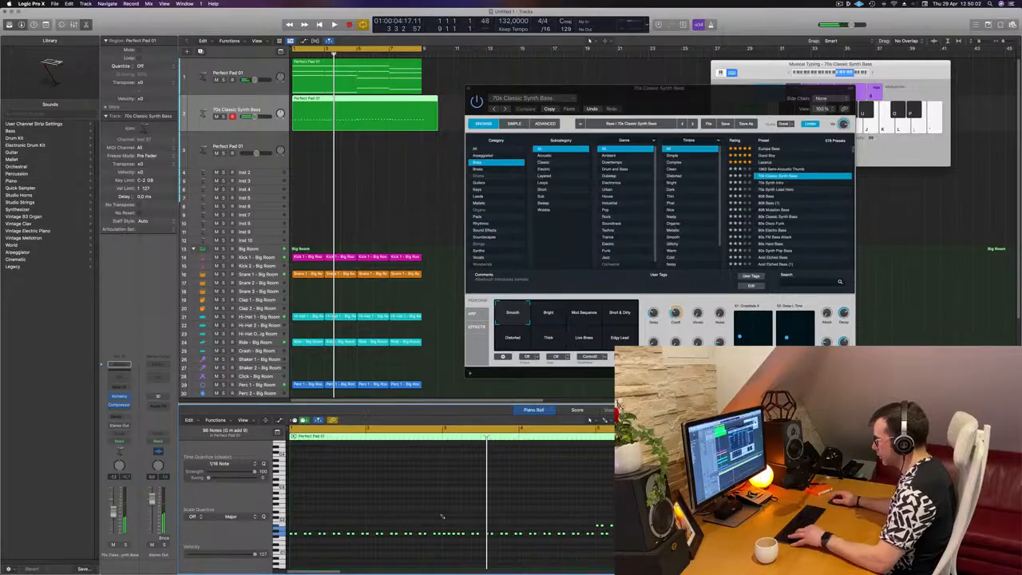
pyautogui.press('super+z')
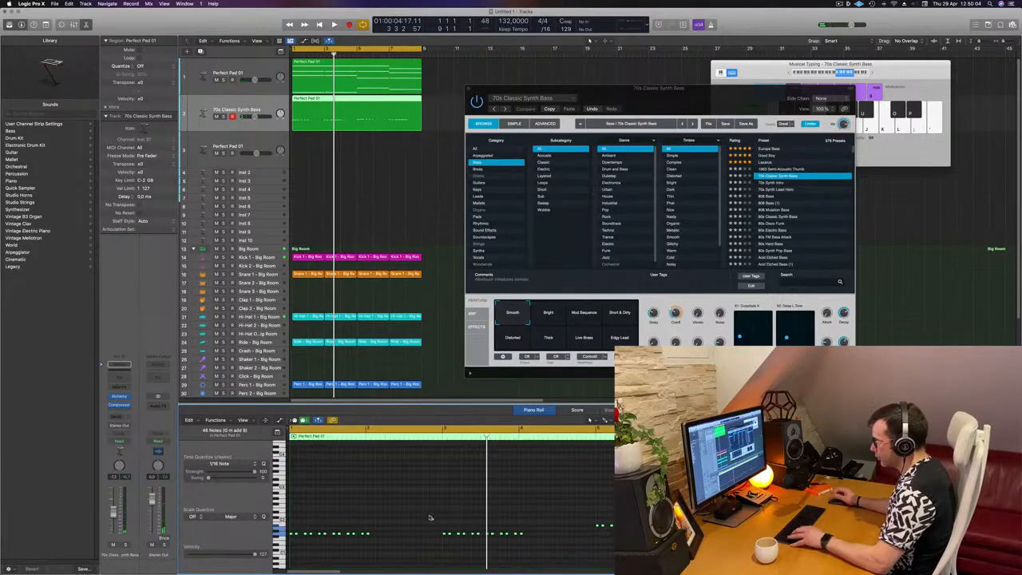
# Step: Move the higher bass notes down onto the main bass pitch and audition the loop
pyautogui.moveTo(391, 524)
pyautogui.mouseDown()
pyautogui.moveTo(369, 554)
pyautogui.moveTo(392, 537)
pyautogui.mouseUp()
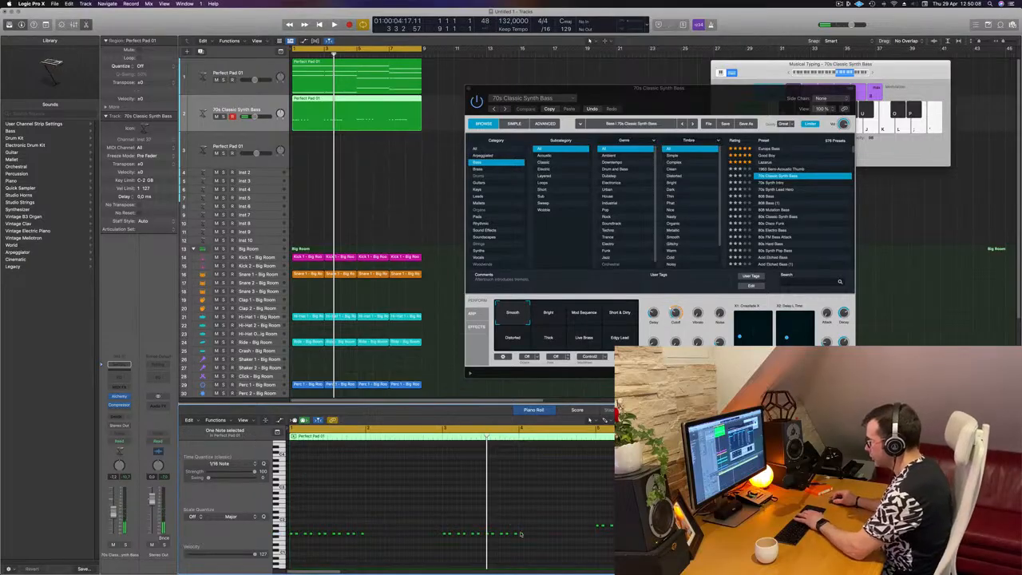
pyautogui.click(280, 539)
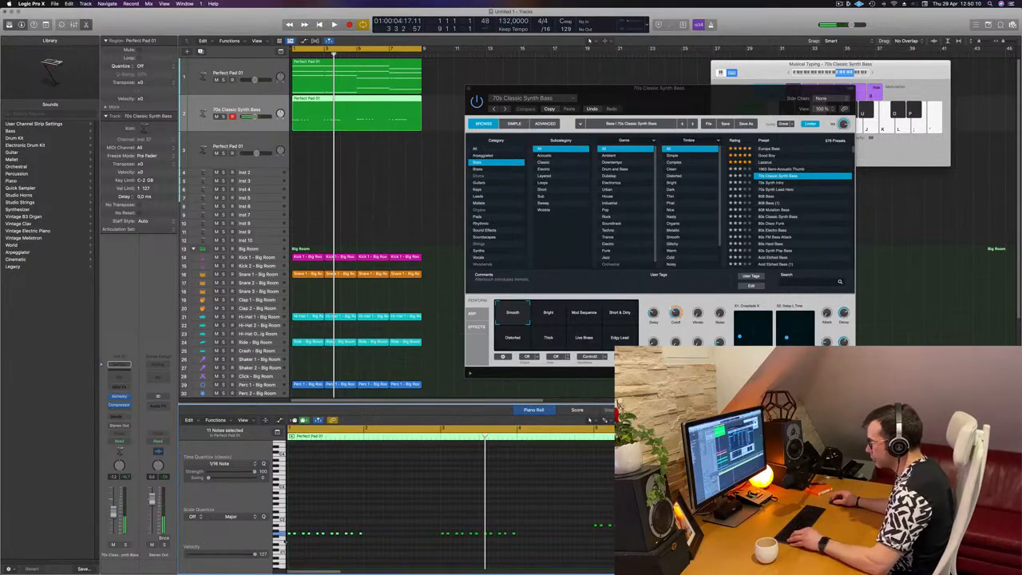
pyautogui.scroll(4, 285, 540)
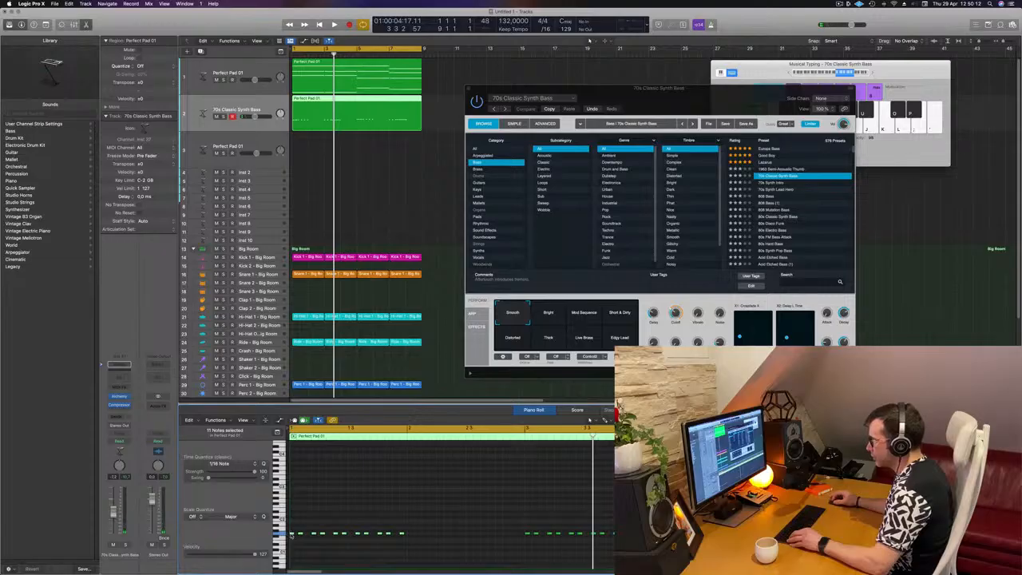
pyautogui.moveTo(291, 535)
pyautogui.moveTo(292, 536); pyautogui.dragTo(411, 539)
pyautogui.press('space')
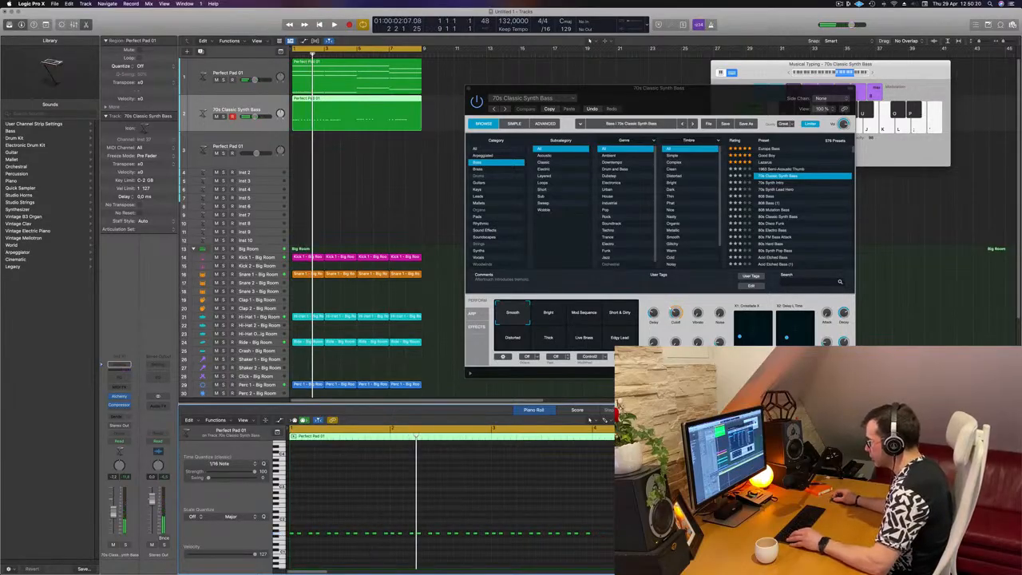
# Step: Adjust the last bass note at the end of the region and play the loop again
pyautogui.moveTo(613, 540)
pyautogui.mouseDown()
pyautogui.moveTo(493, 526)
pyautogui.moveTo(595, 536)
pyautogui.mouseUp()
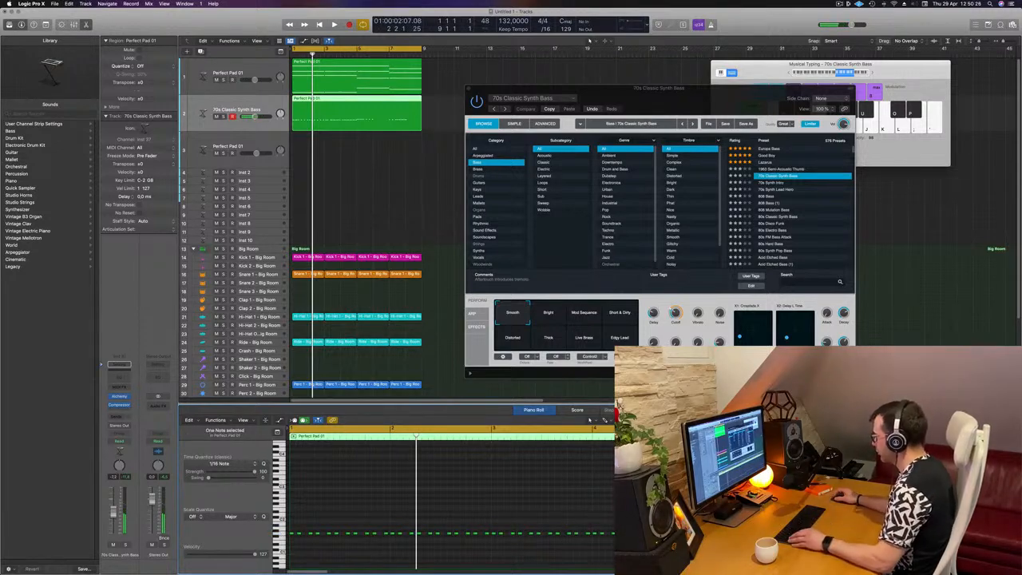
pyautogui.press('super+Left')
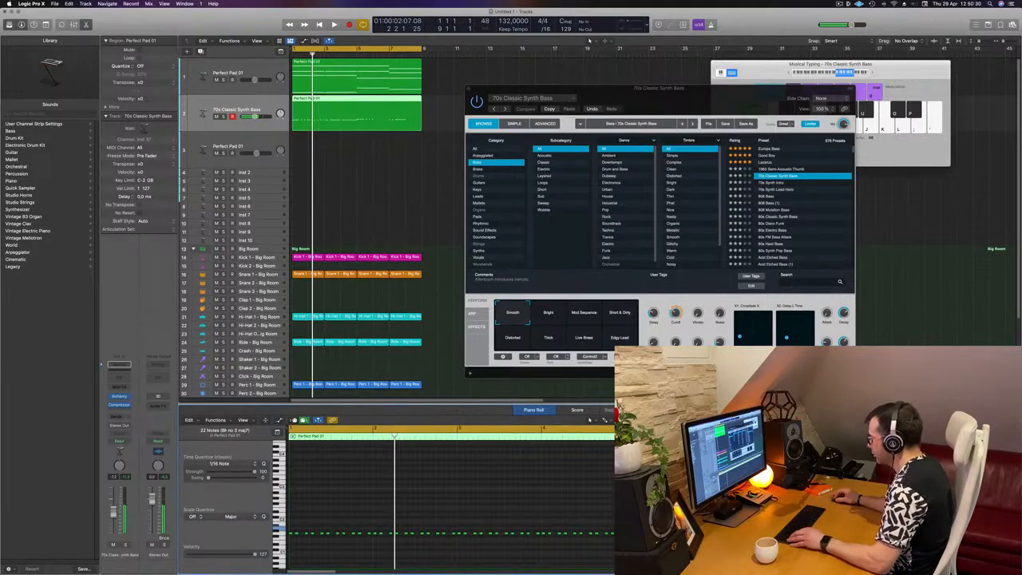
pyautogui.moveTo(708, 533); pyautogui.dragTo(711, 532)
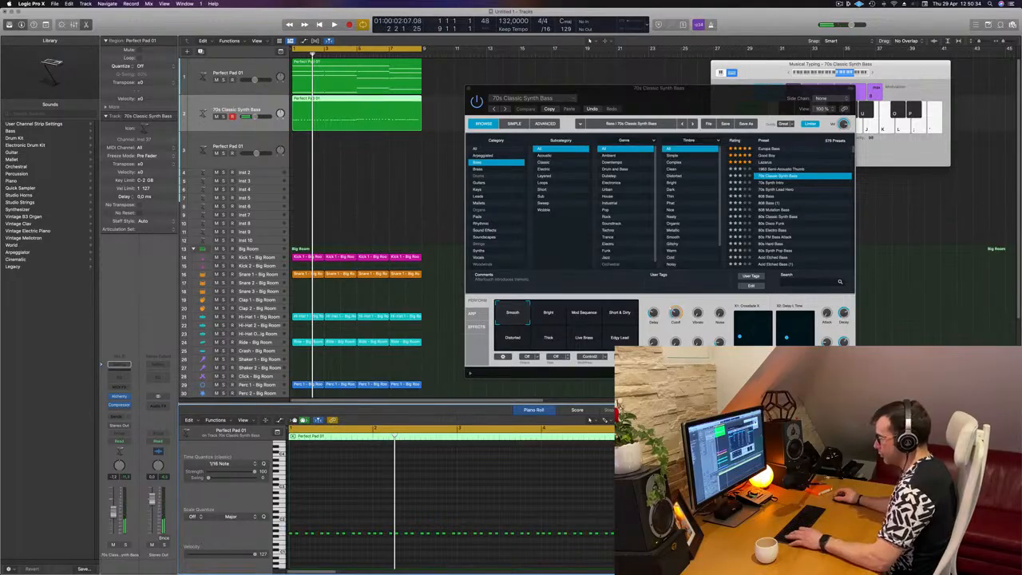
pyautogui.press('space')
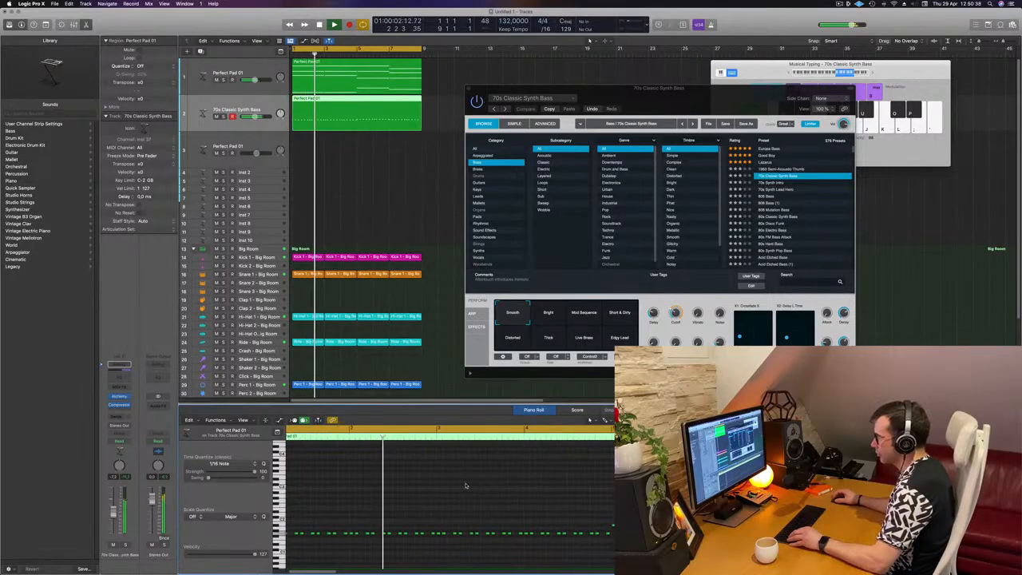
# Step: Audition the bass line against the track by starting and stopping playback
pyautogui.scroll(-1, 471, 483)
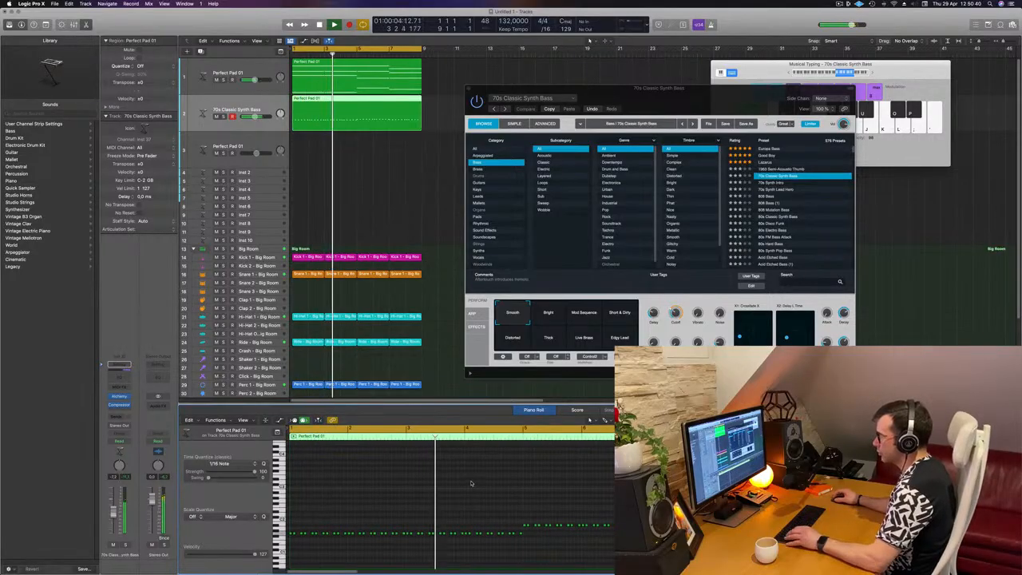
pyautogui.press('space')
pyautogui.press('space')
pyautogui.press('space')
pyautogui.press('space')
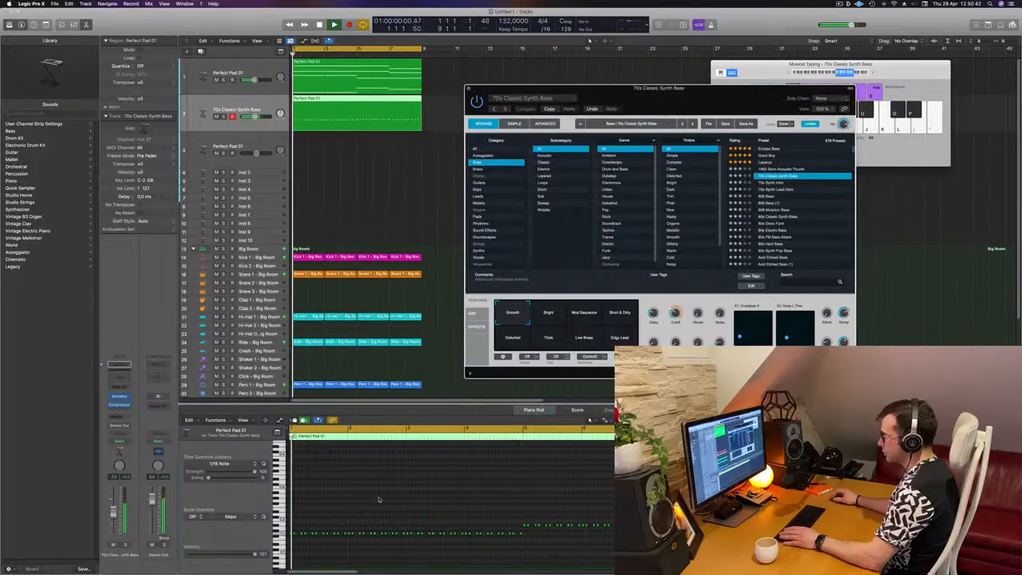
pyautogui.press('space')
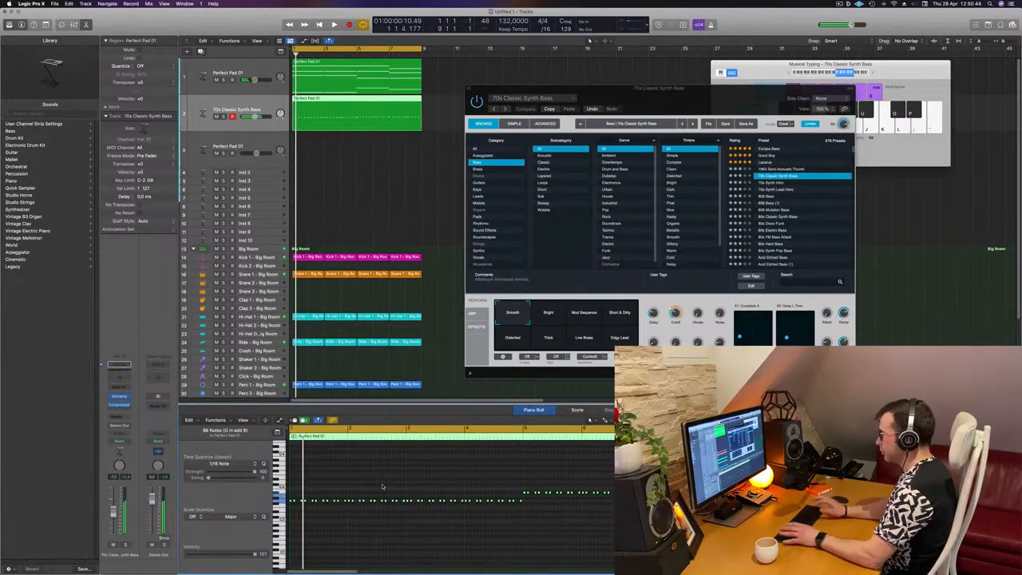
pyautogui.press('space')
# Step: Audition Alchemy's Perform snapshots on the bass while looping, settling on Short & Dirty
pyautogui.moveTo(715, 91); pyautogui.dragTo(672, 93)
pyautogui.press('space')
pyautogui.press('space')
pyautogui.press('space')
pyautogui.press('space')
pyautogui.click(413, 481)
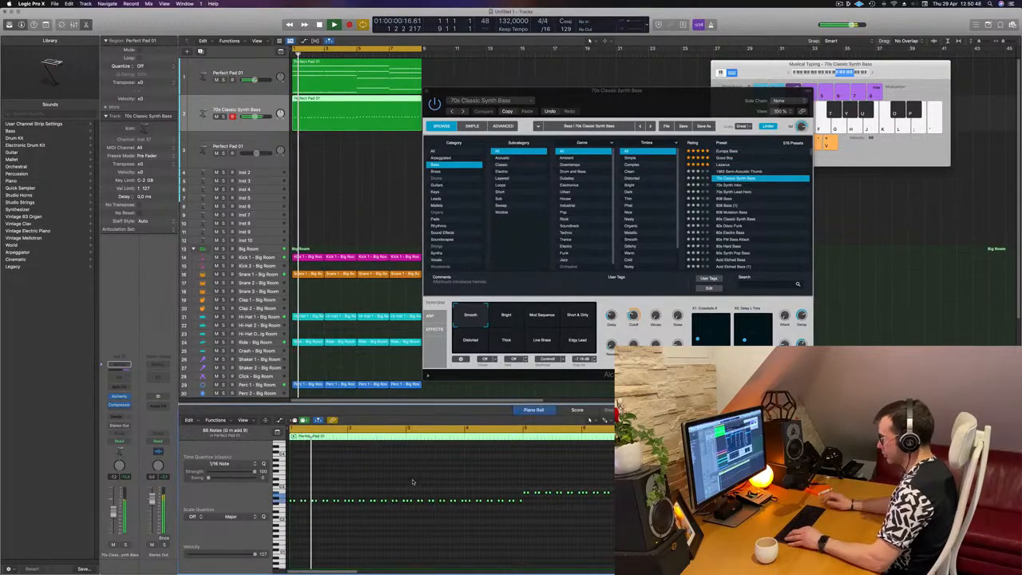
pyautogui.scroll(2, 412, 479)
pyautogui.press('space')
pyautogui.press('space')
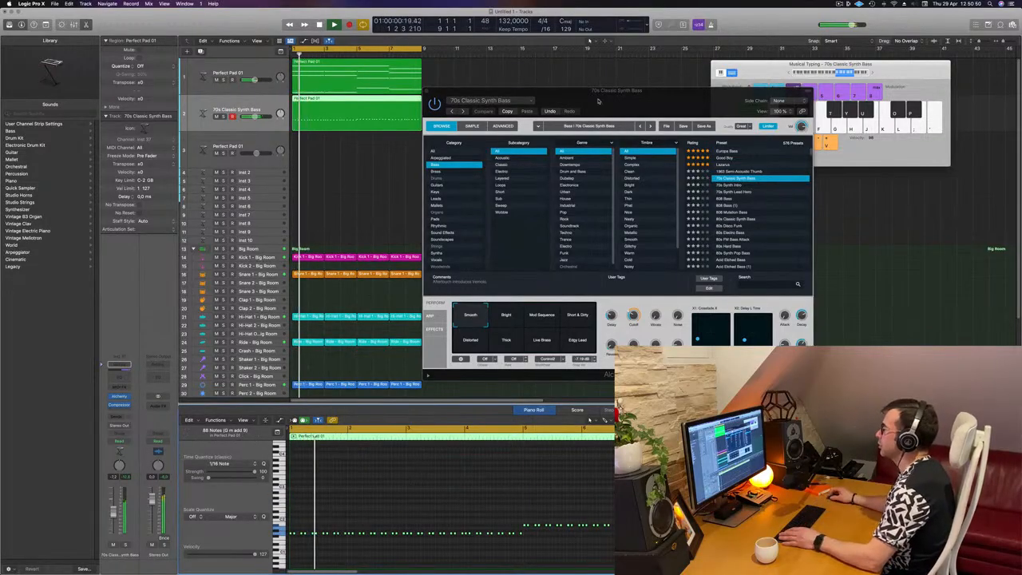
pyautogui.moveTo(598, 100); pyautogui.dragTo(558, 95)
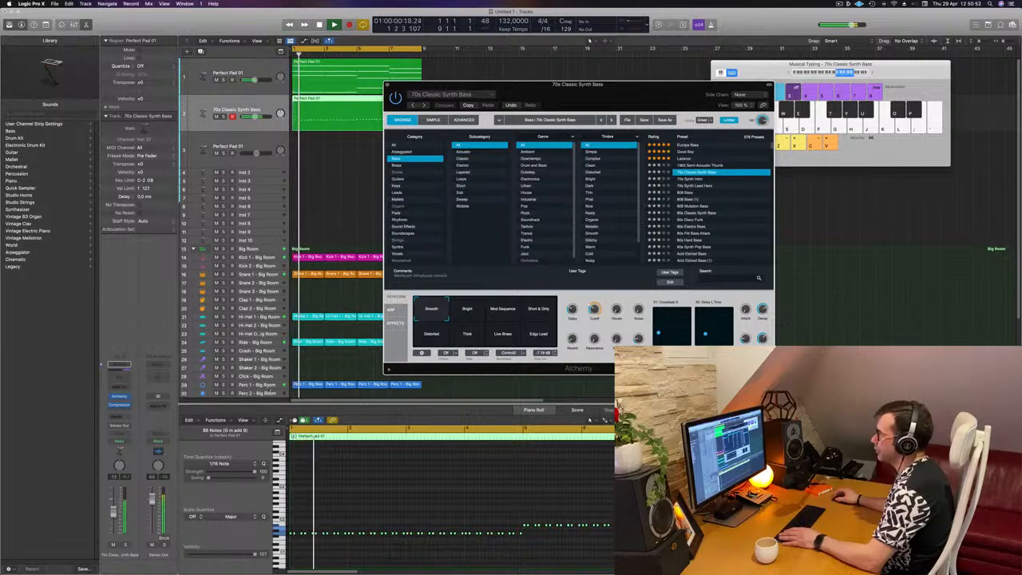
pyautogui.click(468, 313)
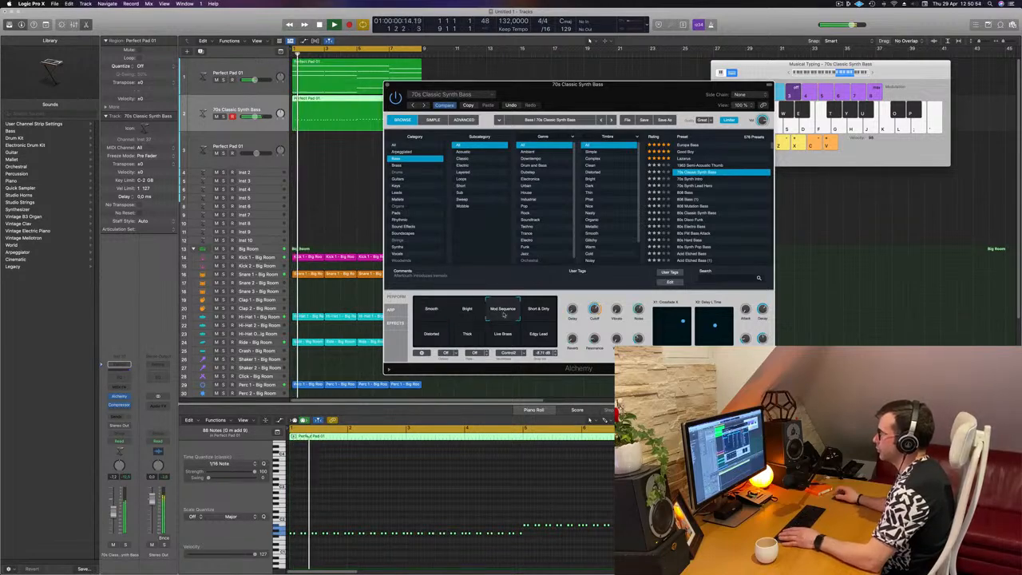
pyautogui.click(531, 313)
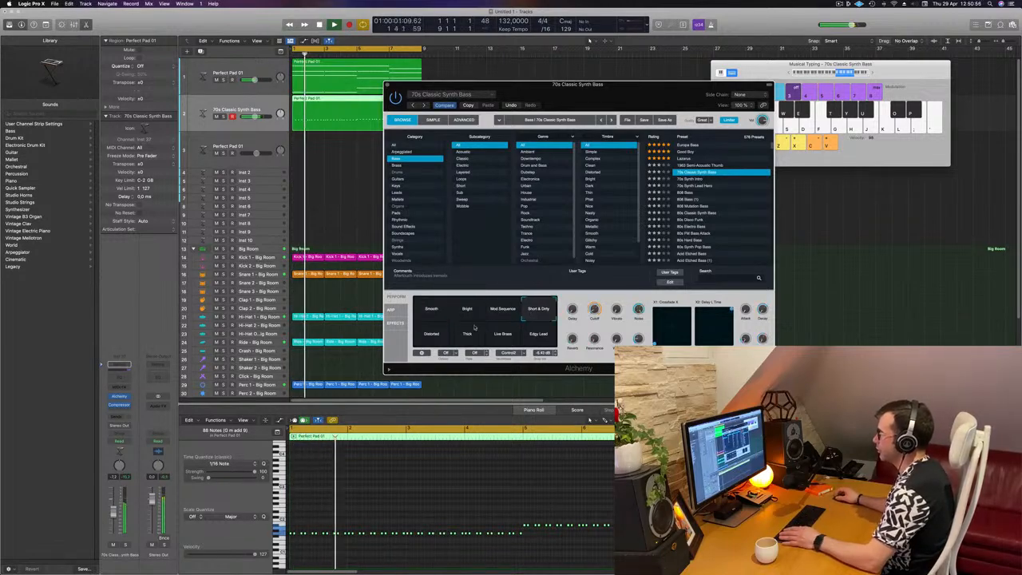
pyautogui.click(432, 338)
pyautogui.click(539, 312)
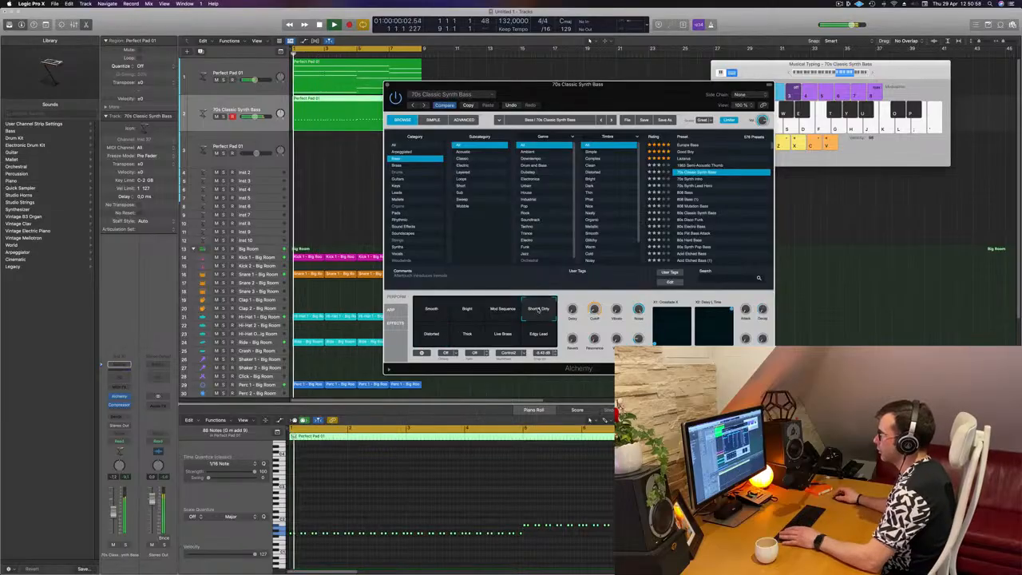
# Step: Open Alchemy's Advanced view and lengthen the bass's AHDSR amp envelope
pyautogui.moveTo(621, 95); pyautogui.dragTo(643, 98)
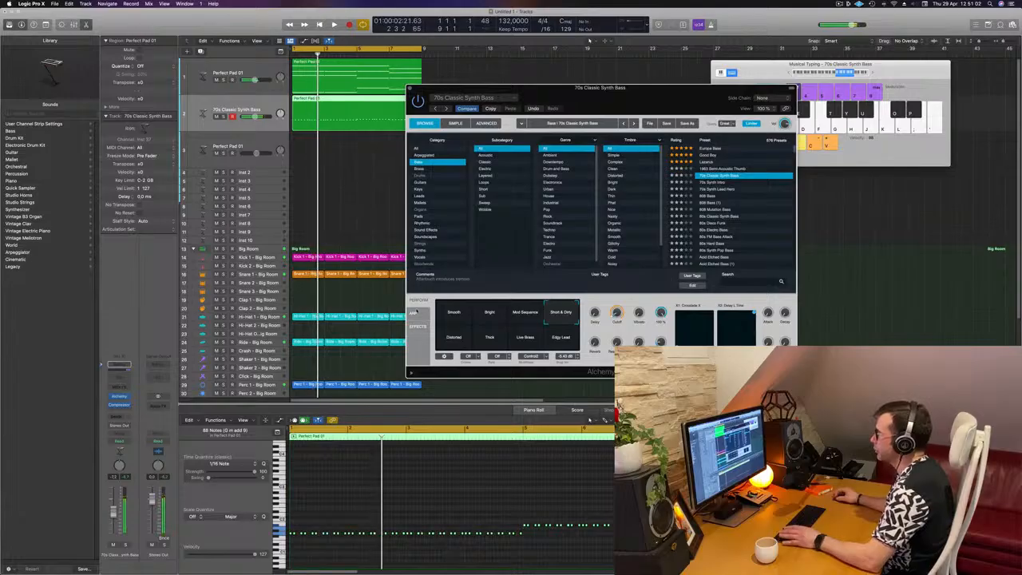
pyautogui.click(479, 123)
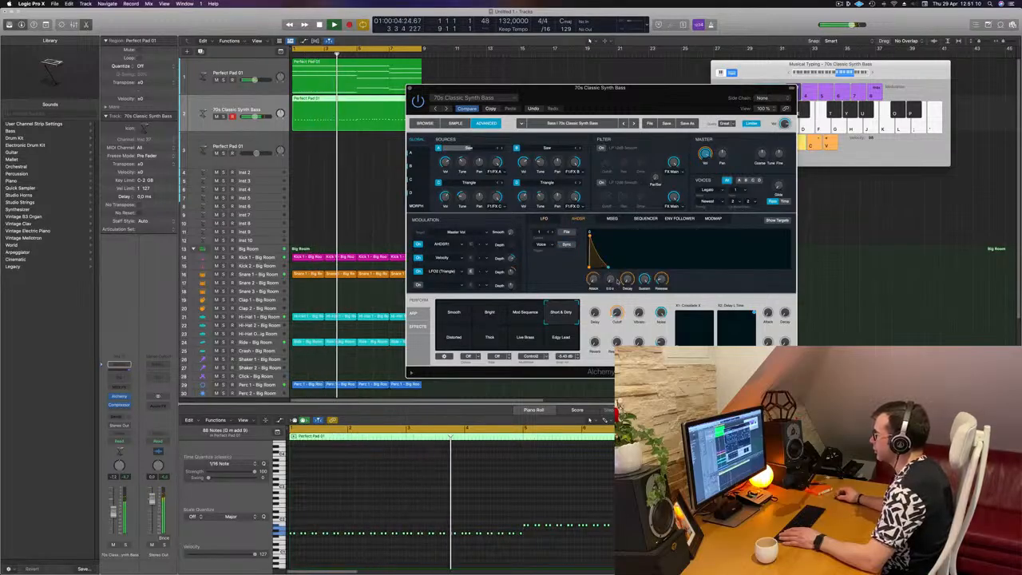
pyautogui.moveTo(609, 279); pyautogui.dragTo(662, 272)
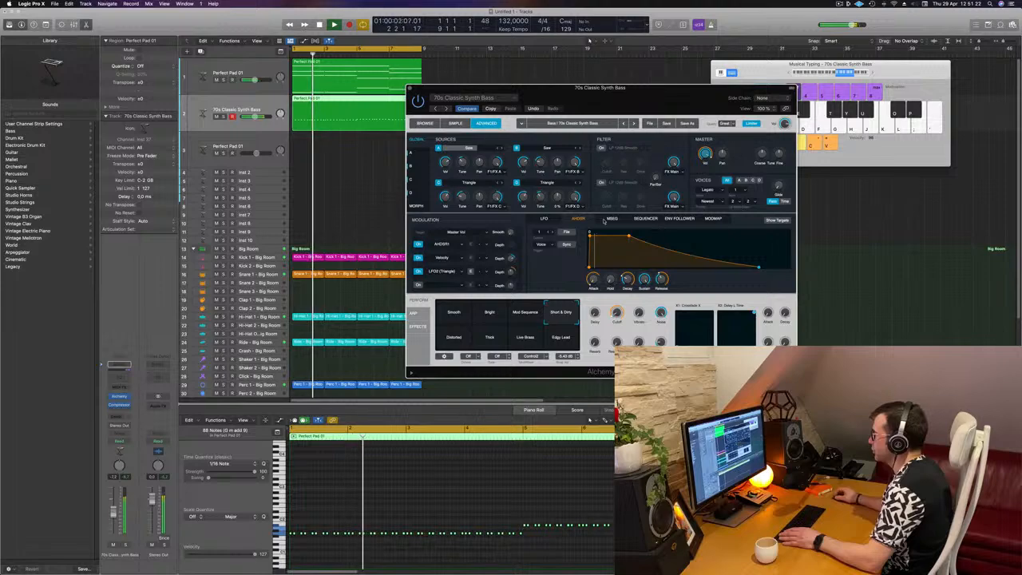
# Step: Look through the Sequencer, Env Follower and LFO modulation pages, then return to the Simple view
pyautogui.click(646, 219)
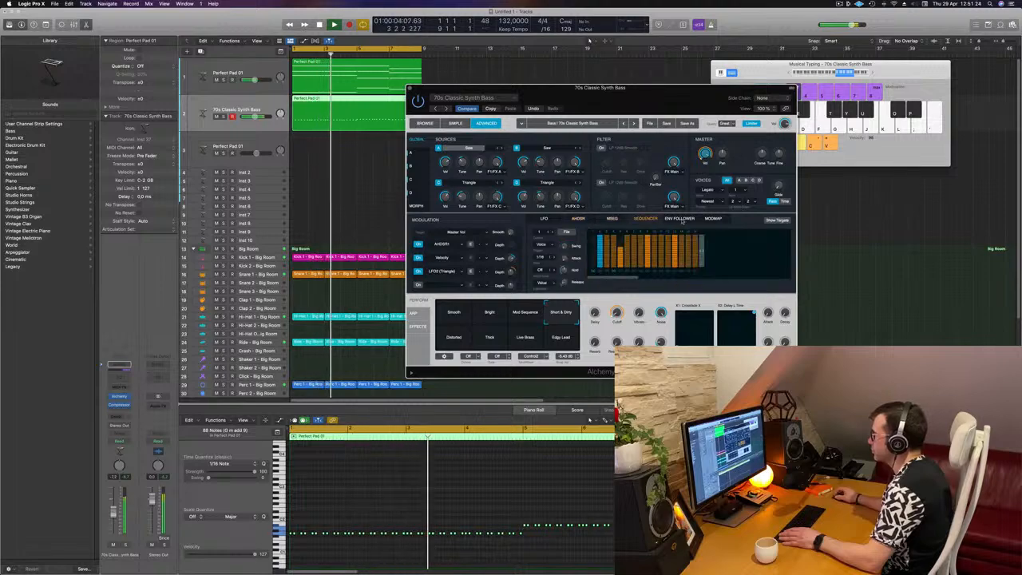
pyautogui.click(661, 218)
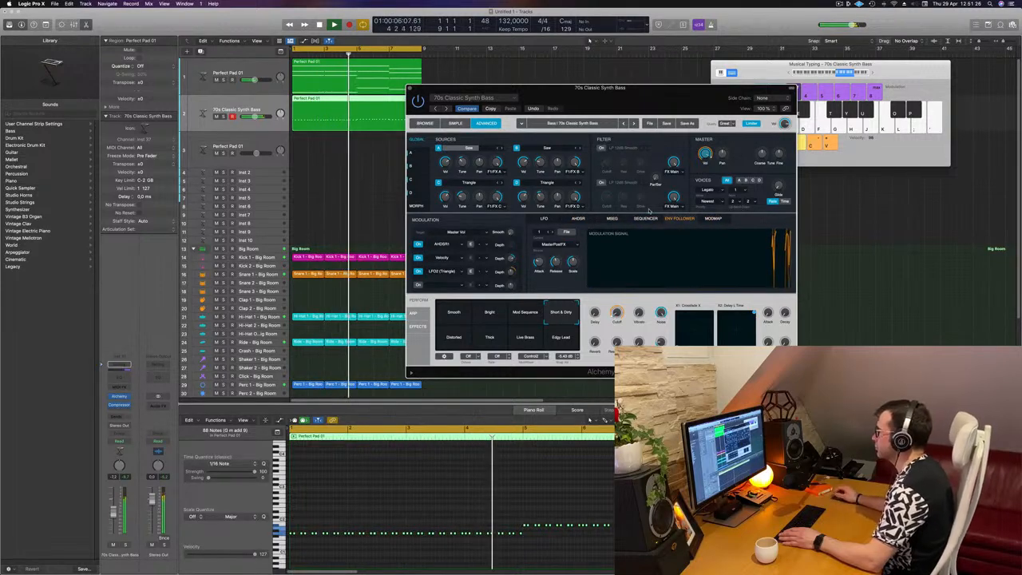
pyautogui.click(542, 217)
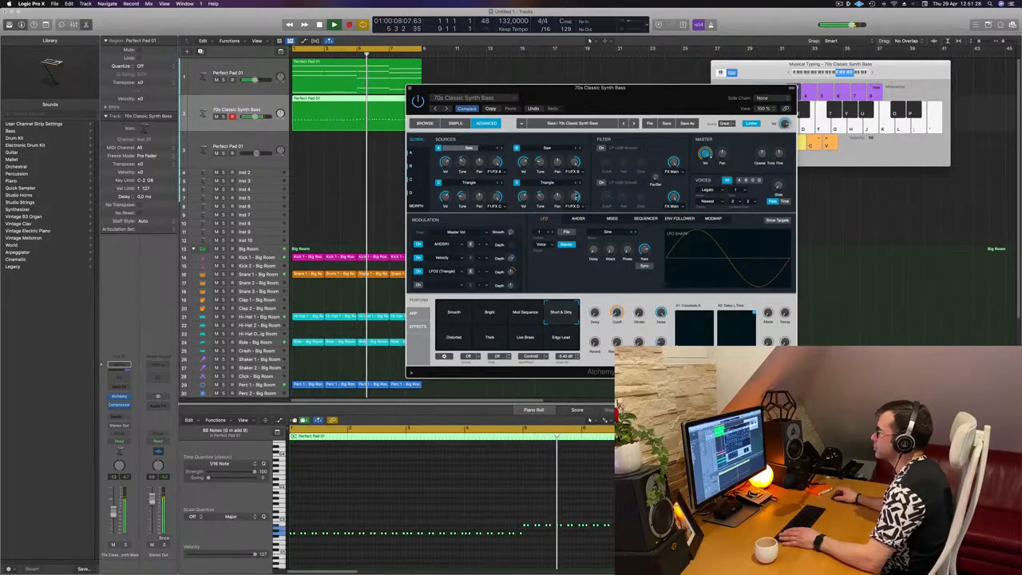
pyautogui.moveTo(559, 88); pyautogui.dragTo(533, 92)
pyautogui.press('Return')
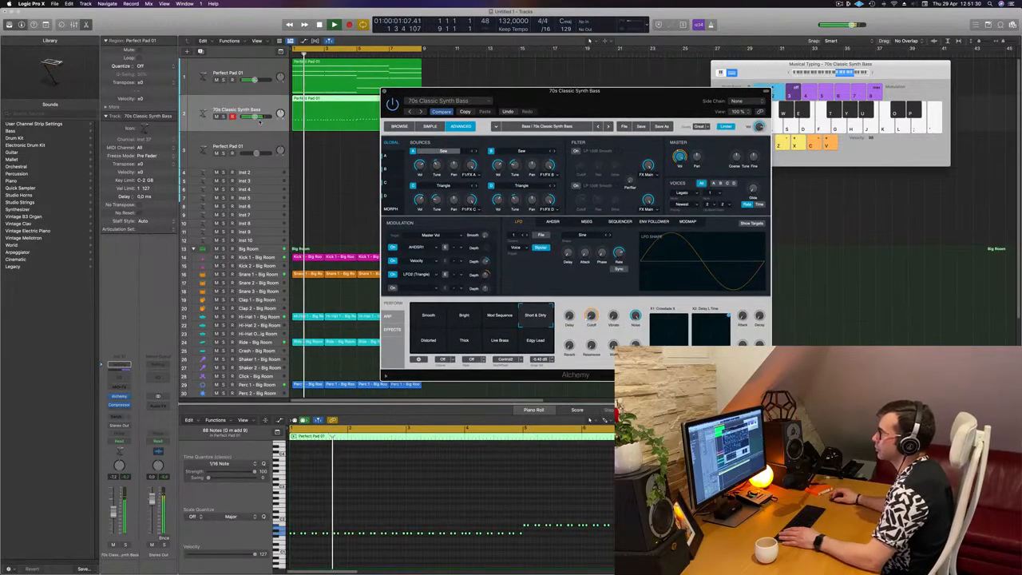
pyautogui.press('Return')
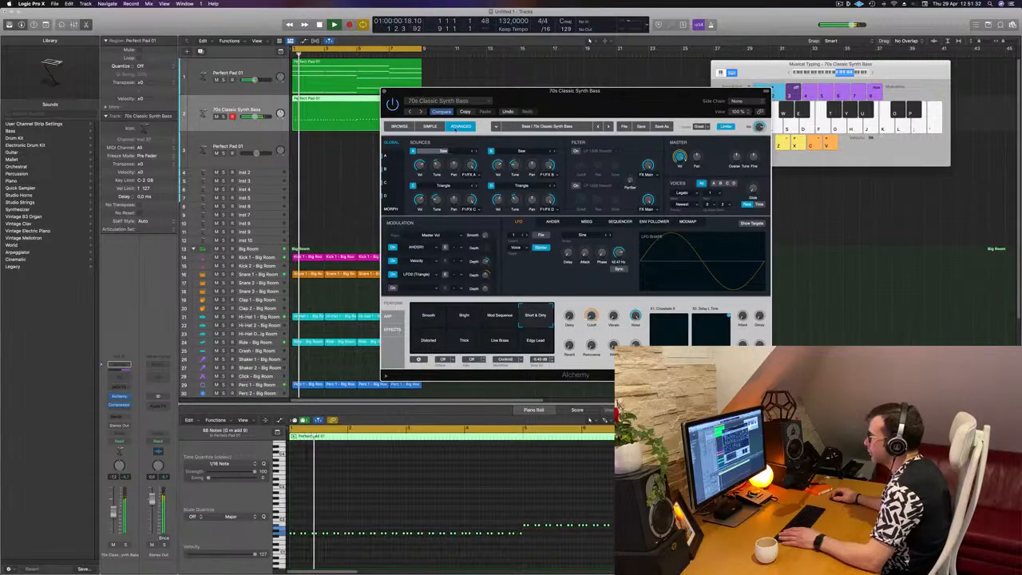
pyautogui.click(430, 126)
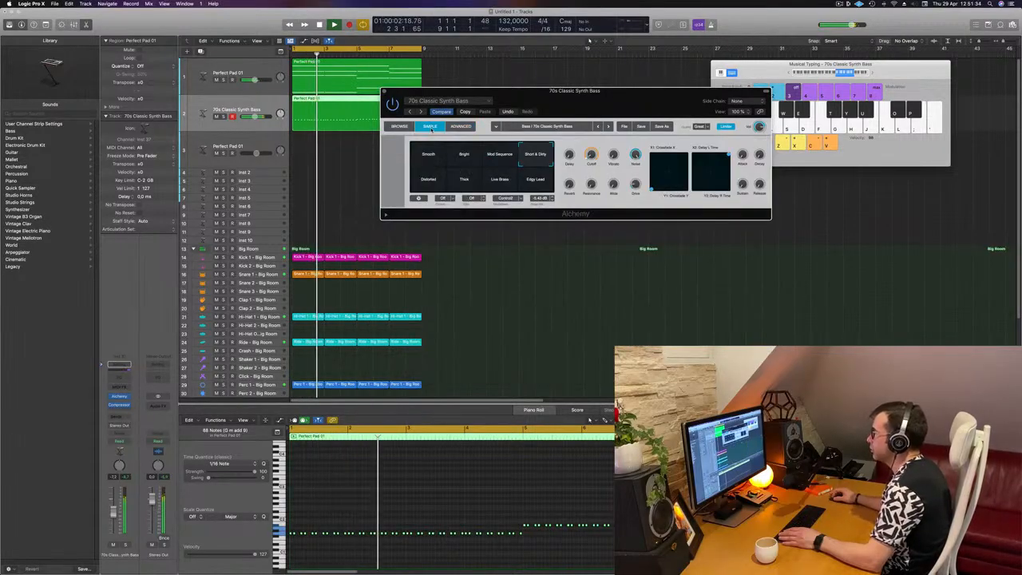
pyautogui.press('Return')
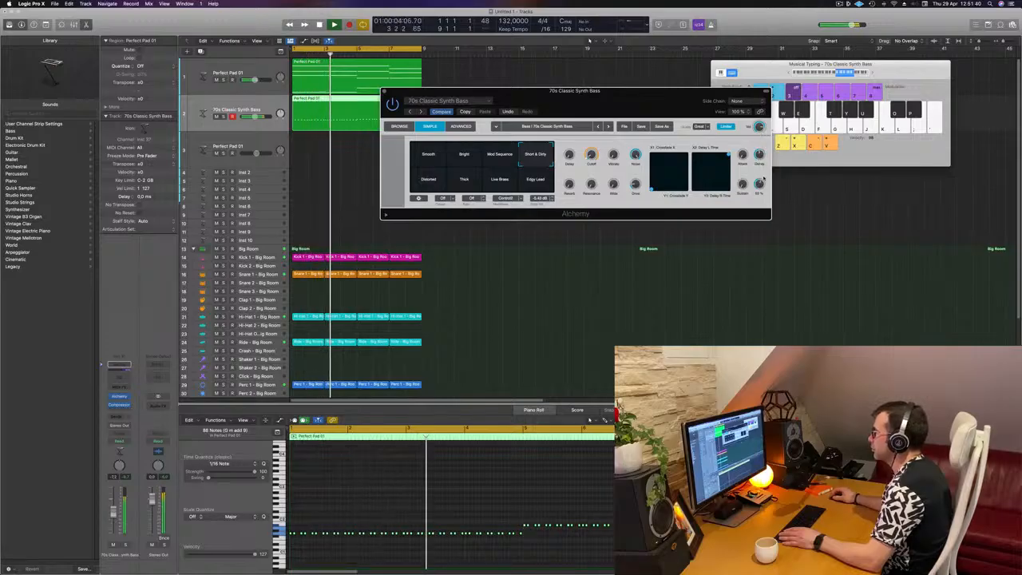
# Step: Adjust the bass's Release knob in the Simple view and audition the loop
pyautogui.moveTo(764, 178); pyautogui.dragTo(761, 185)
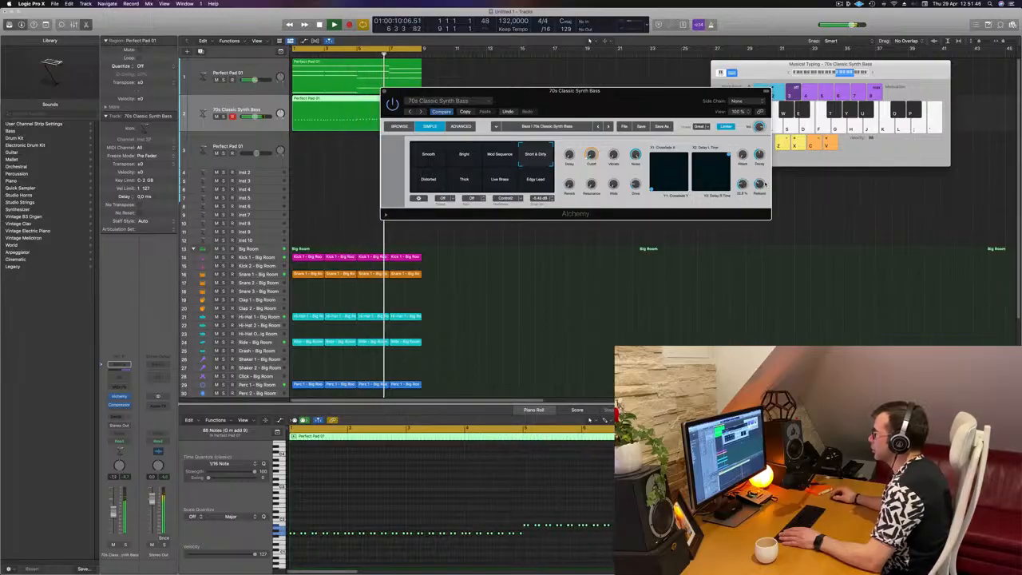
pyautogui.moveTo(692, 114); pyautogui.dragTo(716, 202)
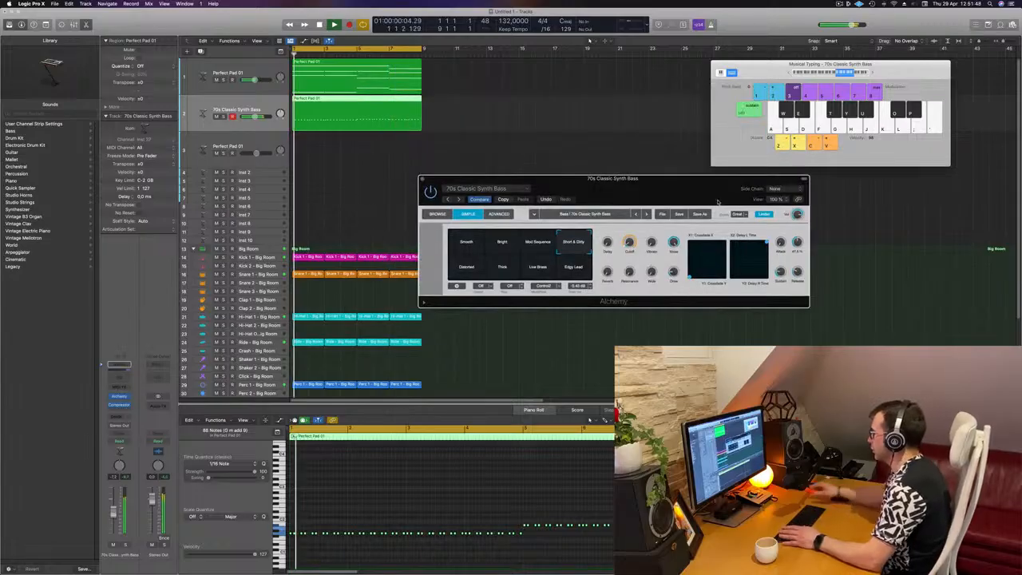
pyautogui.press('space')
pyautogui.press('space')
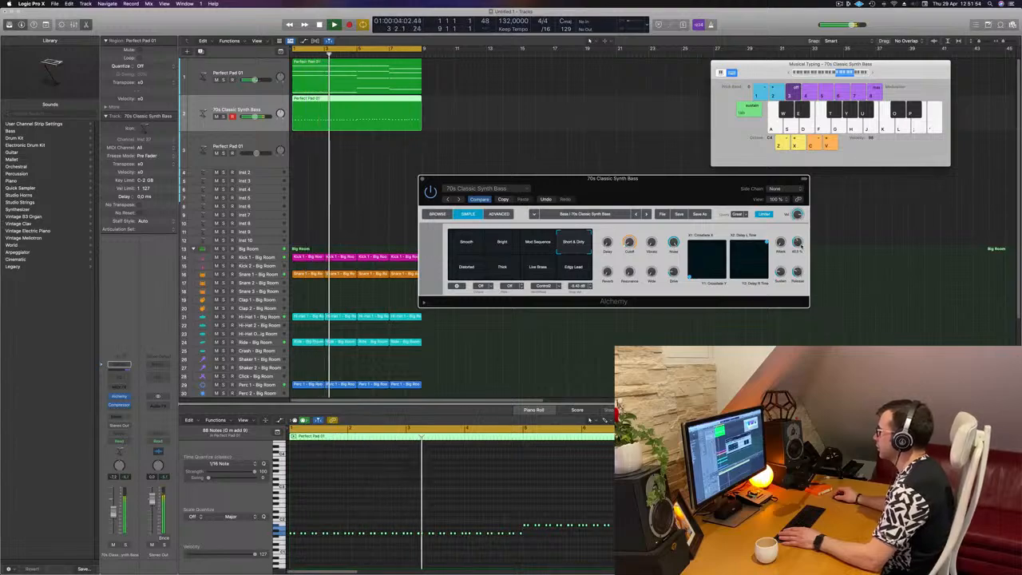
# Step: Lower the bass's Sustain knob slightly and close the Alchemy window
pyautogui.moveTo(781, 273)
pyautogui.mouseDown()
pyautogui.moveTo(782, 292)
pyautogui.moveTo(782, 283)
pyautogui.mouseUp()
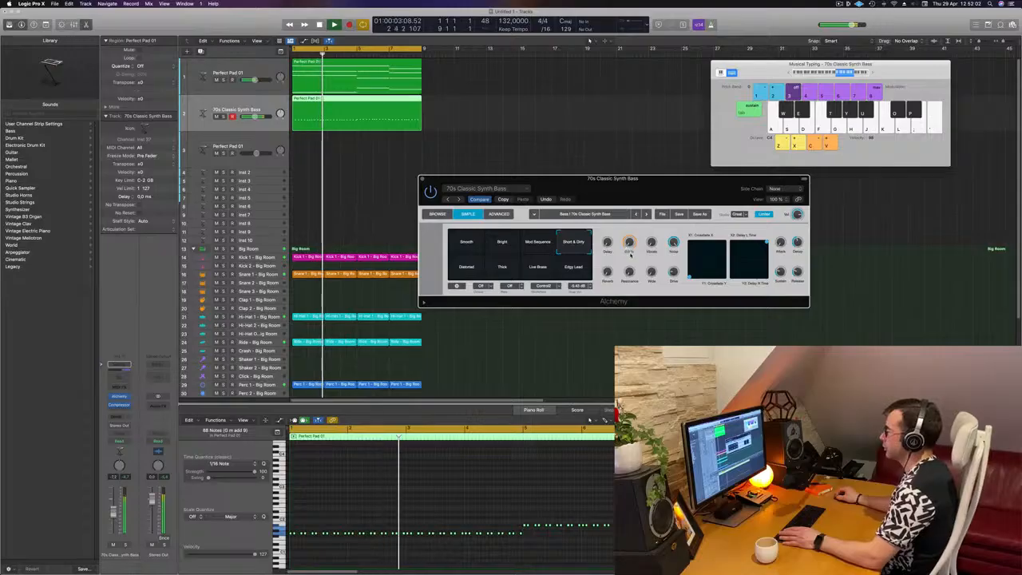
pyautogui.moveTo(499, 178); pyautogui.dragTo(481, 216)
pyautogui.press('Return')
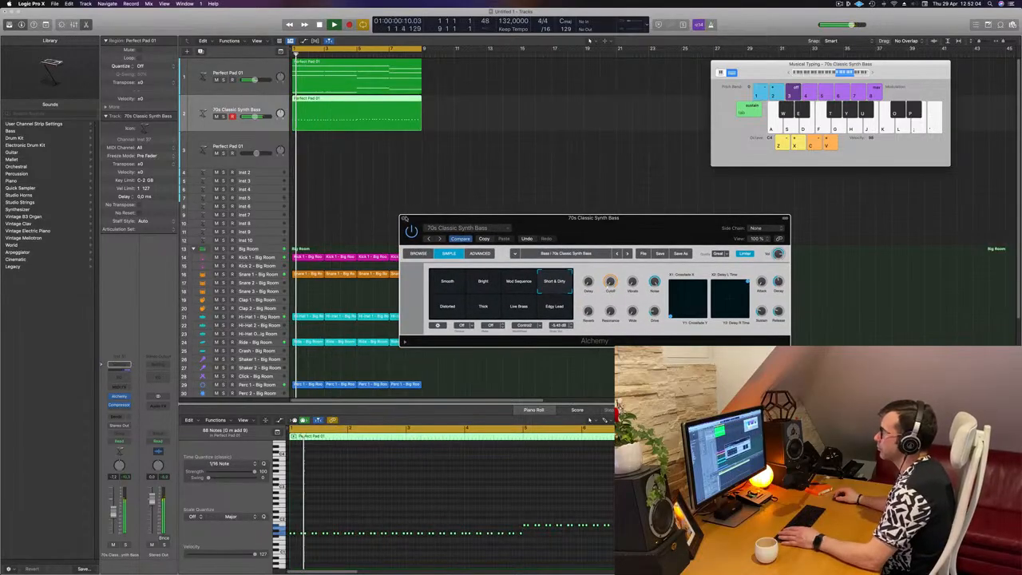
pyautogui.click(402, 219)
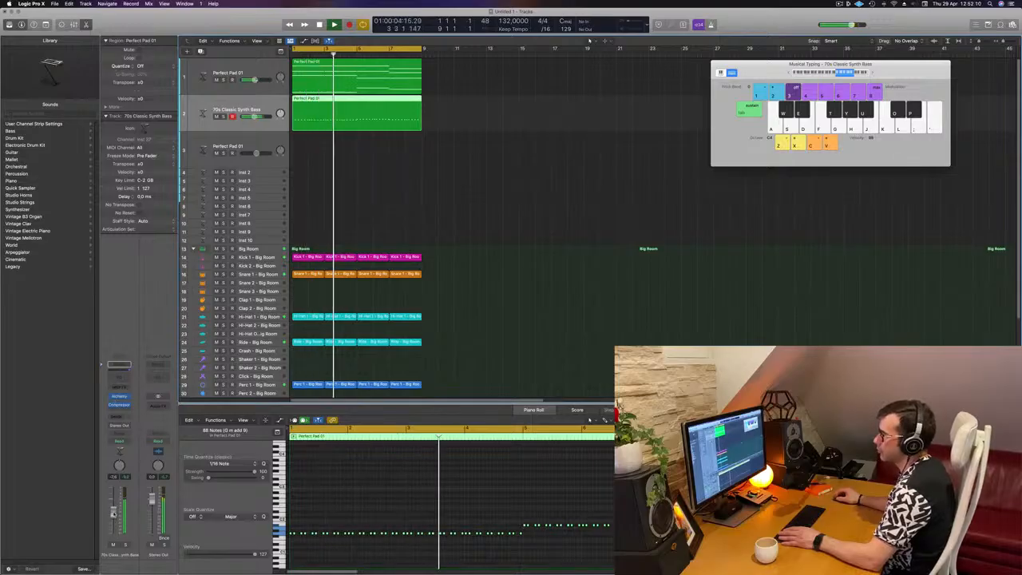
# Step: Select all regions in the arrangement and repeat them once to double the section length
pyautogui.click(435, 179)
pyautogui.scroll(-5, 443, 185)
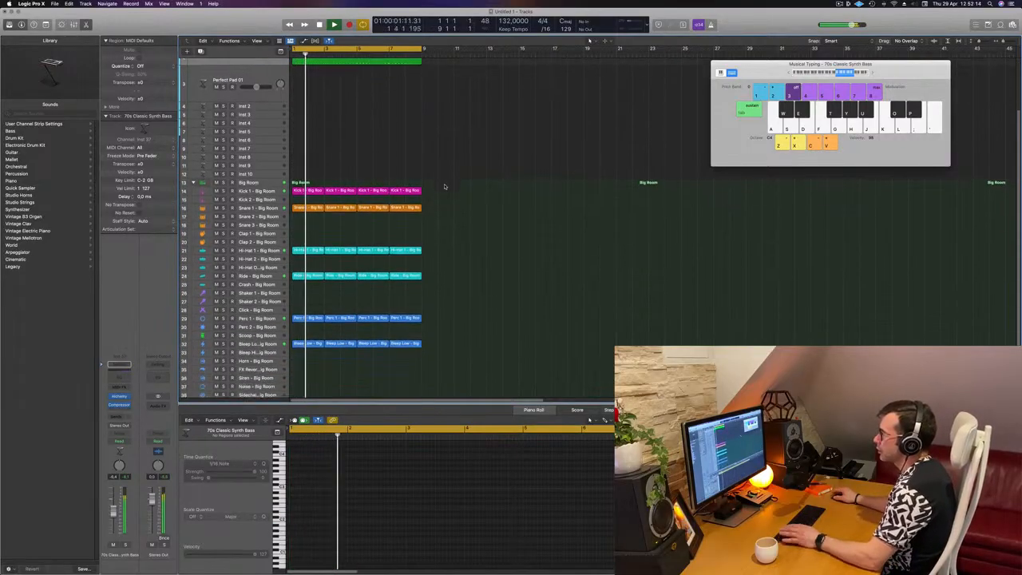
pyautogui.scroll(1, 448, 186)
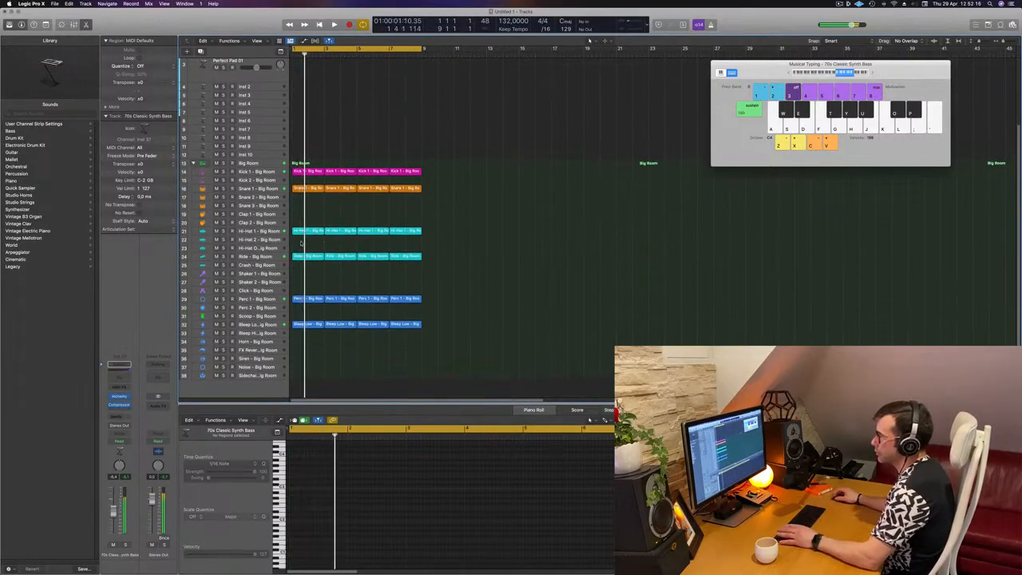
pyautogui.click(268, 257)
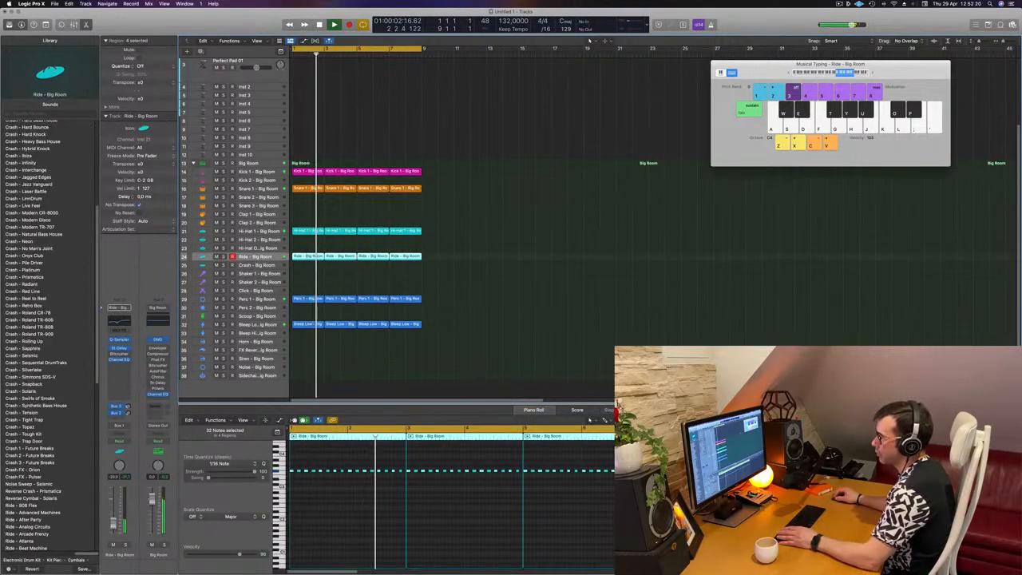
pyautogui.scroll(5, 466, 227)
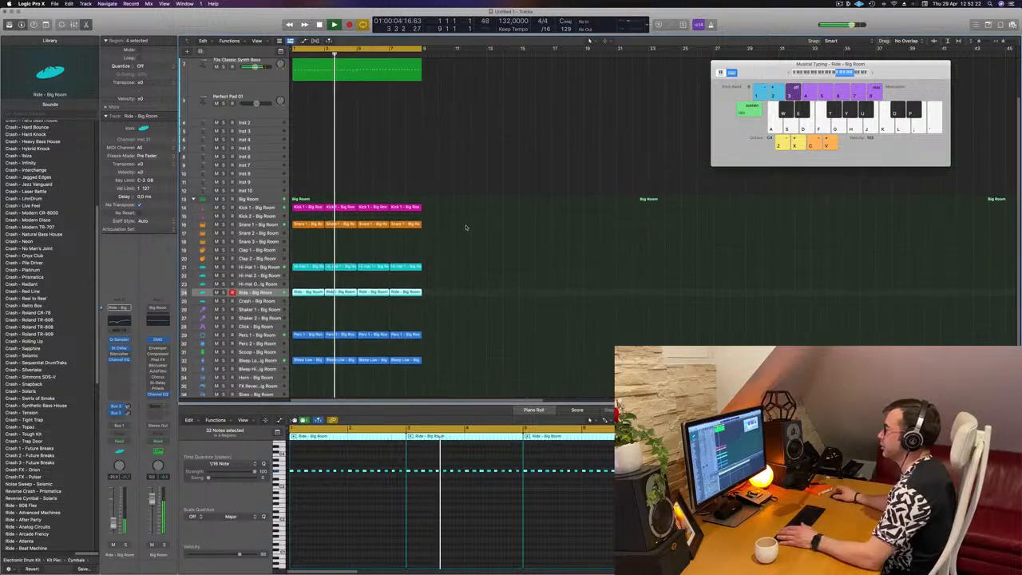
pyautogui.press('Return')
pyautogui.press('Return')
pyautogui.click(379, 171)
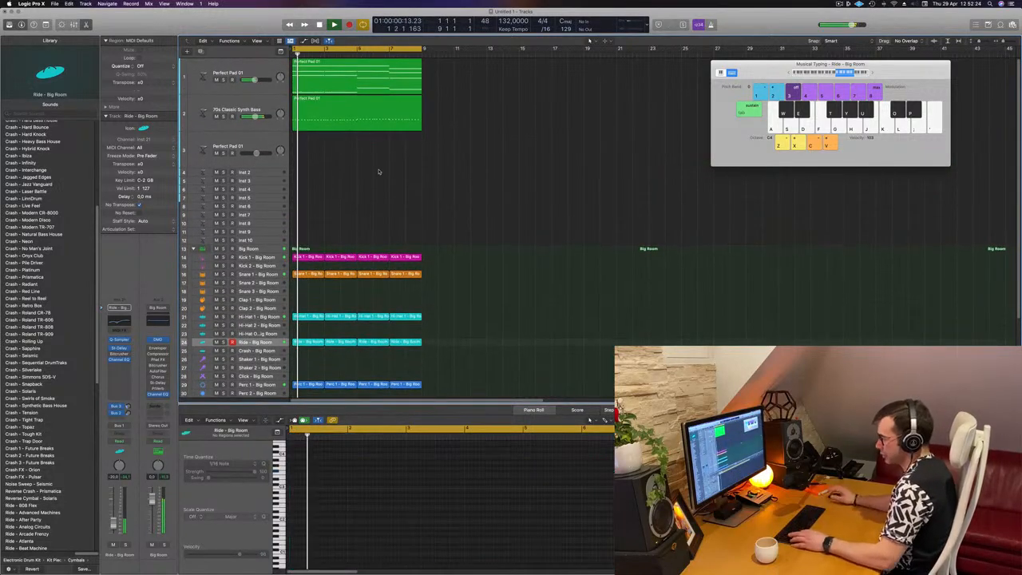
pyautogui.press('super+a')
pyautogui.press('super+r')
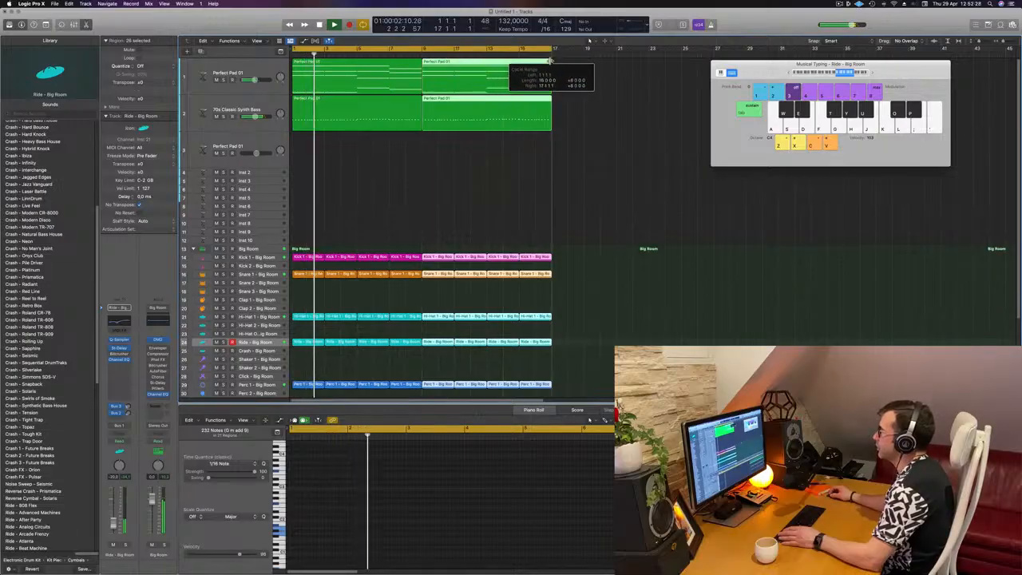
# Step: Select the bass track and briefly play the extended arrangement
pyautogui.click(400, 164)
pyautogui.press('super+Left')
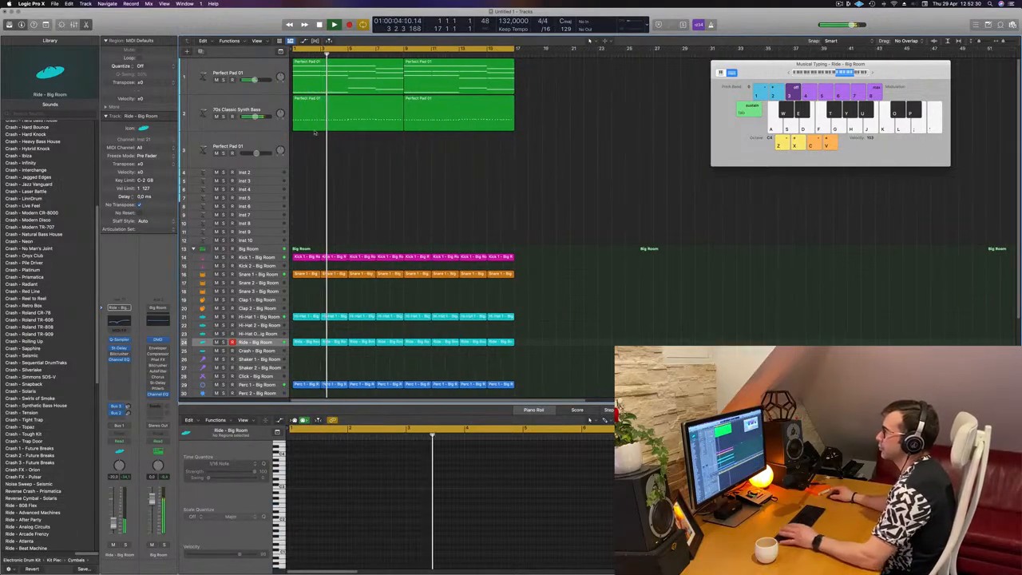
pyautogui.click(268, 103)
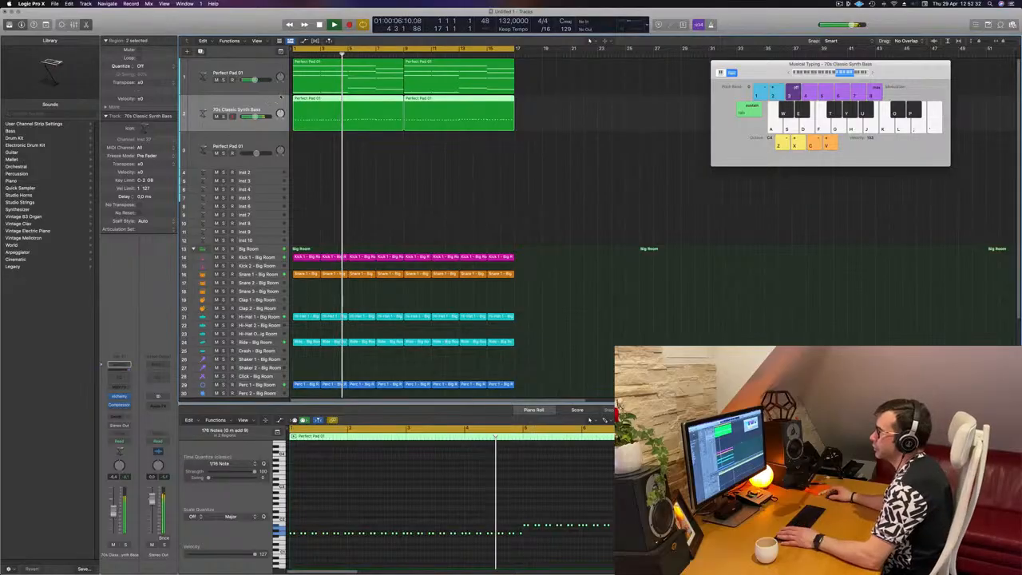
pyautogui.press('space')
pyautogui.press('space')
# Step: Duplicate the Perfect Pad 01 track and copy the first pad region onto the new track
pyautogui.click(272, 69)
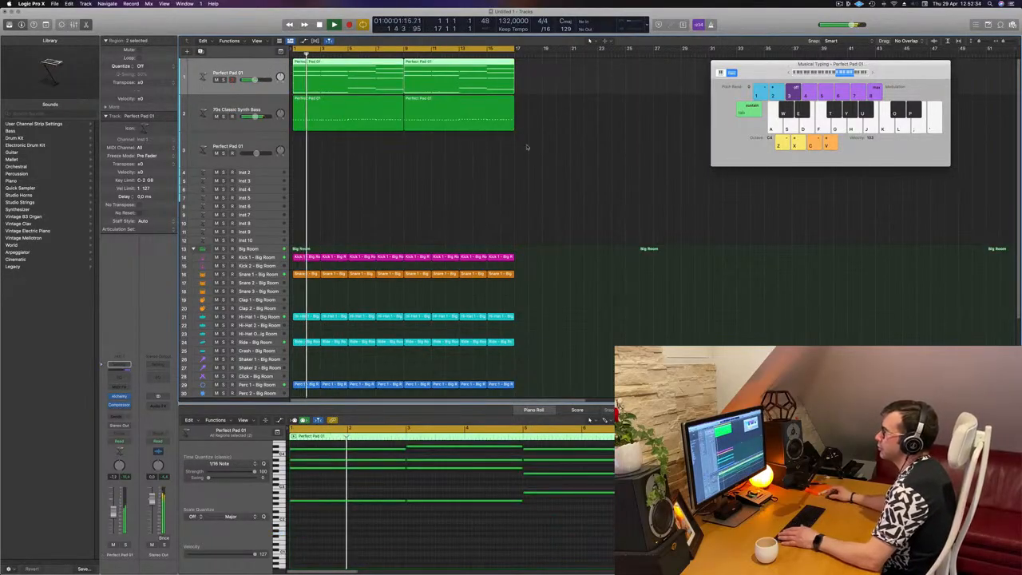
pyautogui.press('super+d')
pyautogui.moveTo(328, 70); pyautogui.dragTo(329, 106)
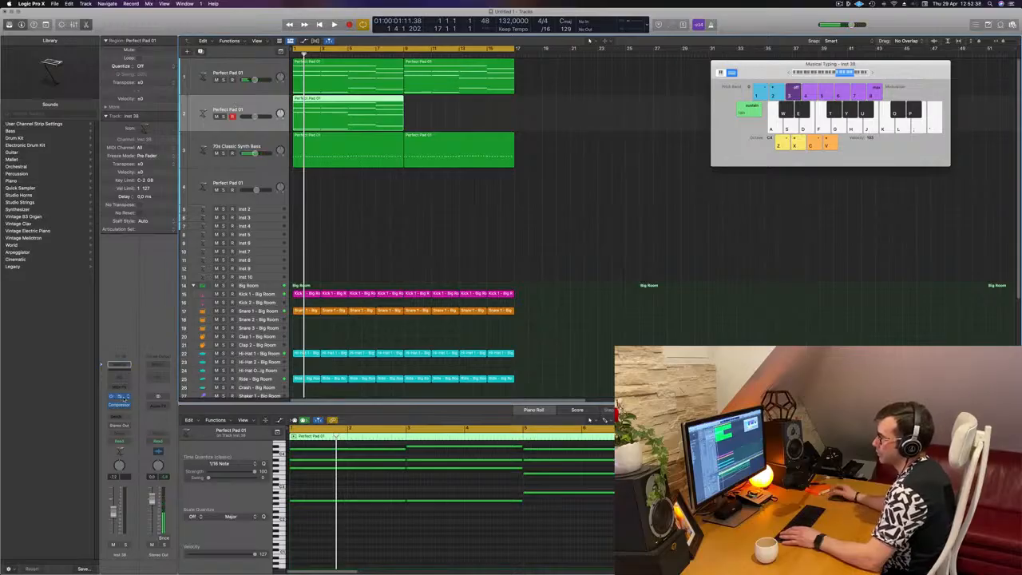
# Step: Open the new track's Alchemy instrument and filter the preset browser to the Brass category
pyautogui.click(124, 398)
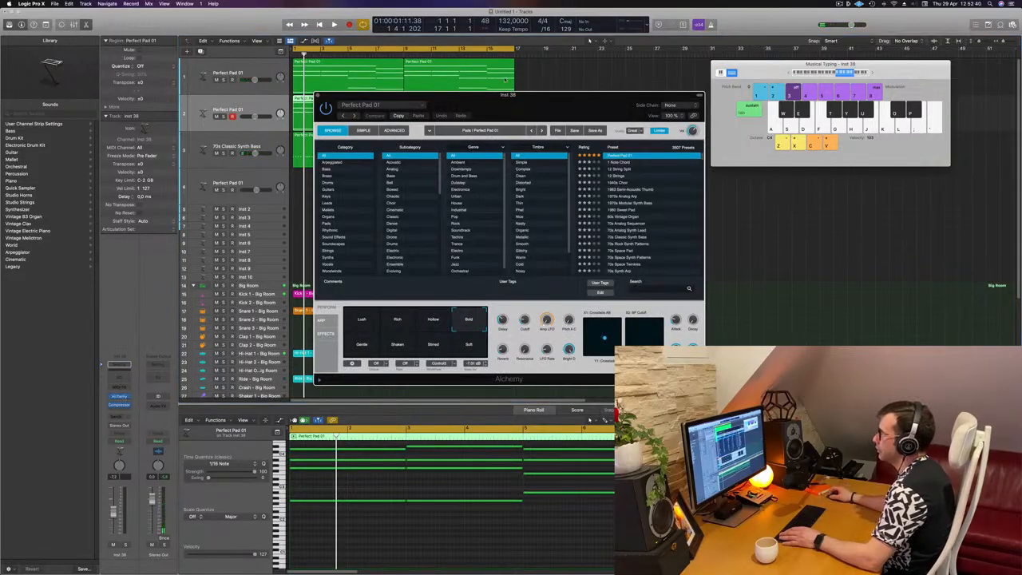
pyautogui.moveTo(515, 113); pyautogui.dragTo(651, 112)
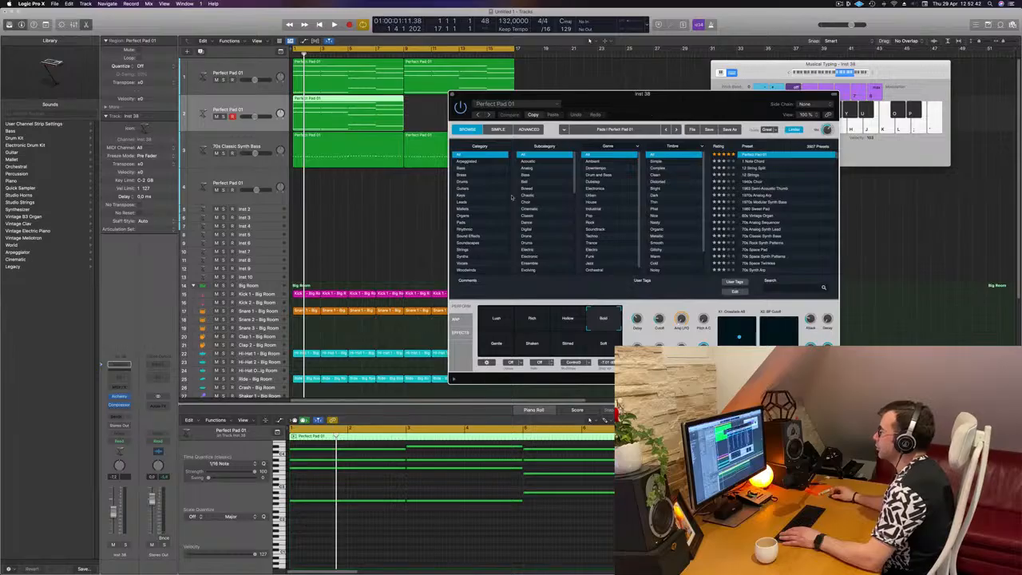
pyautogui.click(461, 174)
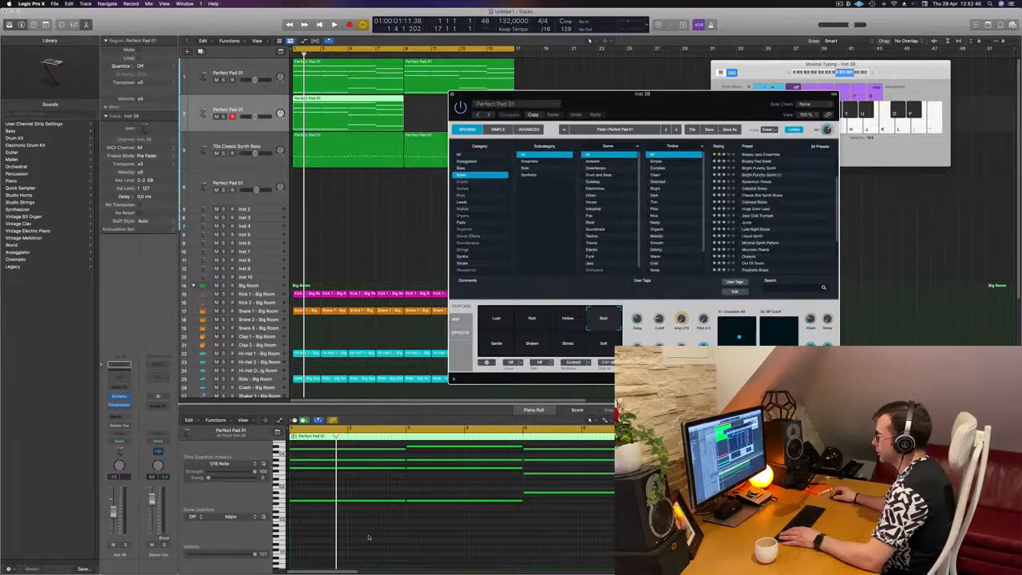
# Step: Select the copied pad's notes and shorten them into short stabs
pyautogui.moveTo(368, 538); pyautogui.dragTo(614, 443)
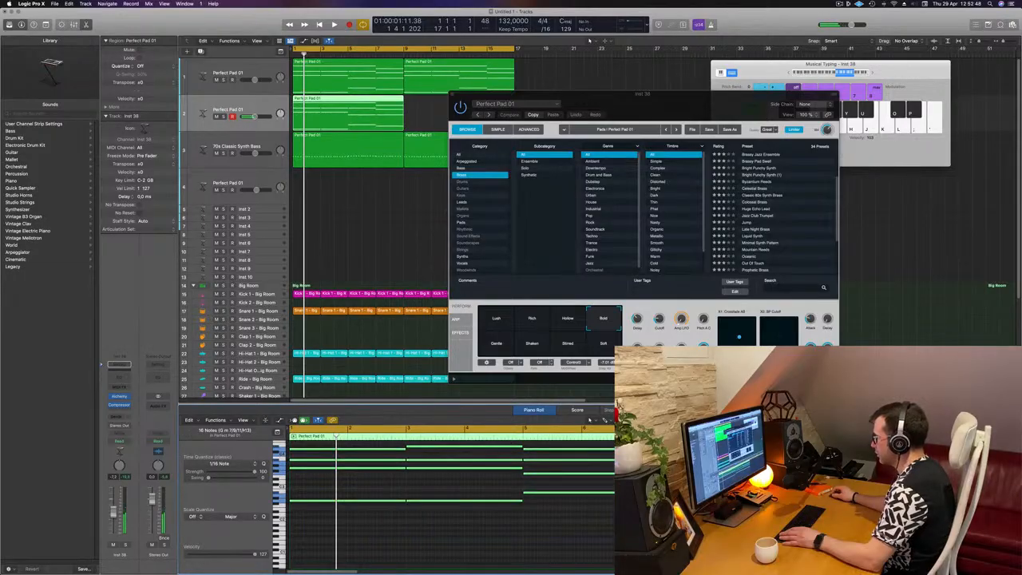
pyautogui.moveTo(707, 467); pyautogui.dragTo(654, 467)
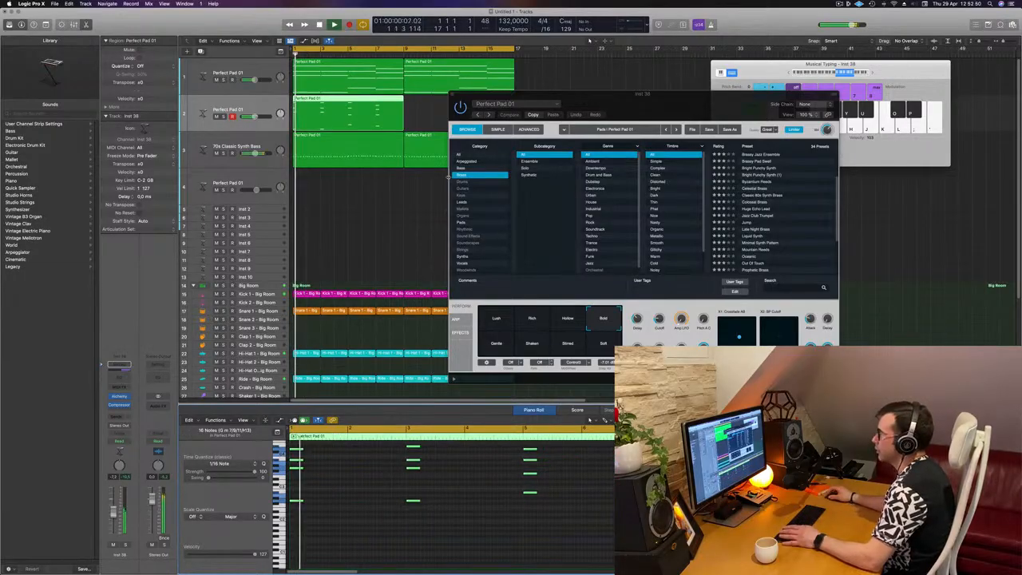
# Step: Load the Brassy Jazz Ensemble preset on the new track while the loop plays
pyautogui.press('space')
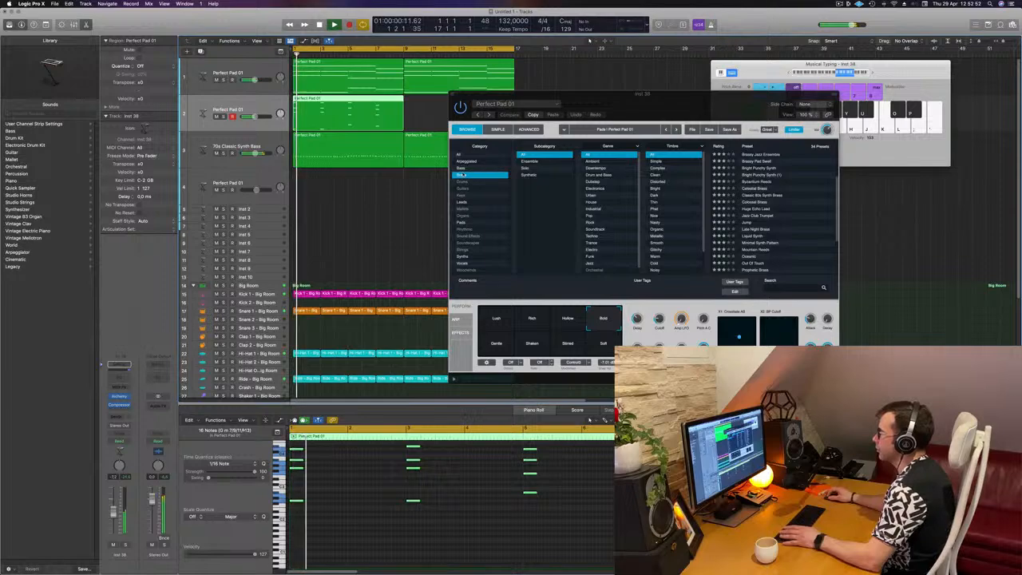
pyautogui.click(774, 155)
pyautogui.click(774, 155)
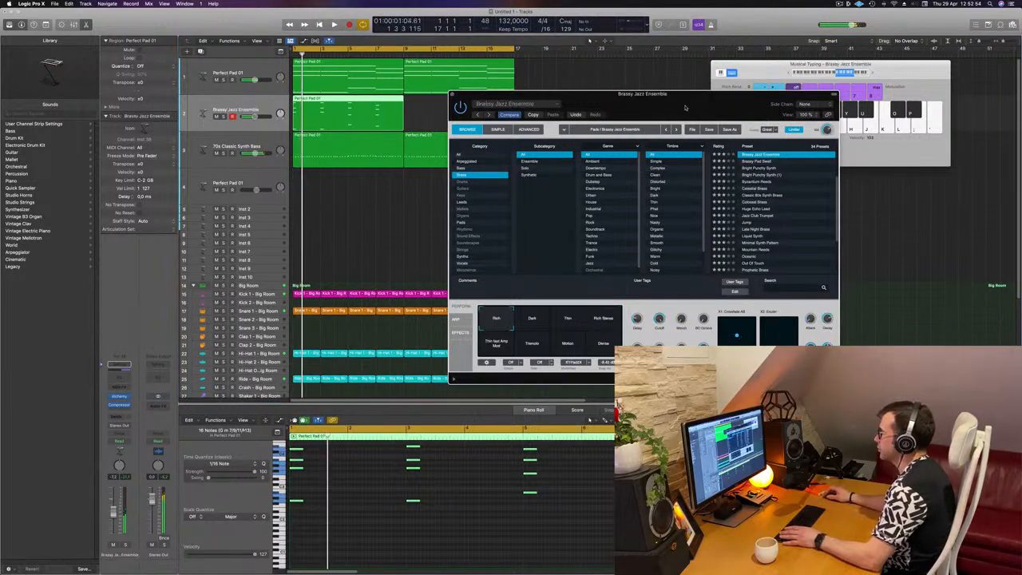
pyautogui.press('space')
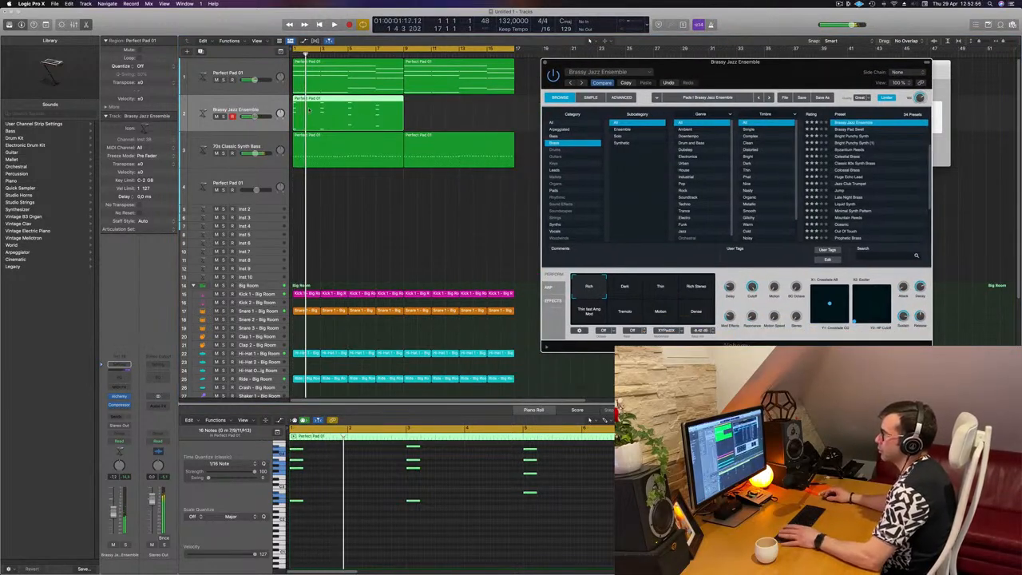
# Step: Play the arrangement to audition the new brass part
pyautogui.press('space')
pyautogui.click(115, 390)
pyautogui.press('space')
pyautogui.press('space')
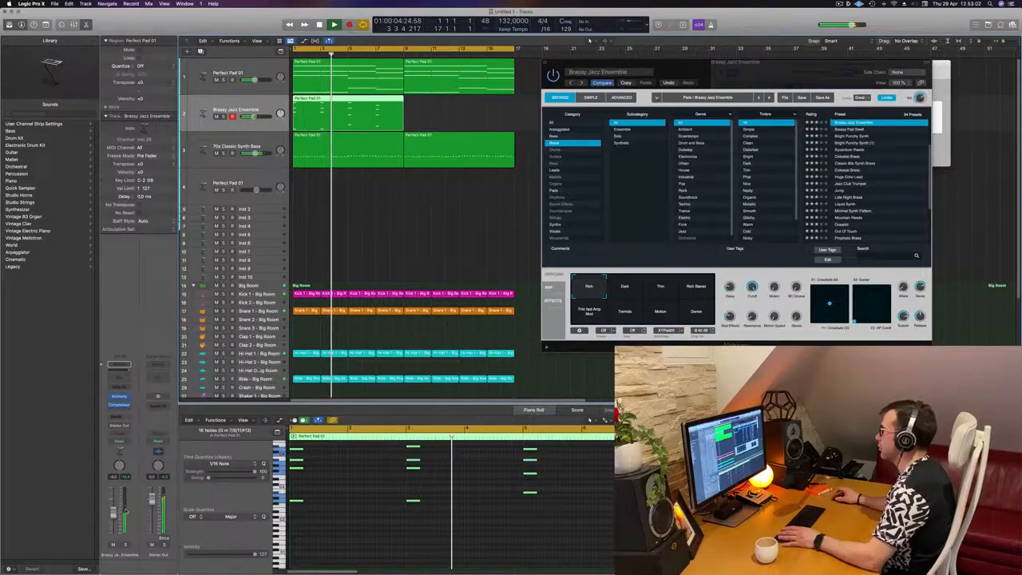
pyautogui.press('space')
pyautogui.press('space')
pyautogui.moveTo(670, 62); pyautogui.dragTo(609, 50)
pyautogui.press('space')
pyautogui.press('space')
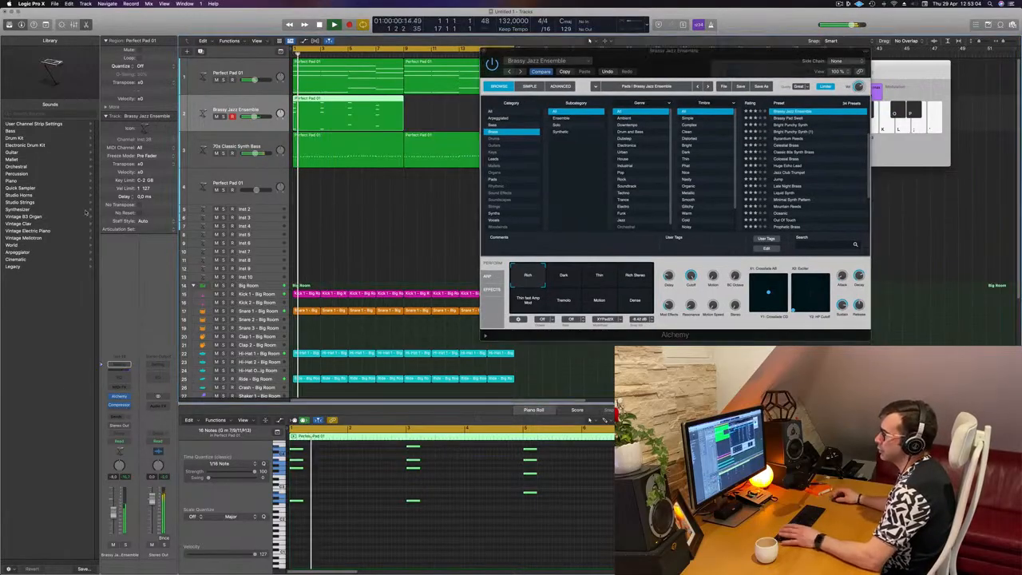
# Step: Add a send from the brass track to Bus 5
pyautogui.click(120, 417)
pyautogui.moveTo(132, 427)
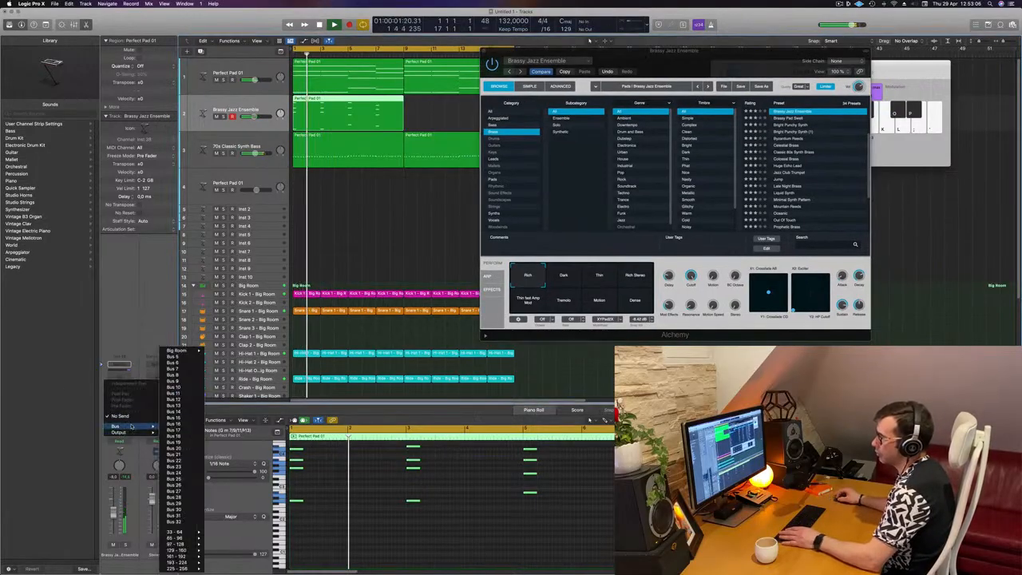
pyautogui.click(176, 356)
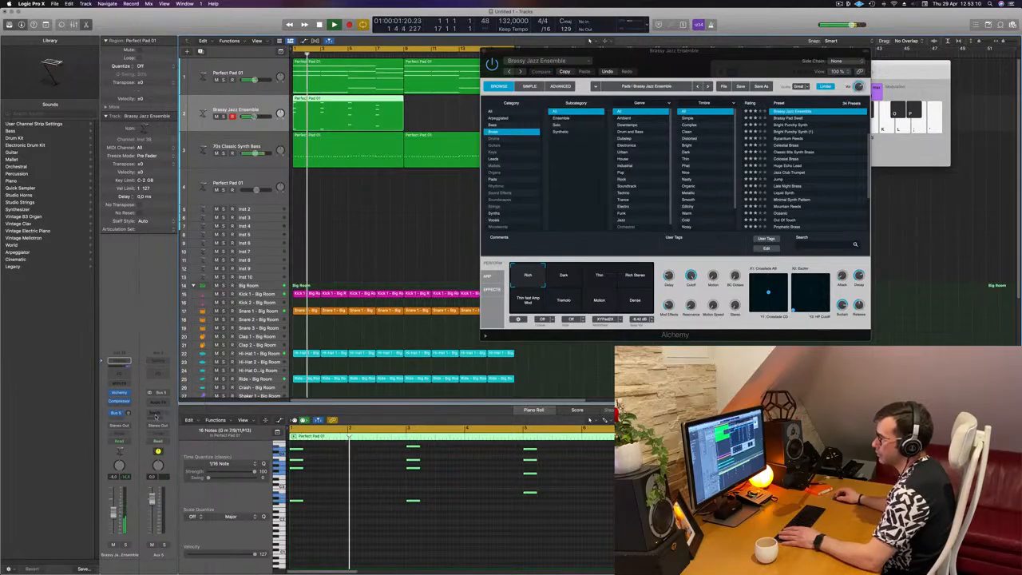
# Step: Insert a stereo SilverVerb reverb on the Aux 5 channel
pyautogui.click(163, 402)
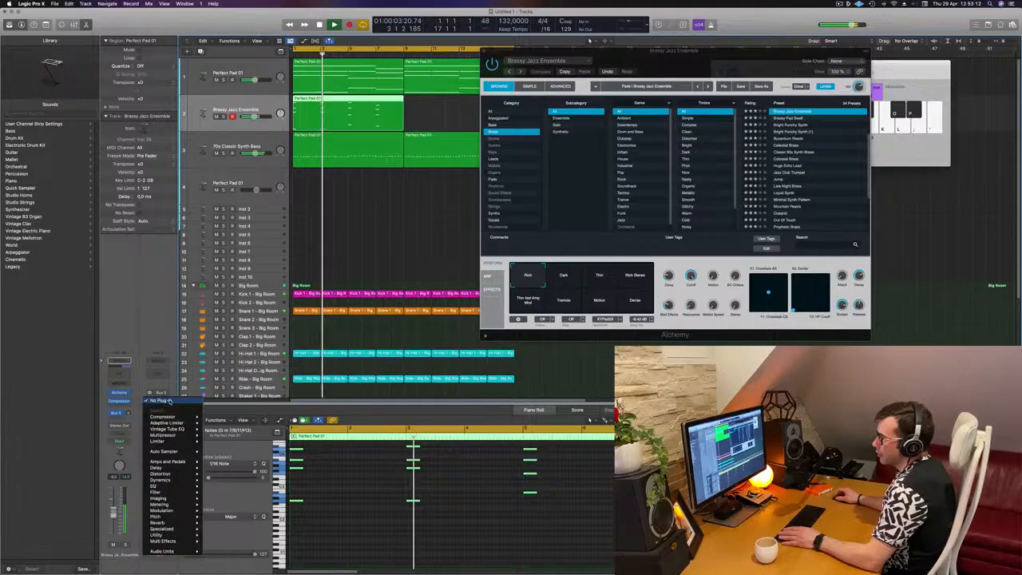
pyautogui.moveTo(184, 480)
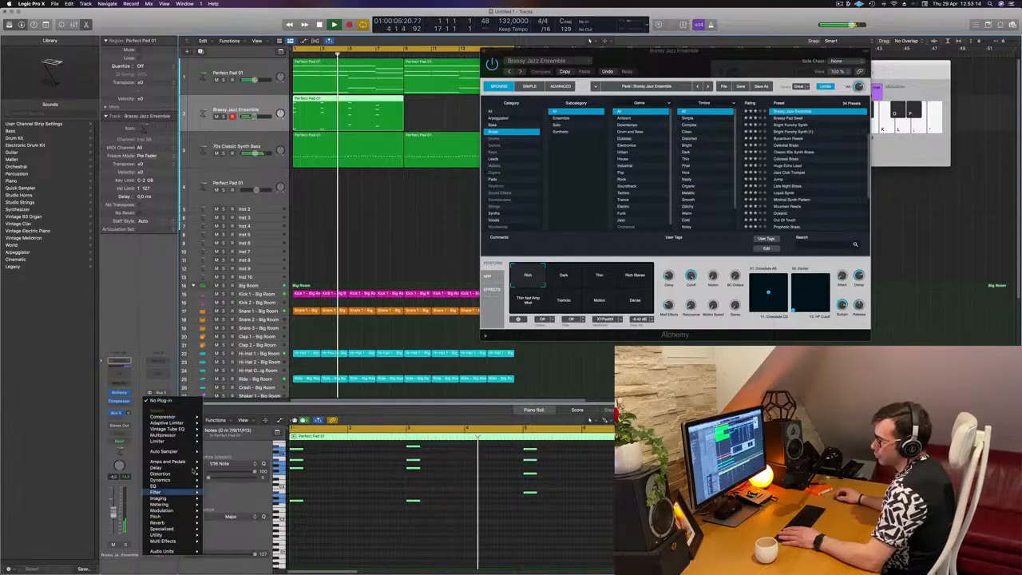
pyautogui.moveTo(204, 523)
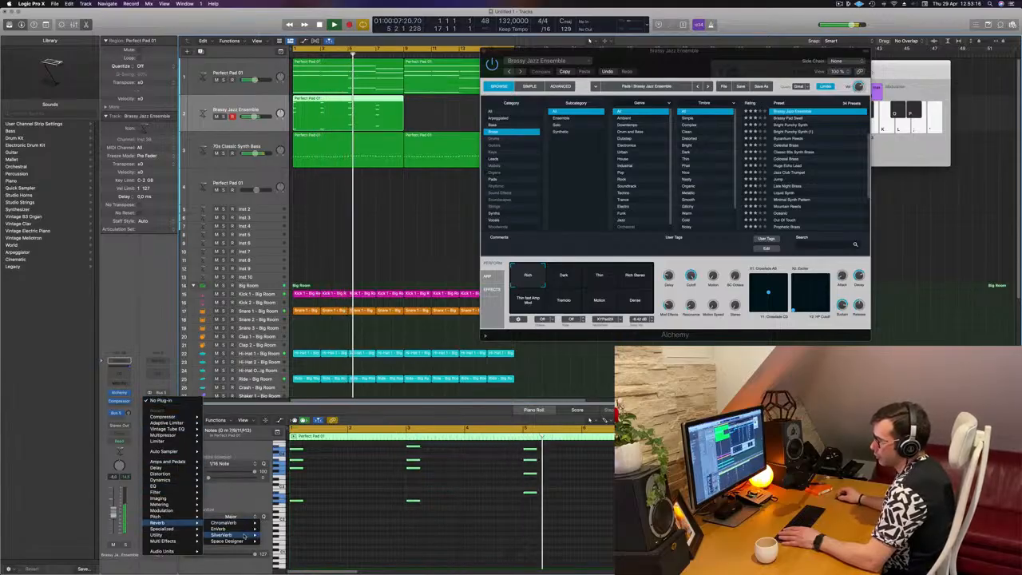
pyautogui.moveTo(230, 535)
pyautogui.click(273, 535)
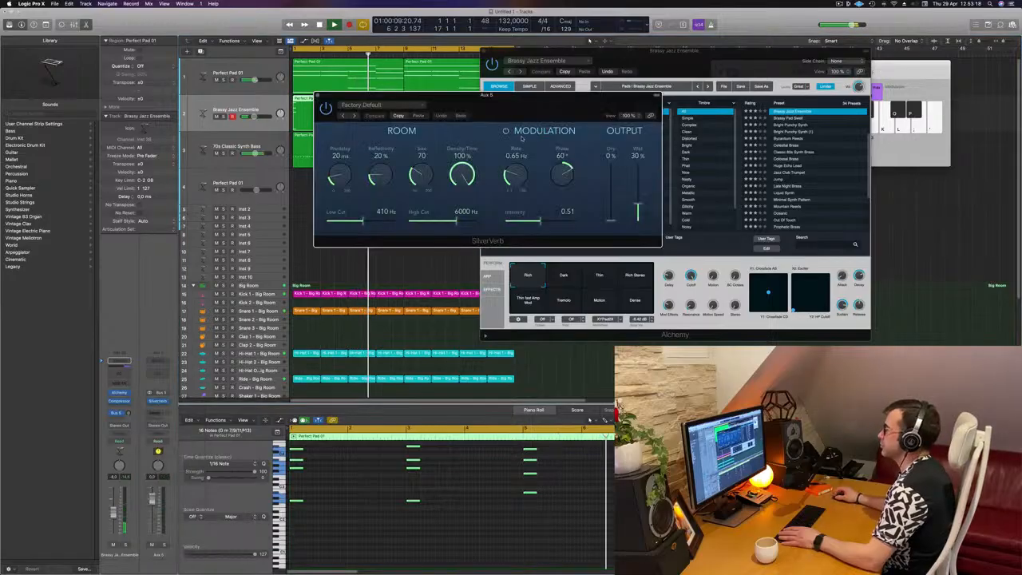
# Step: Load the grandiose preset in SilverVerb
pyautogui.moveTo(542, 100); pyautogui.dragTo(496, 104)
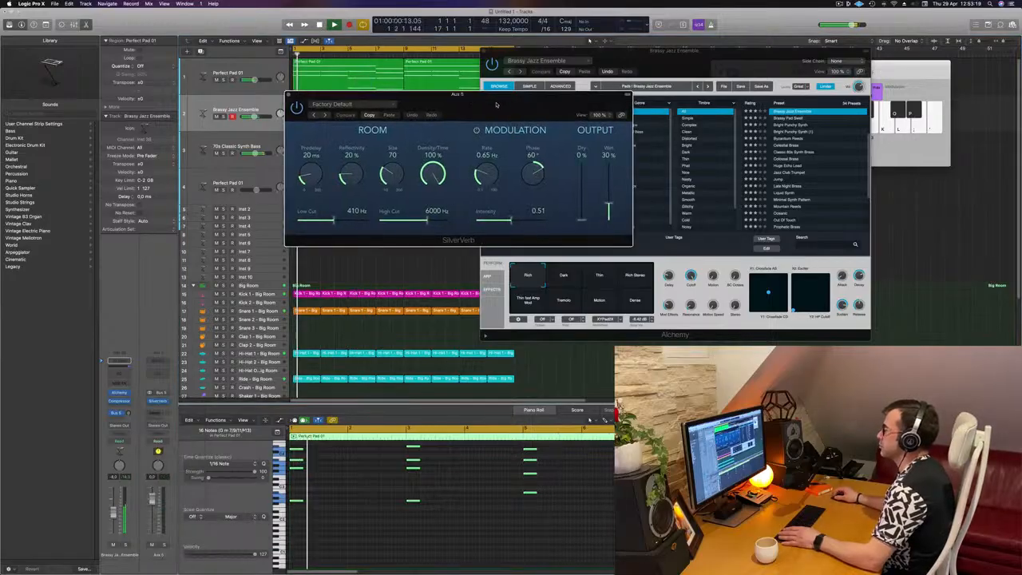
pyautogui.click(373, 104)
pyautogui.press('Return')
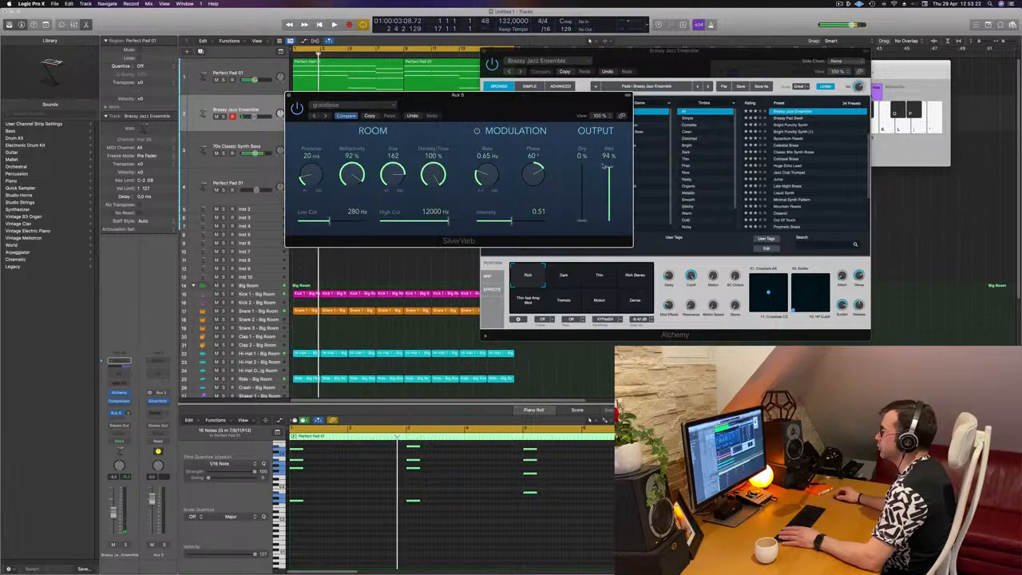
pyautogui.moveTo(620, 105); pyautogui.dragTo(858, 100)
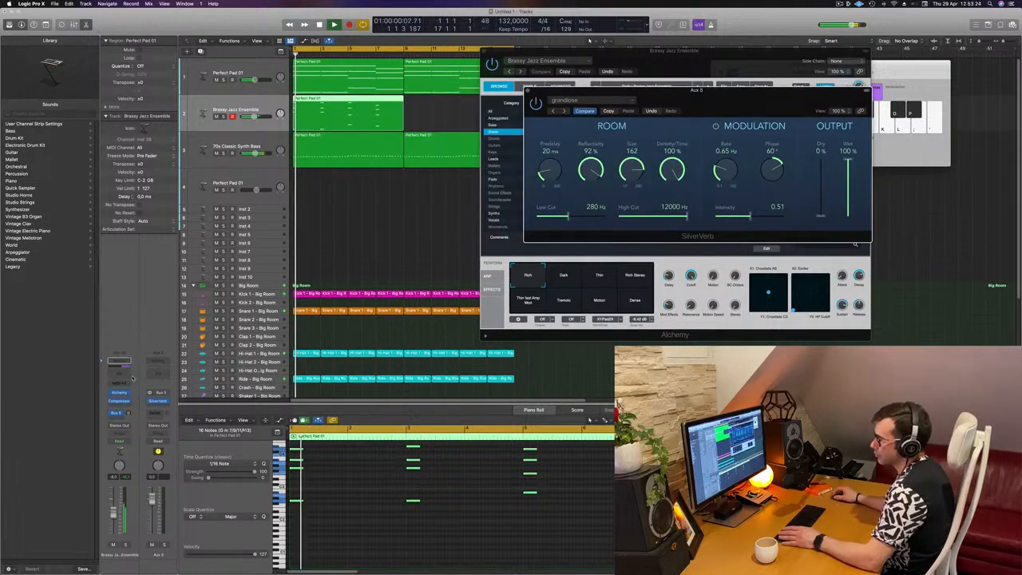
# Step: Raise the brass track's Bus 5 send level and play back the reverb
pyautogui.moveTo(128, 413); pyautogui.dragTo(158, 402)
pyautogui.press('space')
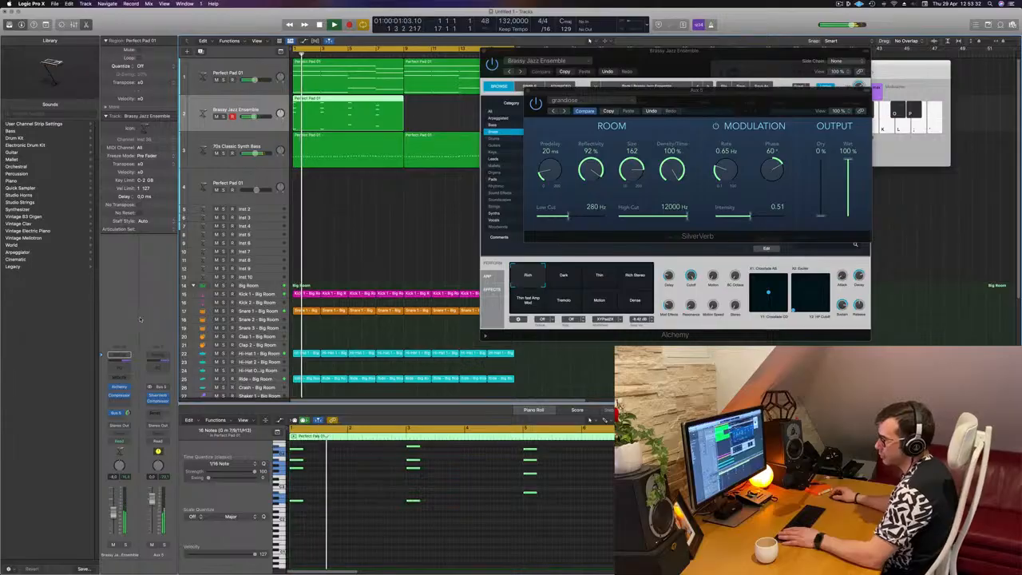
pyautogui.moveTo(731, 100); pyautogui.dragTo(599, 220)
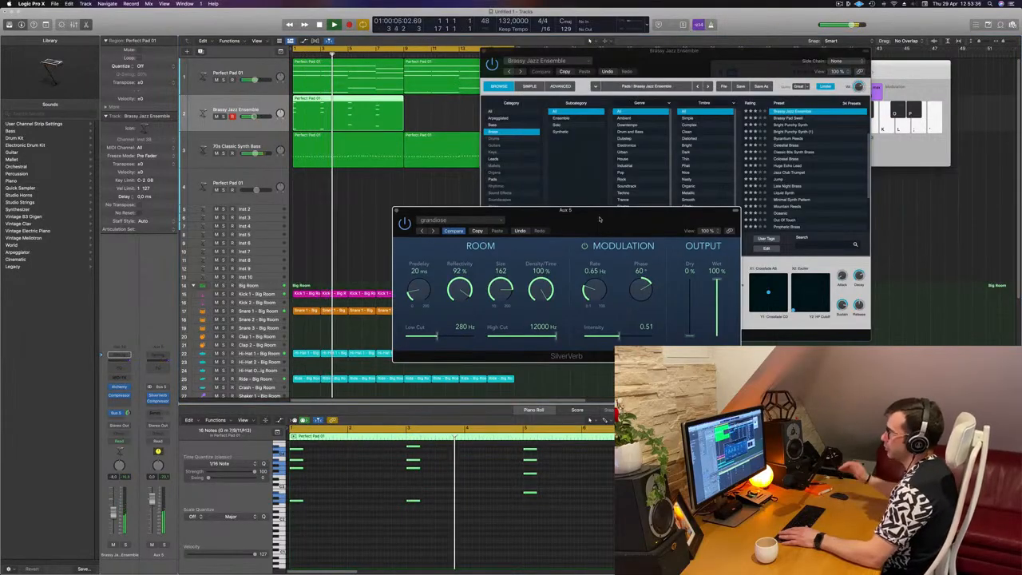
pyautogui.moveTo(600, 219); pyautogui.dragTo(646, 209)
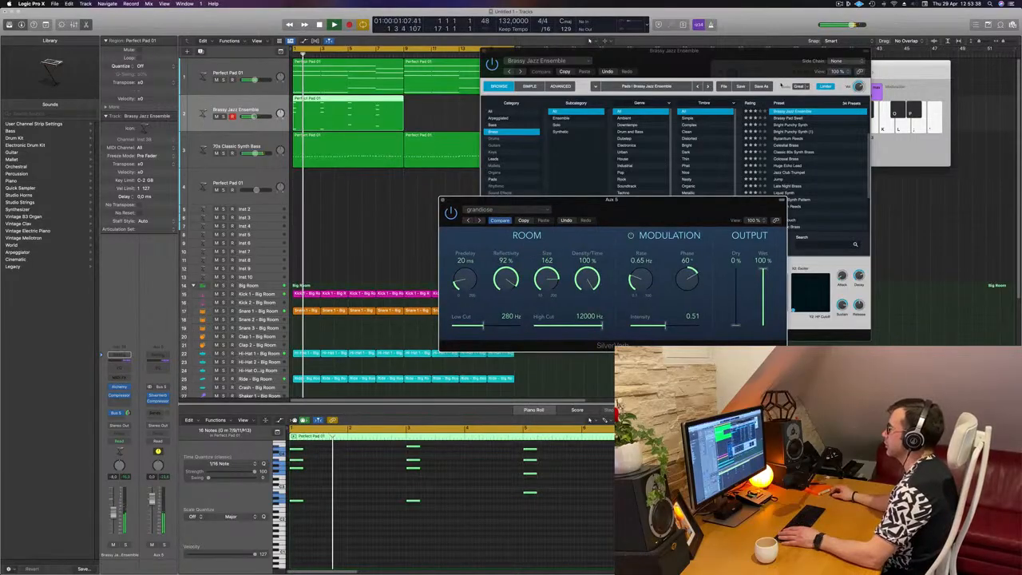
# Step: Select both brass regions and open the brass track's Alchemy instrument window
pyautogui.moveTo(708, 55); pyautogui.dragTo(782, 85)
pyautogui.click(558, 80)
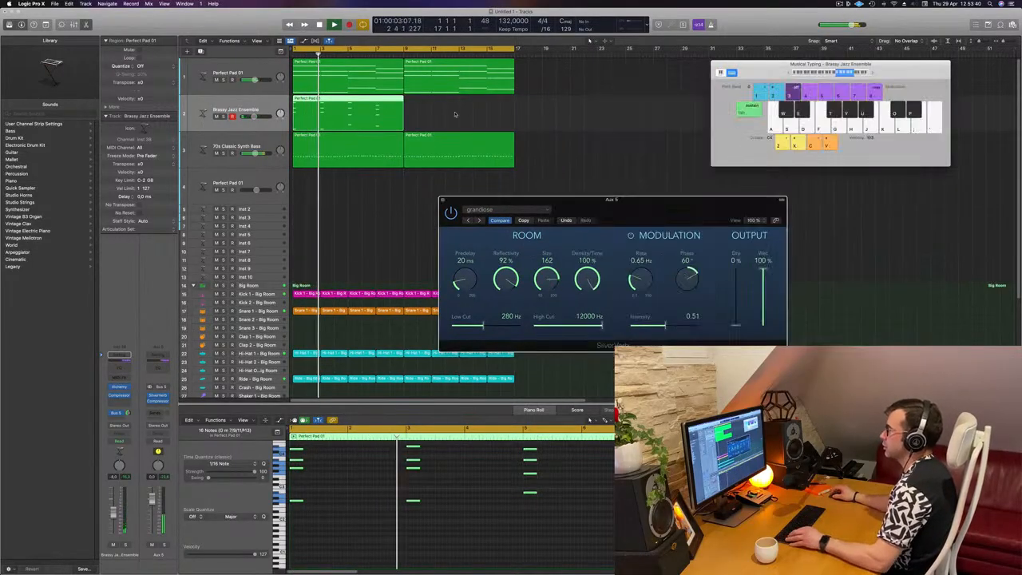
pyautogui.moveTo(352, 105); pyautogui.dragTo(464, 105)
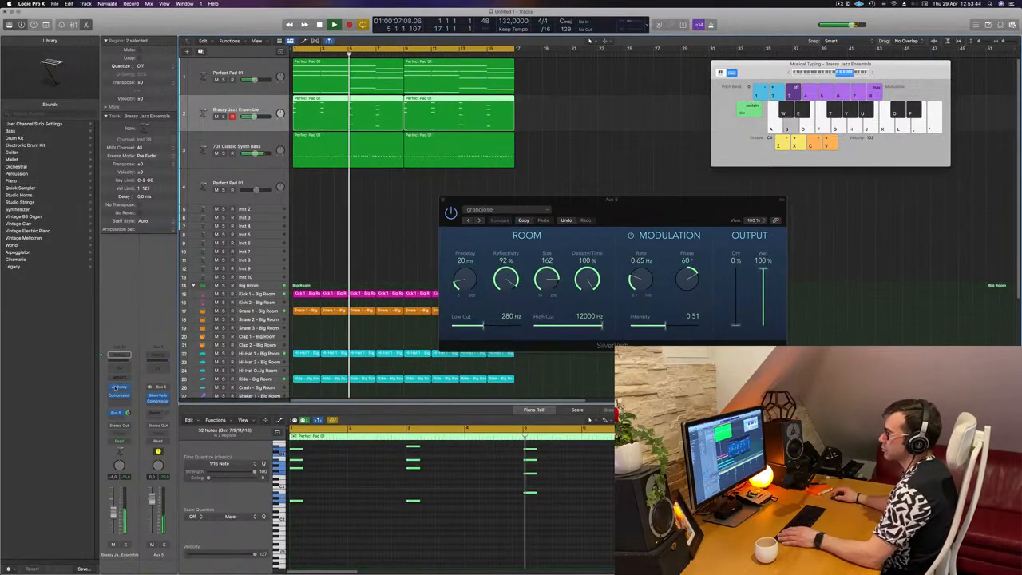
pyautogui.click(119, 387)
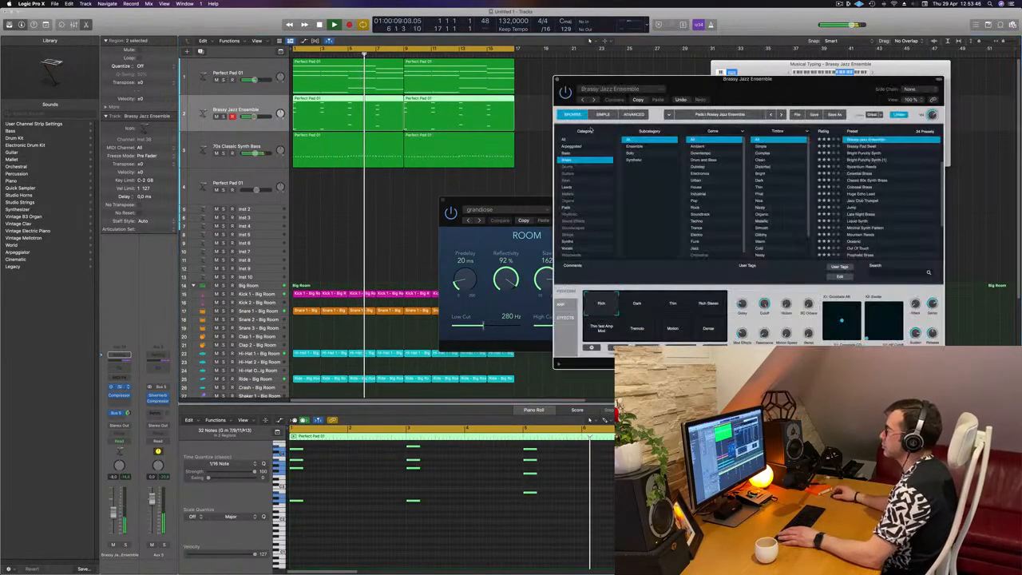
pyautogui.moveTo(772, 100); pyautogui.dragTo(608, 121)
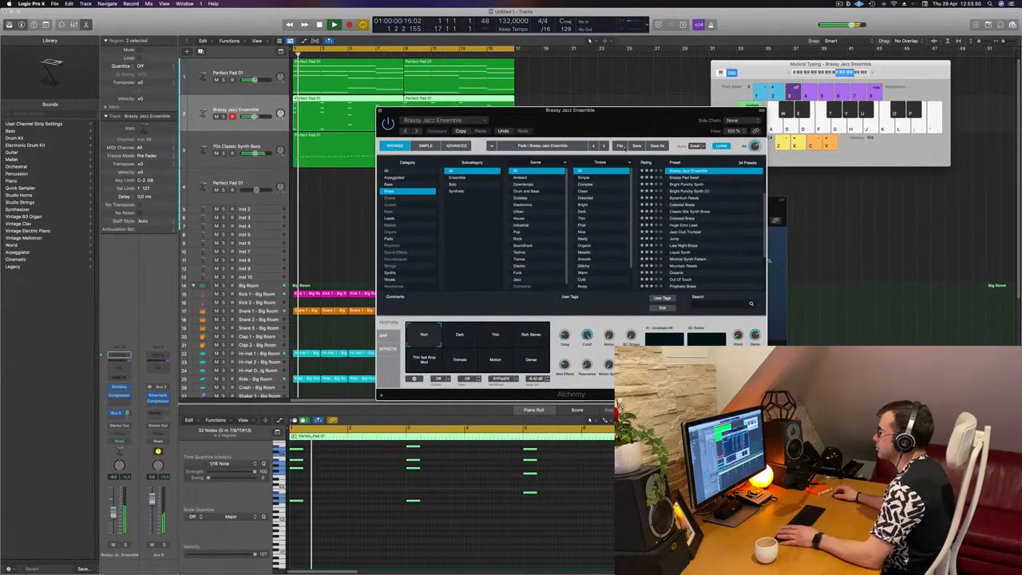
# Step: Audition Alchemy's performance pads on the brass sound, settle on Rich Stereo, and close the plugin window
pyautogui.click(460, 336)
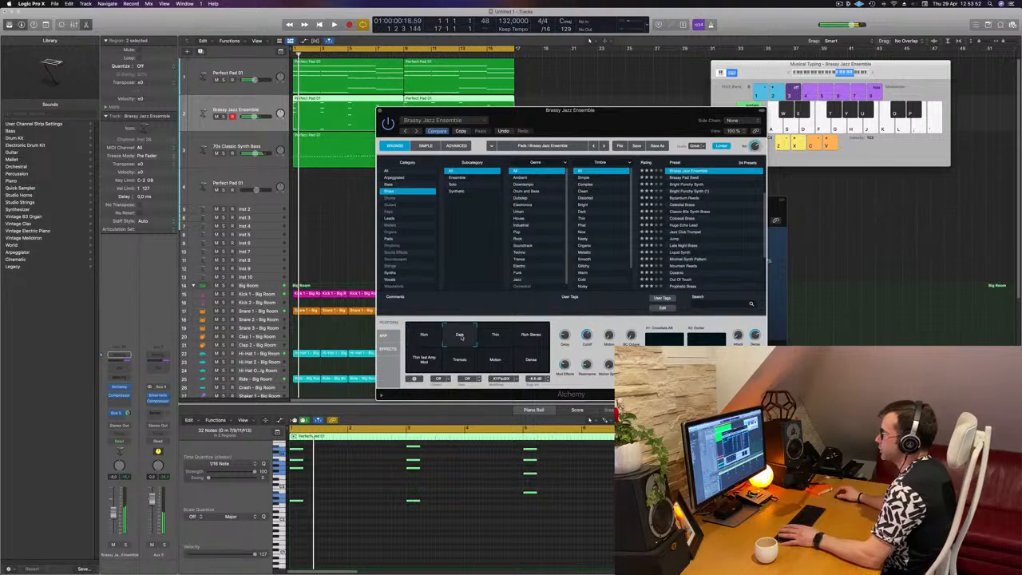
pyautogui.click(495, 336)
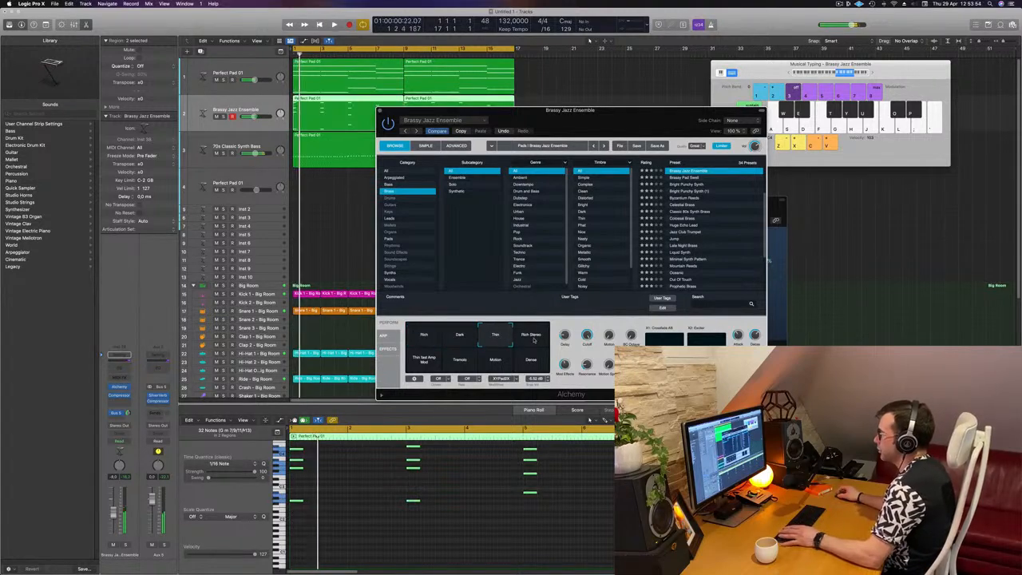
pyautogui.click(533, 338)
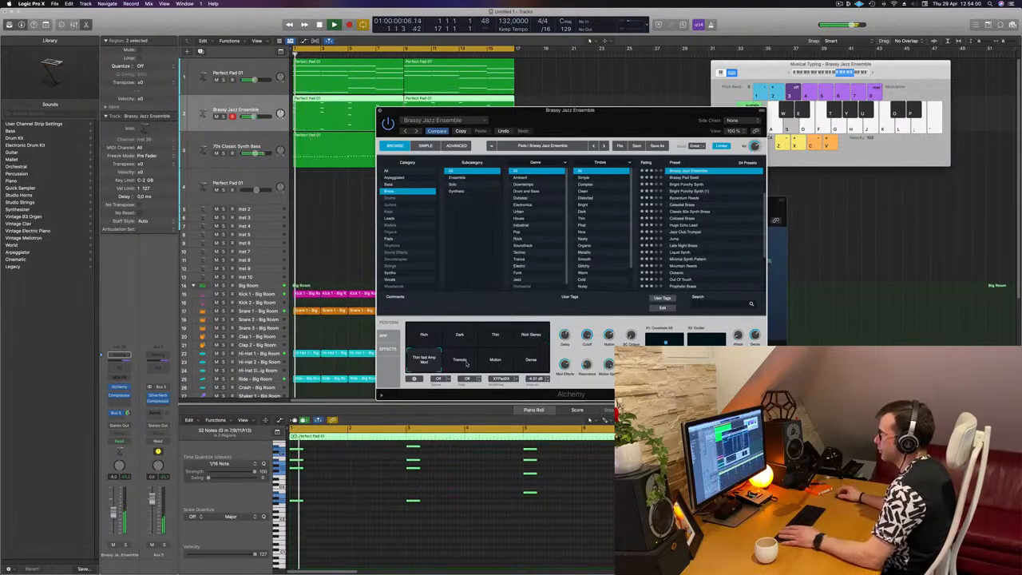
pyautogui.click(470, 364)
pyautogui.click(503, 365)
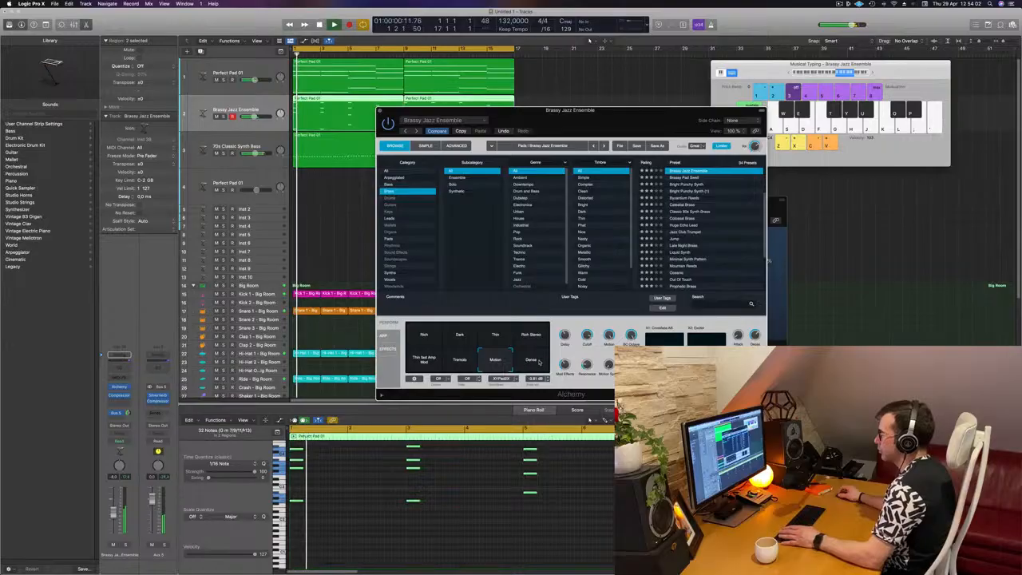
pyautogui.click(539, 362)
pyautogui.click(534, 336)
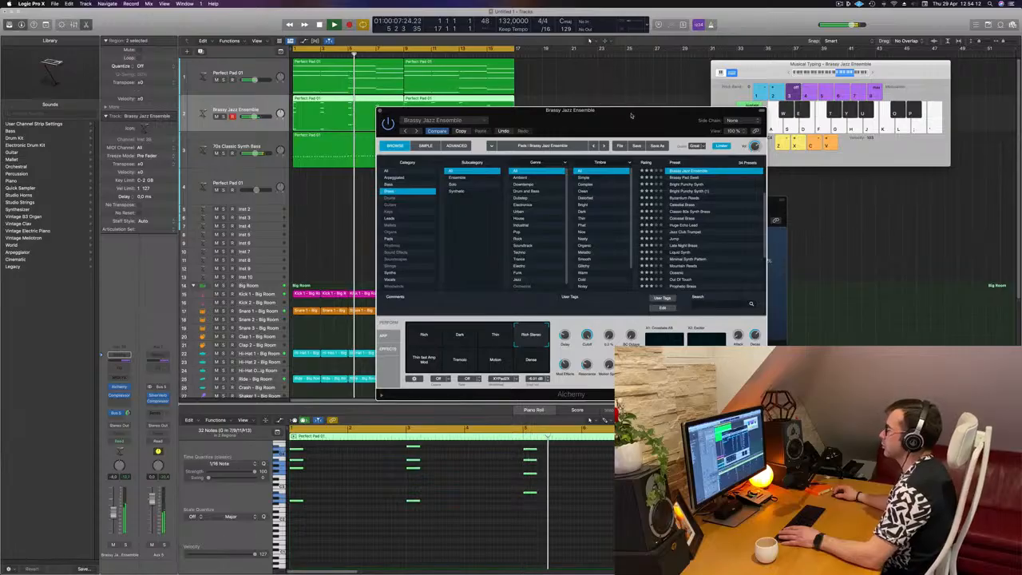
pyautogui.moveTo(630, 116); pyautogui.dragTo(717, 171)
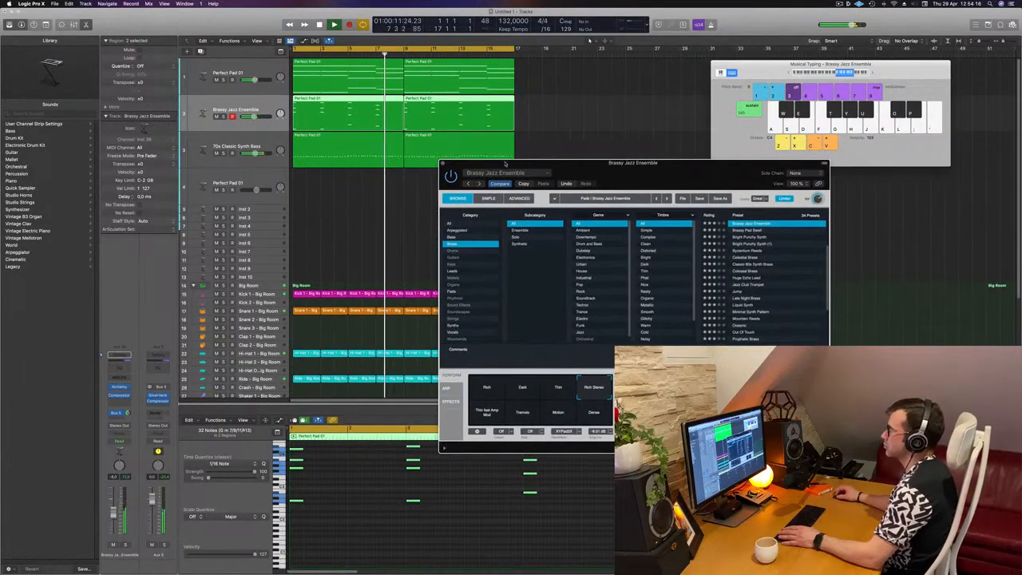
pyautogui.click(447, 165)
pyautogui.keyDown('ctrl'); pyautogui.keyDown('alt'); pyautogui.click(381, 203); pyautogui.keyUp('alt'); pyautogui.keyUp('ctrl')
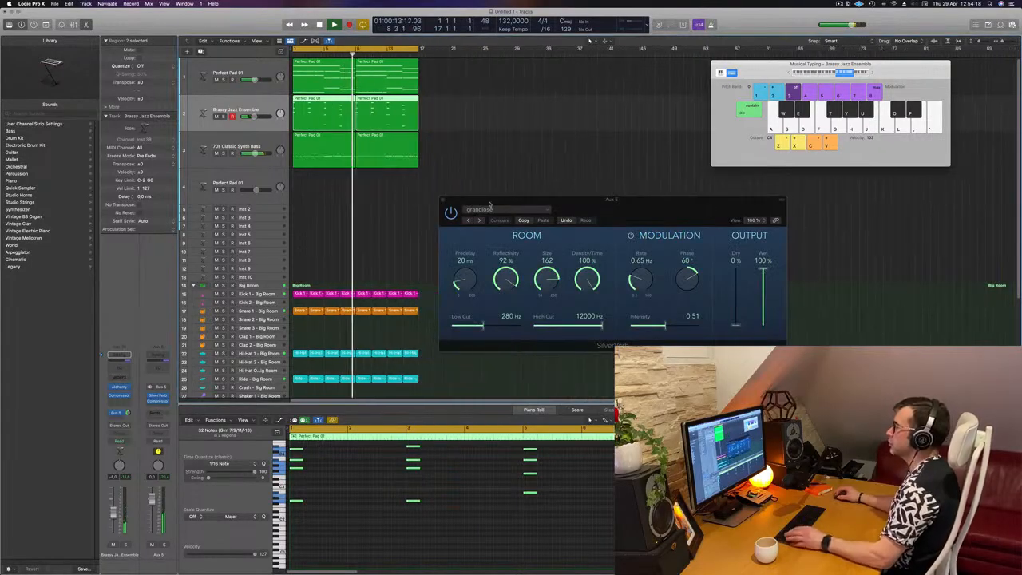
# Step: Move the SilverVerb window aside, select the Perfect Pad 01 track and stop playback
pyautogui.moveTo(558, 201); pyautogui.dragTo(815, 175)
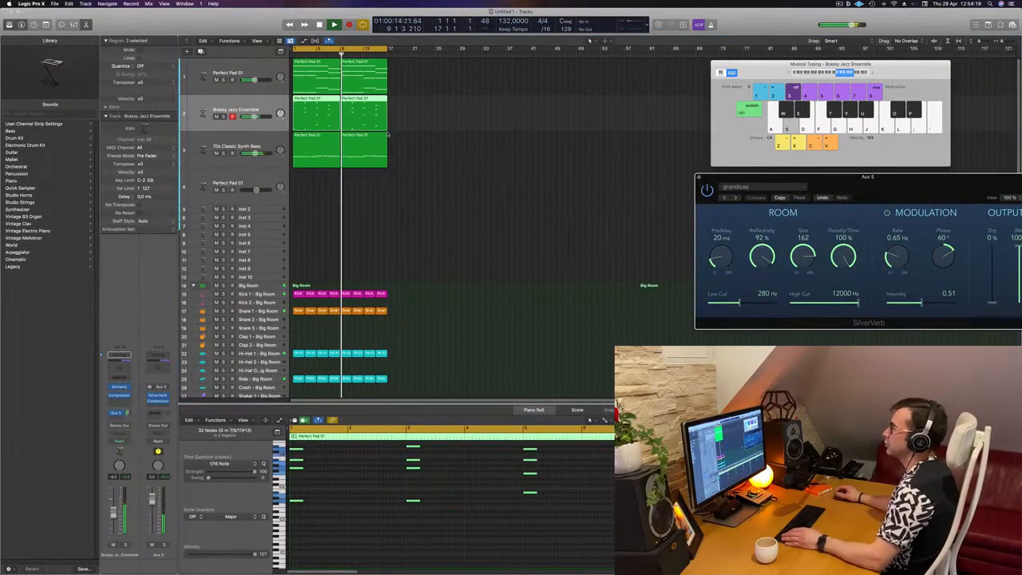
pyautogui.click(236, 84)
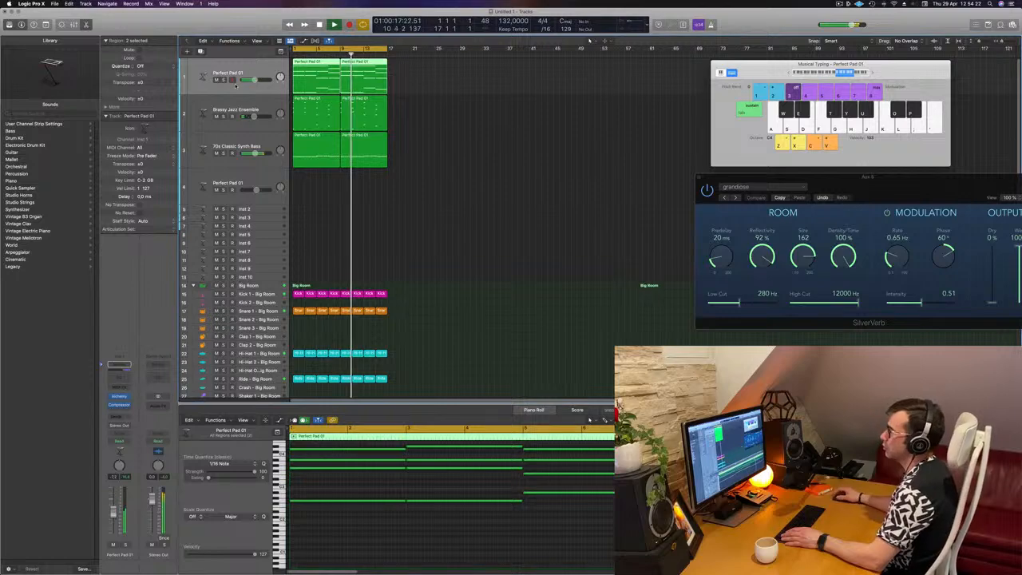
pyautogui.click(458, 215)
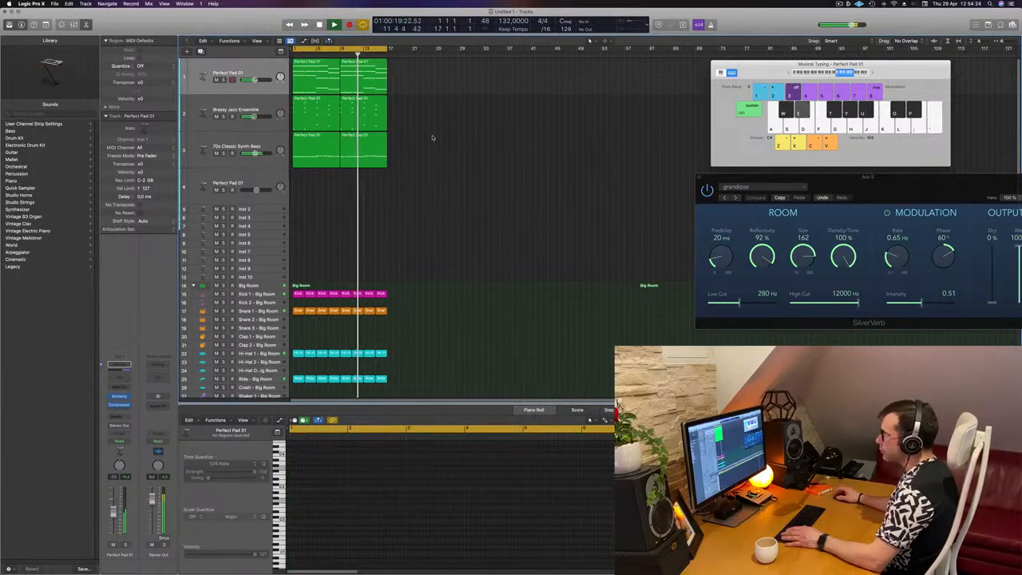
pyautogui.press('space')
# Step: Create a new track with the same settings as the Perfect Pad 01 track
pyautogui.click(322, 78)
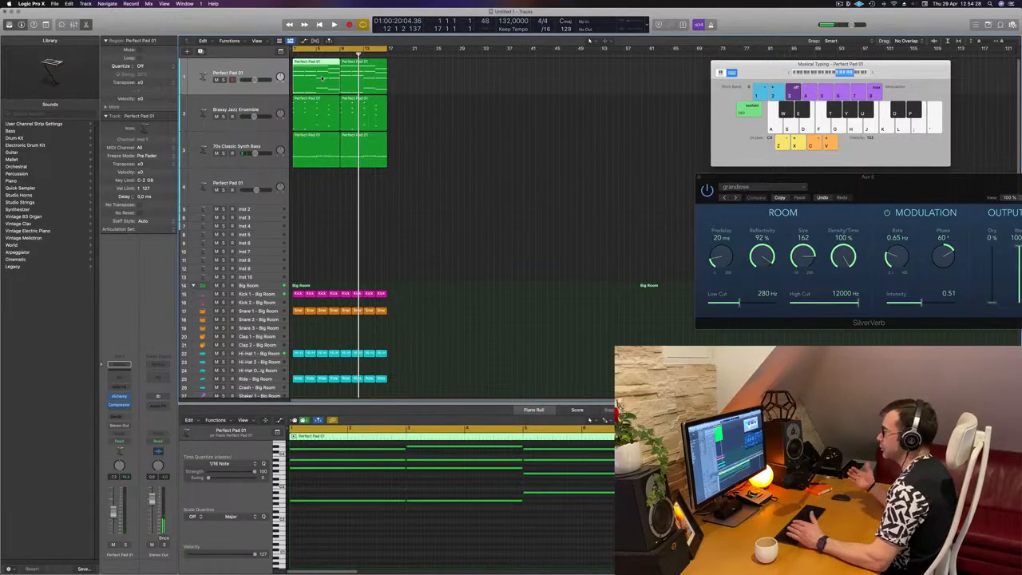
pyautogui.moveTo(321, 78)
pyautogui.mouseDown()
pyautogui.moveTo(309, 187)
pyautogui.moveTo(313, 81)
pyautogui.mouseUp()
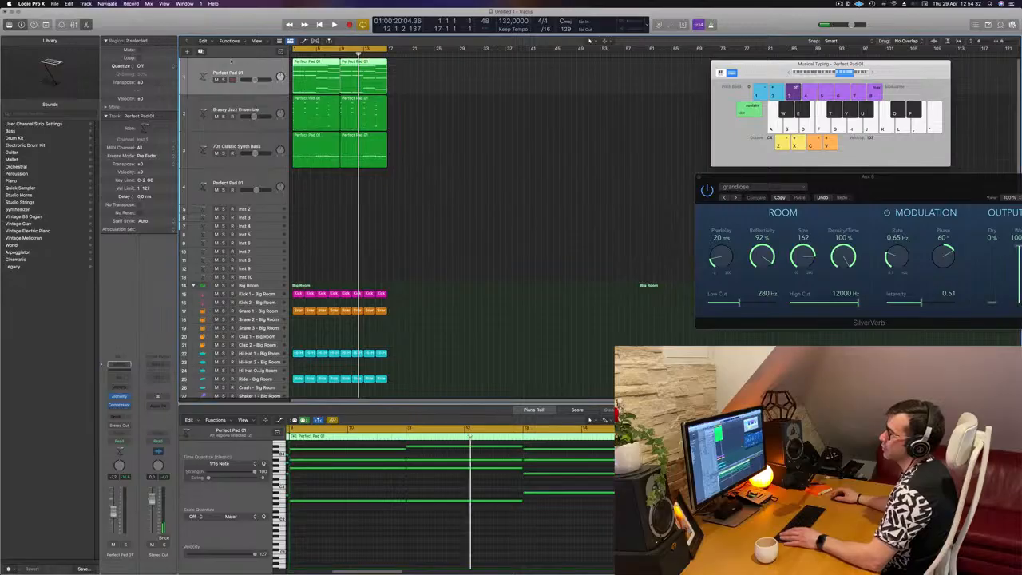
pyautogui.press('super+d')
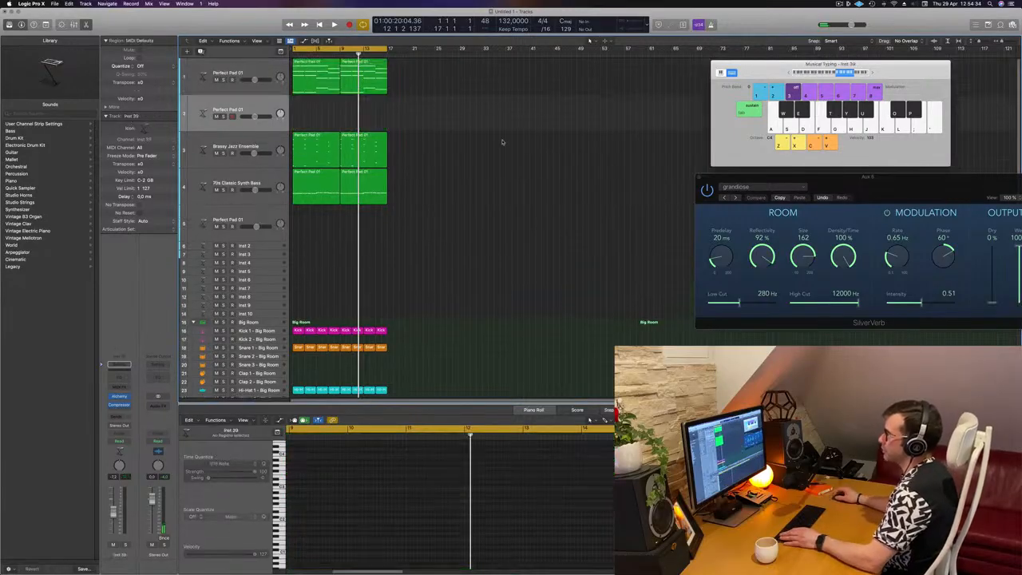
# Step: Copy the first pad region onto the new duplicate pad track
pyautogui.click(321, 83)
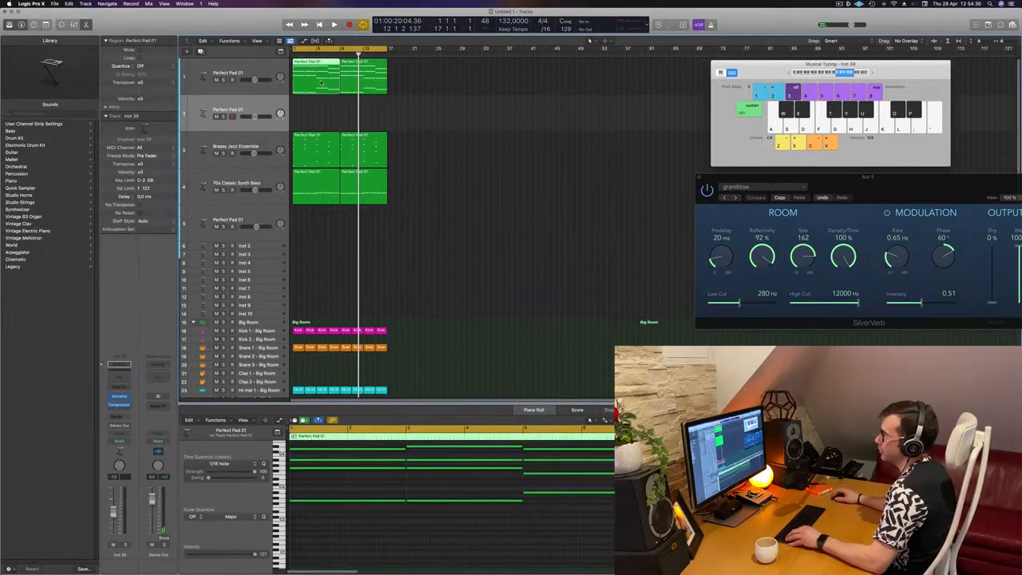
pyautogui.hscroll(1, 321, 82)
pyautogui.moveTo(321, 83); pyautogui.dragTo(312, 121)
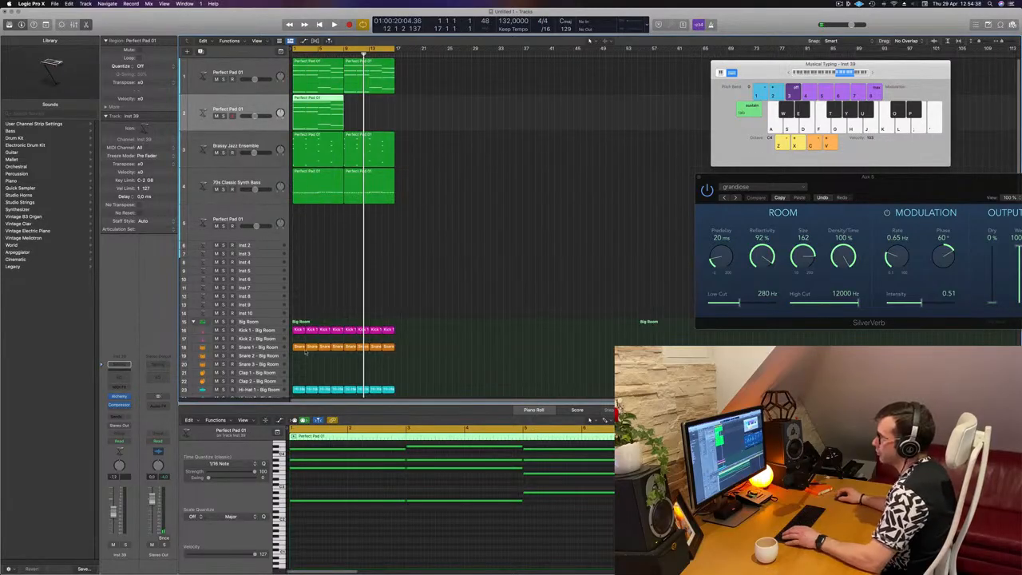
# Step: Rearrange a group of low notes in the copied pad region in the Piano Roll, shifting them to new positions
pyautogui.hscroll(-8, 297, 487)
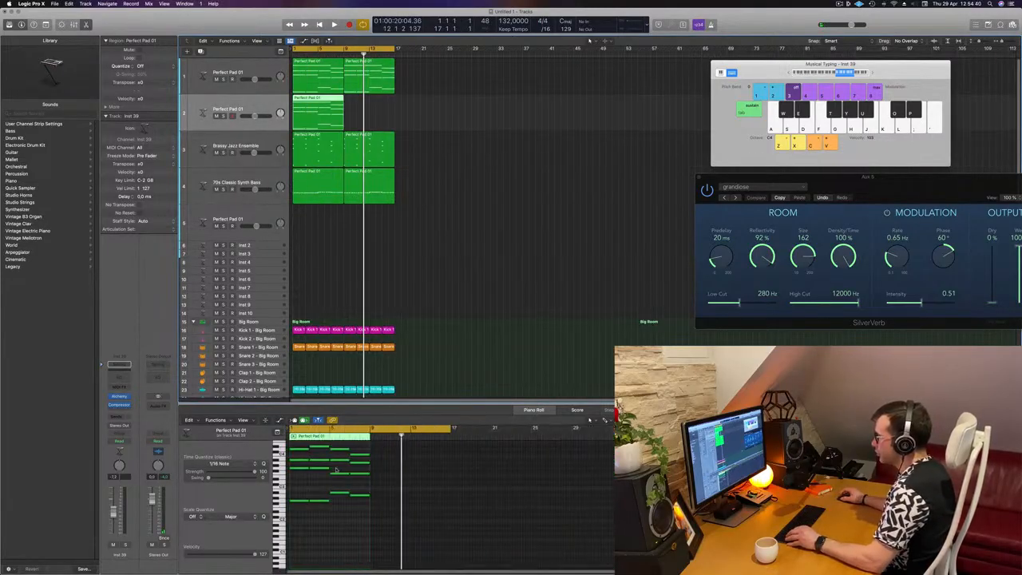
pyautogui.hscroll(3, 301, 502)
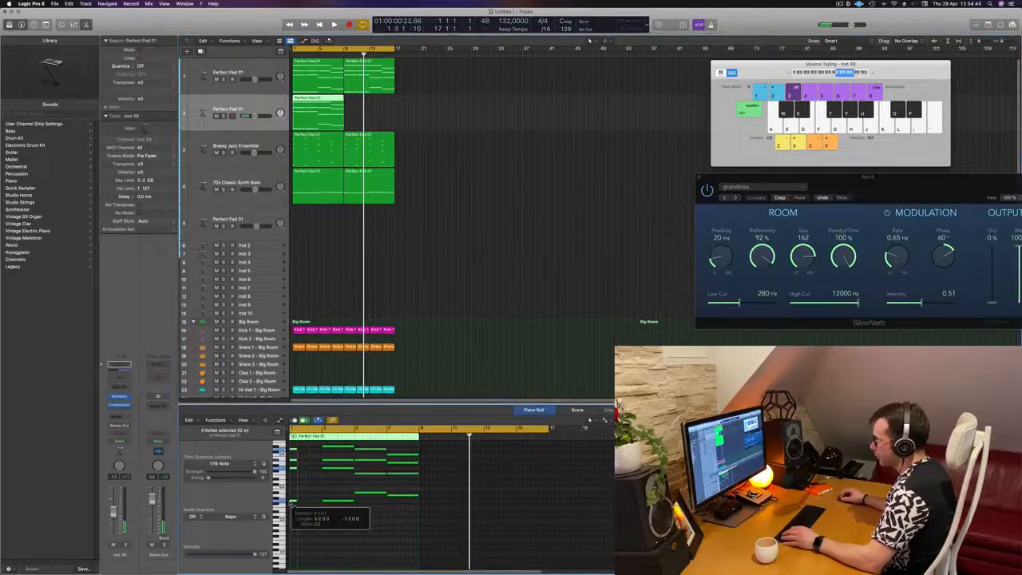
pyautogui.hscroll(3, 294, 501)
pyautogui.hscroll(4, 295, 501)
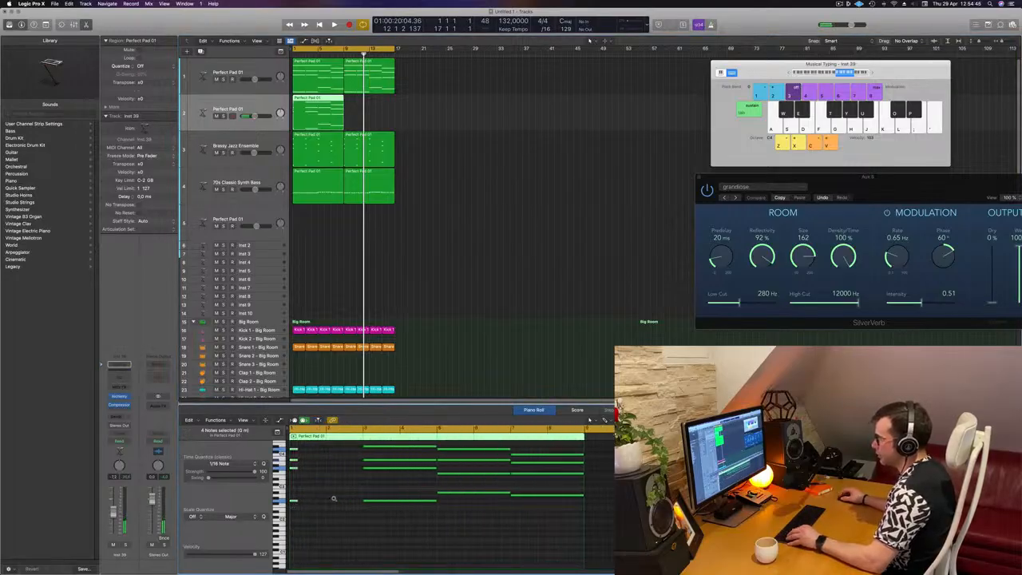
pyautogui.press('Return')
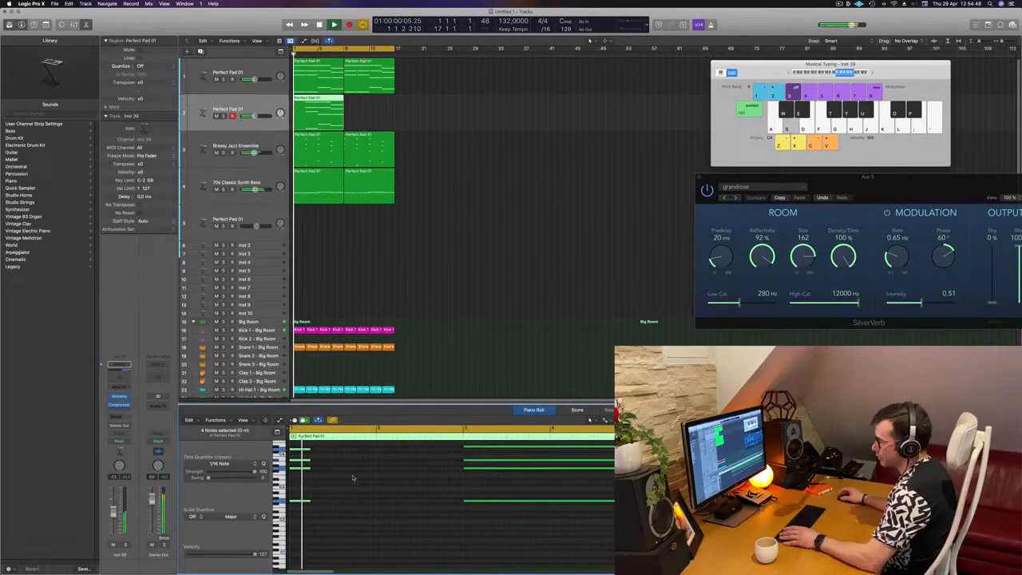
pyautogui.hscroll(2, 337, 472)
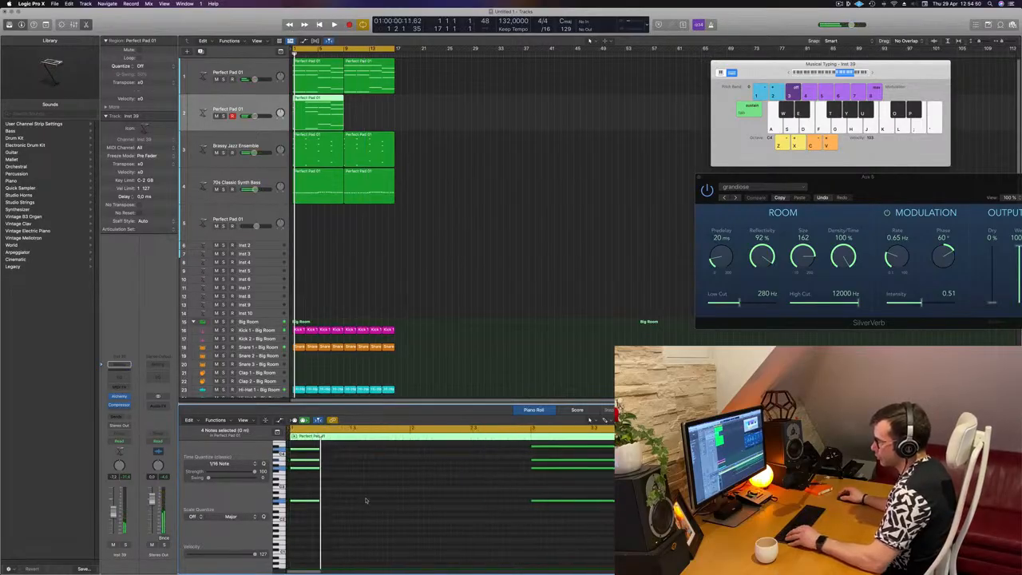
pyautogui.moveTo(325, 444); pyautogui.dragTo(314, 474)
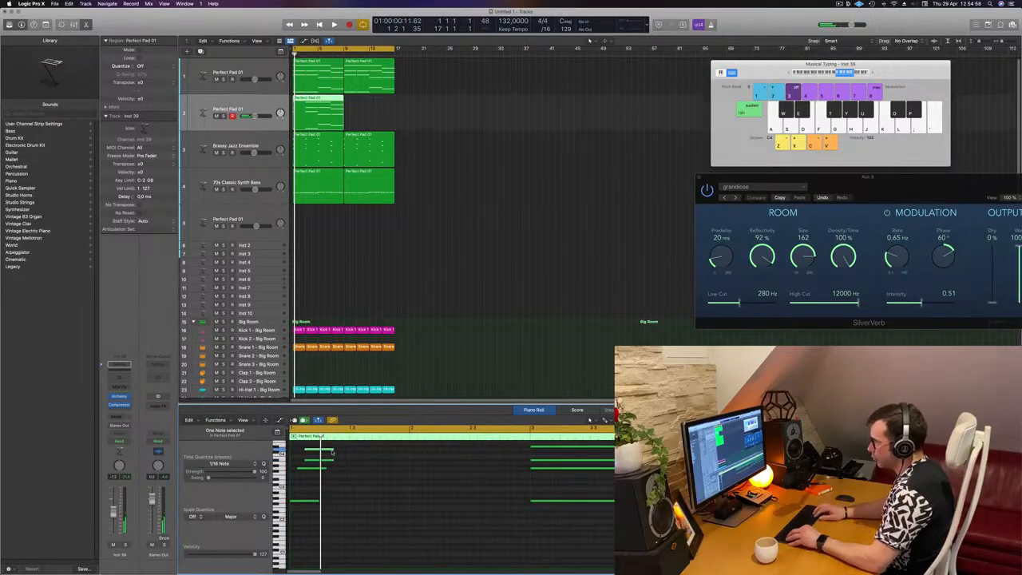
pyautogui.hscroll(1, 344, 450)
pyautogui.moveTo(351, 454); pyautogui.dragTo(317, 511)
pyautogui.keyDown('shift'); pyautogui.click(336, 449); pyautogui.keyUp('shift')
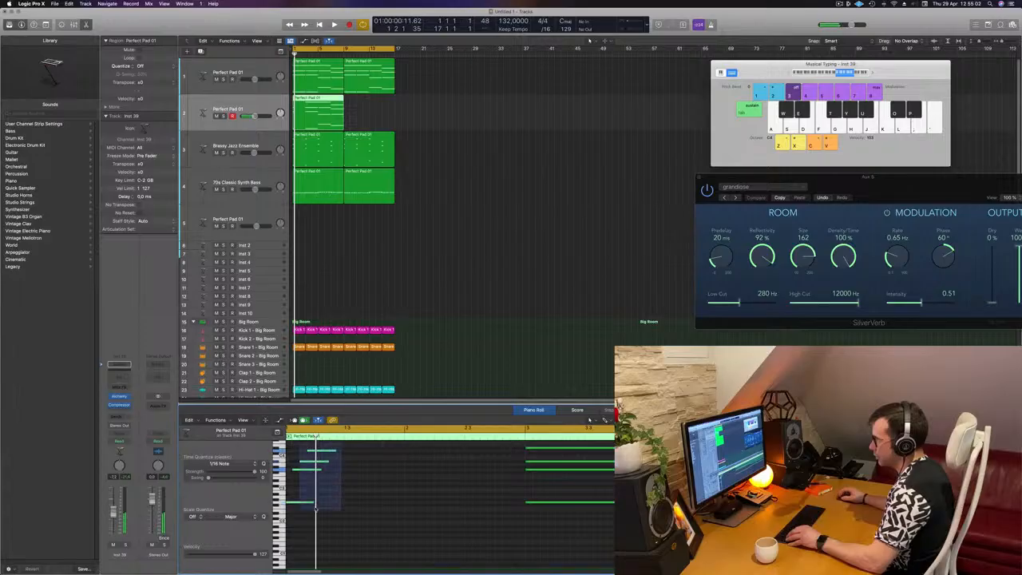
pyautogui.hscroll(-1, 319, 486)
pyautogui.moveTo(317, 500); pyautogui.dragTo(294, 501)
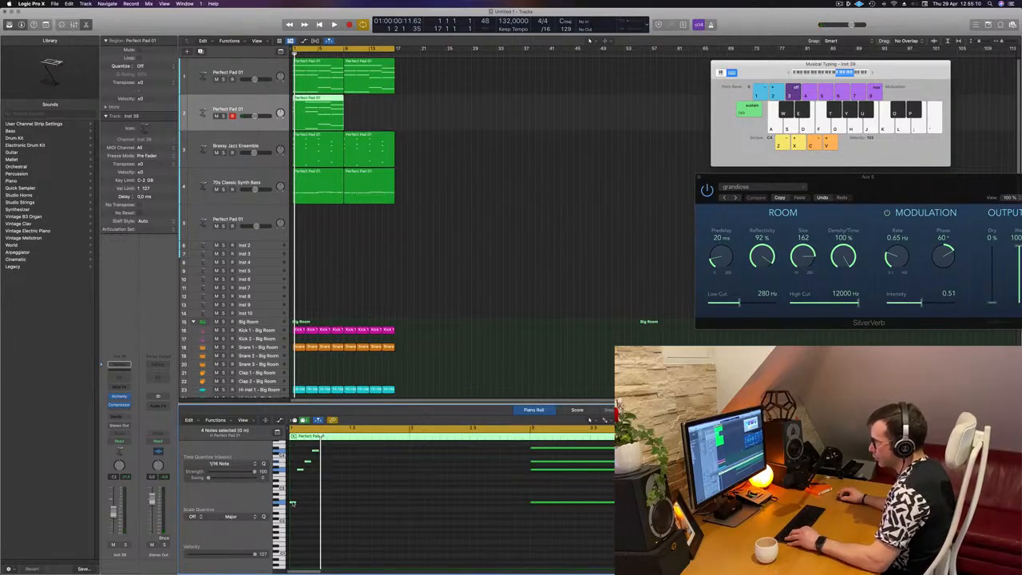
pyautogui.moveTo(292, 503); pyautogui.dragTo(329, 506)
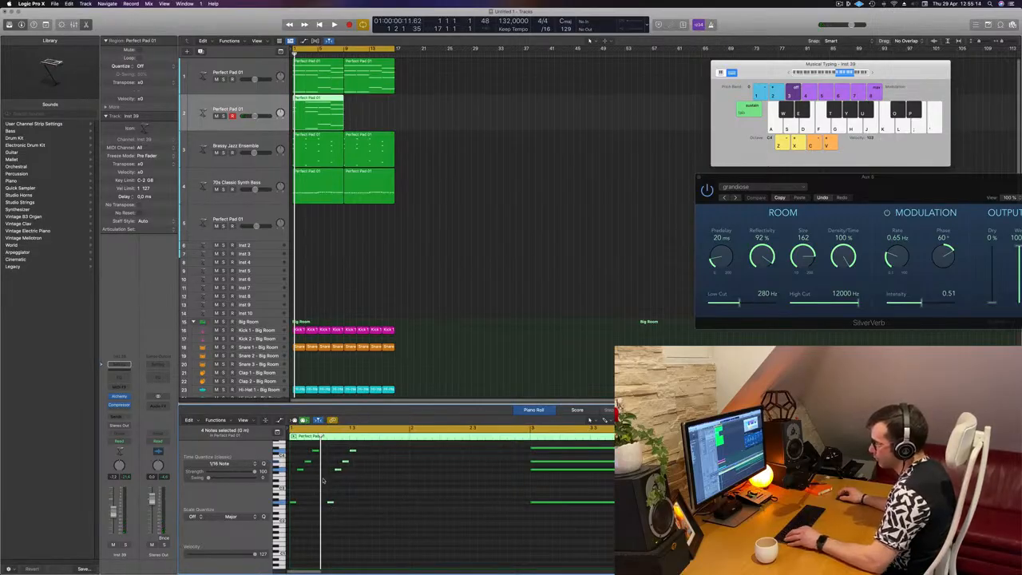
# Step: Select a group of notes in the copied pad region and play the part back from the start
pyautogui.scroll(3, 323, 479)
pyautogui.hscroll(-2, 324, 480)
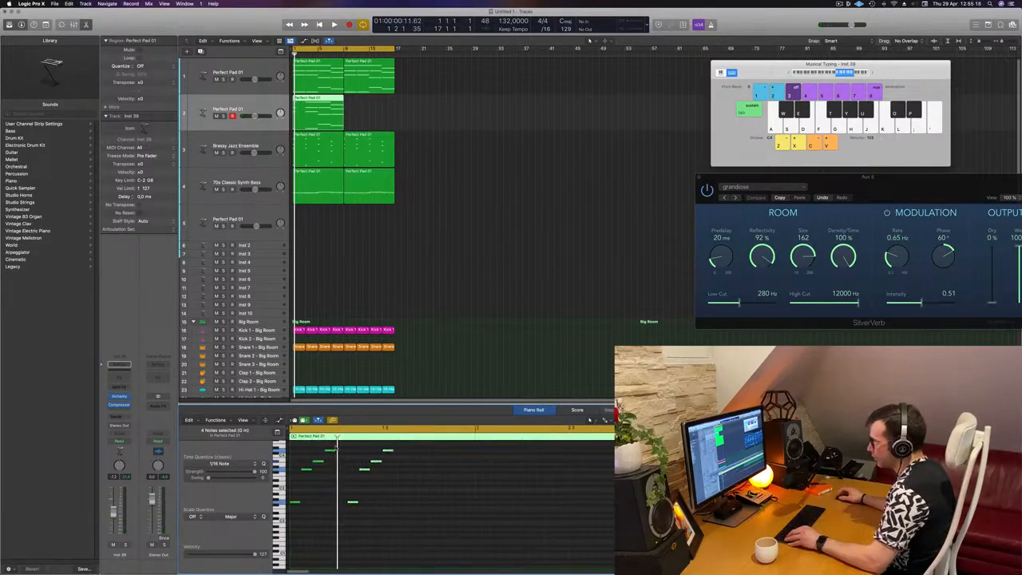
pyautogui.click(304, 471)
pyautogui.moveTo(306, 469); pyautogui.dragTo(429, 497)
pyautogui.press('space')
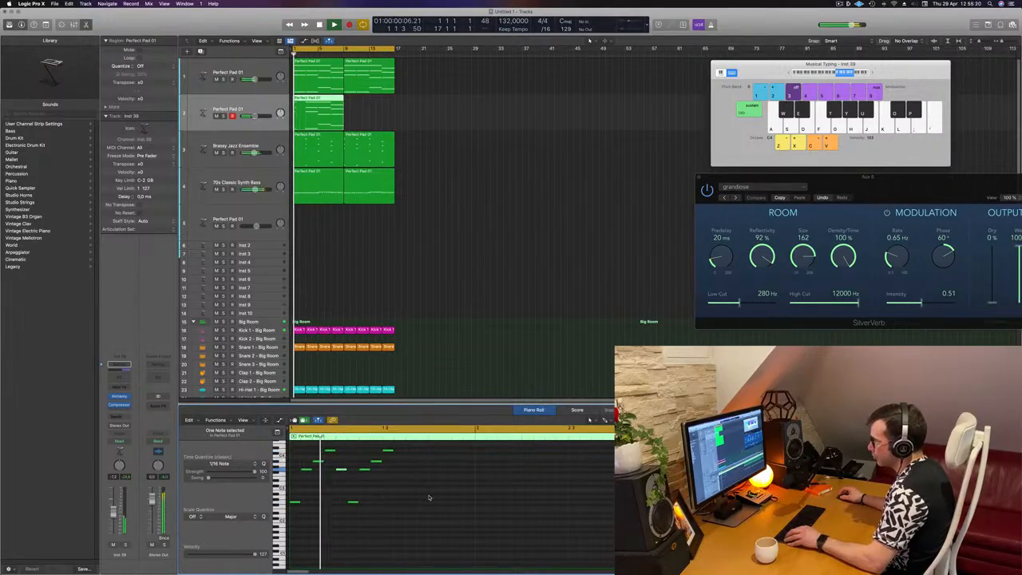
pyautogui.press('super+Left')
pyautogui.press('super+Left')
pyautogui.press('space')
pyautogui.press('space')
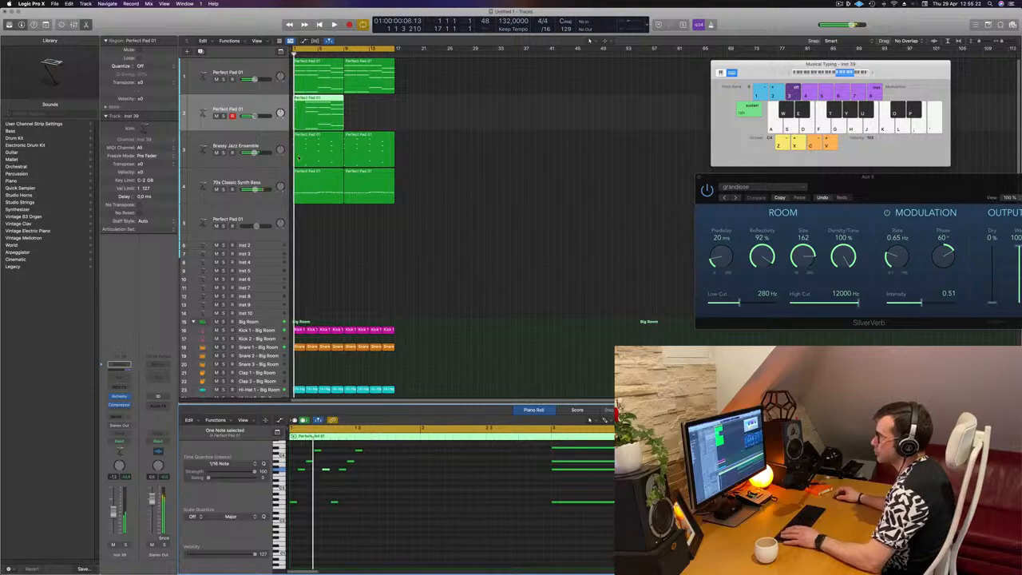
pyautogui.scroll(2, 405, 495)
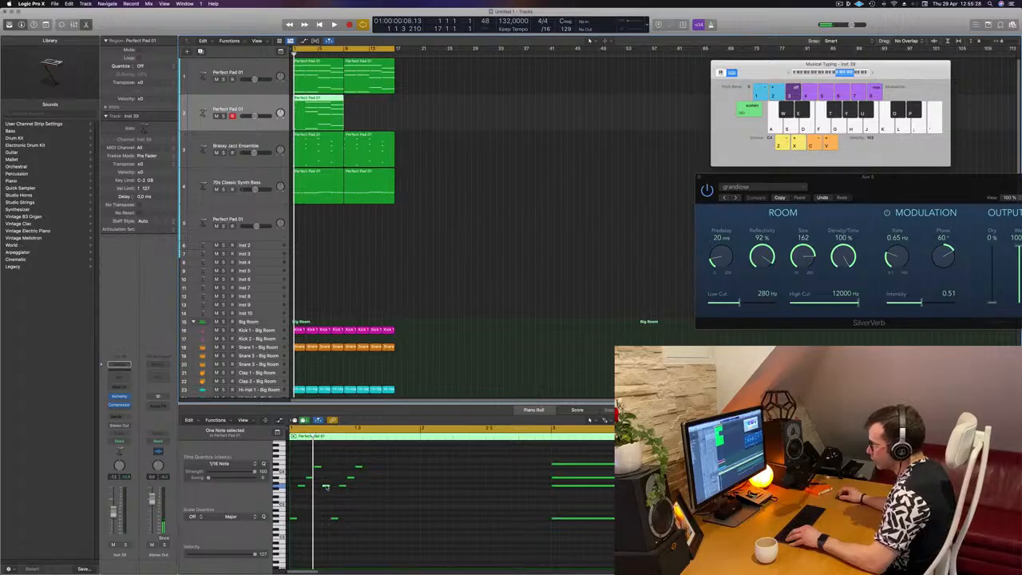
# Step: Move a note in the copied pad region later in time and down to a lower pitch in the Piano Roll
pyautogui.moveTo(325, 485); pyautogui.dragTo(367, 488)
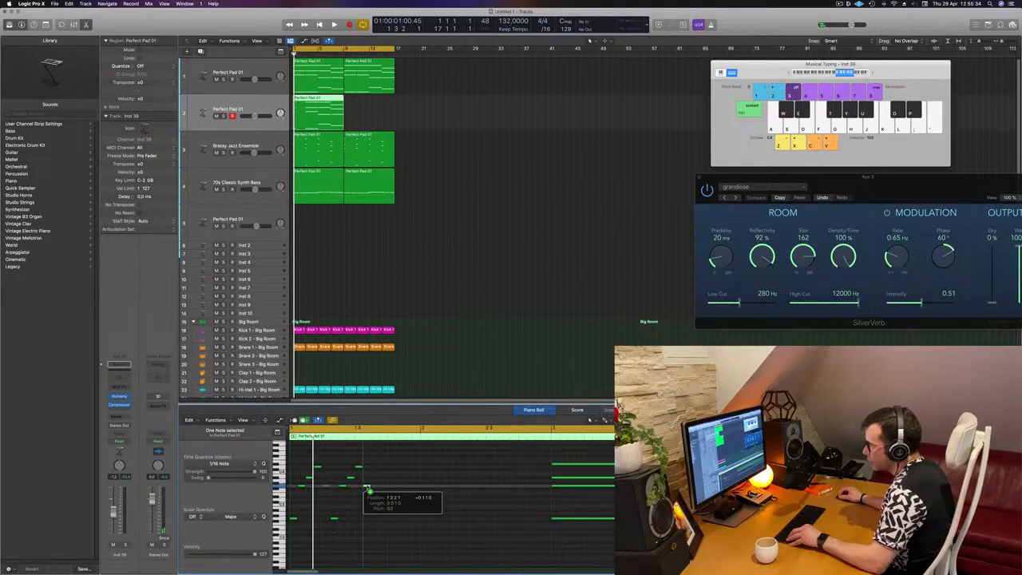
pyautogui.moveTo(367, 488); pyautogui.dragTo(365, 544)
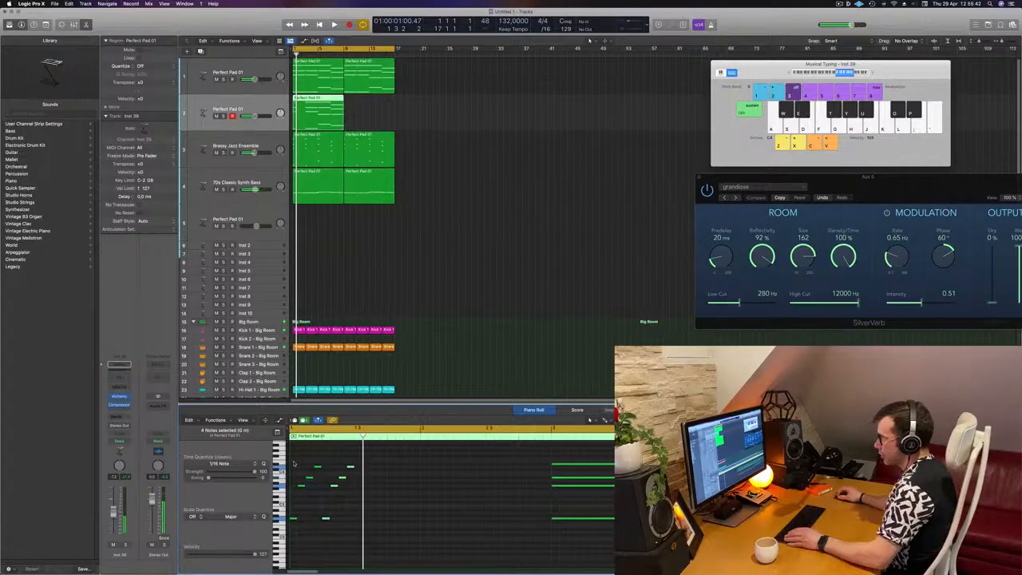
# Step: Try to repeat all notes of the copied pad region across the following bars, then undo the repeat
pyautogui.press('super+a')
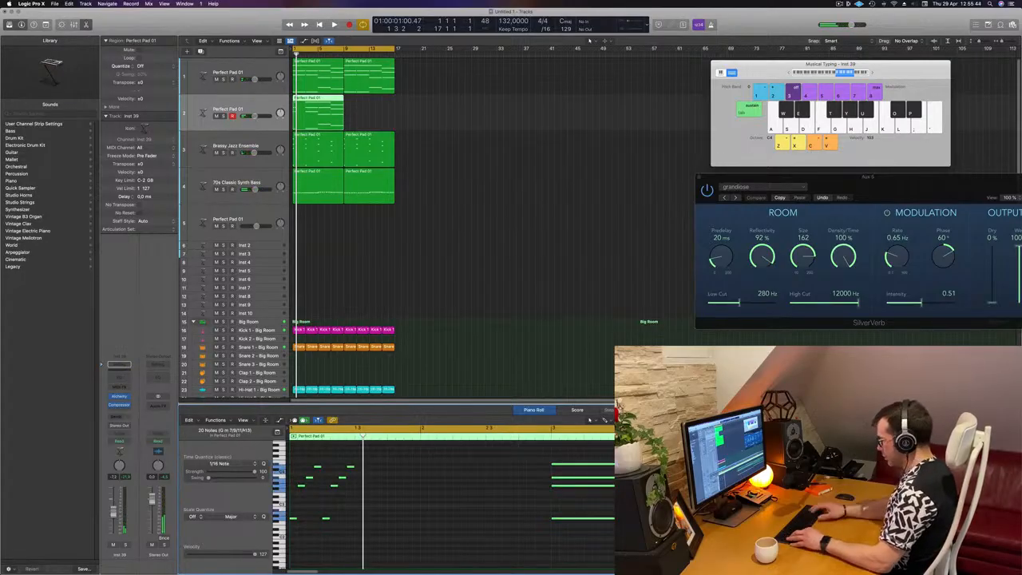
pyautogui.hotkey('alt', 'r')
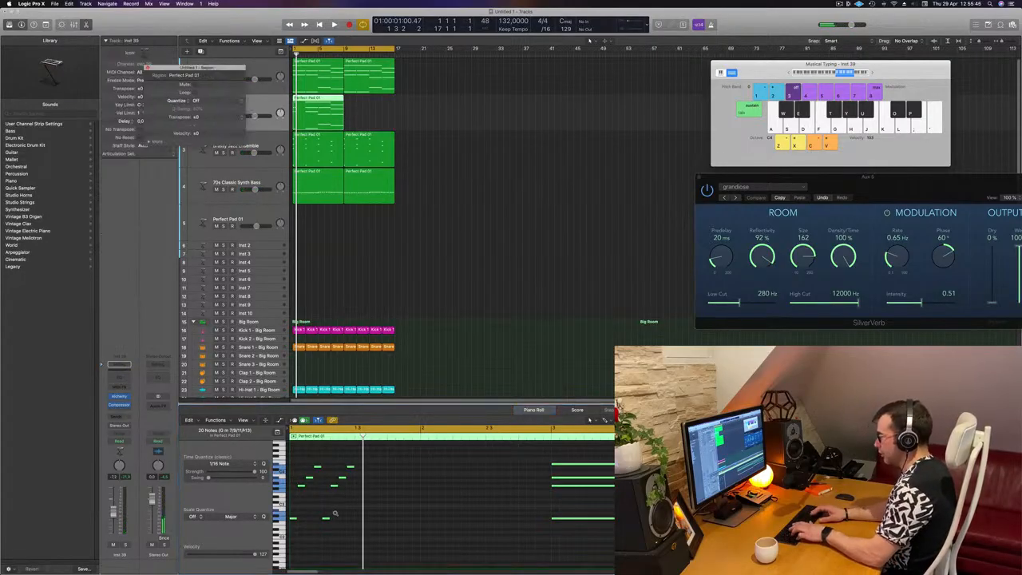
pyautogui.press('super+r')
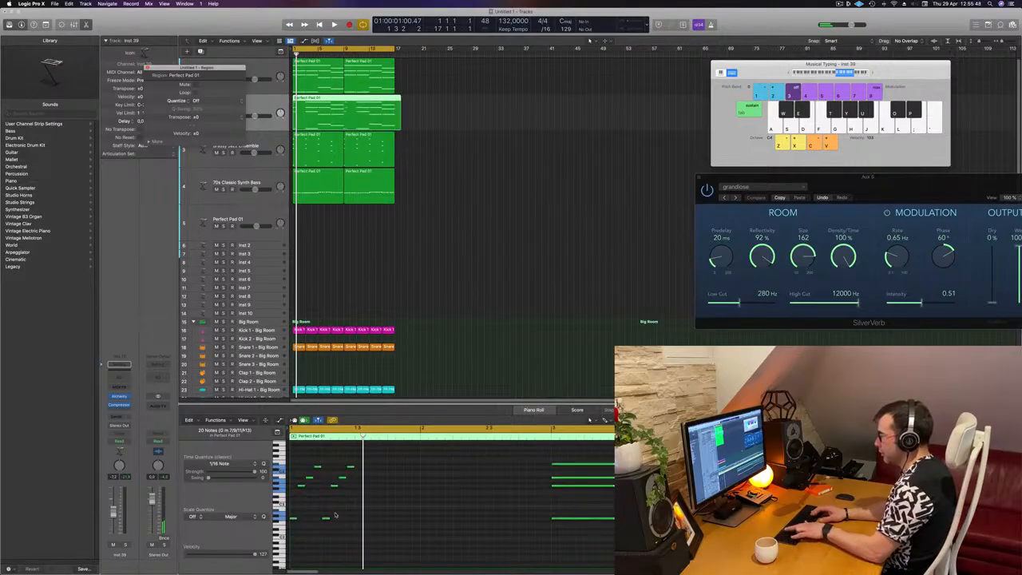
pyautogui.press('Delete')
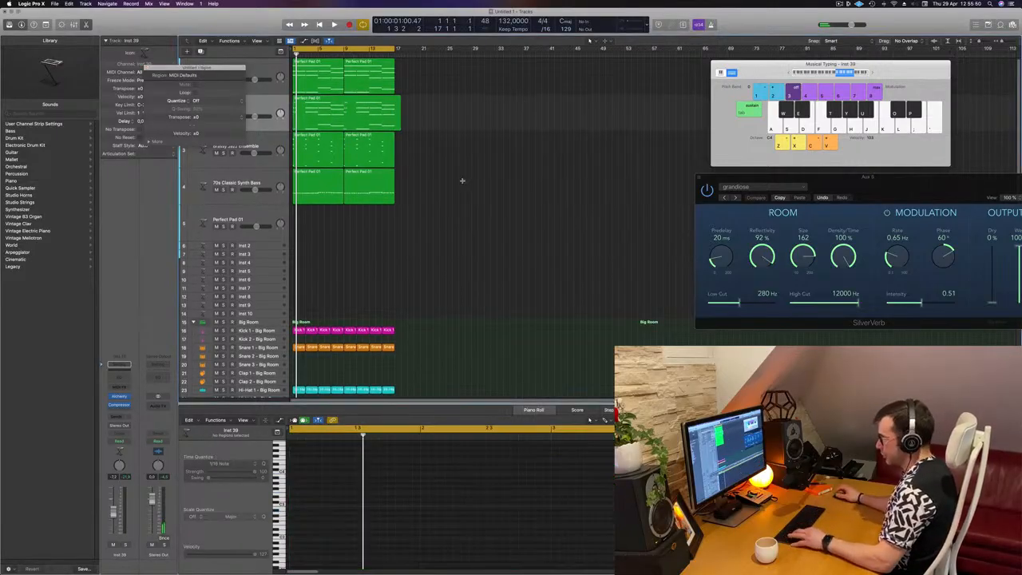
pyautogui.click(302, 117)
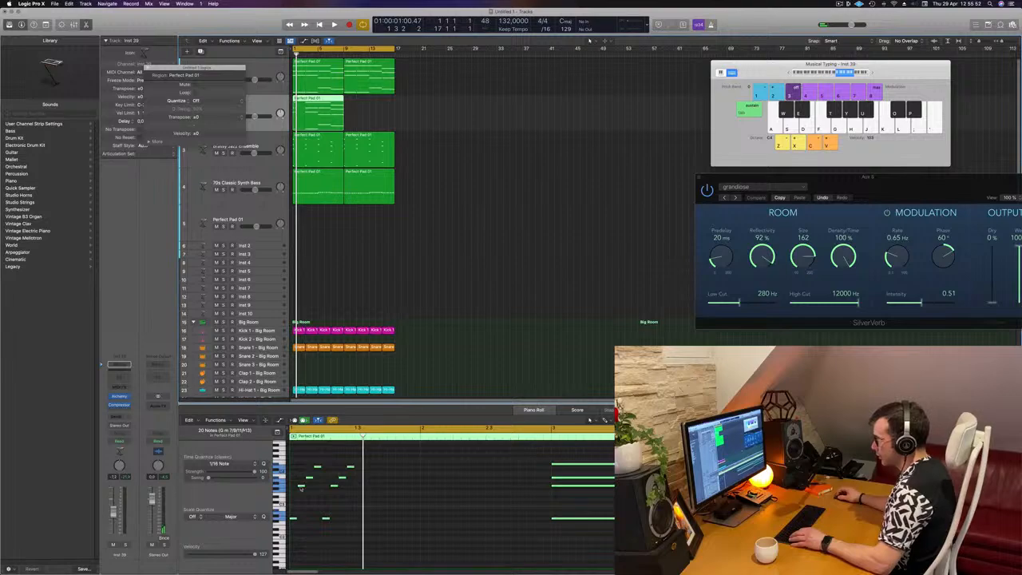
pyautogui.click(301, 490)
pyautogui.press('super+a')
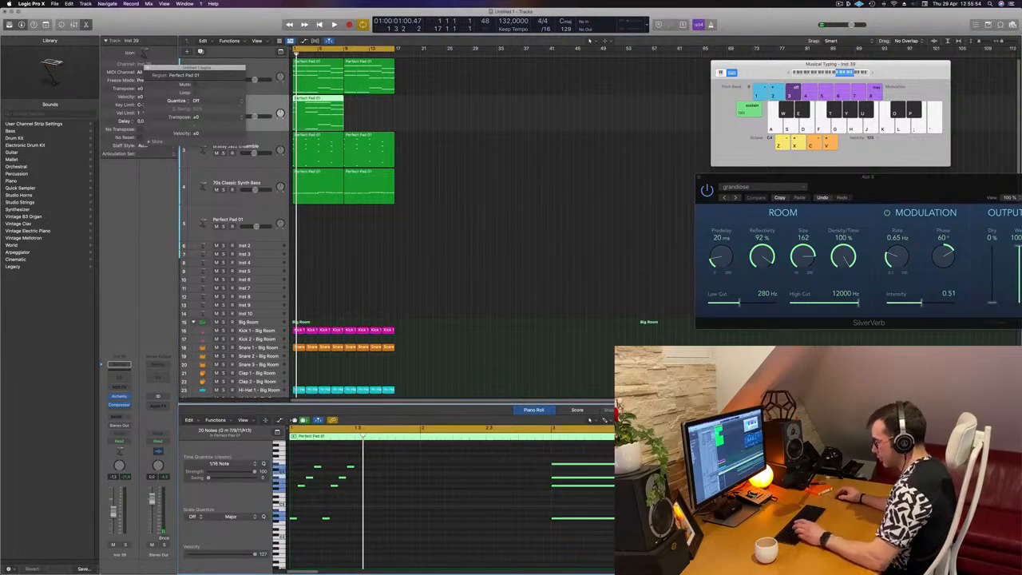
pyautogui.press('super+r')
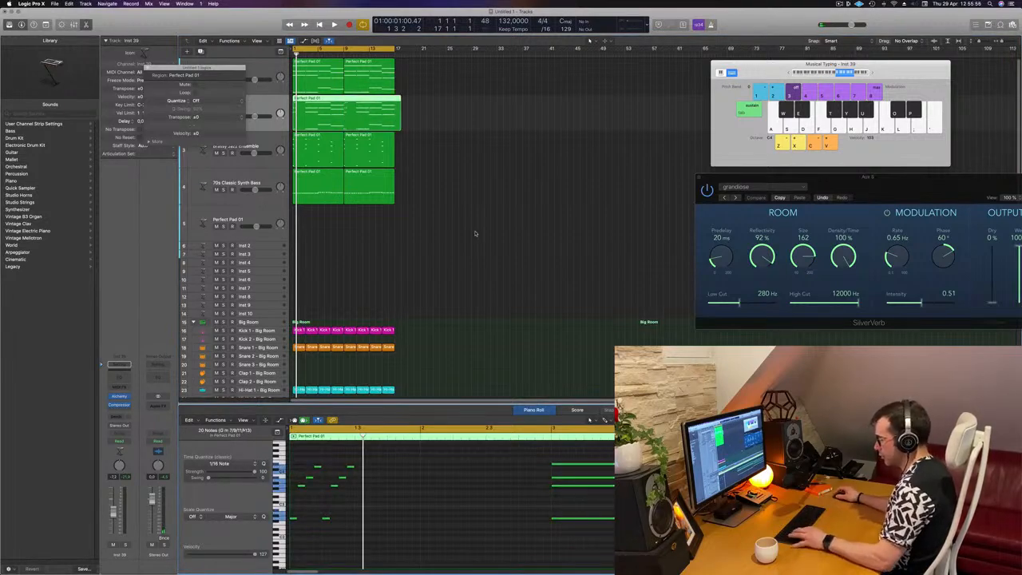
pyautogui.press('super+z')
pyautogui.click(300, 463)
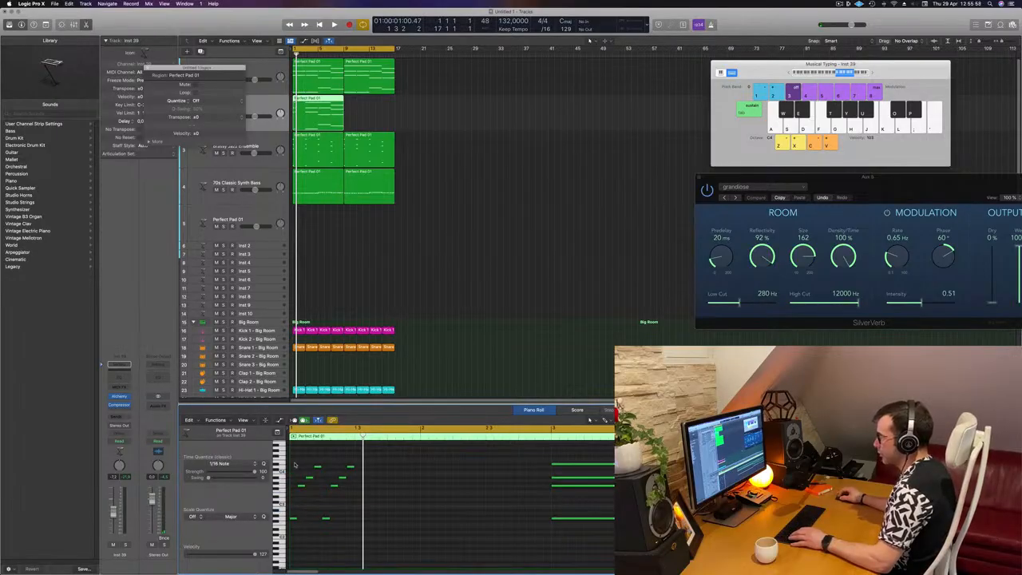
# Step: Select the opening chord notes and copy them forward twice to fill the copied pad region with the pattern
pyautogui.moveTo(295, 465); pyautogui.dragTo(349, 534)
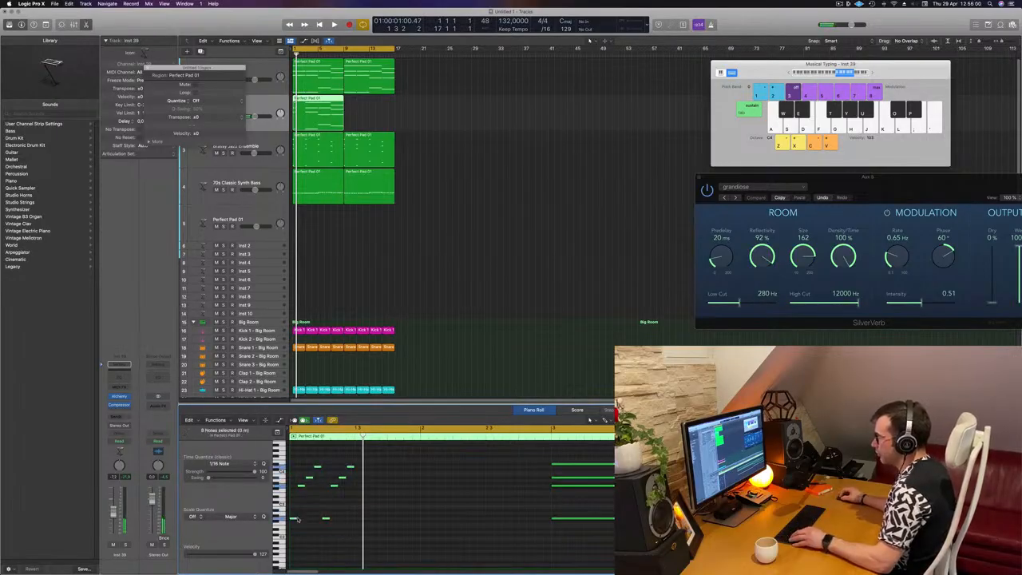
pyautogui.moveTo(292, 519); pyautogui.dragTo(364, 524)
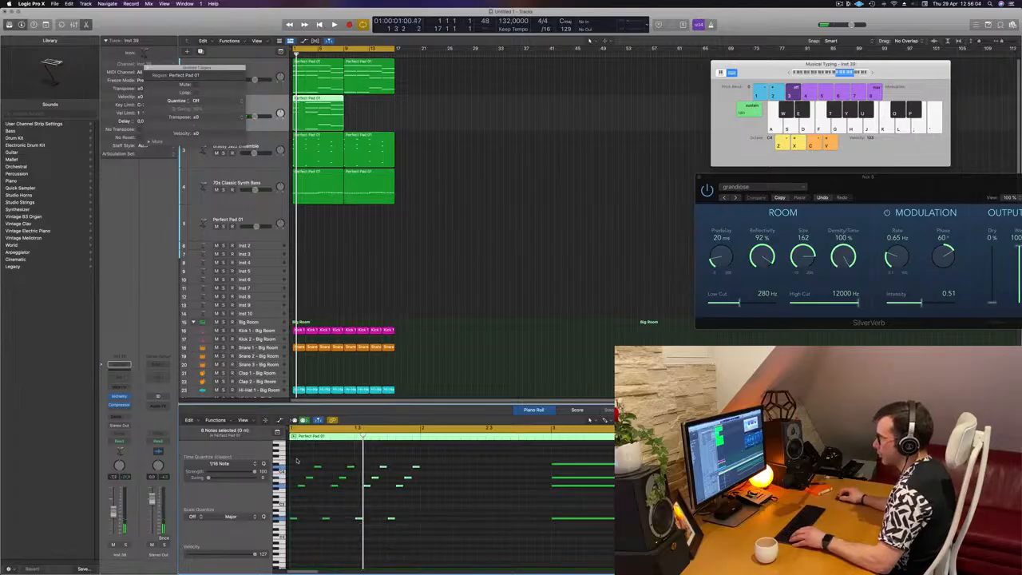
pyautogui.moveTo(293, 462); pyautogui.dragTo(453, 545)
pyautogui.moveTo(292, 519); pyautogui.dragTo(432, 516)
pyautogui.hscroll(-2, 446, 463)
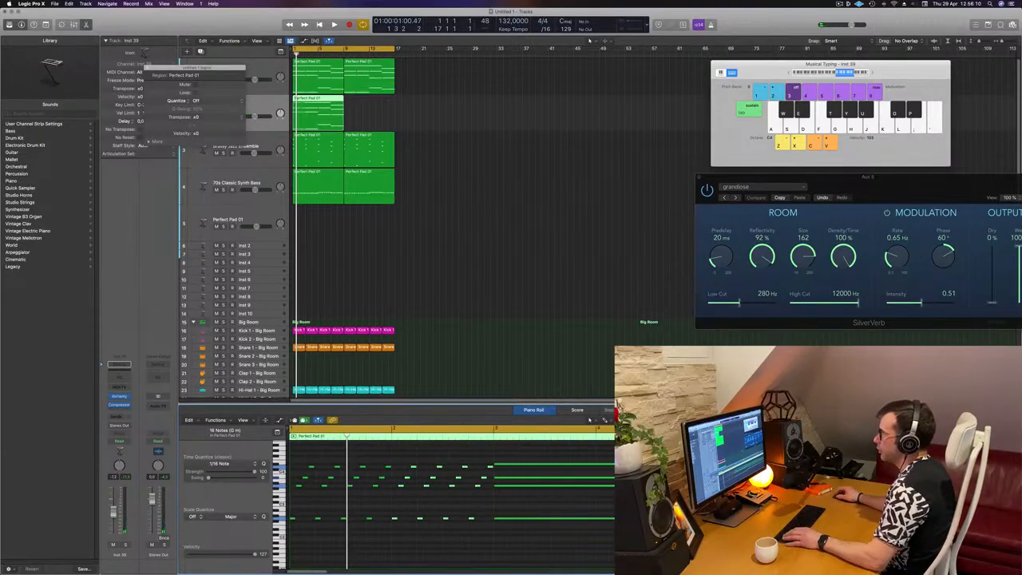
# Step: Play back the arrangement to hear both pad layers together
pyautogui.press('space')
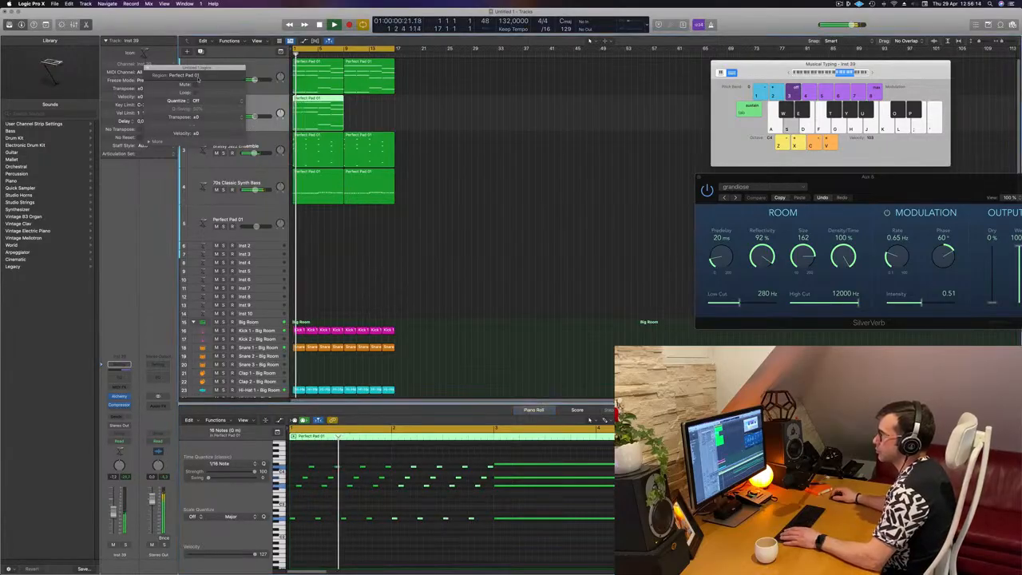
pyautogui.click(272, 99)
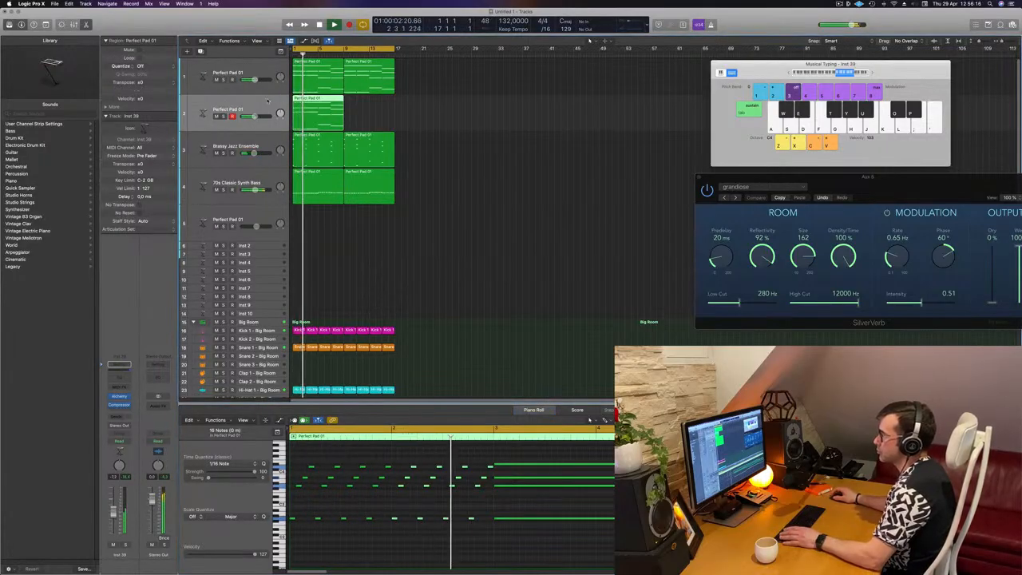
pyautogui.press('space')
pyautogui.press('space')
pyautogui.moveTo(254, 117); pyautogui.dragTo(258, 117)
pyautogui.press('space')
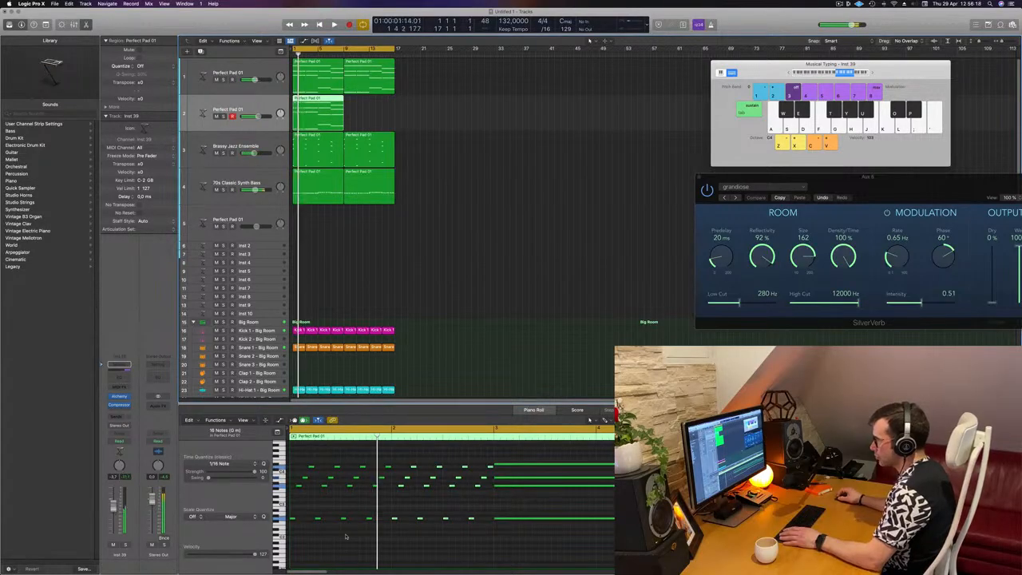
pyautogui.click(346, 536)
pyautogui.press('space')
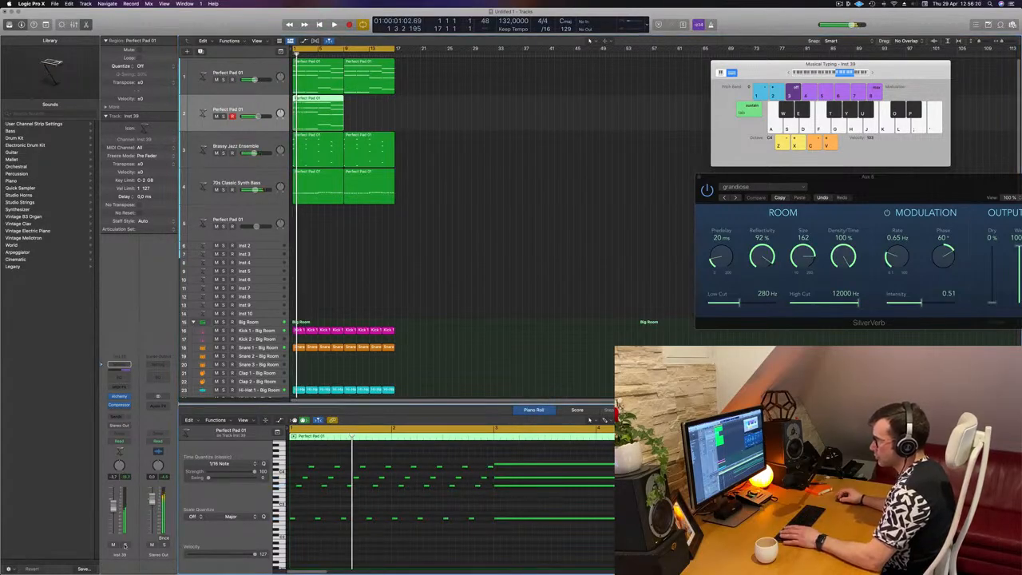
# Step: Open the Alchemy instrument on the duplicate pad track and switch its preset browser to the Leads category
pyautogui.click(124, 543)
pyautogui.click(124, 542)
pyautogui.click(124, 544)
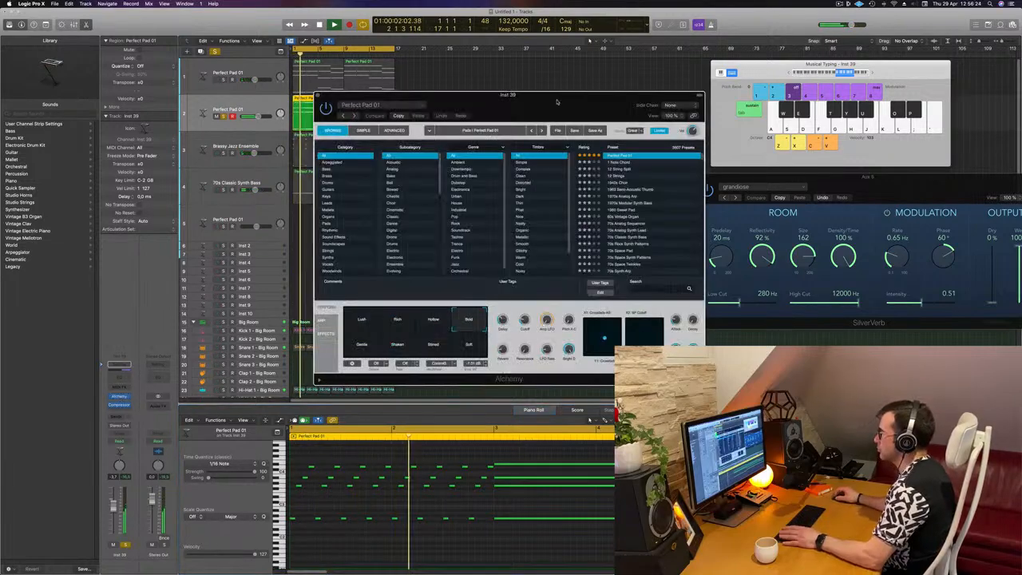
pyautogui.moveTo(557, 99); pyautogui.dragTo(594, 99)
pyautogui.click(656, 160)
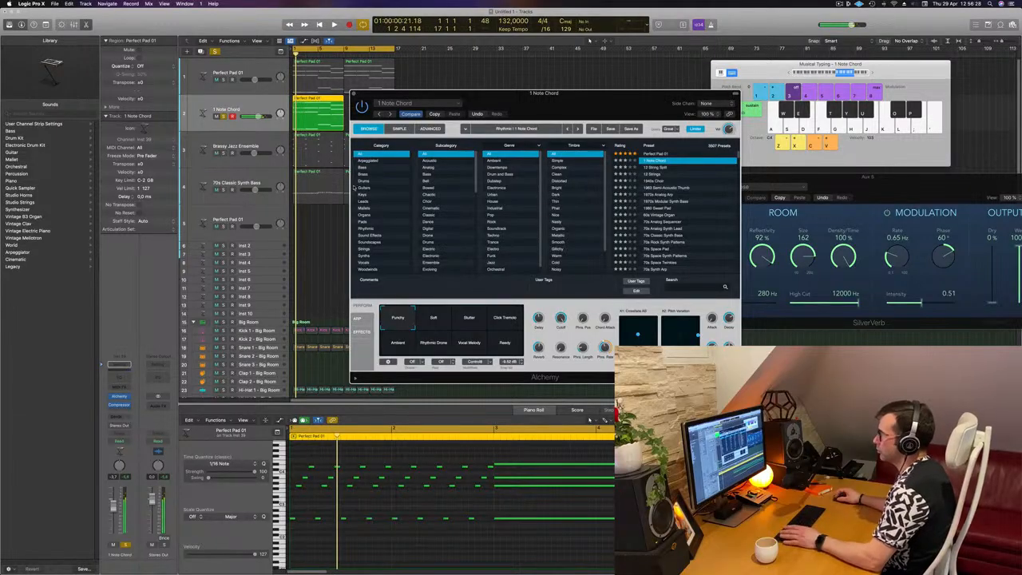
pyautogui.press('Down')
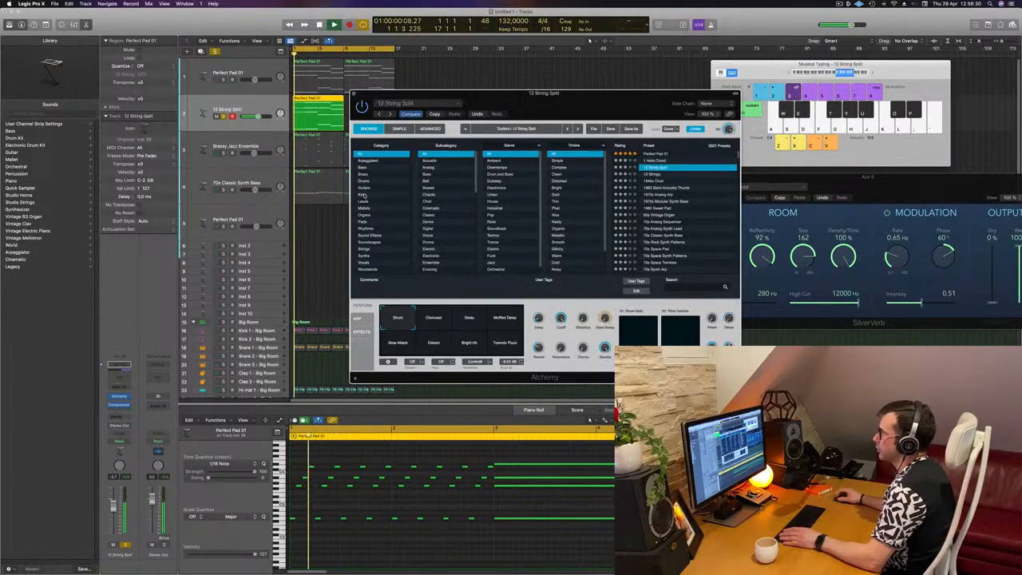
pyautogui.click(364, 200)
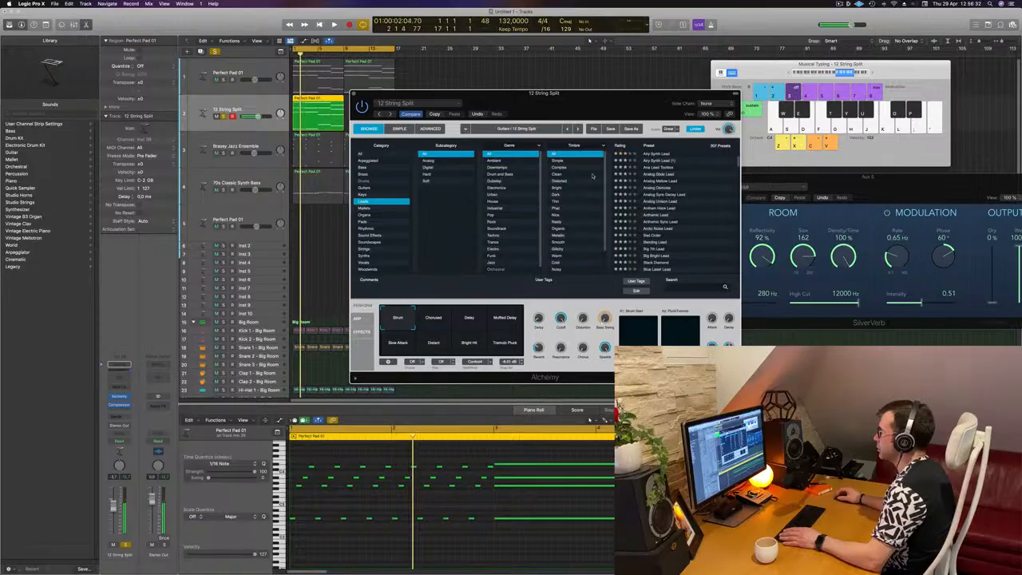
# Step: Audition the Analog Glide Lead and Analog Sync Decay Lead presets with the Chord and Smooth variations
pyautogui.click(656, 175)
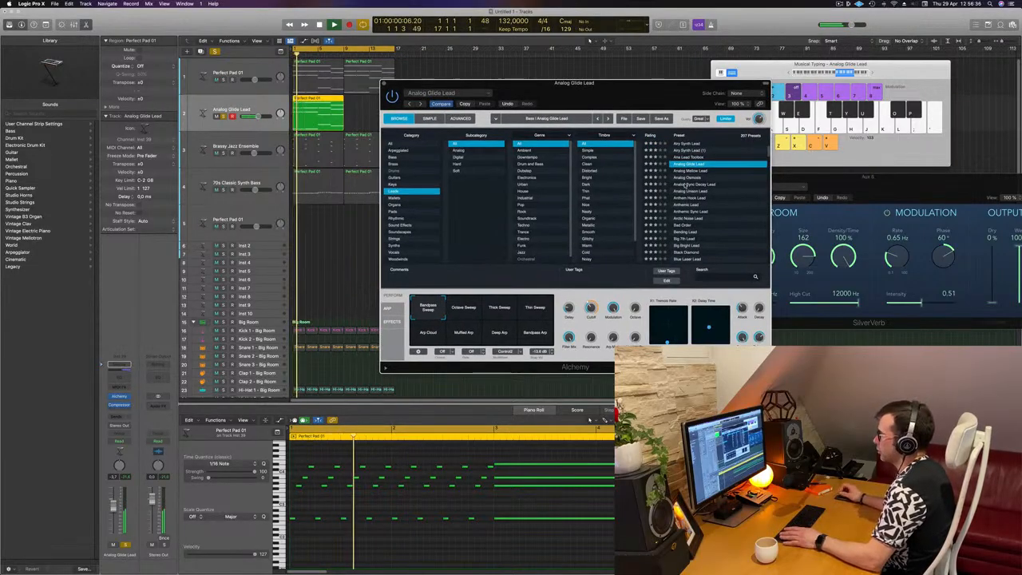
pyautogui.click(685, 184)
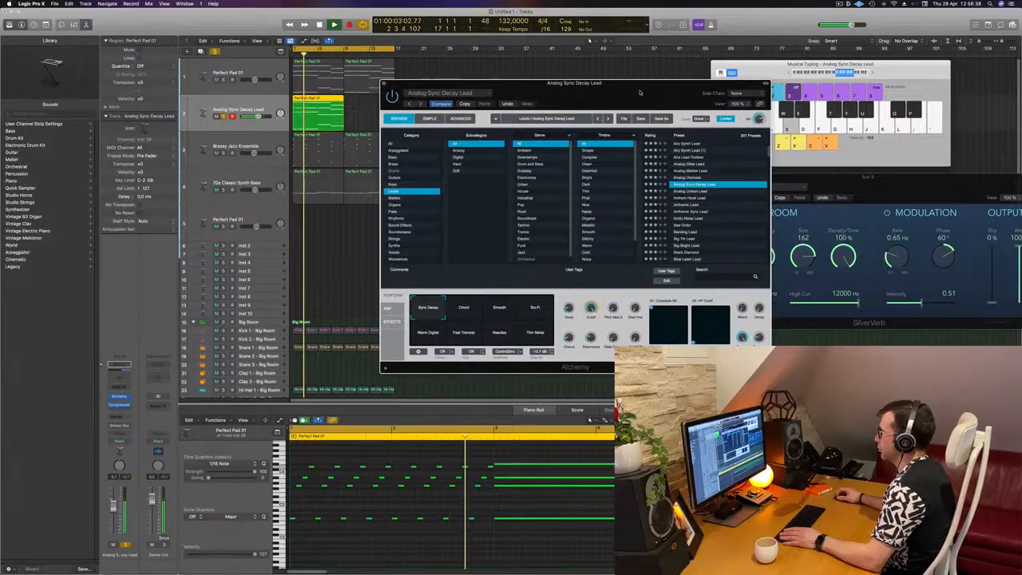
pyautogui.moveTo(643, 91); pyautogui.dragTo(717, 54)
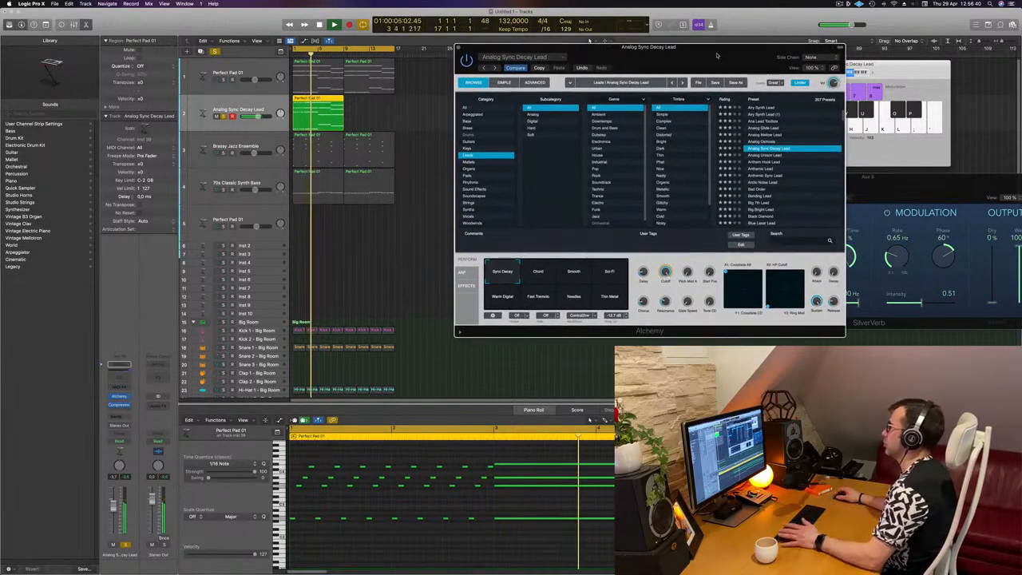
pyautogui.click(546, 274)
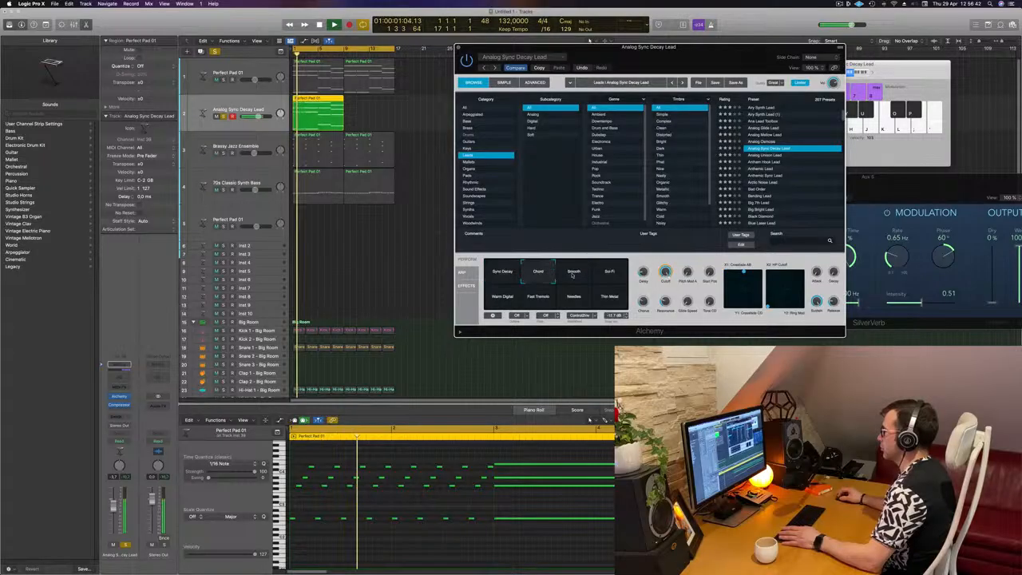
pyautogui.click(577, 275)
# Step: Load the Anthemic Lead preset and lower the duplicate pad track's volume slightly while playing back
pyautogui.click(766, 170)
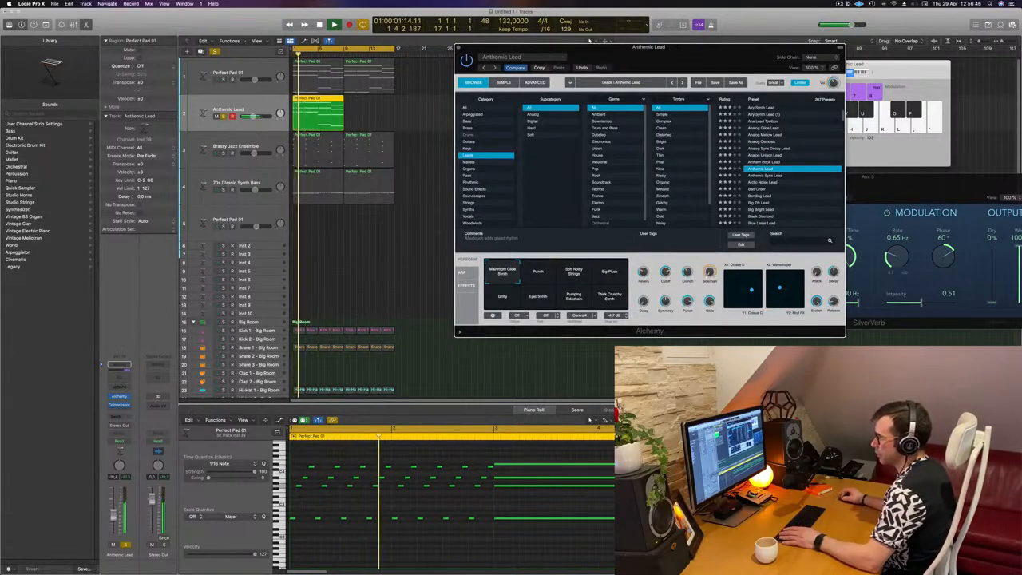
pyautogui.moveTo(114, 505); pyautogui.dragTo(113, 515)
pyautogui.press('space')
pyautogui.press('space')
# Step: Audition the Bending Lead, Blue Laser Lead and Bright Saw Anthem Lead presets during playback
pyautogui.click(765, 195)
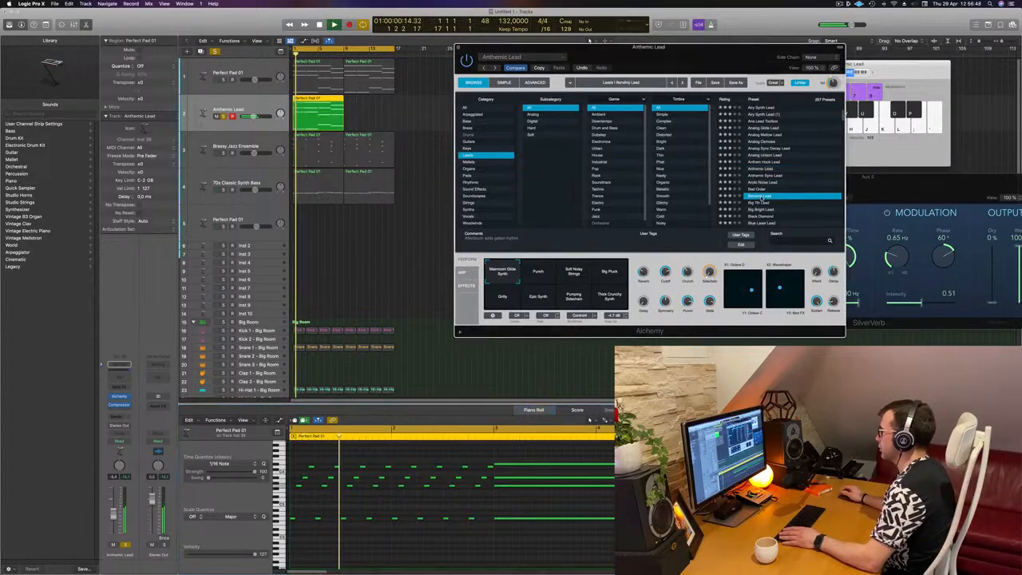
pyautogui.scroll(-2, 772, 206)
pyautogui.click(764, 196)
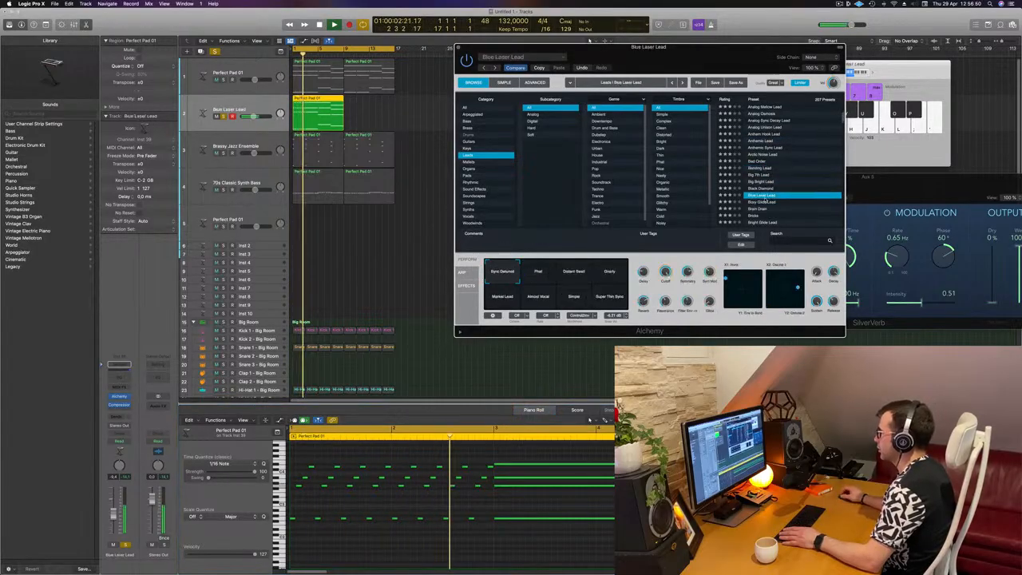
pyautogui.scroll(-3, 761, 191)
pyautogui.press('space')
pyautogui.click(763, 185)
pyautogui.press('space')
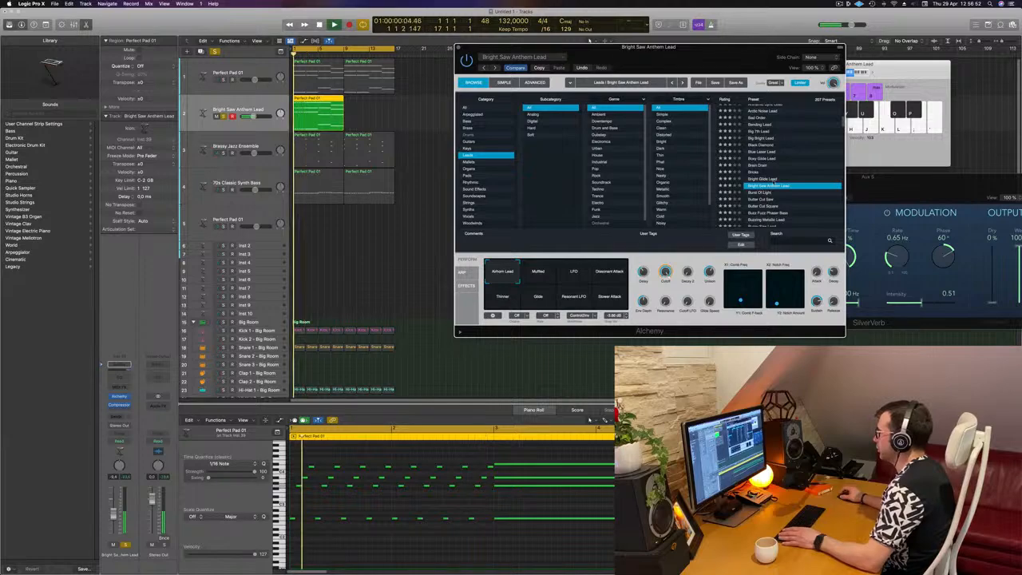
# Step: Audition the Burst Of Light, Butter Cut Saw and Butter Cut Square presets, trying the Chip Sweep variation
pyautogui.scroll(-2, 762, 186)
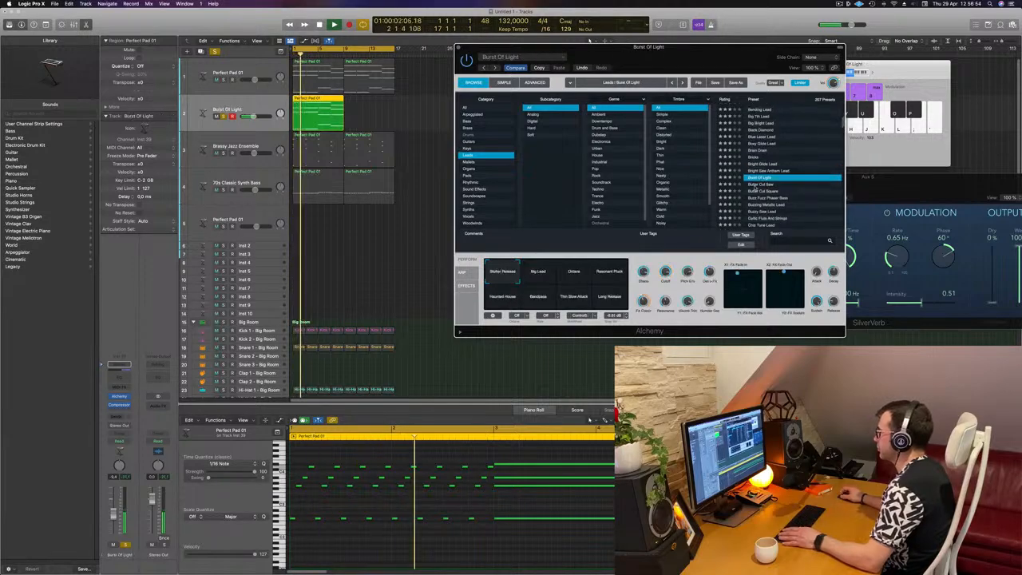
pyautogui.click(757, 185)
pyautogui.press('space')
pyautogui.press('space')
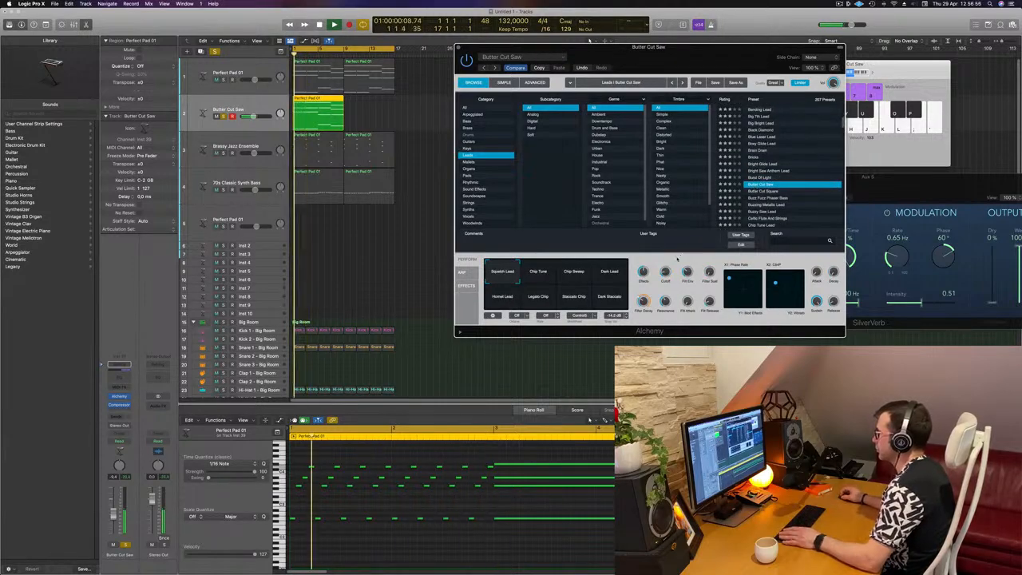
pyautogui.click(574, 275)
pyautogui.click(788, 192)
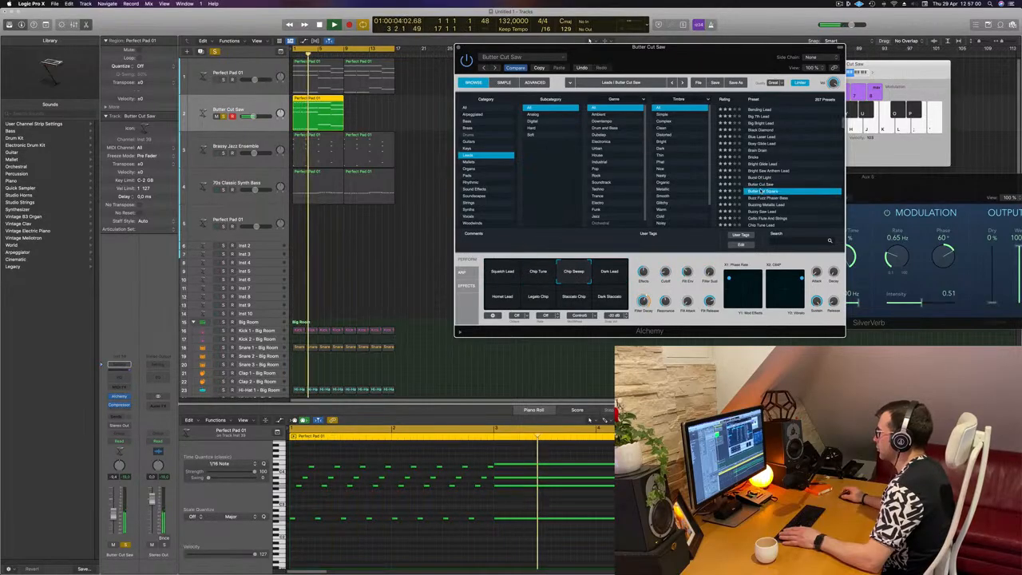
# Step: Load the Classic lead preset on the duplicate track and pick its Muffled performance variation
pyautogui.scroll(-2, 792, 199)
pyautogui.click(774, 192)
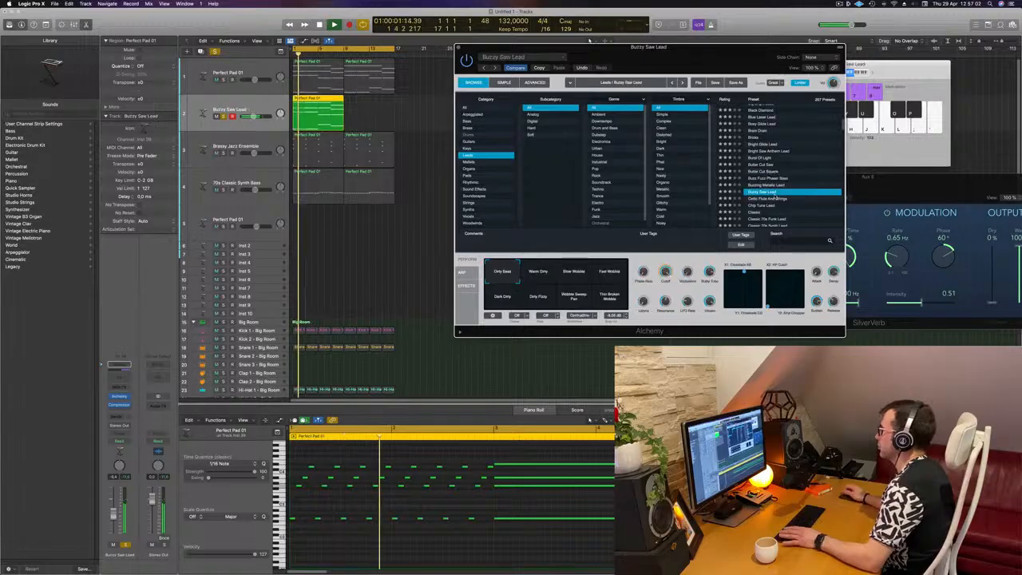
pyautogui.scroll(-2, 767, 190)
pyautogui.click(760, 188)
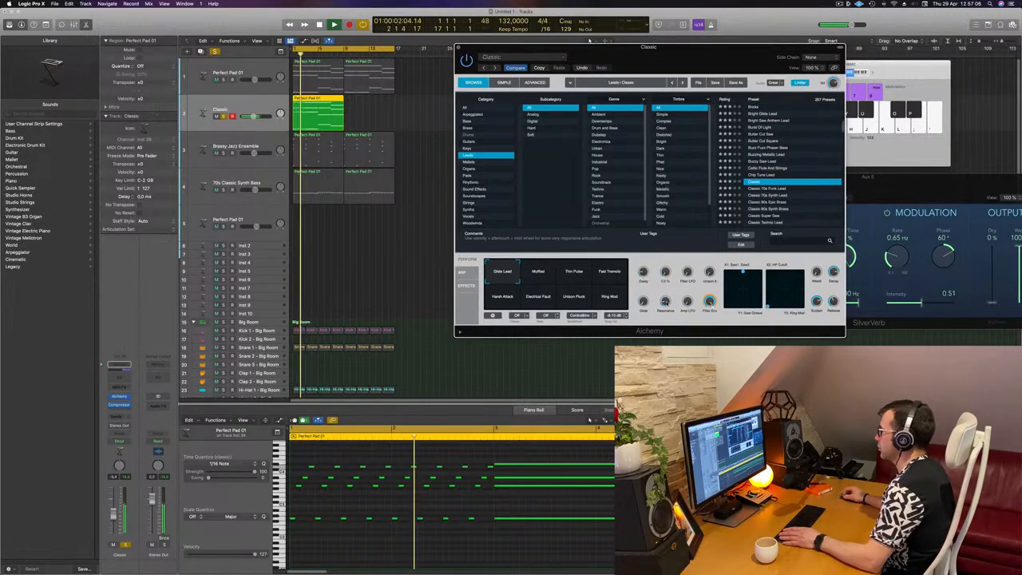
pyautogui.click(549, 278)
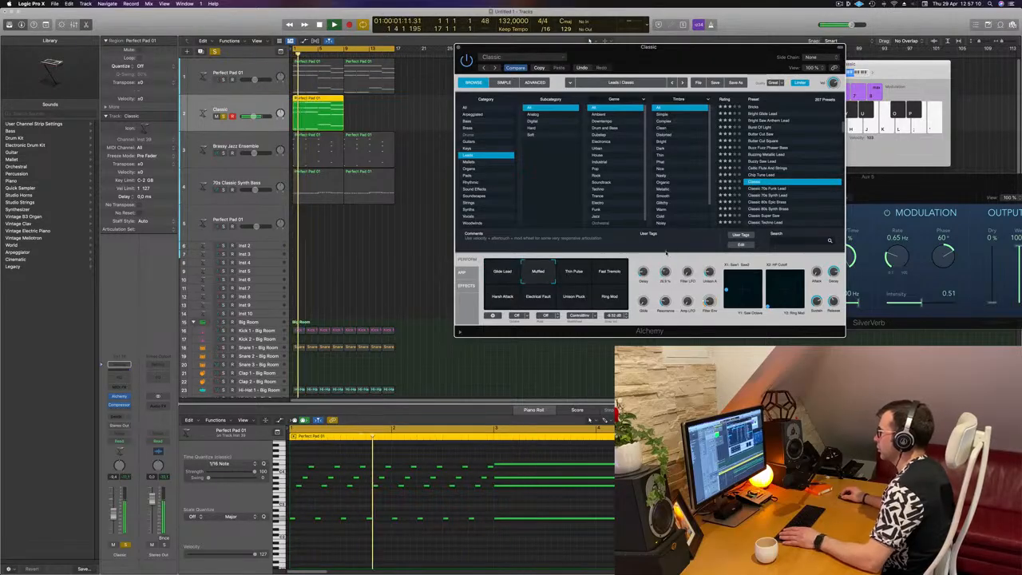
# Step: Delete the notes in the second half of the duplicate track's region in the Piano Roll
pyautogui.moveTo(669, 52); pyautogui.dragTo(876, 18)
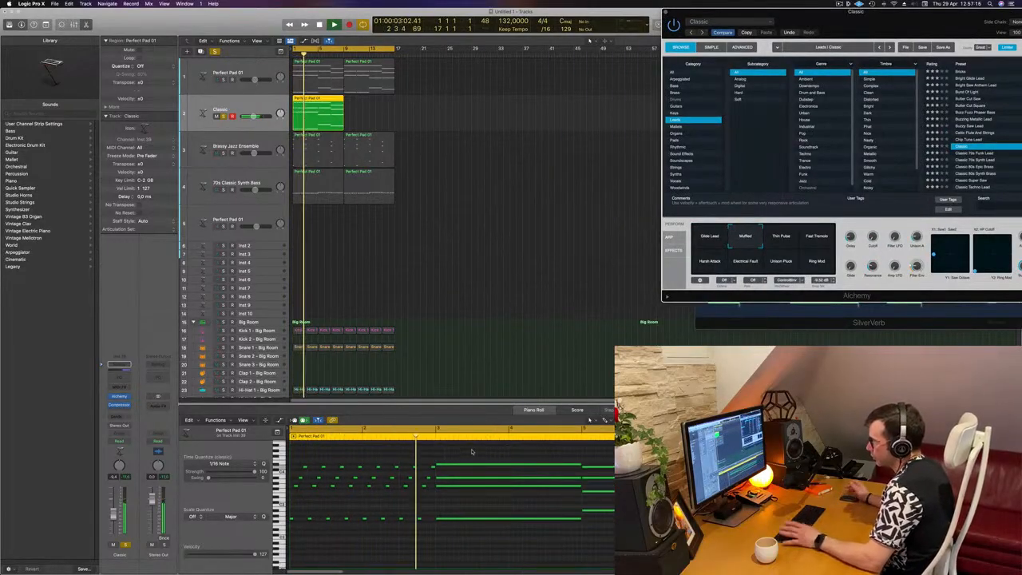
pyautogui.moveTo(472, 454); pyautogui.dragTo(471, 538)
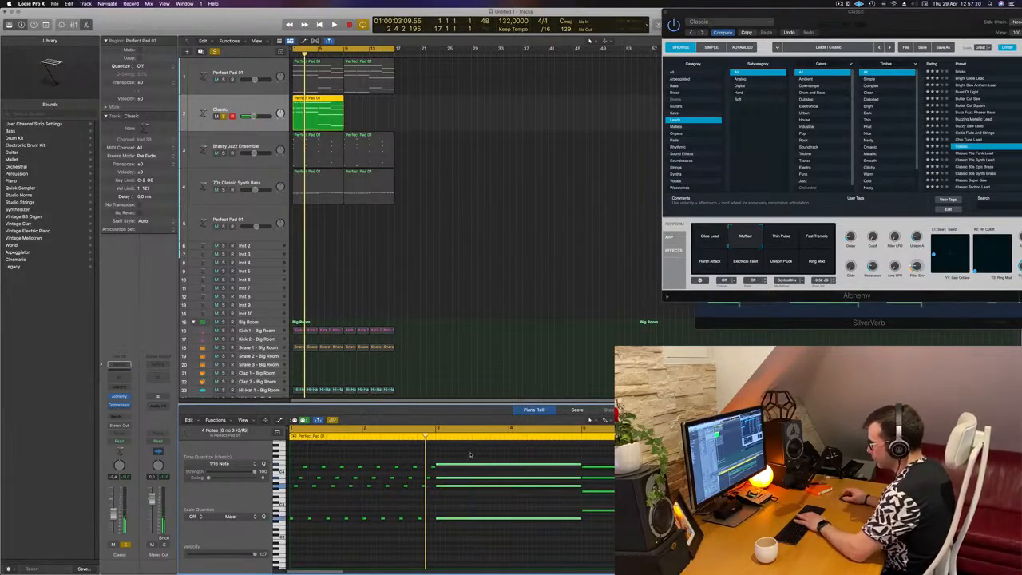
pyautogui.press('Delete')
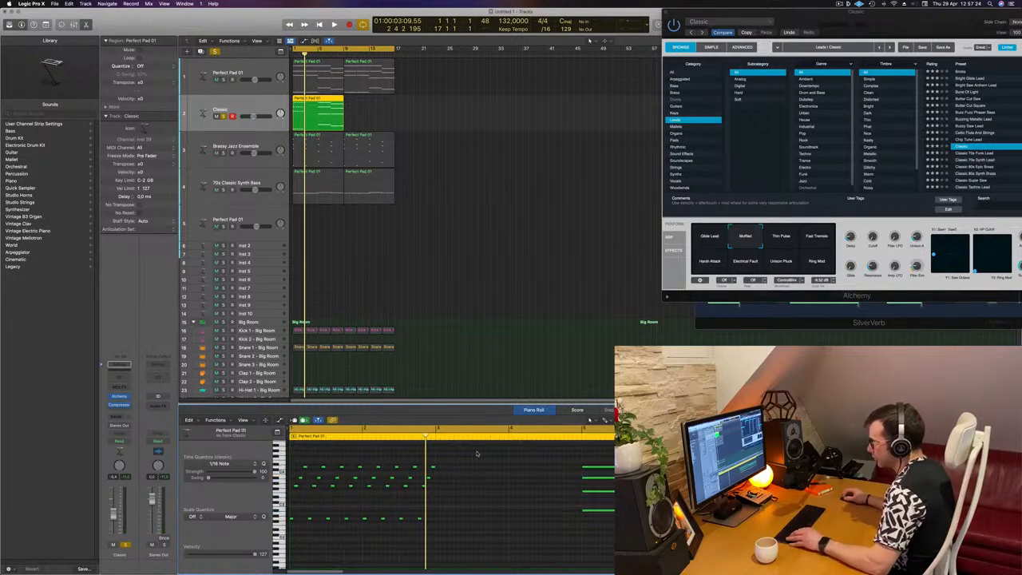
# Step: Copy notes from the first half into the region's second half and transpose the selection down an octave
pyautogui.moveTo(474, 452); pyautogui.dragTo(441, 524)
pyautogui.moveTo(545, 468); pyautogui.dragTo(579, 471)
pyautogui.moveTo(578, 470); pyautogui.dragTo(579, 464)
pyautogui.hotkey('alt', 'shift', 'Down')
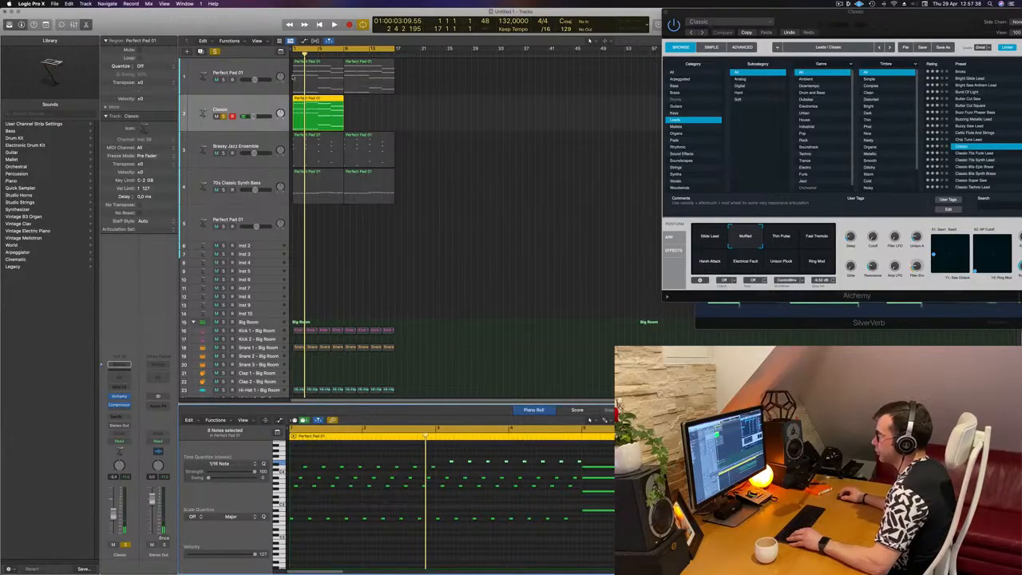
# Step: Transpose the top row of second-half notes down a semitone and play the part back
pyautogui.moveTo(291, 81); pyautogui.dragTo(306, 101)
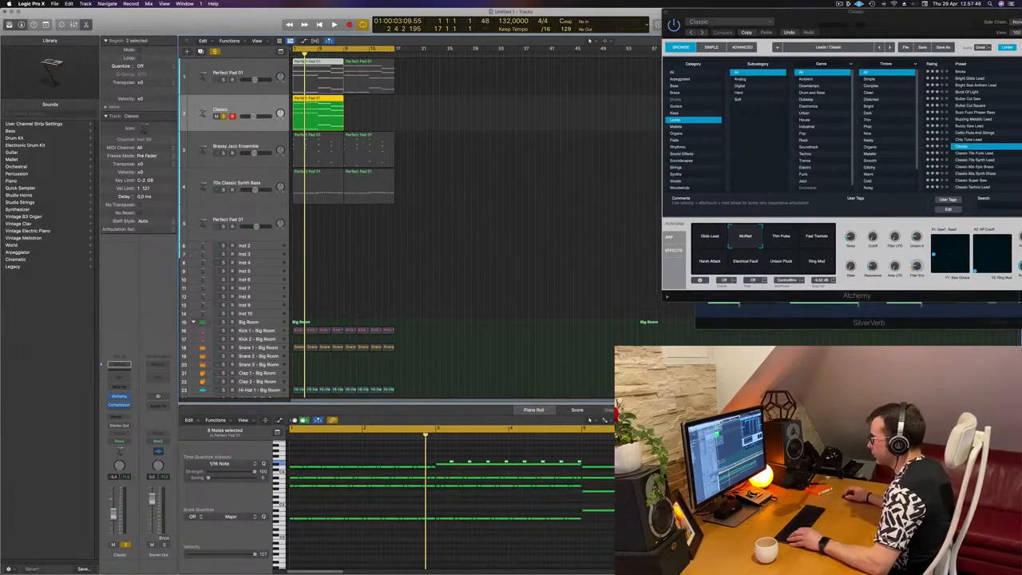
pyautogui.click(333, 109)
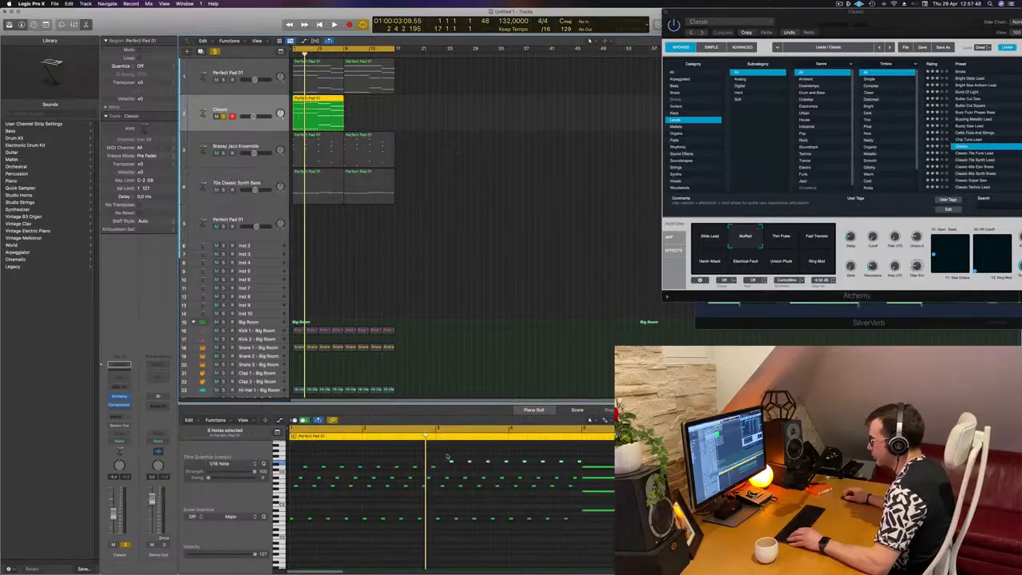
pyautogui.moveTo(447, 457); pyautogui.dragTo(579, 463)
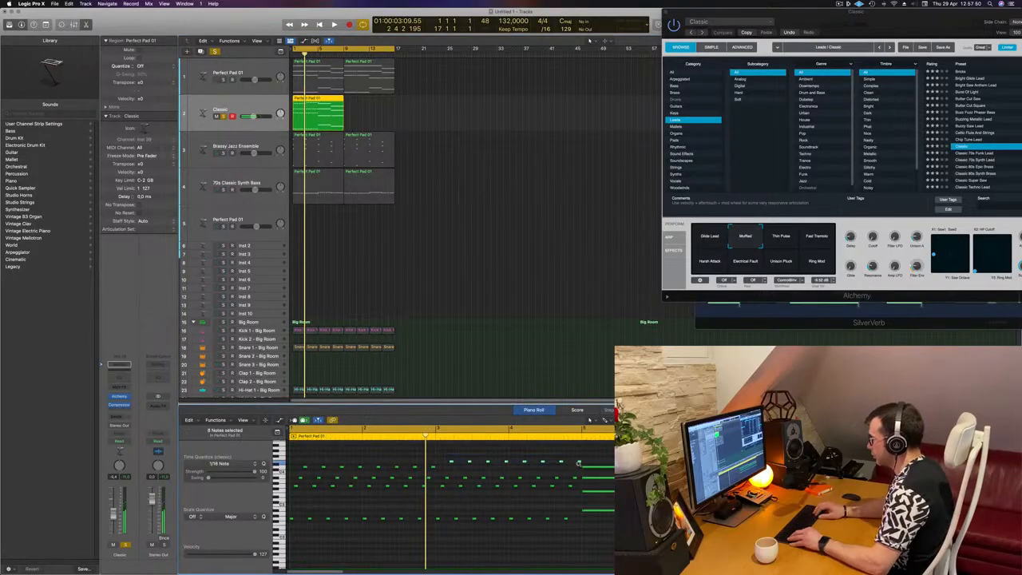
pyautogui.hotkey('alt', 'Down')
pyautogui.press('space')
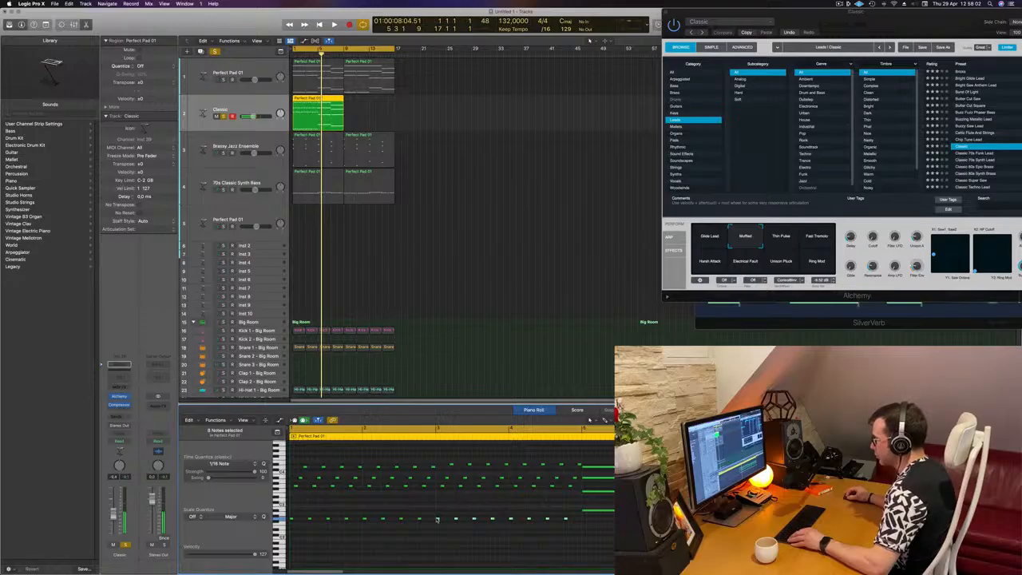
# Step: Delete the last note of each of the two lowest rows near the end of the region
pyautogui.moveTo(436, 520); pyautogui.dragTo(583, 513)
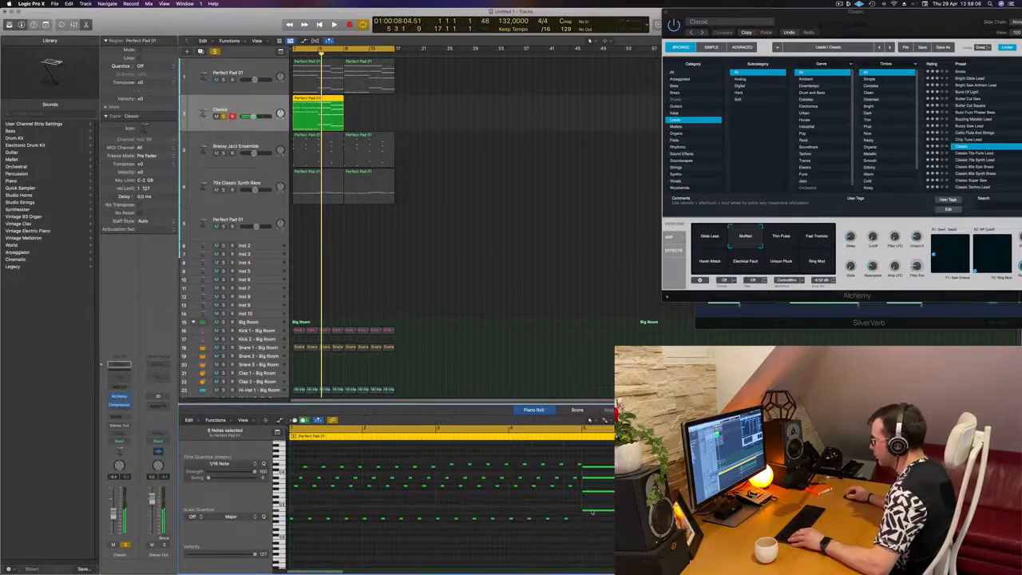
pyautogui.click(592, 510)
pyautogui.press('Delete')
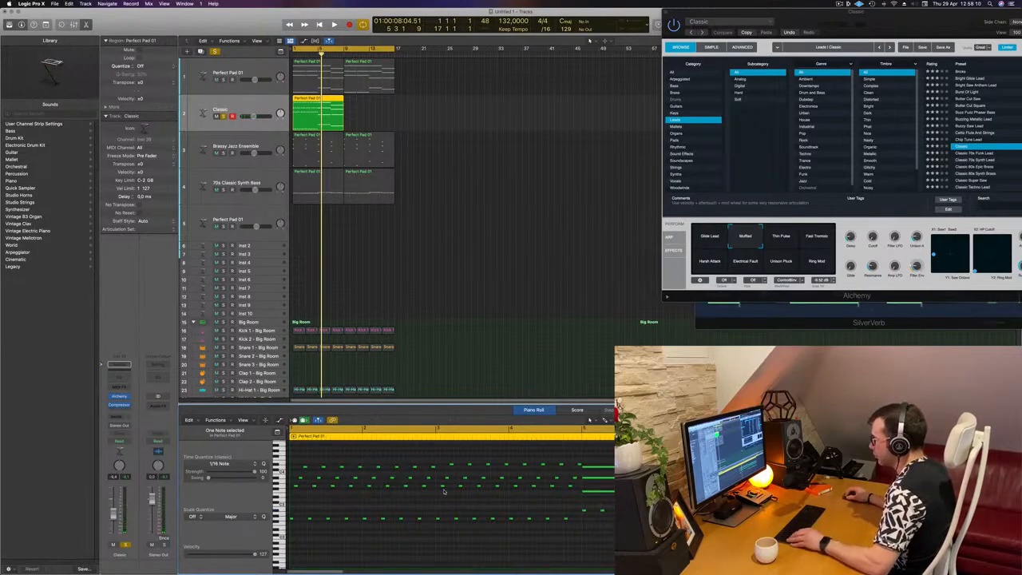
pyautogui.moveTo(545, 495); pyautogui.dragTo(578, 486)
pyautogui.moveTo(484, 489); pyautogui.dragTo(446, 489)
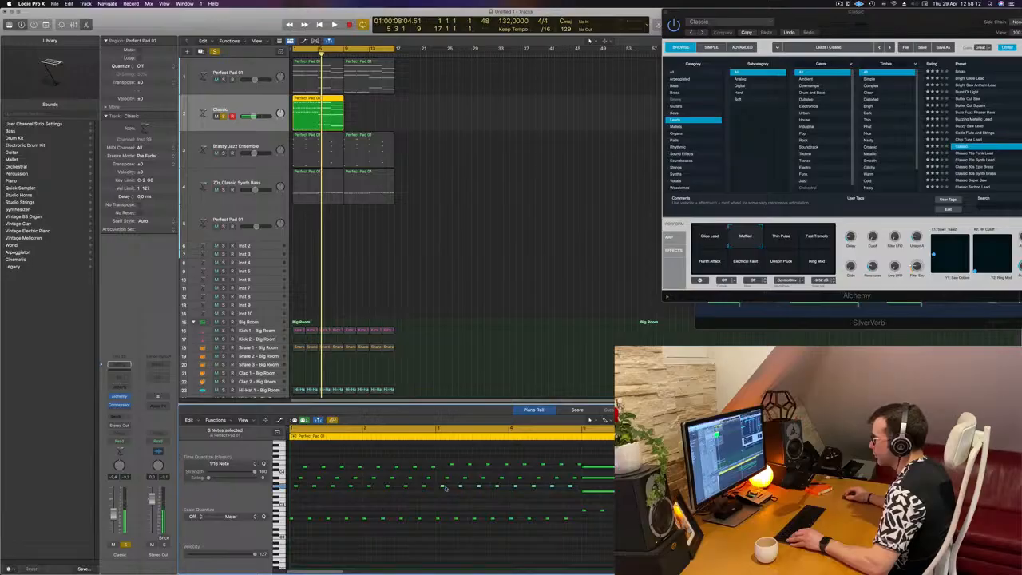
pyautogui.click(589, 492)
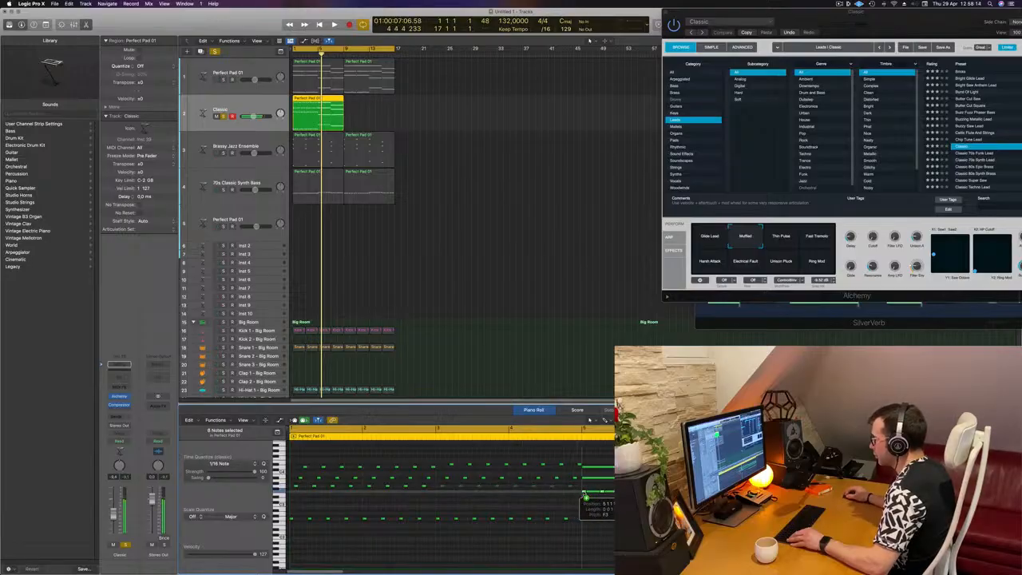
pyautogui.press('Delete')
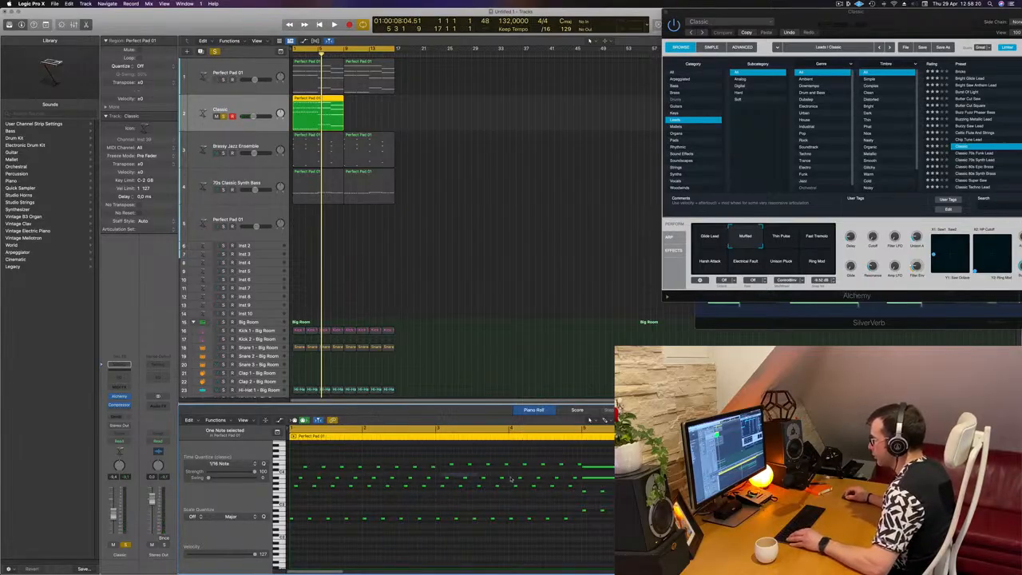
# Step: Delete the last note of the middle row and select the final note of the upper row
pyautogui.moveTo(574, 482); pyautogui.dragTo(574, 481)
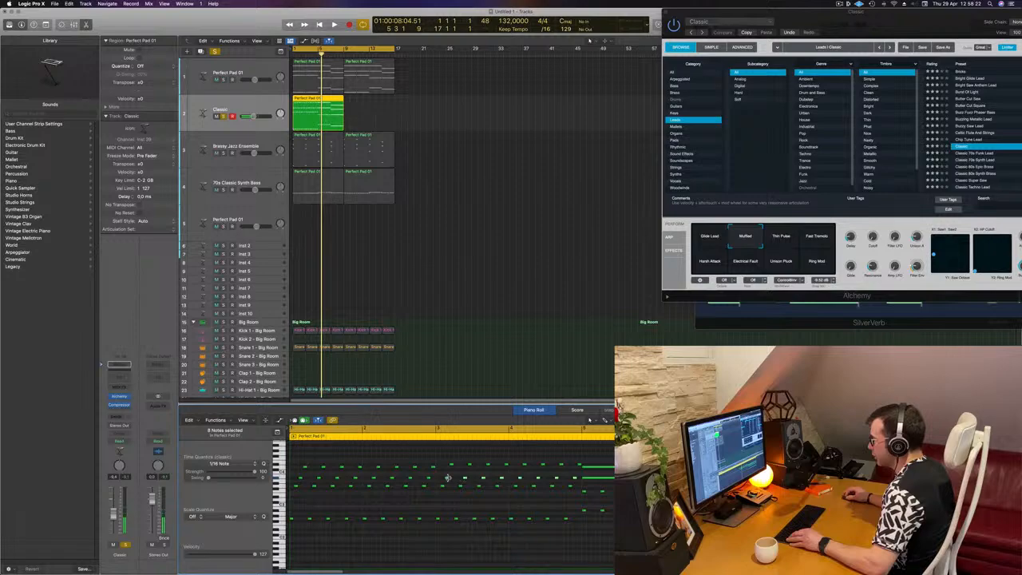
pyautogui.moveTo(446, 478); pyautogui.dragTo(588, 483)
pyautogui.click(595, 478)
pyautogui.press('Delete')
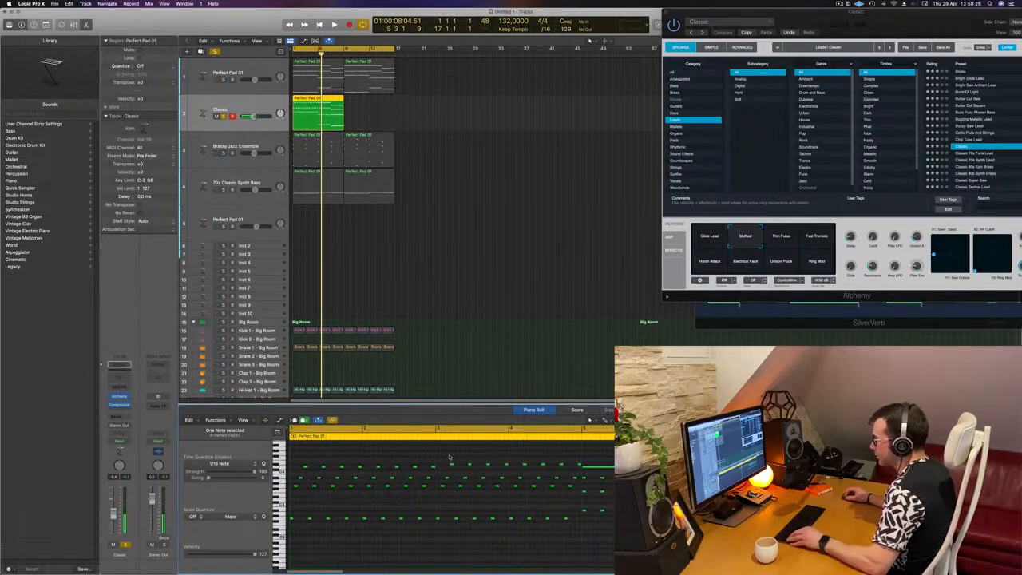
pyautogui.moveTo(447, 459); pyautogui.dragTo(580, 470)
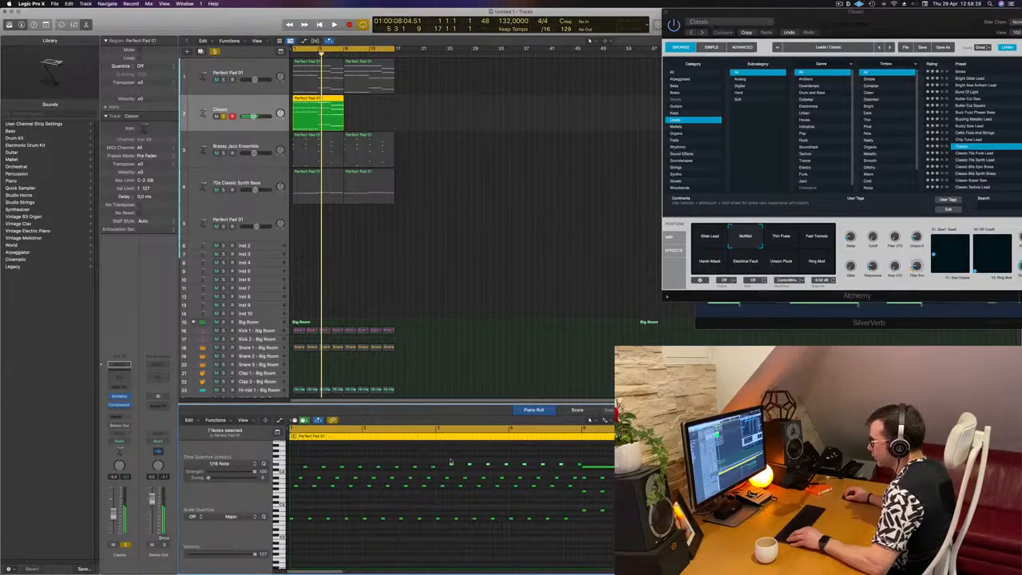
pyautogui.moveTo(453, 464); pyautogui.dragTo(594, 469)
pyautogui.click(594, 469)
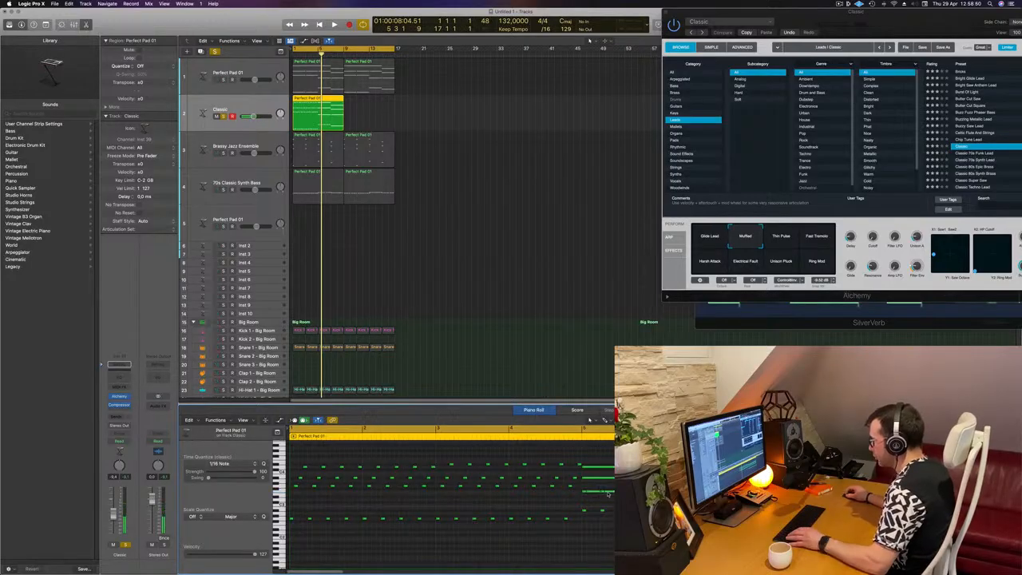
# Step: Edit the closing notes of the middle and upper rows at the region's end, then play back the part
pyautogui.click(606, 494)
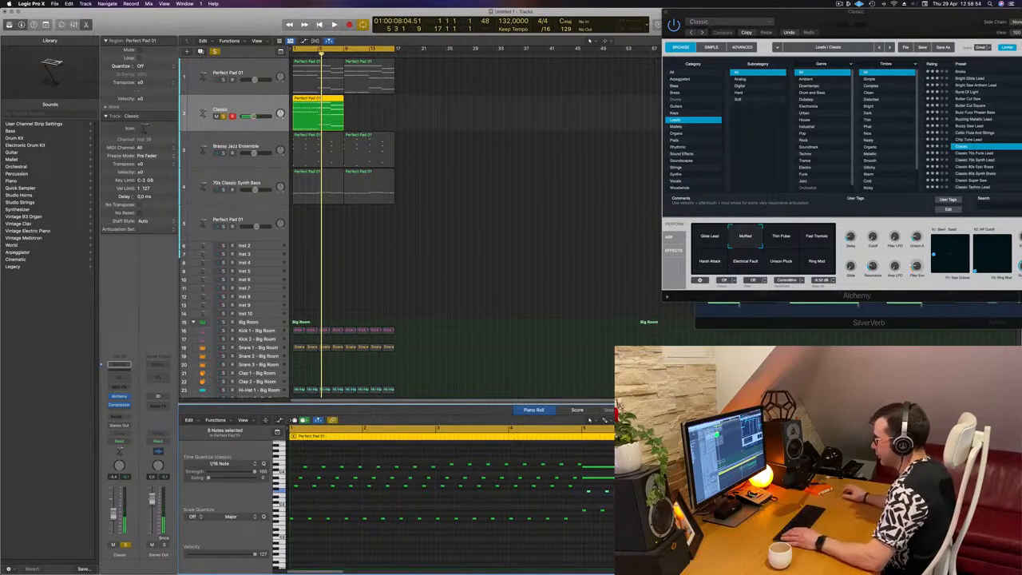
pyautogui.click(605, 477)
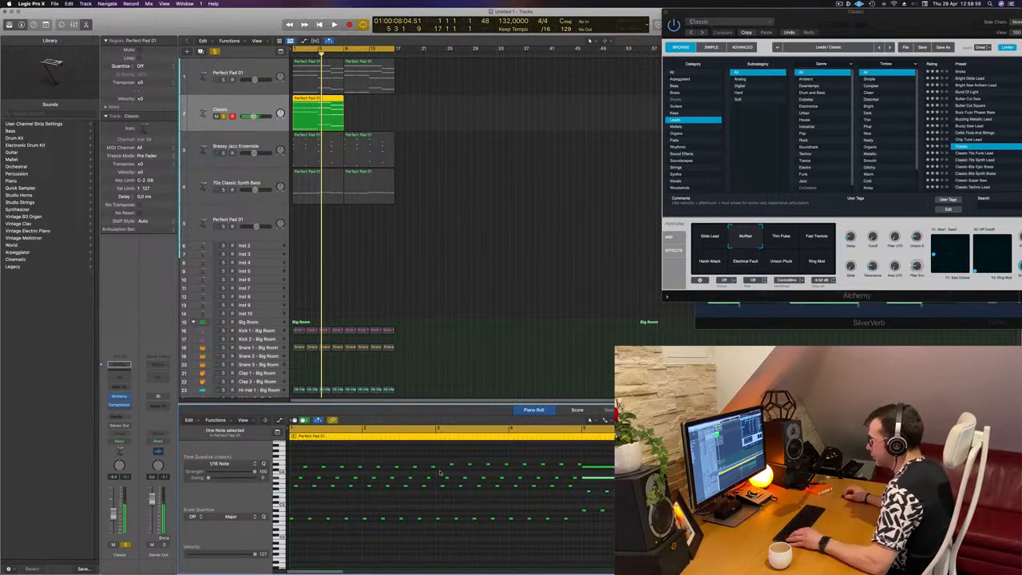
pyautogui.moveTo(439, 472); pyautogui.dragTo(576, 481)
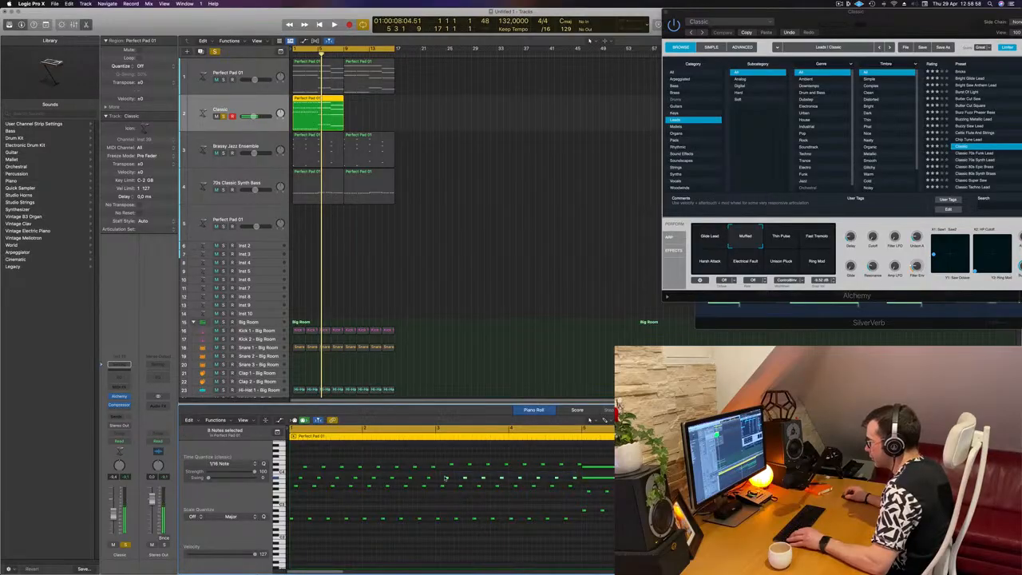
pyautogui.moveTo(447, 478); pyautogui.dragTo(589, 481)
pyautogui.click(587, 479)
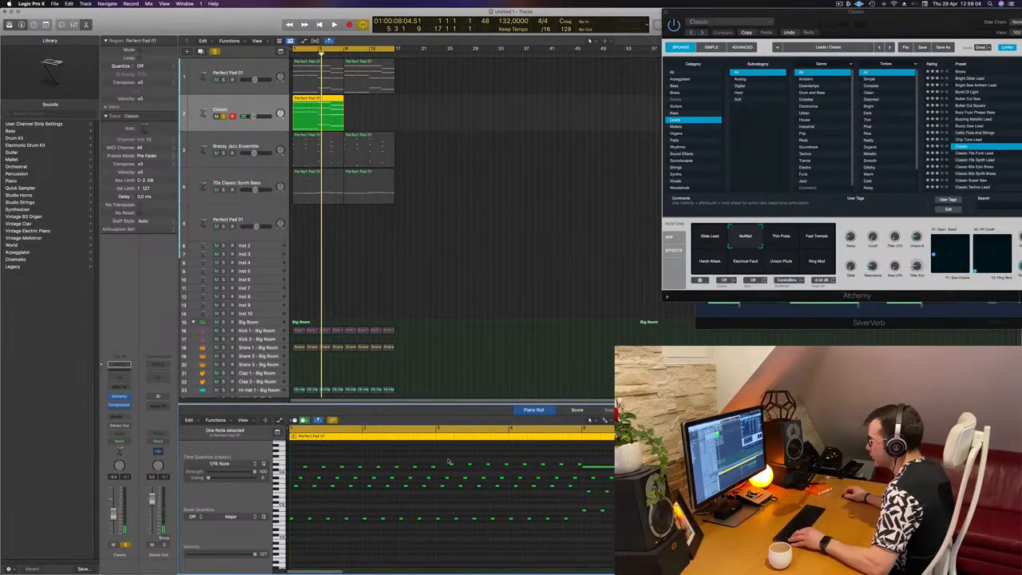
pyautogui.moveTo(449, 462); pyautogui.dragTo(580, 467)
pyautogui.moveTo(469, 466); pyautogui.dragTo(595, 467)
pyautogui.click(588, 469)
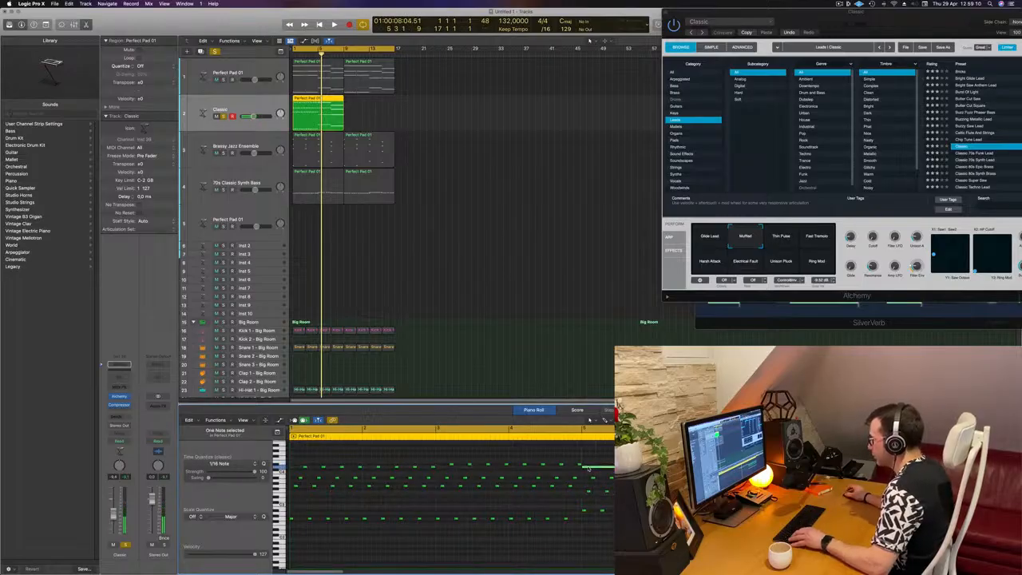
pyautogui.press('space')
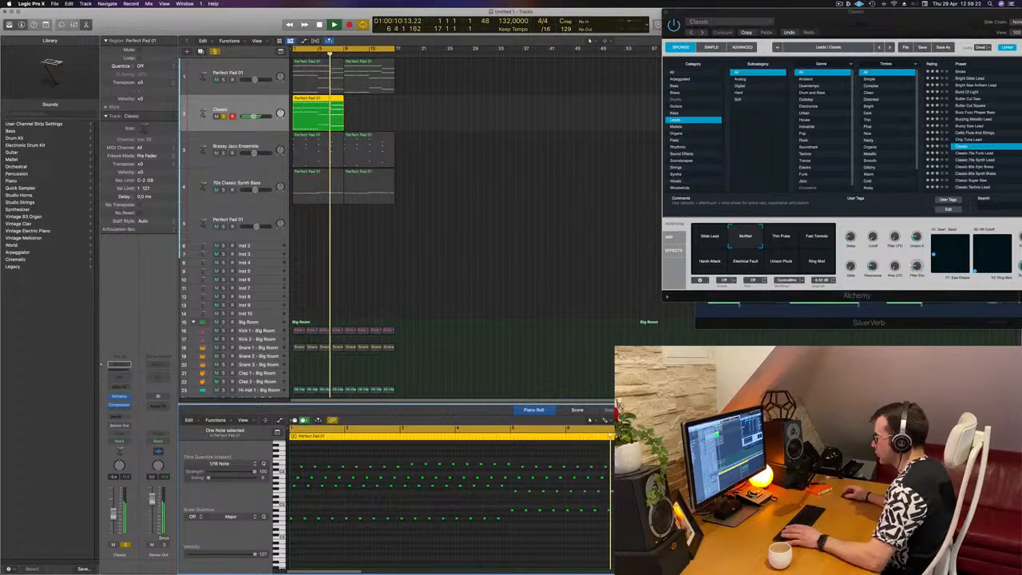
pyautogui.press('space')
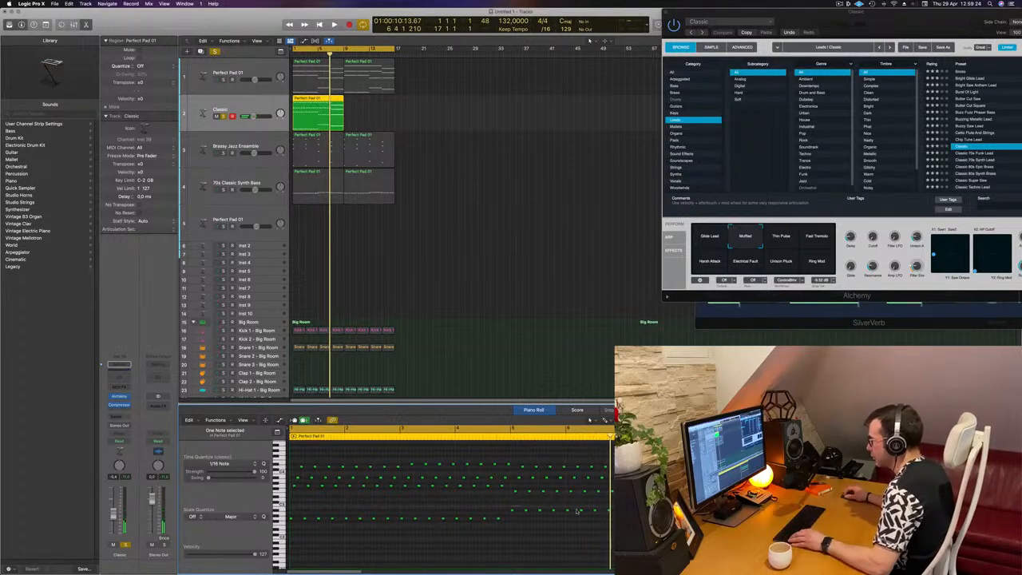
pyautogui.moveTo(576, 511); pyautogui.dragTo(519, 512)
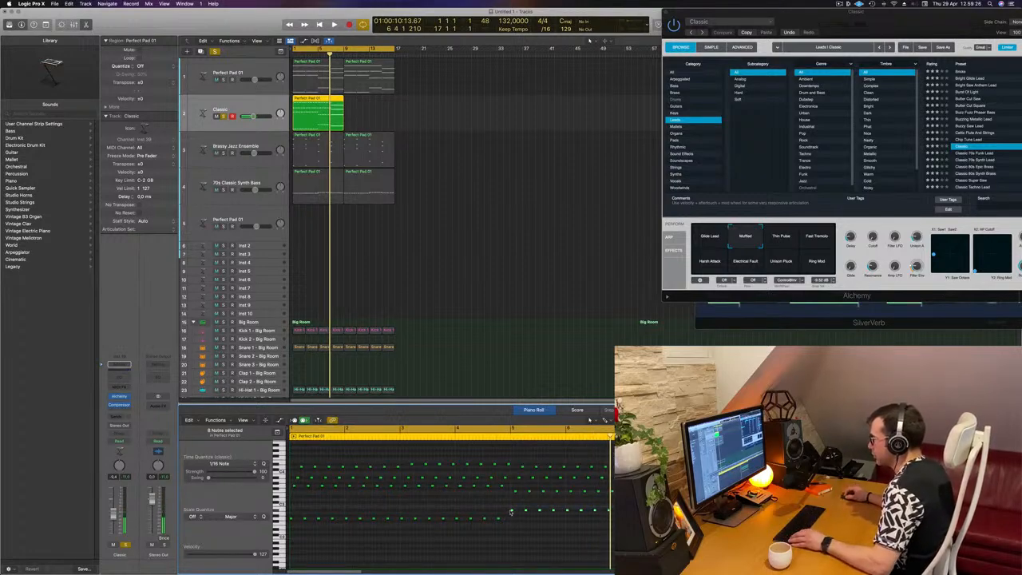
pyautogui.press('Delete')
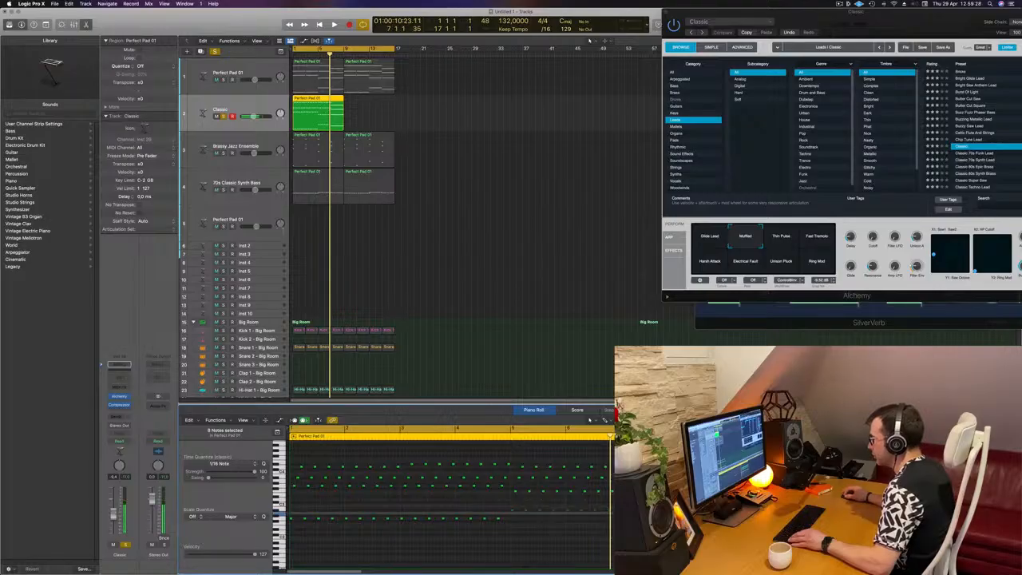
pyautogui.press('super+z')
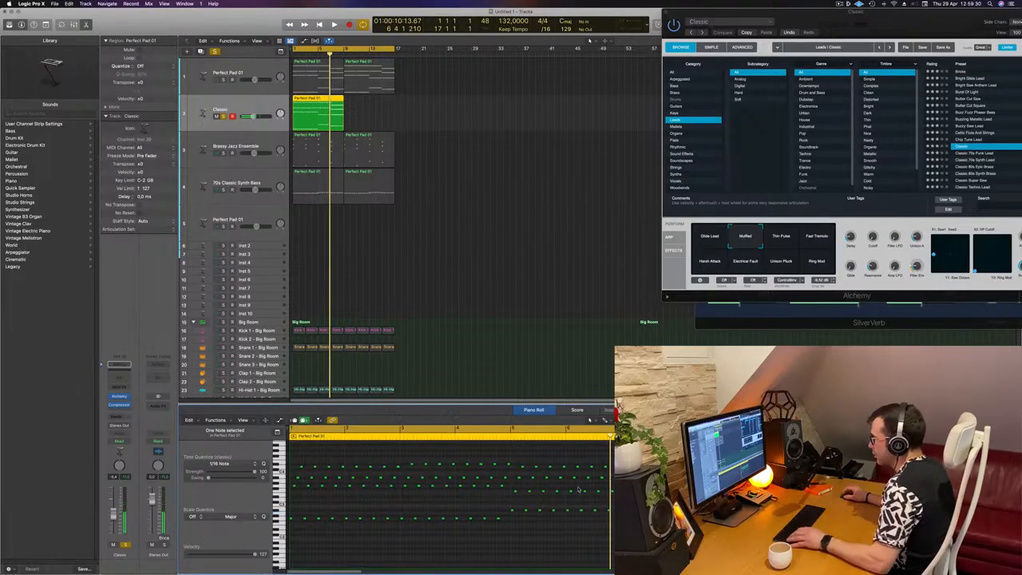
# Step: Rework the final notes of the upper rows at the end of the region and play it back
pyautogui.moveTo(514, 490); pyautogui.dragTo(655, 491)
pyautogui.click(654, 491)
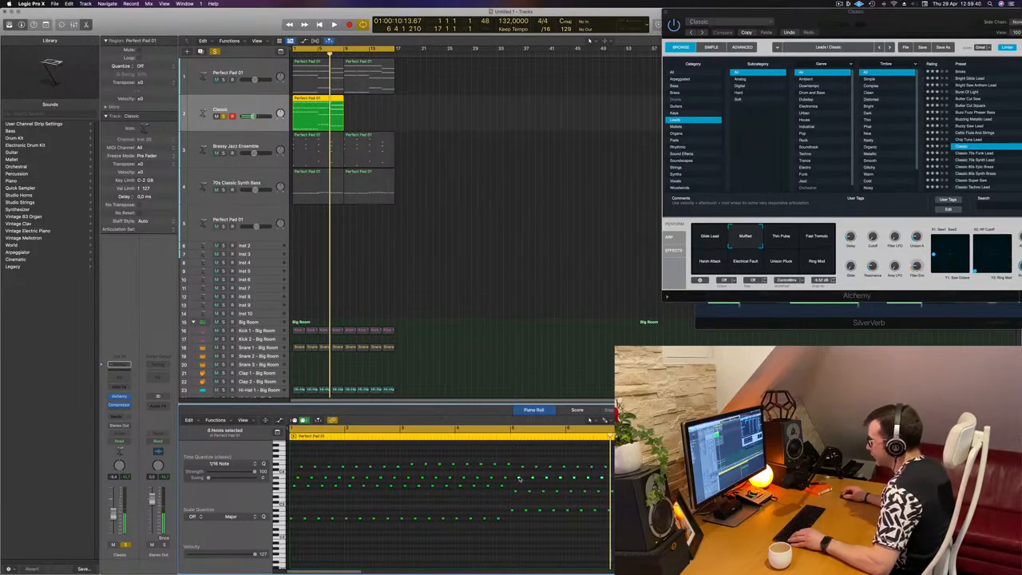
pyautogui.moveTo(627, 477); pyautogui.dragTo(627, 477)
pyautogui.click(627, 478)
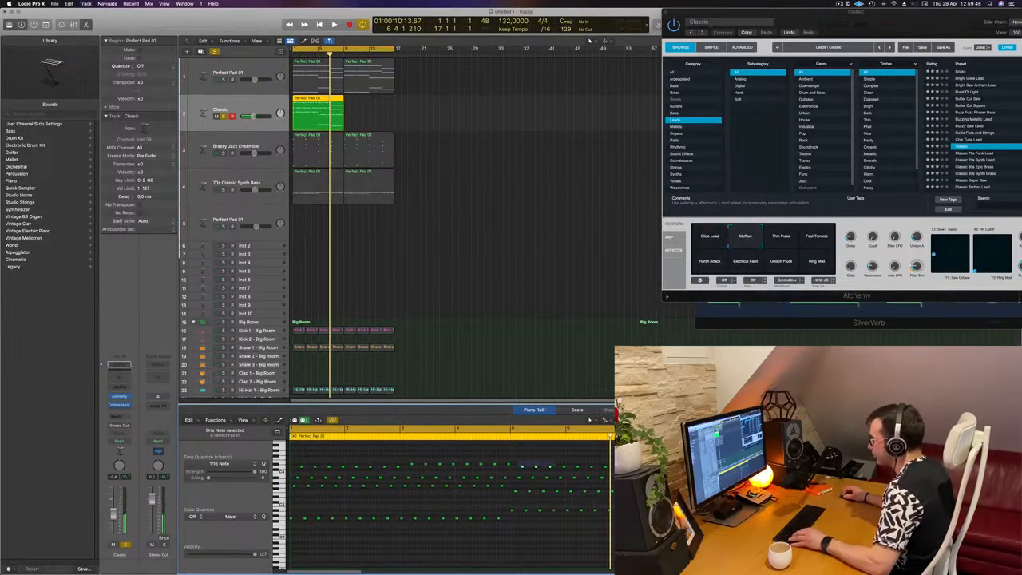
pyautogui.moveTo(619, 467); pyautogui.dragTo(618, 472)
pyautogui.click(619, 472)
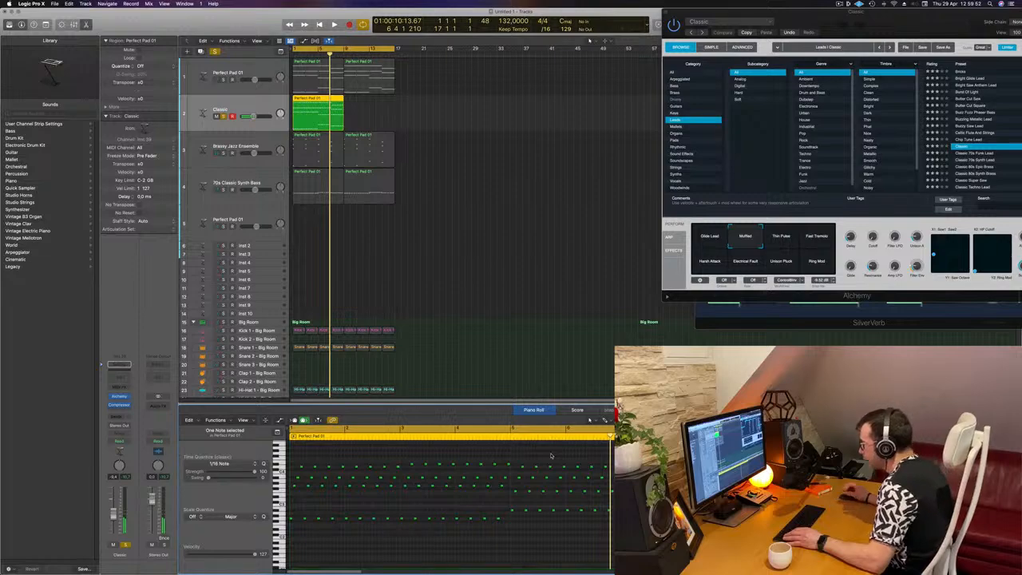
pyautogui.press('space')
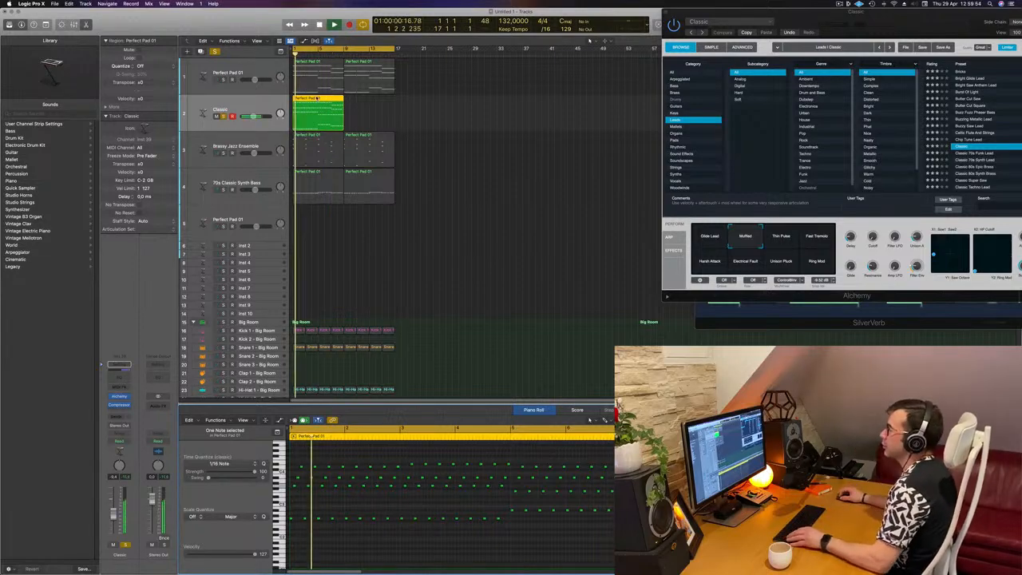
# Step: Copy the edited region into the following bars and add a send from the Classic track to Bus 5
pyautogui.moveTo(324, 99); pyautogui.dragTo(376, 99)
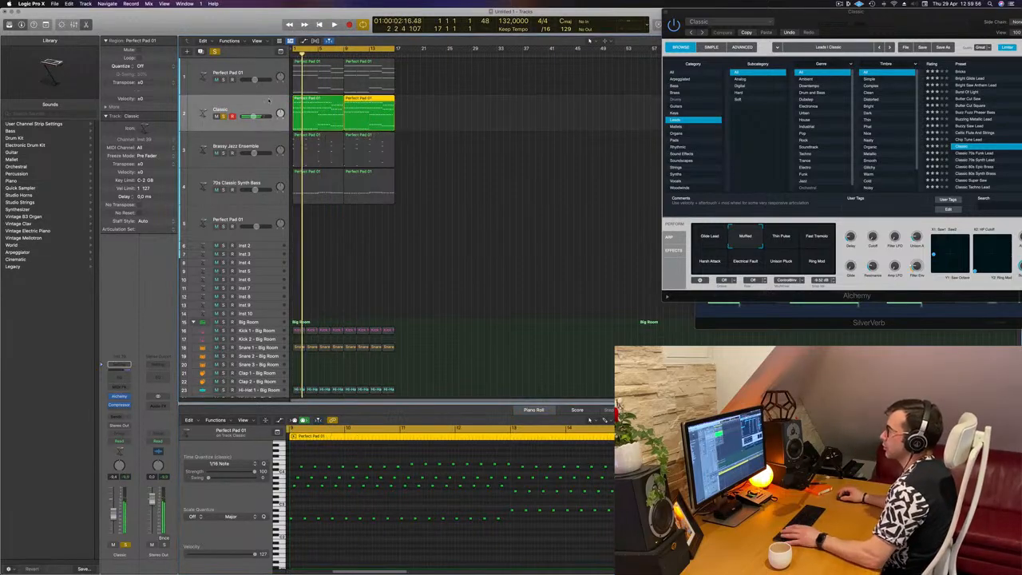
pyautogui.click(118, 415)
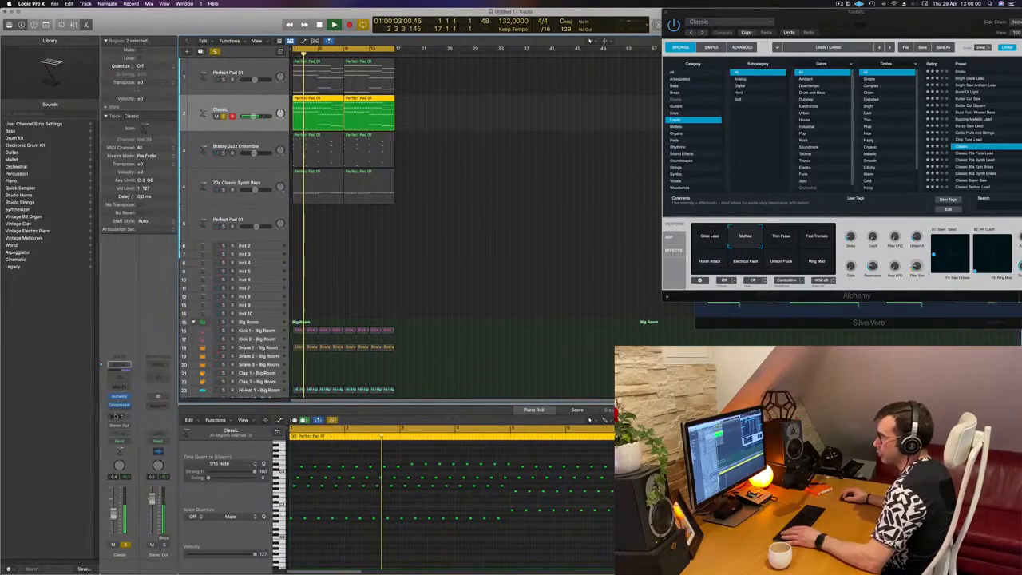
pyautogui.moveTo(132, 425)
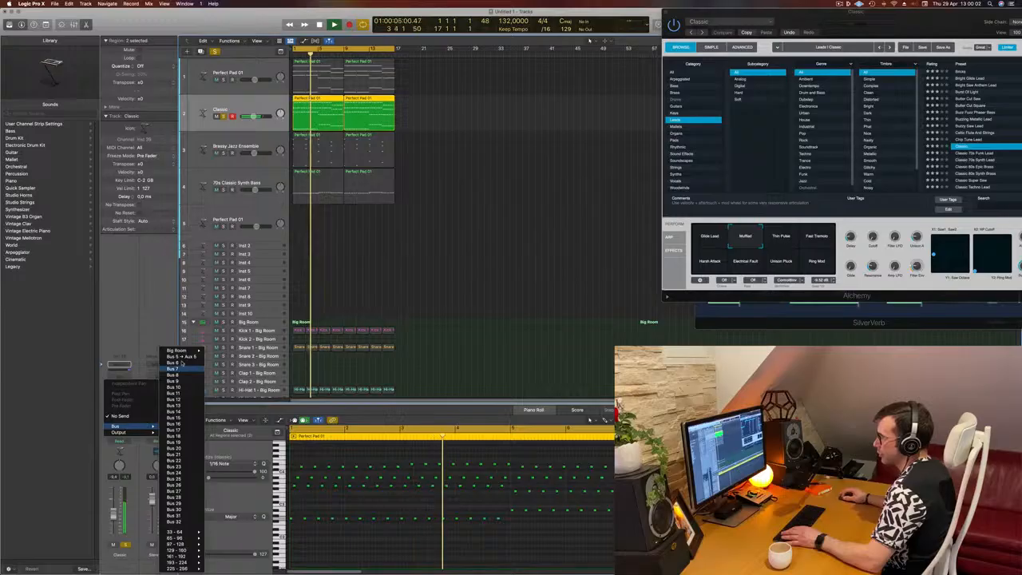
pyautogui.click(174, 356)
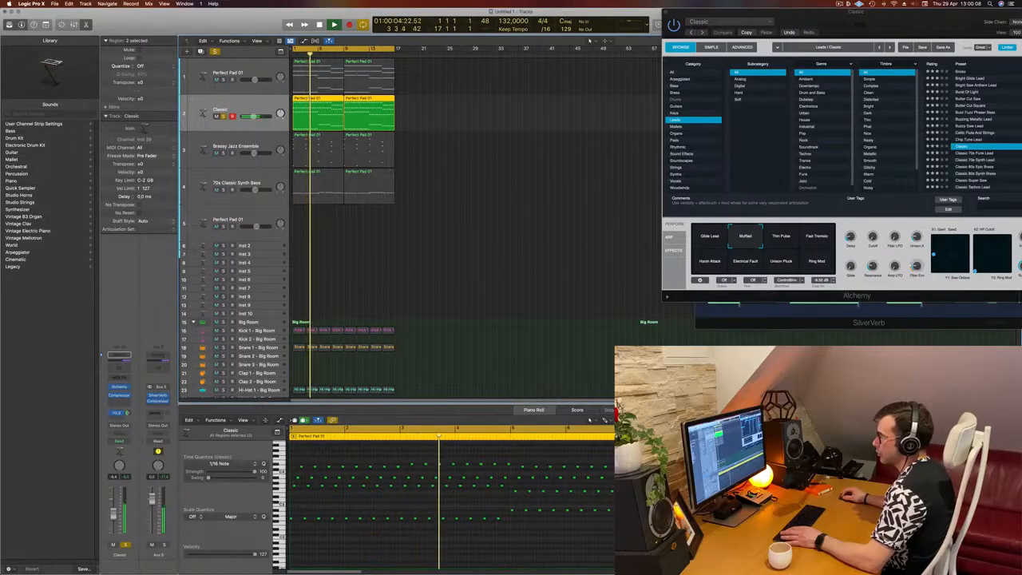
# Step: Solo the Classic track, reopen its Alchemy instrument window and play back the part
pyautogui.press('space')
pyautogui.press('space')
pyautogui.press('super+w')
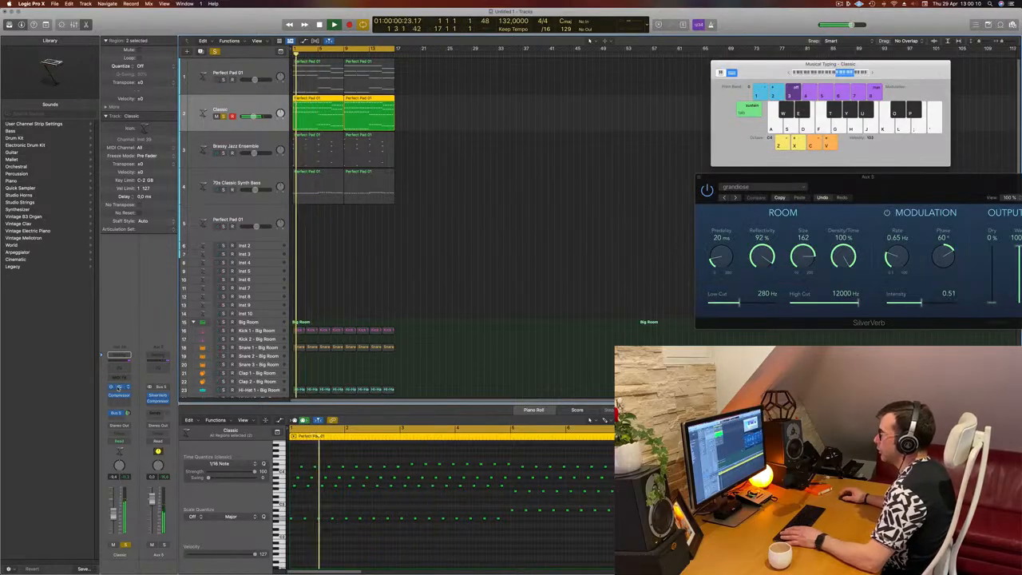
pyautogui.press('s')
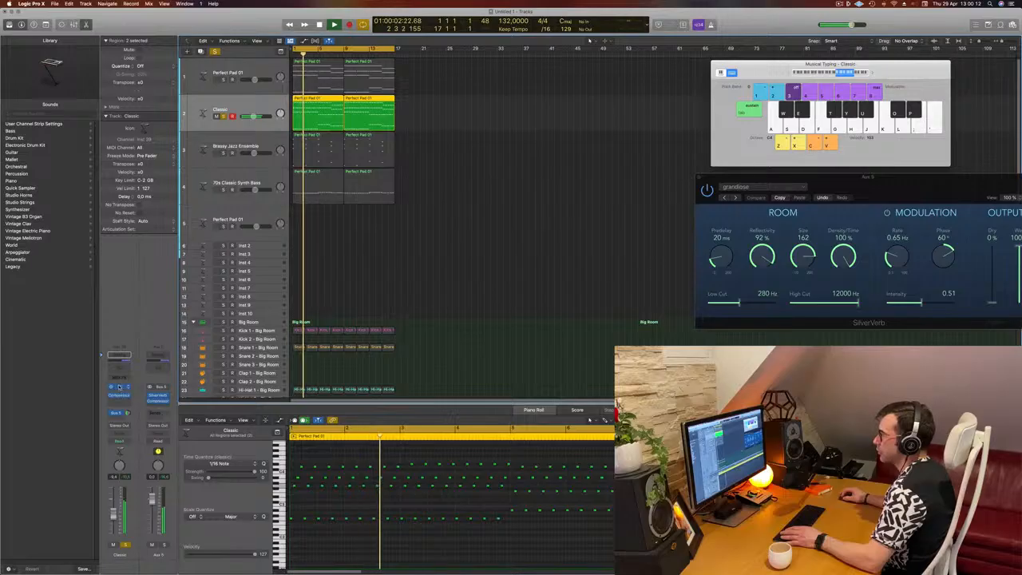
pyautogui.click(119, 387)
pyautogui.moveTo(857, 13); pyautogui.dragTo(637, 86)
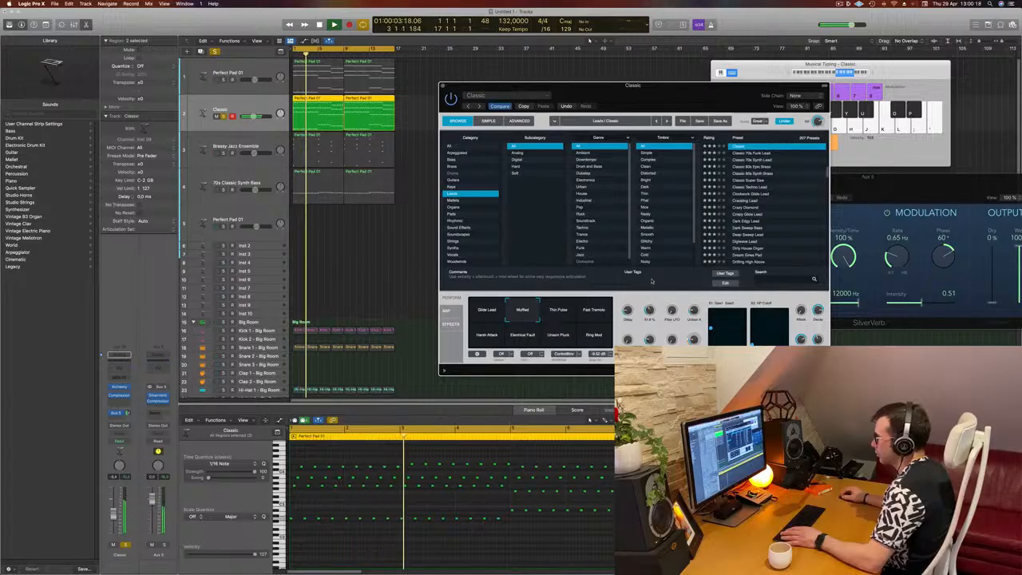
pyautogui.moveTo(651, 273); pyautogui.dragTo(648, 306)
pyautogui.press('space')
pyautogui.press('space')
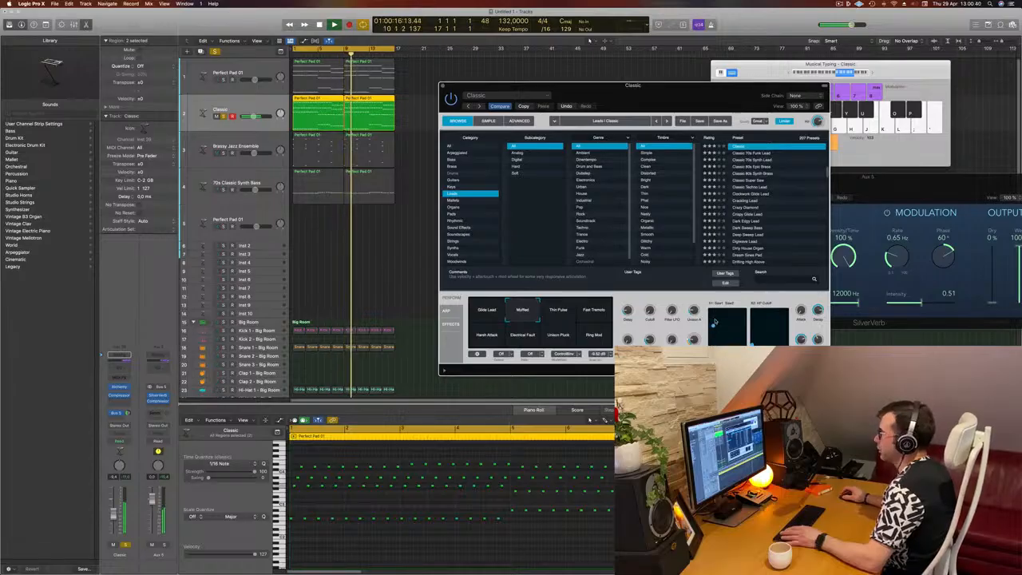
# Step: Unsolo the tracks and raise the Classic track's Bus 5 send level during playback
pyautogui.press('space')
pyautogui.click(215, 52)
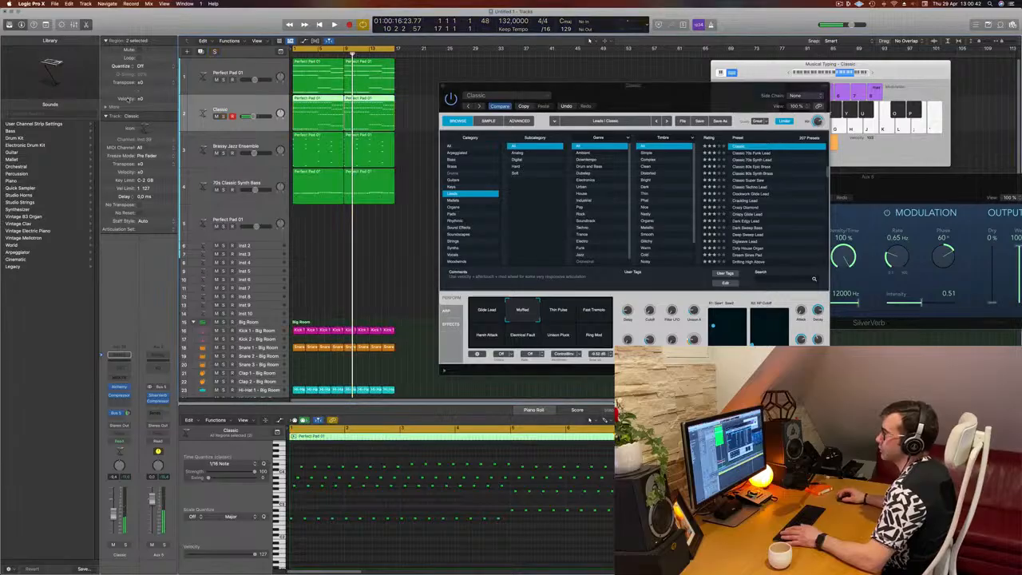
pyautogui.press('space')
pyautogui.moveTo(665, 98); pyautogui.dragTo(695, 132)
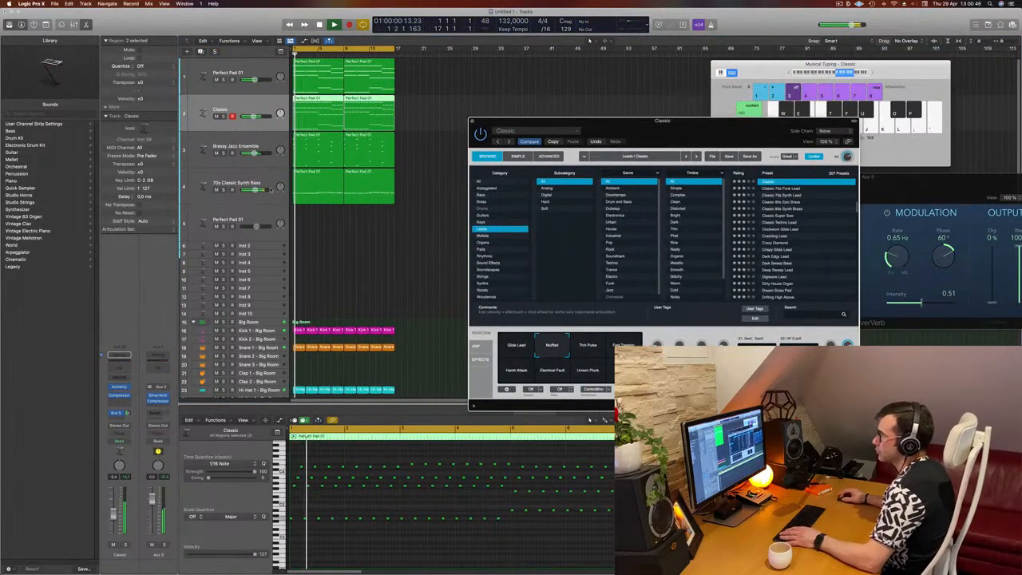
pyautogui.click(117, 511)
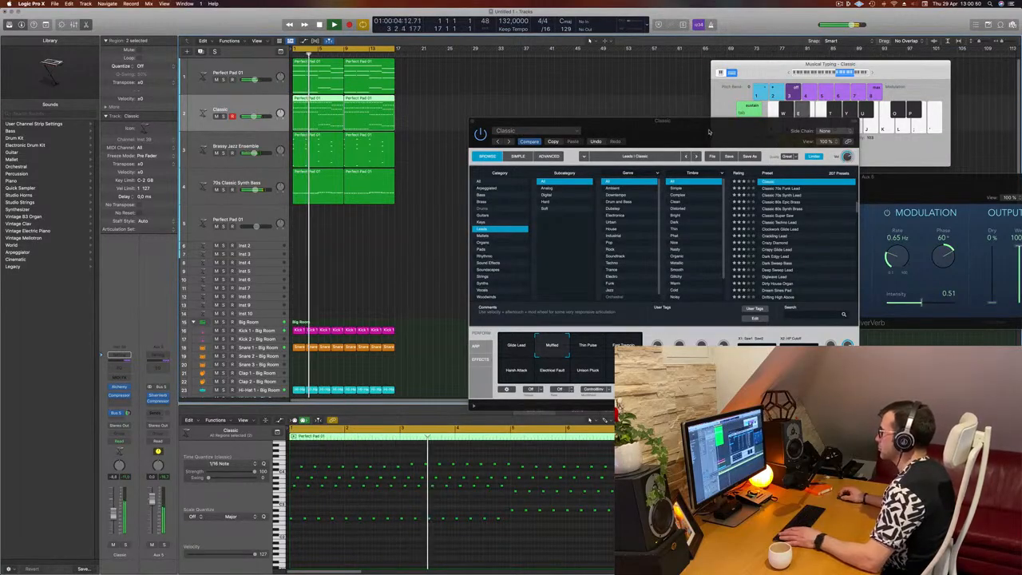
pyautogui.moveTo(724, 227); pyautogui.dragTo(694, 225)
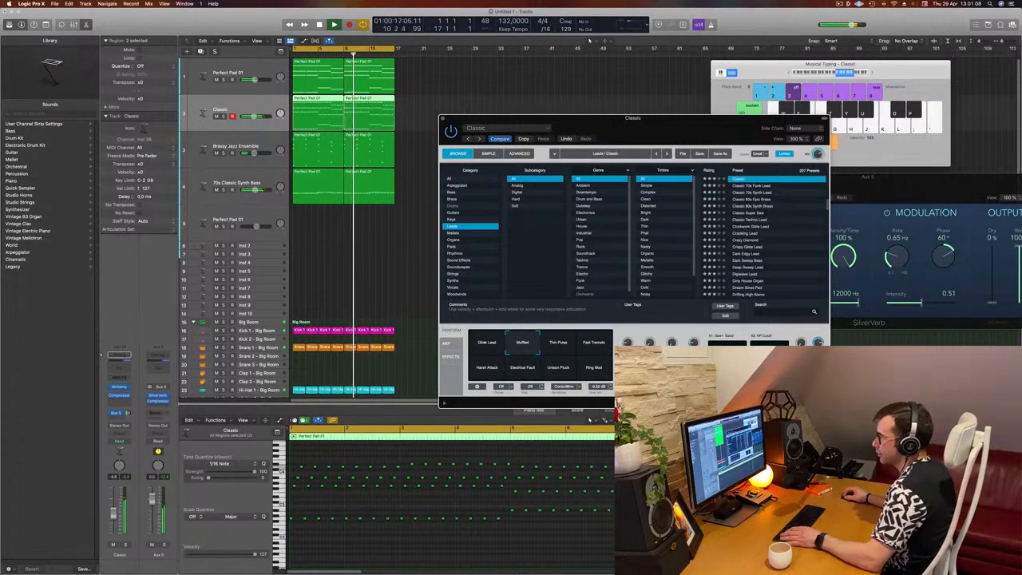
pyautogui.moveTo(127, 412); pyautogui.dragTo(128, 385)
# Step: Enable the low-cut filter in the Classic track's Channel EQ and raise its cutoff frequency
pyautogui.click(124, 369)
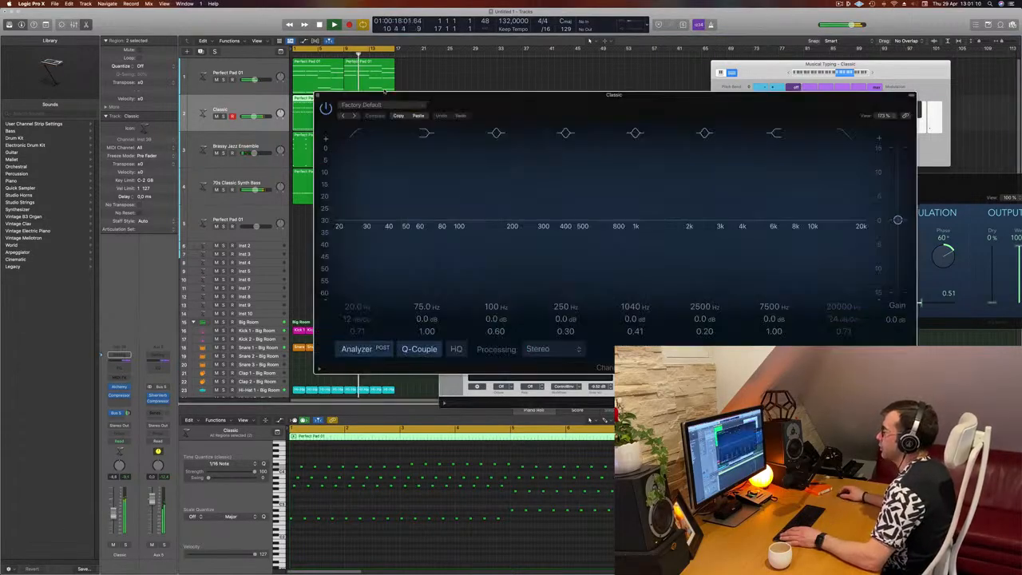
pyautogui.click(357, 134)
pyautogui.moveTo(347, 204); pyautogui.dragTo(539, 191)
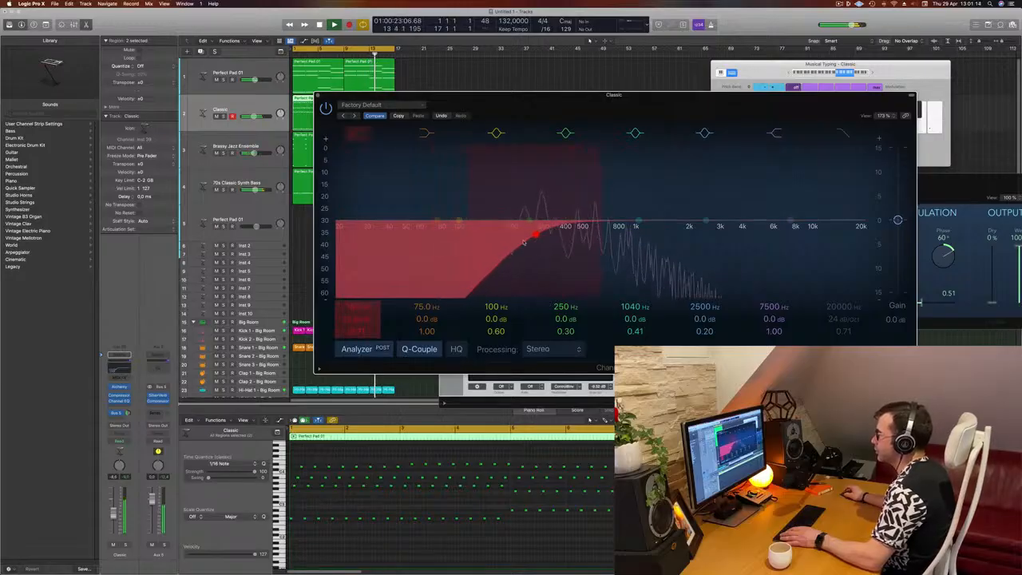
pyautogui.click(316, 96)
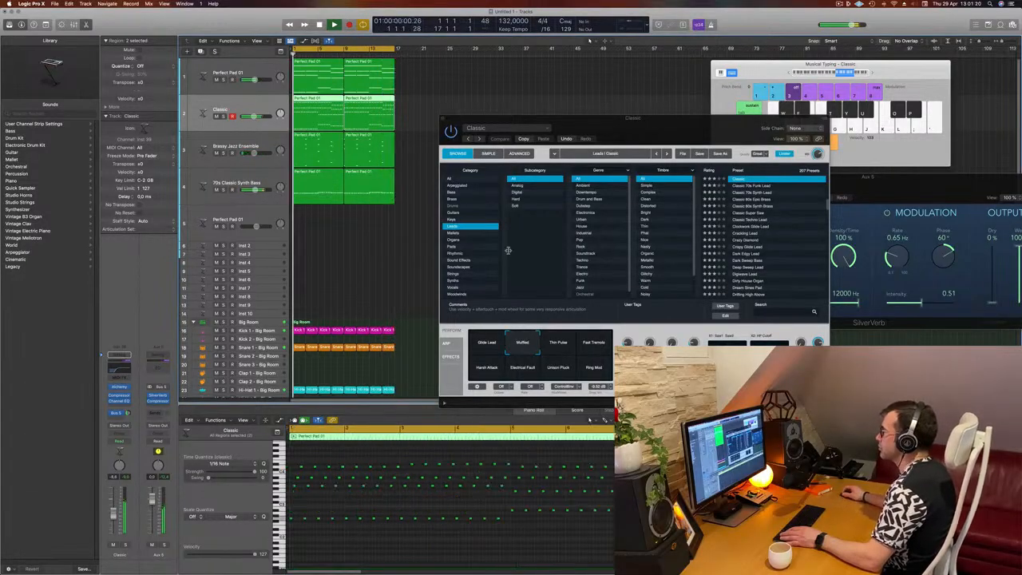
# Step: Play back the arrangement to hear the EQ change on the Classic track
pyautogui.moveTo(627, 134)
pyautogui.mouseDown()
pyautogui.moveTo(617, 133)
pyautogui.moveTo(631, 134)
pyautogui.mouseUp()
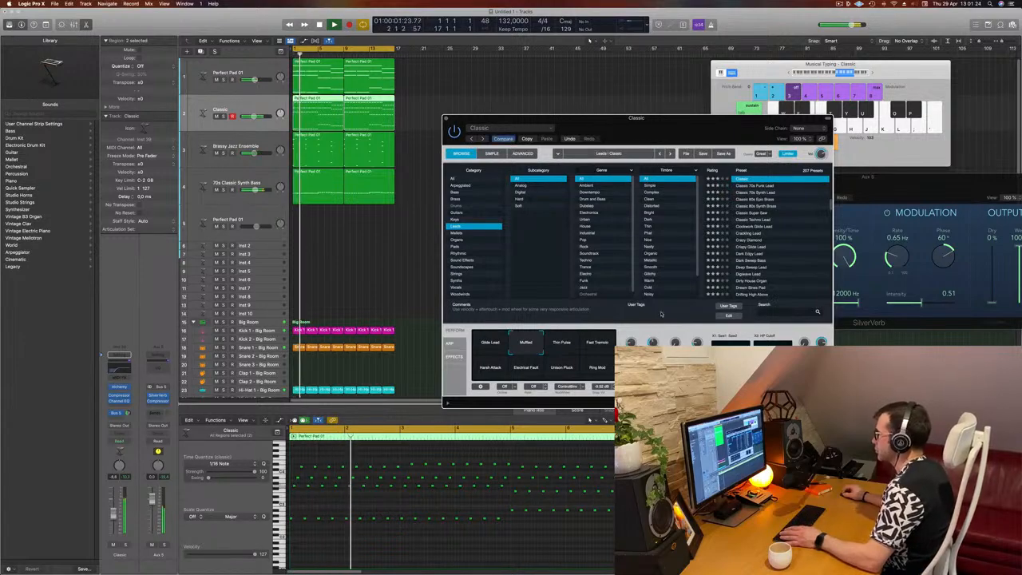
pyautogui.press('space')
pyautogui.press('space')
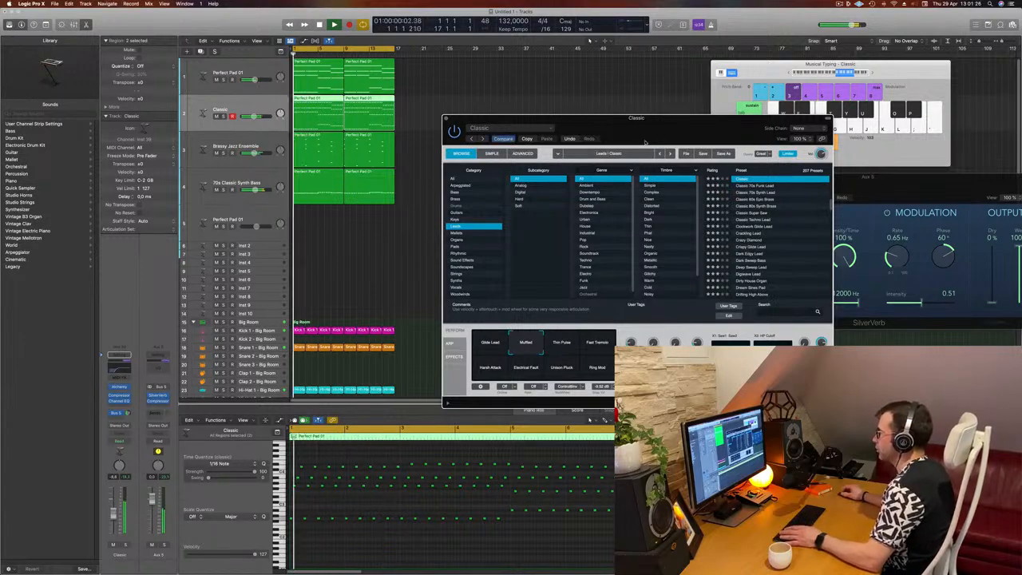
pyautogui.moveTo(666, 127); pyautogui.dragTo(723, 130)
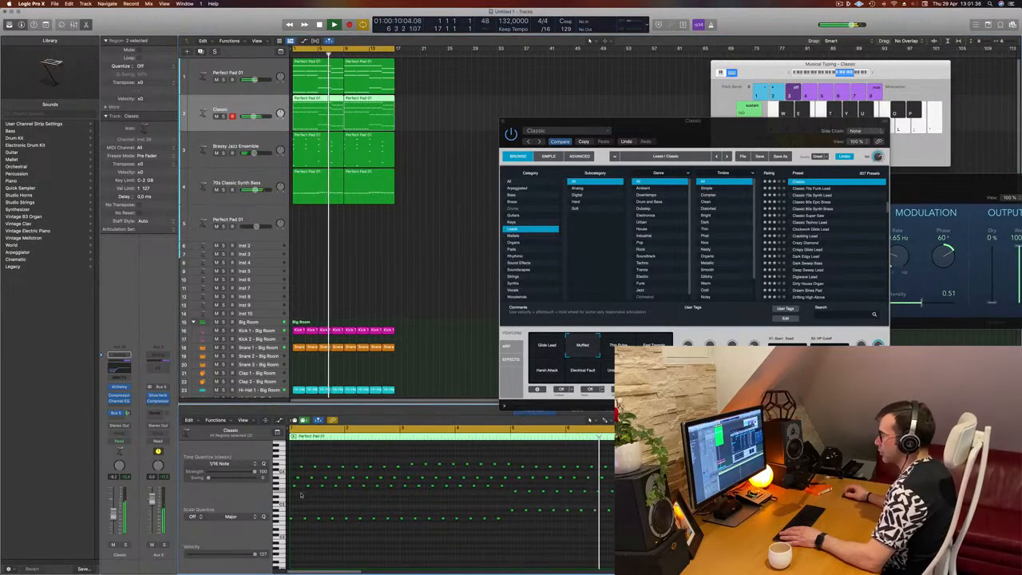
# Step: Try to adjust the first note of the lowest row in the Classic region, undoing the change
pyautogui.press('super+a')
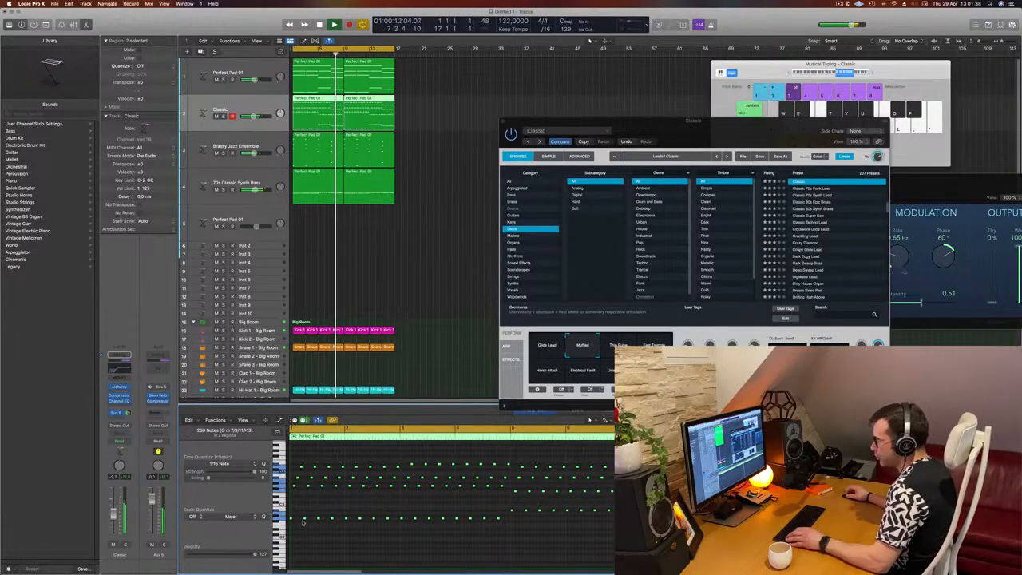
pyautogui.press('super+Right')
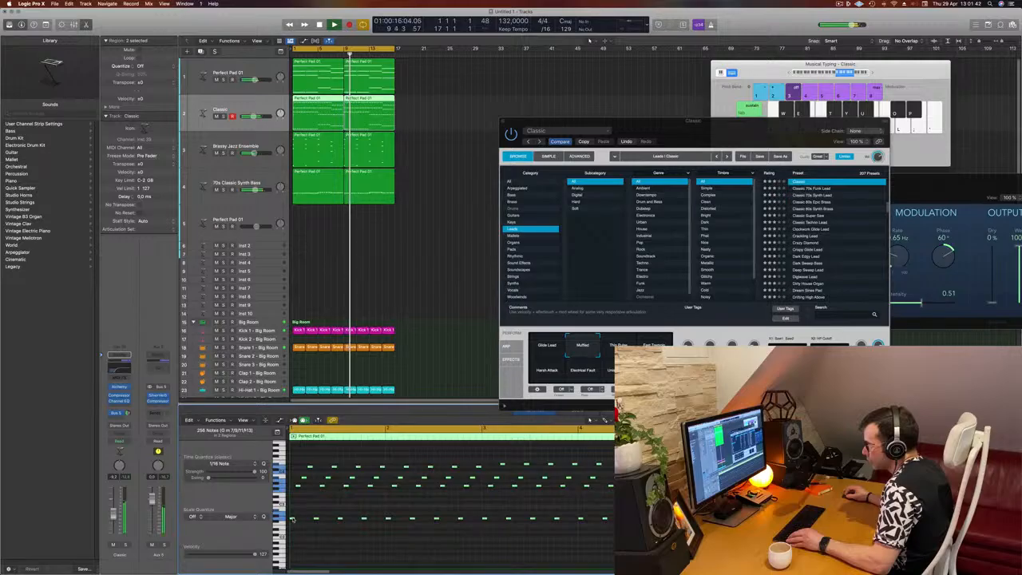
pyautogui.click(302, 522)
pyautogui.moveTo(302, 522); pyautogui.dragTo(304, 524)
pyautogui.press('super+z')
pyautogui.press('super+Left')
pyautogui.hscroll(-3, 305, 529)
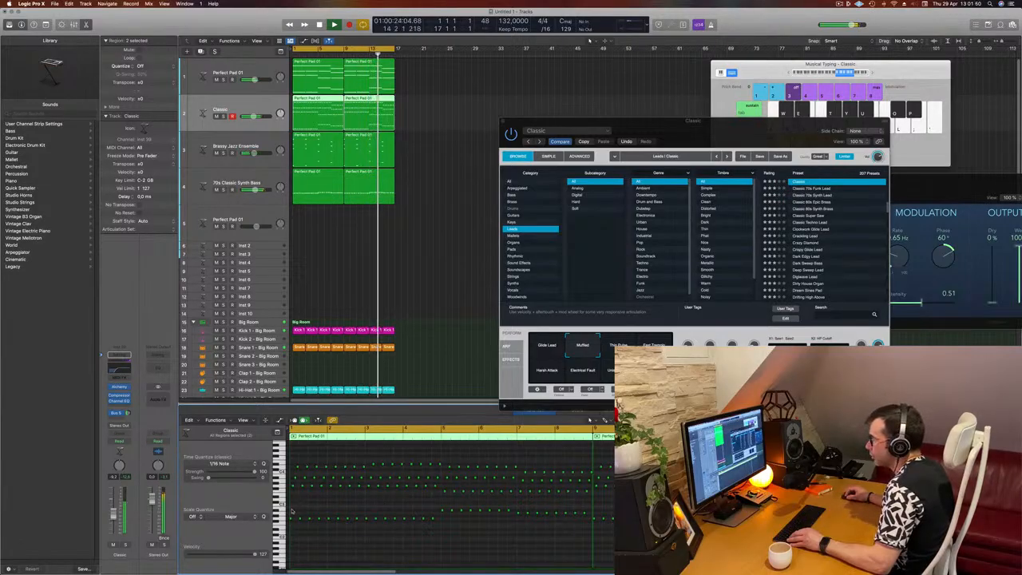
# Step: Select the Classic region's notes and nudge the first note of the lowest row
pyautogui.moveTo(291, 509); pyautogui.dragTo(898, 545)
pyautogui.hscroll(2, 359, 536)
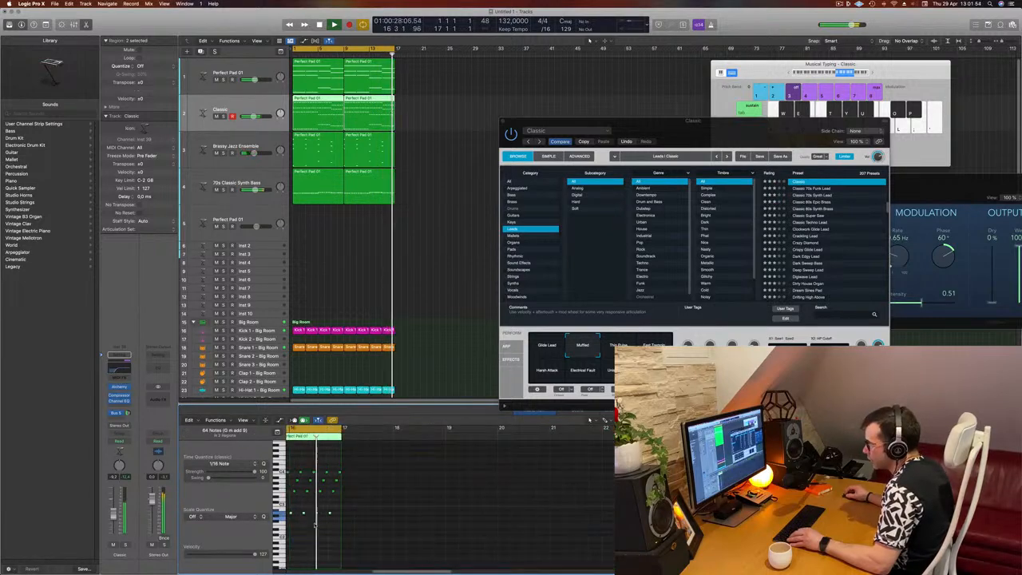
pyautogui.hscroll(-3, 317, 518)
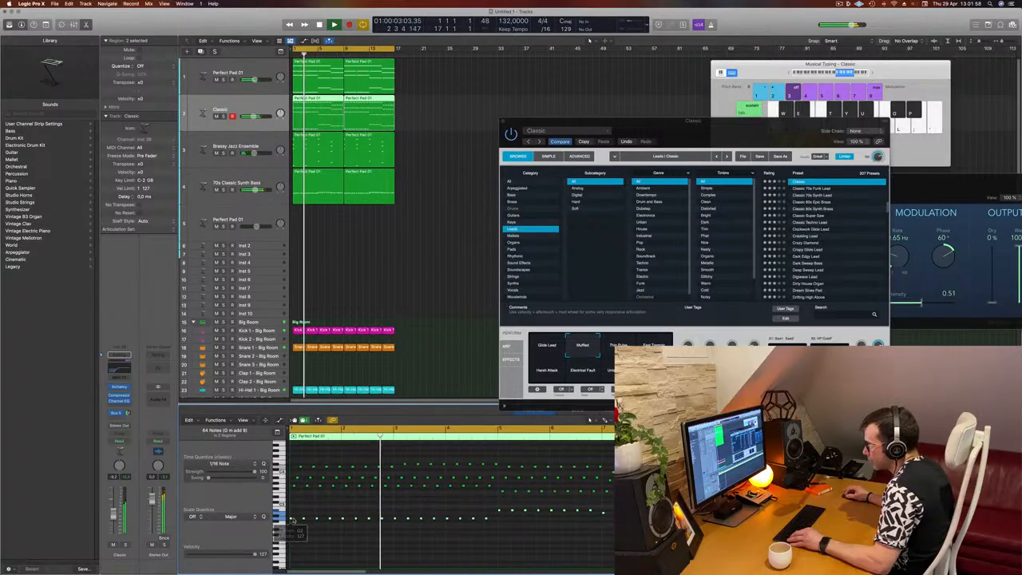
pyautogui.moveTo(294, 519); pyautogui.dragTo(298, 524)
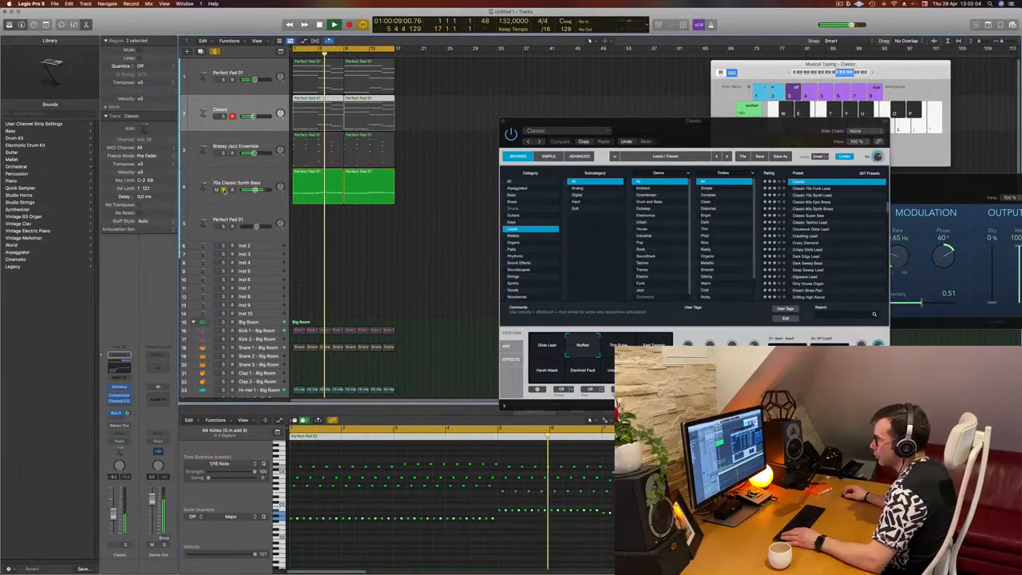
pyautogui.click(435, 190)
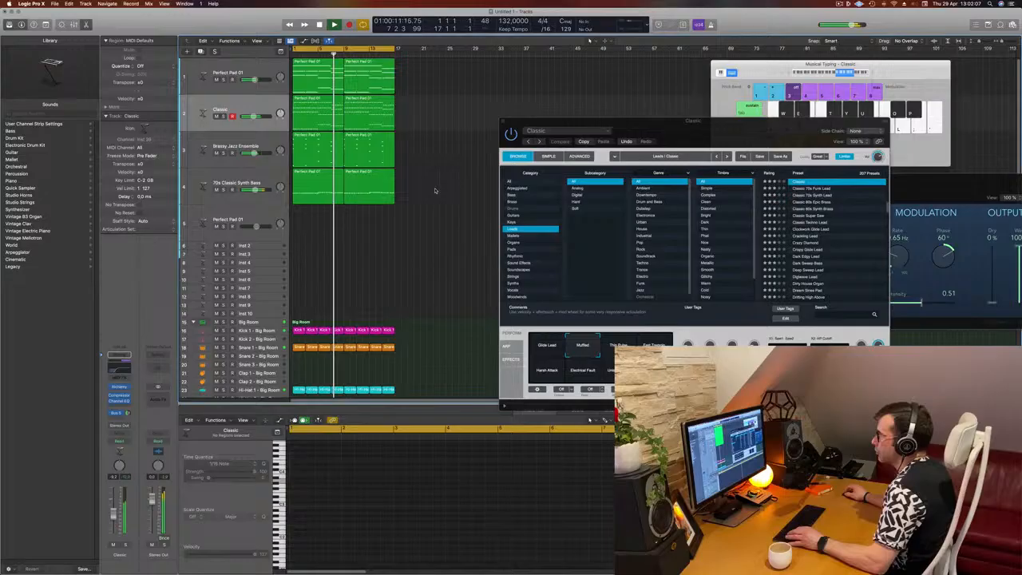
# Step: Inspect the notes of the bass, pad and Classic tracks in the piano roll
pyautogui.click(259, 179)
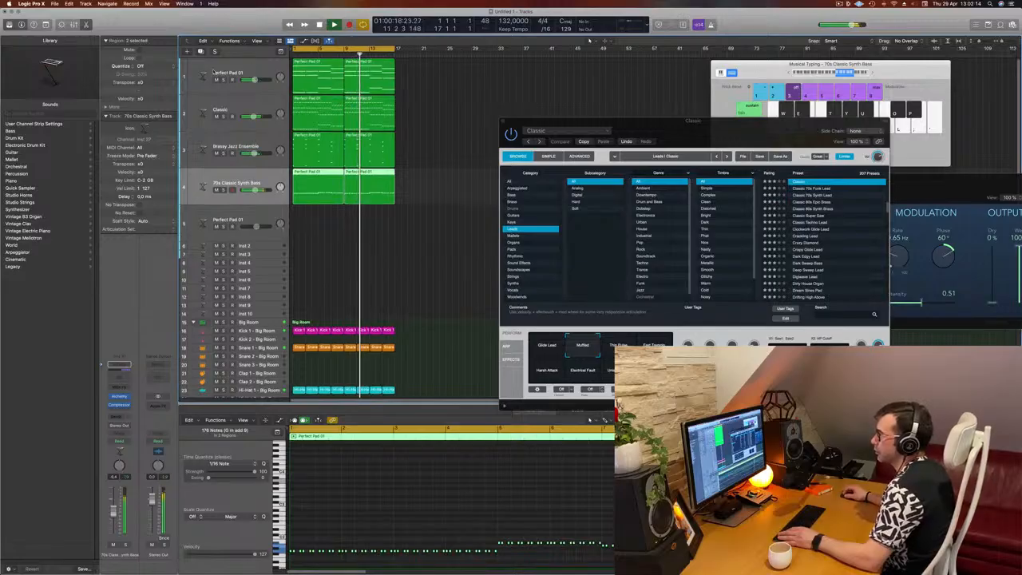
pyautogui.click(222, 92)
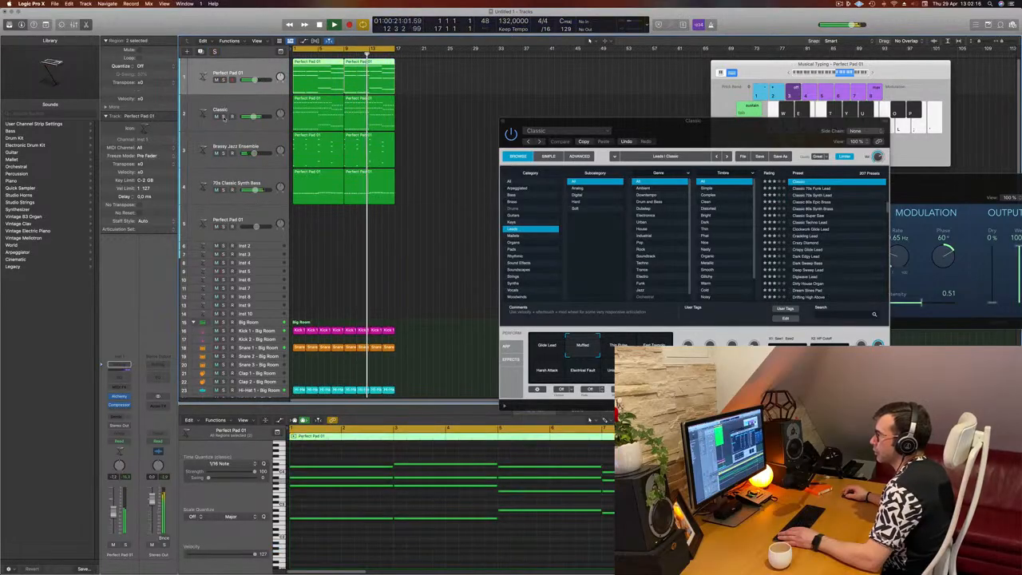
pyautogui.click(224, 190)
pyautogui.click(224, 190)
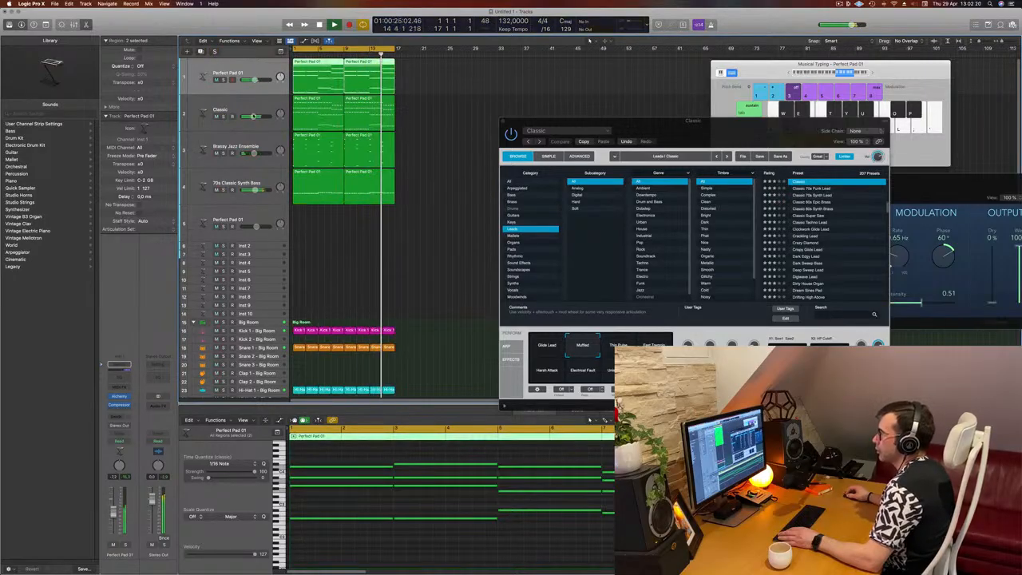
pyautogui.click(209, 120)
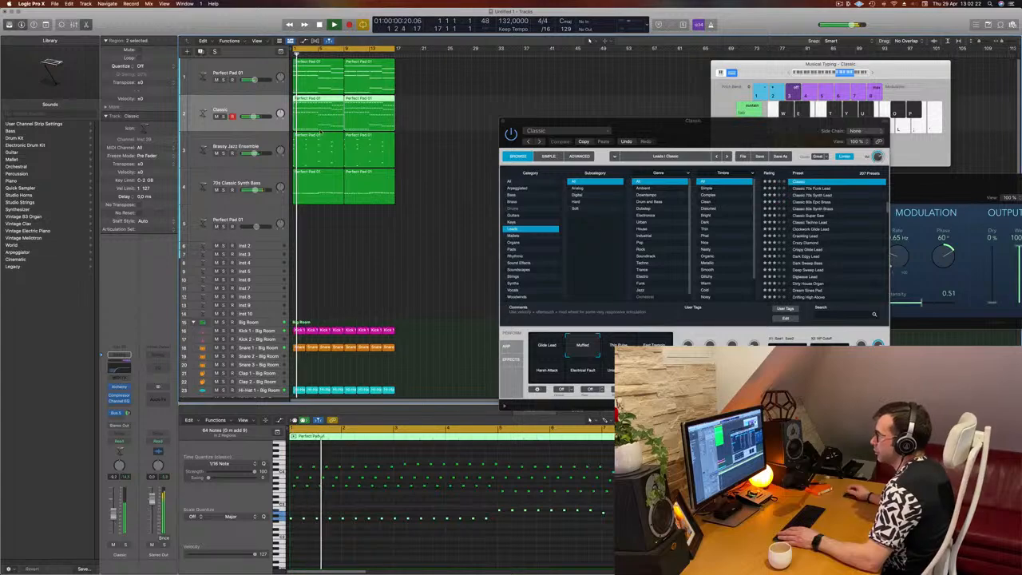
# Step: Duplicate the Classic track and copy its first region onto the new track
pyautogui.click(200, 51)
pyautogui.click(323, 110)
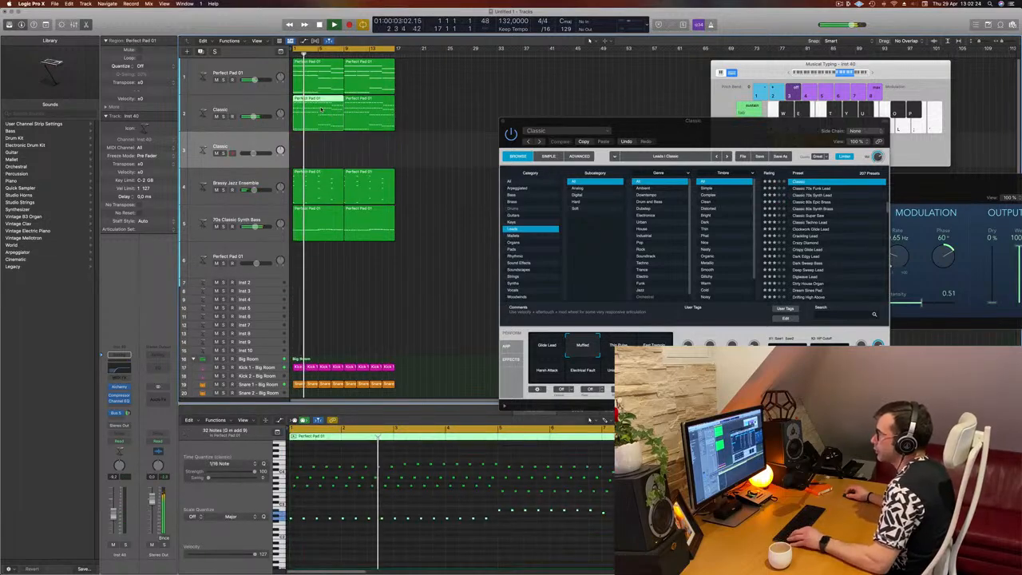
pyautogui.moveTo(323, 111); pyautogui.dragTo(321, 150)
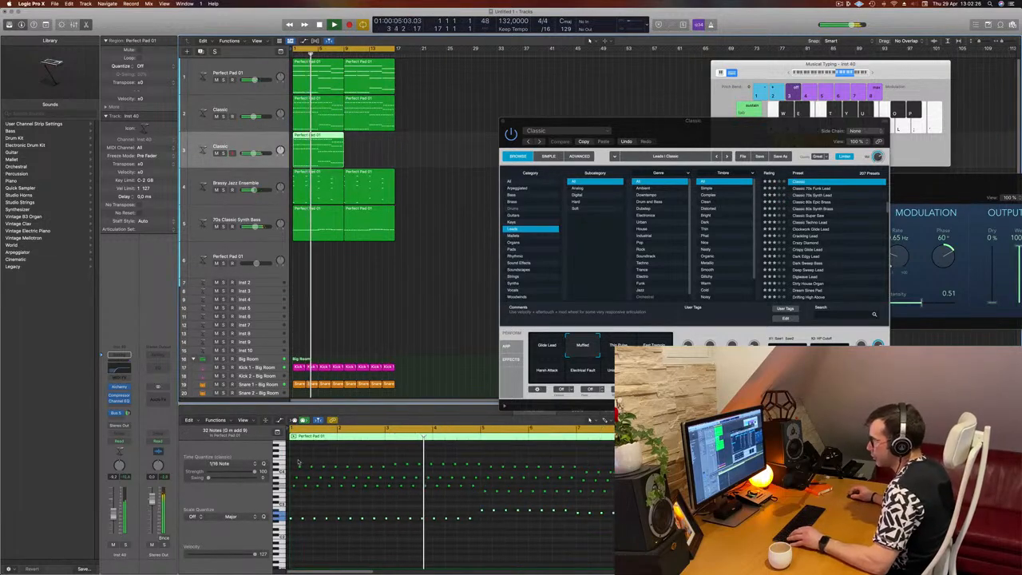
# Step: Delete the upper note rows in the copied region and lengthen the remaining low notes
pyautogui.moveTo(294, 458); pyautogui.dragTo(694, 500)
pyautogui.press('Delete')
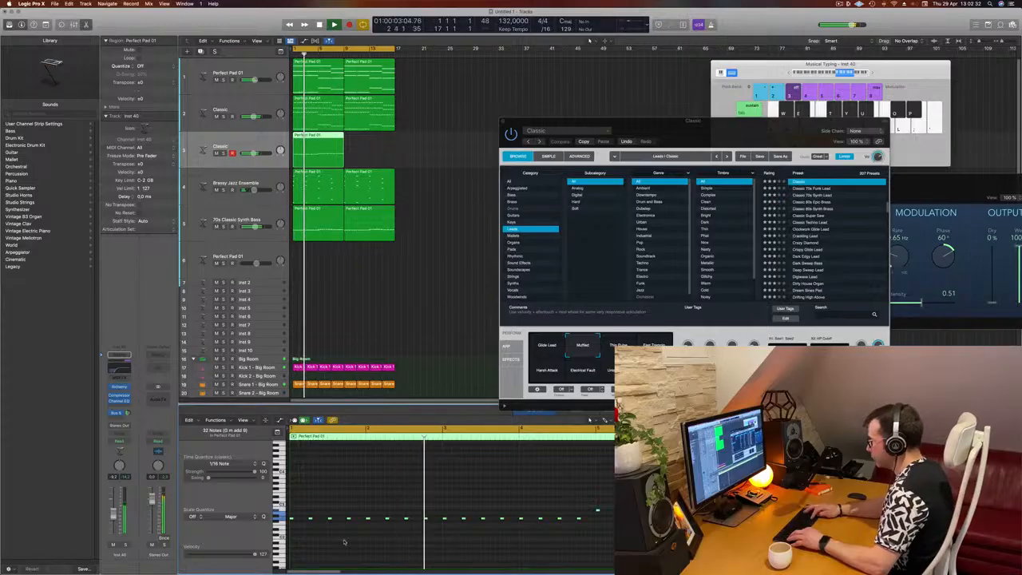
pyautogui.scroll(2, 344, 542)
pyautogui.scroll(-4, 344, 541)
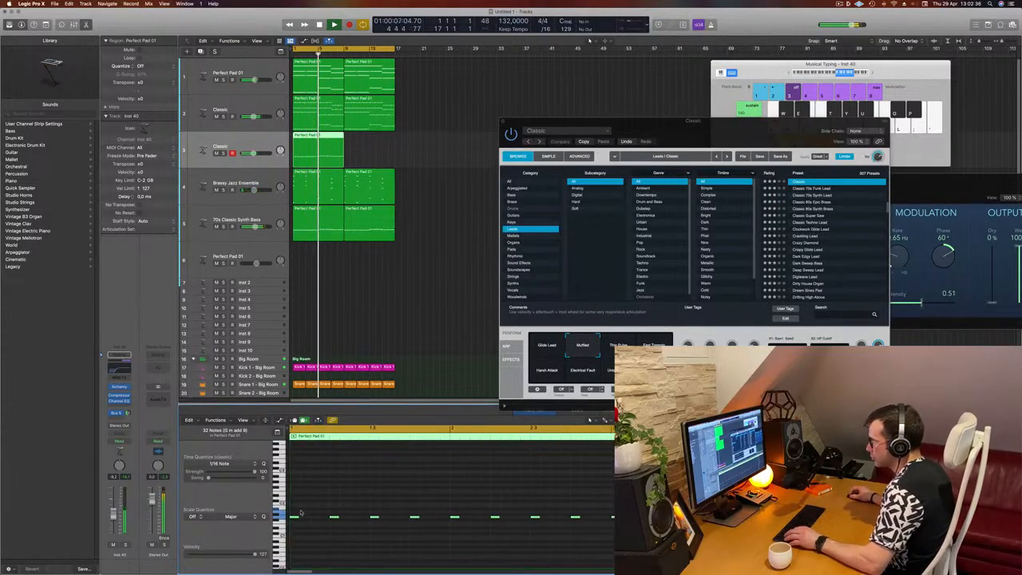
pyautogui.moveTo(294, 518); pyautogui.dragTo(314, 518)
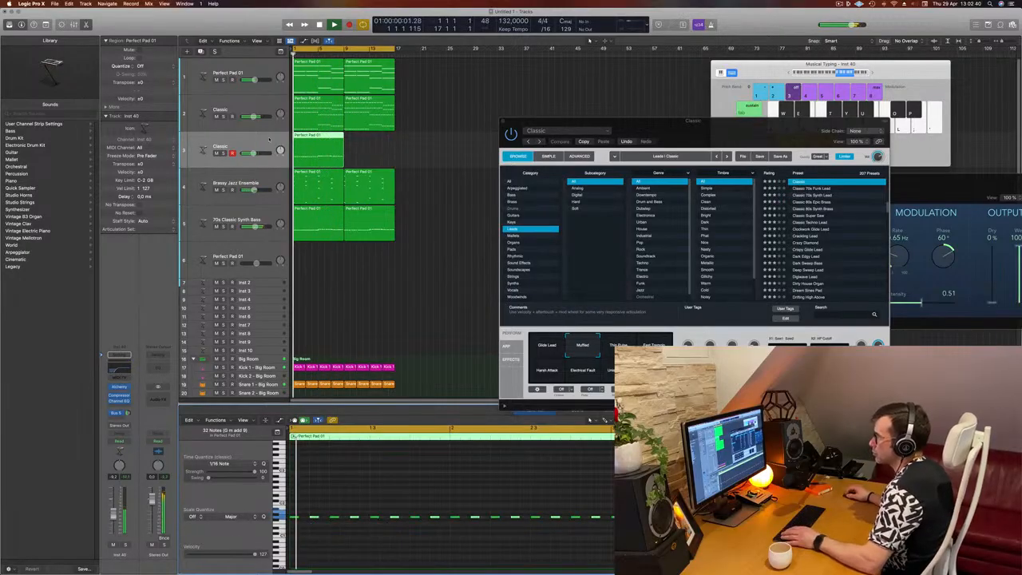
# Step: Lower the new track's Channel EQ low-cut frequency to 58 Hz
pyautogui.press('space')
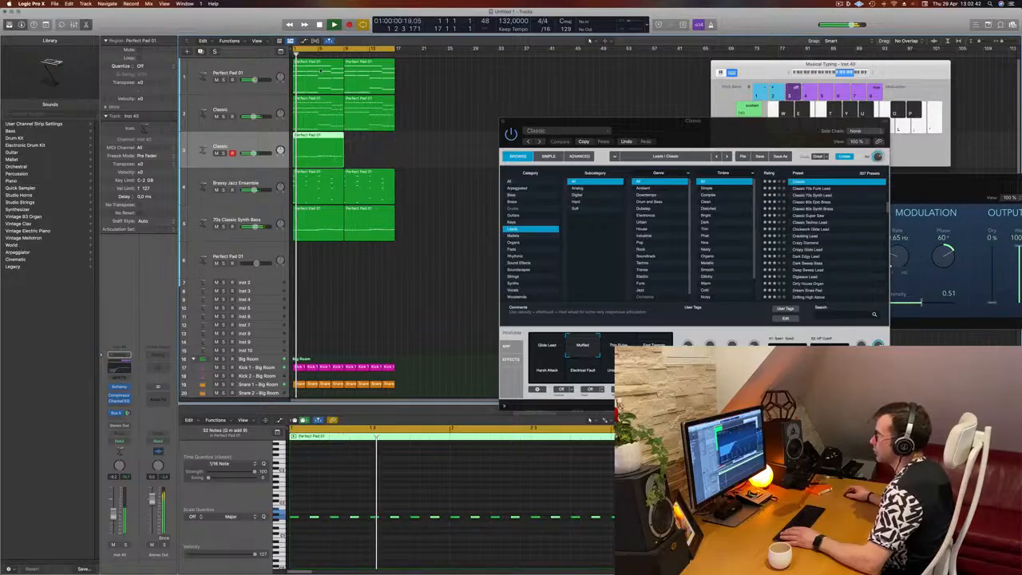
pyautogui.click(118, 368)
pyautogui.moveTo(518, 240); pyautogui.dragTo(418, 240)
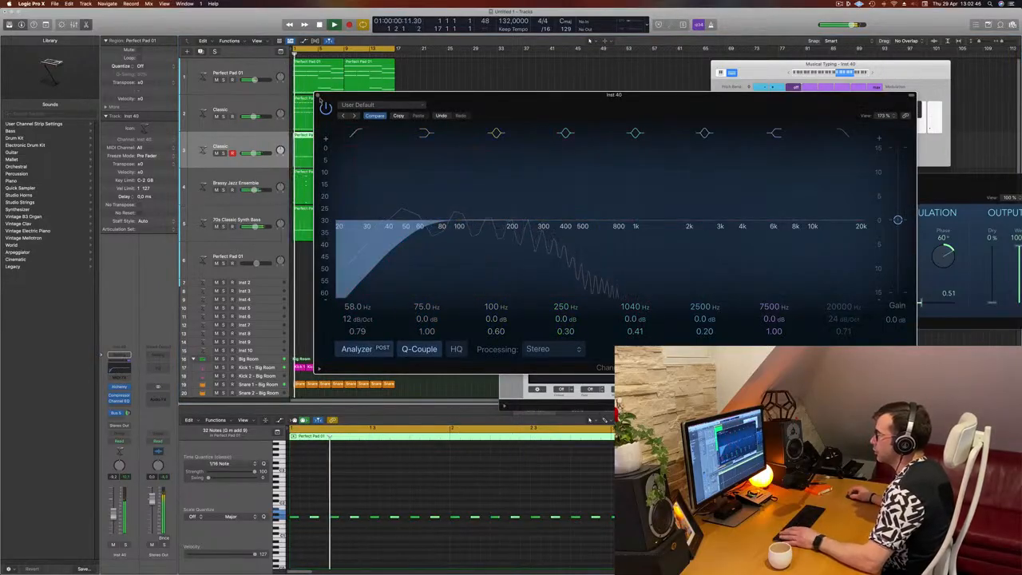
pyautogui.click(317, 95)
# Step: Open the Alchemy instrument window on the duplicated track while playback runs
pyautogui.press('space')
pyautogui.press('space')
pyautogui.click(125, 544)
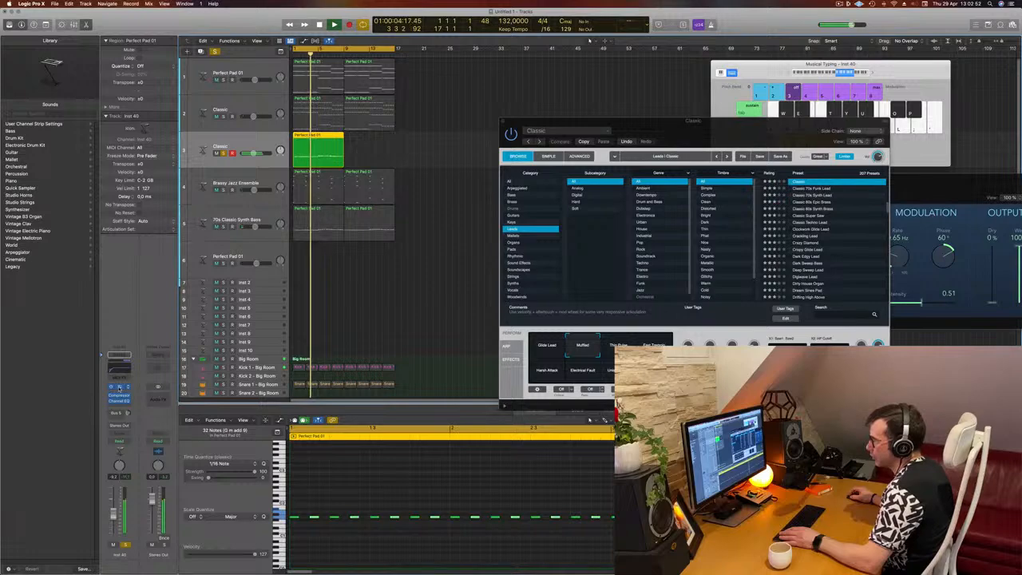
pyautogui.click(118, 389)
pyautogui.moveTo(590, 112); pyautogui.dragTo(644, 111)
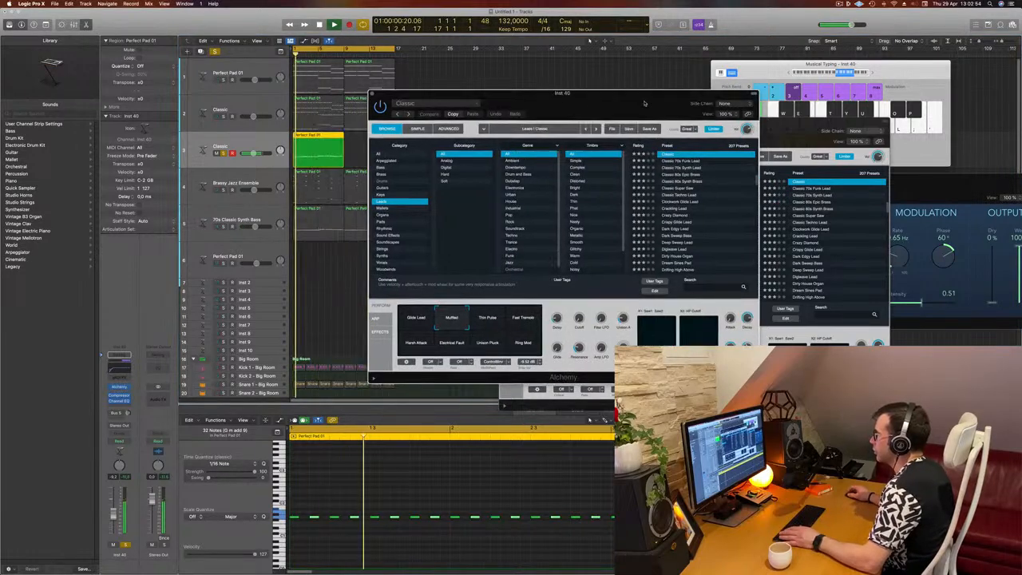
# Step: Load the Classic 70s Funk Lead preset and audition several of its performance variations
pyautogui.press('Down')
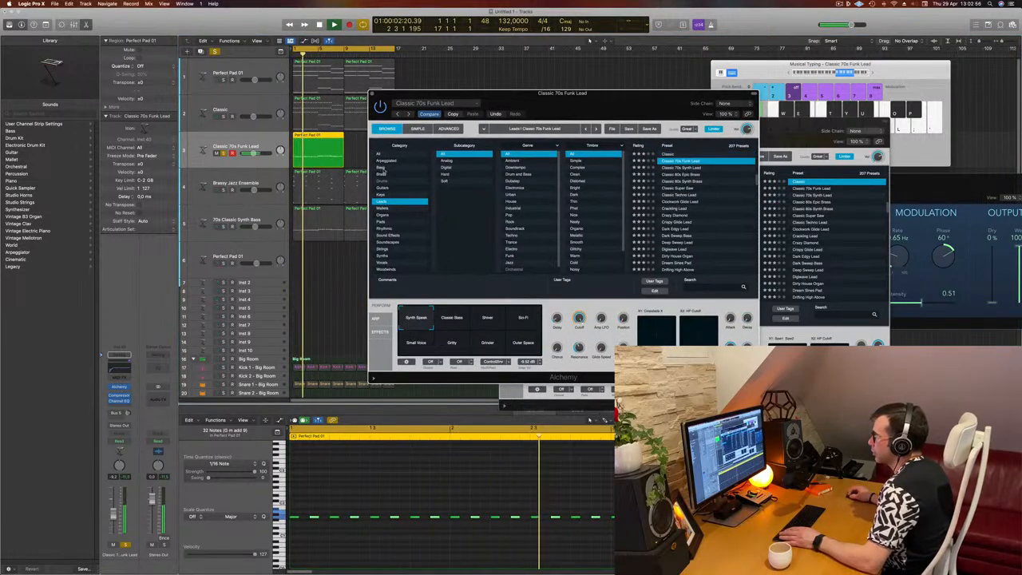
pyautogui.moveTo(553, 99); pyautogui.dragTo(598, 95)
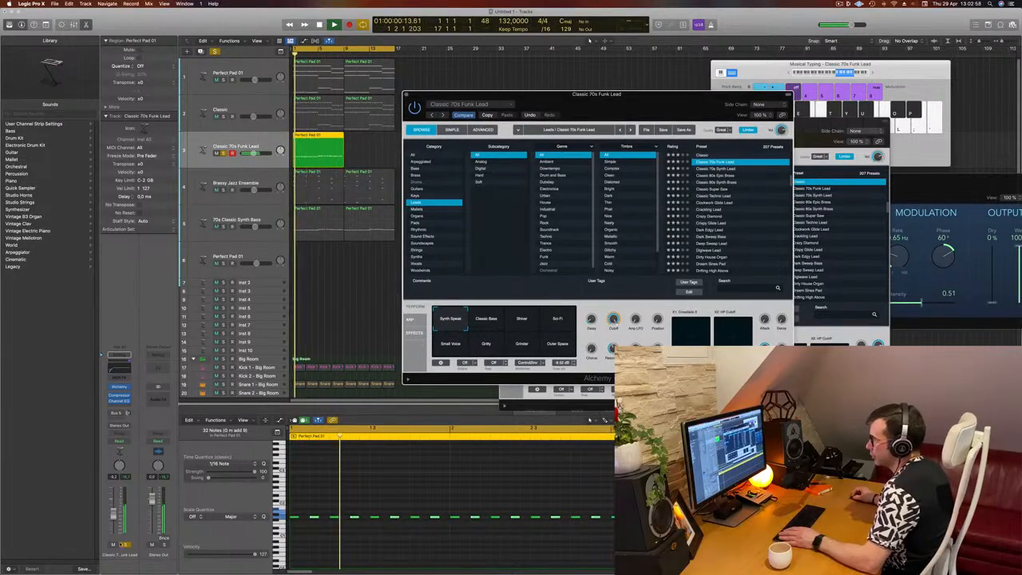
pyautogui.click(126, 545)
pyautogui.press('Return')
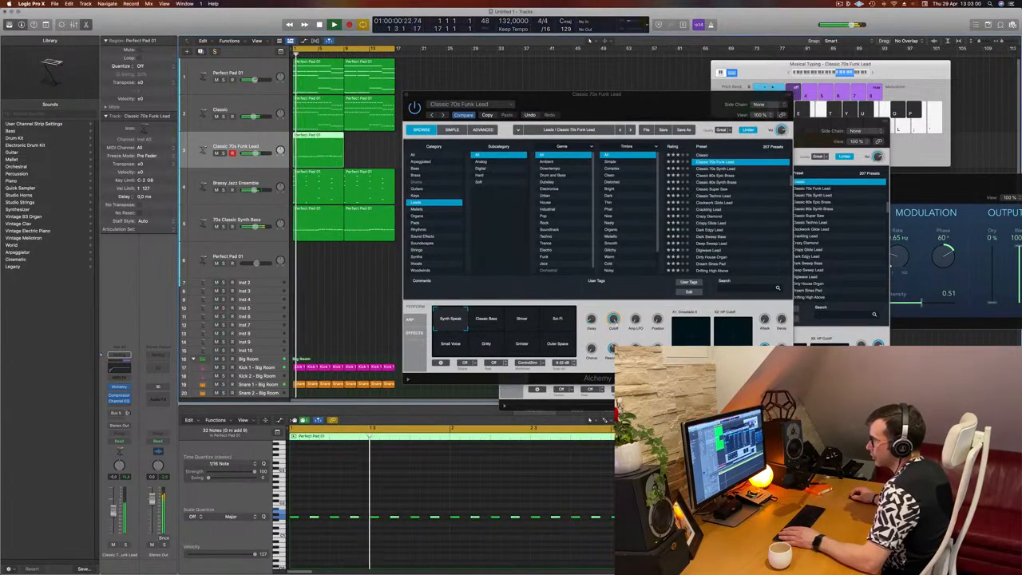
pyautogui.click(494, 322)
pyautogui.click(522, 322)
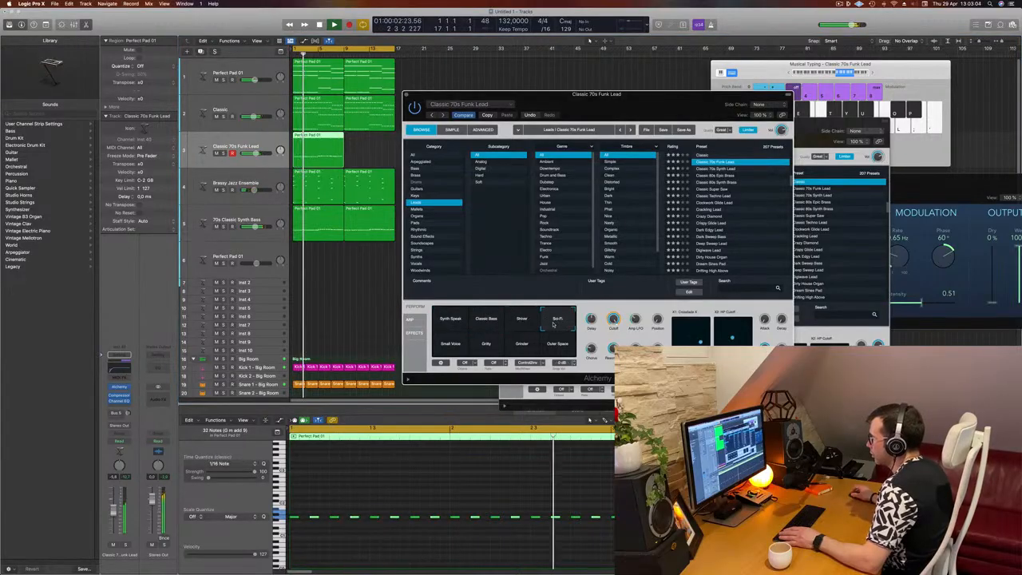
pyautogui.click(551, 351)
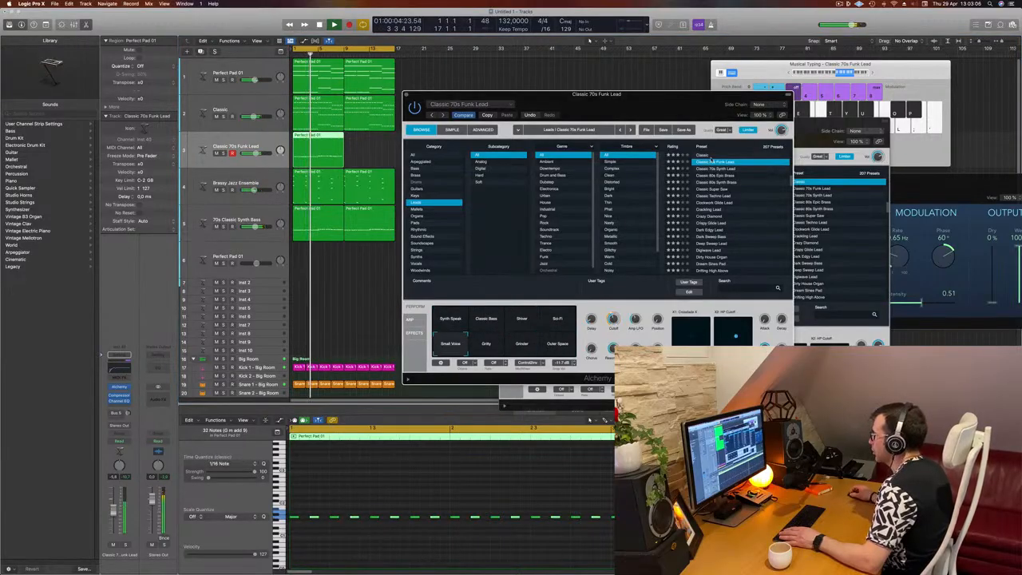
# Step: Search the Alchemy presets for "acid", load Titanic Elevations and audition its performance variations
pyautogui.write('acid')
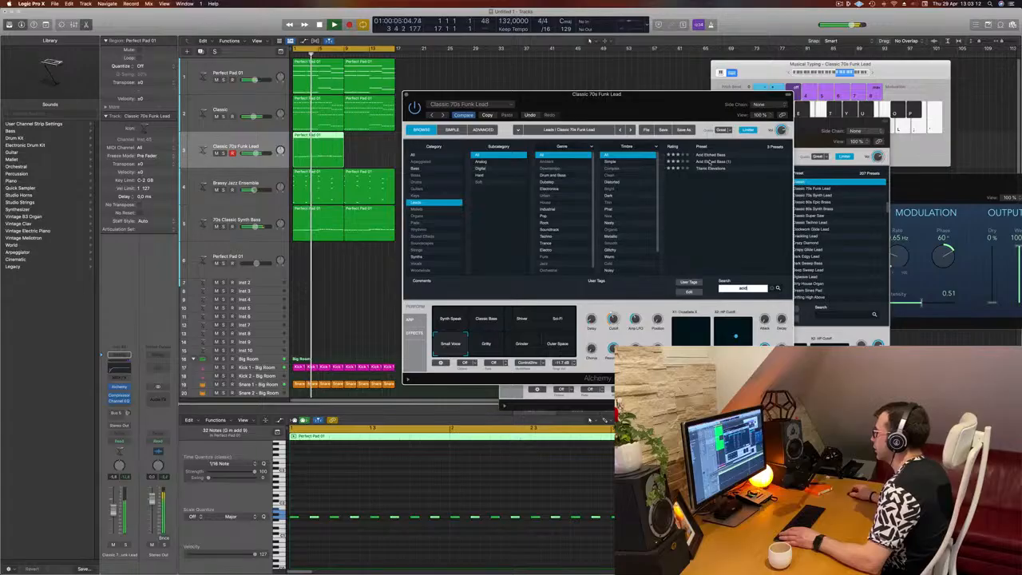
pyautogui.click(708, 156)
pyautogui.click(706, 169)
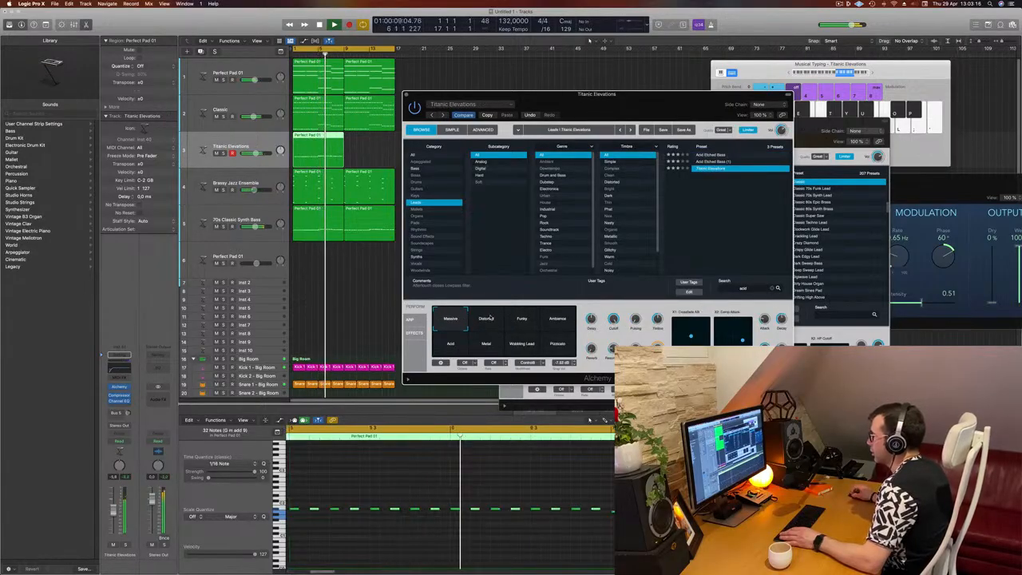
pyautogui.click(491, 321)
pyautogui.click(531, 322)
pyautogui.click(556, 322)
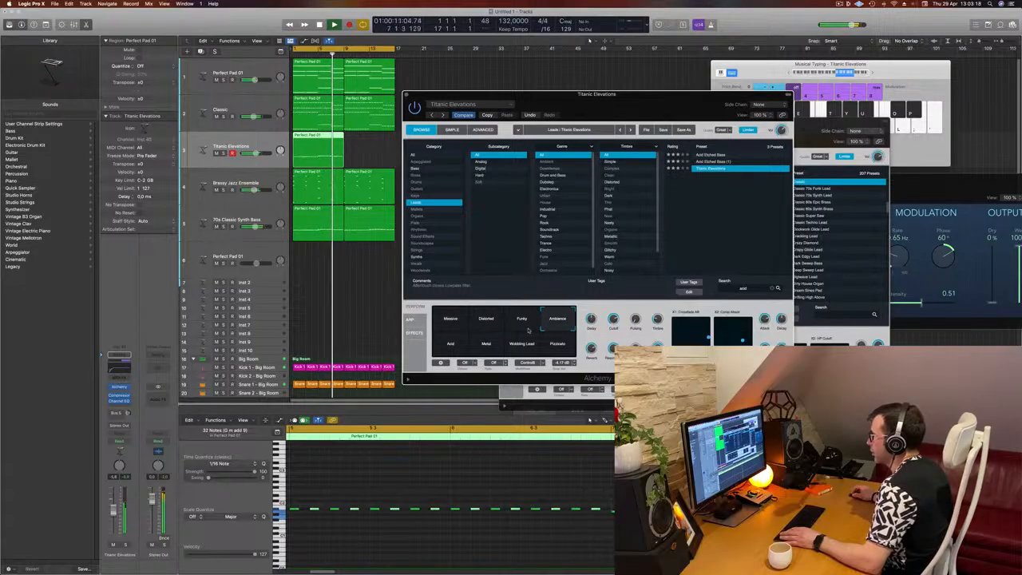
# Step: Load the Acid Etched Bass preset and audition several of its performance variations
pyautogui.click(717, 155)
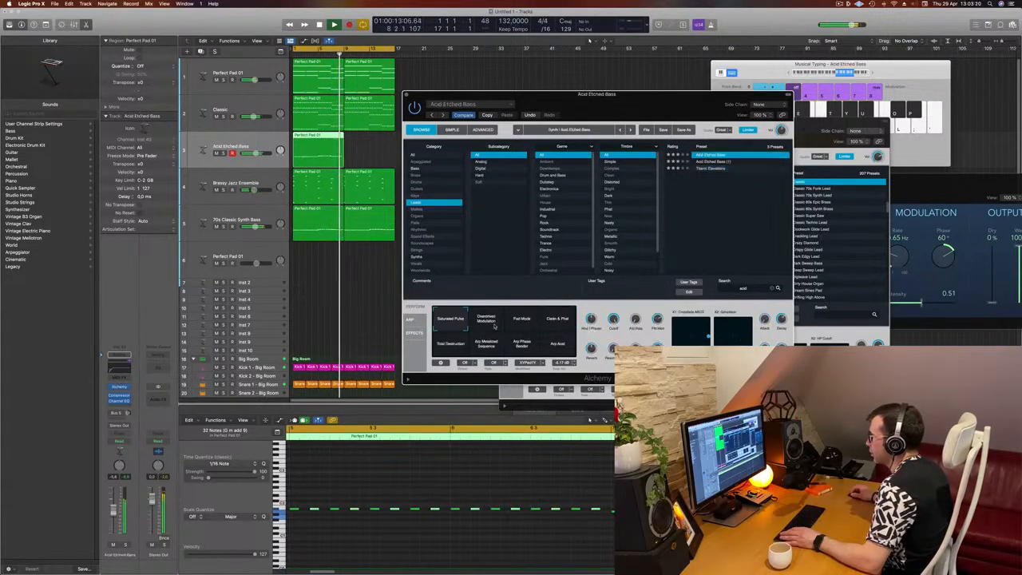
pyautogui.click(541, 324)
pyautogui.click(552, 323)
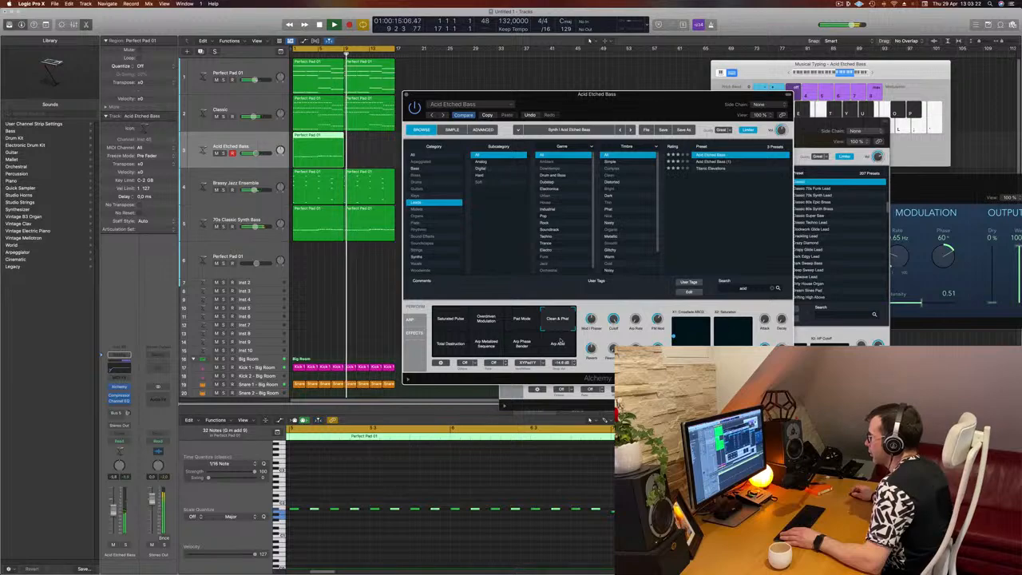
pyautogui.click(560, 351)
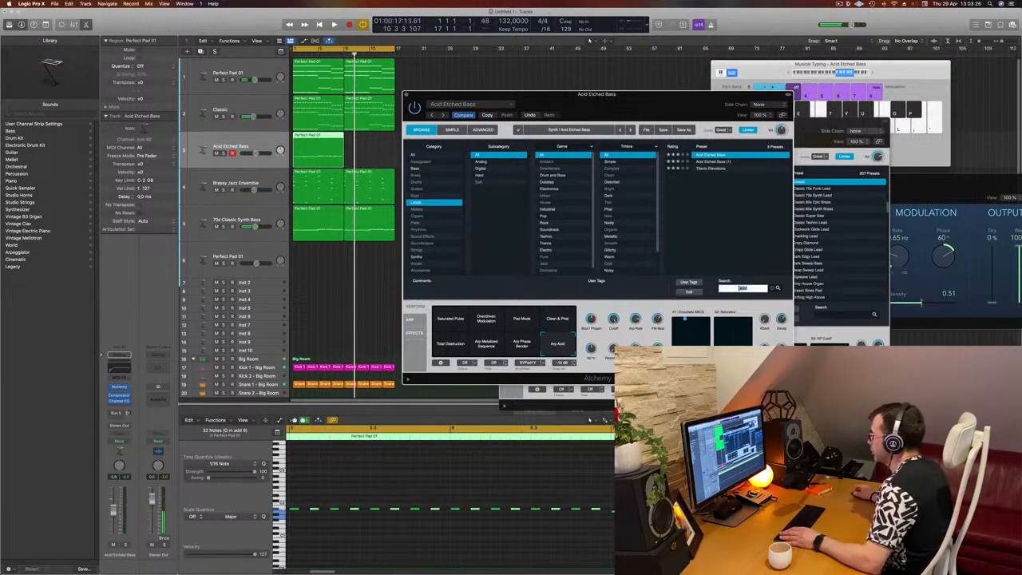
# Step: Search the Alchemy presets for "classic" and scroll through the matching presets
pyautogui.write('classi')
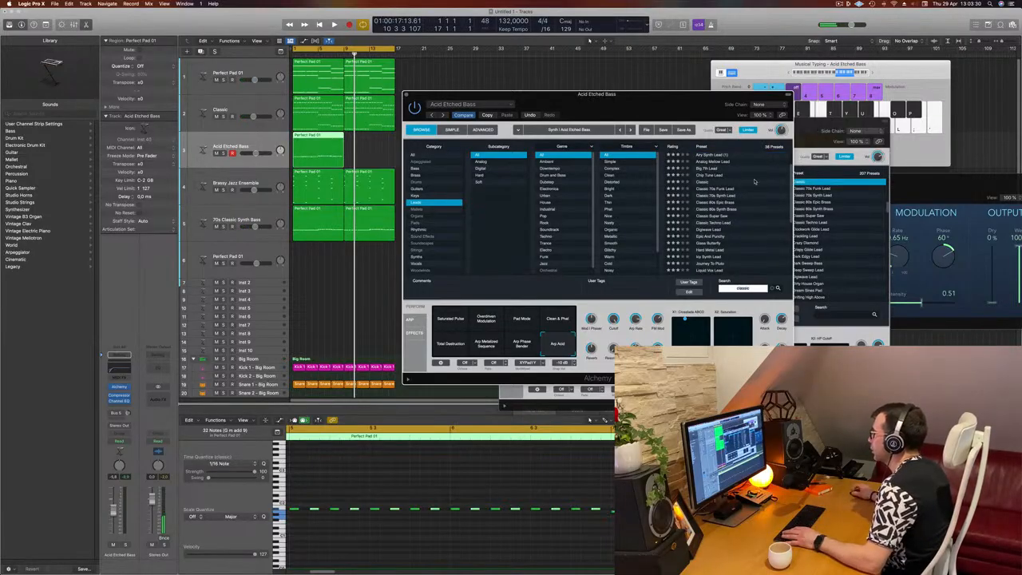
pyautogui.scroll(-2, 754, 181)
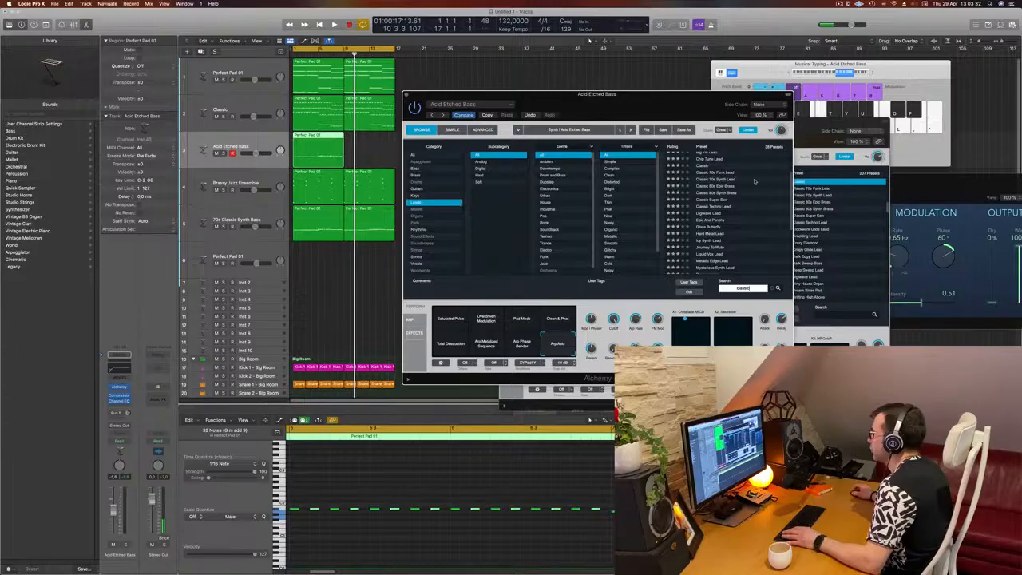
pyautogui.scroll(-10, 754, 182)
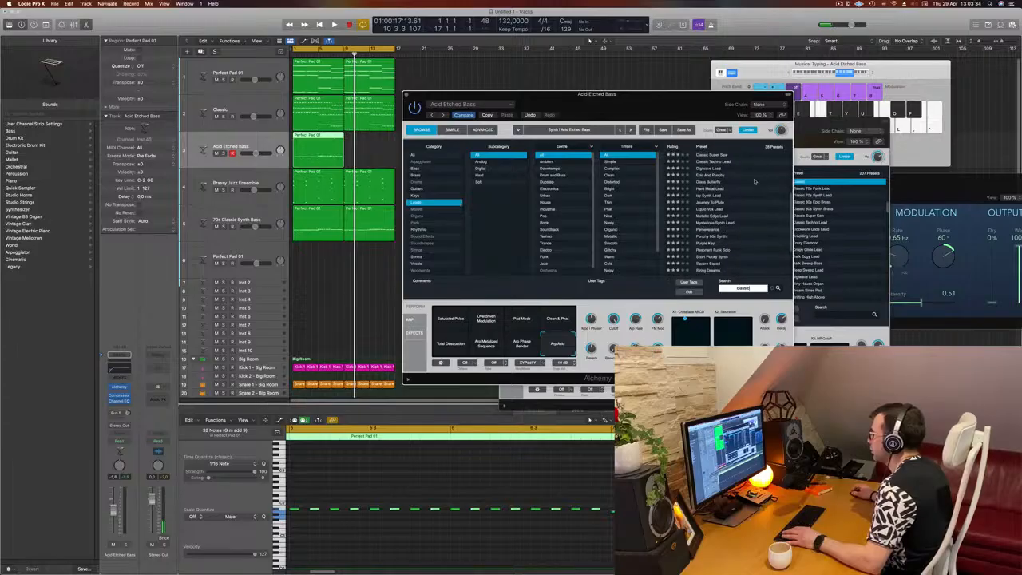
pyautogui.write('ic')
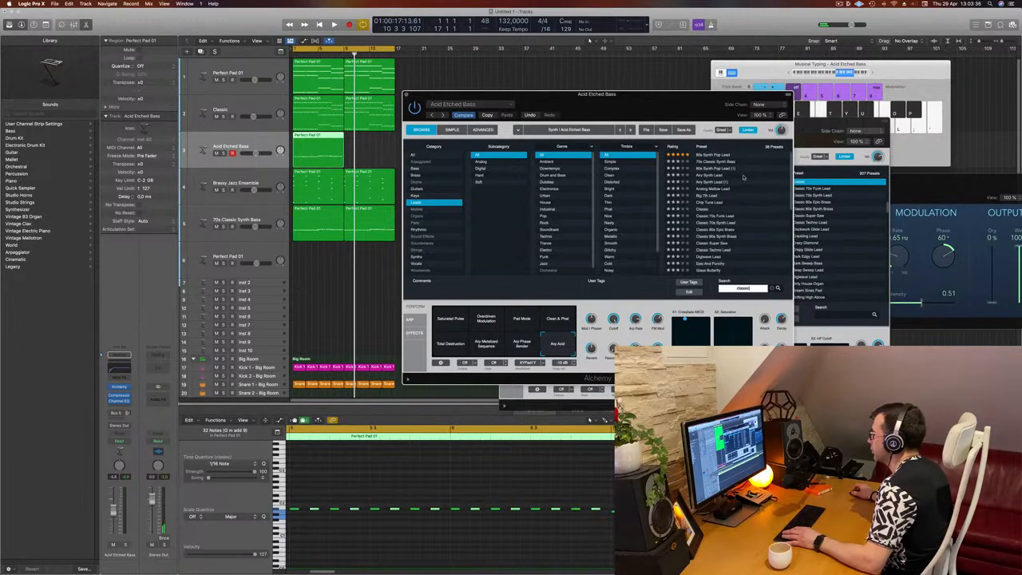
# Step: Audition the listed lead presets one after another during playback and load the Square Squad preset
pyautogui.click(713, 168)
pyautogui.press('space')
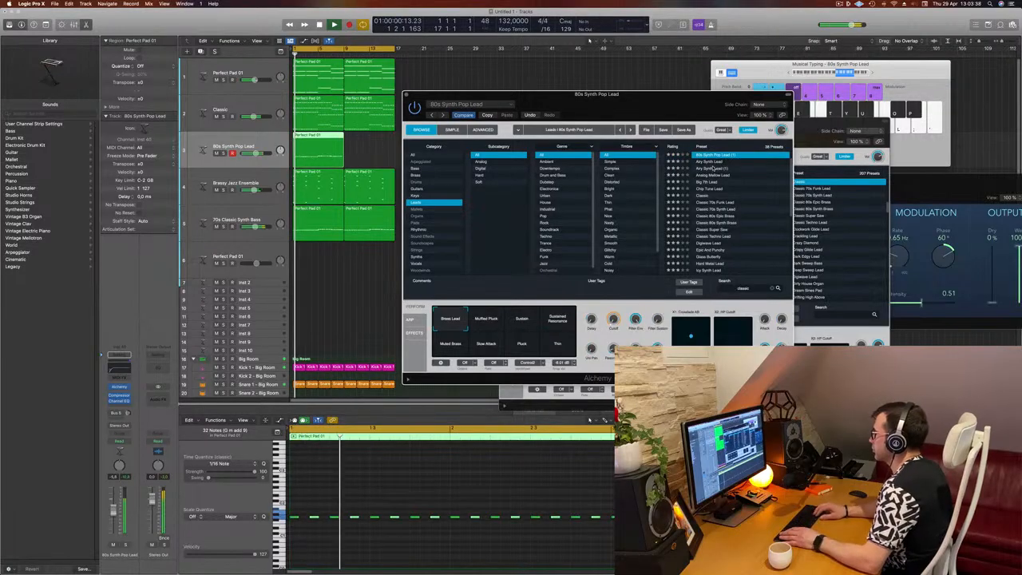
pyautogui.click(714, 169)
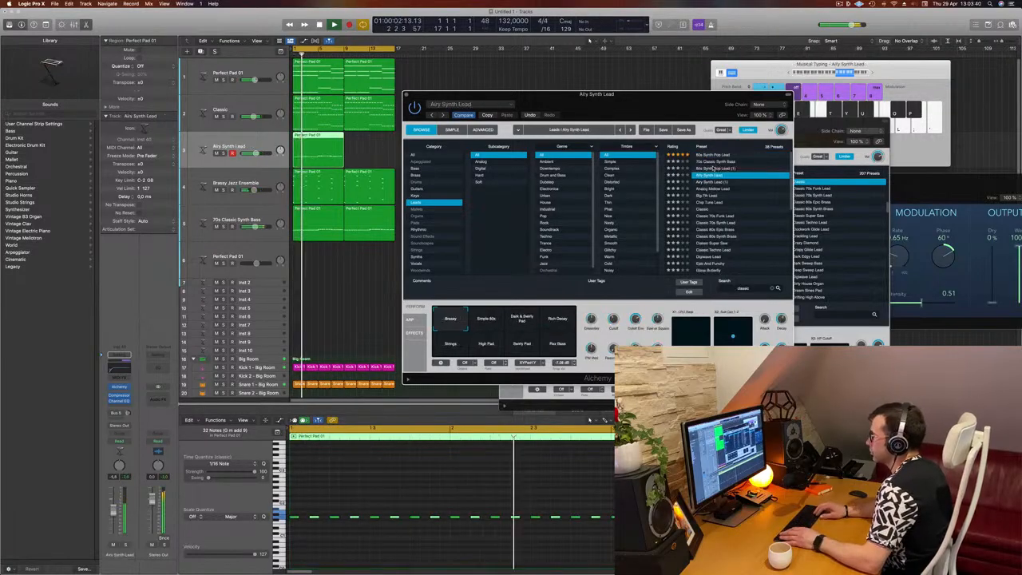
pyautogui.press('Down')
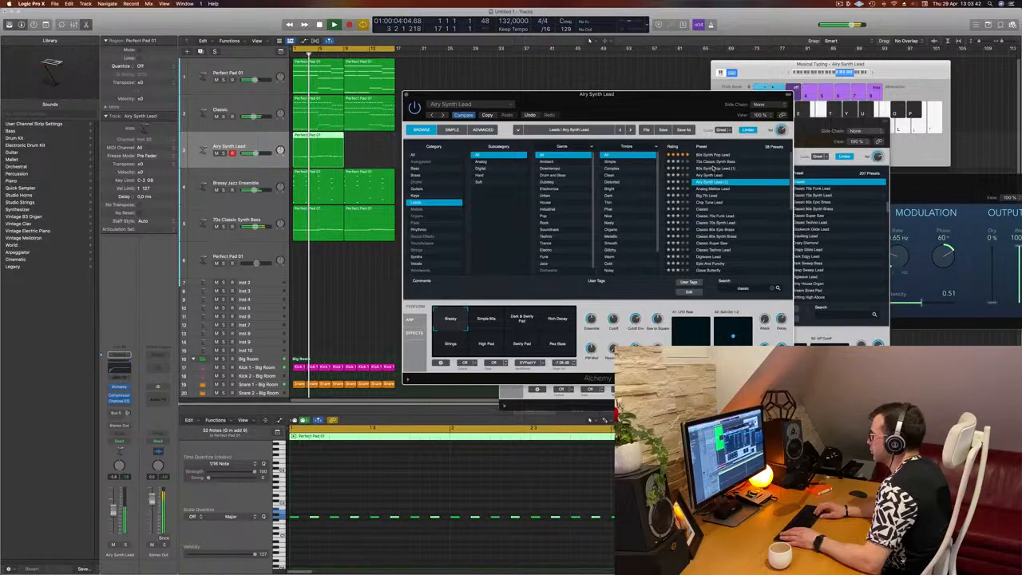
pyautogui.press('Down')
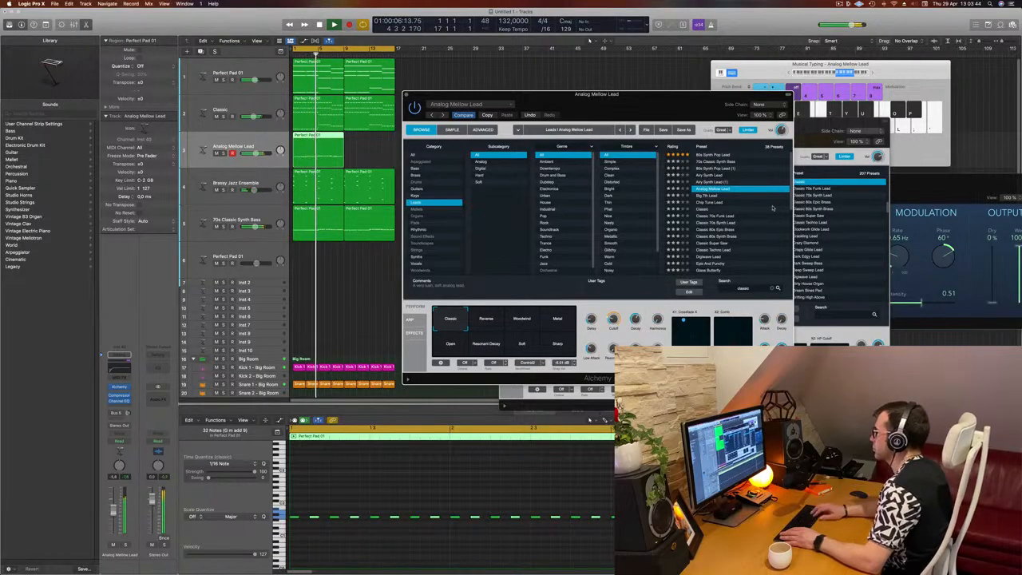
pyautogui.press('Down')
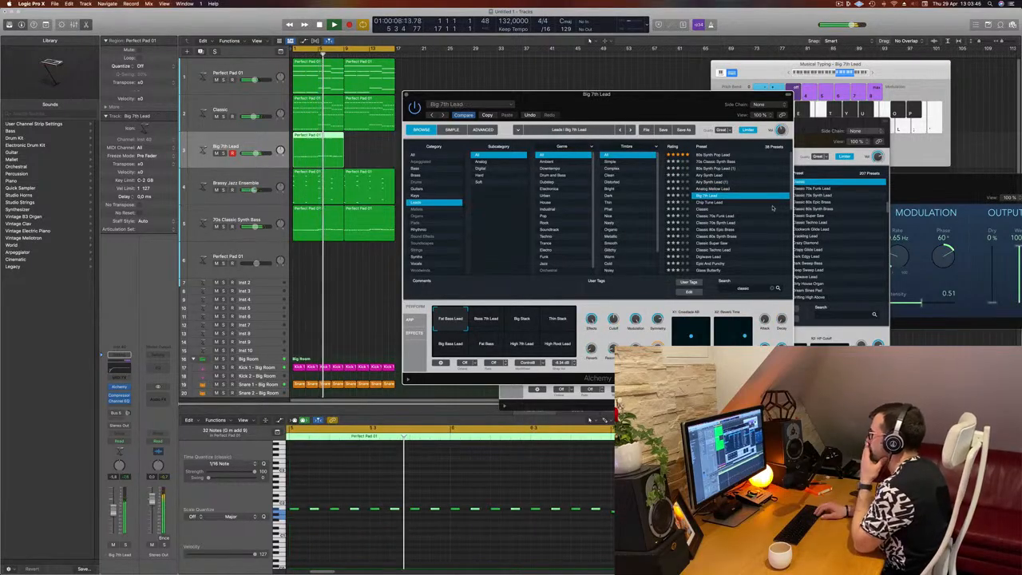
pyautogui.press('Down')
pyautogui.press('Down')
pyautogui.press('Down')
pyautogui.press('Down')
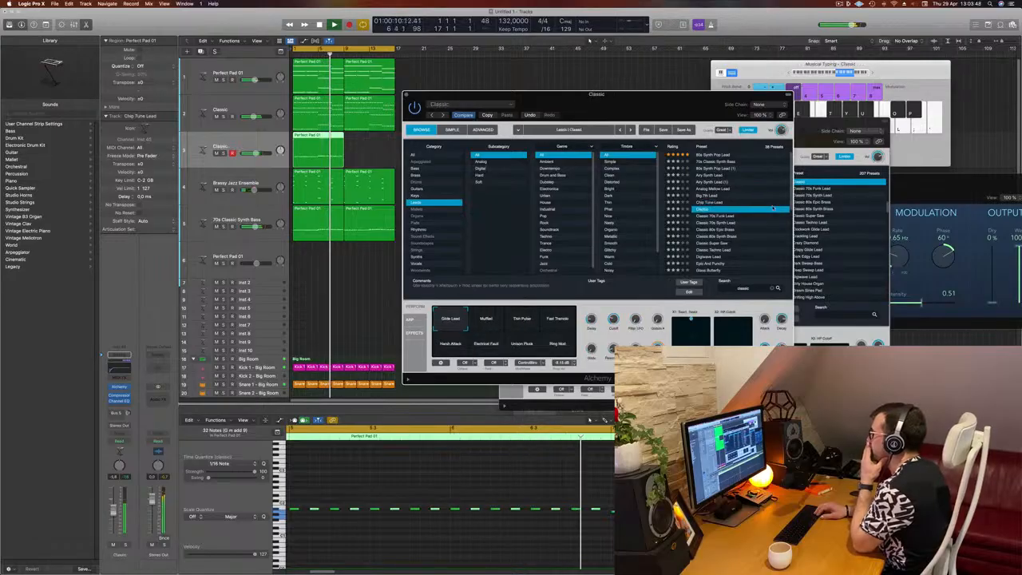
pyautogui.press('Down')
pyautogui.press('Down')
pyautogui.press('Down')
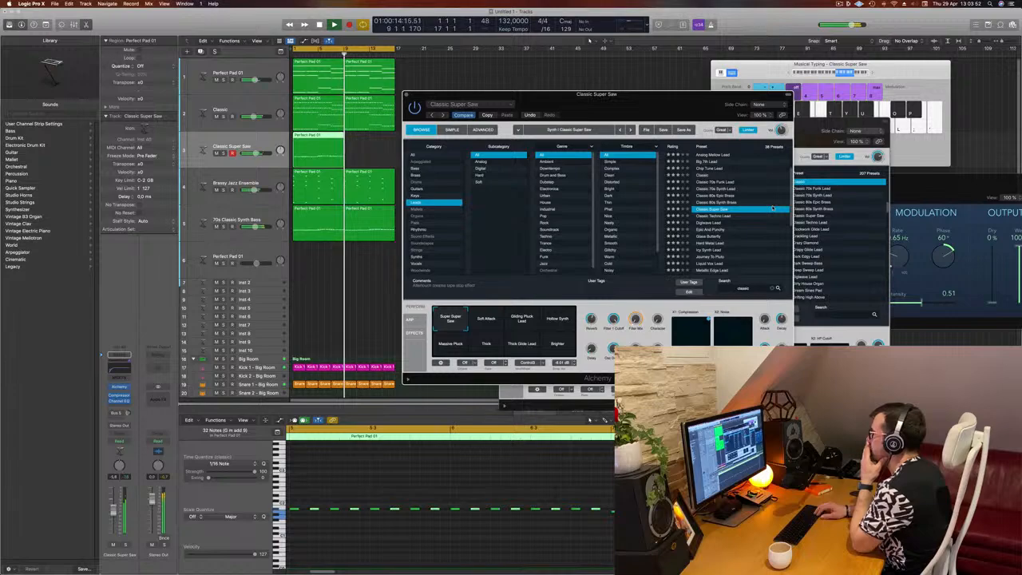
pyautogui.press('Down')
pyautogui.press('Down')
pyautogui.press('Down')
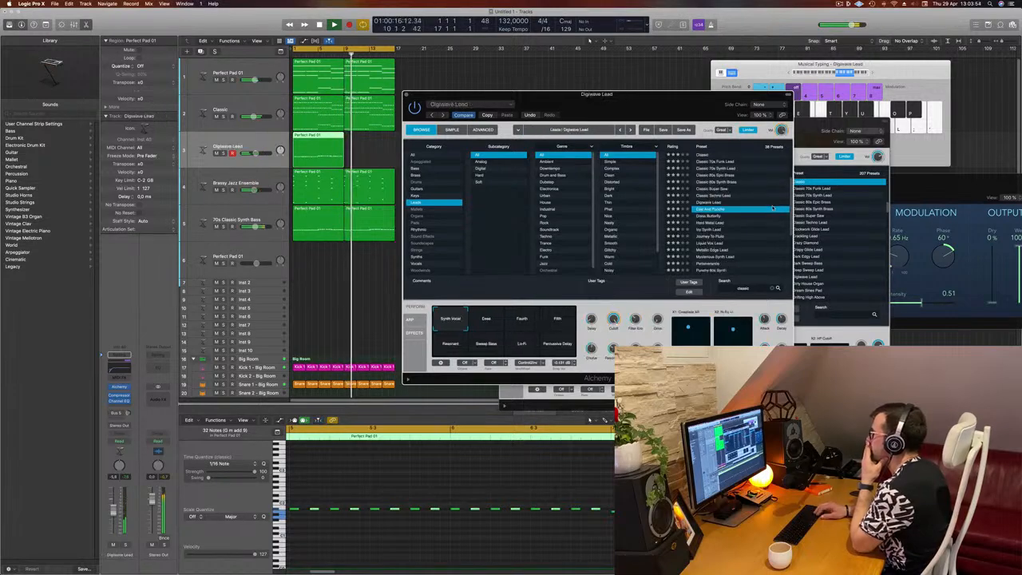
pyautogui.press('Down')
pyautogui.press('Down')
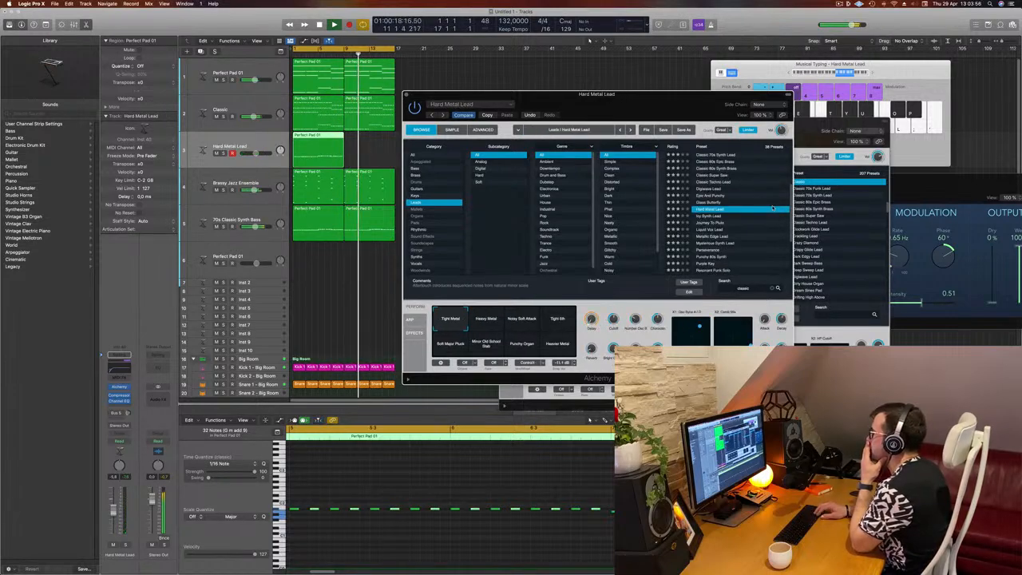
pyautogui.press('Down')
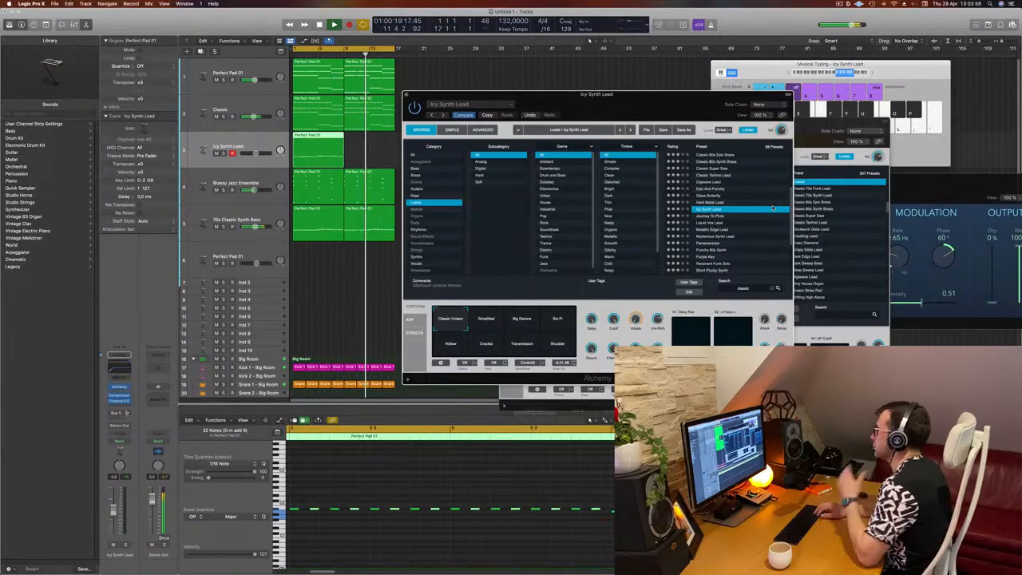
pyautogui.press('Down')
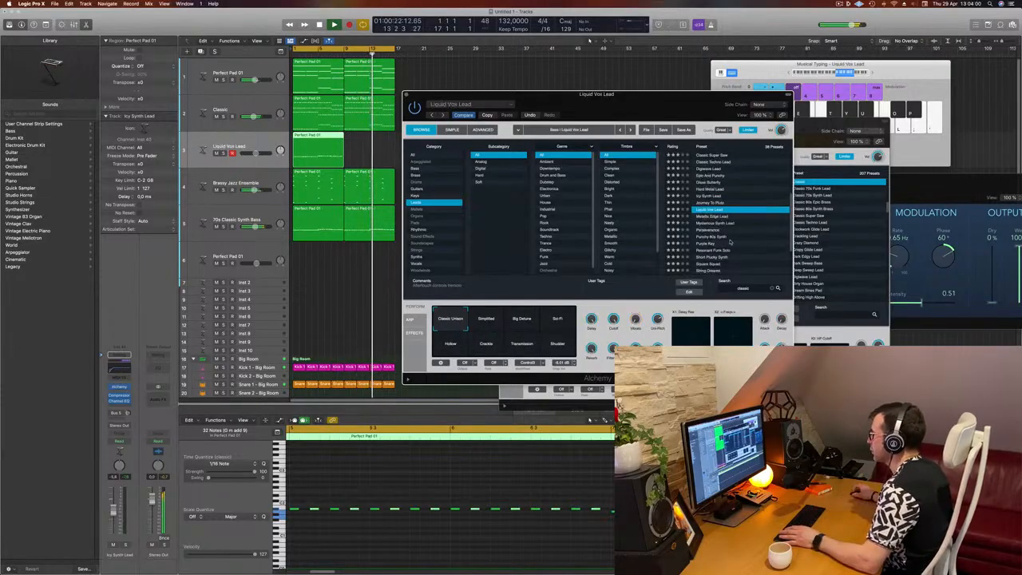
pyautogui.click(721, 218)
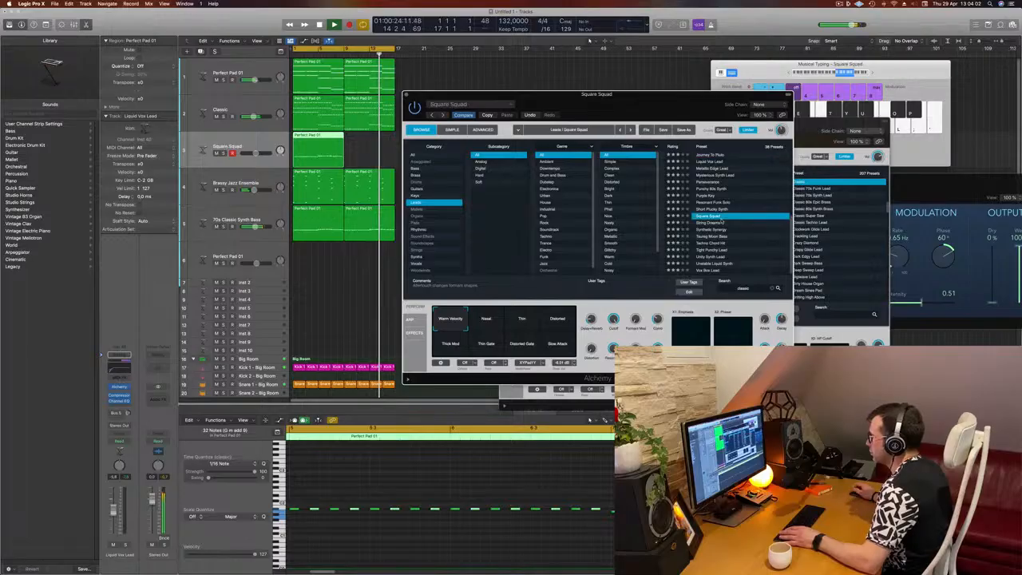
# Step: Search the presets for "303" and clear the search field again
pyautogui.click(751, 289)
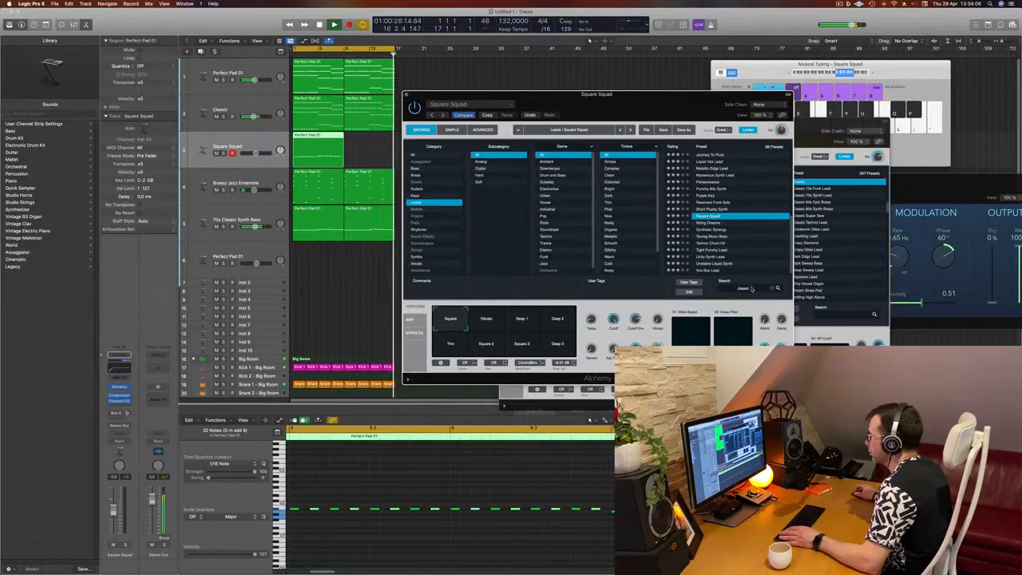
pyautogui.moveTo(751, 289); pyautogui.dragTo(709, 290)
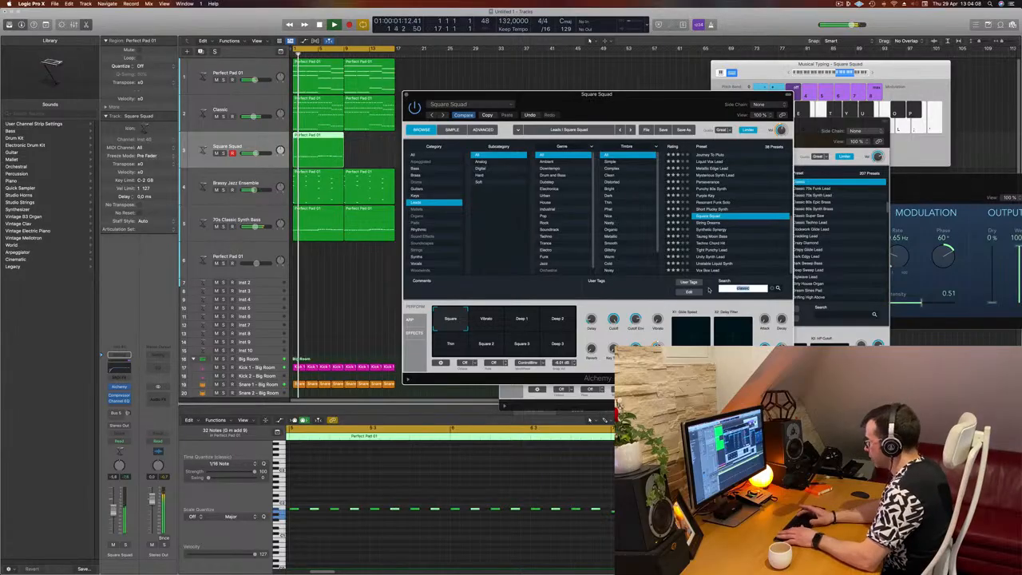
pyautogui.write('303')
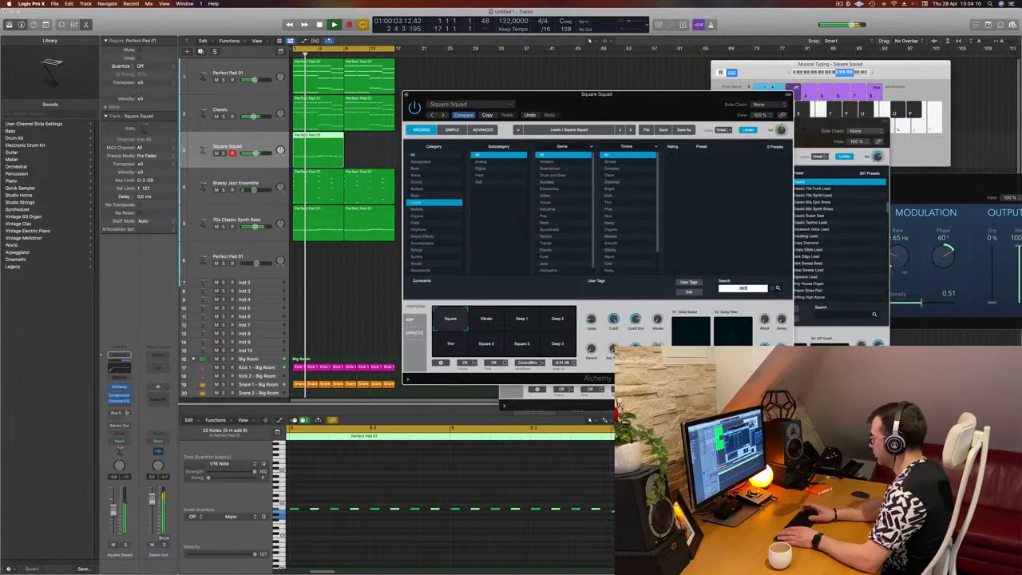
pyautogui.press('BackSpace')
pyautogui.press('BackSpace')
pyautogui.press('BackSpace')
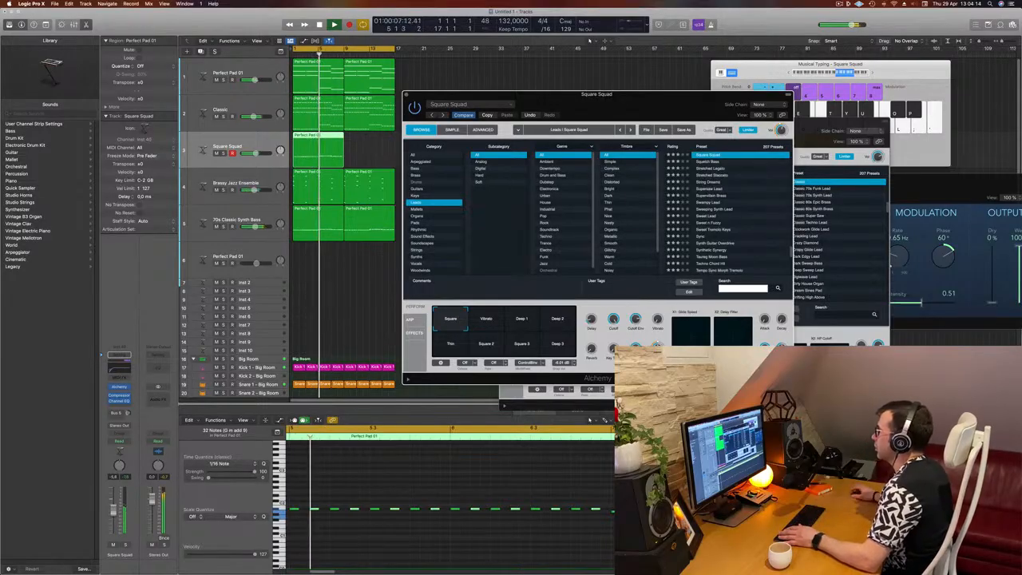
# Step: Browse the Bass category of the Alchemy preset list
pyautogui.scroll(6, 735, 216)
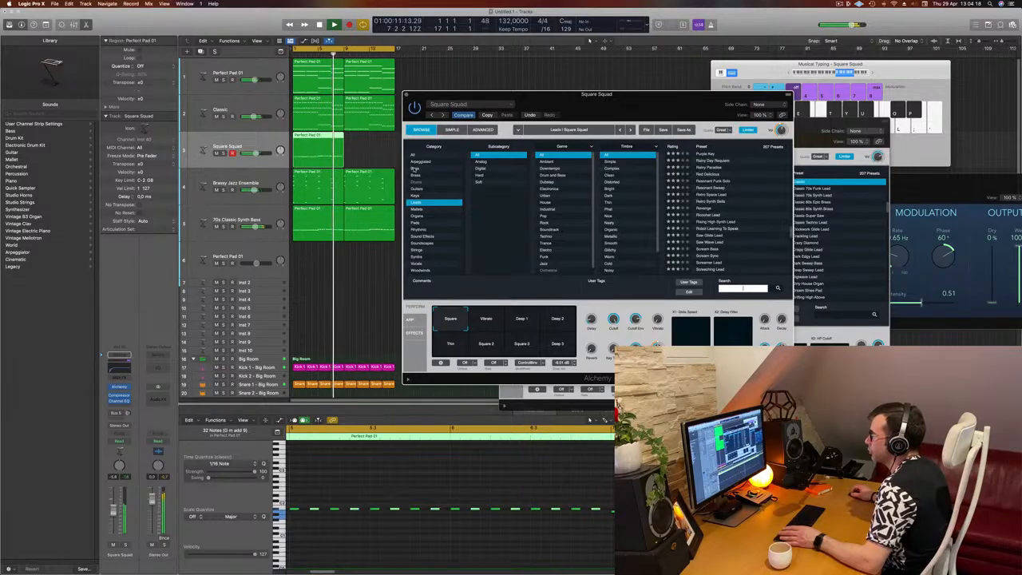
pyautogui.click(423, 168)
pyautogui.scroll(5, 744, 181)
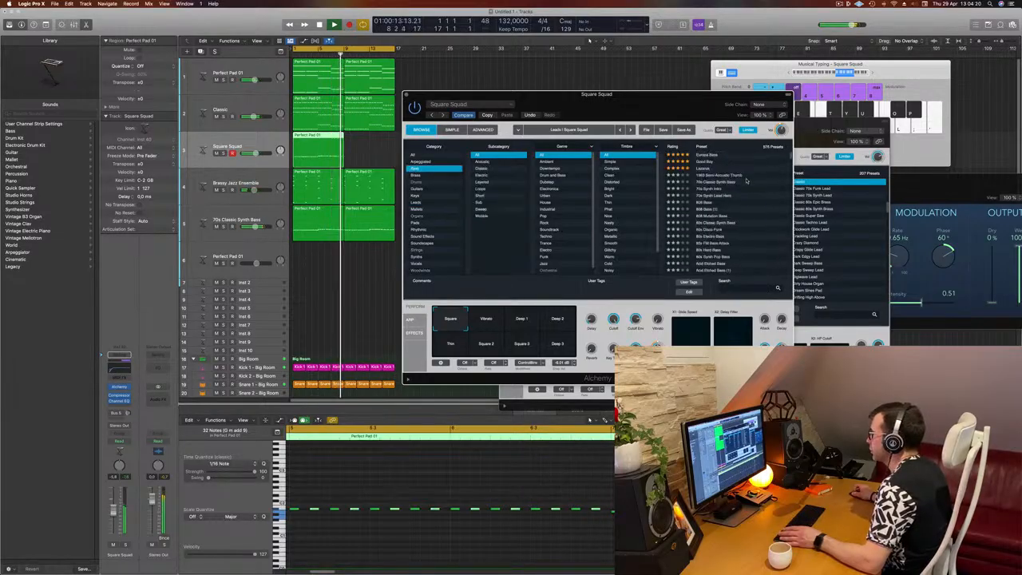
# Step: Search the Alchemy presets for "acid" and load the Classic Acid Patterns preset
pyautogui.click(739, 288)
pyautogui.write('ac')
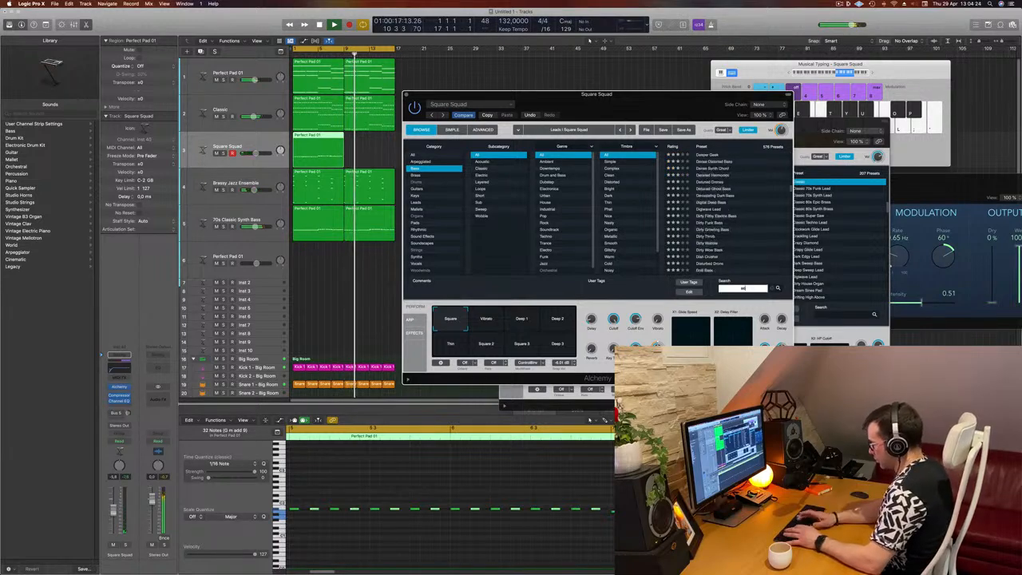
pyautogui.write('id')
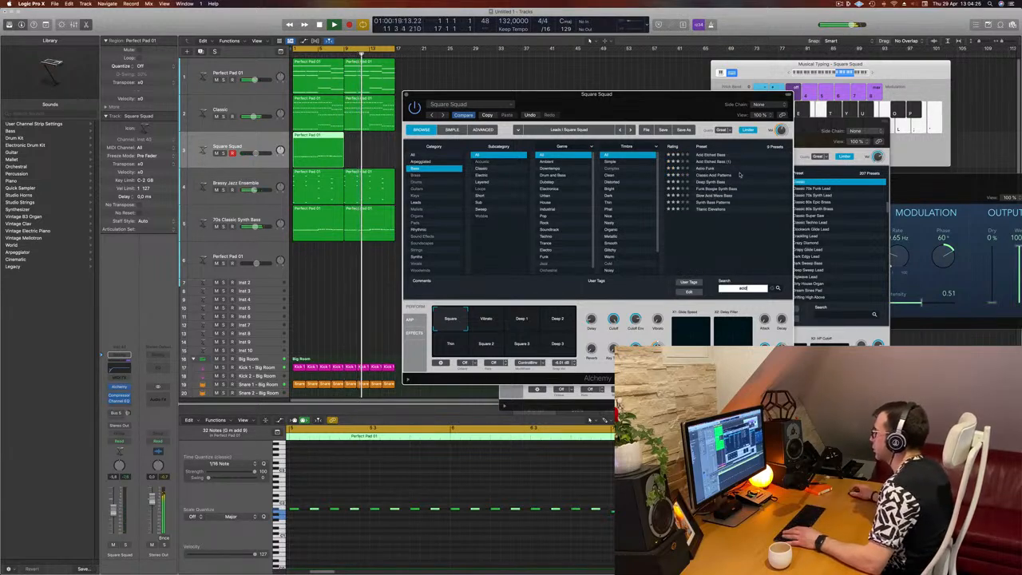
pyautogui.click(714, 175)
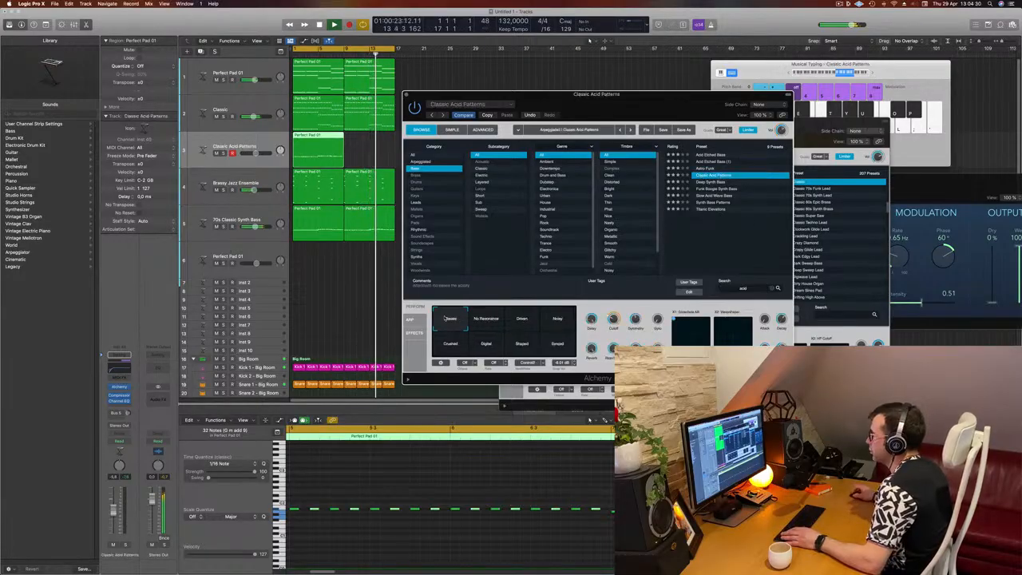
# Step: Open the preset's arpeggiator controls and audition the acid pattern during playback
pyautogui.moveTo(575, 93); pyautogui.dragTo(606, 86)
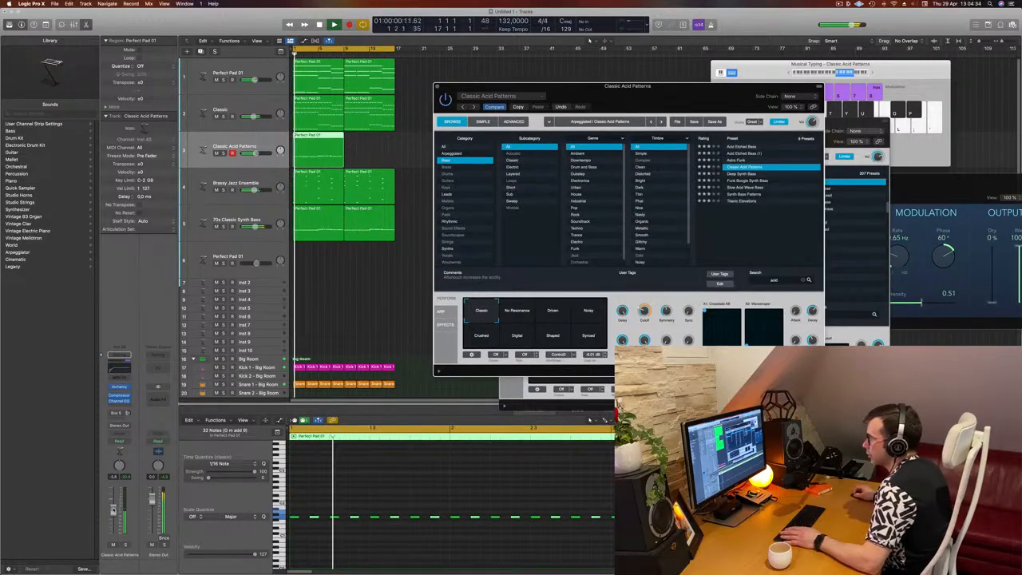
pyautogui.click(402, 249)
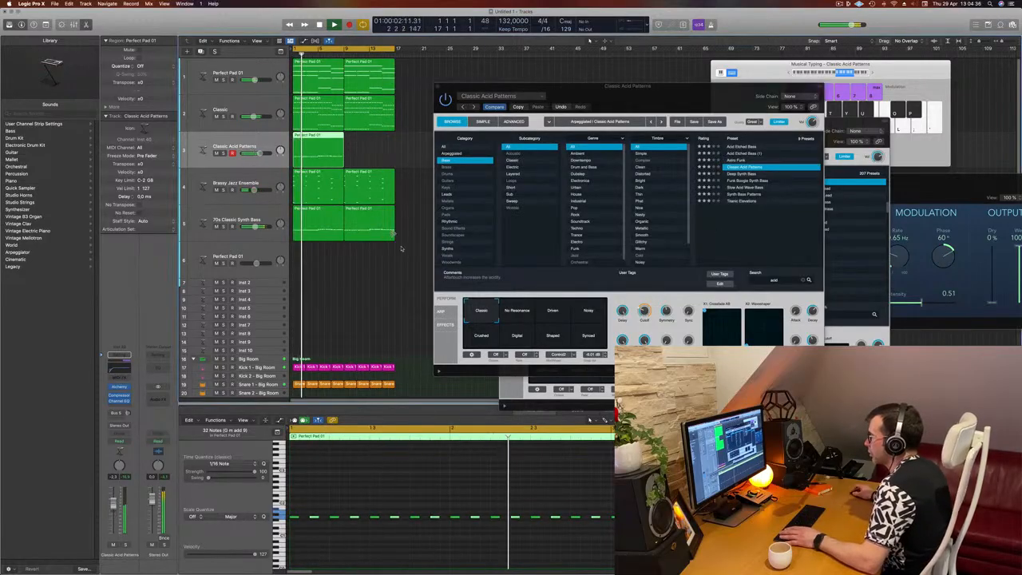
pyautogui.click(441, 312)
pyautogui.click(440, 312)
pyautogui.press('space')
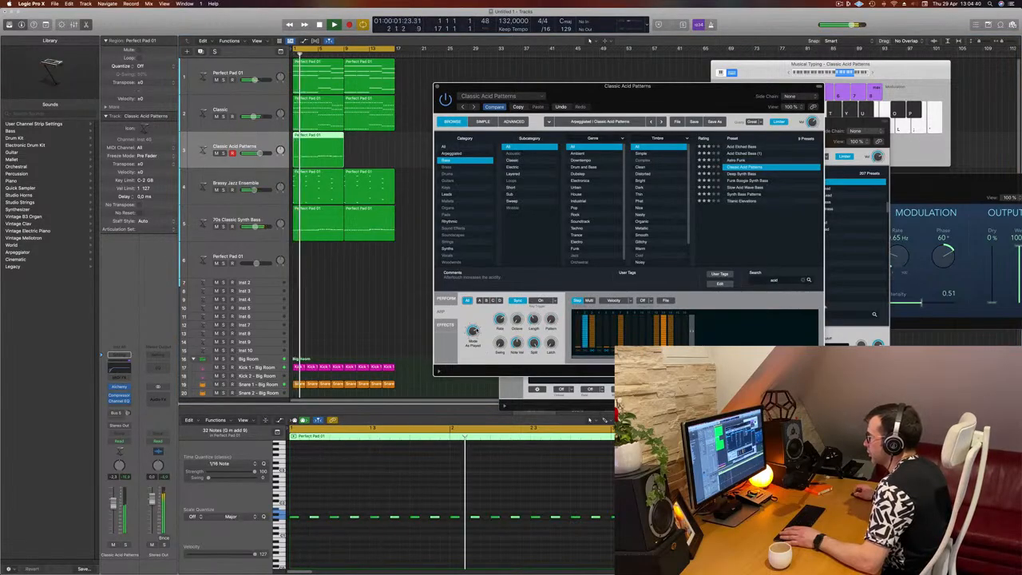
pyautogui.moveTo(475, 330); pyautogui.dragTo(471, 431)
pyautogui.moveTo(802, 85); pyautogui.dragTo(732, 129)
pyautogui.moveTo(483, 144); pyautogui.dragTo(578, 122)
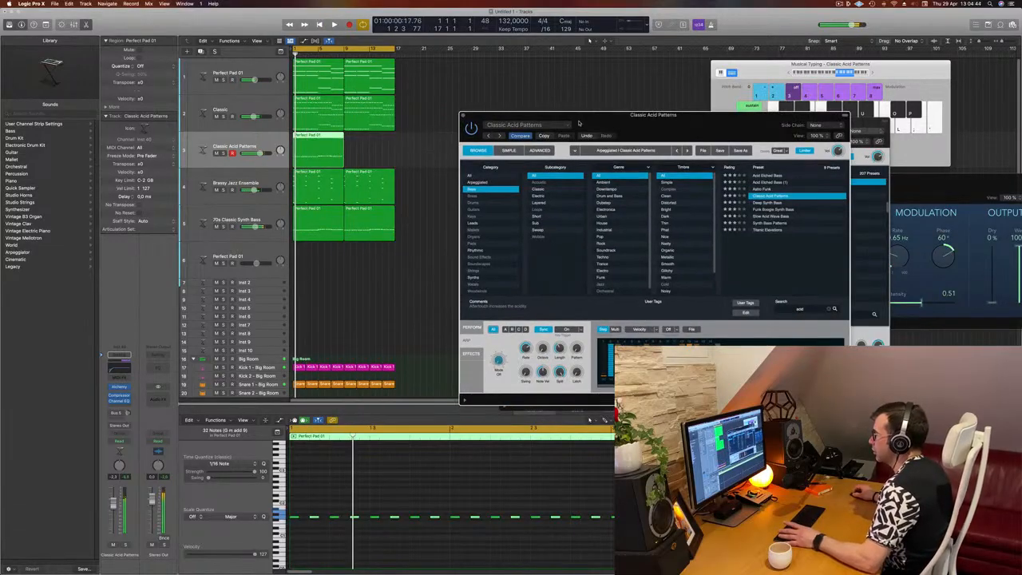
# Step: Try the No Resonance and Driven perform variations of the acid preset
pyautogui.click(508, 151)
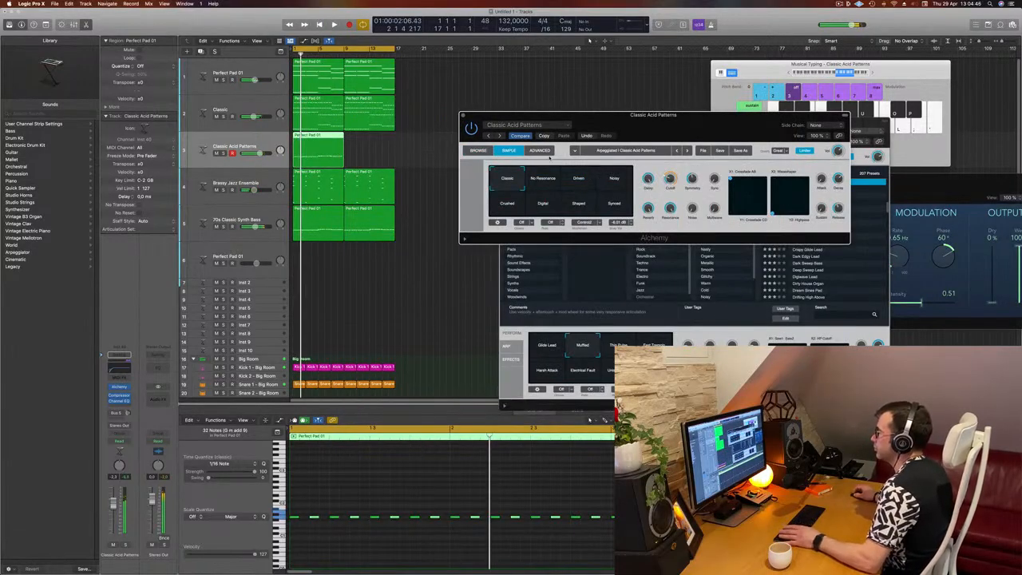
pyautogui.click(478, 150)
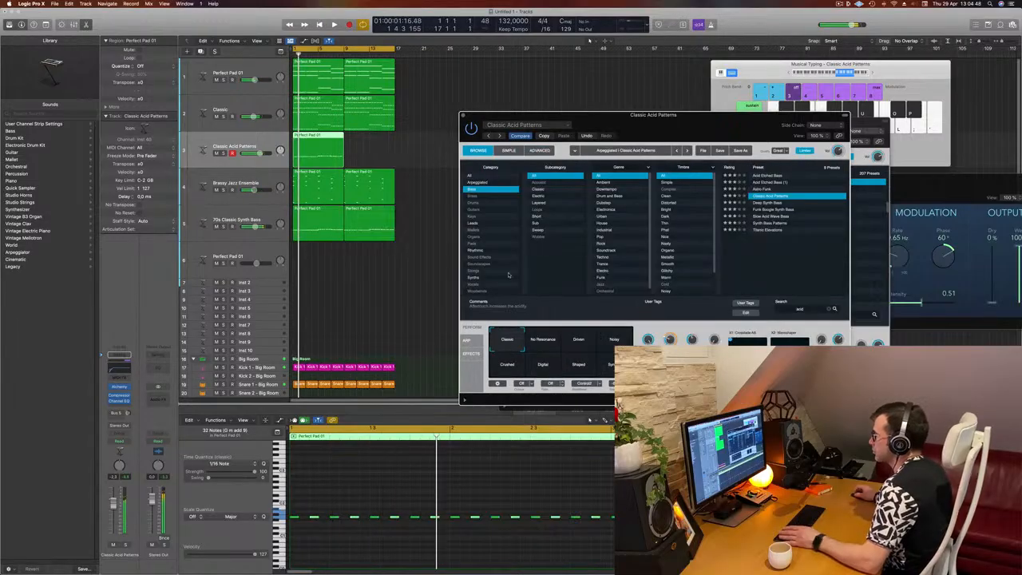
pyautogui.click(541, 340)
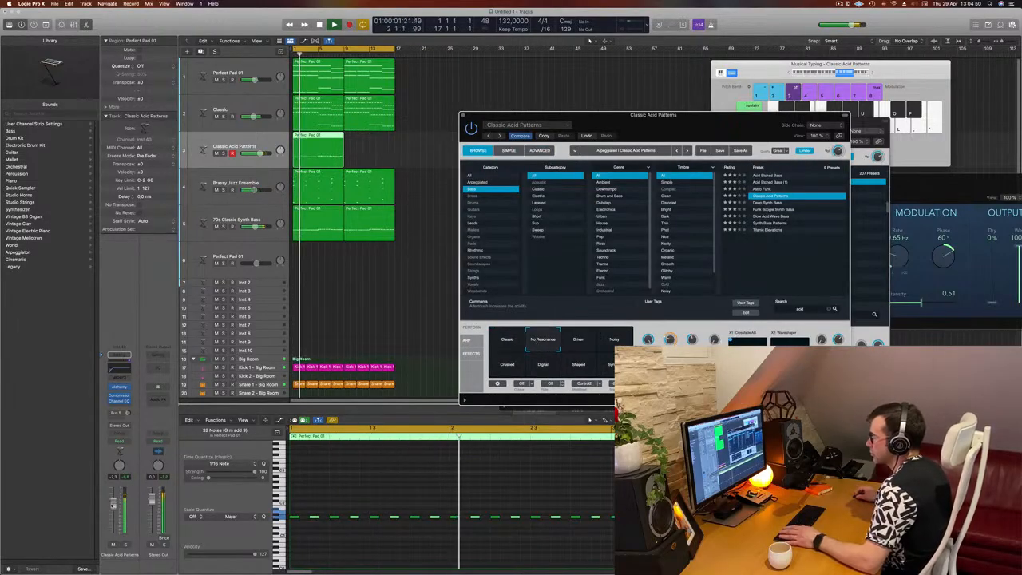
pyautogui.press('space')
pyautogui.click(378, 385)
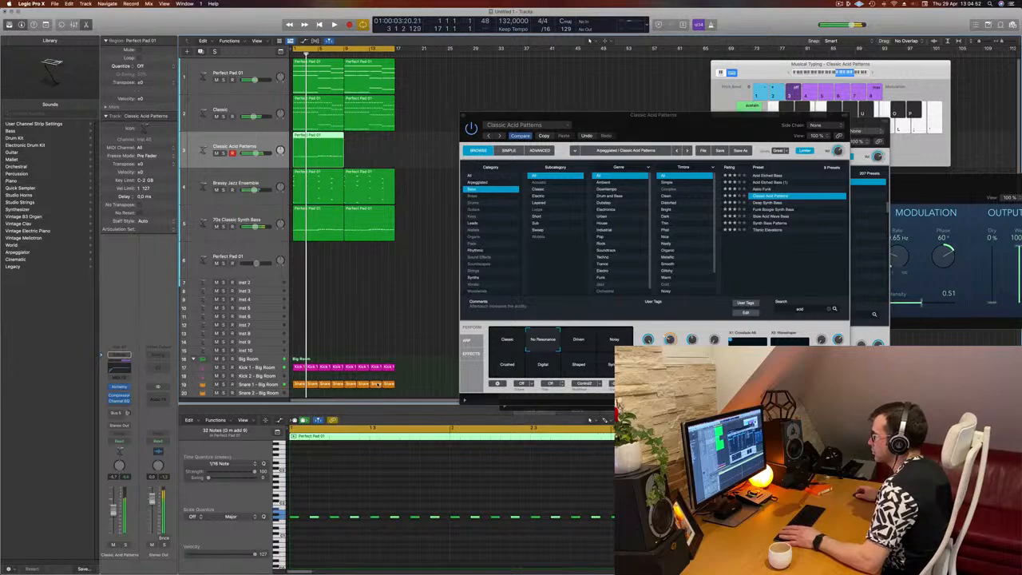
pyautogui.click(573, 340)
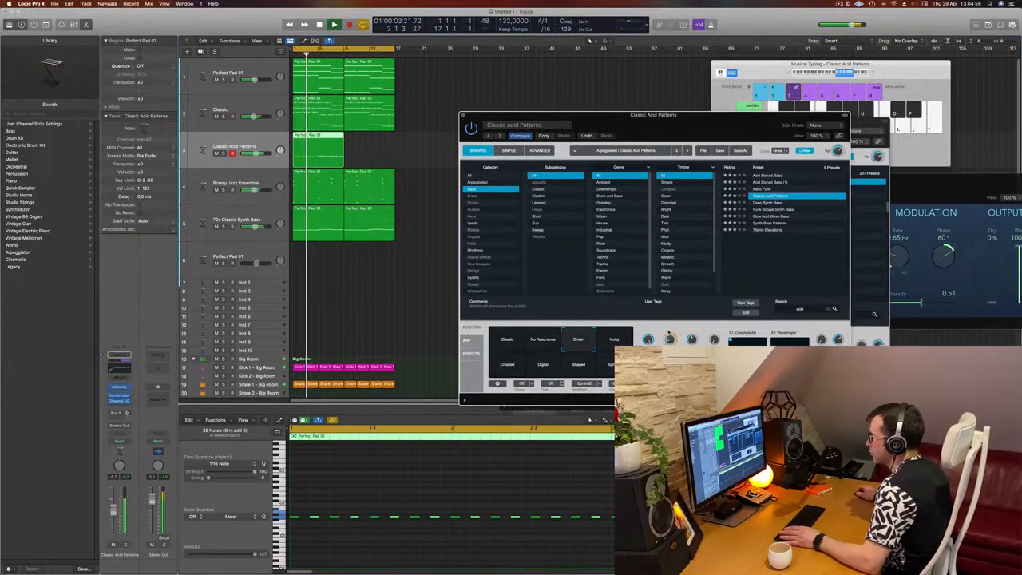
# Step: Zoom the piano roll out and adjust the acid preset's decay knob while playing the part
pyautogui.scroll(2, 379, 501)
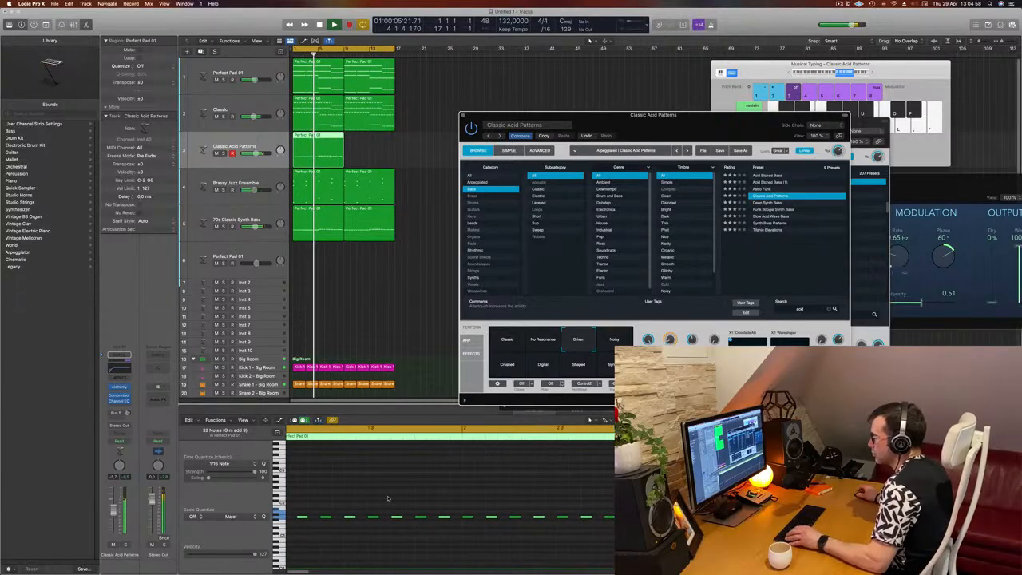
pyautogui.click(359, 552)
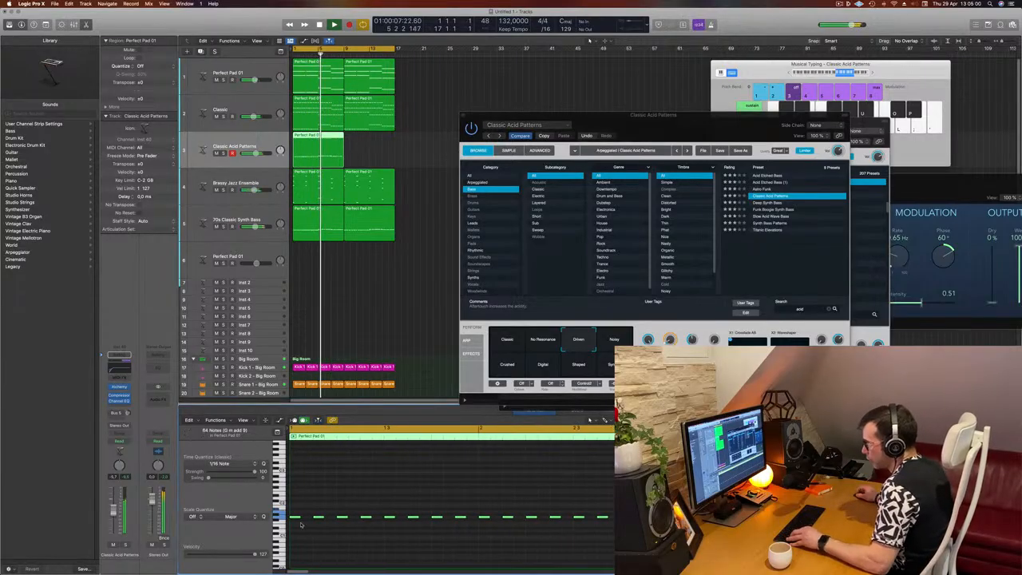
pyautogui.moveTo(304, 518); pyautogui.dragTo(316, 502)
pyautogui.moveTo(692, 111); pyautogui.dragTo(740, 58)
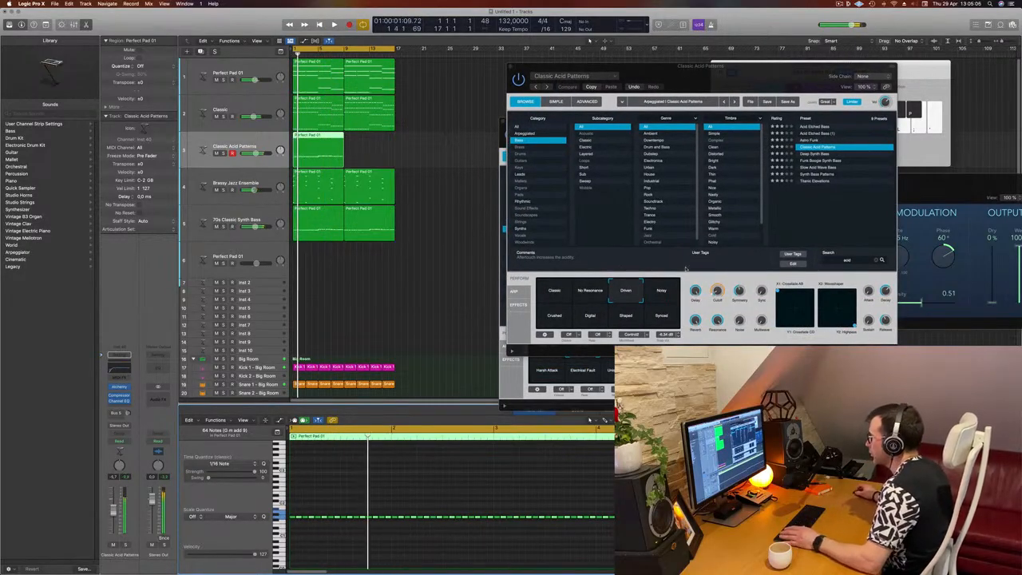
pyautogui.press('space')
pyautogui.press('space')
pyautogui.press('space')
pyautogui.moveTo(885, 292); pyautogui.dragTo(887, 302)
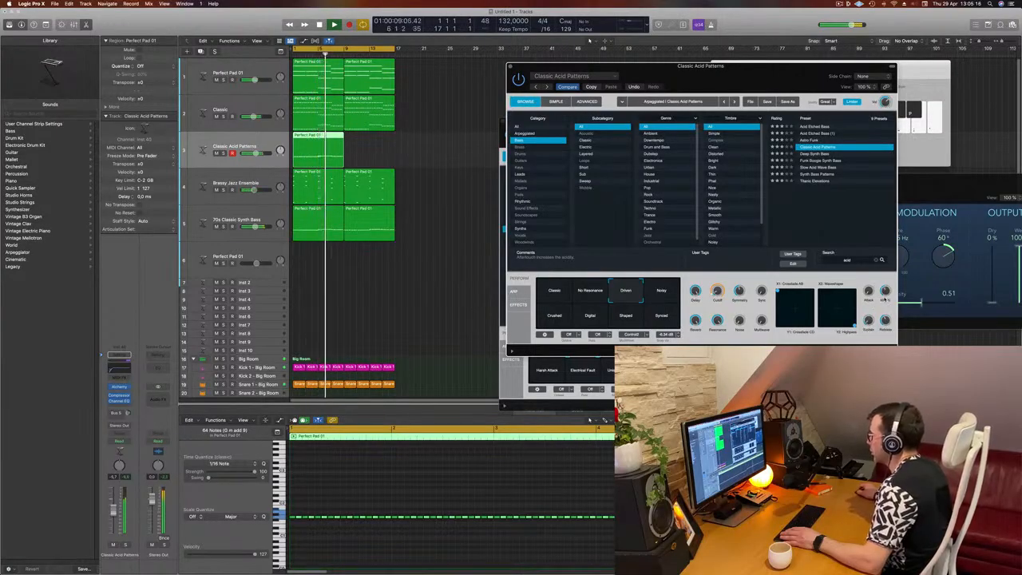
pyautogui.press('space')
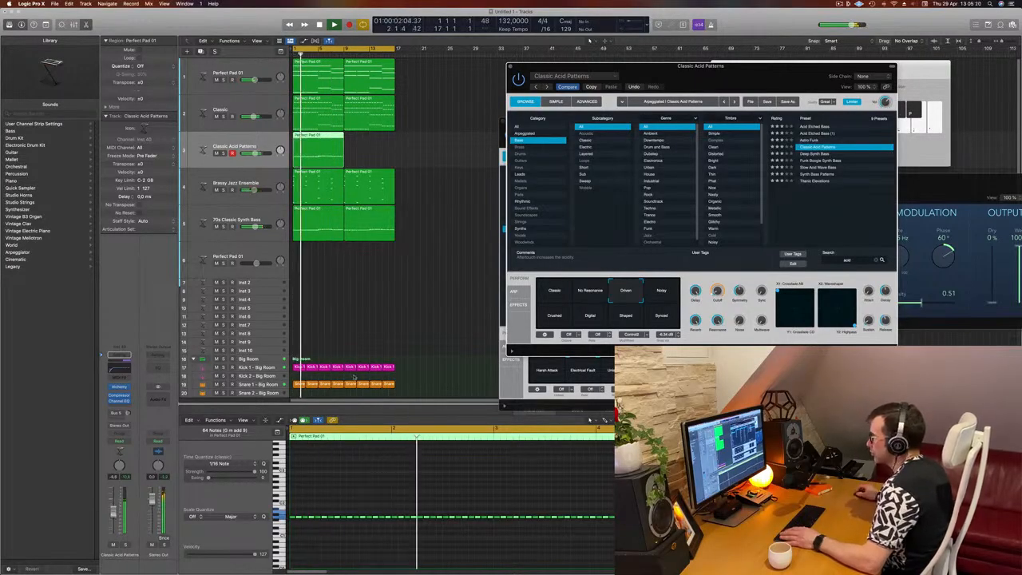
# Step: Audition the Noisy, Shaped and No Resonance variations and return to the Driven variation
pyautogui.click(662, 294)
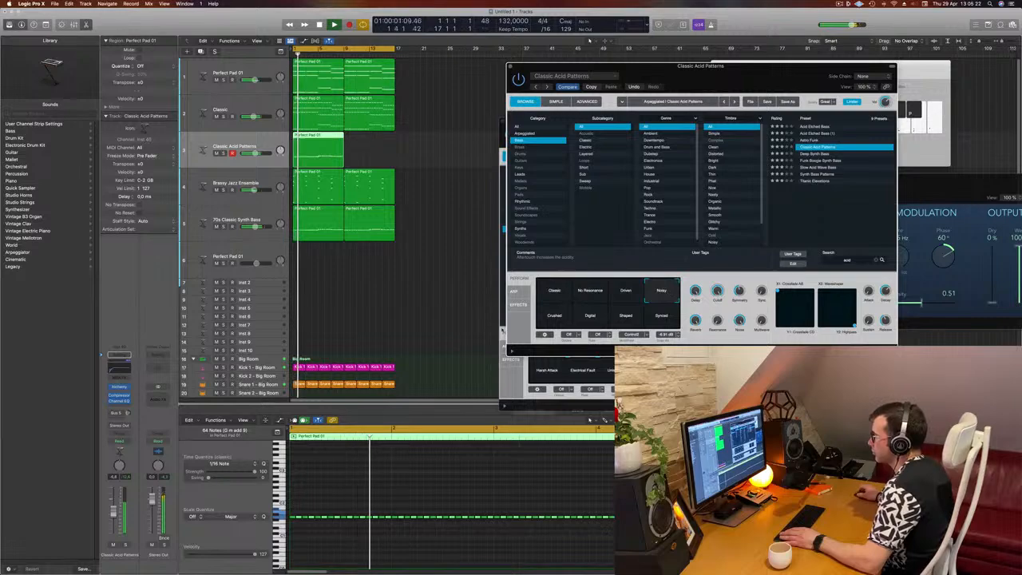
pyautogui.click(629, 319)
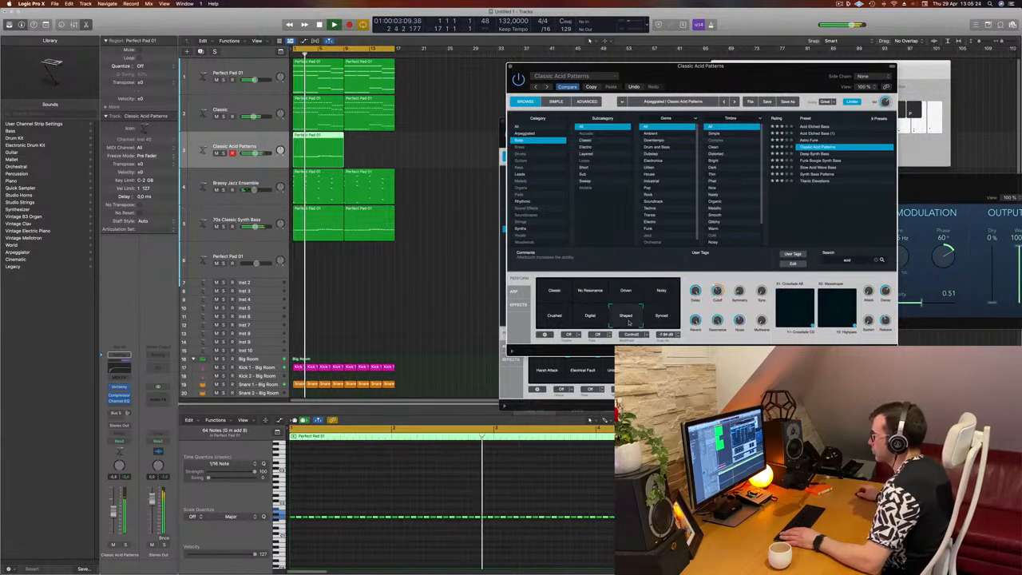
pyautogui.click(550, 294)
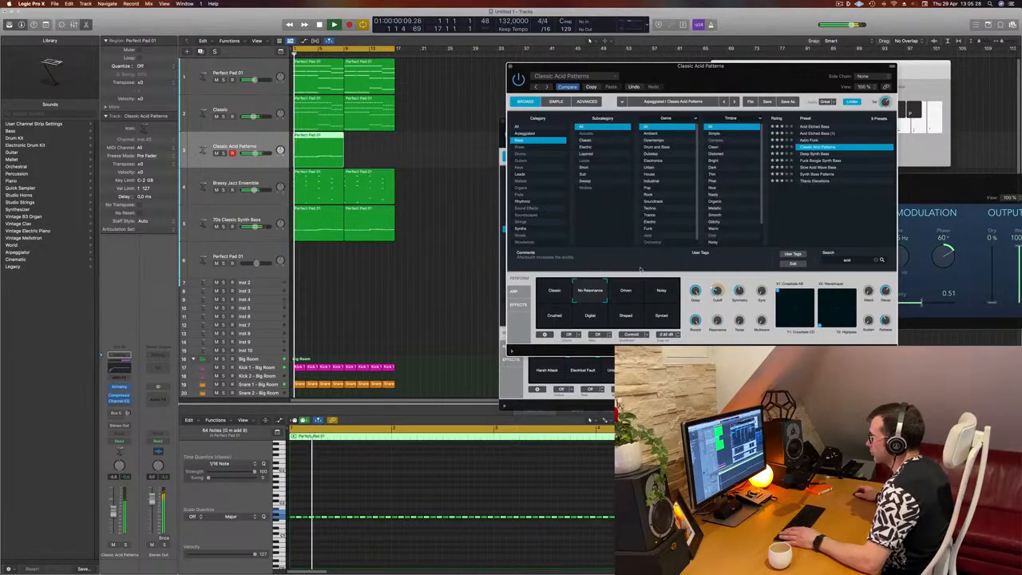
pyautogui.click(625, 292)
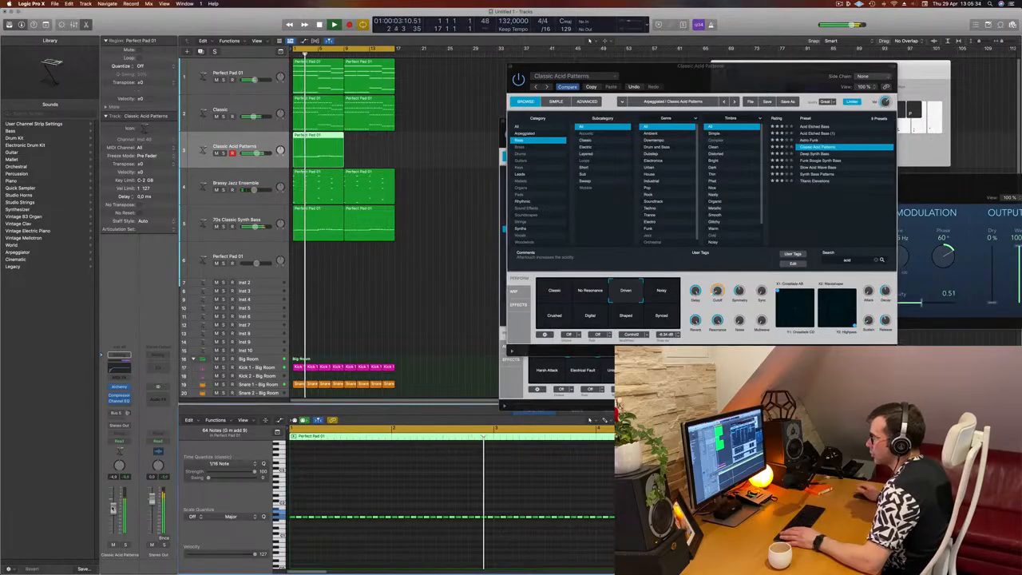
# Step: Duplicate the acid pattern region on track 3 into the following bar
pyautogui.moveTo(754, 74); pyautogui.dragTo(634, 120)
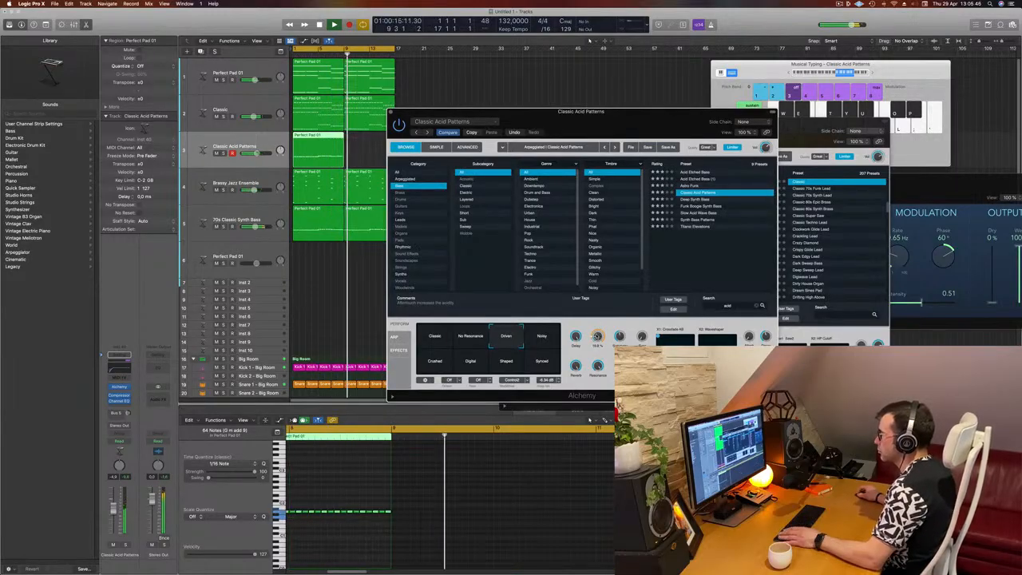
pyautogui.moveTo(535, 112); pyautogui.dragTo(869, 94)
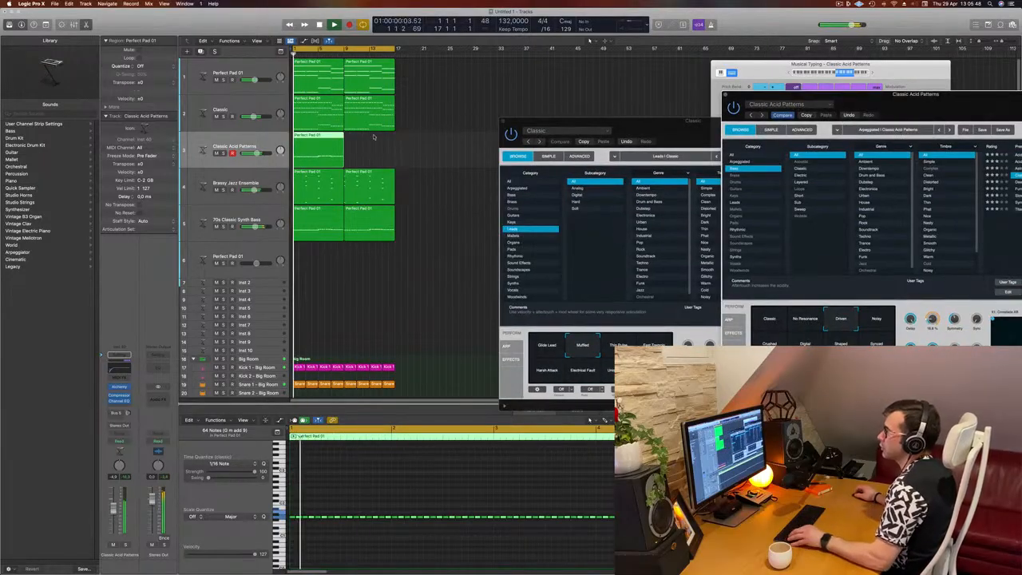
pyautogui.moveTo(321, 141); pyautogui.dragTo(372, 141)
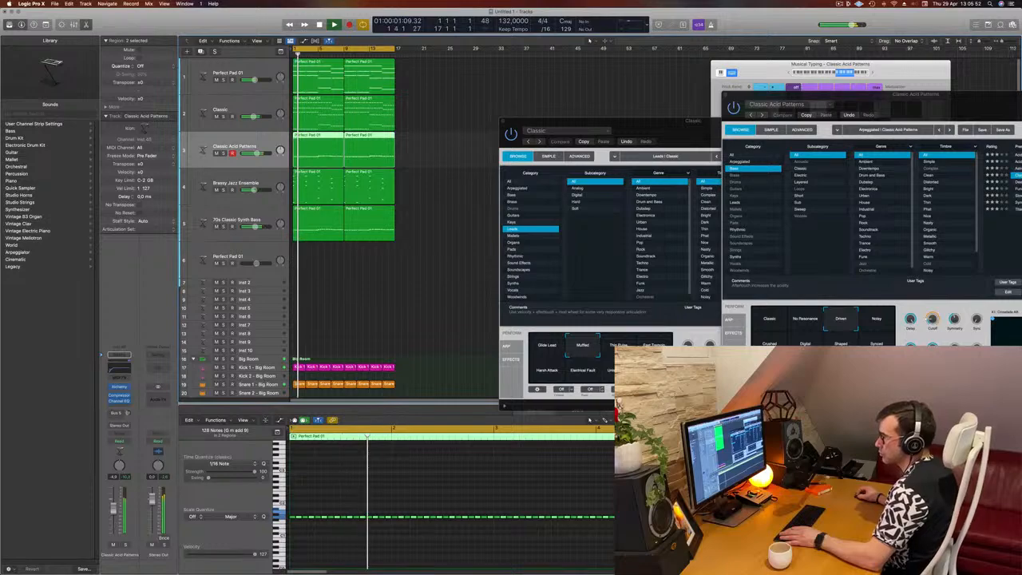
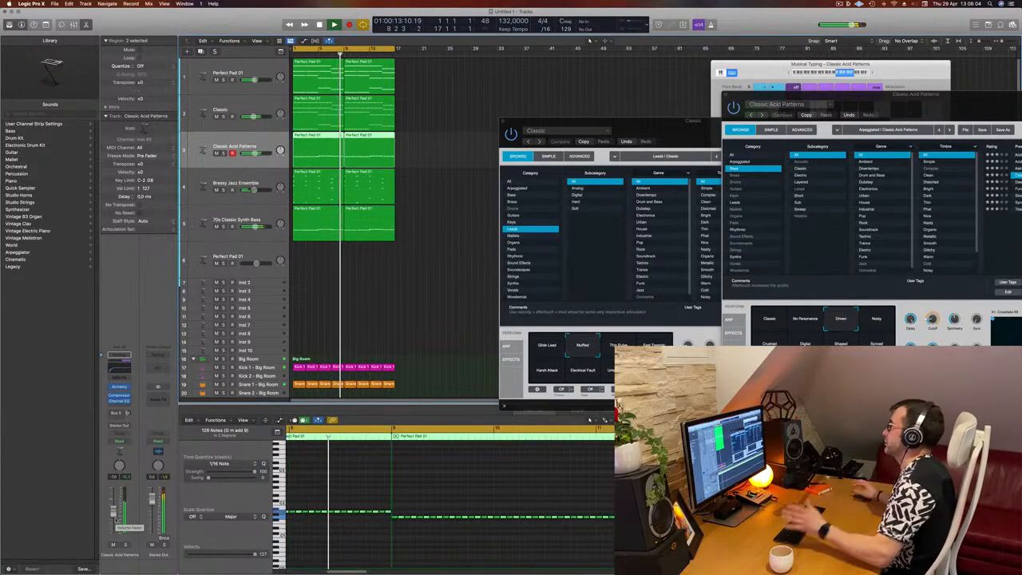
# Step: Close the open Alchemy plugin windows for the acid and lead tracks
pyautogui.moveTo(761, 114); pyautogui.dragTo(691, 76)
pyautogui.moveTo(584, 123); pyautogui.dragTo(498, 122)
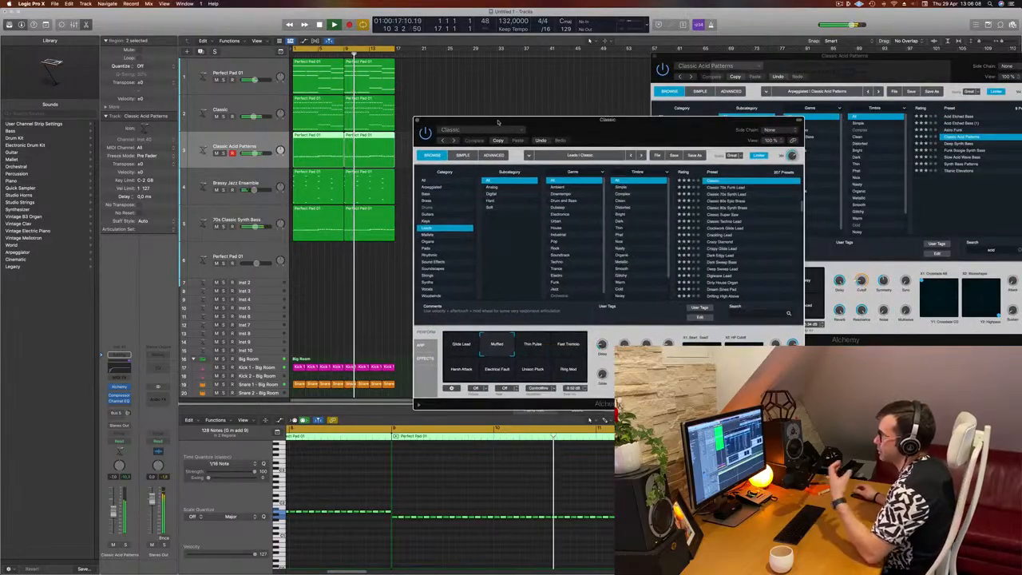
pyautogui.moveTo(593, 128); pyautogui.dragTo(515, 138)
pyautogui.moveTo(890, 67); pyautogui.dragTo(736, 112)
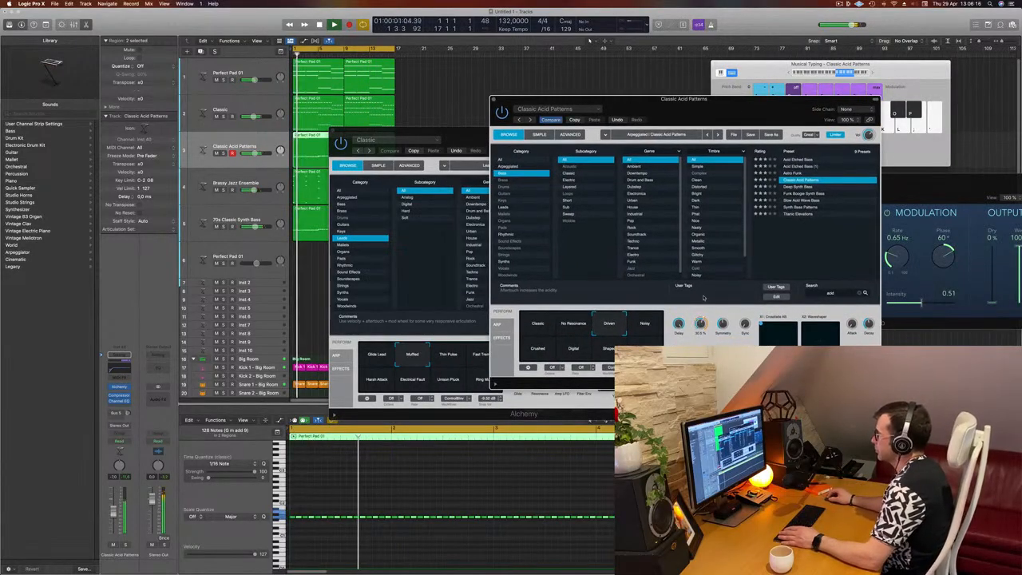
pyautogui.moveTo(703, 298); pyautogui.dragTo(700, 329)
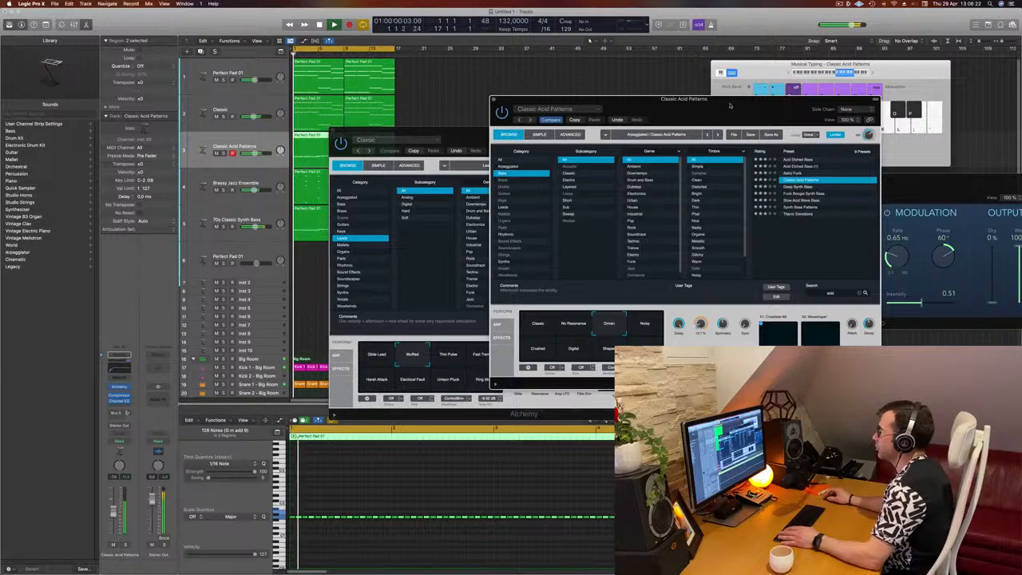
pyautogui.moveTo(729, 105); pyautogui.dragTo(649, 115)
pyautogui.click(413, 110)
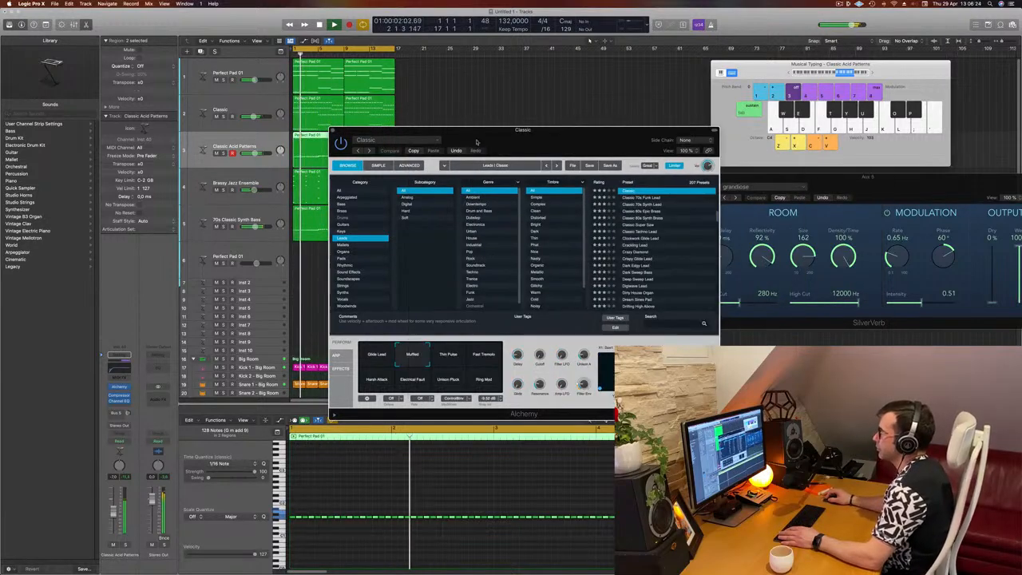
pyautogui.moveTo(431, 130); pyautogui.dragTo(464, 131)
pyautogui.click(365, 130)
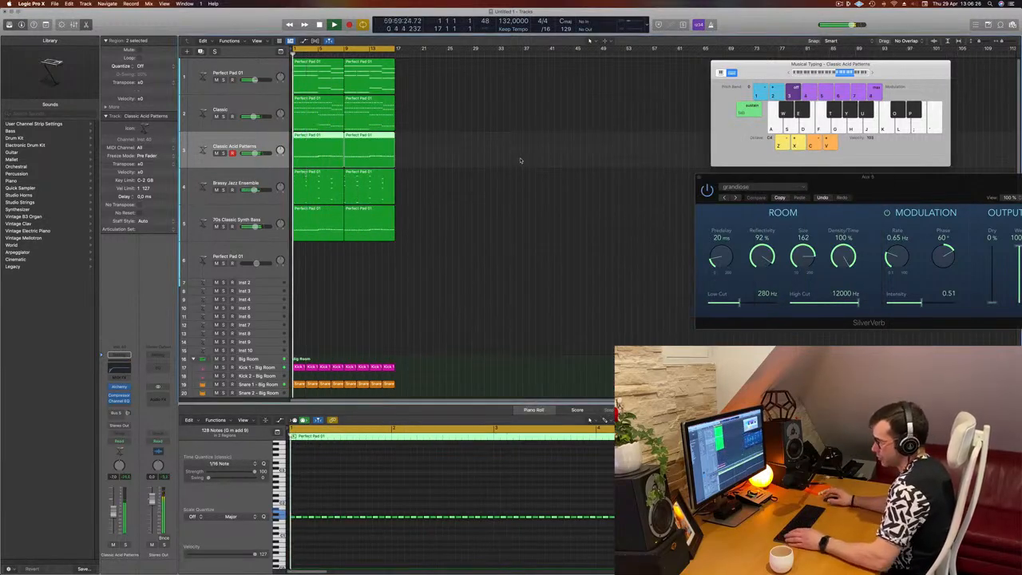
# Step: Select all regions and repeat them once to double the arrangement length
pyautogui.press('super+a')
pyautogui.press('super+r')
pyautogui.scroll(-3, 546, 231)
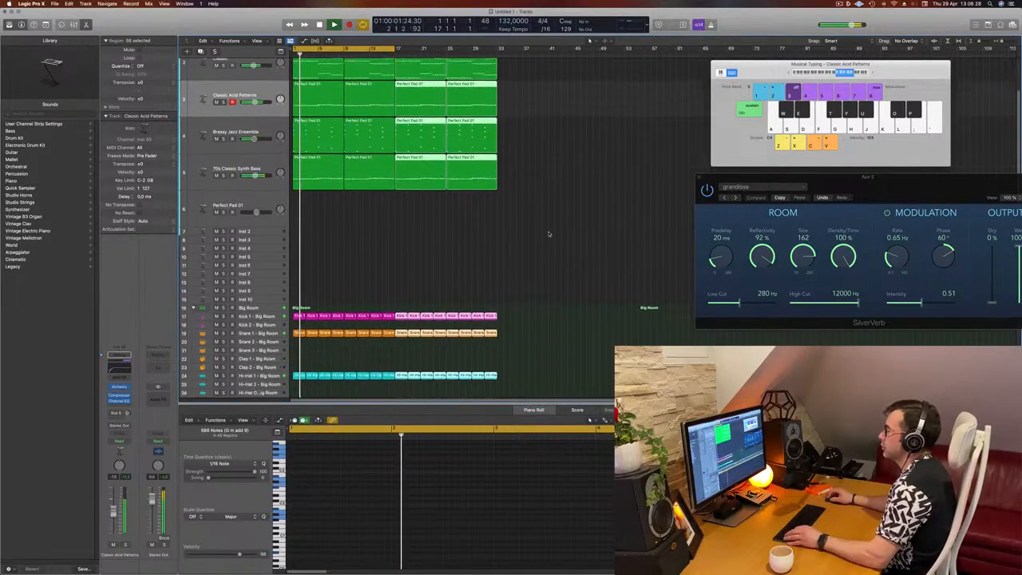
pyautogui.click(563, 204)
pyautogui.scroll(3, 579, 178)
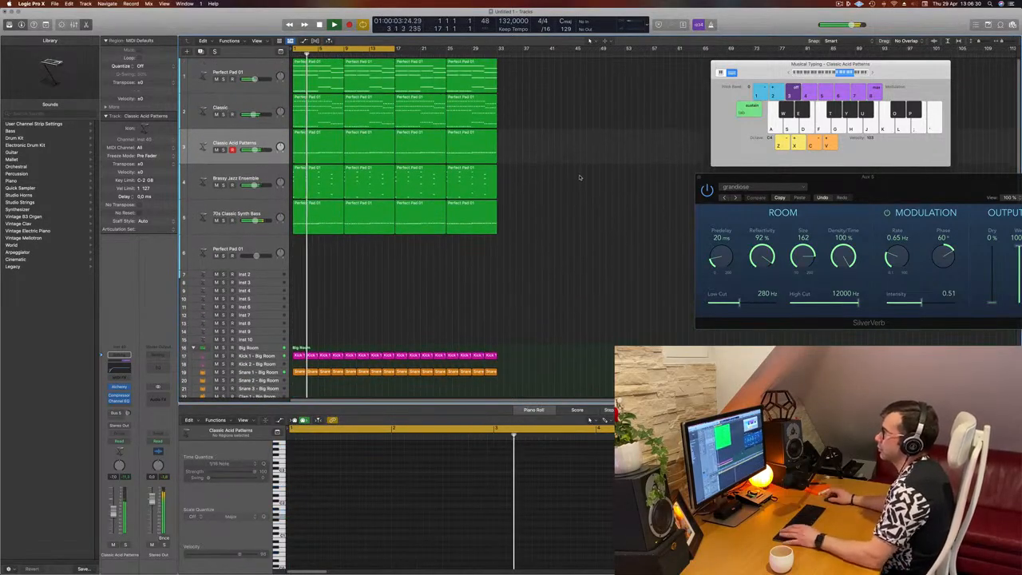
pyautogui.click(270, 174)
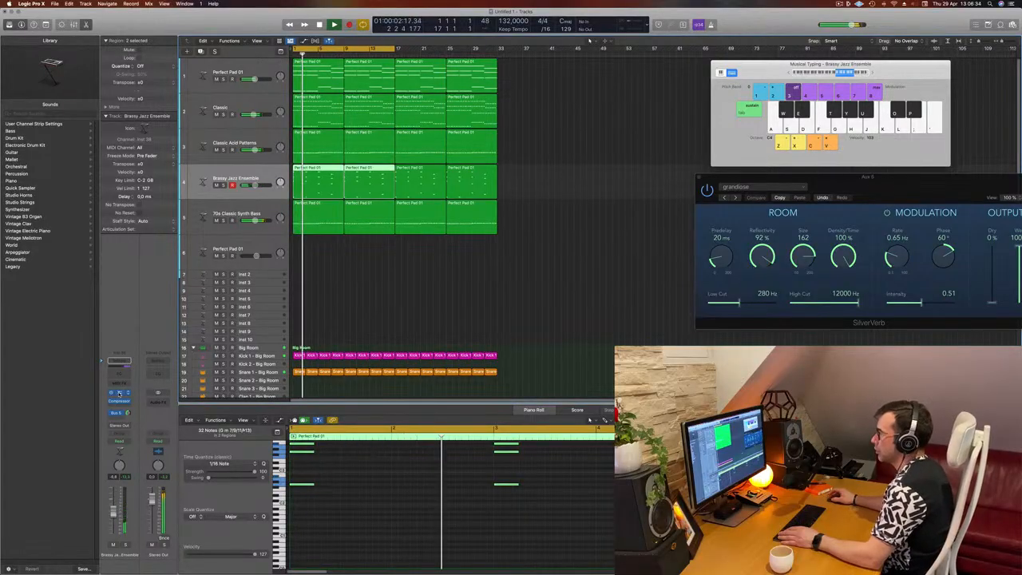
pyautogui.moveTo(697, 171); pyautogui.dragTo(671, 166)
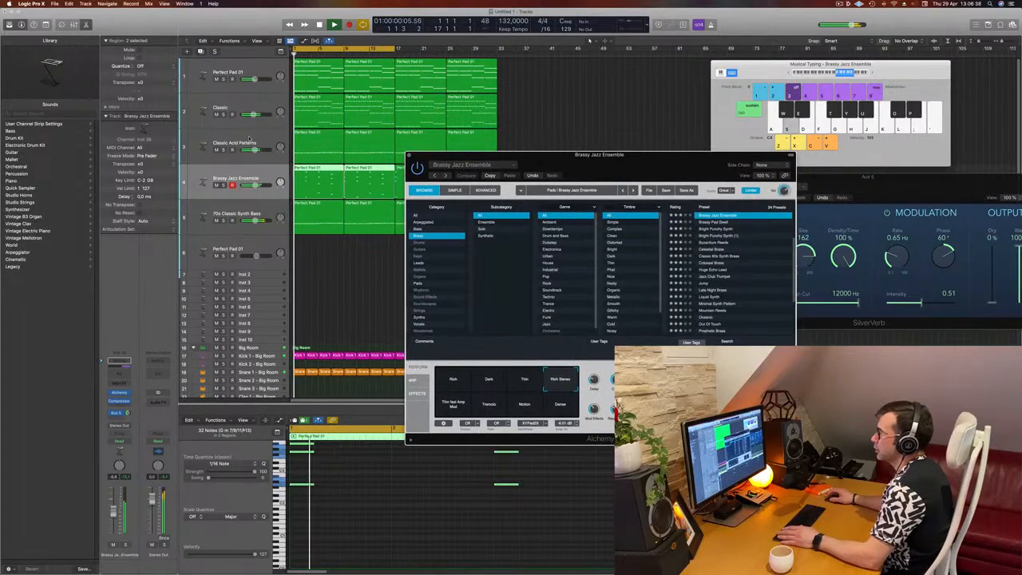
# Step: Nudge the compressor threshold on the Classic Acid Patterns channel
pyautogui.click(263, 134)
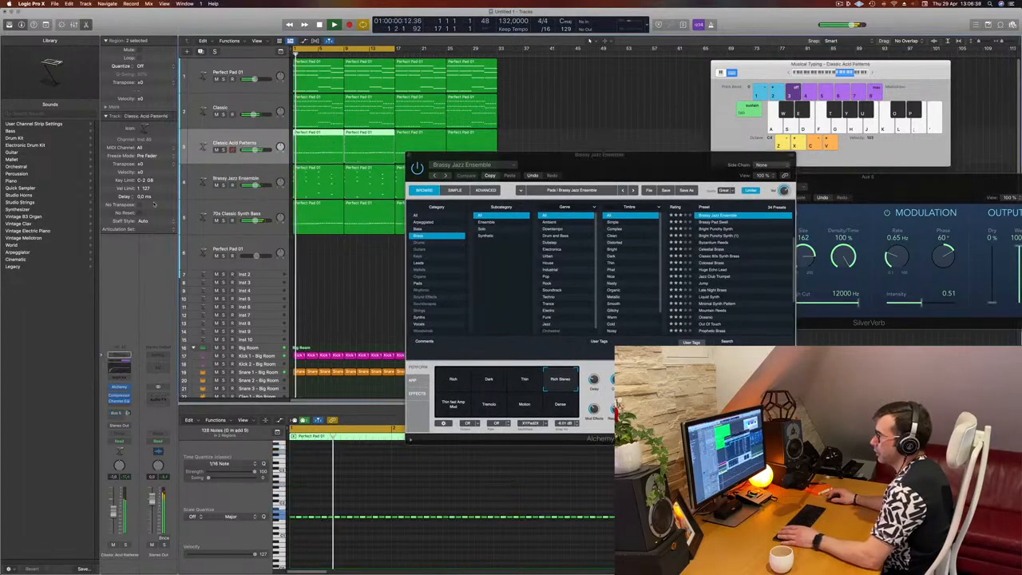
pyautogui.click(118, 397)
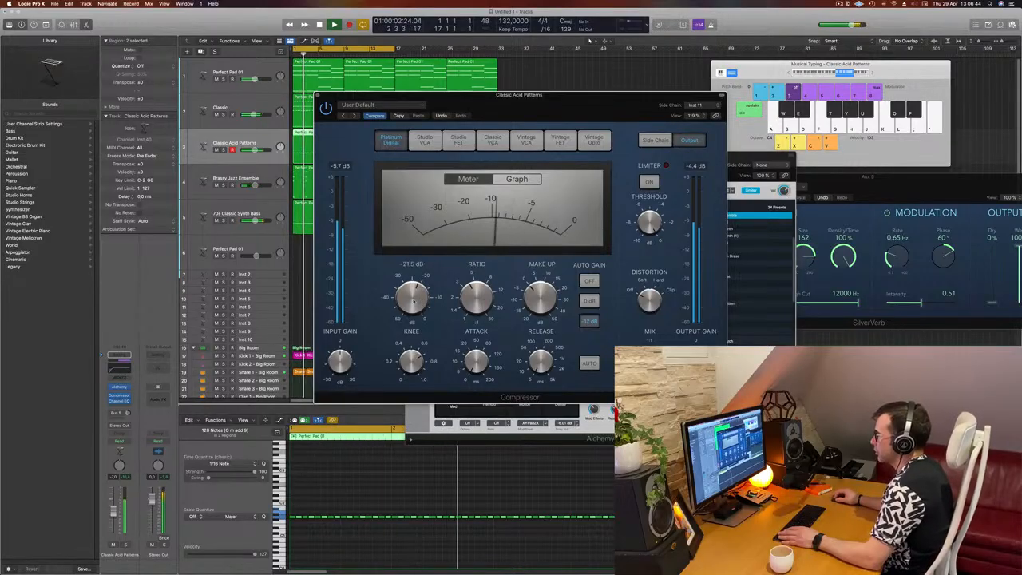
pyautogui.moveTo(416, 296); pyautogui.dragTo(413, 295)
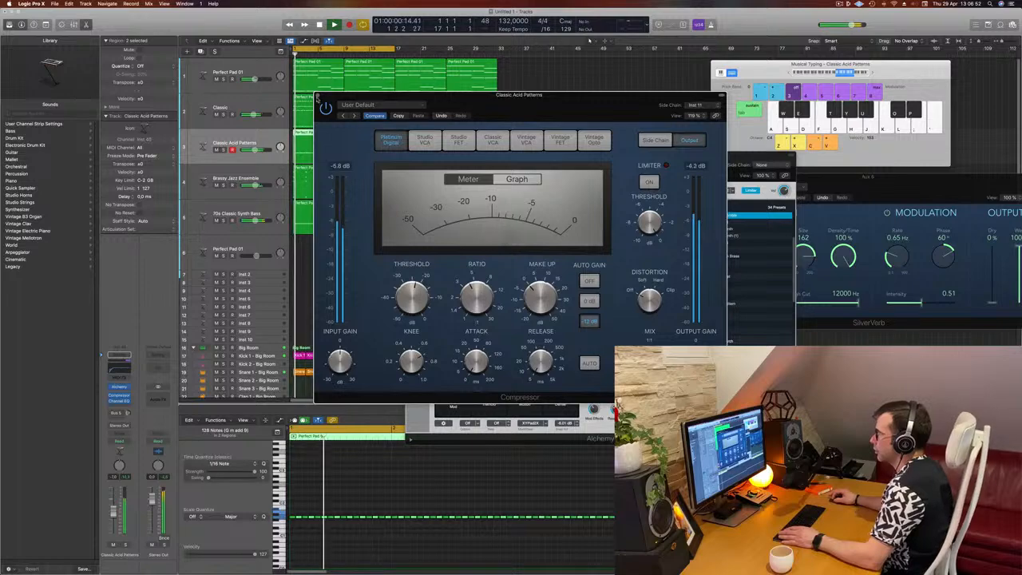
pyautogui.click(317, 96)
pyautogui.press('Return')
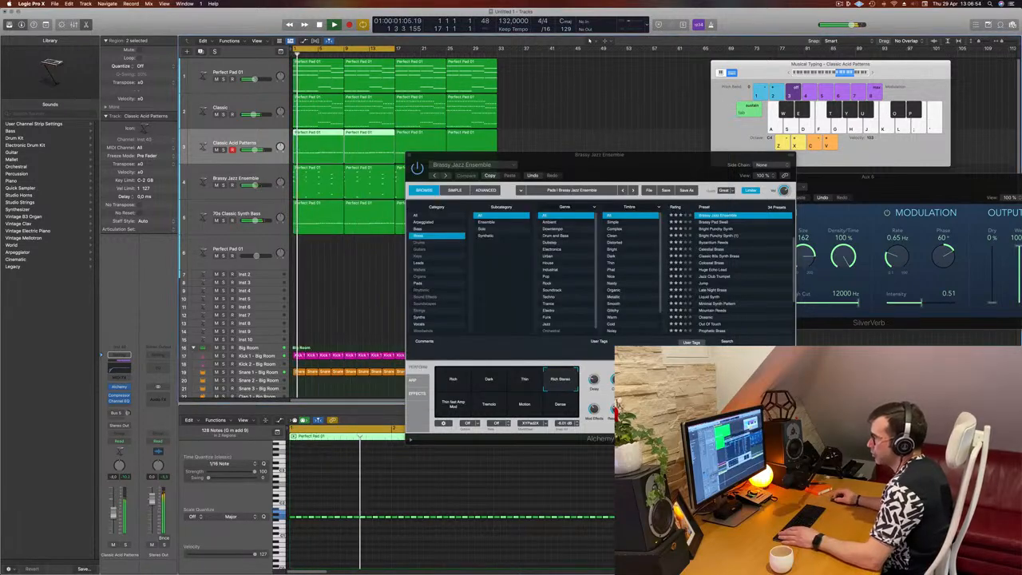
# Step: Raise the acid channel's Channel EQ low cut to about 88 Hz, briefly soloing the track
pyautogui.click(122, 370)
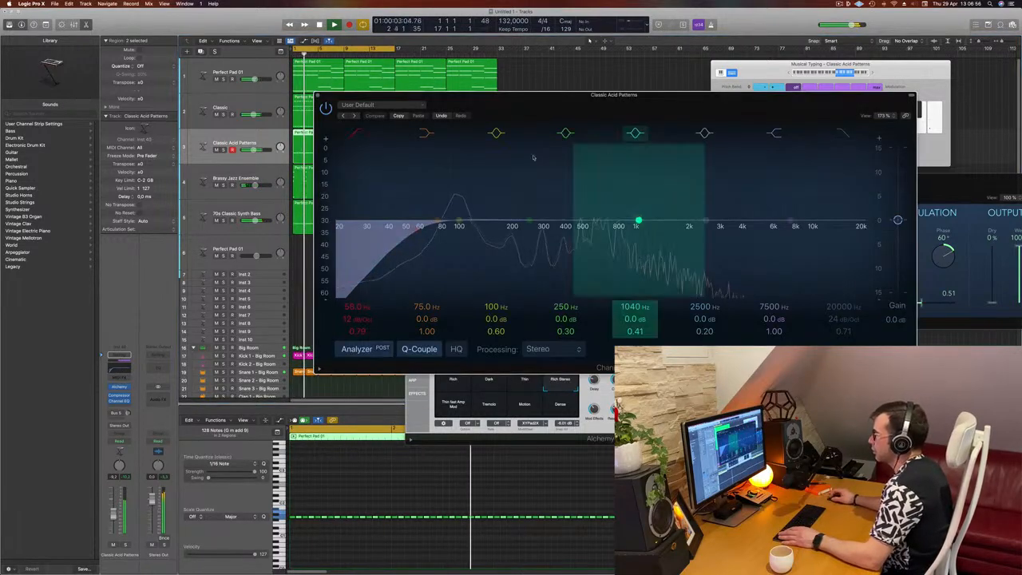
pyautogui.moveTo(416, 229); pyautogui.dragTo(447, 221)
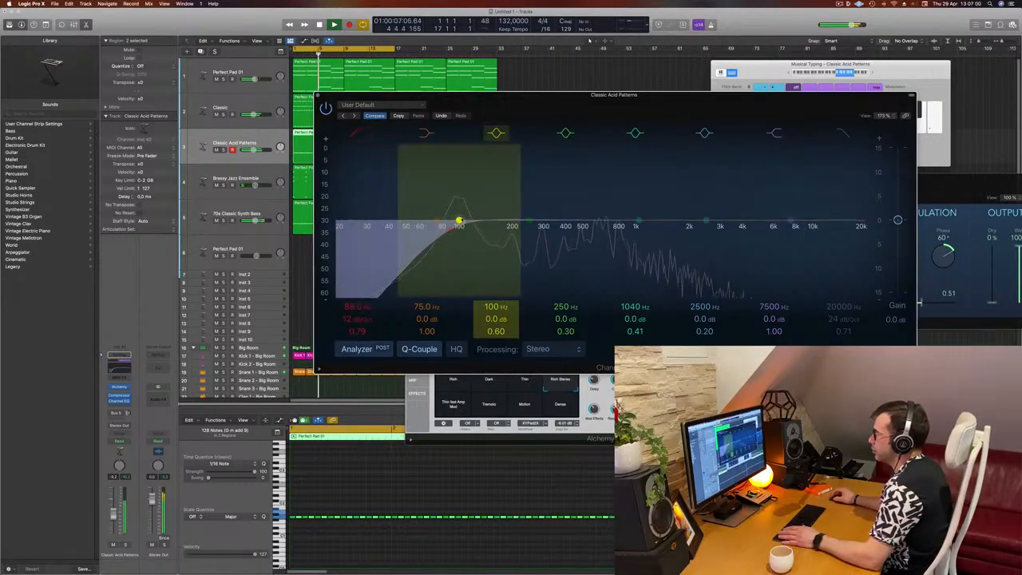
pyautogui.click(126, 545)
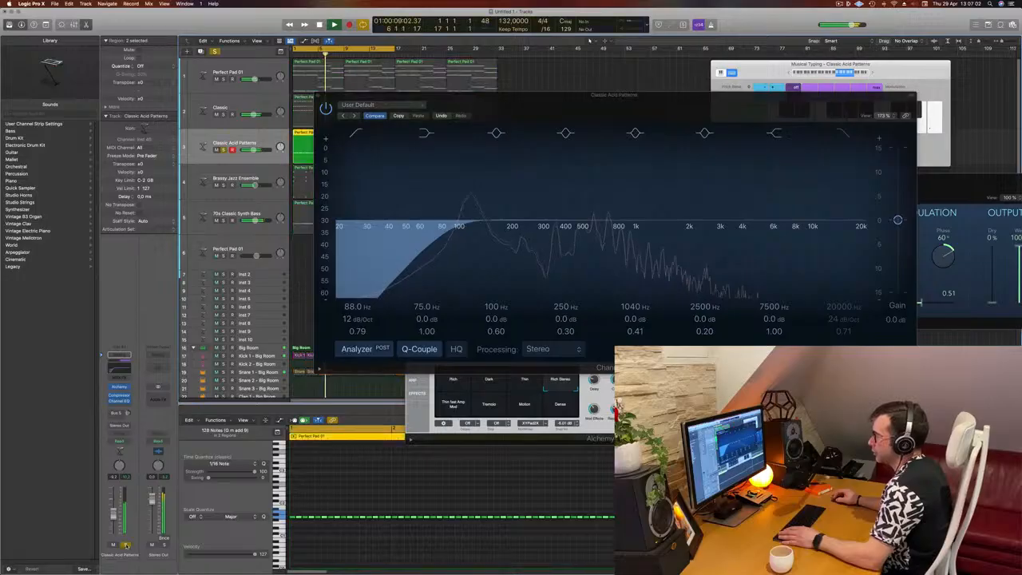
pyautogui.click(125, 544)
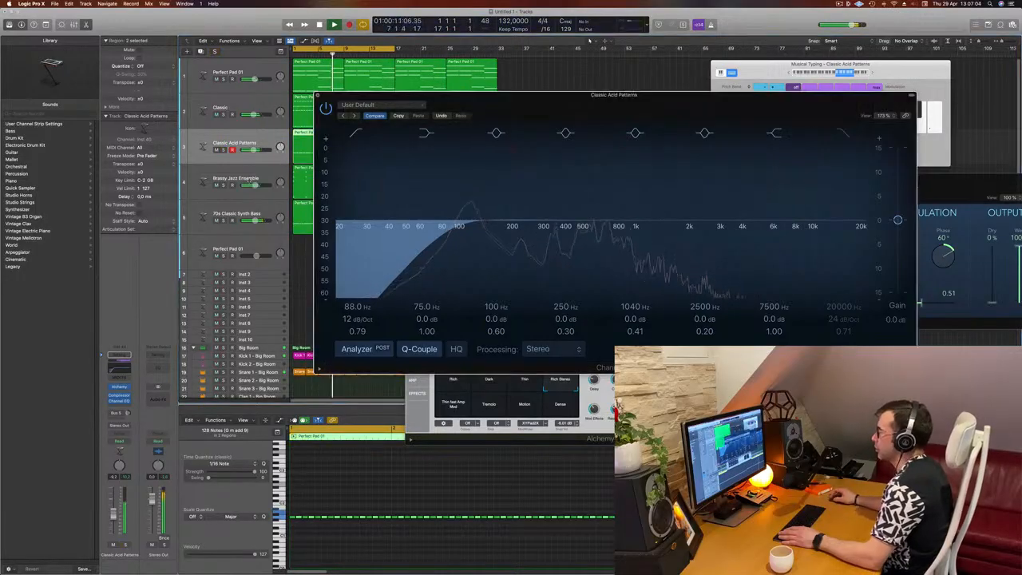
pyautogui.click(318, 95)
pyautogui.moveTo(512, 155); pyautogui.dragTo(539, 164)
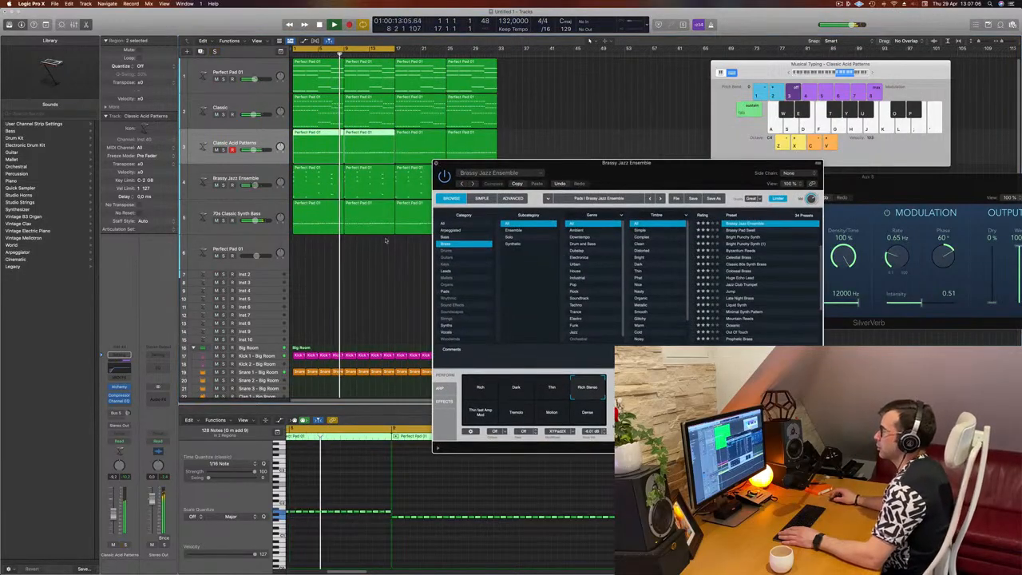
pyautogui.click(386, 271)
pyautogui.scroll(3, 524, 306)
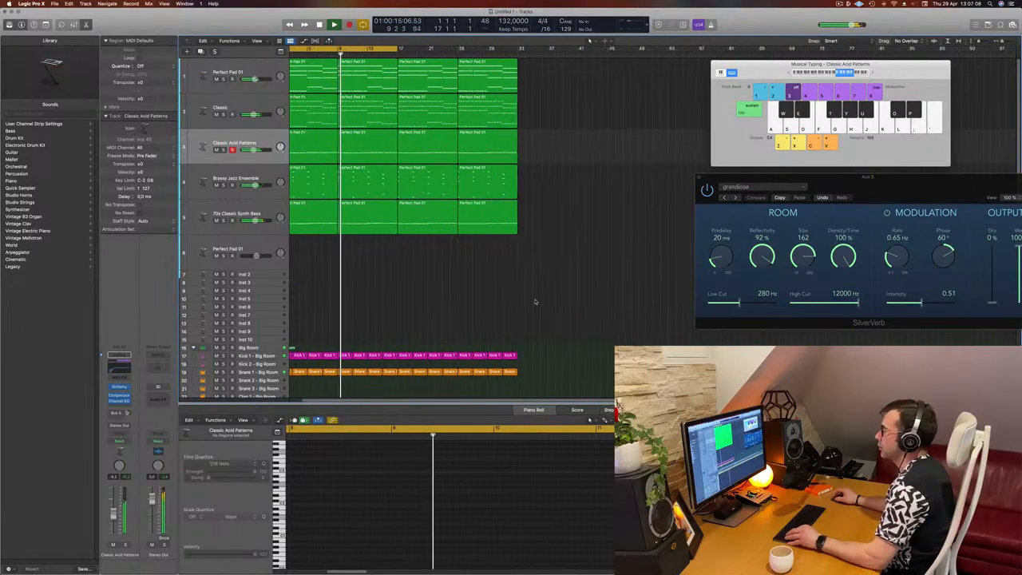
pyautogui.scroll(-3, 431, 292)
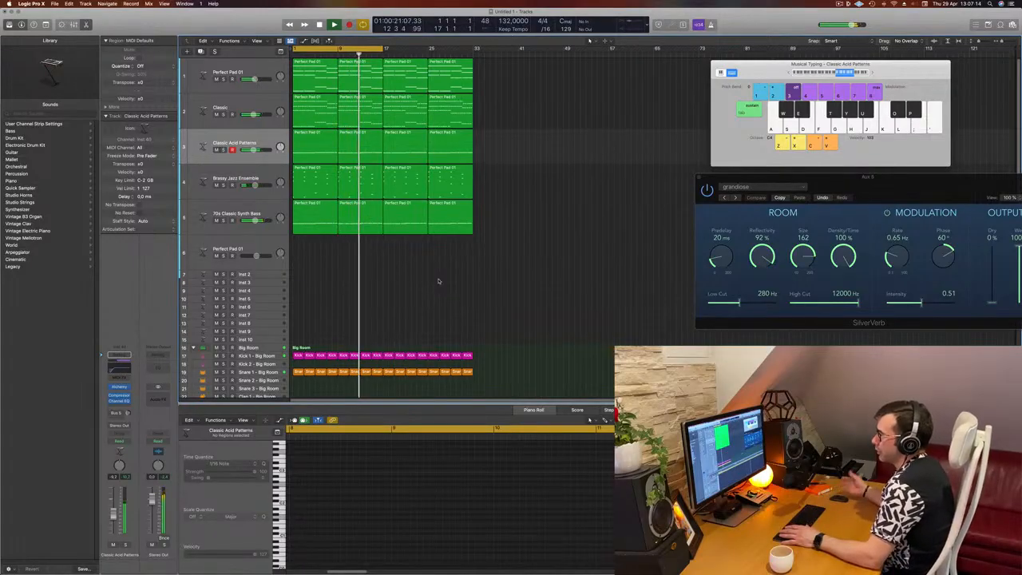
# Step: Inspect the tracks and the Perfect Pad 01 Alchemy instrument
pyautogui.click(236, 106)
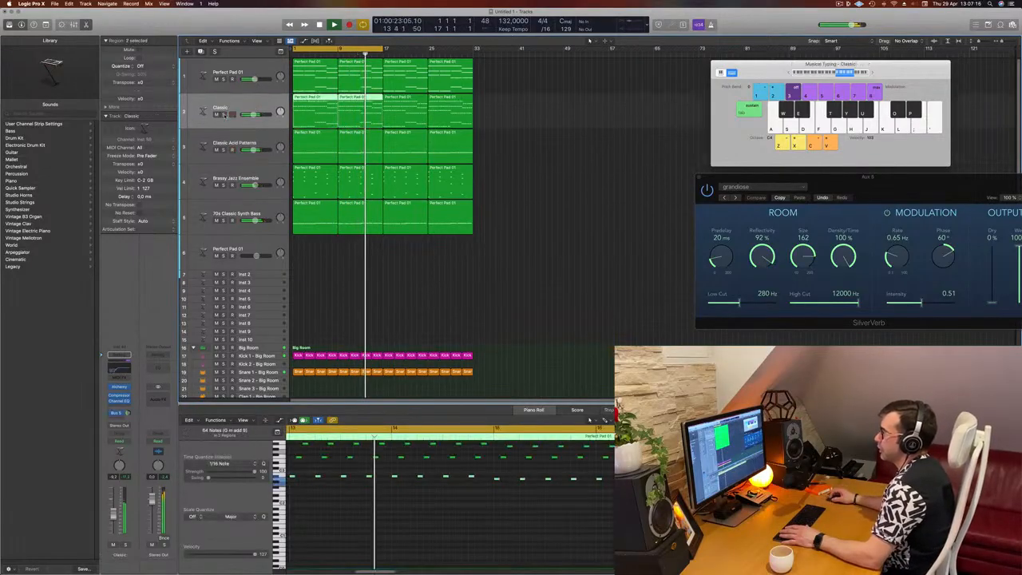
pyautogui.click(264, 180)
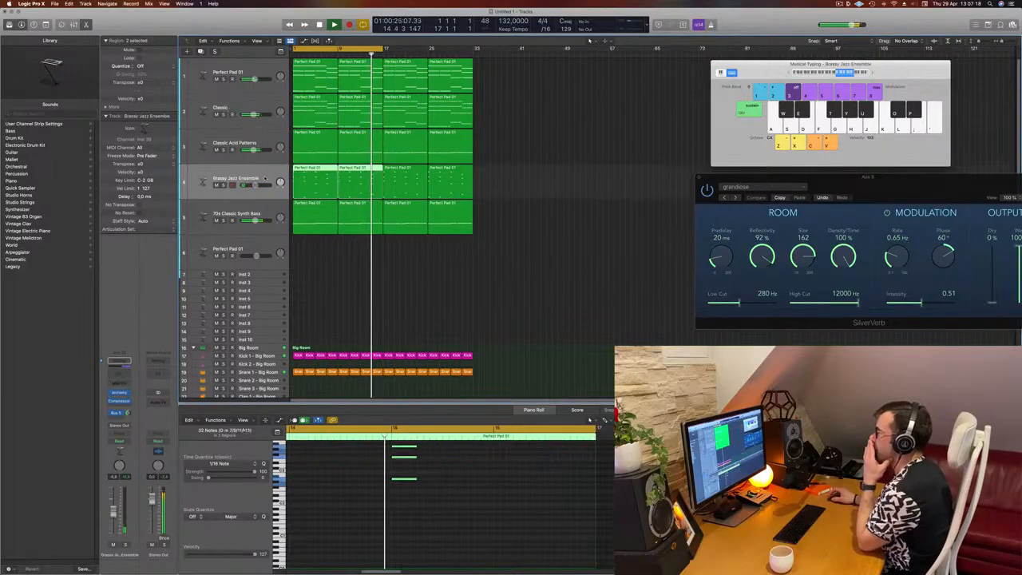
pyautogui.click(222, 74)
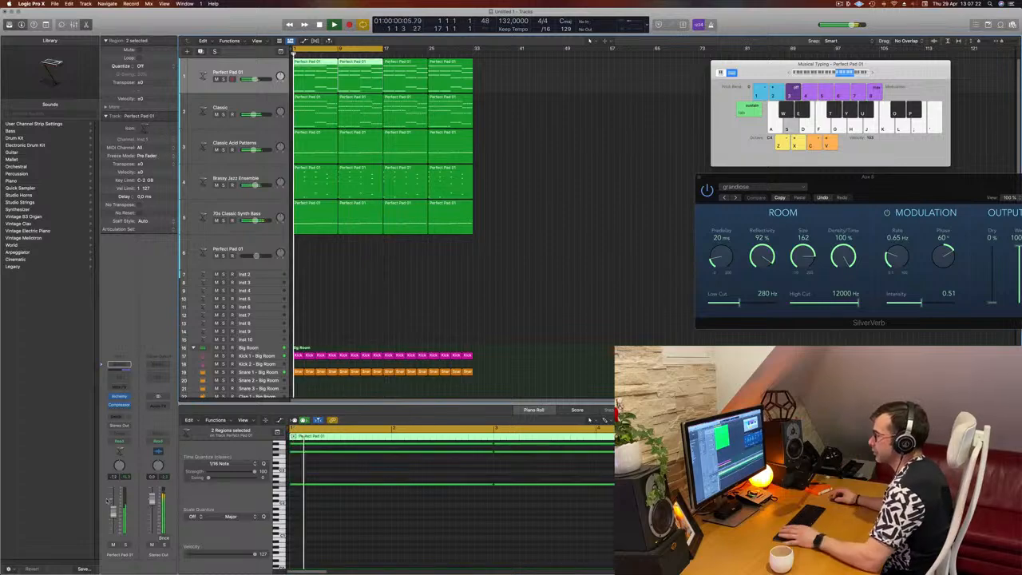
pyautogui.click(119, 396)
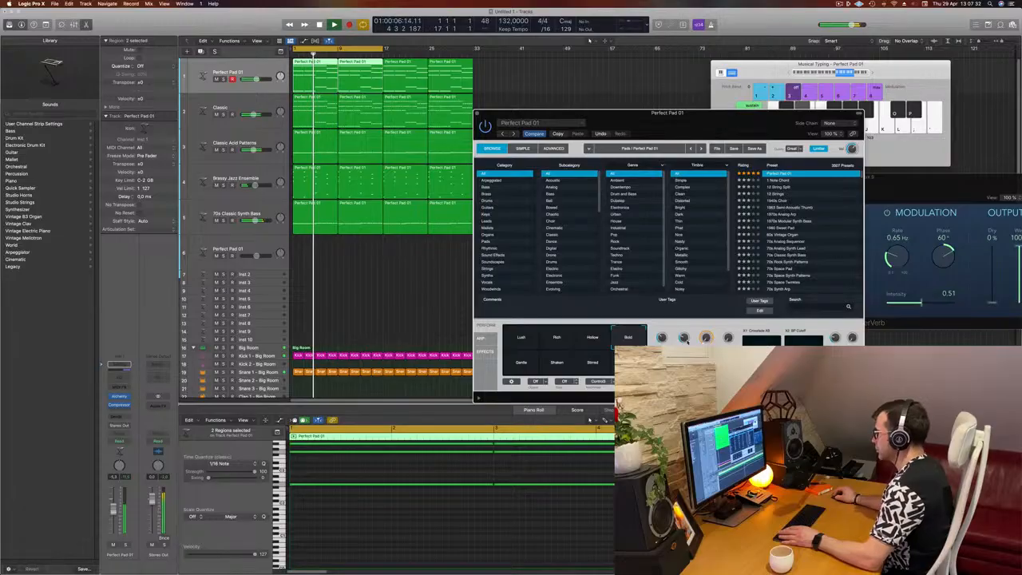
pyautogui.moveTo(469, 112); pyautogui.dragTo(444, 134)
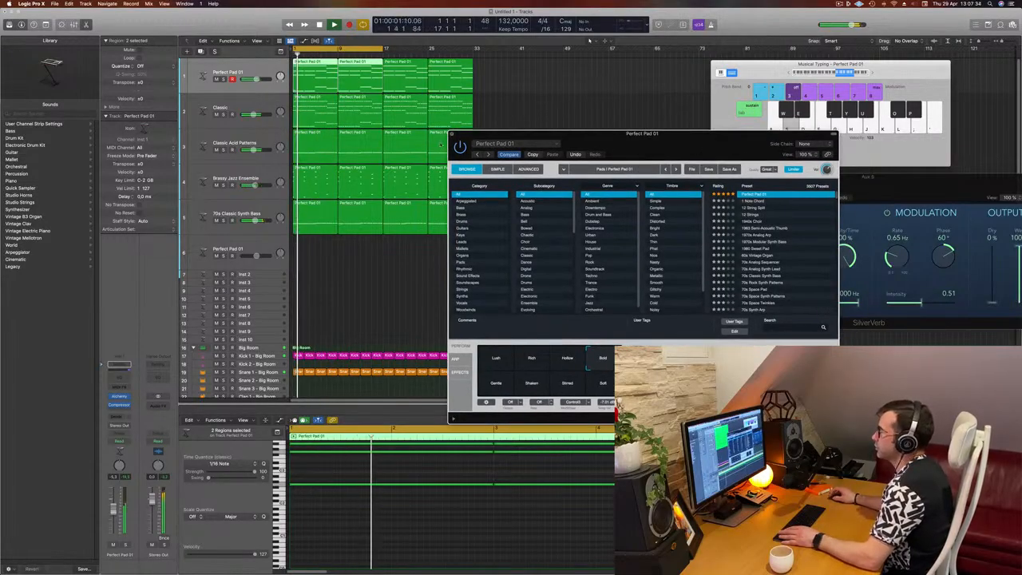
pyautogui.click(451, 134)
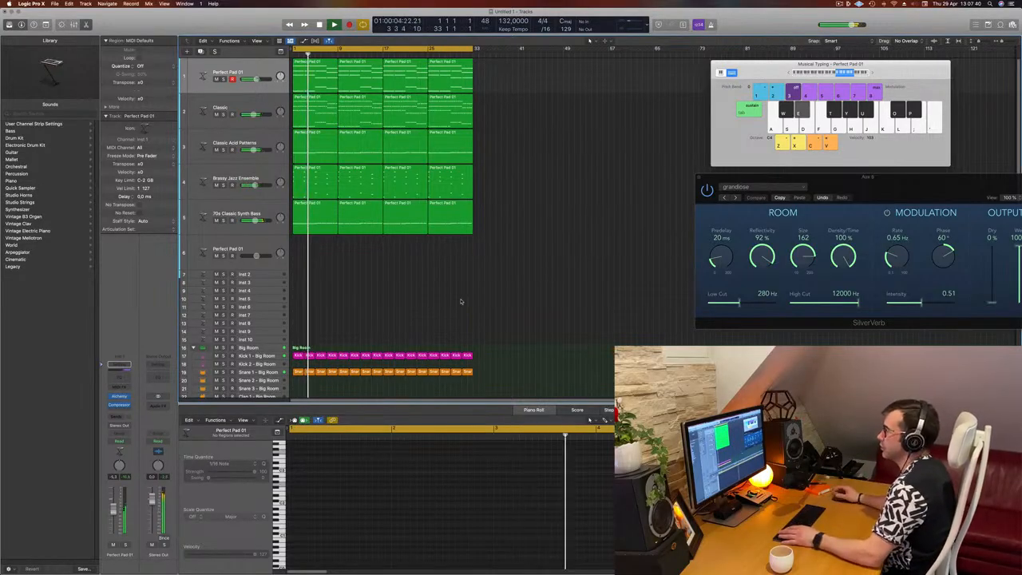
# Step: Create a new track with the same settings as the Brassy Jazz Ensemble track
pyautogui.click(237, 135)
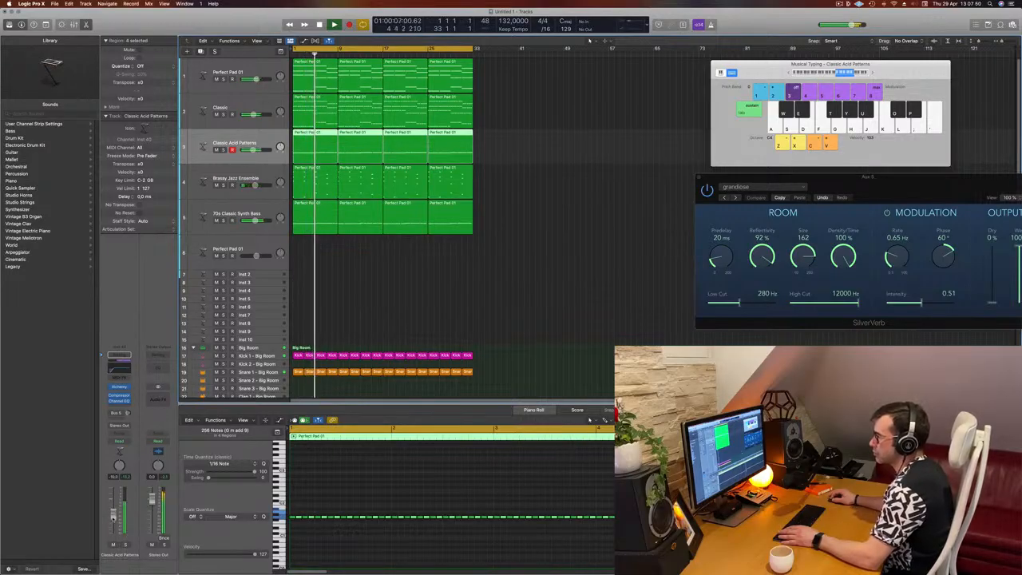
pyautogui.click(479, 315)
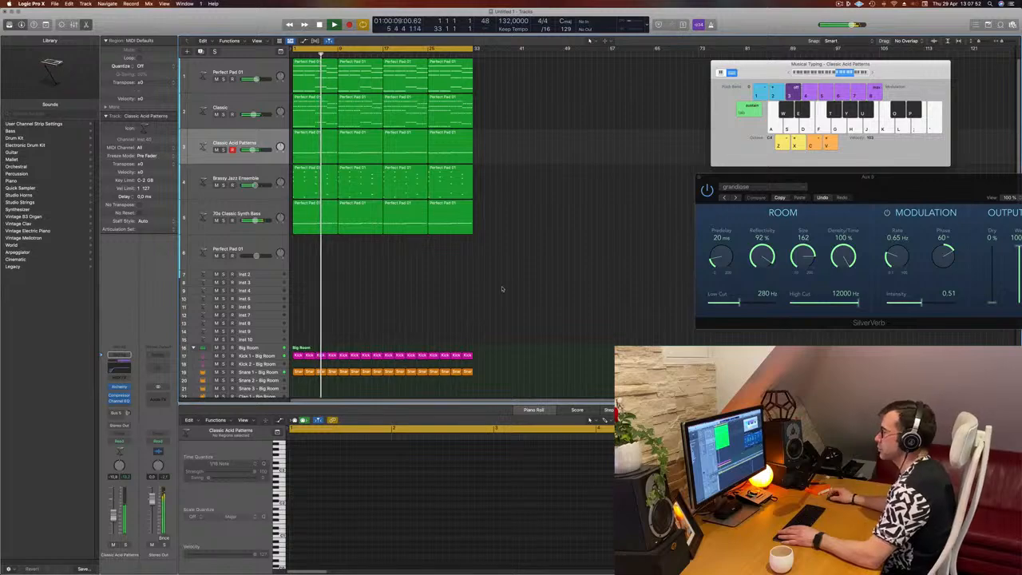
pyautogui.click(272, 209)
pyautogui.click(267, 172)
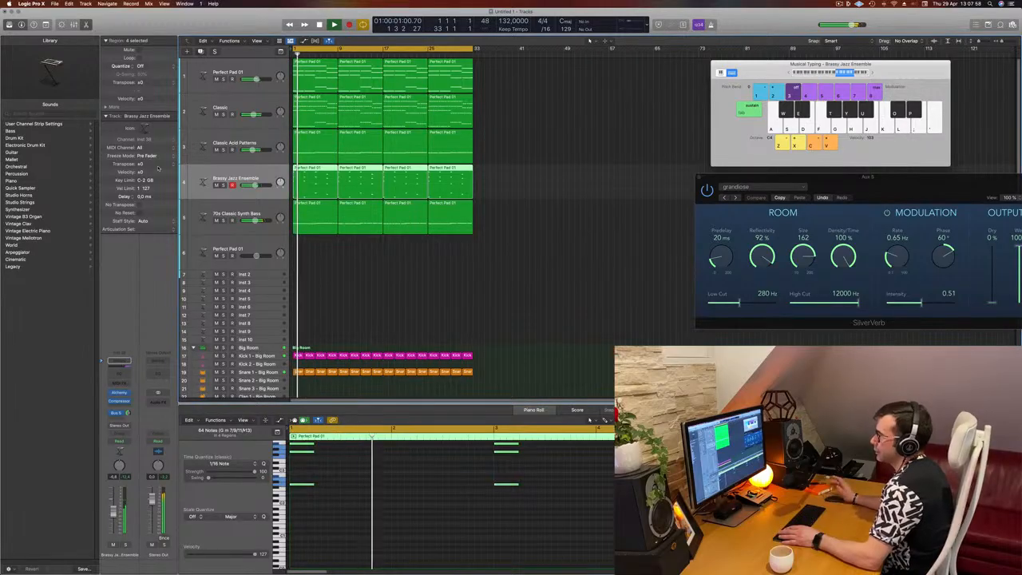
pyautogui.press('super+d')
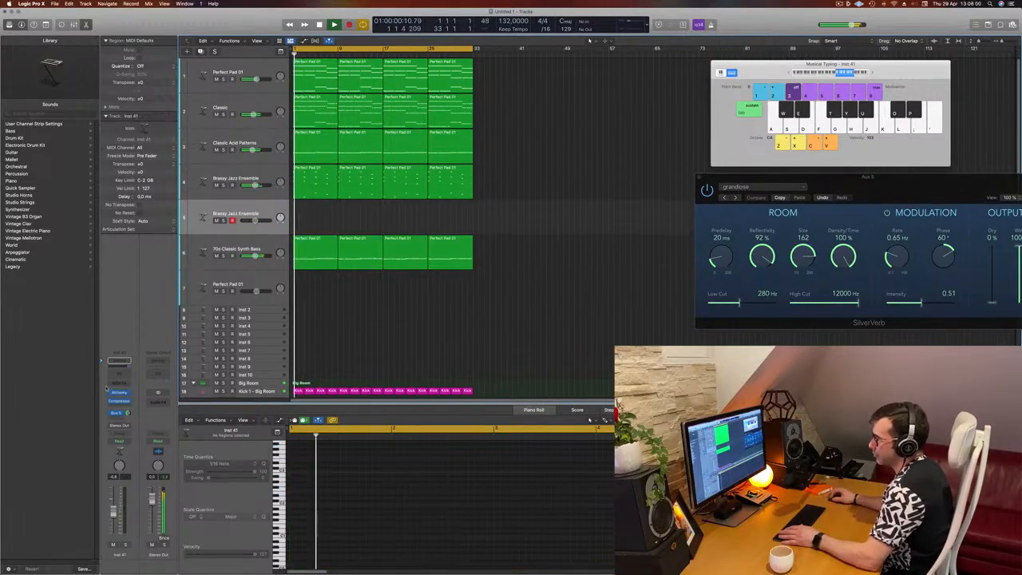
# Step: Load Yamaha Grand Piano on the new track and add a send to Bus 5 (Aux 5)
pyautogui.click(12, 182)
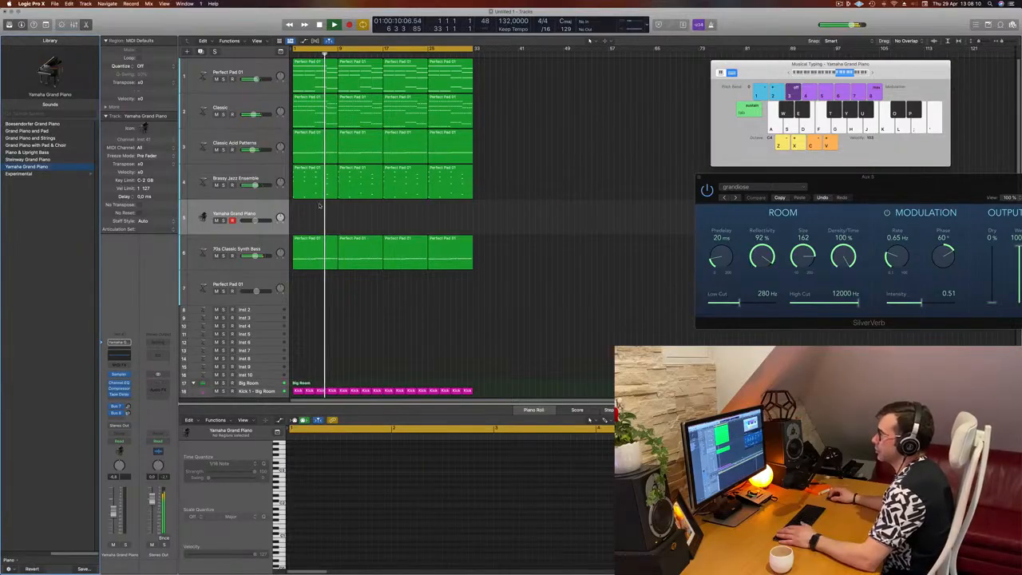
pyautogui.click(256, 208)
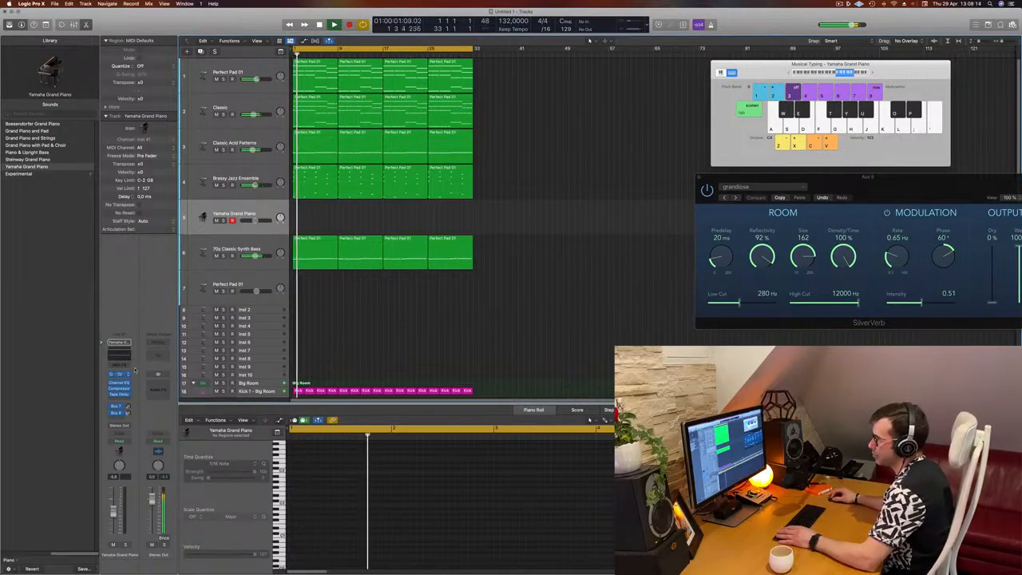
pyautogui.click(116, 405)
pyautogui.moveTo(128, 427)
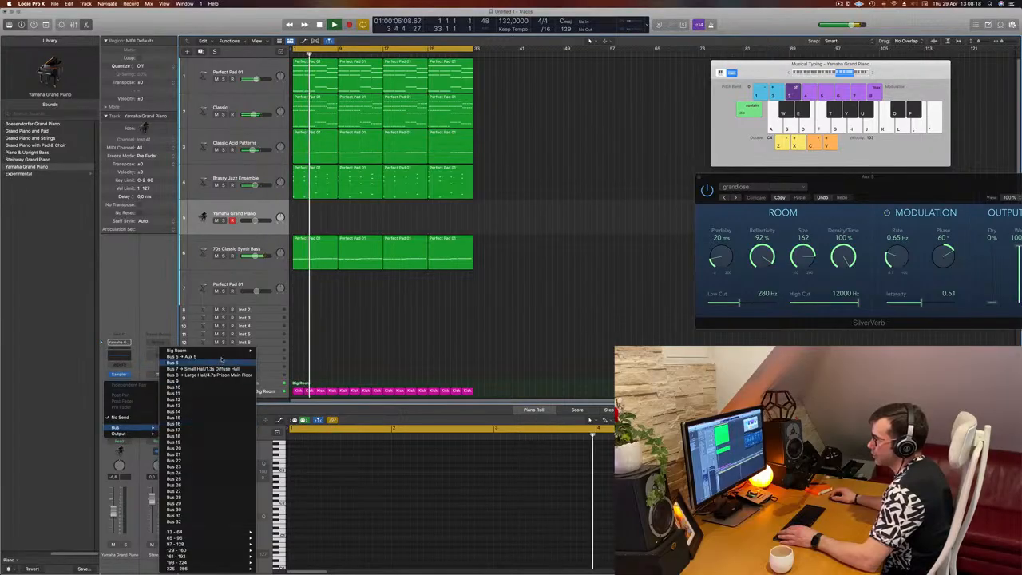
pyautogui.click(183, 361)
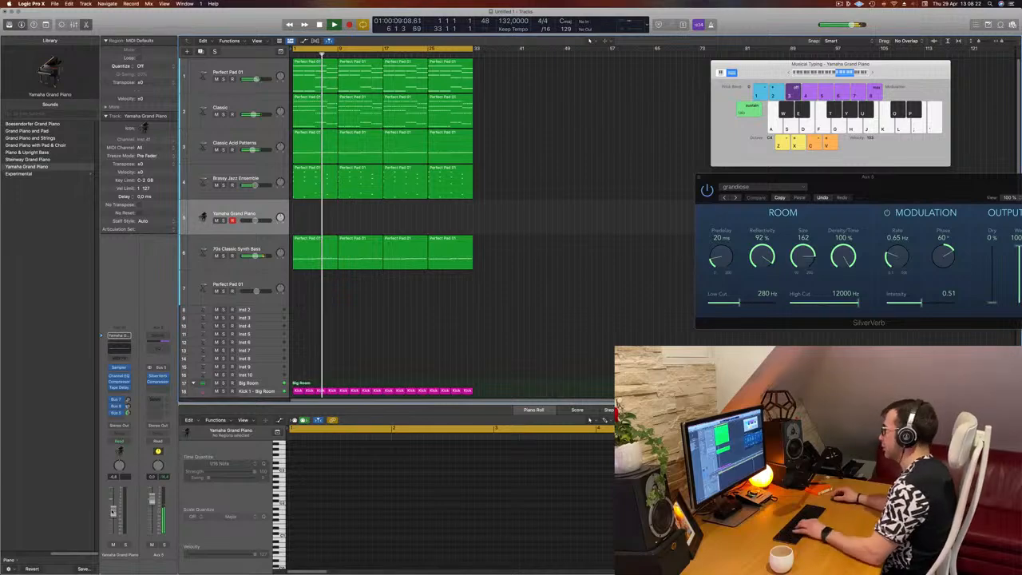
# Step: Play along with the project on the Yamaha Grand Piano track using Musical Typing, nudging its volume fader up slightly
pyautogui.click(789, 73)
pyautogui.press('h')
pyautogui.press('j')
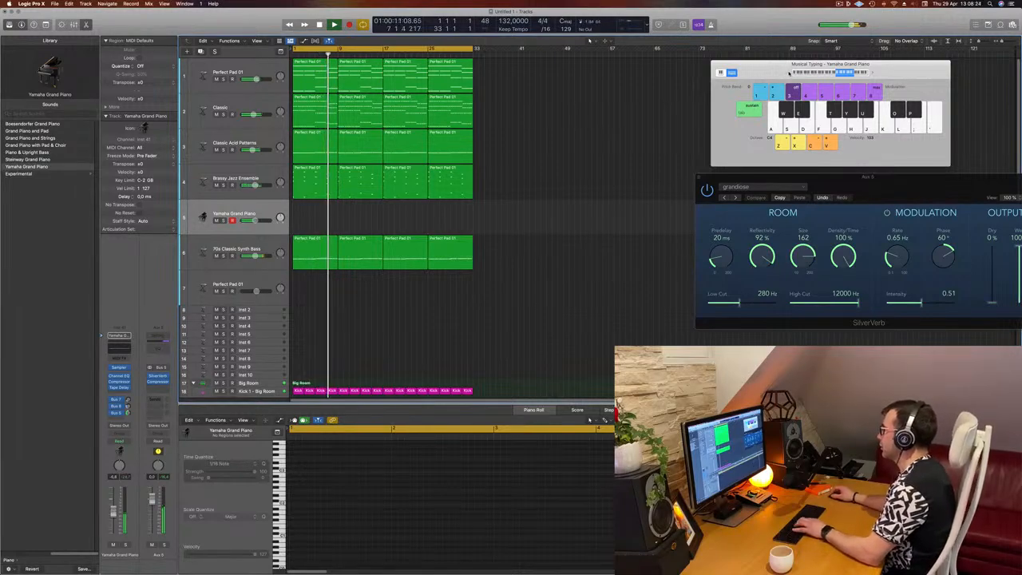
pyautogui.press('k')
pyautogui.press('j')
pyautogui.press('h')
pyautogui.press('j')
pyautogui.press('k')
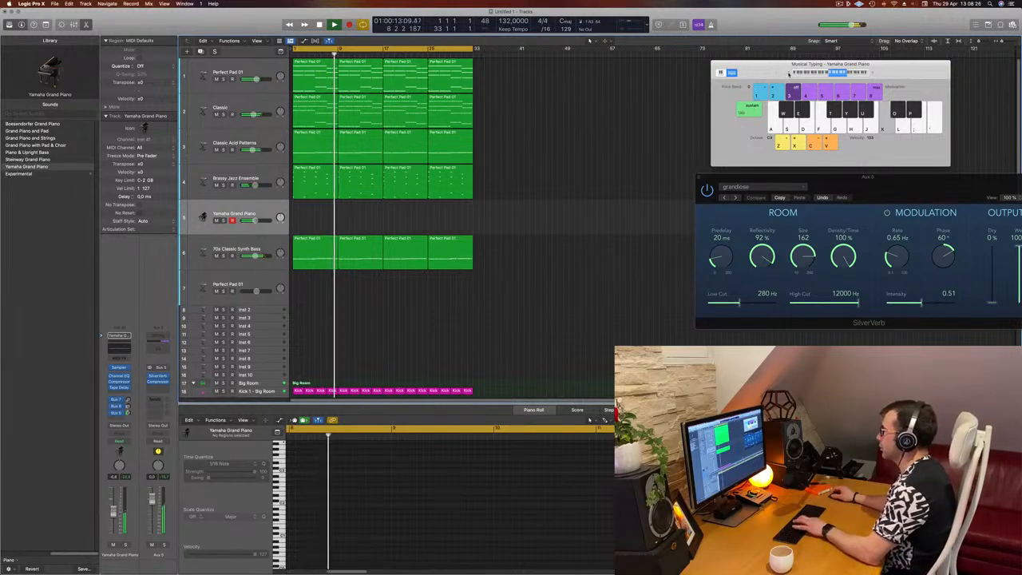
pyautogui.press('l')
pyautogui.moveTo(115, 509); pyautogui.dragTo(116, 500)
pyautogui.press('k')
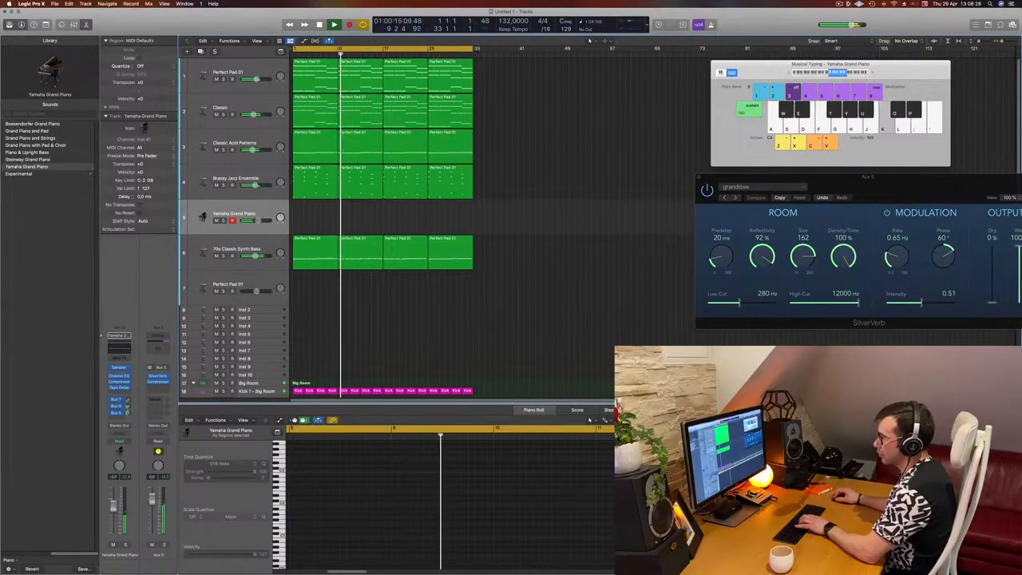
pyautogui.press('j')
pyautogui.press('j')
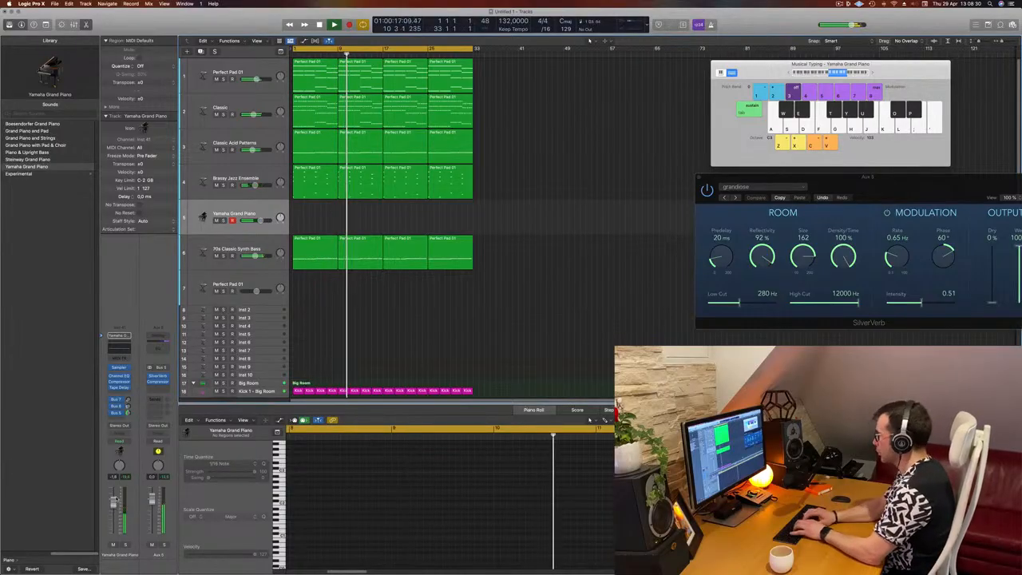
pyautogui.press('l')
pyautogui.press('l')
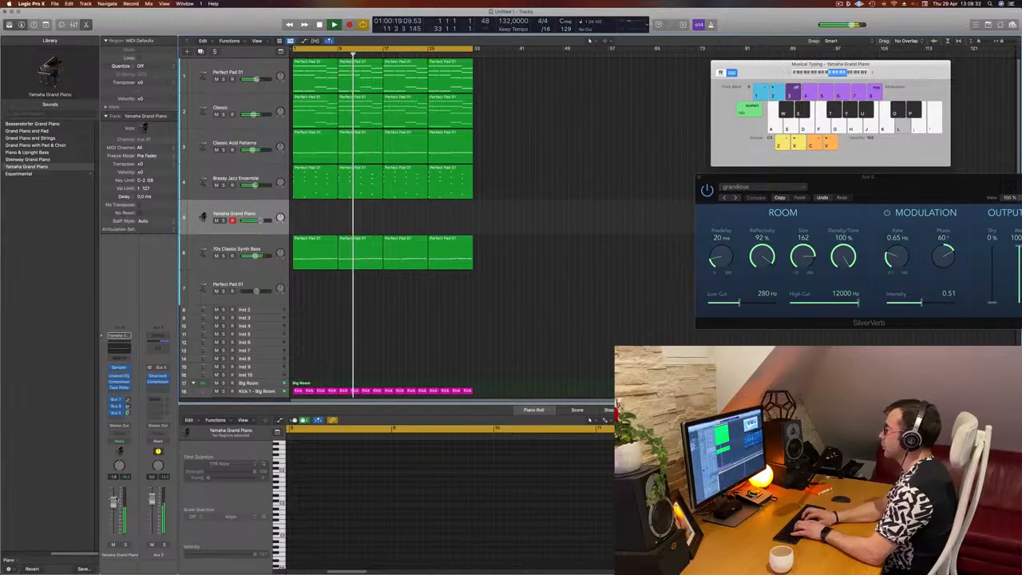
pyautogui.press(';')
pyautogui.press("'")
pyautogui.press("'")
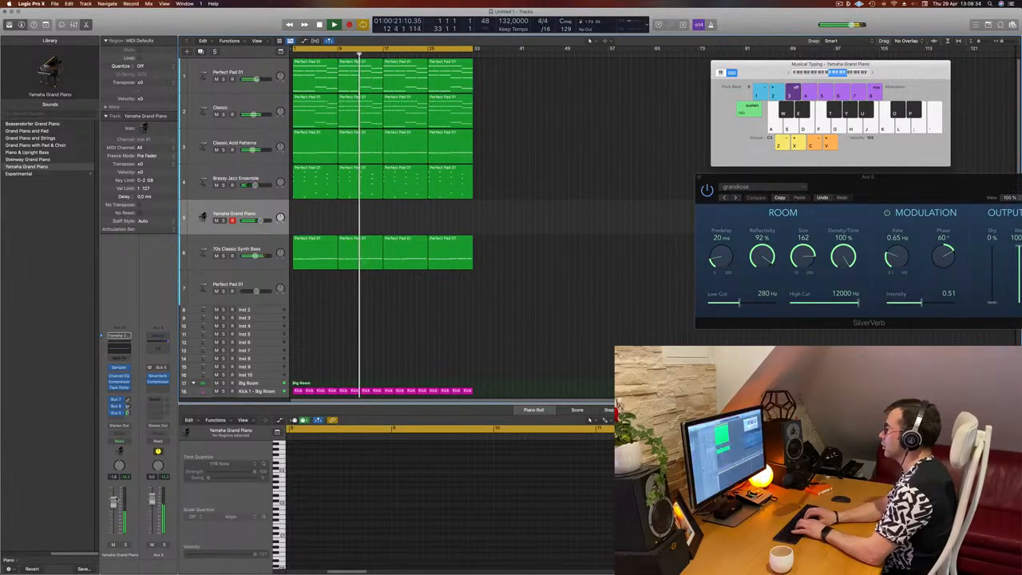
pyautogui.press("'")
pyautogui.press("'")
pyautogui.press("'")
pyautogui.press(';')
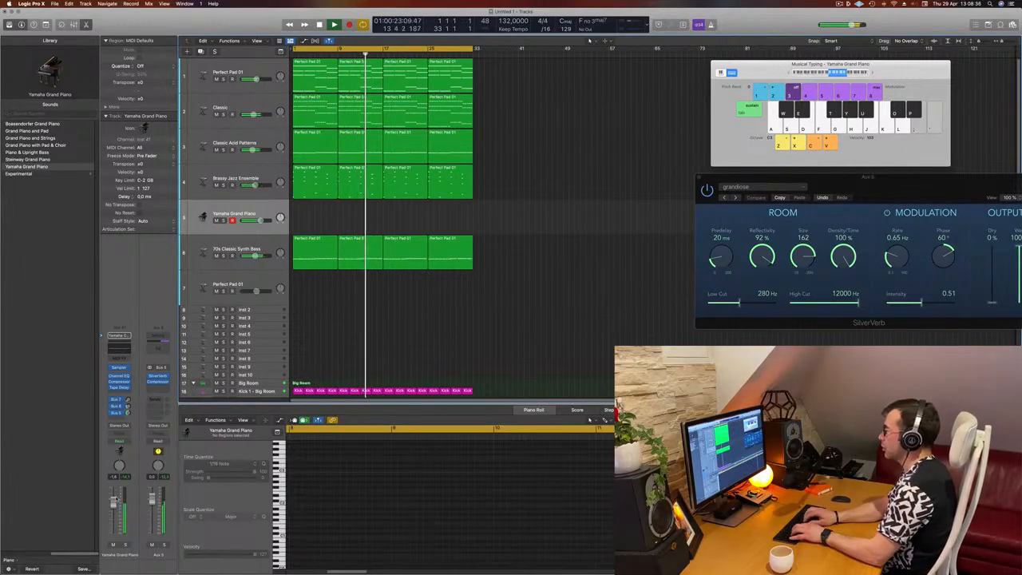
pyautogui.press('f')
pyautogui.press('f')
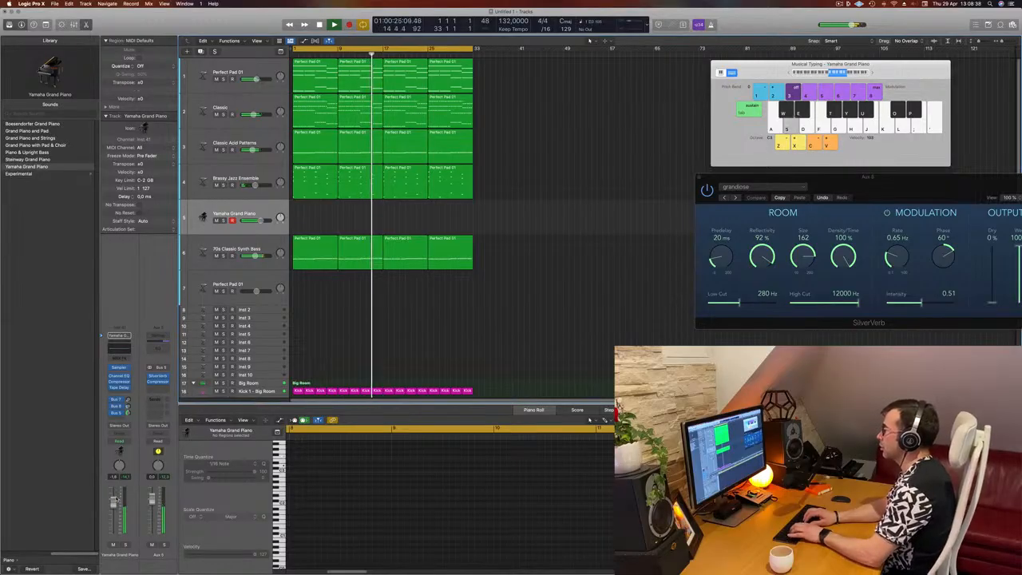
pyautogui.press('s')
pyautogui.press('d')
pyautogui.press('f')
pyautogui.press('s')
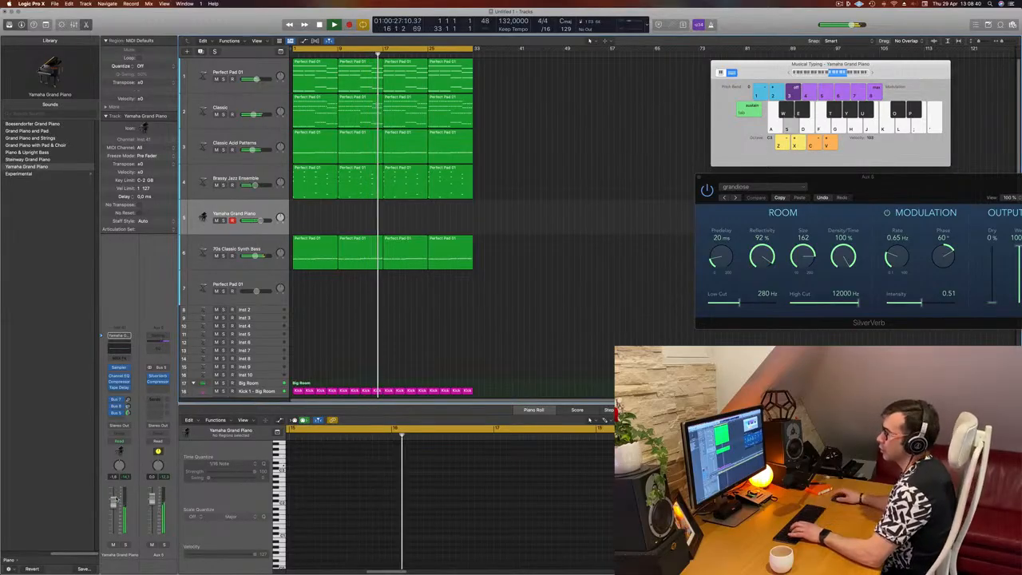
pyautogui.press('d')
pyautogui.press('s')
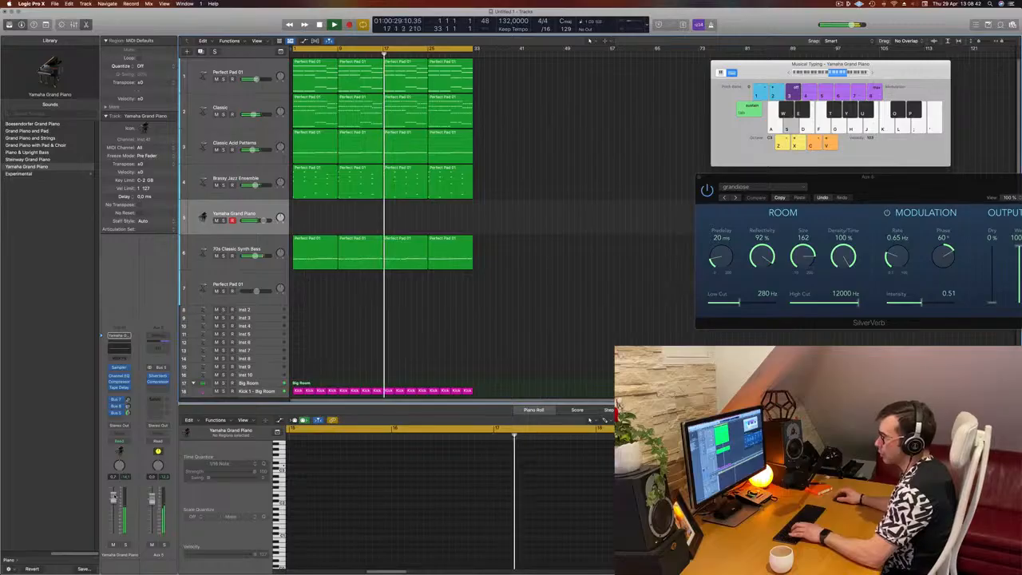
pyautogui.press('s')
pyautogui.press('d')
pyautogui.press('f')
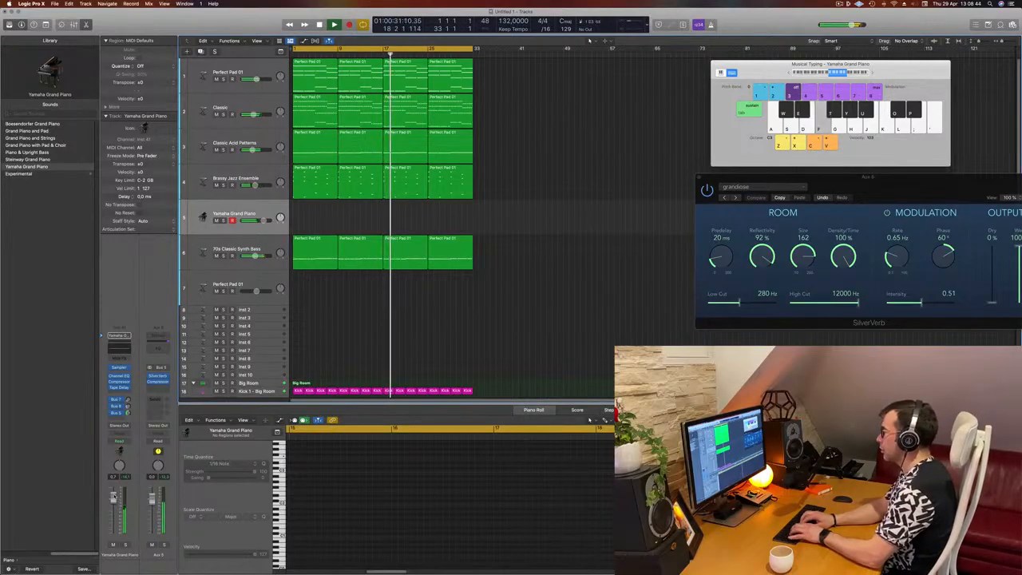
pyautogui.press('j')
pyautogui.press('k')
pyautogui.press('l')
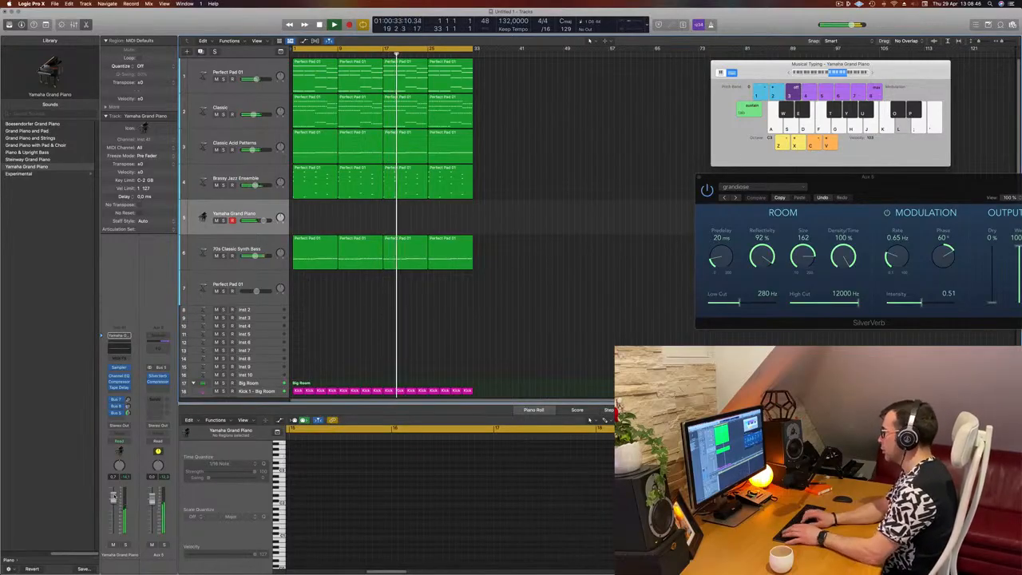
pyautogui.press('l')
pyautogui.press('l')
pyautogui.press('k')
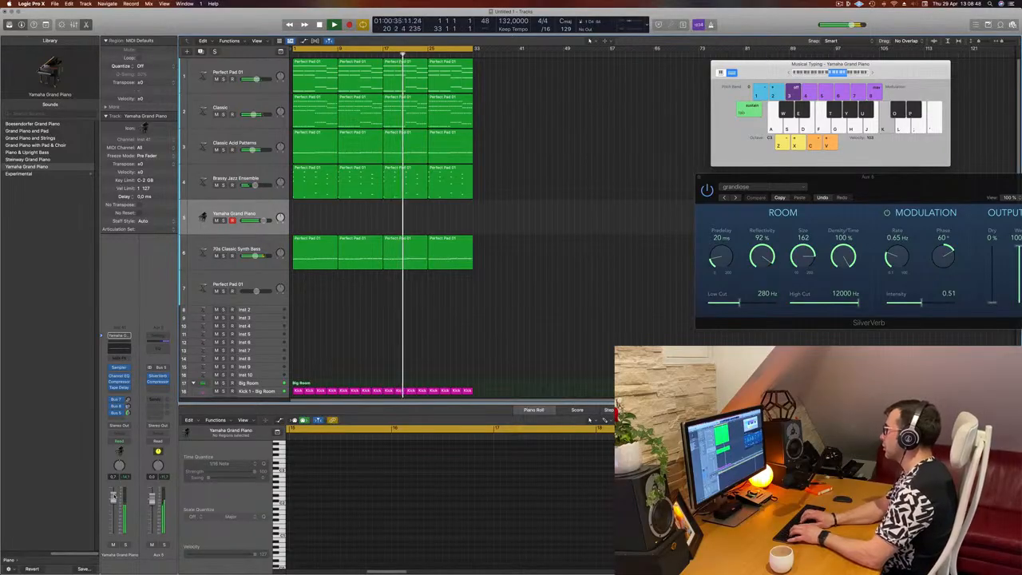
pyautogui.press("'")
pyautogui.press(';')
pyautogui.press("'")
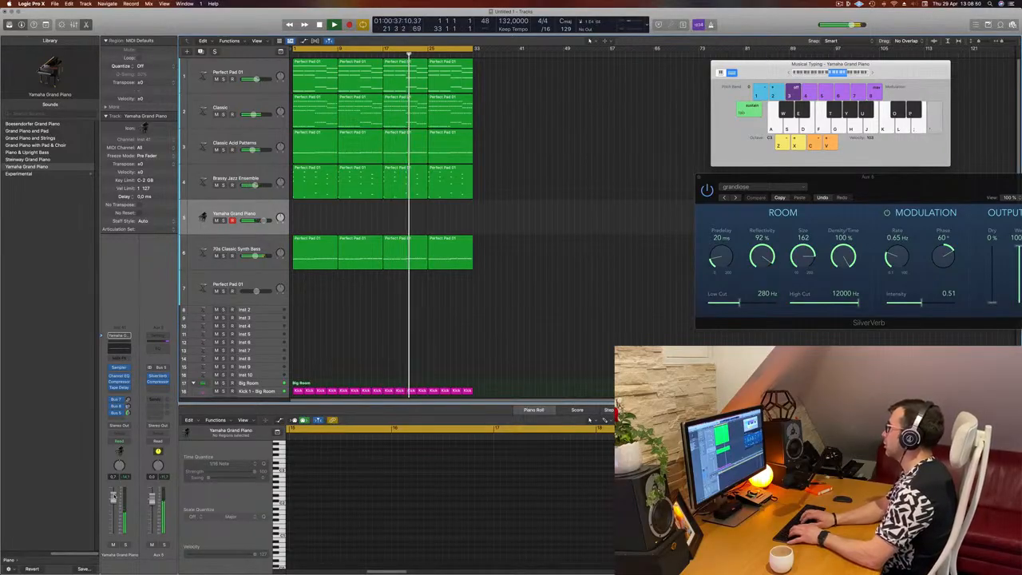
pyautogui.press('k')
pyautogui.press('k')
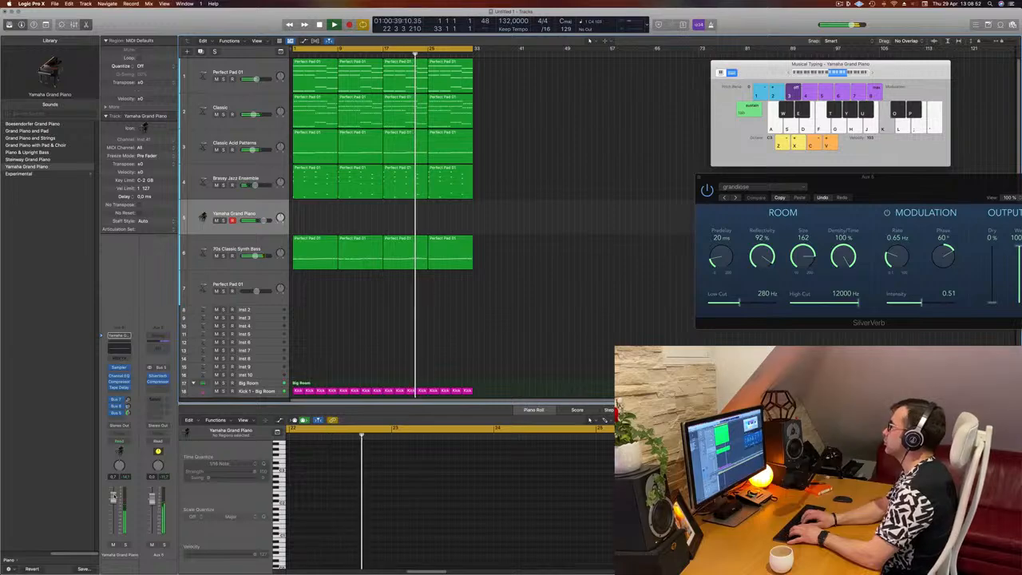
pyautogui.press("'")
pyautogui.press("'")
pyautogui.press('k')
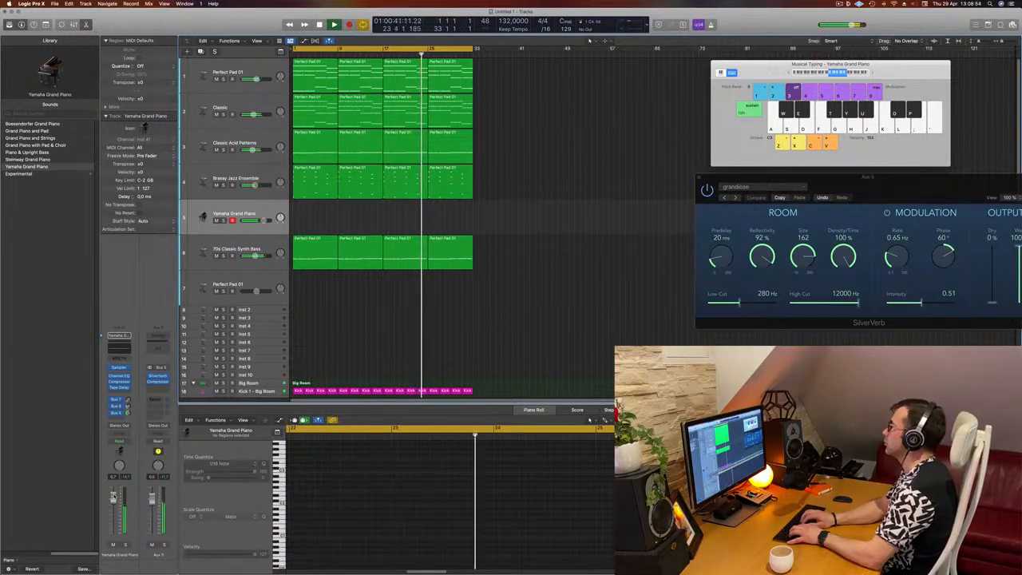
pyautogui.press('k')
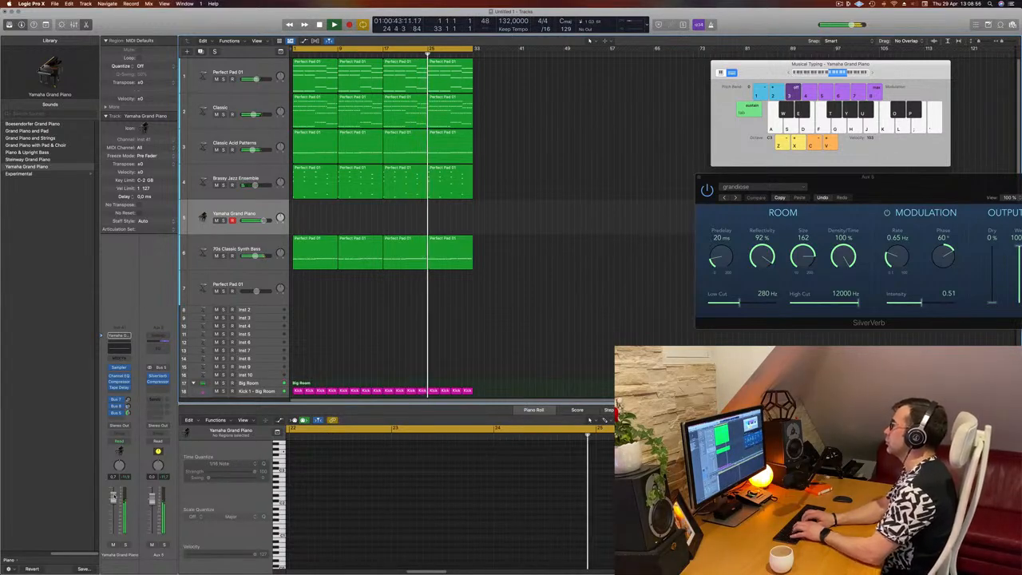
pyautogui.press('g')
pyautogui.press('g')
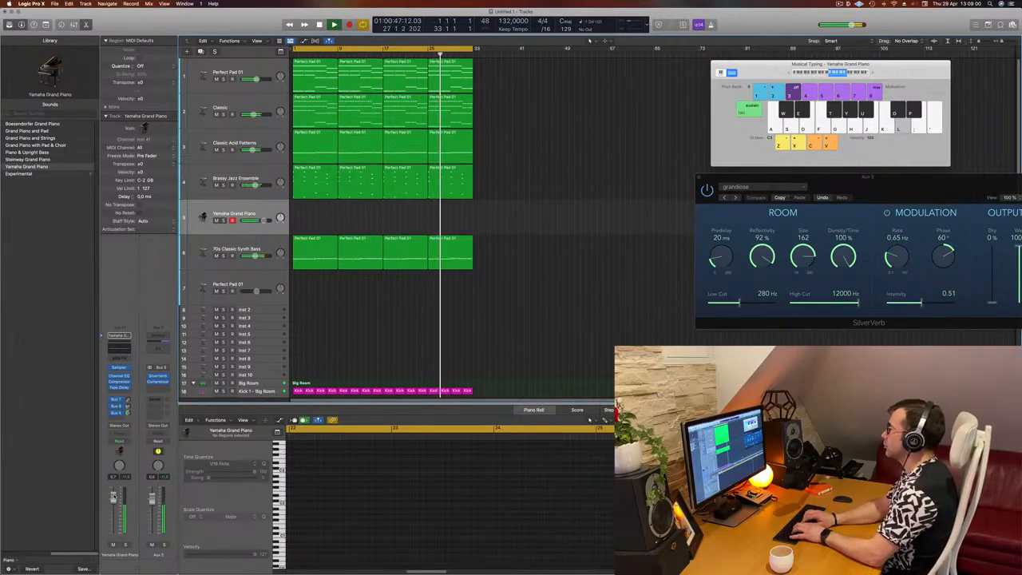
pyautogui.press('g')
pyautogui.press('g')
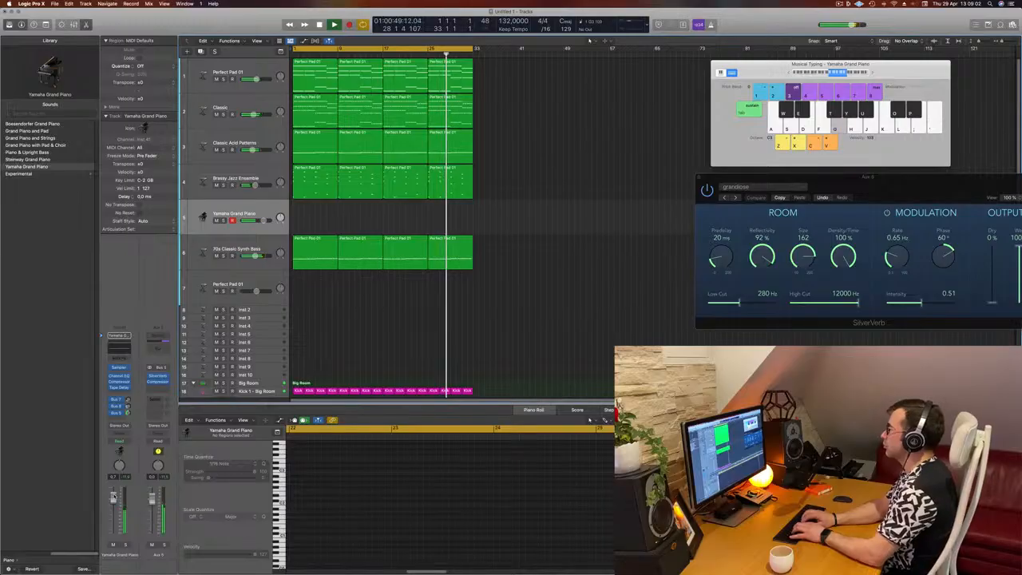
pyautogui.press('k')
pyautogui.press('l')
pyautogui.press(';')
pyautogui.press('l')
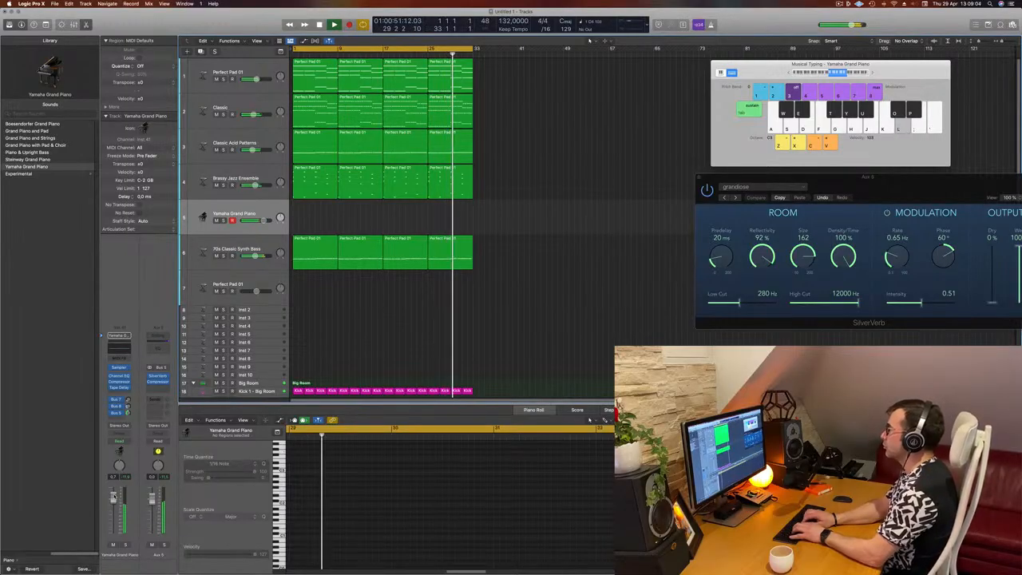
pyautogui.press('k')
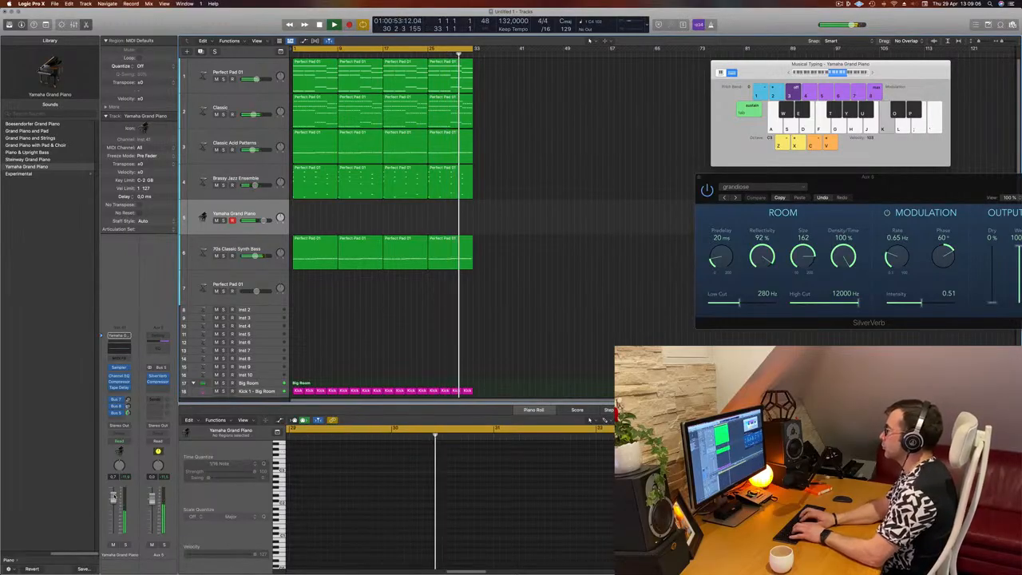
pyautogui.press('l')
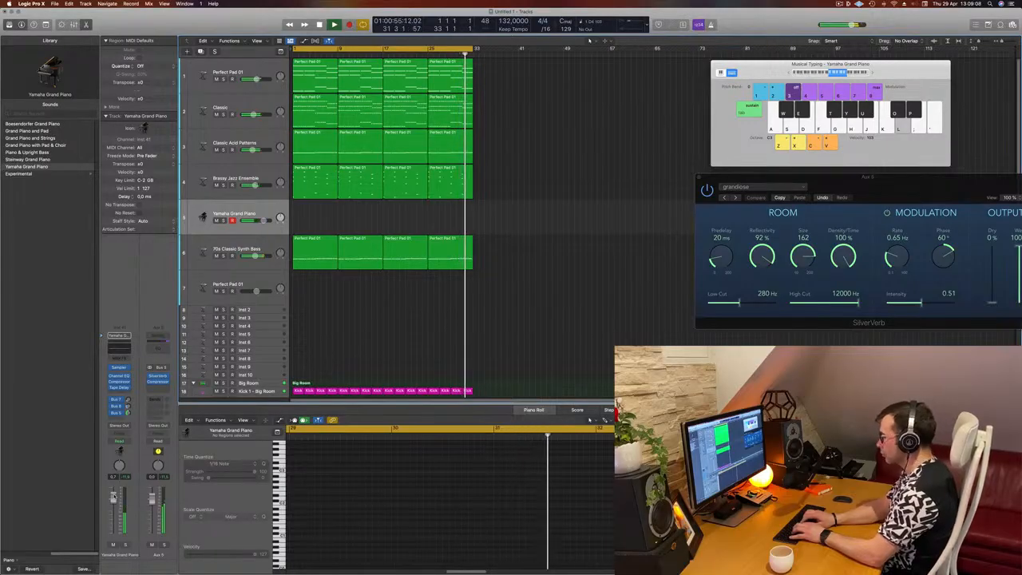
pyautogui.press('k')
pyautogui.press('l')
# Step: Record a short piano melody onto the Yamaha Grand Piano track from the project start, then stop recording
pyautogui.press('r')
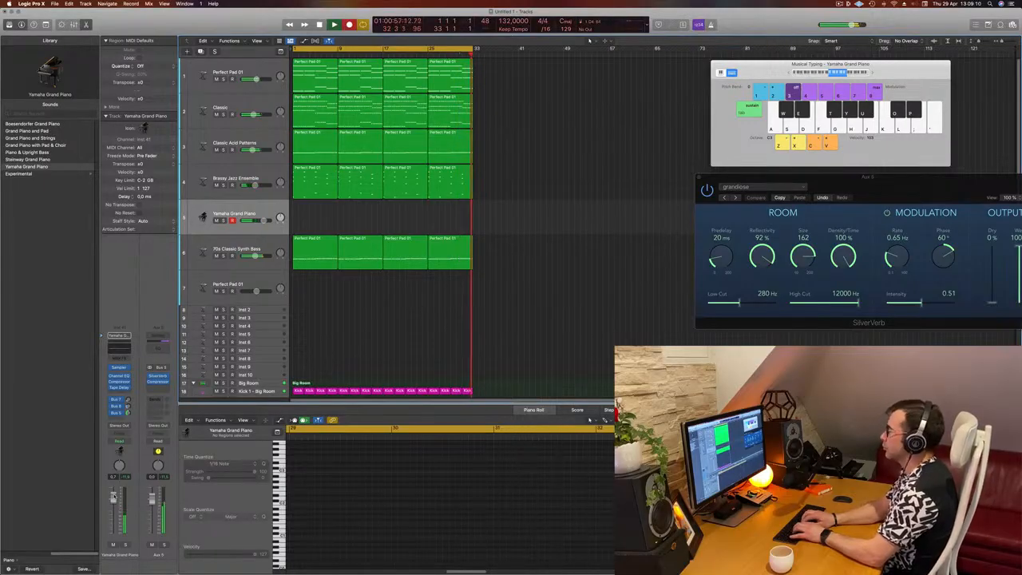
pyautogui.press('Return')
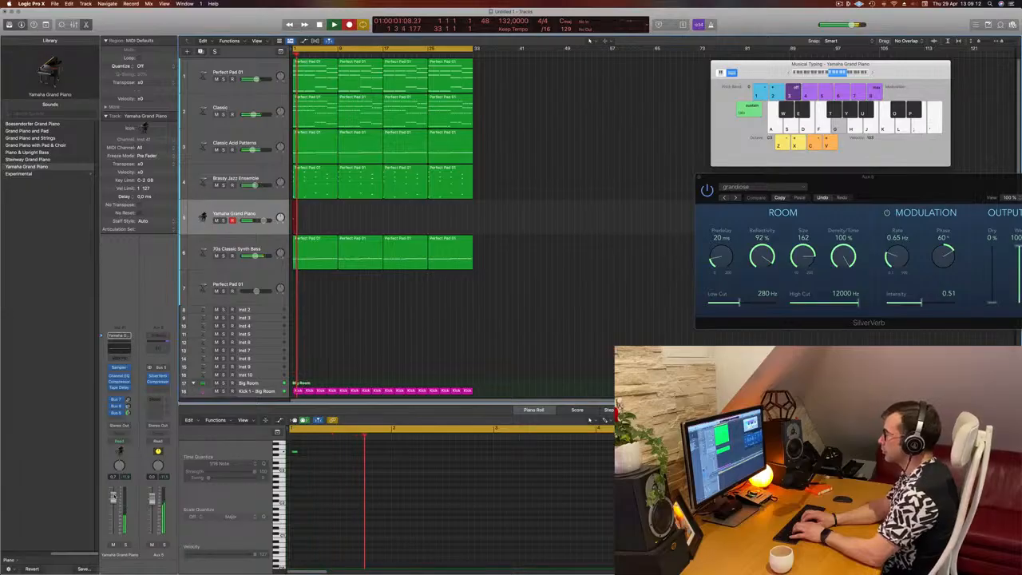
pyautogui.press('l')
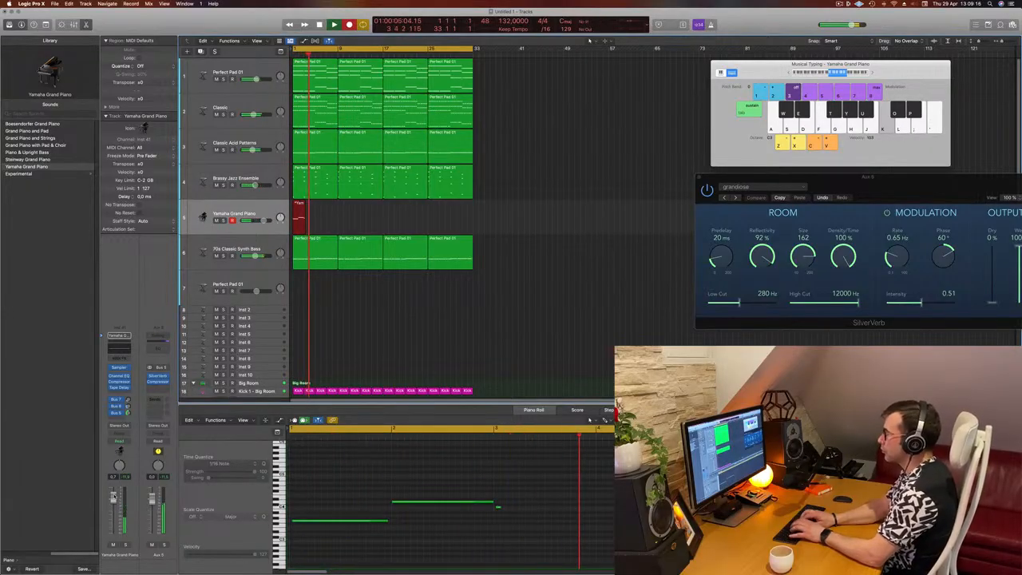
pyautogui.press('g')
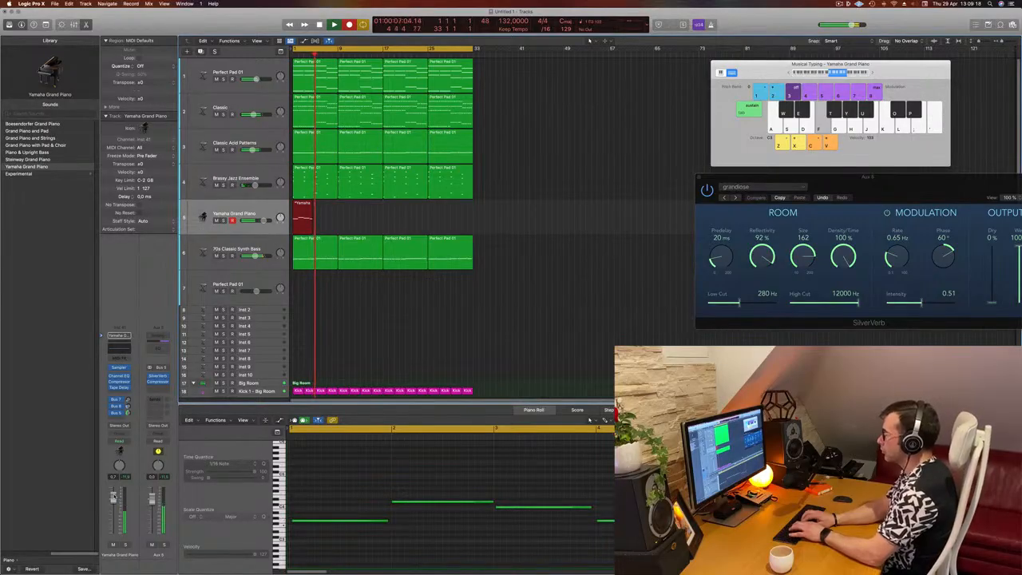
pyautogui.press(';')
pyautogui.press('l')
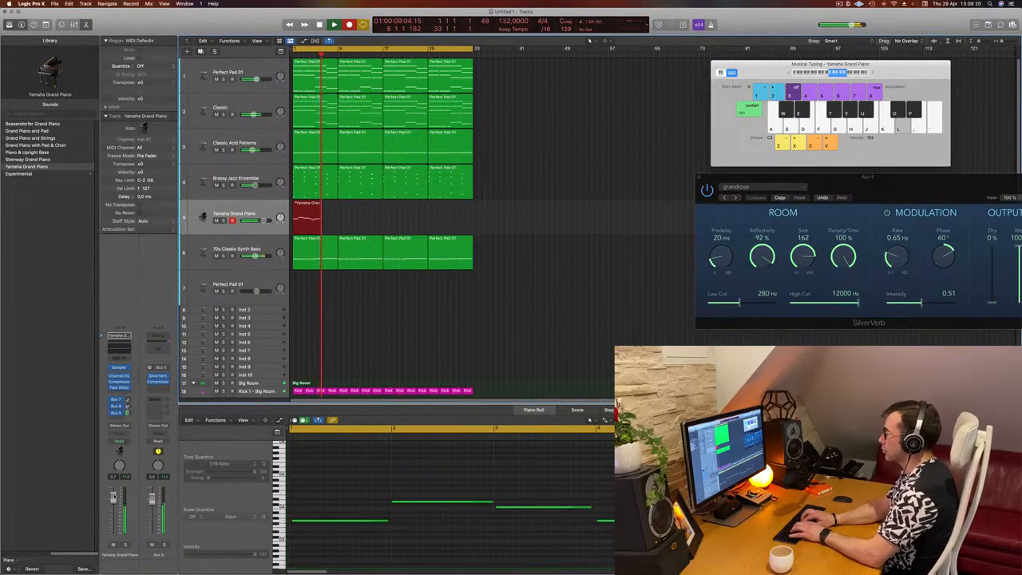
pyautogui.press('k')
pyautogui.press('g')
pyautogui.press('space')
pyautogui.press('space')
pyautogui.press('space')
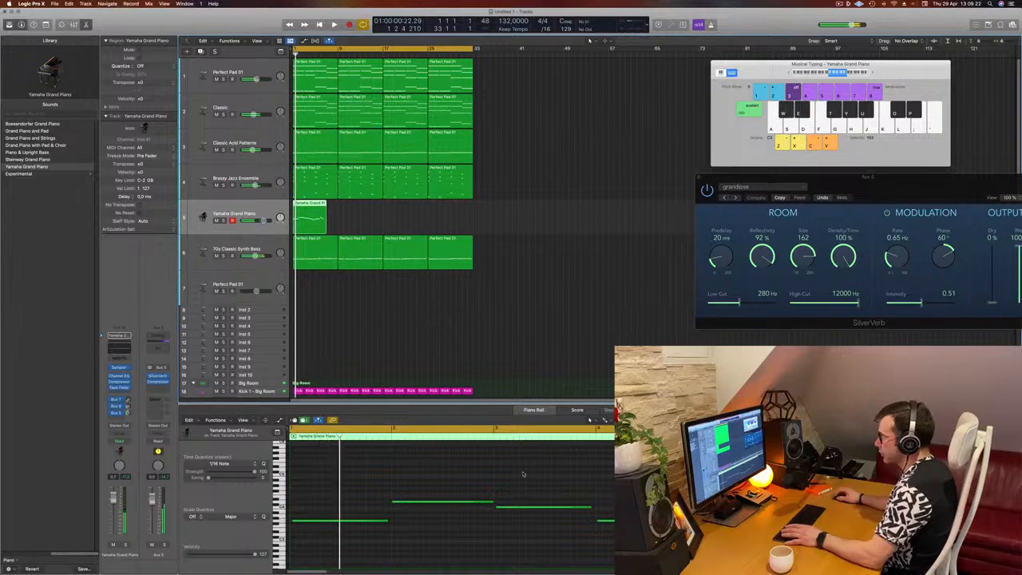
pyautogui.press('space')
# Step: Trim the recorded piano region by cutting off and deleting its empty end portion
pyautogui.click(520, 472)
pyautogui.press('super+a')
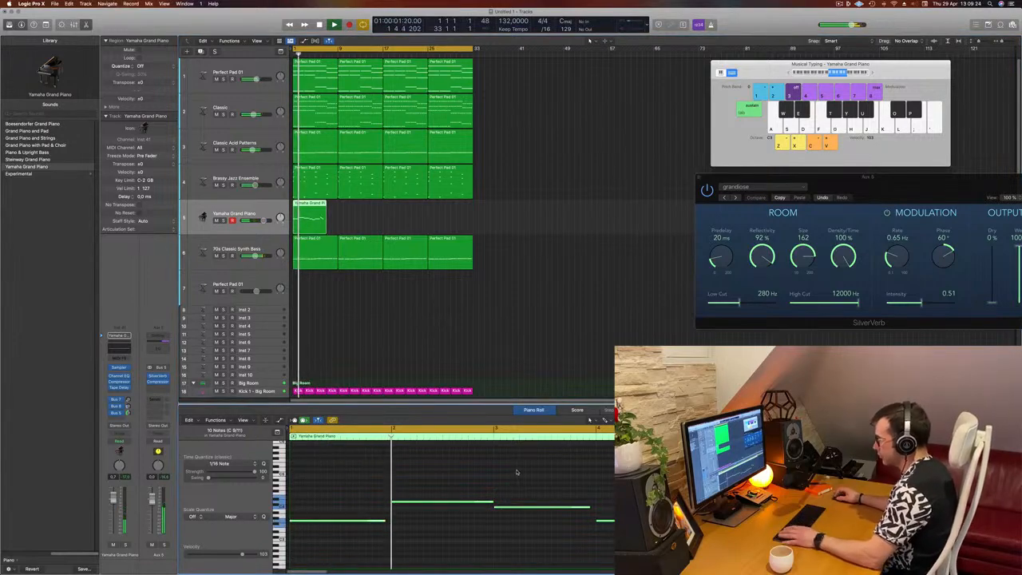
pyautogui.click(458, 465)
pyautogui.hscroll(-2, 460, 465)
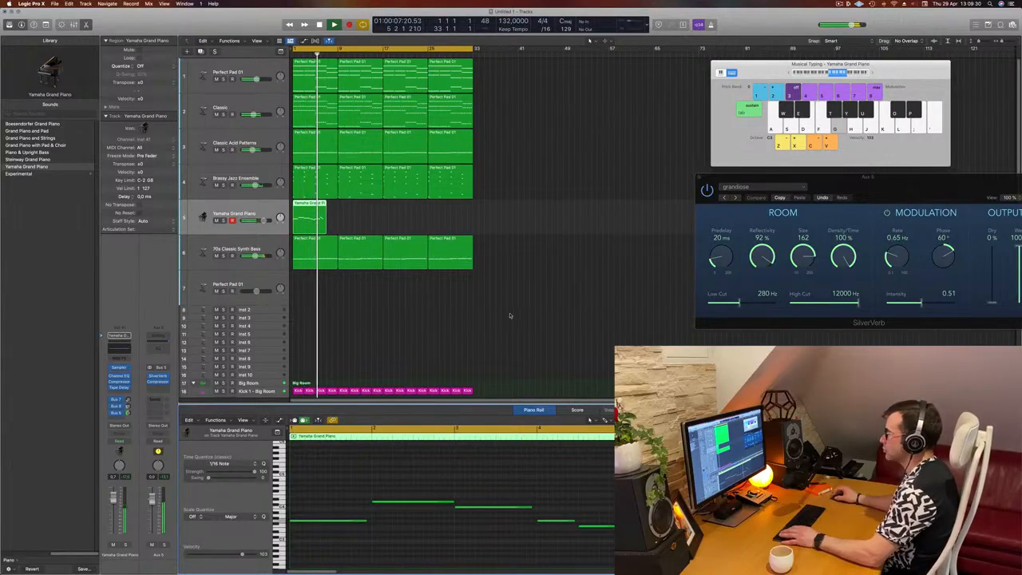
pyautogui.scroll(2, 340, 216)
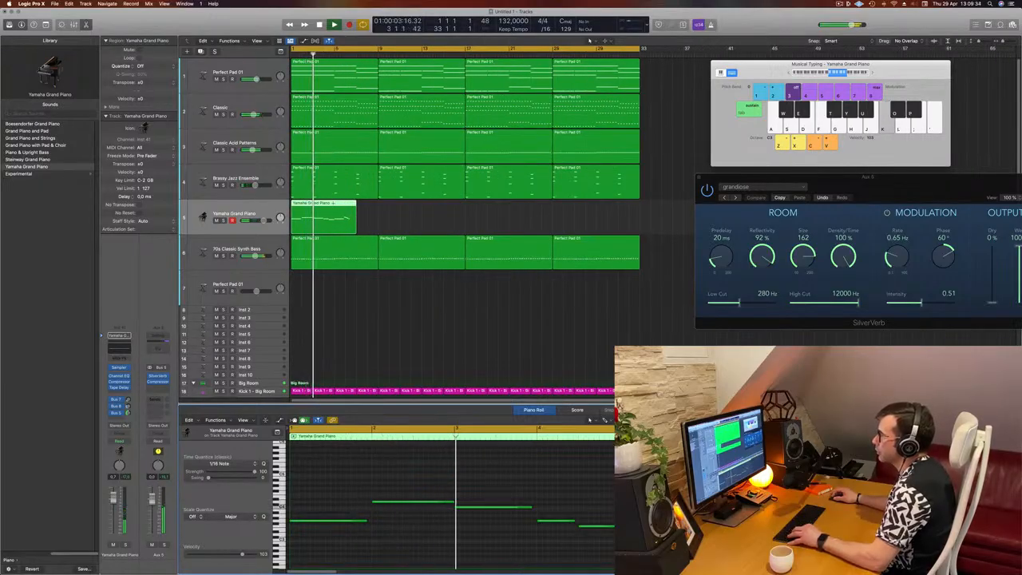
pyautogui.moveTo(335, 204); pyautogui.dragTo(356, 215)
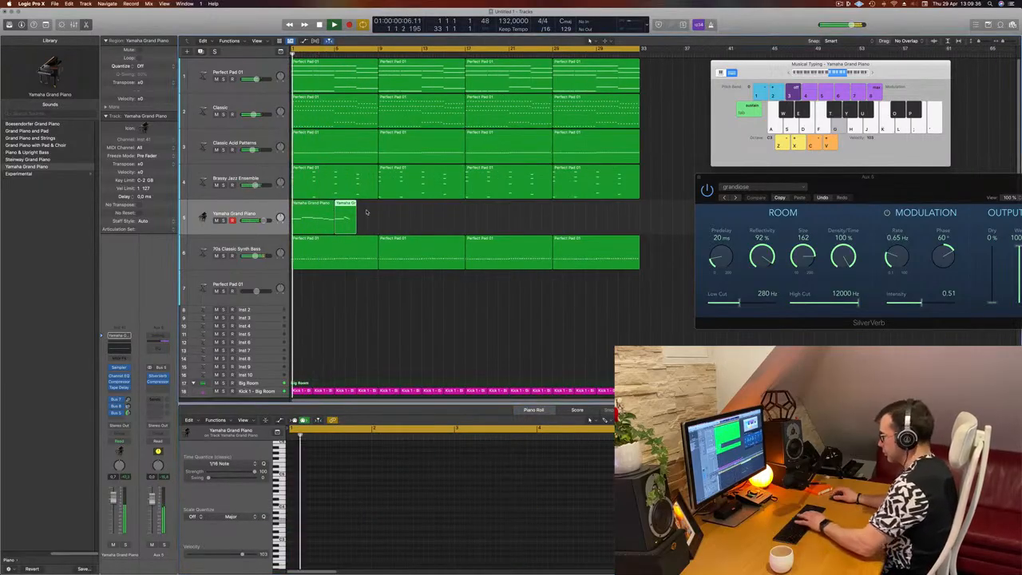
pyautogui.press('Delete')
pyautogui.click(323, 213)
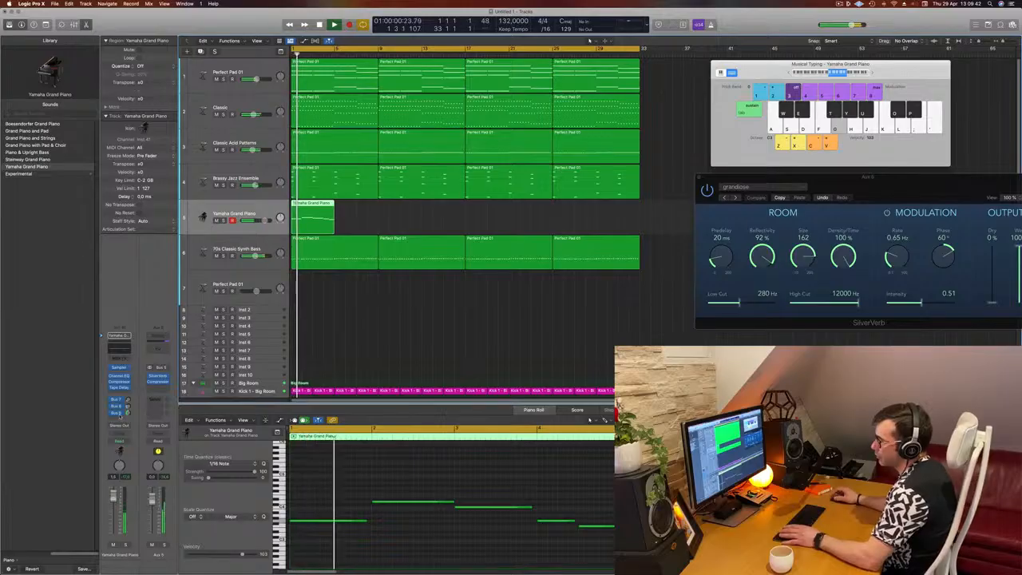
# Step: Play the project and open the piano track's Channel EQ, moving its window aside
pyautogui.press('space')
pyautogui.press('space')
pyautogui.press('space')
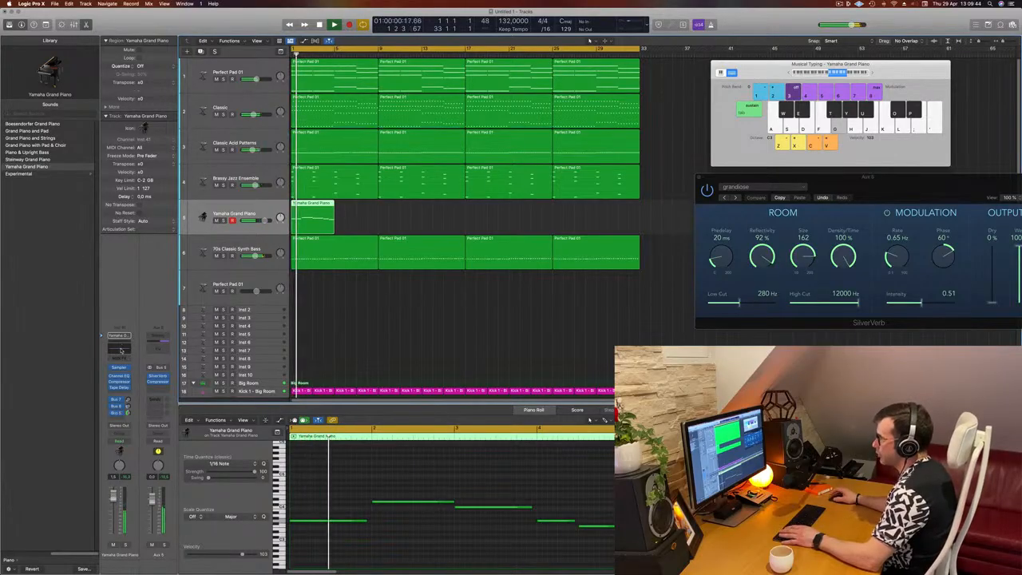
pyautogui.click(120, 348)
pyautogui.moveTo(370, 104); pyautogui.dragTo(502, 104)
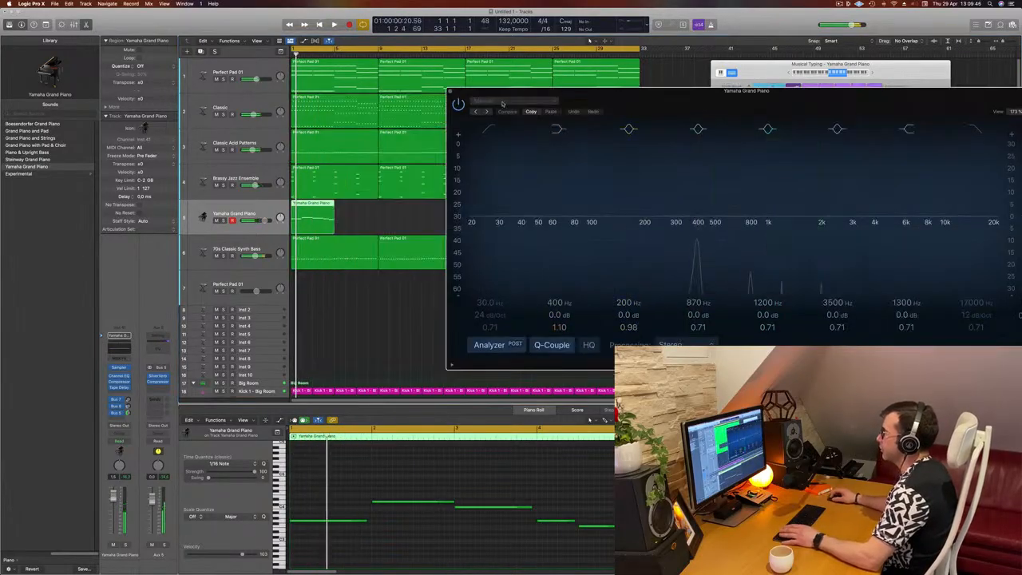
pyautogui.press('space')
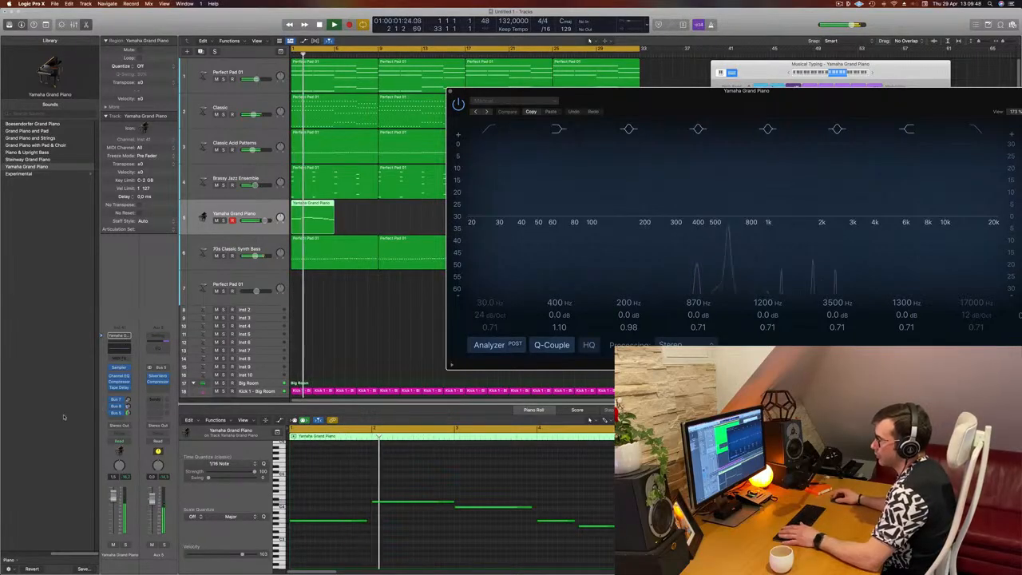
# Step: Switch the piano track's Compressor to the Vintage VCA model and close the plugin windows
pyautogui.click(118, 383)
pyautogui.click(529, 139)
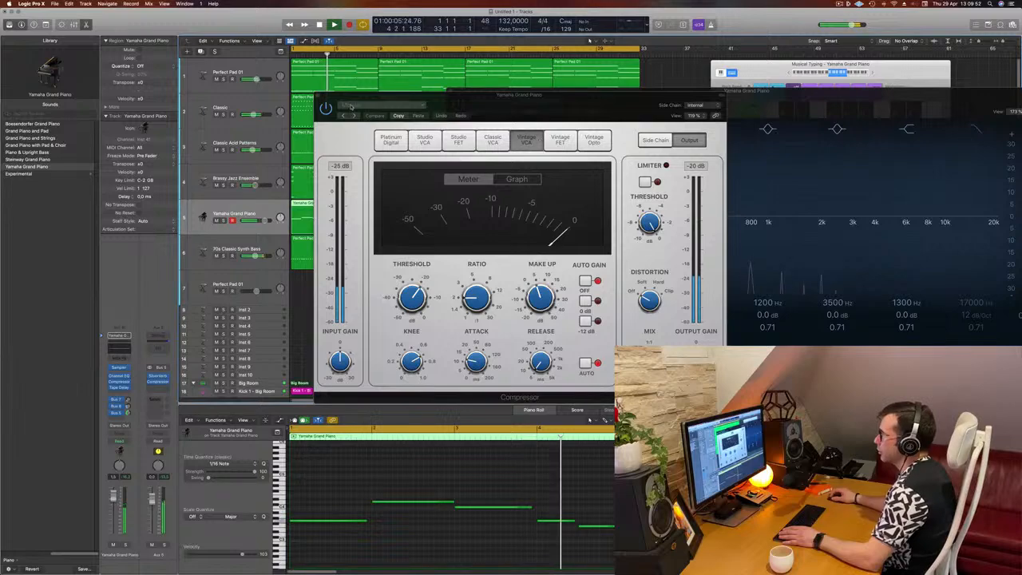
pyautogui.click(316, 95)
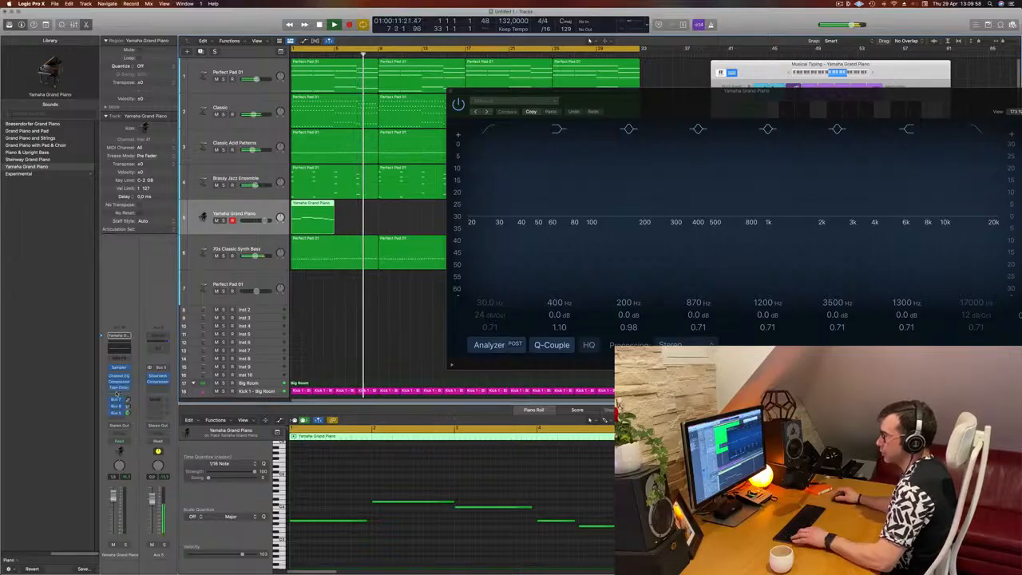
pyautogui.press('Return')
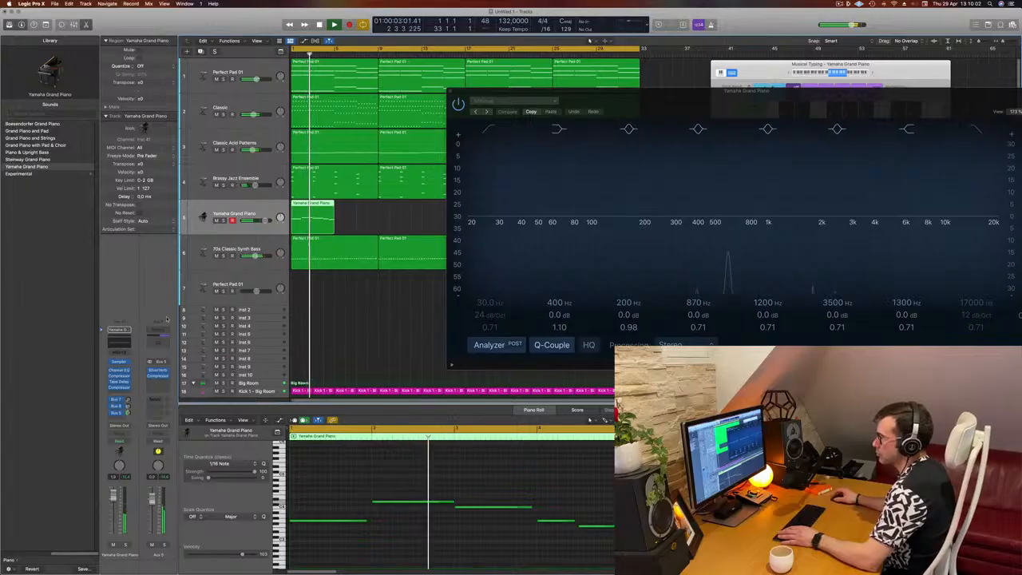
pyautogui.click(450, 91)
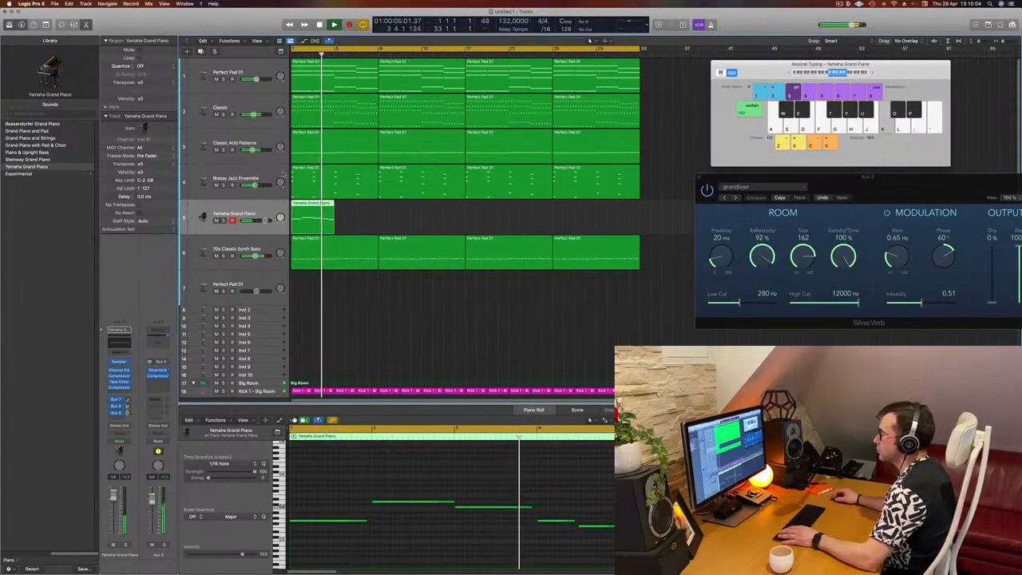
# Step: Shape the piano's Channel EQ: boost 3560 Hz by 3.7 dB and 398 Hz by 4.0 dB, and enable a low cut near 500 Hz
pyautogui.click(120, 342)
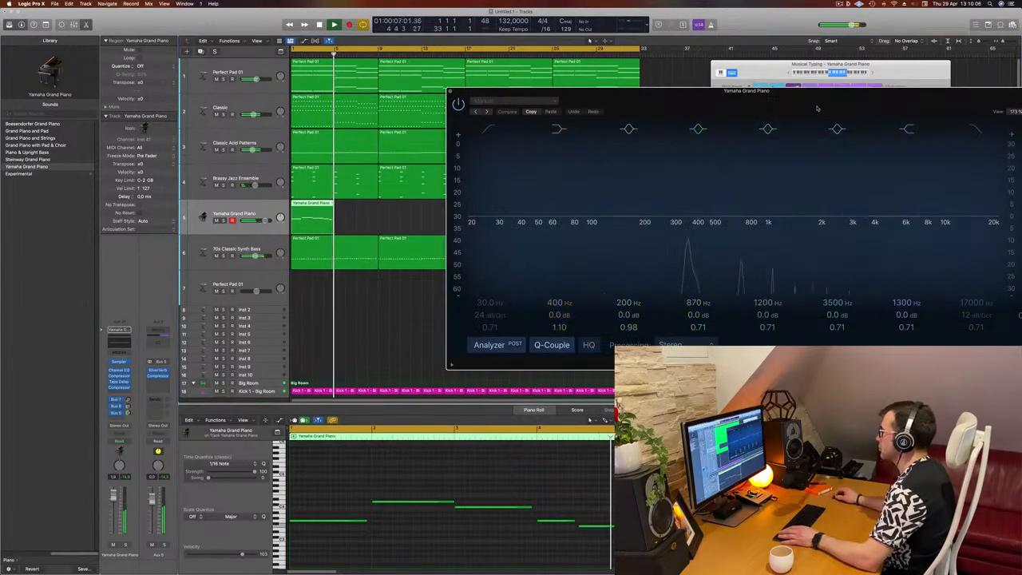
pyautogui.moveTo(818, 107); pyautogui.dragTo(653, 99)
pyautogui.press('space')
pyautogui.press('space')
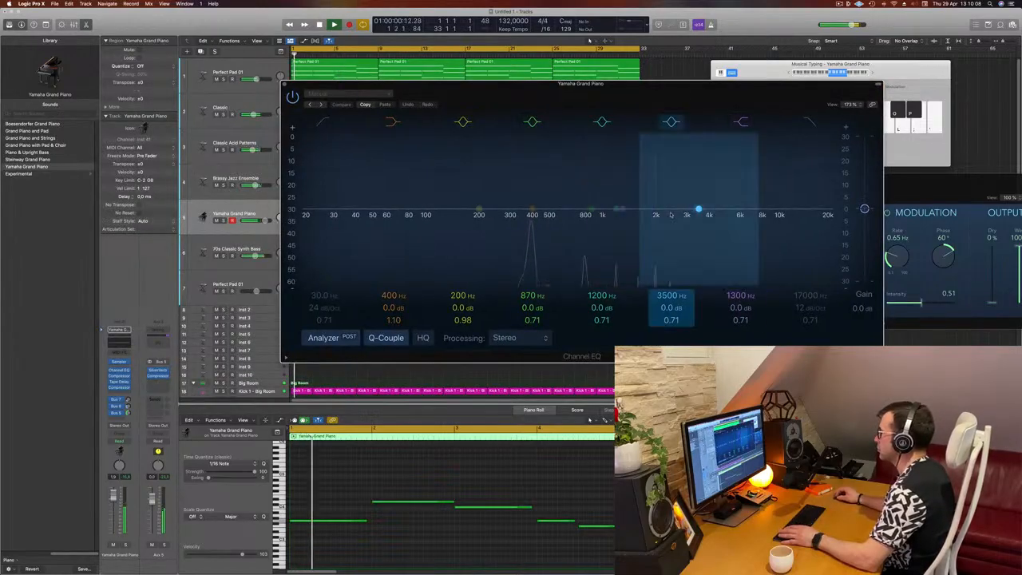
pyautogui.moveTo(697, 210); pyautogui.dragTo(699, 200)
pyautogui.moveTo(622, 210); pyautogui.dragTo(622, 202)
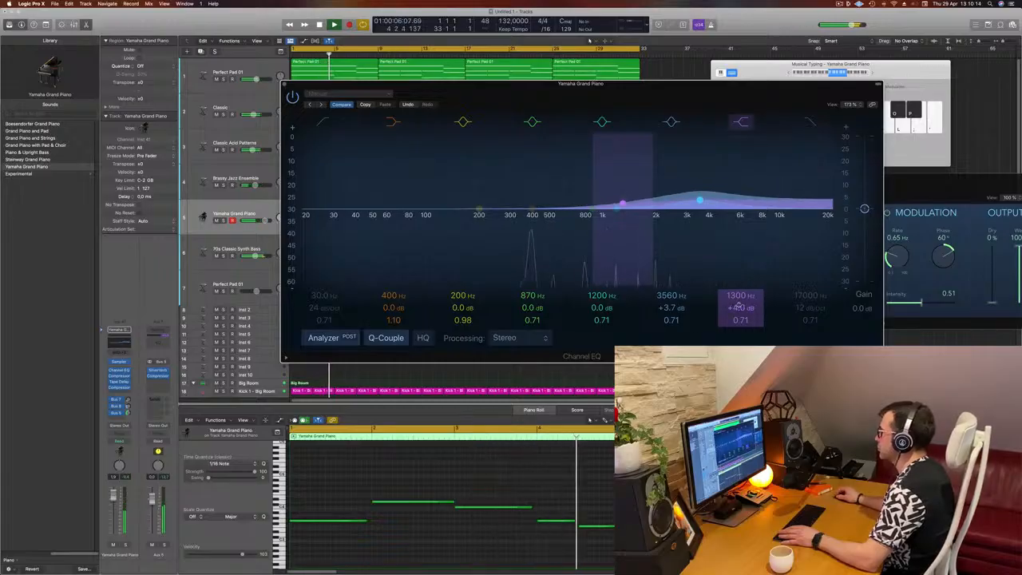
pyautogui.moveTo(739, 296); pyautogui.dragTo(739, 325)
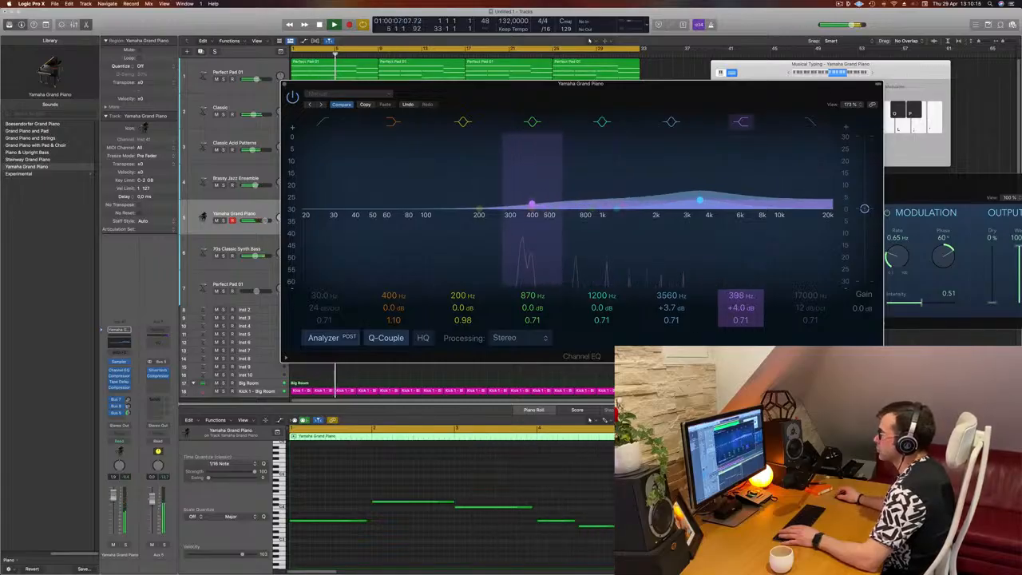
pyautogui.click(328, 122)
pyautogui.moveTo(322, 178); pyautogui.dragTo(529, 184)
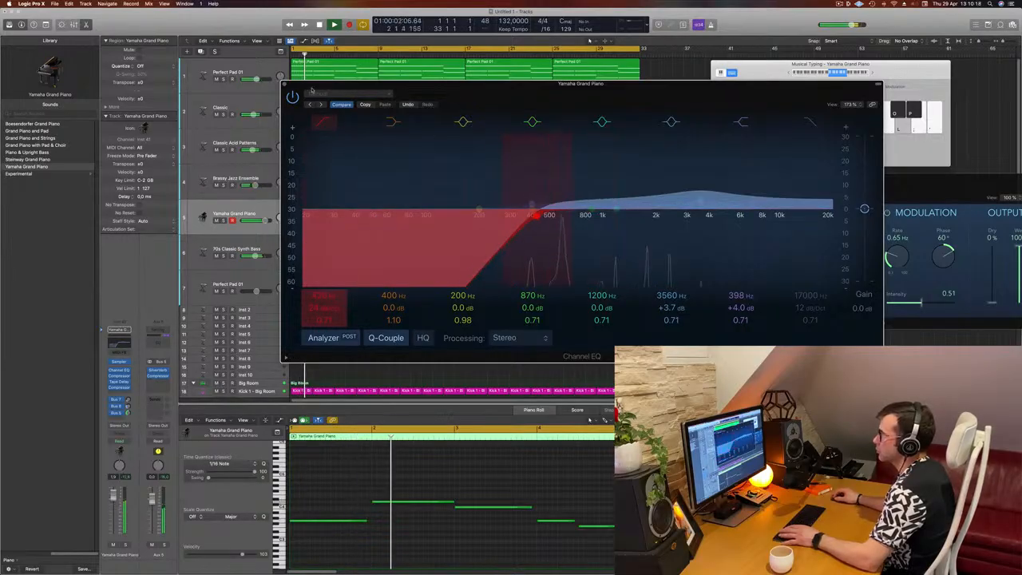
pyautogui.press('Return')
pyautogui.click(284, 83)
pyautogui.press('Return')
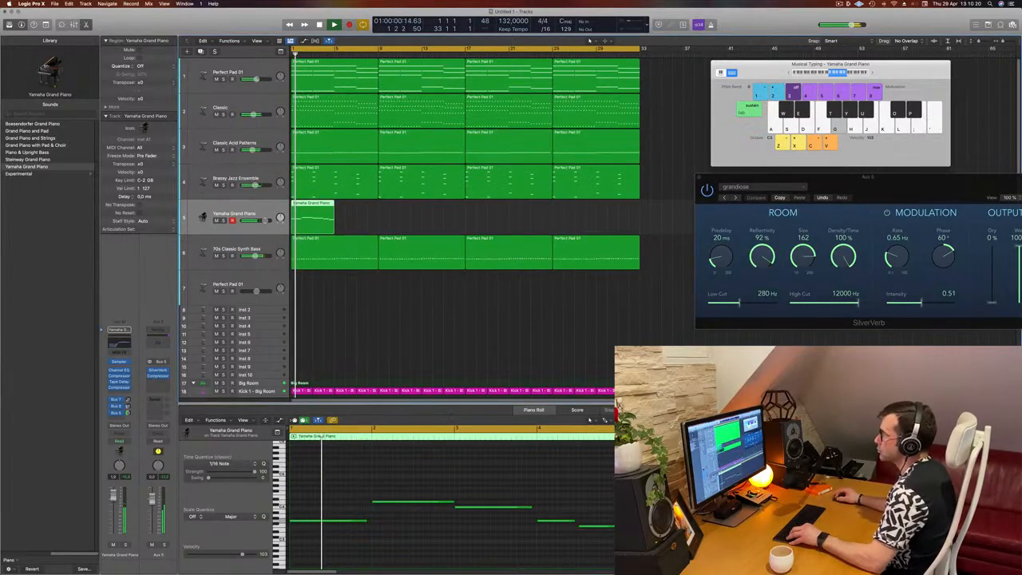
# Step: Duplicate the piano region so a copy follows directly after it
pyautogui.moveTo(313, 211)
pyautogui.mouseDown()
pyautogui.moveTo(356, 211)
pyautogui.moveTo(318, 221)
pyautogui.mouseUp()
pyautogui.hscroll(-1, 392, 219)
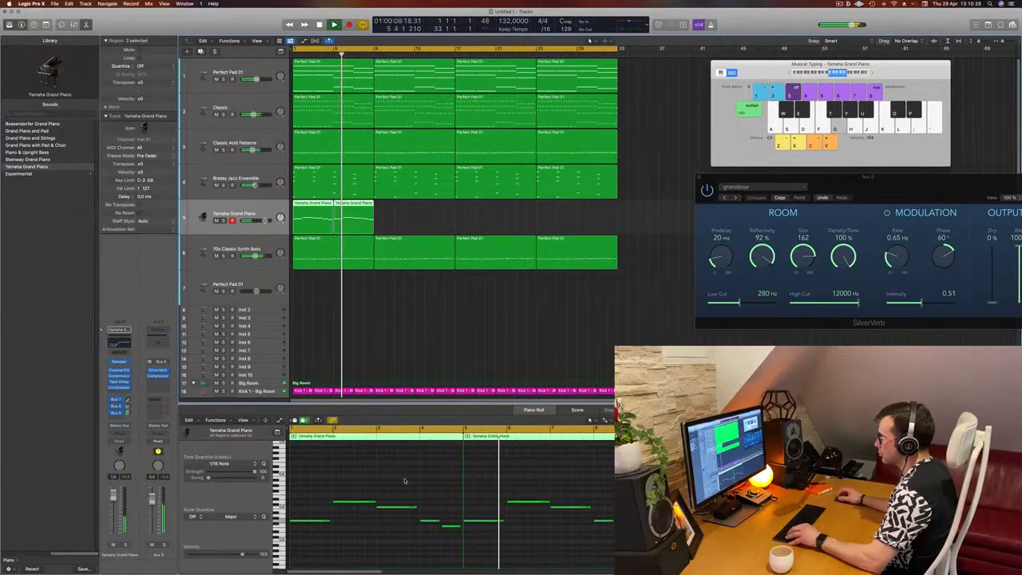
# Step: Raise a note in the copied piano region by three semitones
pyautogui.press('Return')
pyautogui.moveTo(483, 485); pyautogui.dragTo(483, 557)
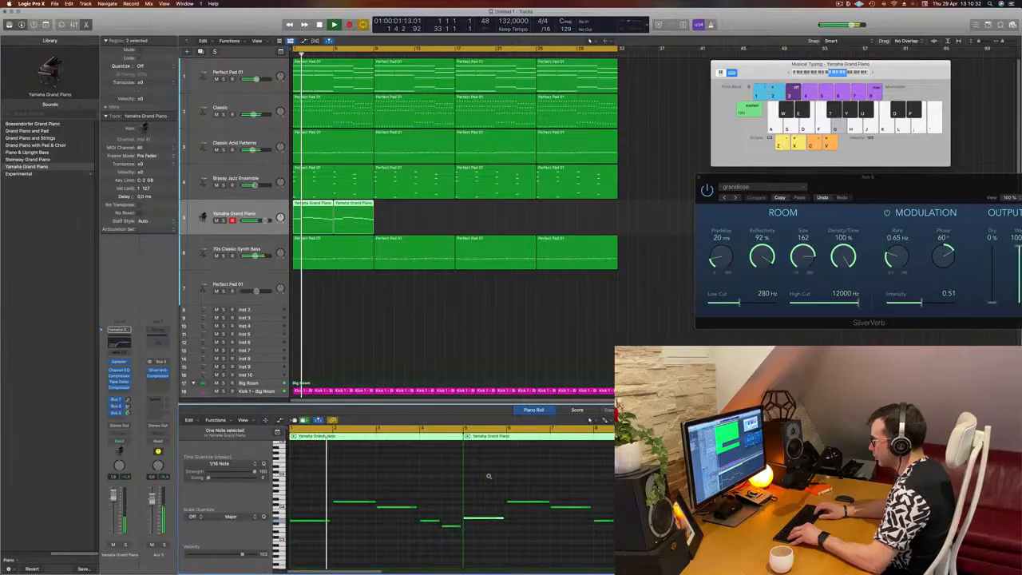
pyautogui.hotkey('alt', 'Up')
pyautogui.hotkey('alt', 'Up')
pyautogui.hotkey('alt', 'Up')
pyautogui.hotkey('alt', 'Up')
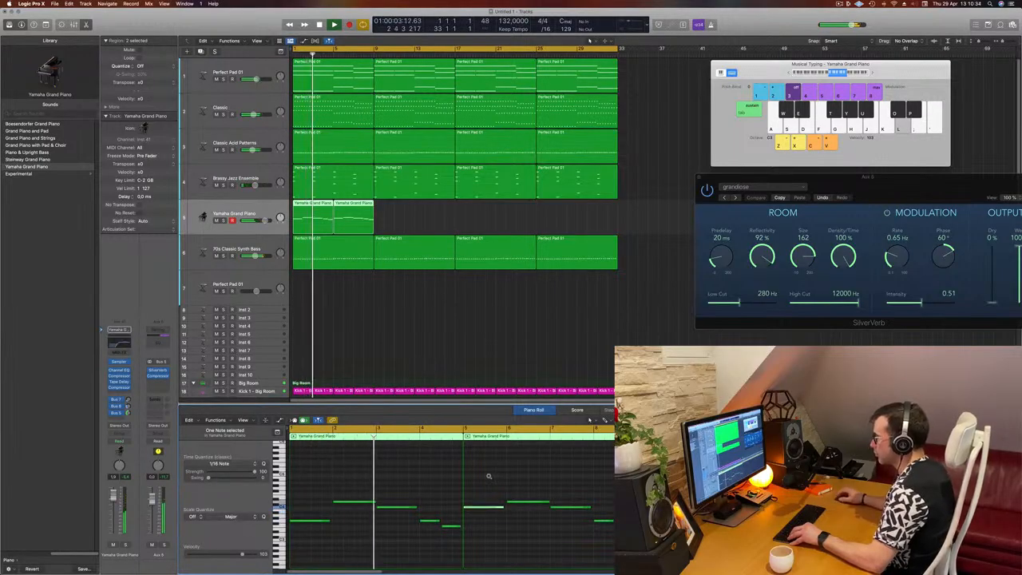
# Step: Lower another note in the copied piano region by three semitones
pyautogui.moveTo(567, 493); pyautogui.dragTo(578, 514)
pyautogui.hotkey('alt', 'Down')
pyautogui.hotkey('alt', 'Down')
pyautogui.hotkey('alt', 'Down')
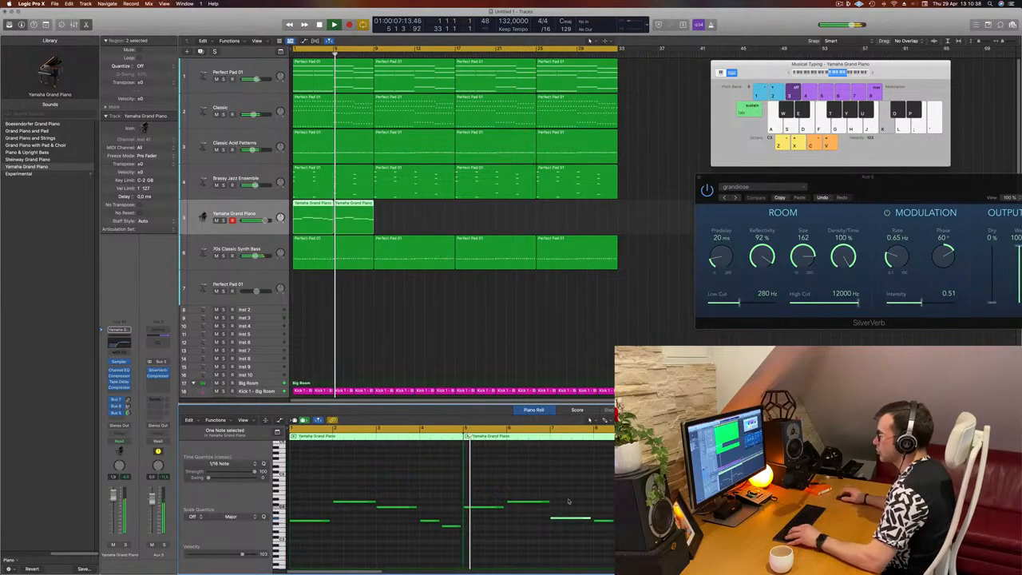
# Step: Raise a note near the end of the second piano region by three semitones and play back the melody
pyautogui.press('super+Left')
pyautogui.press('Return')
pyautogui.click(437, 472)
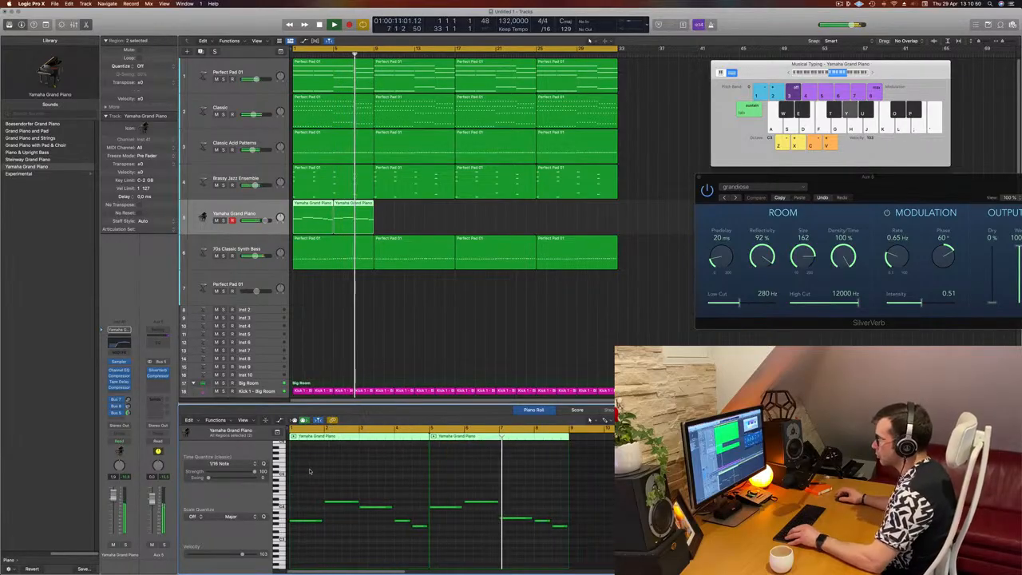
pyautogui.moveTo(503, 537); pyautogui.dragTo(503, 536)
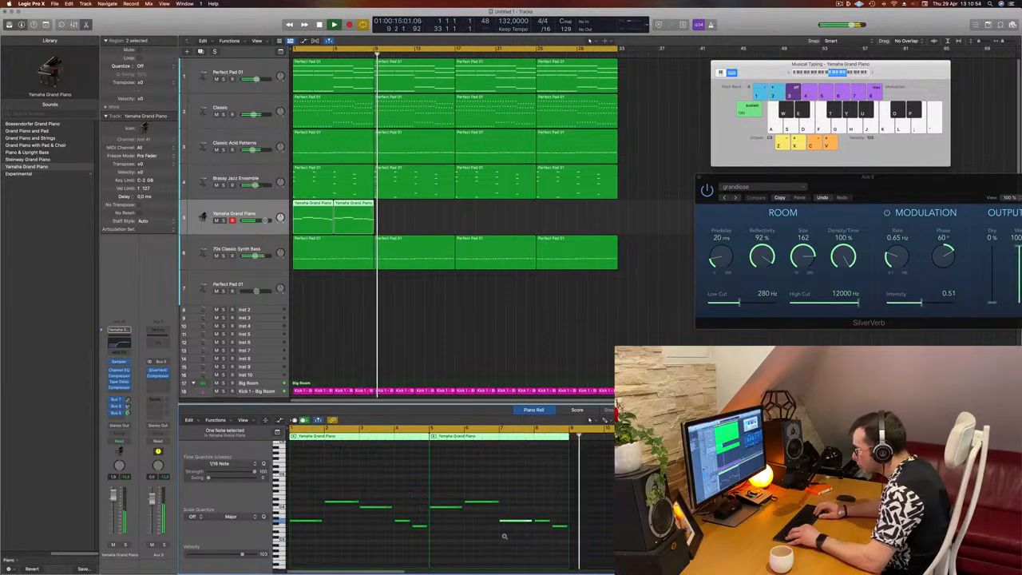
pyautogui.press('Return')
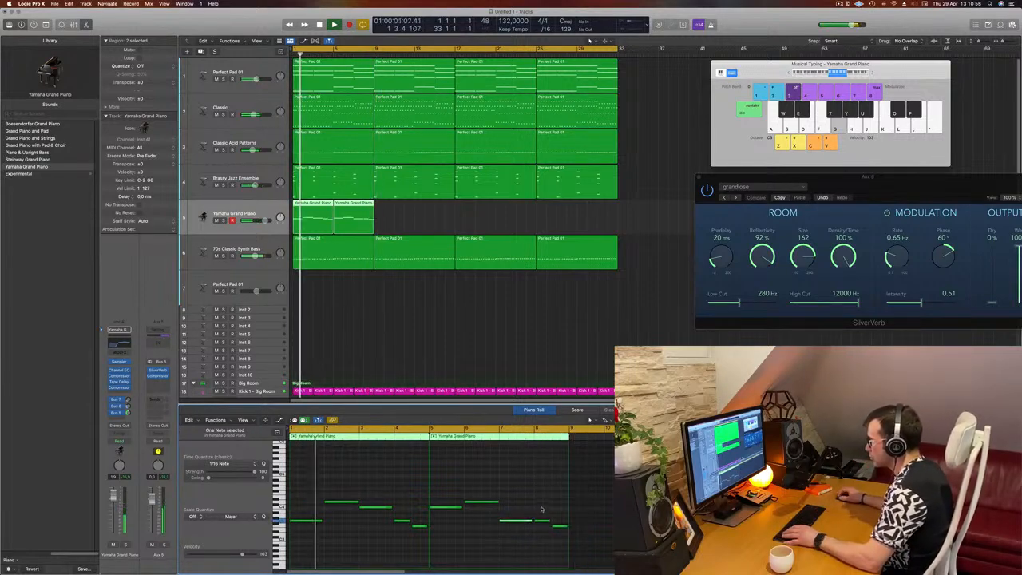
pyautogui.moveTo(543, 510); pyautogui.dragTo(544, 528)
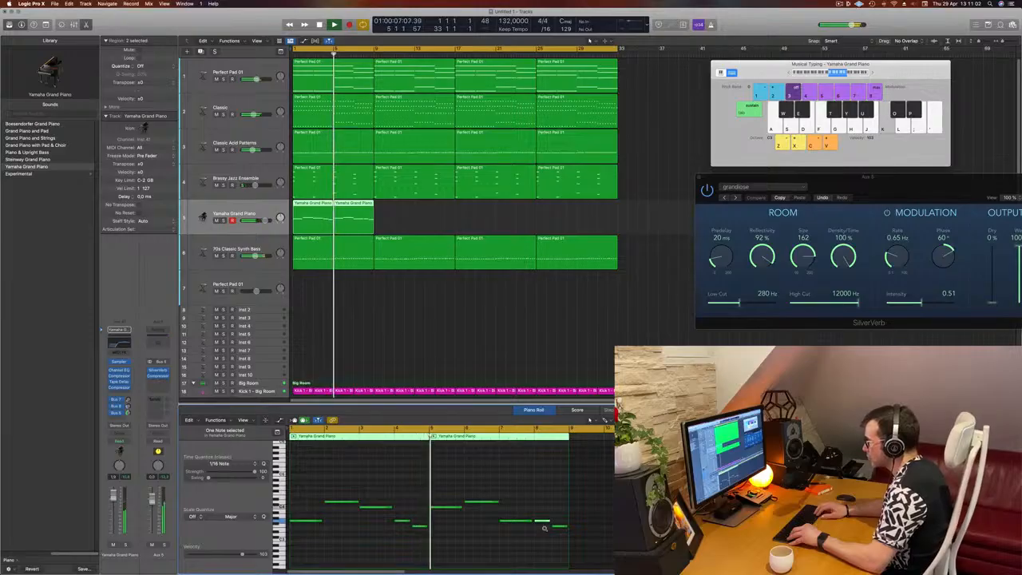
pyautogui.hotkey('alt', 'Up')
pyautogui.hotkey('alt', 'Up')
pyautogui.hotkey('alt', 'Up')
pyautogui.hotkey('alt', 'Up')
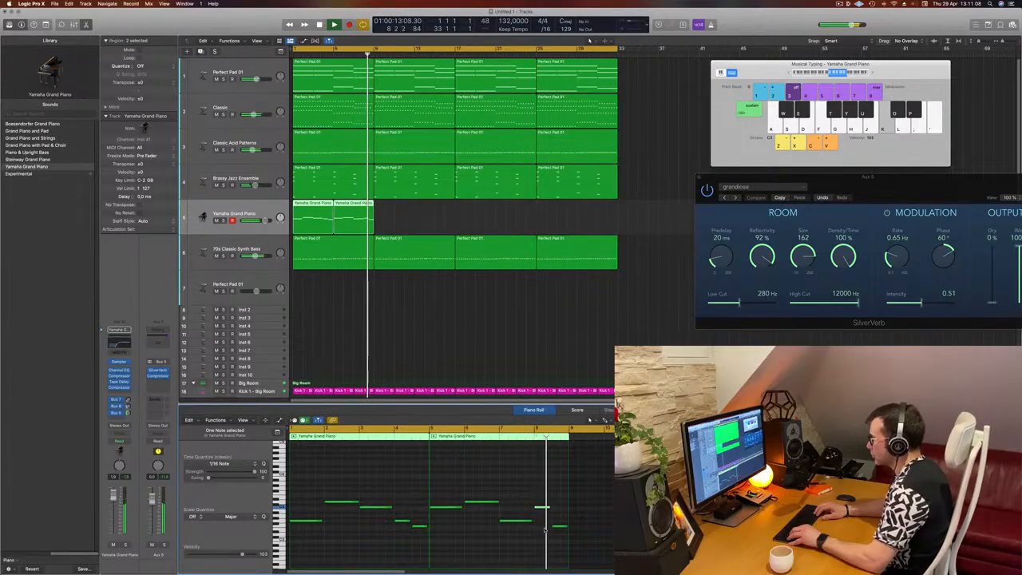
pyautogui.press('space')
pyautogui.press('space')
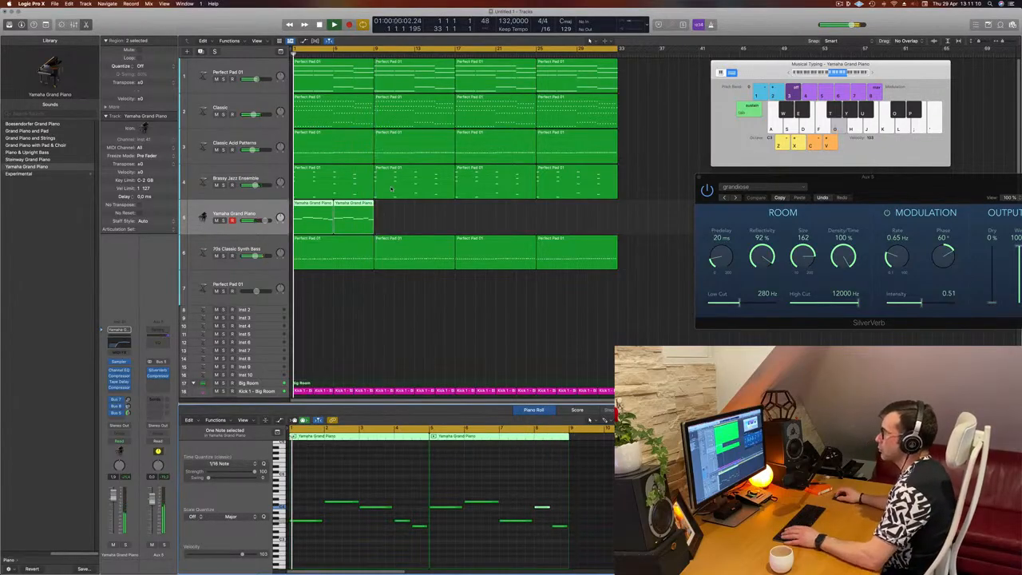
pyautogui.click(312, 203)
pyautogui.moveTo(319, 209); pyautogui.dragTo(393, 215)
pyautogui.press('space')
pyautogui.press('super+Left')
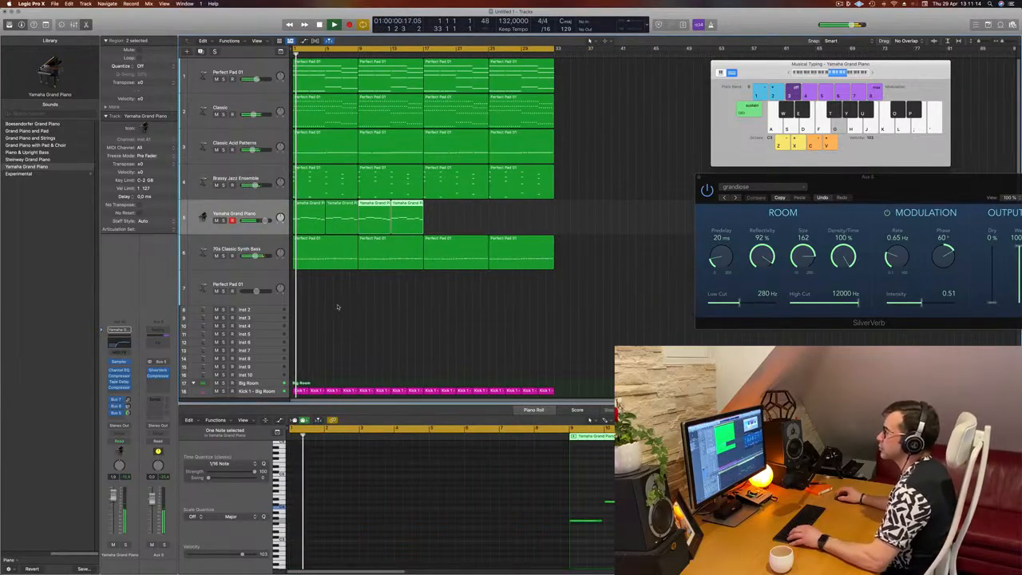
pyautogui.click(226, 212)
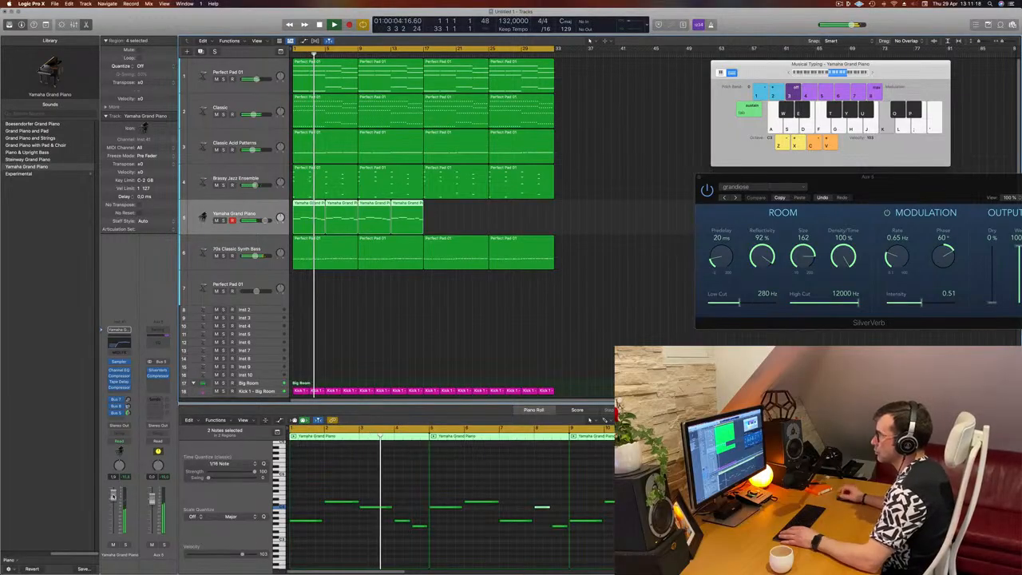
pyautogui.click(428, 334)
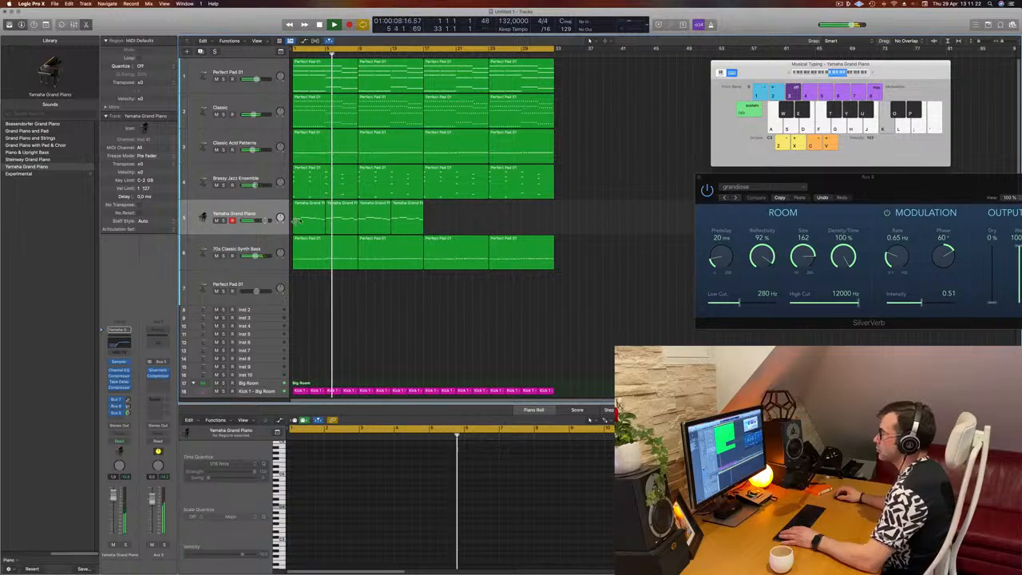
pyautogui.click(254, 170)
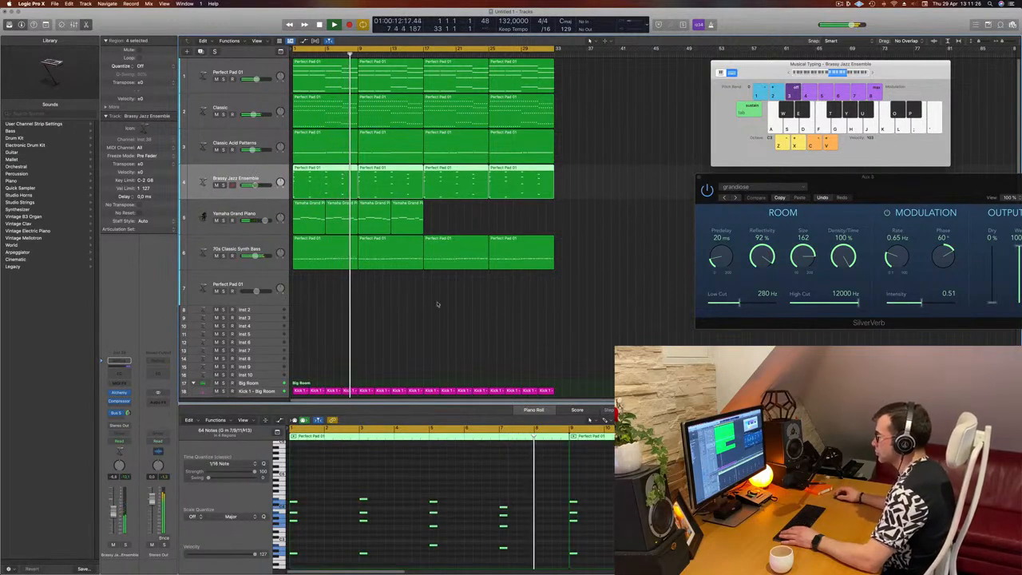
pyautogui.click(515, 227)
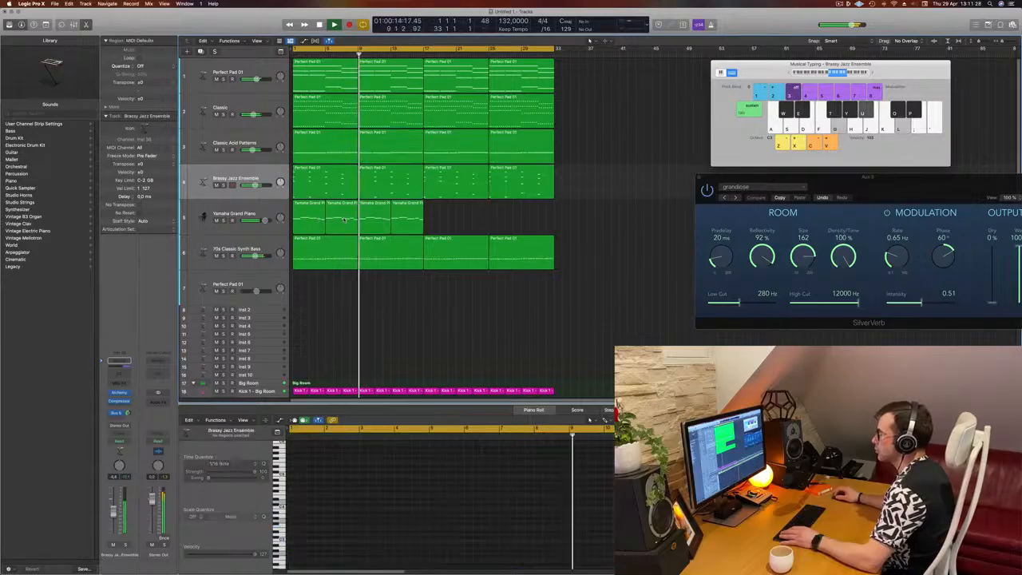
pyautogui.click(331, 223)
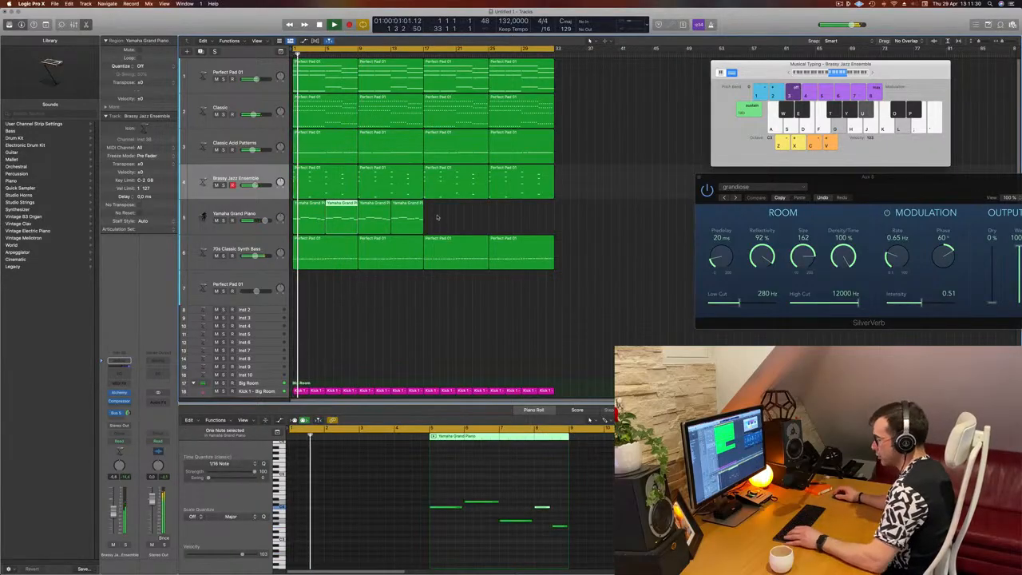
pyautogui.moveTo(438, 218); pyautogui.dragTo(313, 219)
pyautogui.press('Delete')
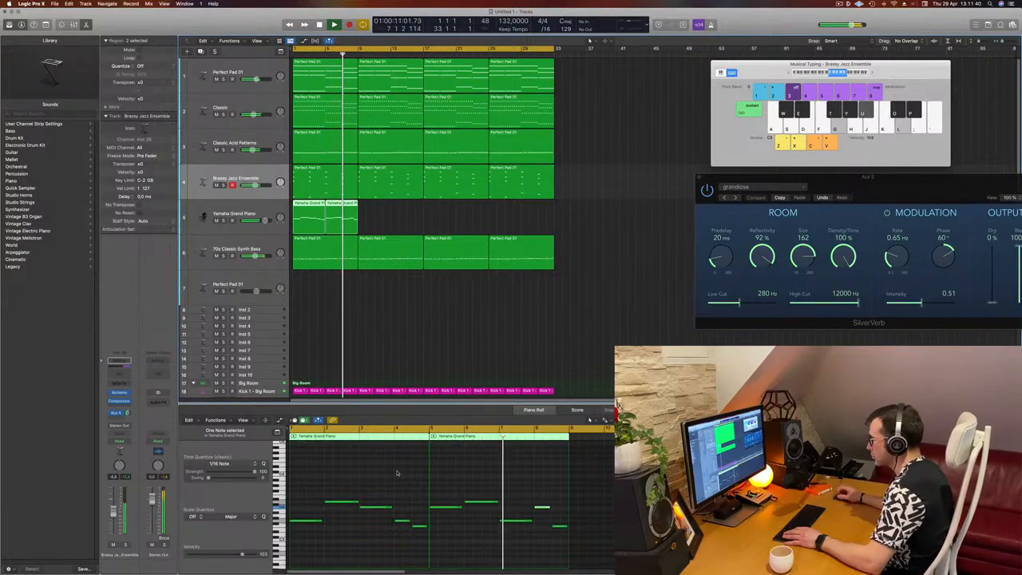
# Step: Lower a note in the second piano region by two semitones
pyautogui.click(513, 521)
pyautogui.hotkey('alt', 'Down')
pyautogui.hotkey('alt', 'Down')
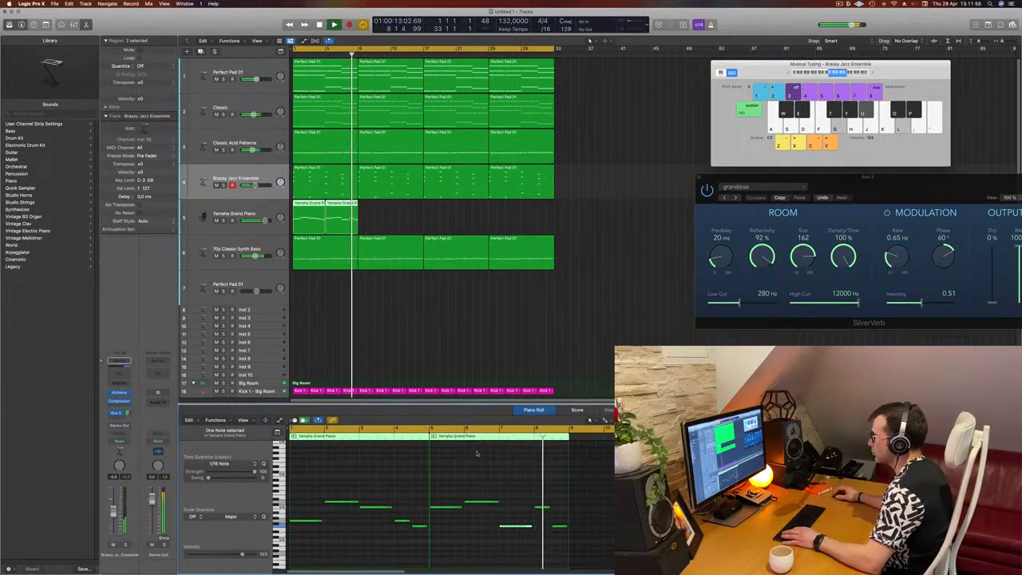
# Step: Repeat the two piano regions across the arrangement up to bar 33 and play it back
pyautogui.click(306, 205)
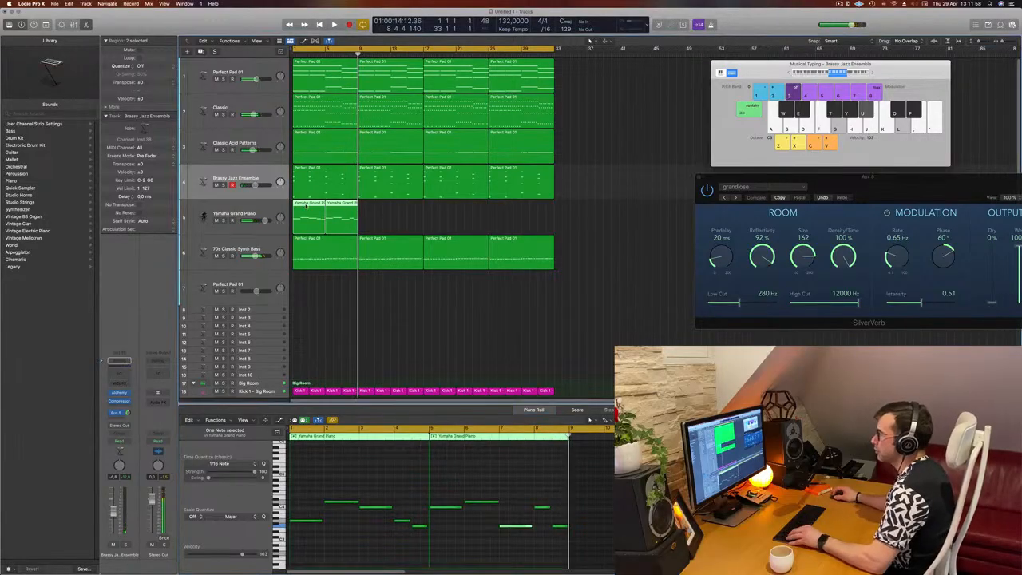
pyautogui.moveTo(311, 204); pyautogui.dragTo(388, 210)
pyautogui.press('Return')
pyautogui.moveTo(452, 227)
pyautogui.mouseDown()
pyautogui.moveTo(314, 215)
pyautogui.moveTo(453, 213)
pyautogui.moveTo(443, 215)
pyautogui.mouseUp()
pyautogui.press('space')
pyautogui.press('space')
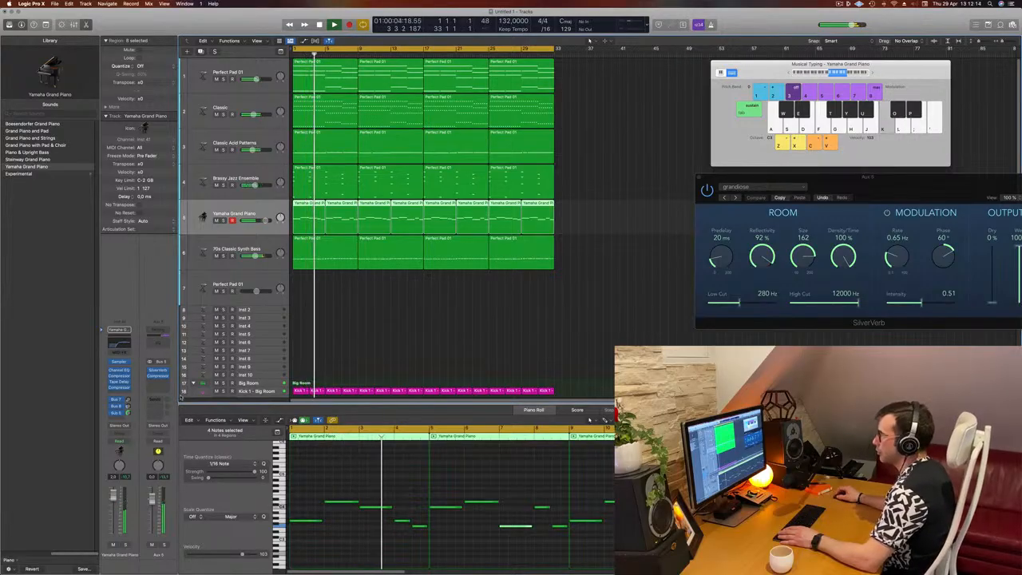
# Step: Open the Brassy Jazz Ensemble track's instrument window to inspect it, then close it
pyautogui.click(389, 289)
pyautogui.click(242, 178)
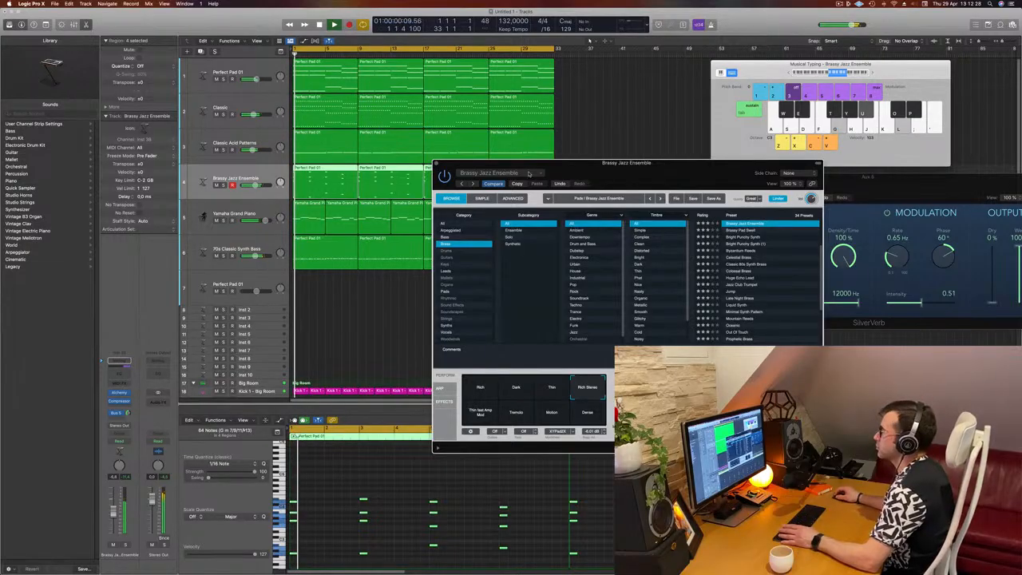
pyautogui.moveTo(528, 174); pyautogui.dragTo(523, 175)
pyautogui.click(430, 165)
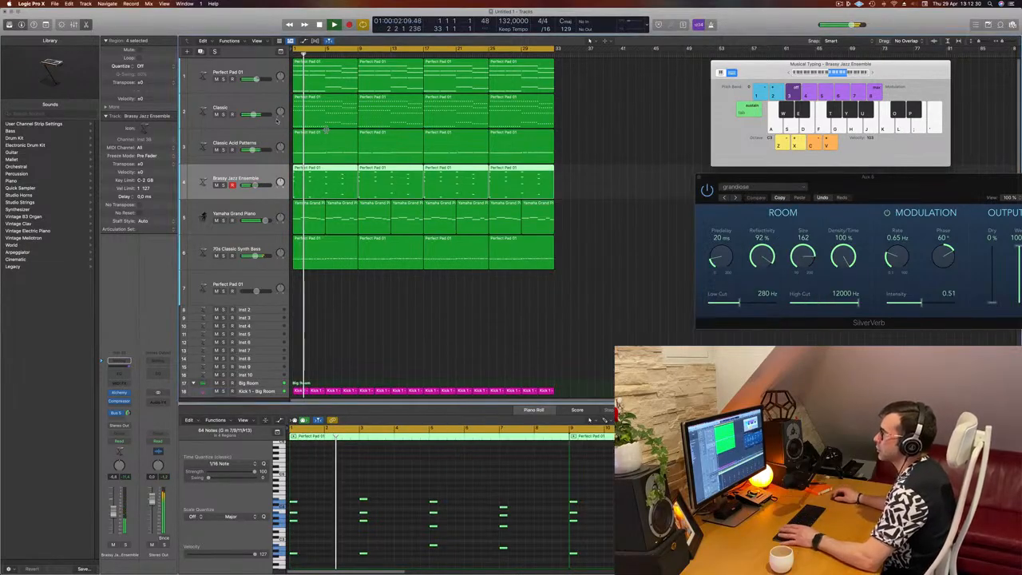
# Step: Open the Classic track's Alchemy instrument window to inspect its preset, then close it
pyautogui.click(250, 104)
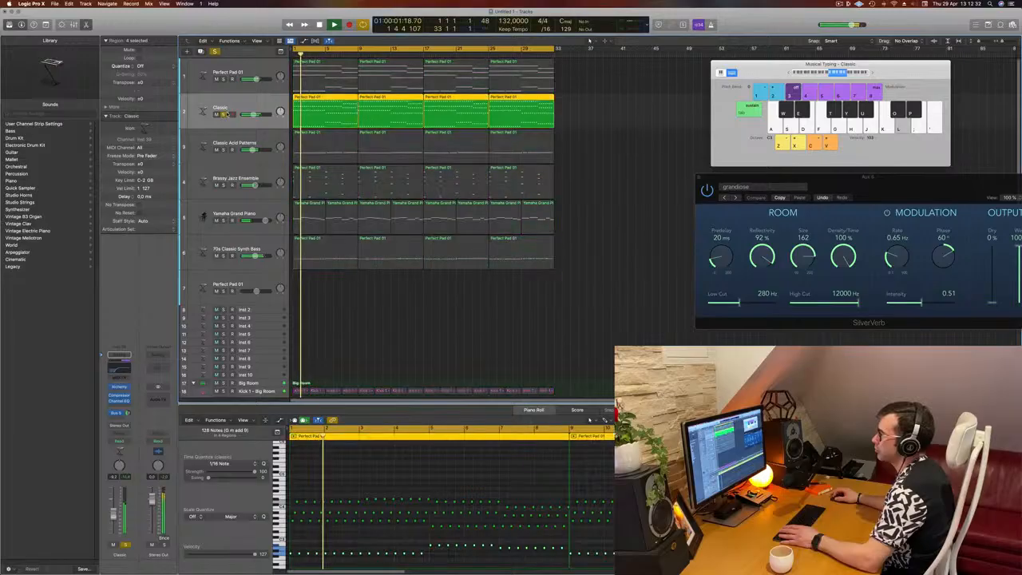
pyautogui.click(119, 387)
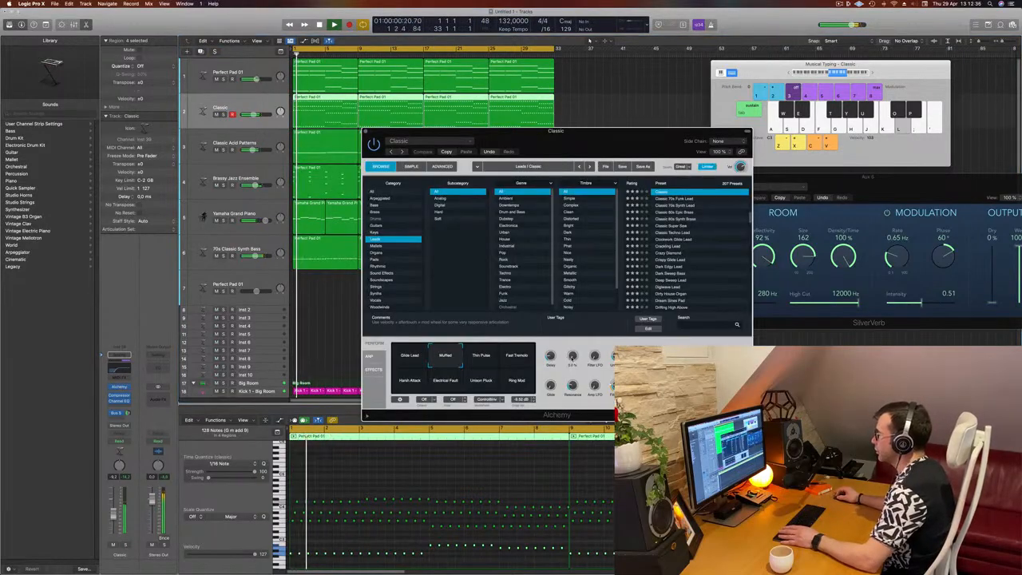
pyautogui.moveTo(594, 149); pyautogui.dragTo(623, 146)
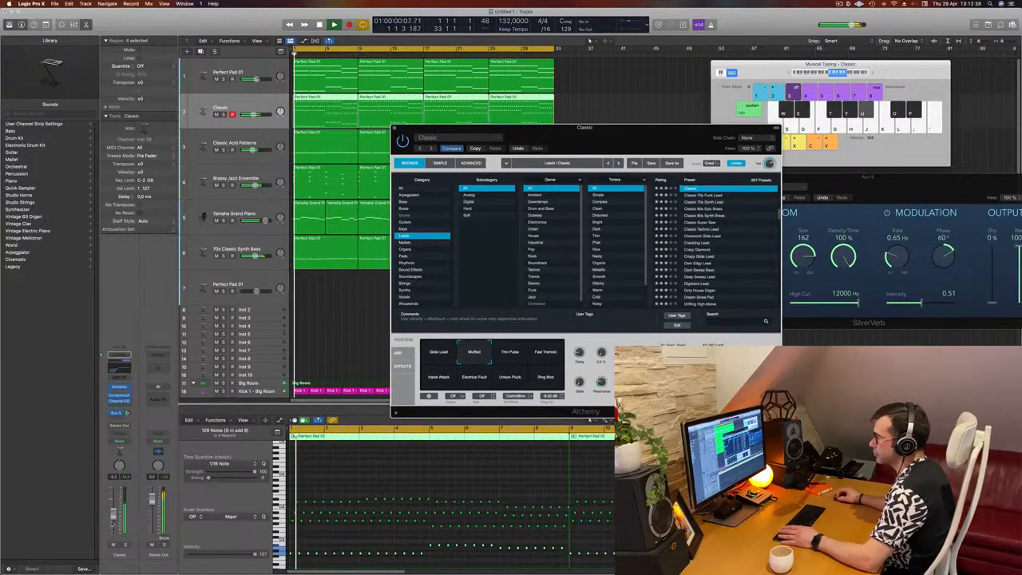
pyautogui.click(589, 419)
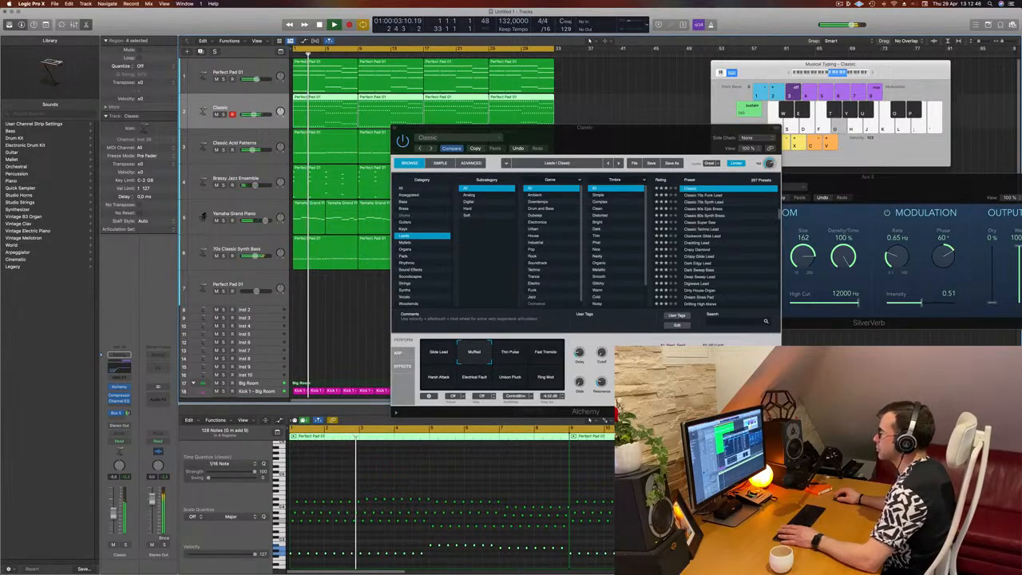
pyautogui.moveTo(466, 128); pyautogui.dragTo(438, 124)
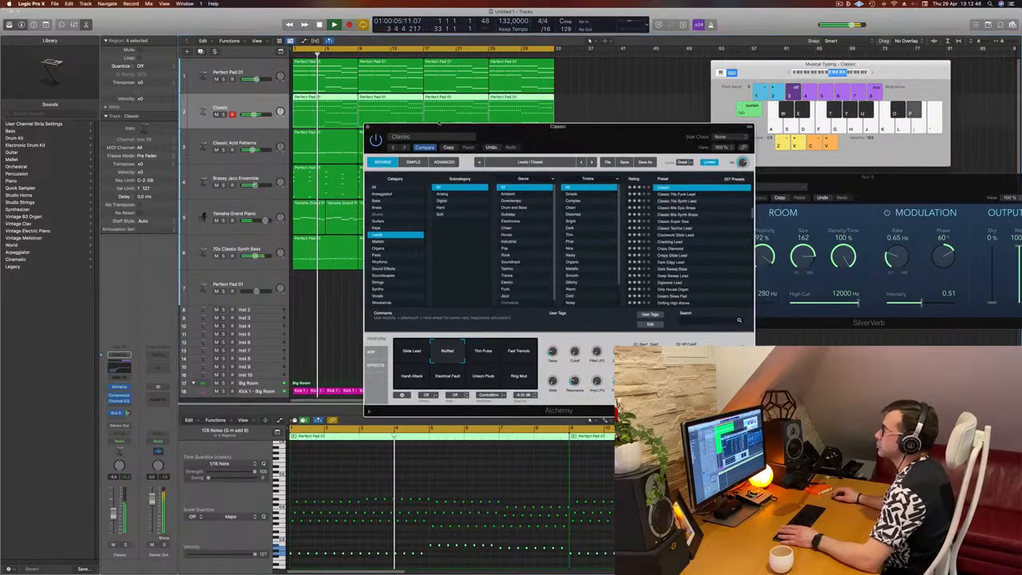
pyautogui.click(328, 289)
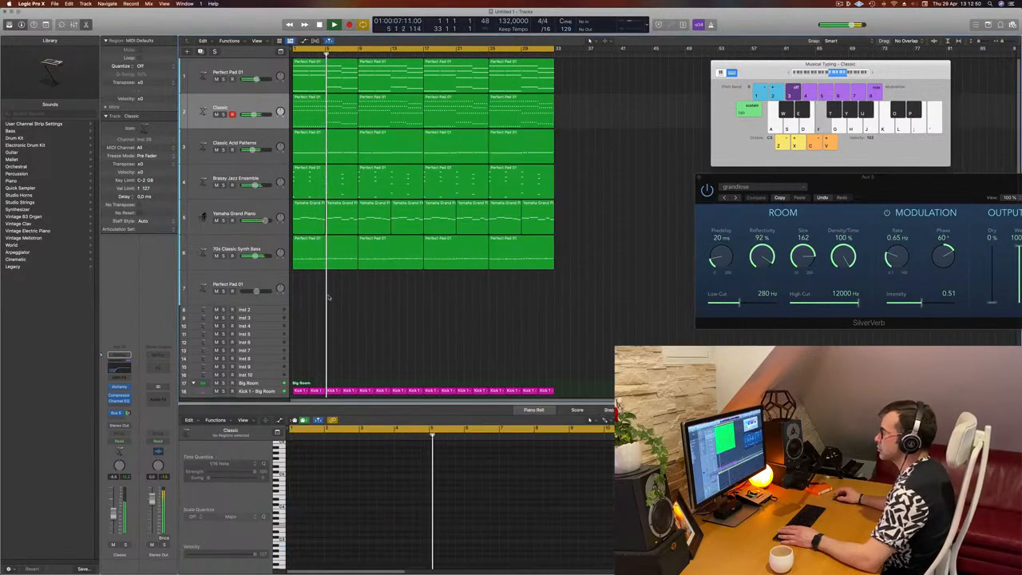
# Step: Select the Yamaha Grand Piano track and play the arrangement from the start
pyautogui.press('super+Left')
pyautogui.press('super+Right')
pyautogui.press('super+Right')
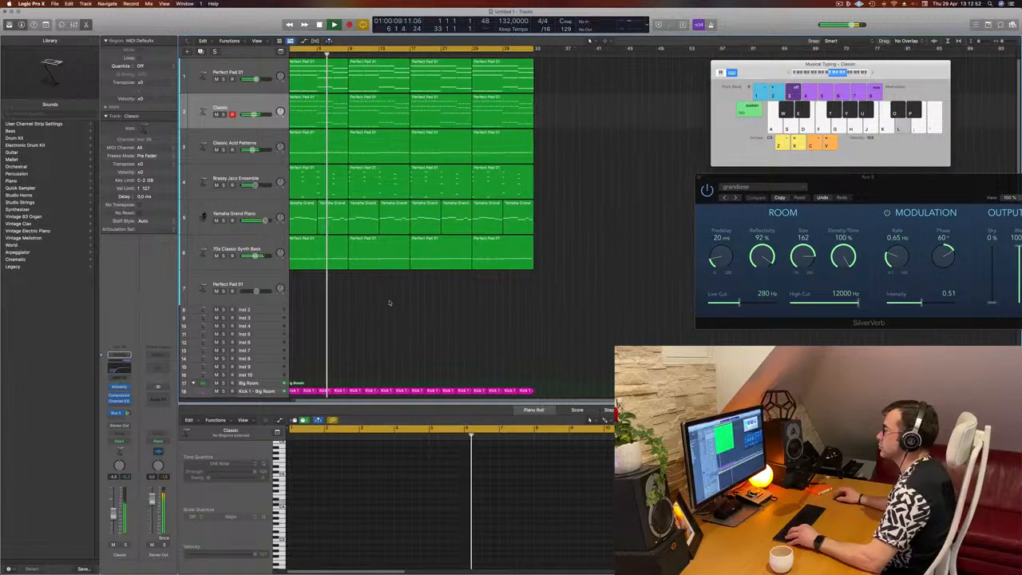
pyautogui.hscroll(-2, 391, 302)
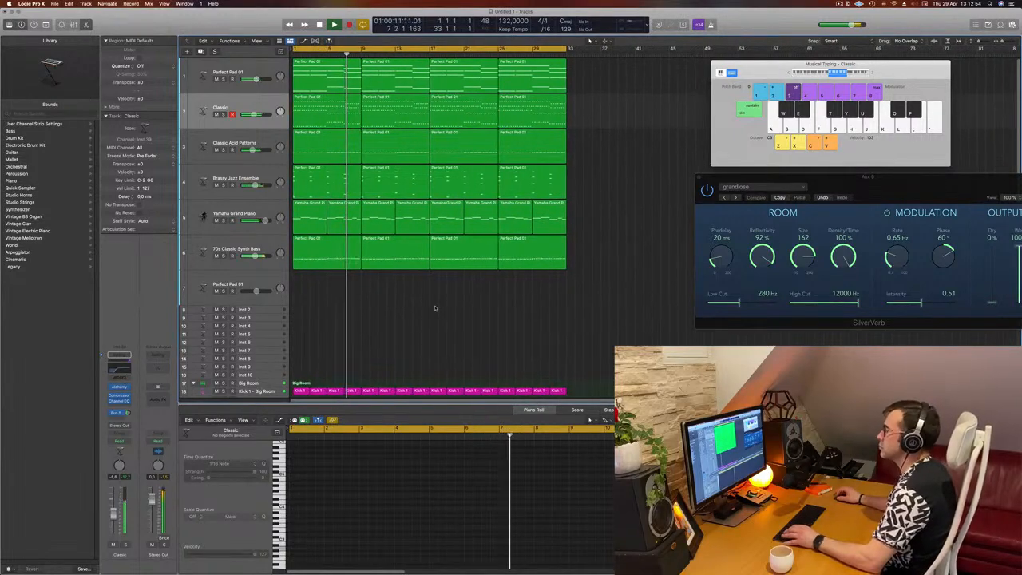
pyautogui.press('super+Right')
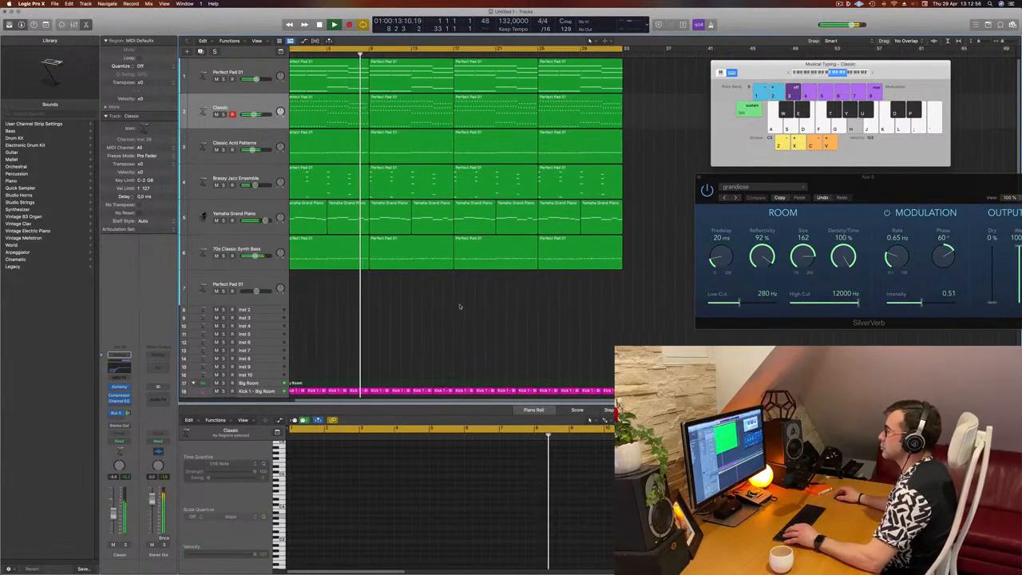
pyautogui.press('super+Left')
pyautogui.click(270, 216)
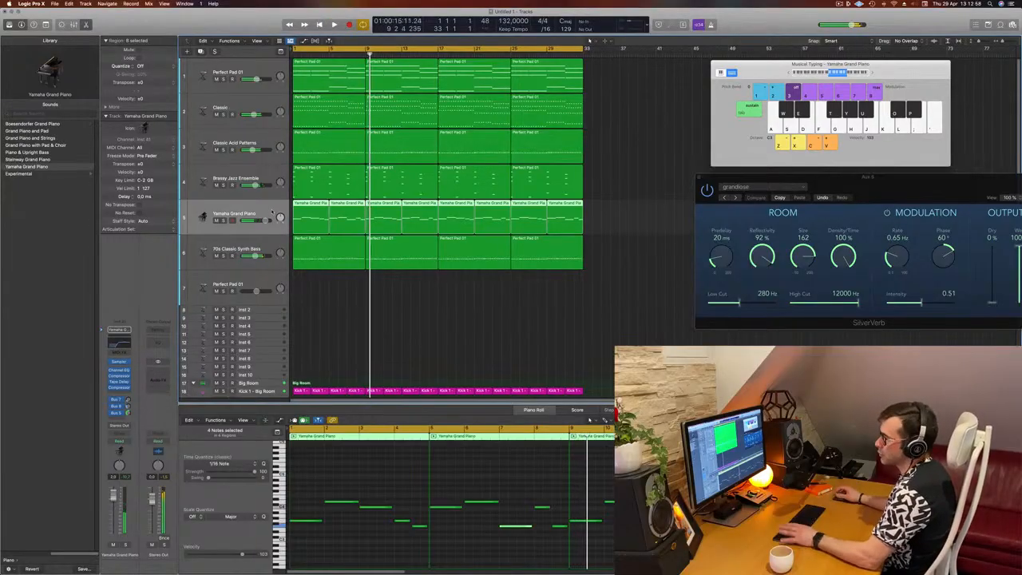
pyautogui.press('Return')
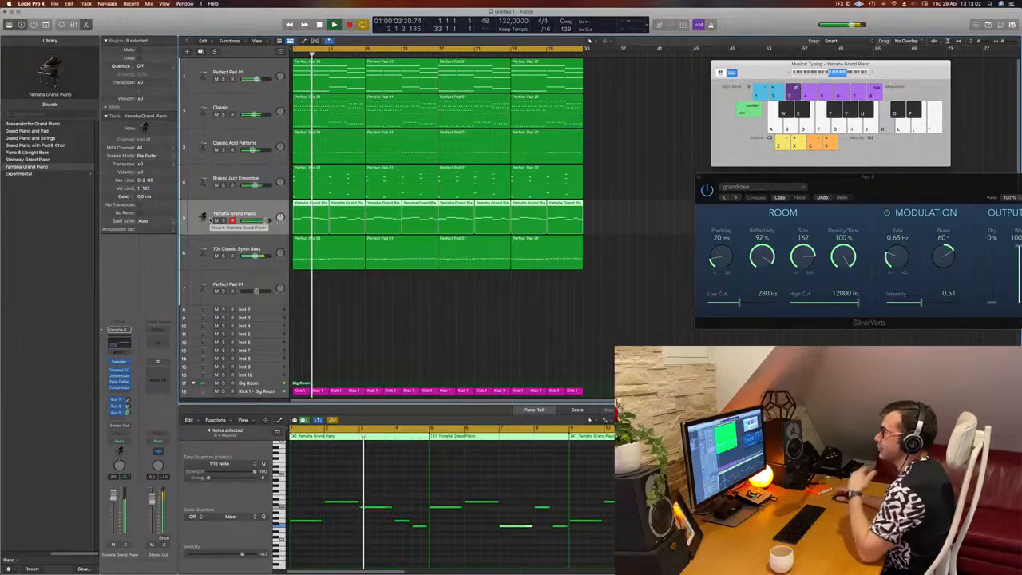
pyautogui.press('Return')
pyautogui.press('space')
# Step: Insert a stereo Step FX multi-effect on the Yamaha Grand Piano track's audio effect slots
pyautogui.click(119, 390)
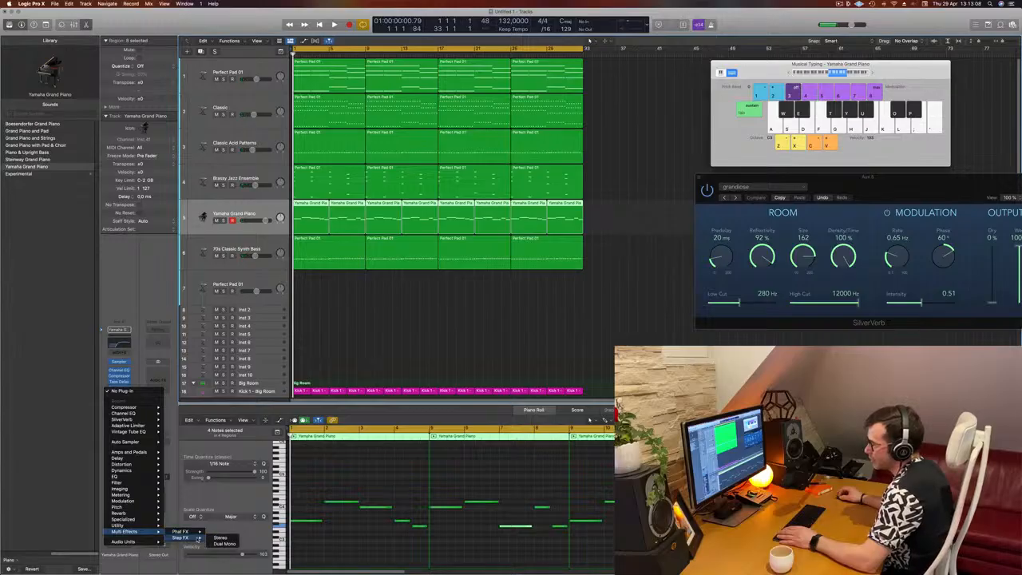
pyautogui.click(219, 538)
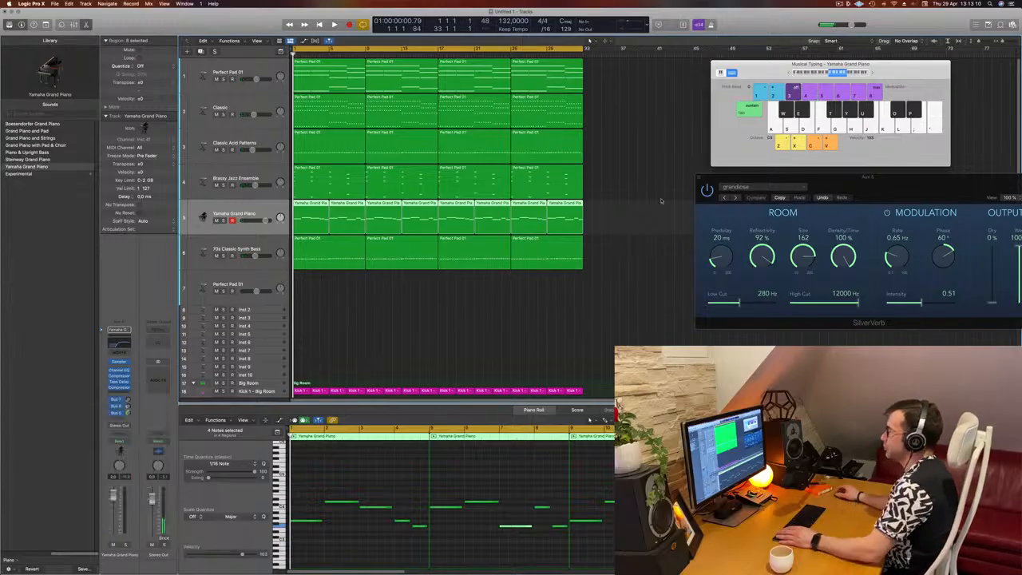
pyautogui.moveTo(530, 101); pyautogui.dragTo(679, 102)
pyautogui.press('space')
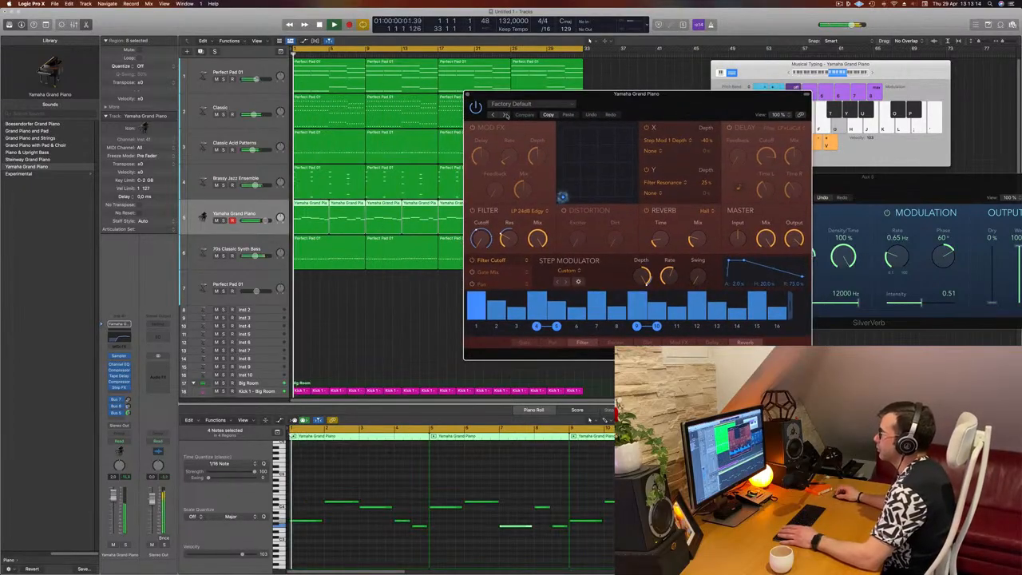
# Step: Step through the Step FX presets to Bubbling Shimmer while listening, then close the plug-in window
pyautogui.click(504, 114)
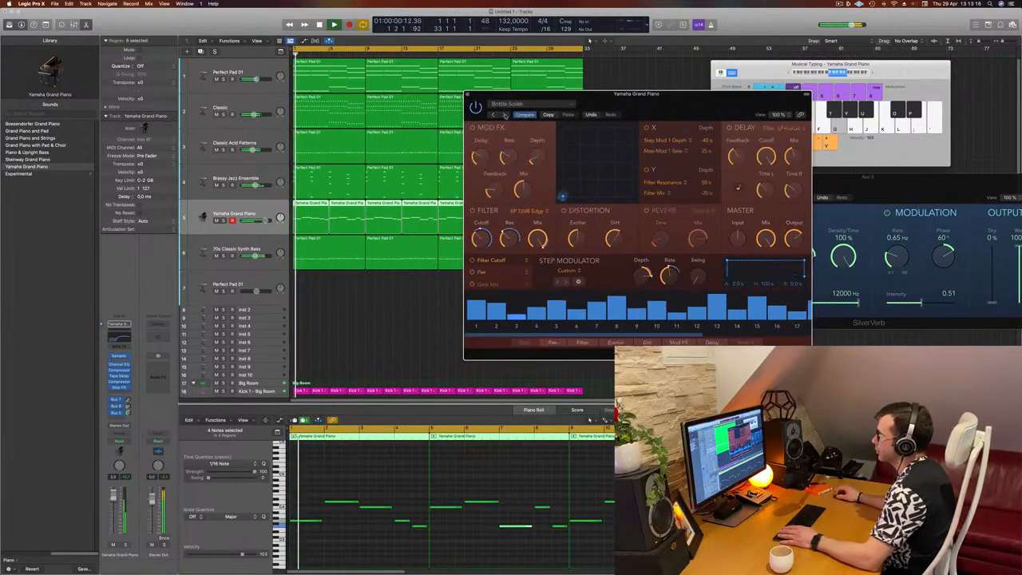
pyautogui.moveTo(680, 104); pyautogui.dragTo(635, 127)
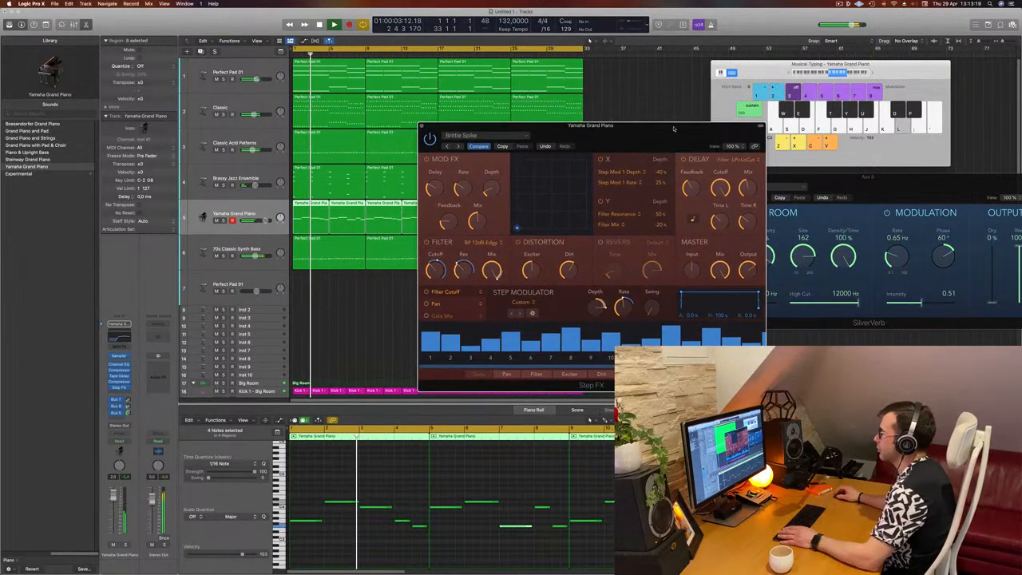
pyautogui.click(458, 147)
pyautogui.moveTo(616, 143); pyautogui.dragTo(581, 148)
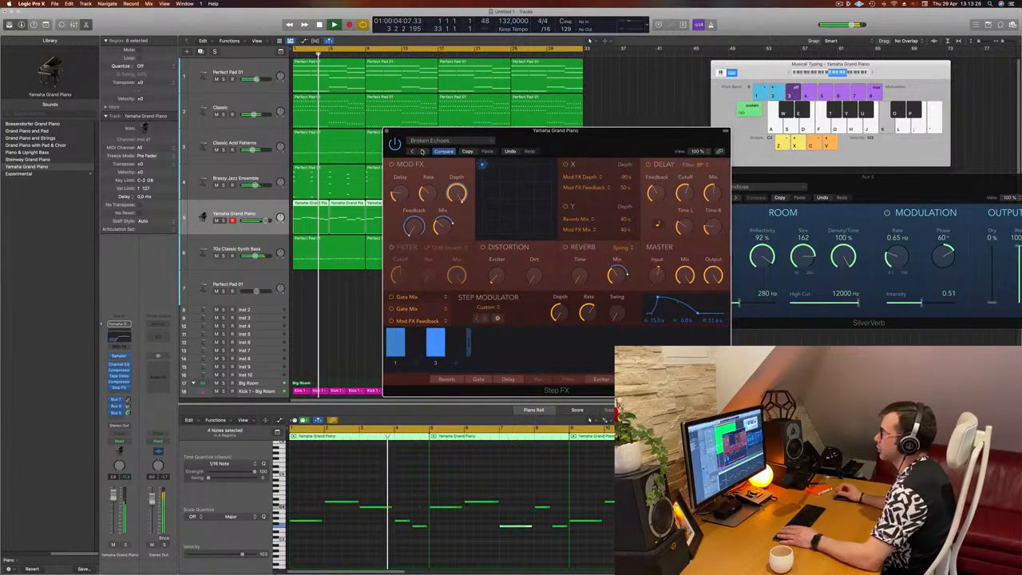
pyautogui.click(421, 152)
pyautogui.moveTo(580, 139); pyautogui.dragTo(629, 120)
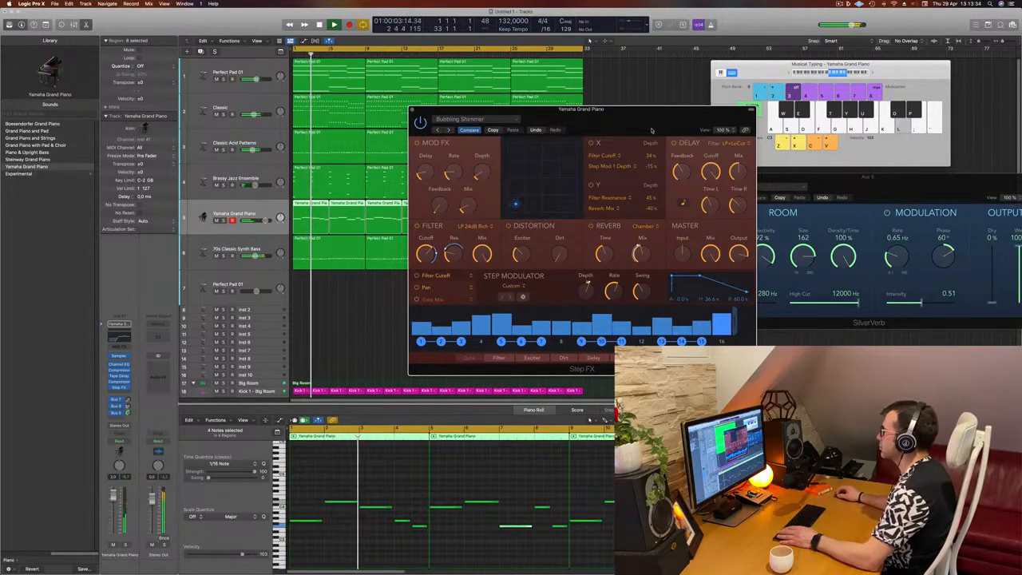
pyautogui.moveTo(651, 130); pyautogui.dragTo(648, 154)
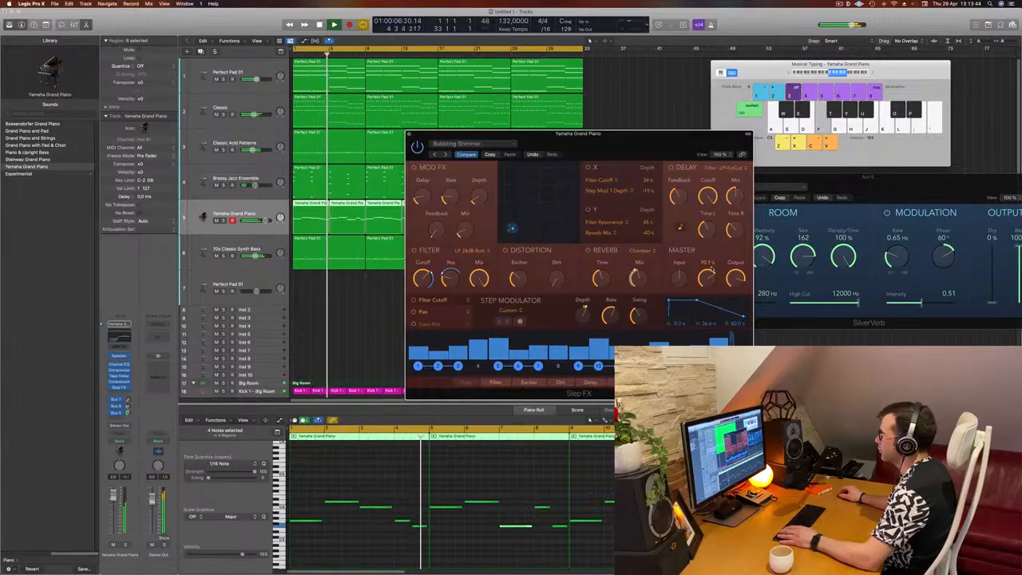
pyautogui.press('space')
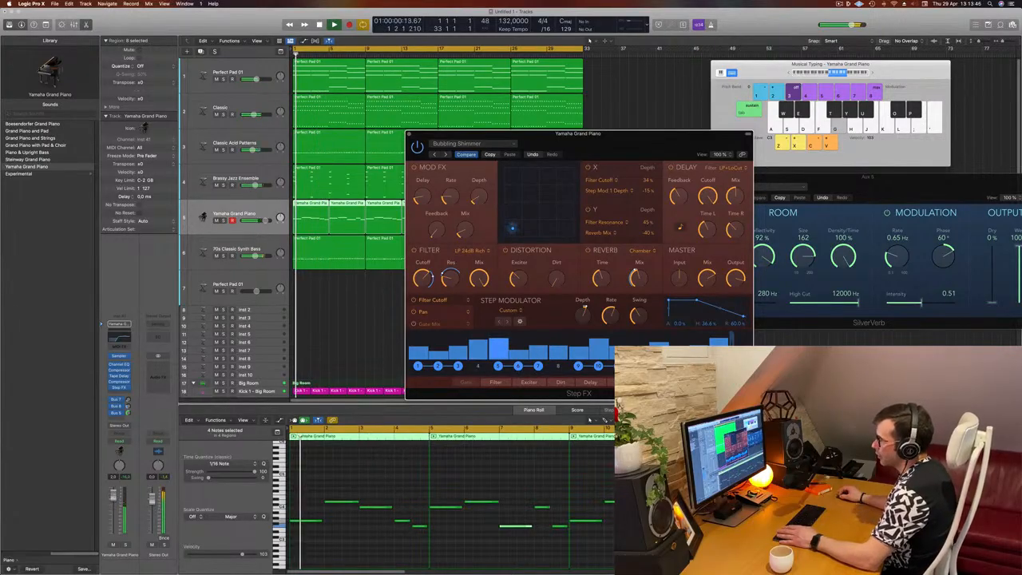
pyautogui.click(664, 104)
pyautogui.moveTo(611, 146); pyautogui.dragTo(573, 185)
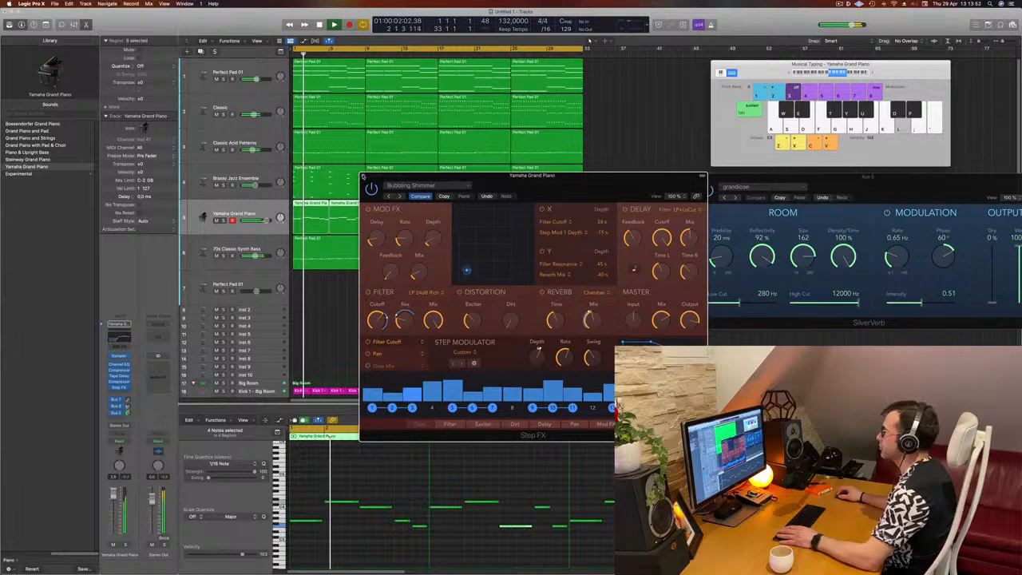
pyautogui.click(362, 177)
# Step: Solo the 70s Classic Synth Bass track to listen to it in isolation
pyautogui.click(475, 238)
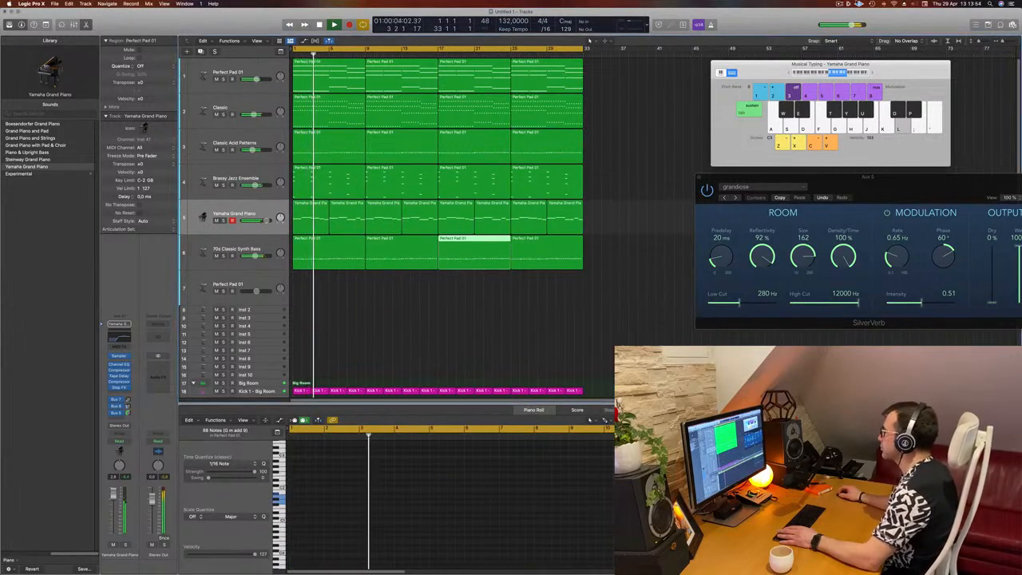
pyautogui.click(650, 169)
pyautogui.scroll(-4, 376, 354)
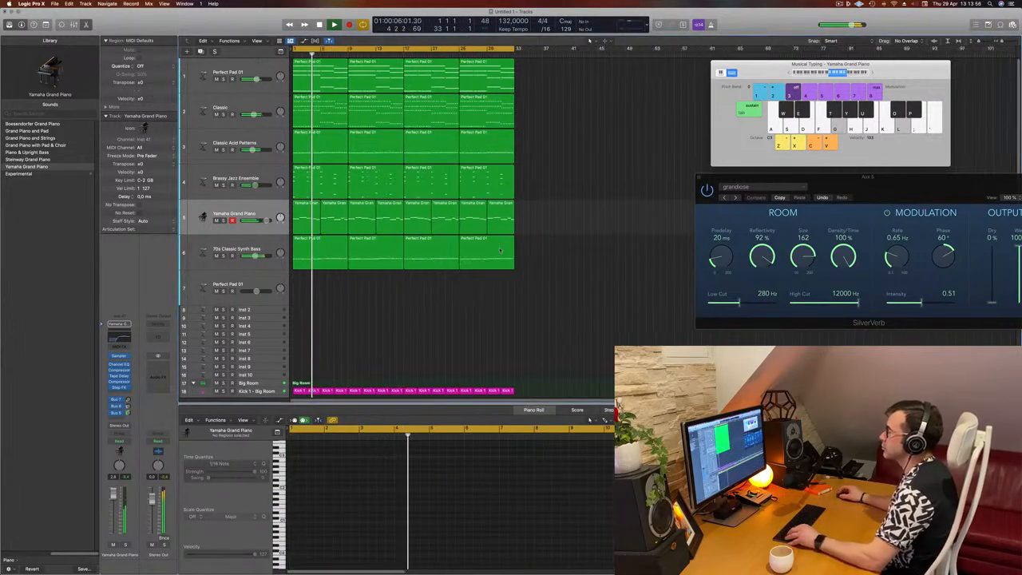
pyautogui.scroll(2, 376, 353)
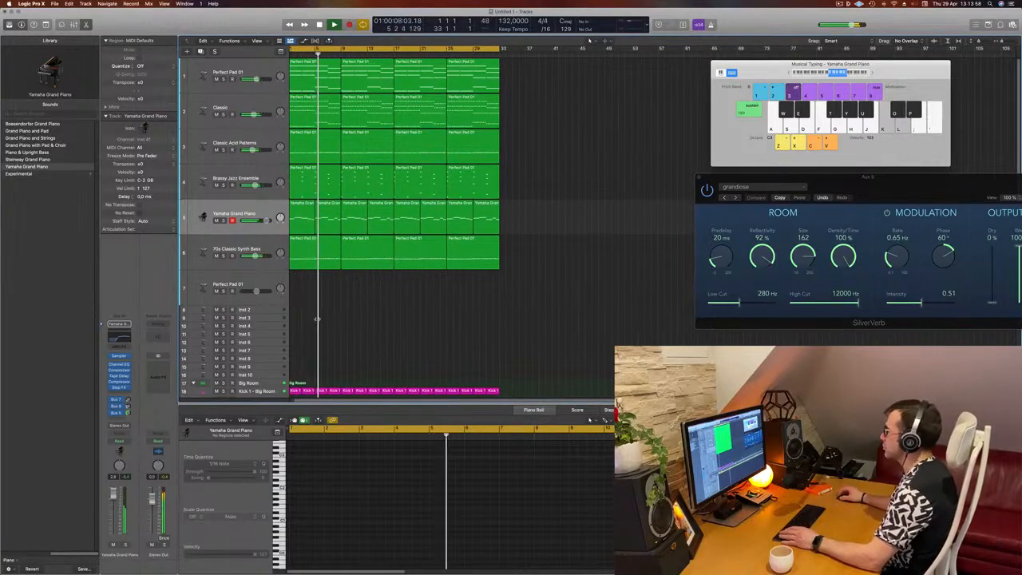
pyautogui.hscroll(-1, 468, 307)
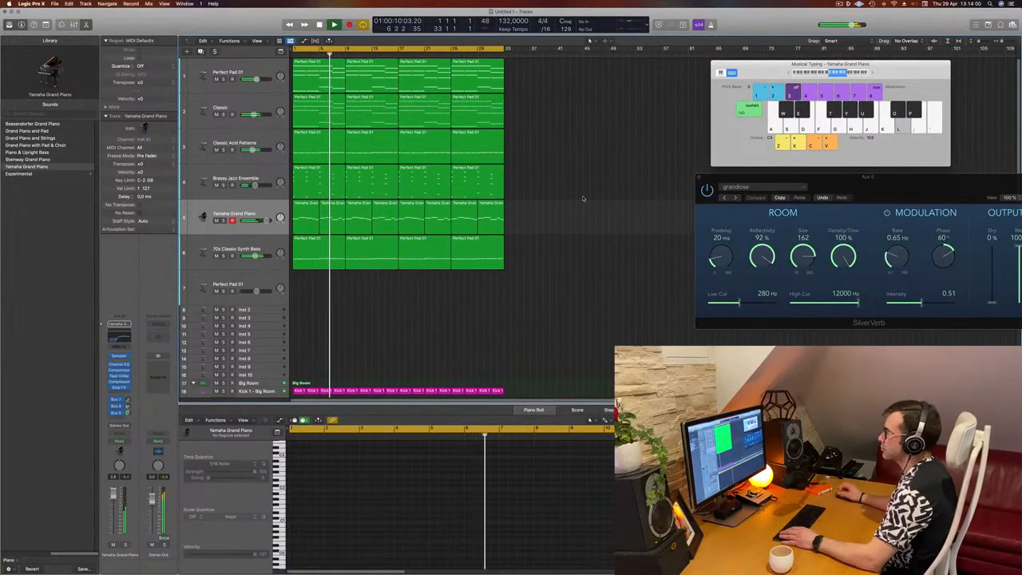
pyautogui.click(224, 149)
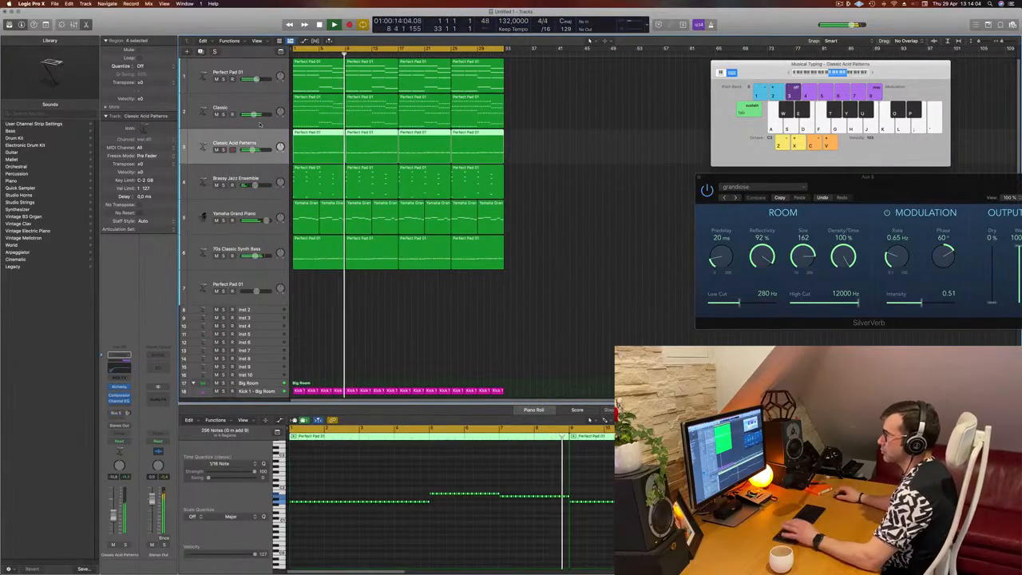
pyautogui.click(406, 336)
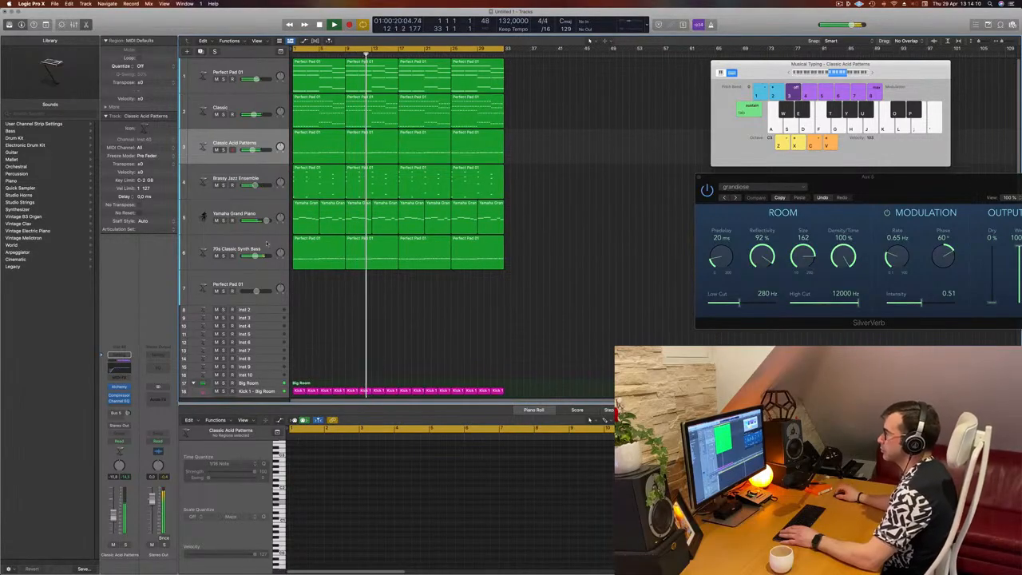
pyautogui.click(234, 258)
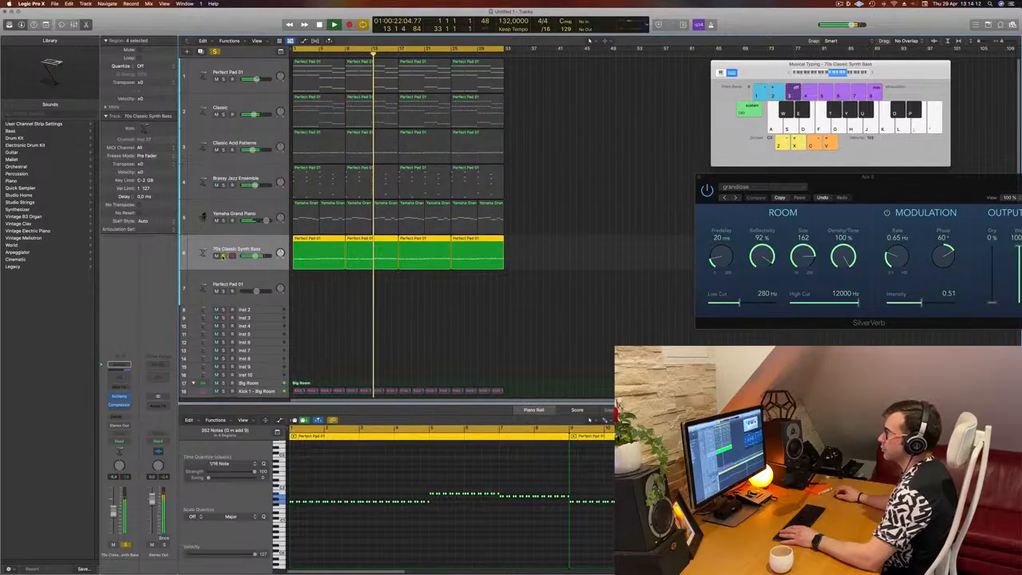
# Step: Move the Classic Acid Patterns track below the Yamaha Grand Piano track and glance at its instrument window before closing it
pyautogui.click(255, 141)
pyautogui.moveTo(256, 141); pyautogui.dragTo(236, 214)
pyautogui.press('Return')
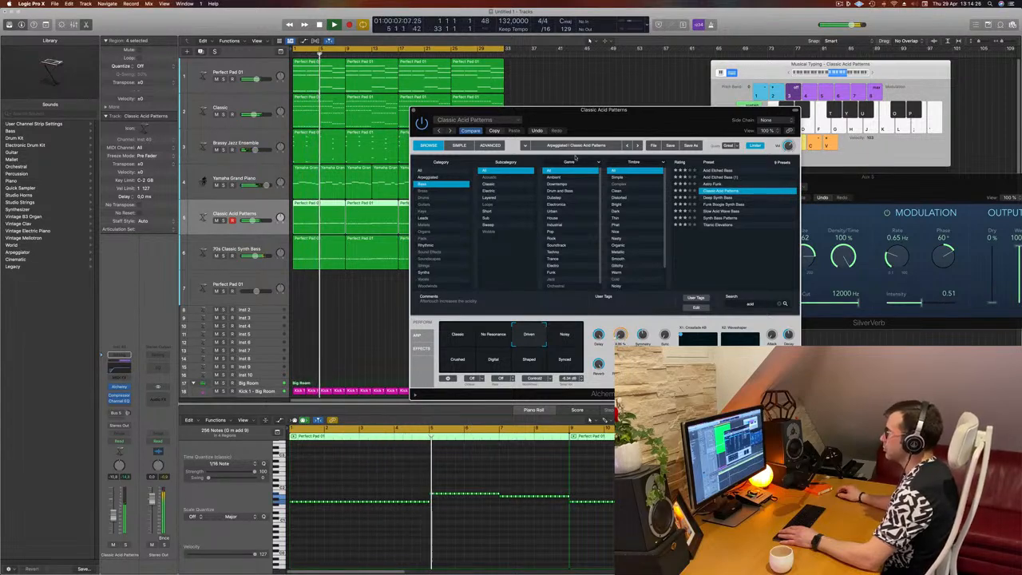
pyautogui.moveTo(645, 123); pyautogui.dragTo(543, 150)
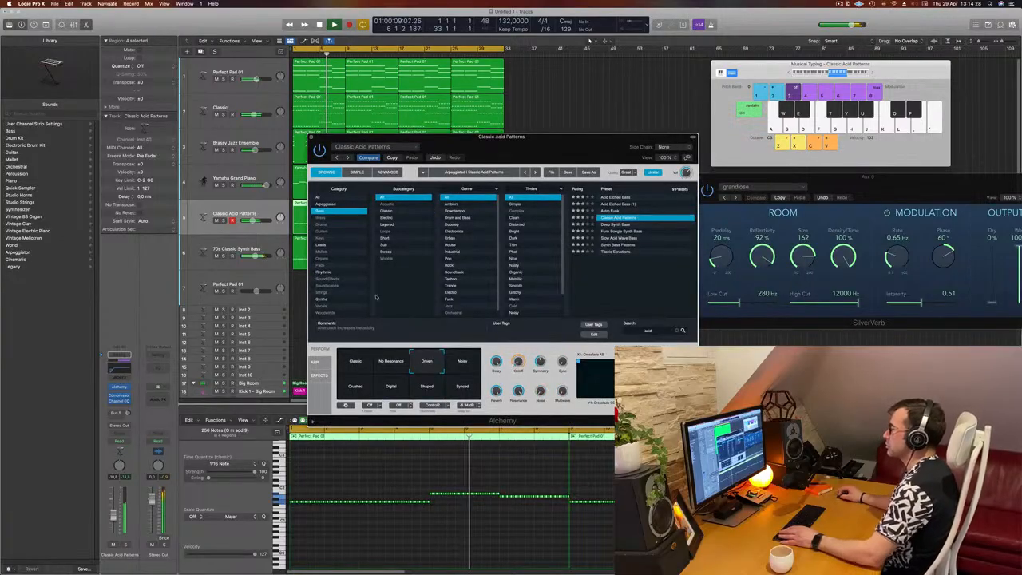
pyautogui.click(311, 137)
pyautogui.click(498, 296)
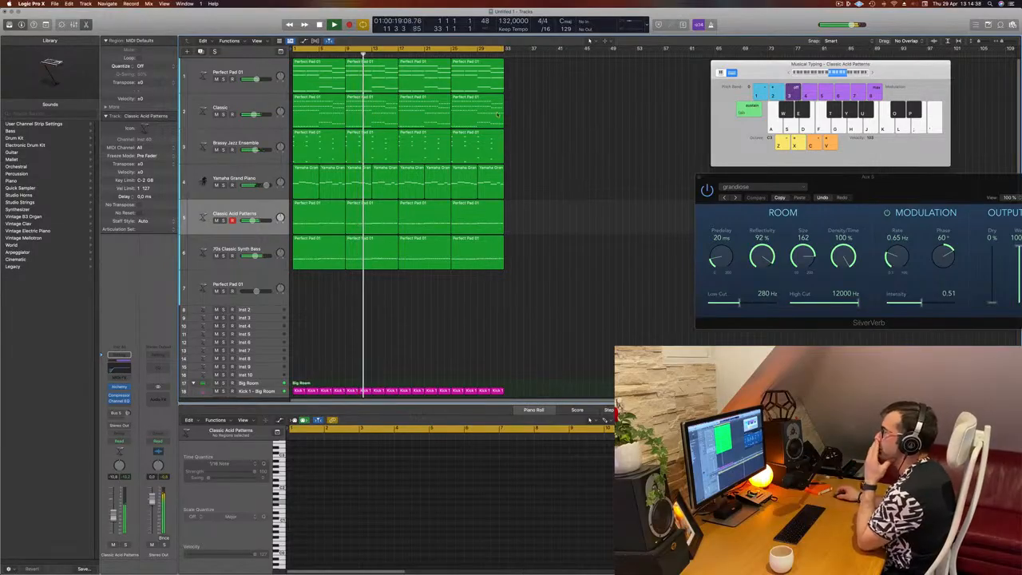
# Step: Duplicate the Yamaha Grand Piano track and load a stereo Alchemy instrument on the new track
pyautogui.click(254, 175)
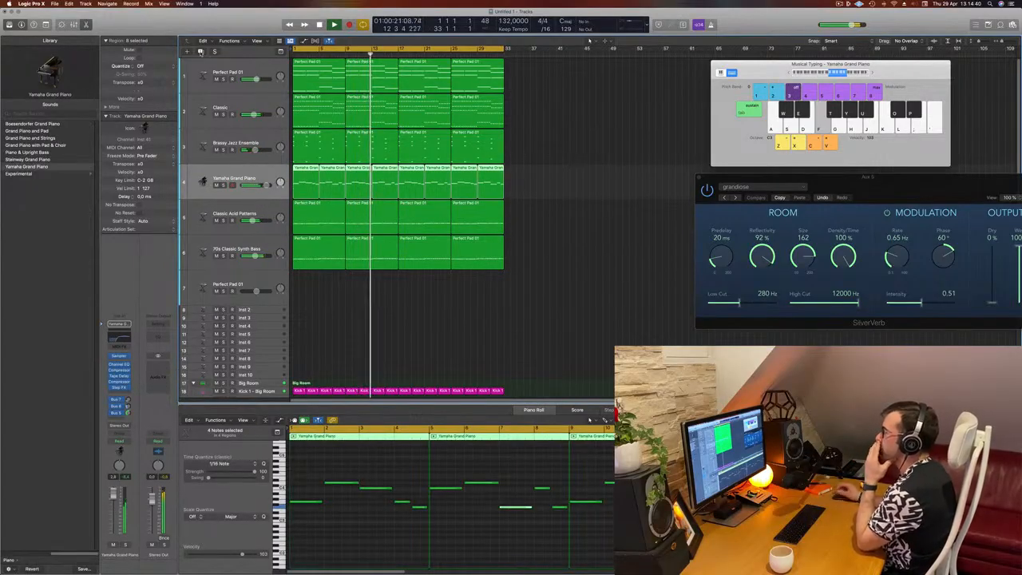
pyautogui.press('super+d')
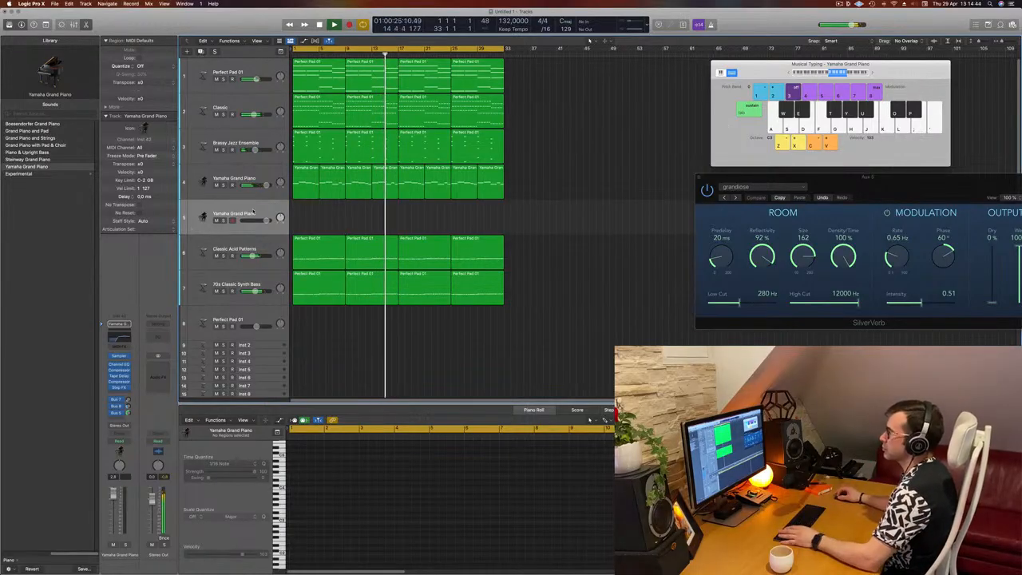
pyautogui.click(128, 356)
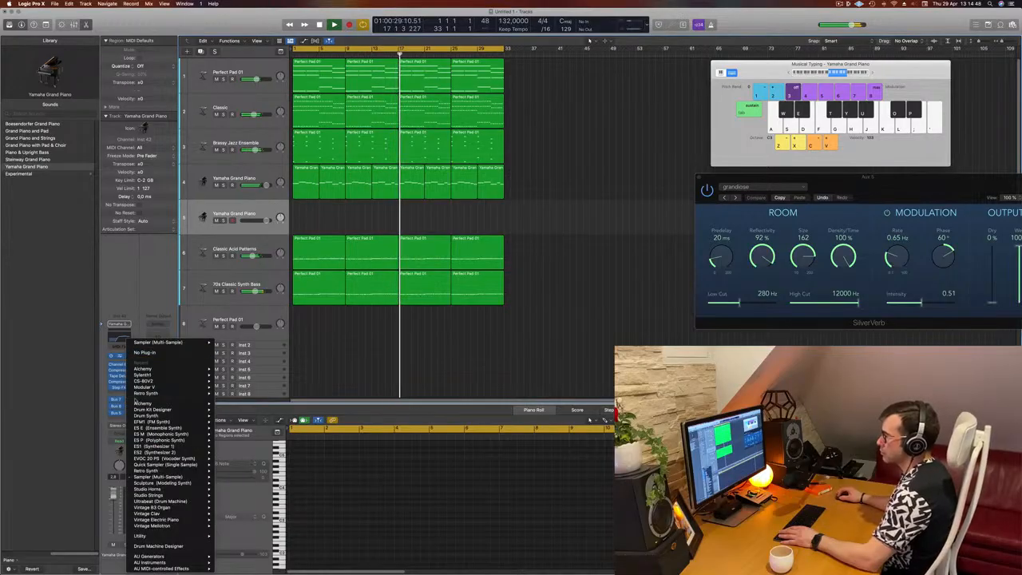
pyautogui.moveTo(141, 370)
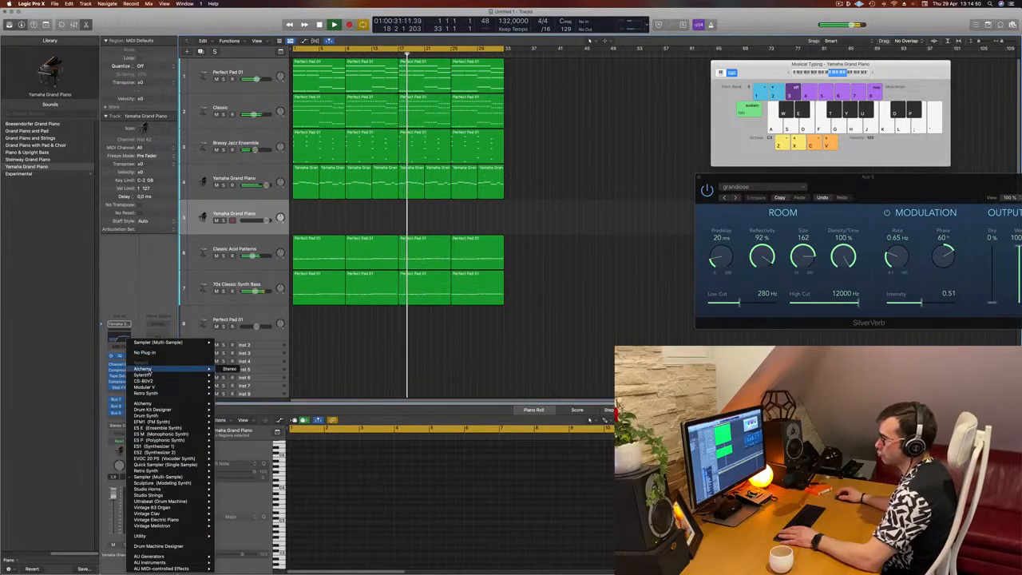
pyautogui.click(223, 370)
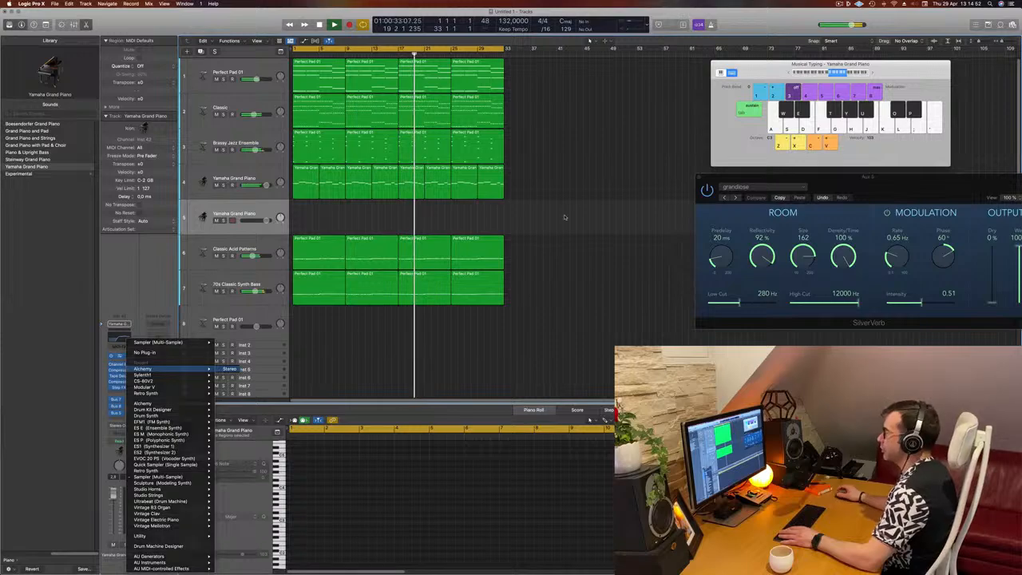
# Step: Filter Alchemy's browser to the Keys category and load the 80s Pop Electric Piano preset
pyautogui.moveTo(593, 104); pyautogui.dragTo(623, 95)
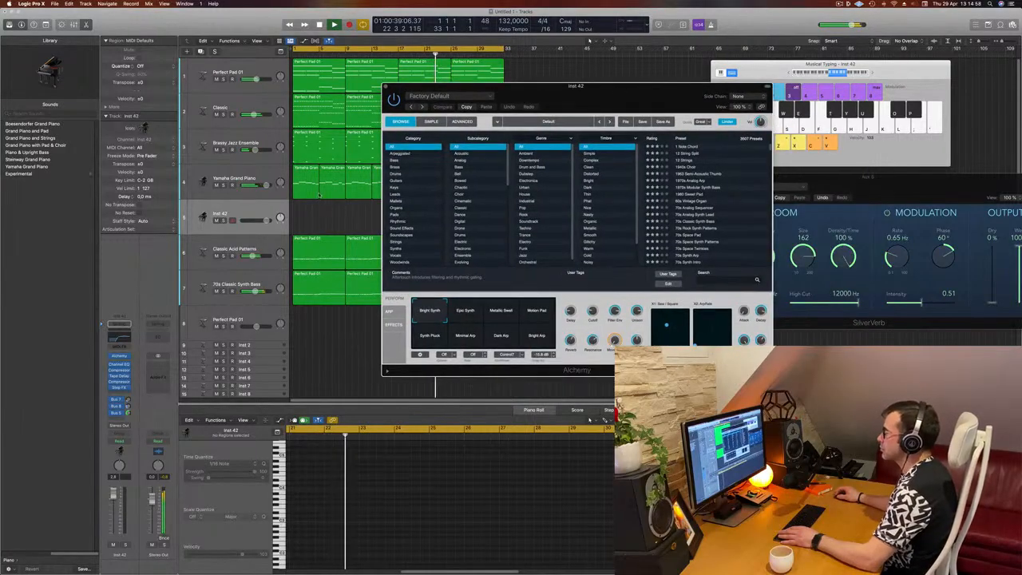
pyautogui.click(393, 189)
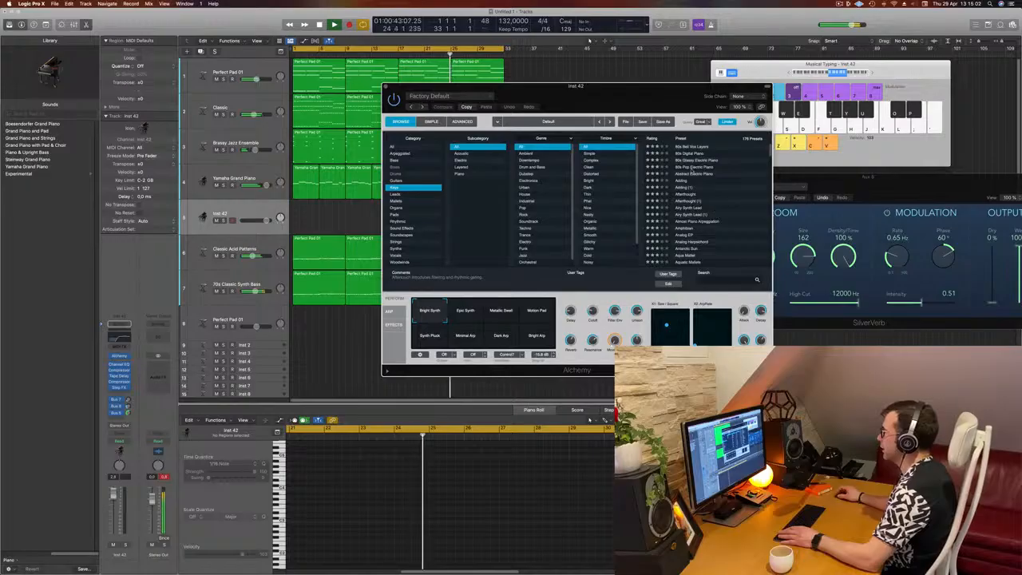
pyautogui.click(672, 167)
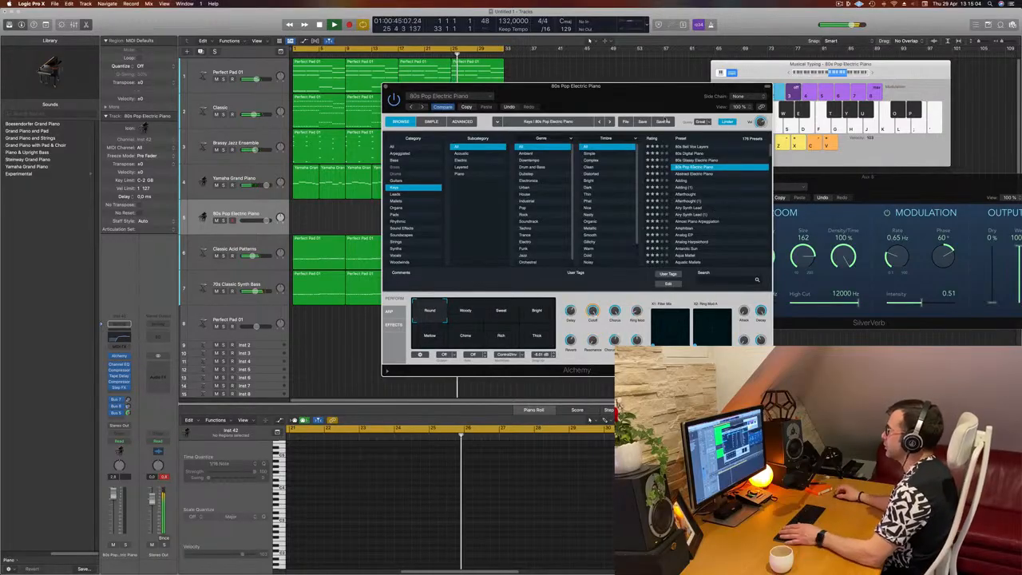
pyautogui.moveTo(677, 91); pyautogui.dragTo(725, 131)
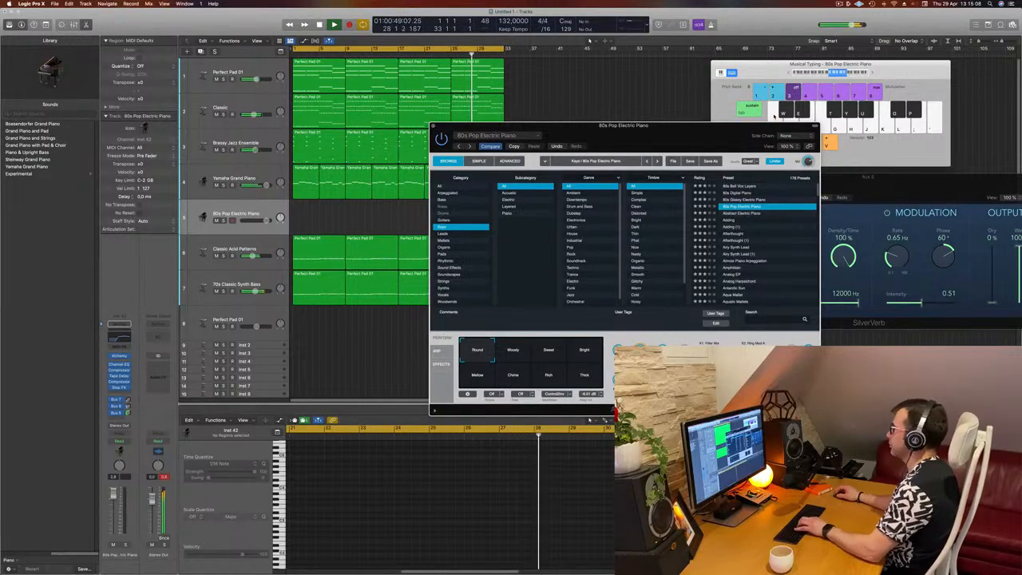
pyautogui.moveTo(695, 131); pyautogui.dragTo(686, 148)
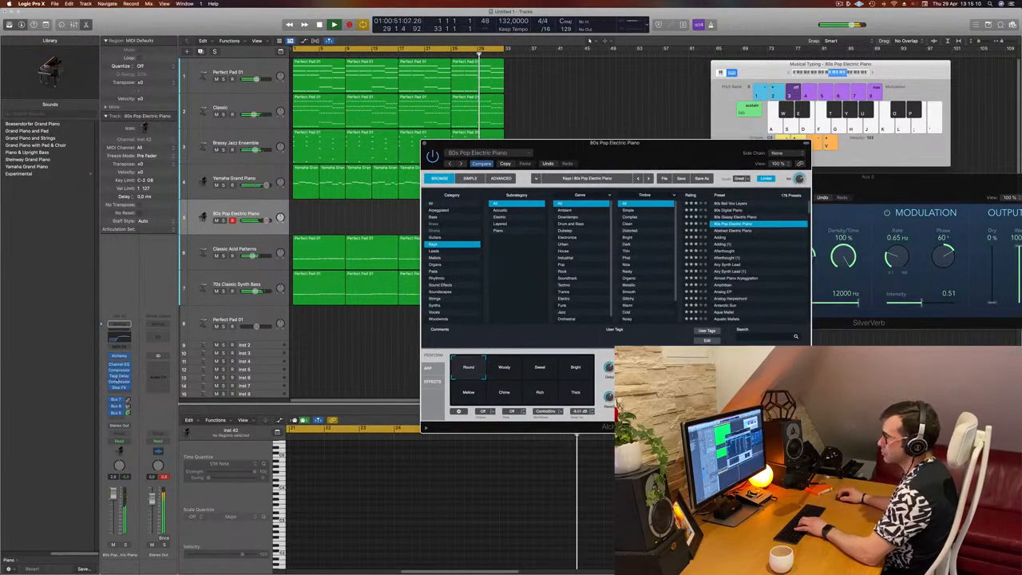
# Step: Lower the new track's volume fader slightly
pyautogui.click(114, 519)
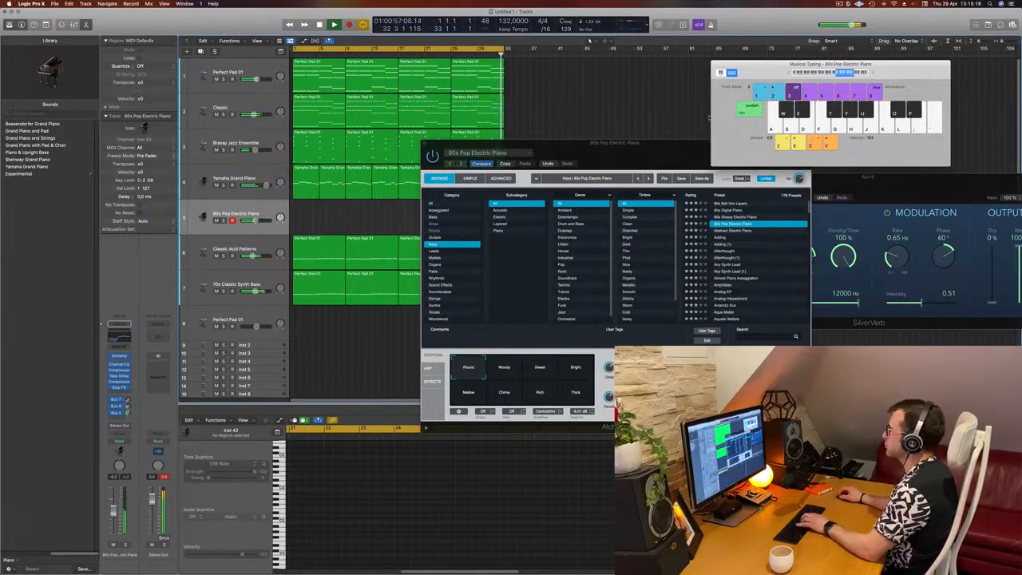
pyautogui.moveTo(653, 150); pyautogui.dragTo(688, 195)
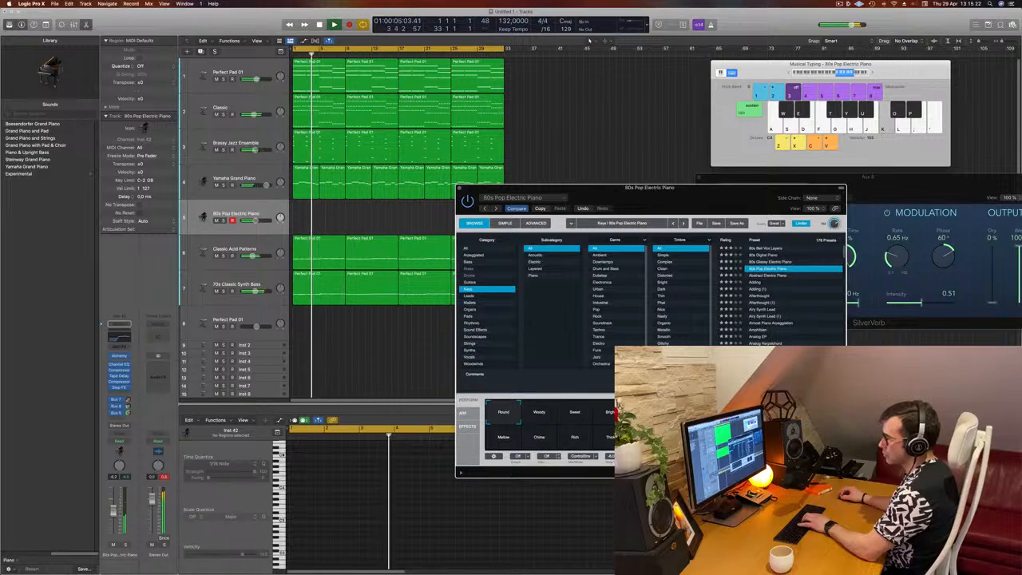
pyautogui.moveTo(113, 511); pyautogui.dragTo(113, 516)
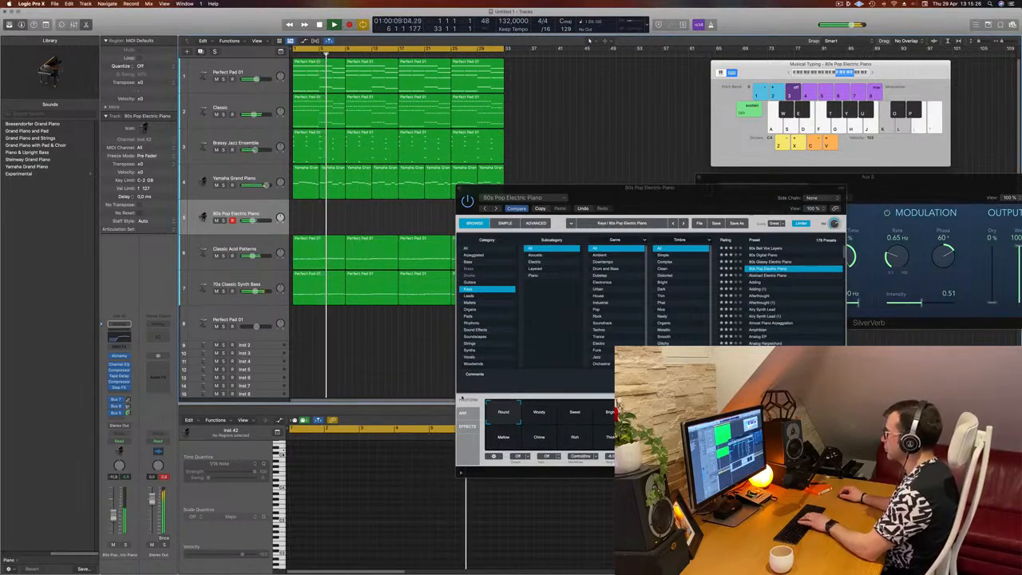
# Step: Audition the 80s Glassy Electric Piano, 80s Bell Vox Layers and Adding presets, trying Adding's Delayed and Brighter Delayed snapshots
pyautogui.click(766, 261)
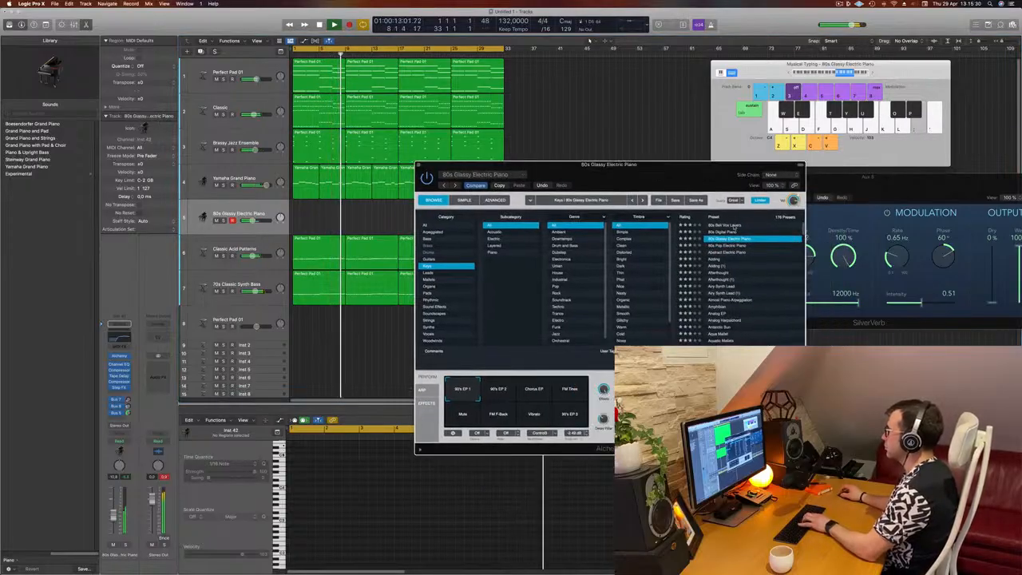
pyautogui.click(734, 224)
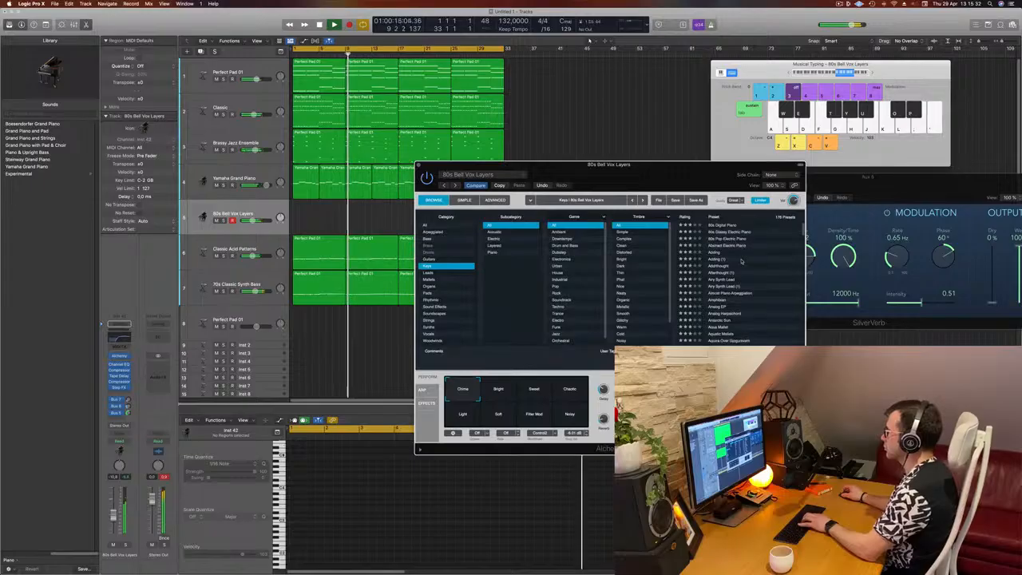
pyautogui.scroll(-1, 728, 253)
pyautogui.click(713, 252)
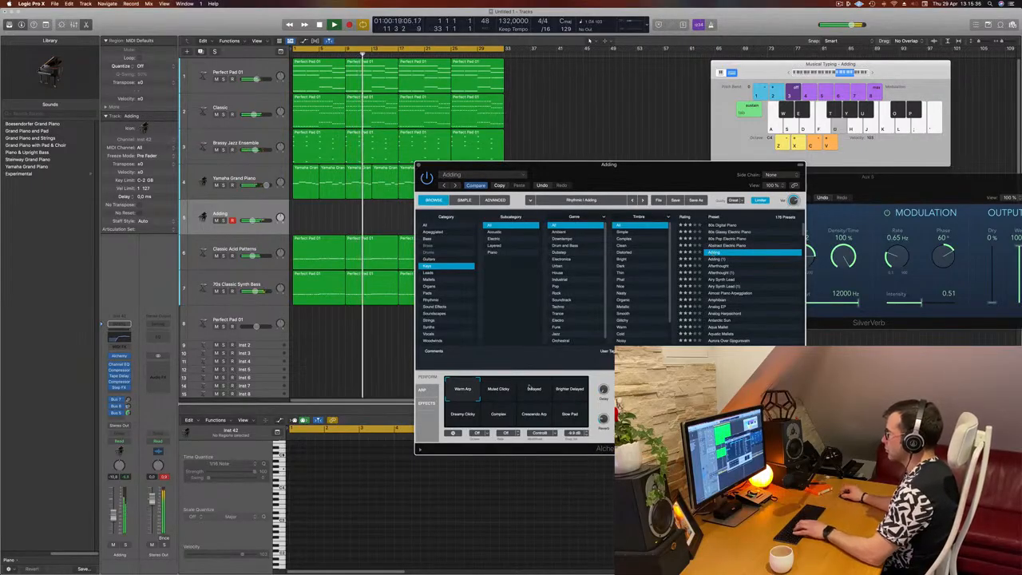
pyautogui.click(534, 391)
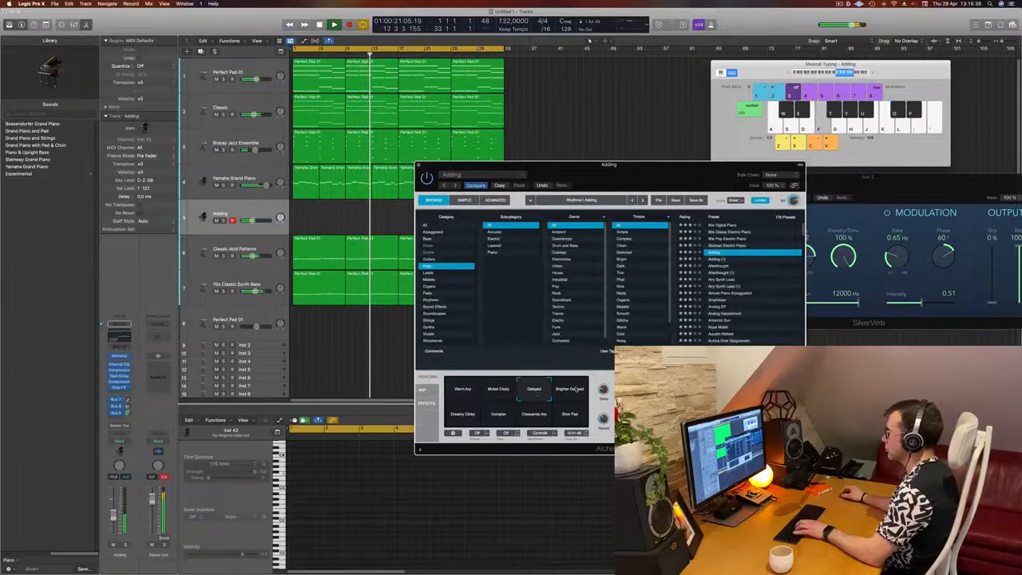
pyautogui.click(575, 389)
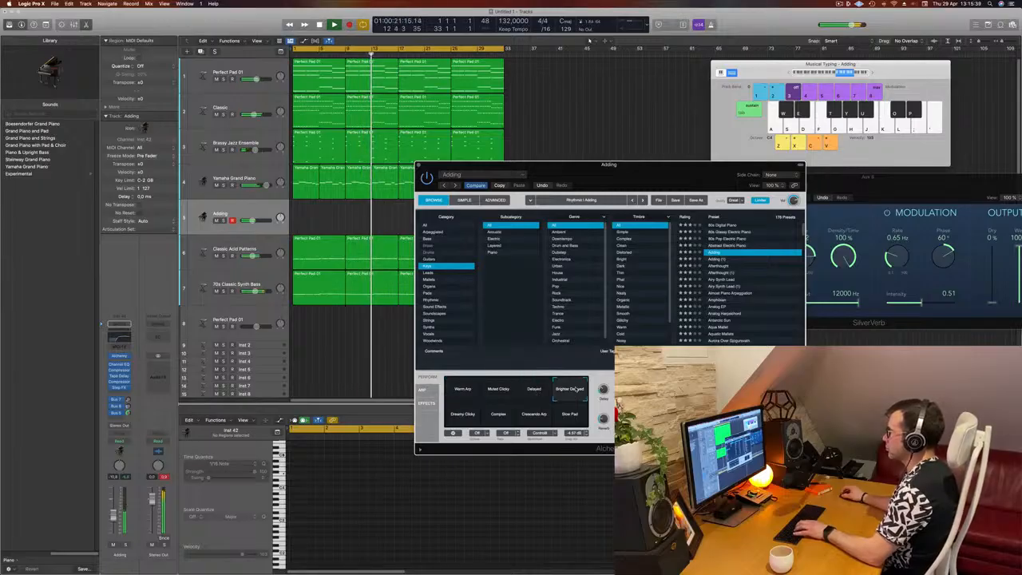
# Step: Audition the Afterthought and Airy Synth Lead presets, trying the Dark & Swirly Pad snapshot
pyautogui.click(718, 266)
pyautogui.moveTo(681, 167); pyautogui.dragTo(799, 119)
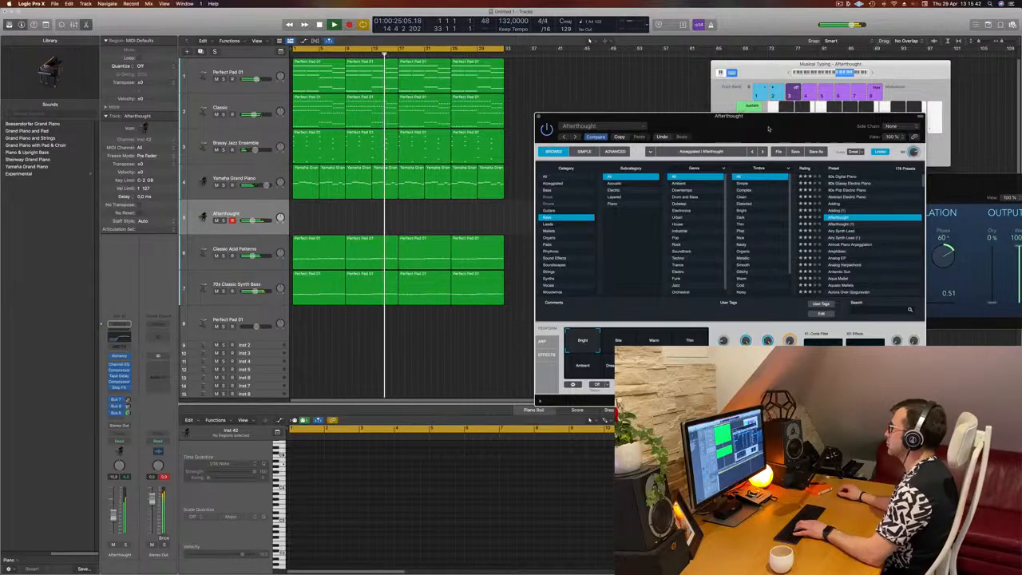
pyautogui.click(840, 231)
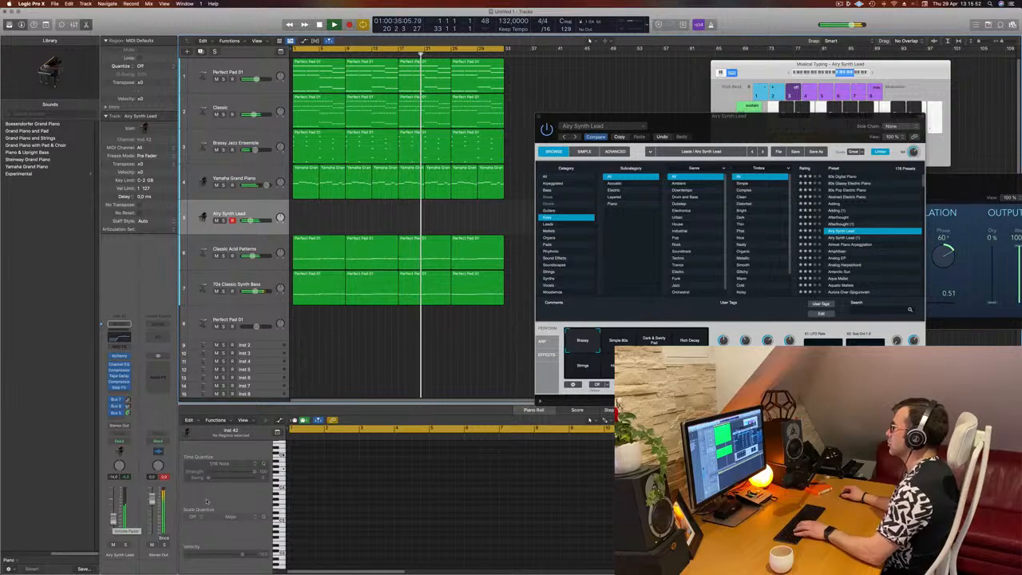
pyautogui.moveTo(792, 122); pyautogui.dragTo(790, 108)
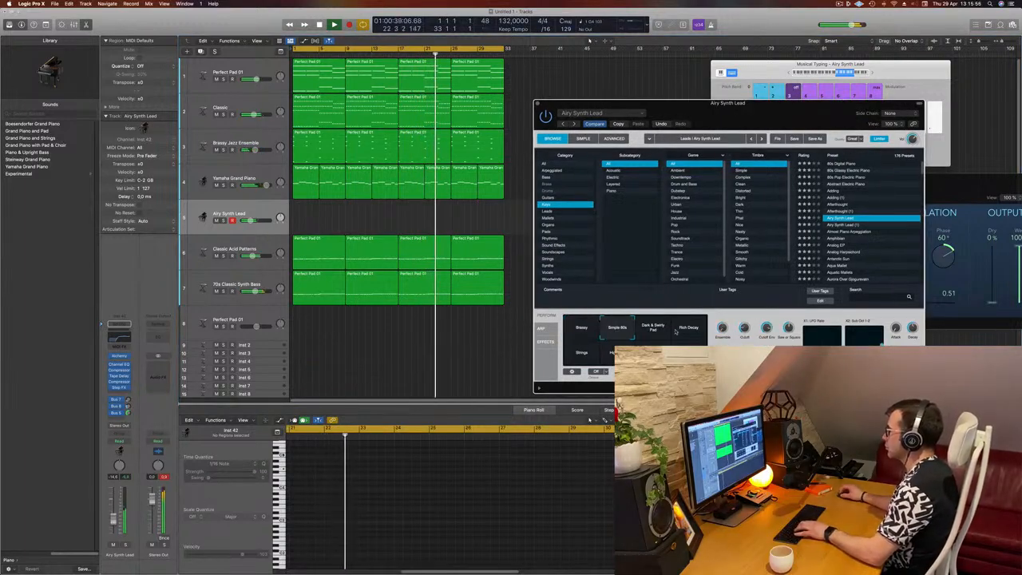
pyautogui.click(654, 328)
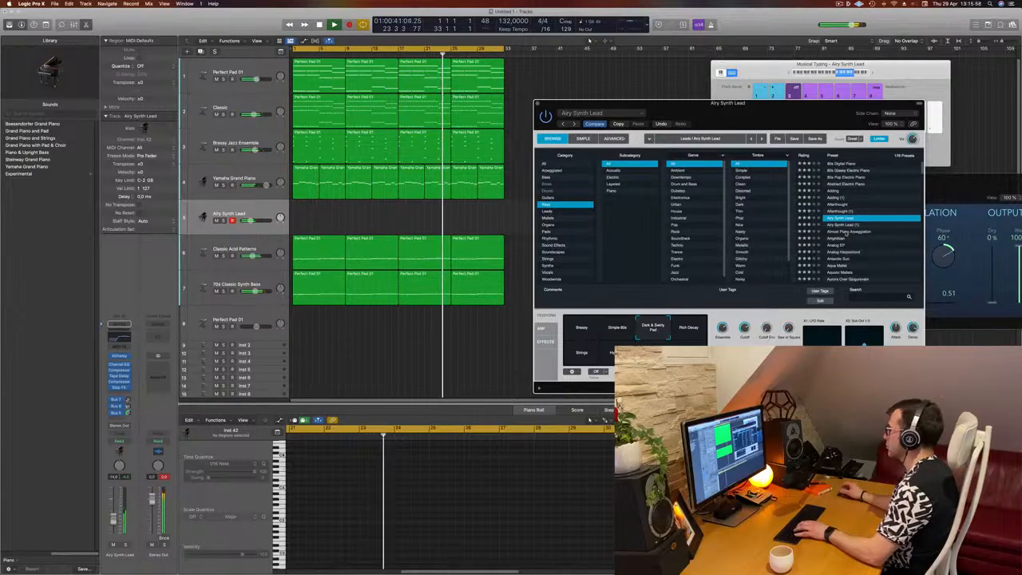
# Step: Load the Almost Piano Arpeggiation preset and step through its Dissonant, Boxed and Phaser performance snapshots
pyautogui.click(846, 231)
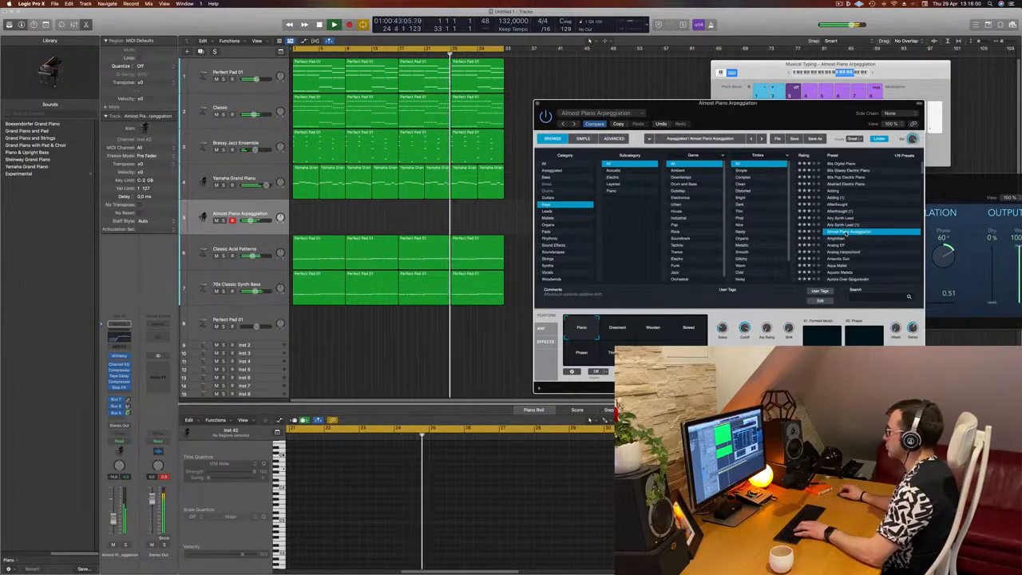
pyautogui.click(838, 238)
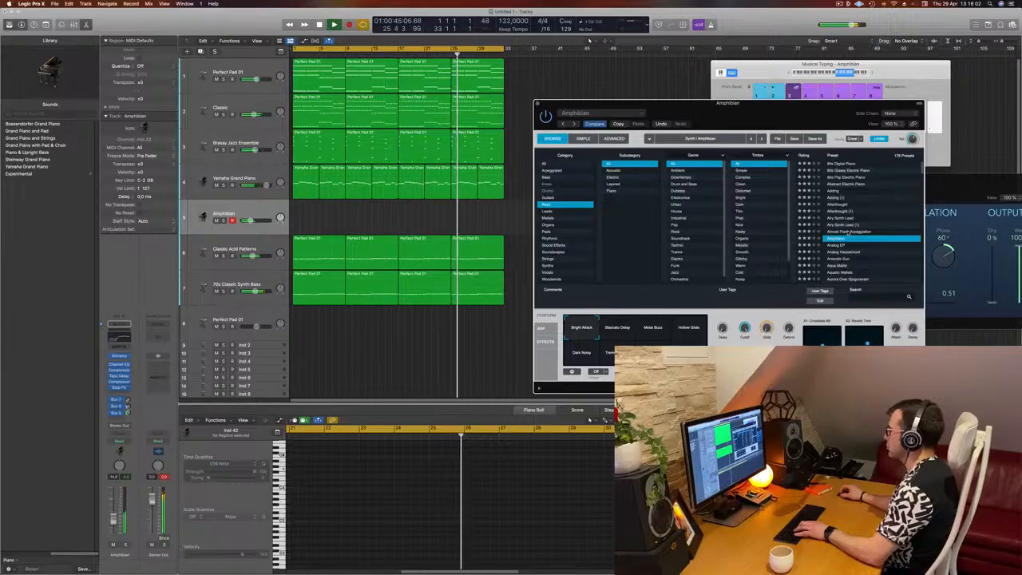
pyautogui.click(847, 232)
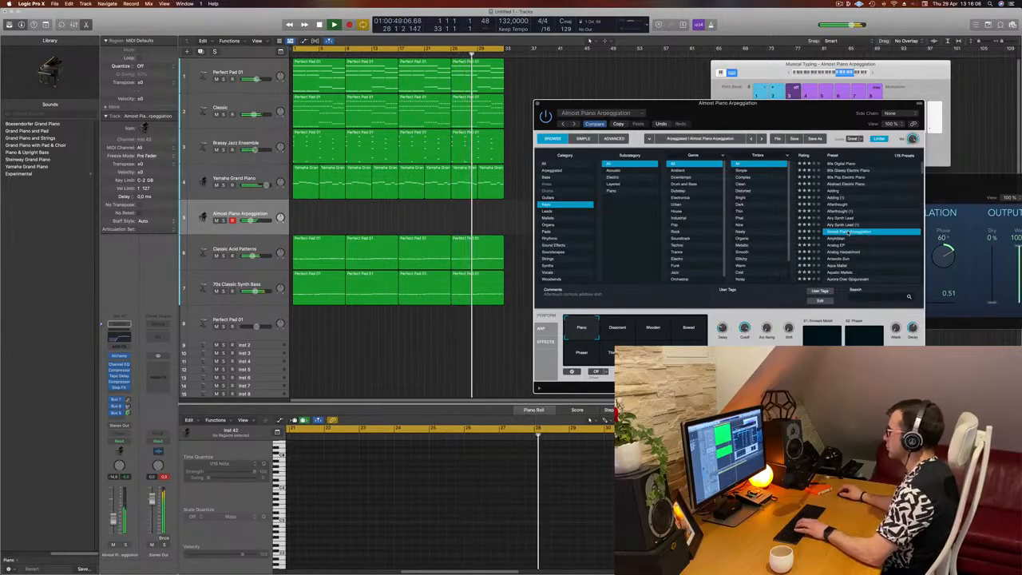
pyautogui.click(619, 326)
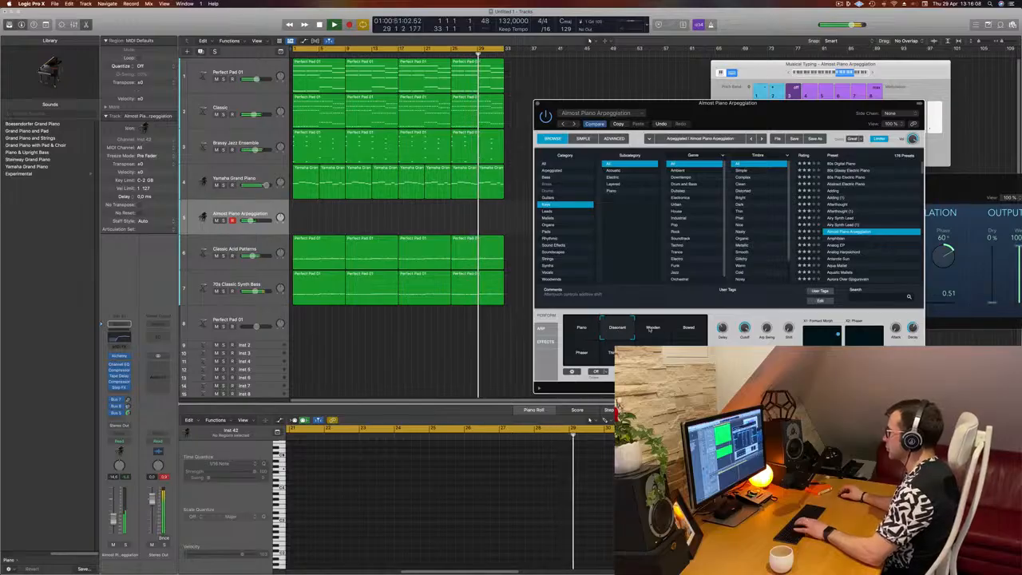
pyautogui.click(652, 328)
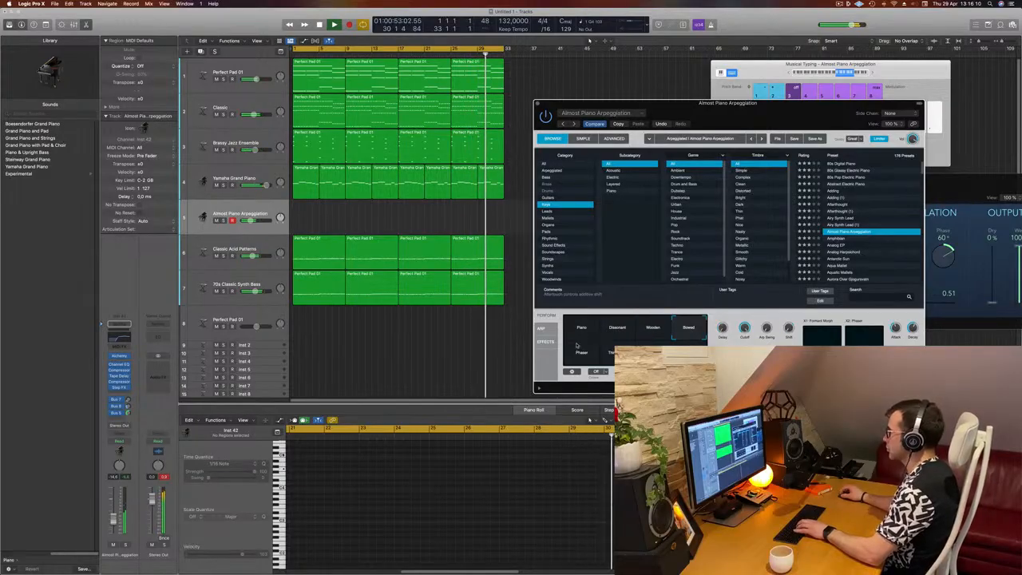
pyautogui.click(583, 351)
pyautogui.click(617, 352)
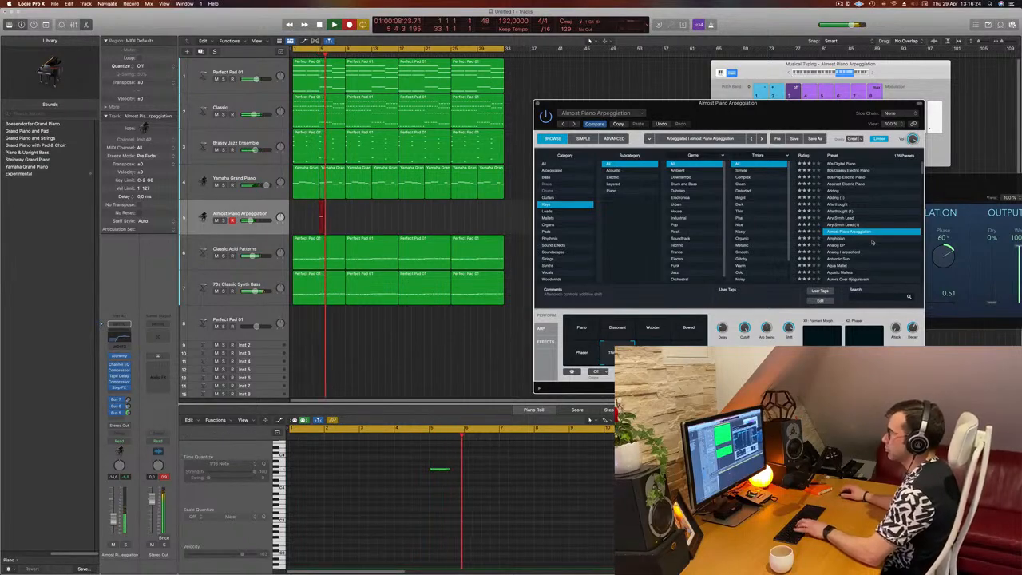
# Step: Record a short part of repeated G notes on the new track and stop recording
pyautogui.press('g')
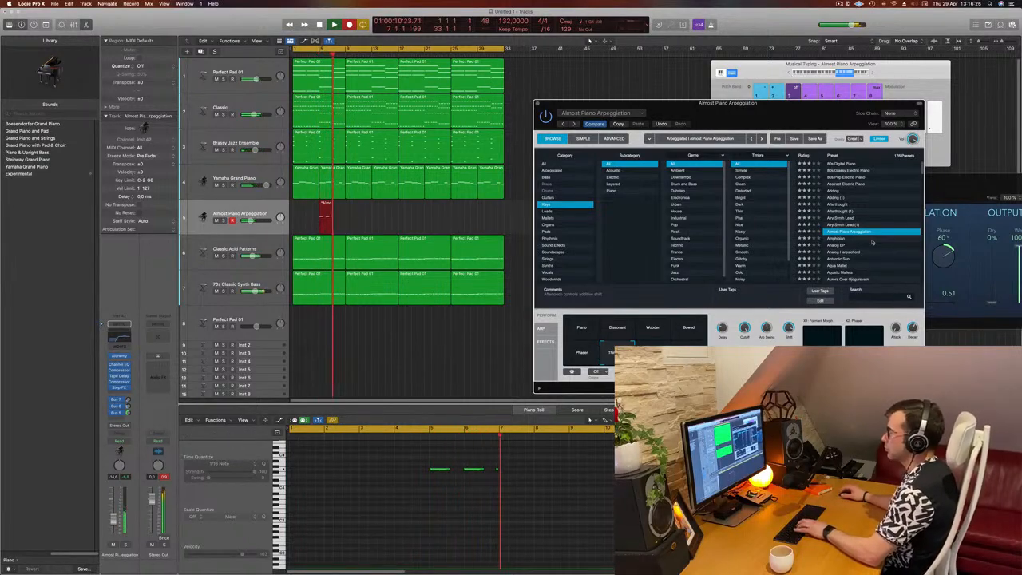
pyautogui.press('g')
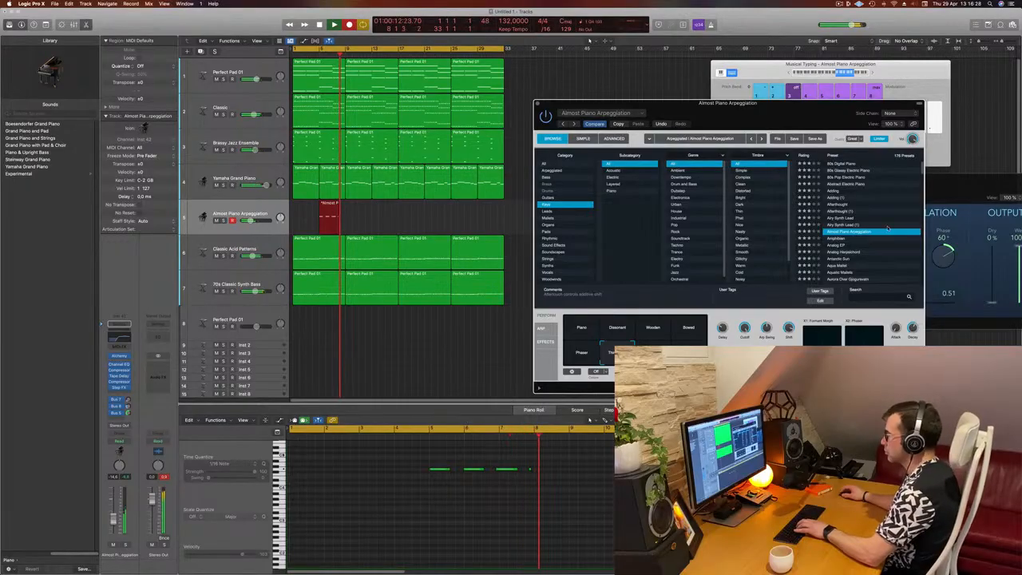
pyautogui.press('space')
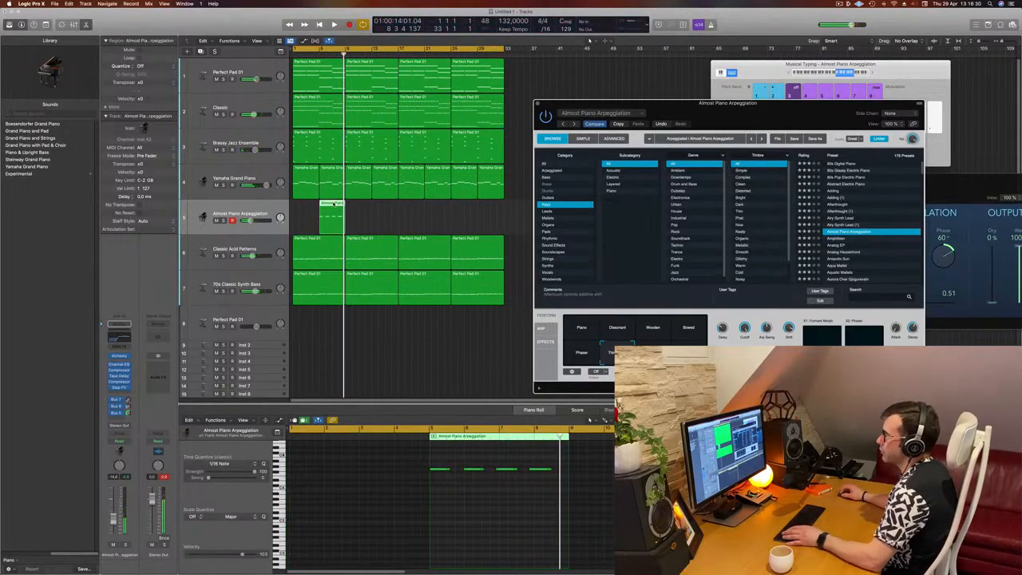
# Step: Shorten the recorded region to about one bar and play the project back from the start
pyautogui.moveTo(333, 204); pyautogui.dragTo(306, 204)
pyautogui.click(350, 520)
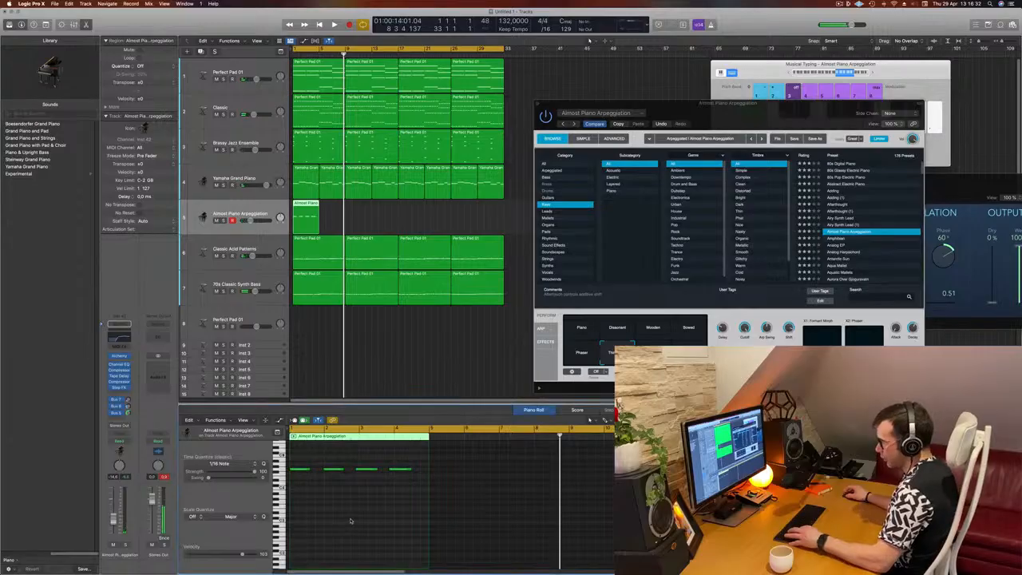
pyautogui.press('Return')
pyautogui.press('space')
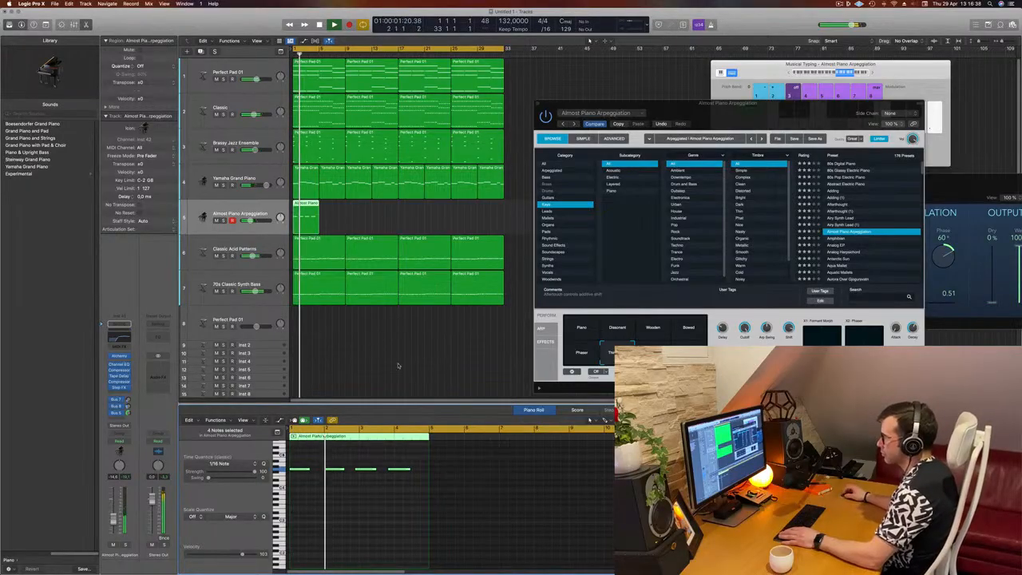
pyautogui.click(325, 511)
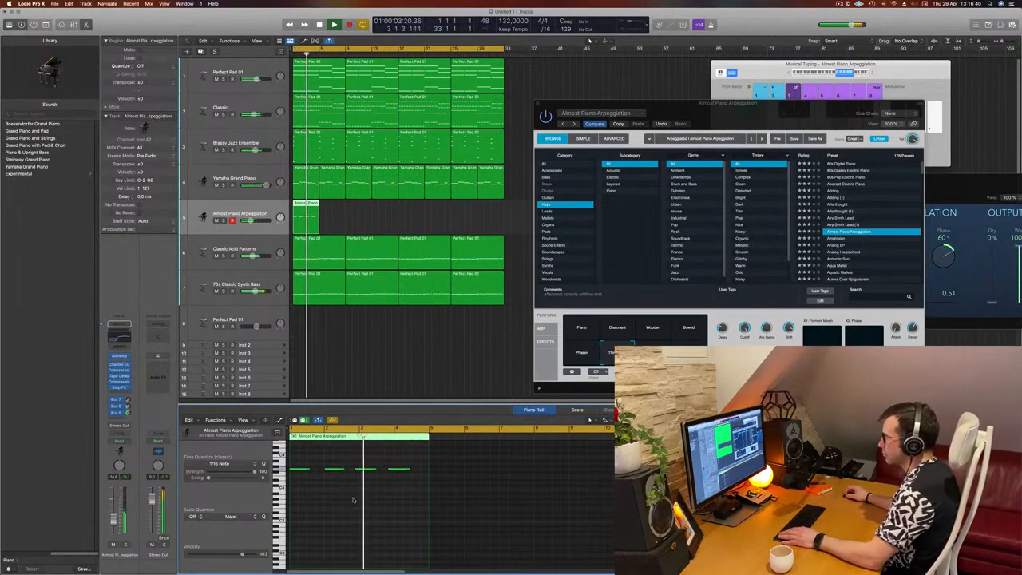
pyautogui.moveTo(407, 477); pyautogui.dragTo(408, 477)
pyautogui.press('Return')
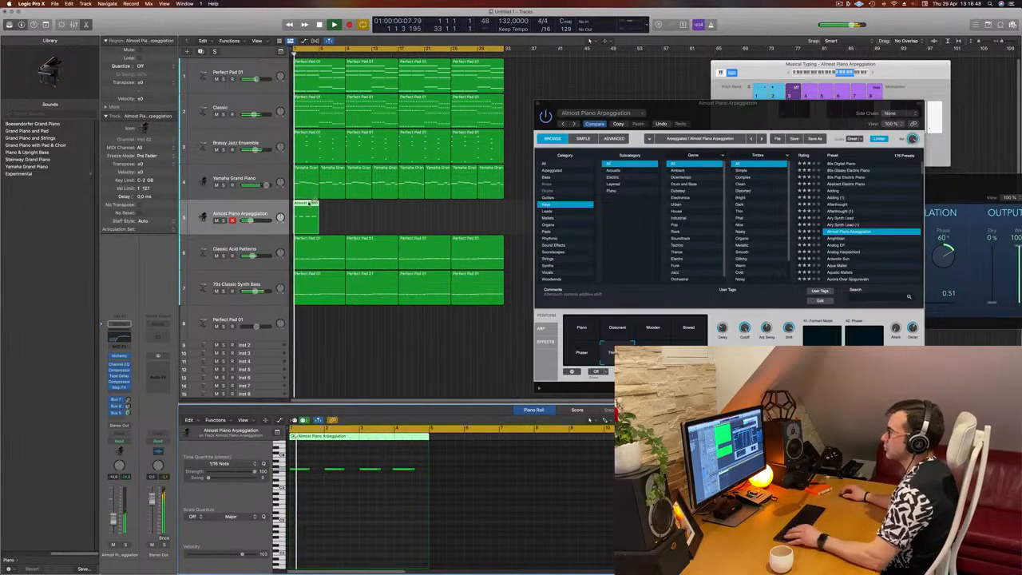
# Step: Loop the one-bar arpeggio region across the whole arrangement, close the Alchemy window and play the project
pyautogui.moveTo(312, 203); pyautogui.dragTo(405, 209)
pyautogui.moveTo(770, 108); pyautogui.dragTo(555, 114)
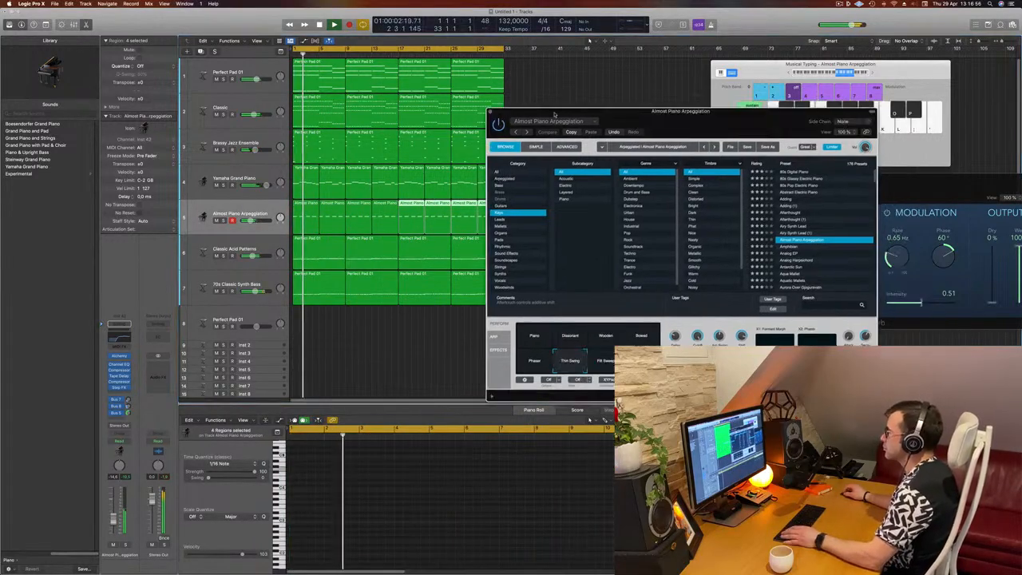
pyautogui.press('super+w')
pyautogui.click(204, 224)
pyautogui.press('space')
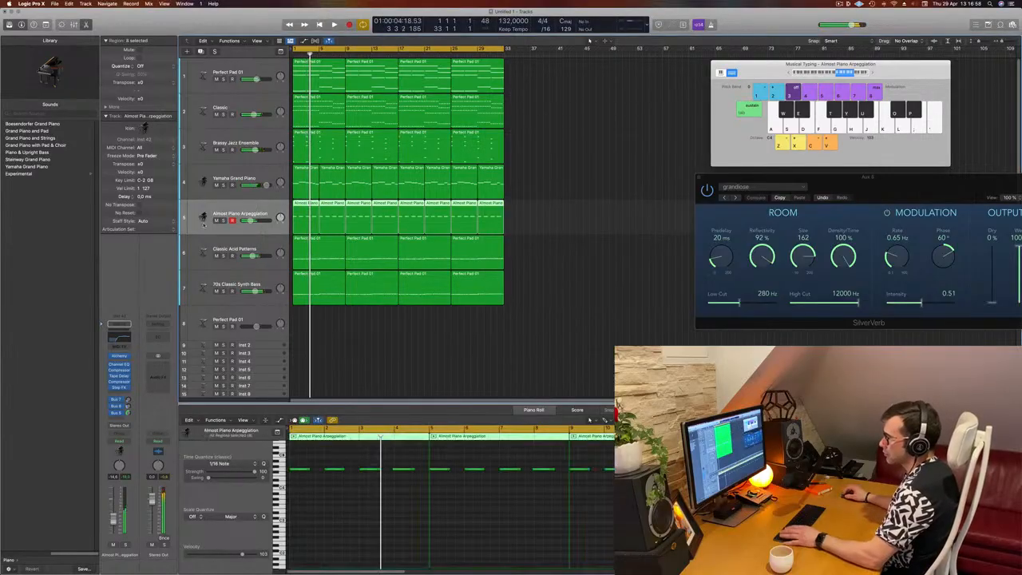
# Step: Audition the arpeggio track soloed, load the Chaos Spring preset in its multi-effect plugin and nudge its volume fader
pyautogui.click(124, 546)
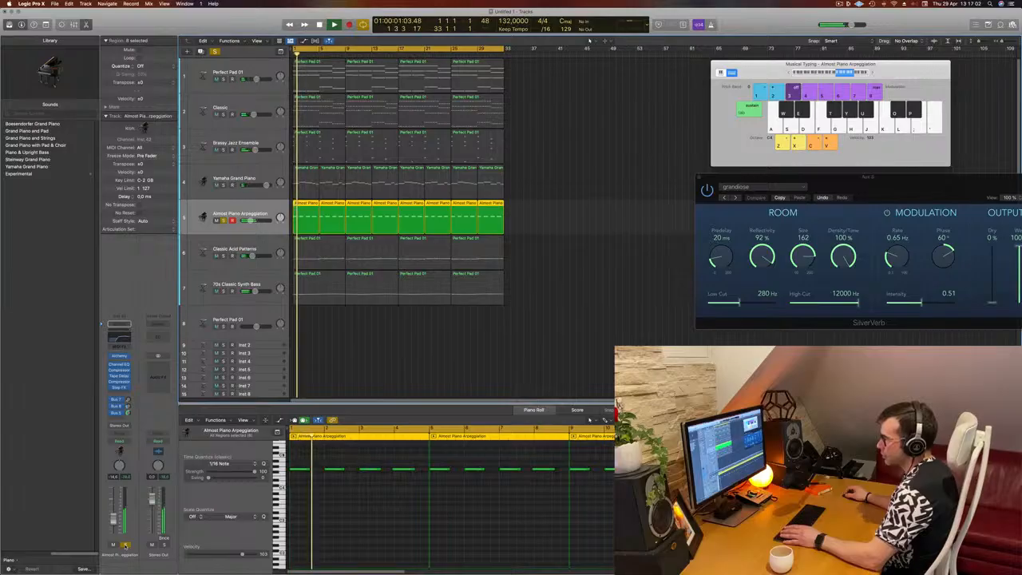
pyautogui.click(124, 545)
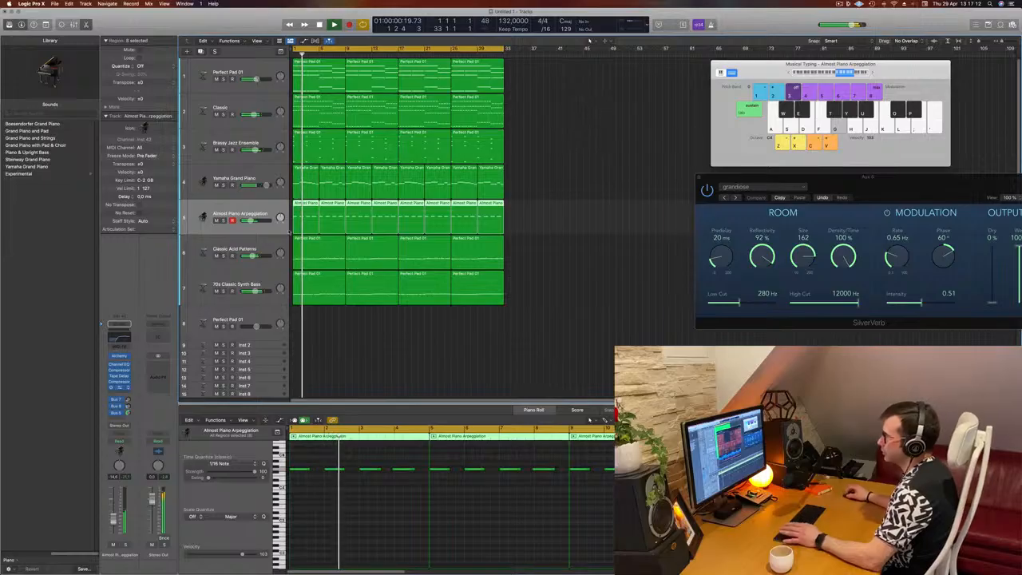
pyautogui.press('space')
pyautogui.press('space')
pyautogui.moveTo(527, 106); pyautogui.dragTo(658, 122)
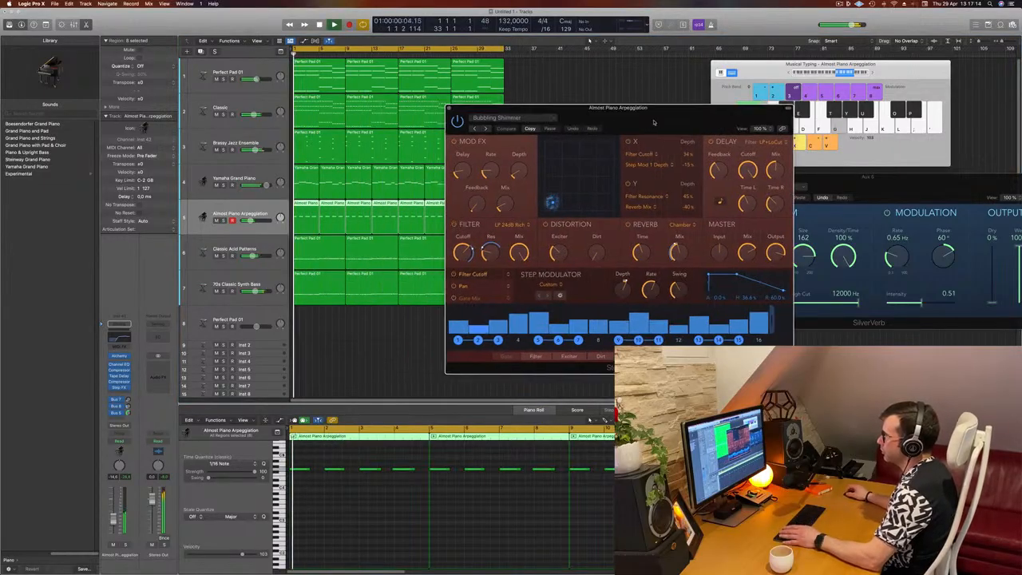
pyautogui.click(486, 129)
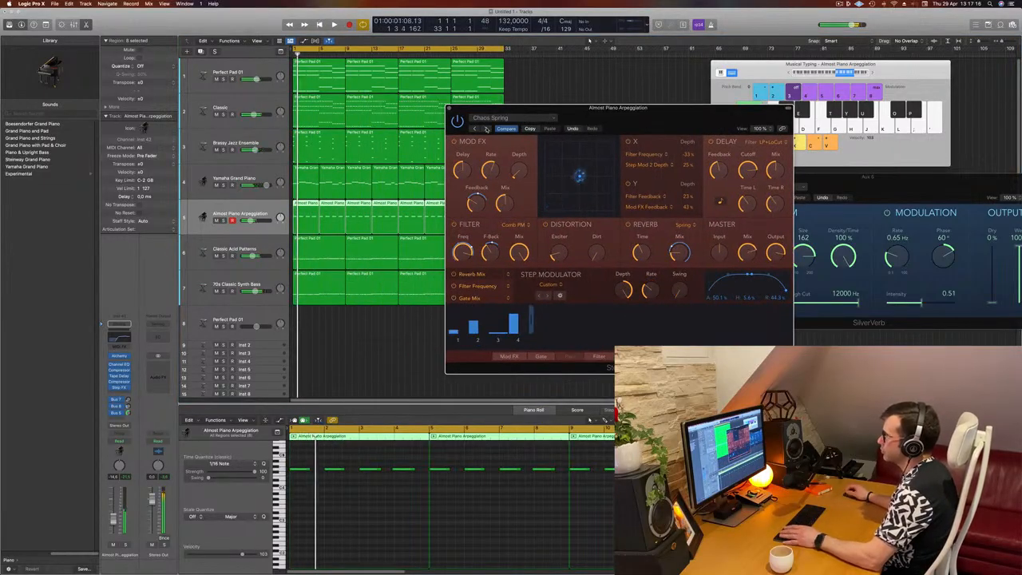
pyautogui.moveTo(641, 118); pyautogui.dragTo(741, 139)
pyautogui.press('space')
pyautogui.press('space')
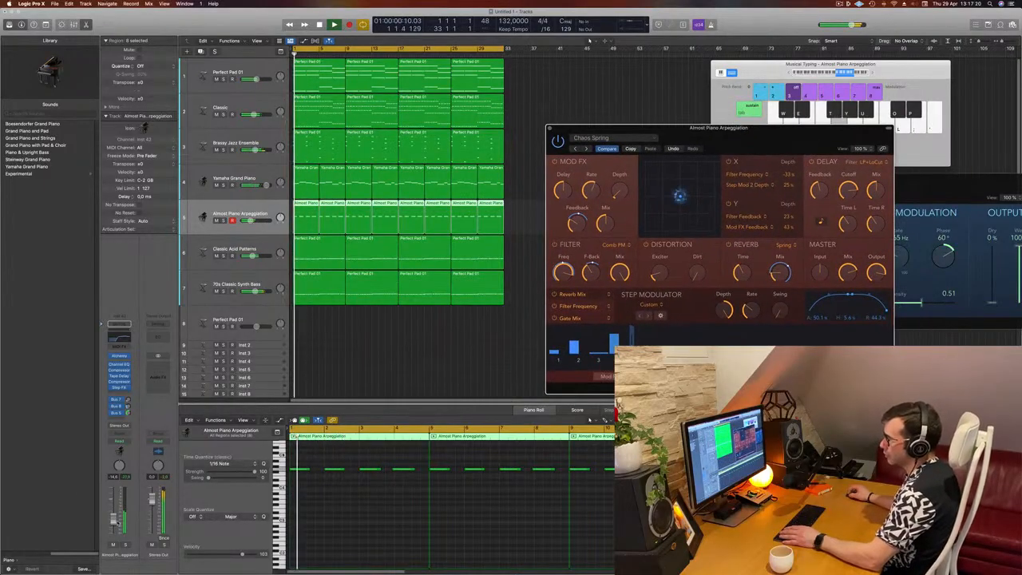
pyautogui.moveTo(112, 520); pyautogui.dragTo(113, 518)
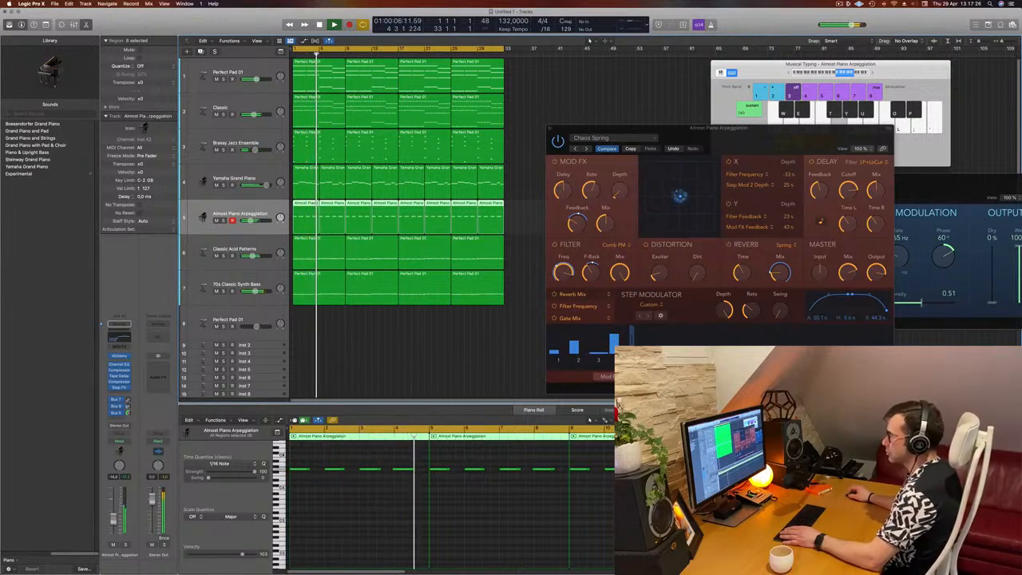
pyautogui.moveTo(782, 141); pyautogui.dragTo(769, 112)
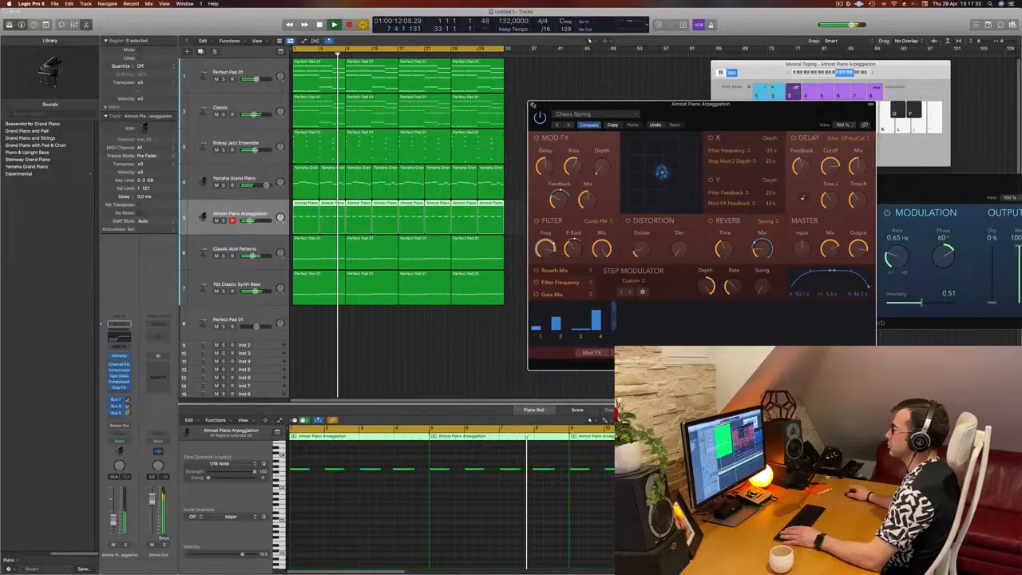
pyautogui.click(532, 104)
pyautogui.click(583, 206)
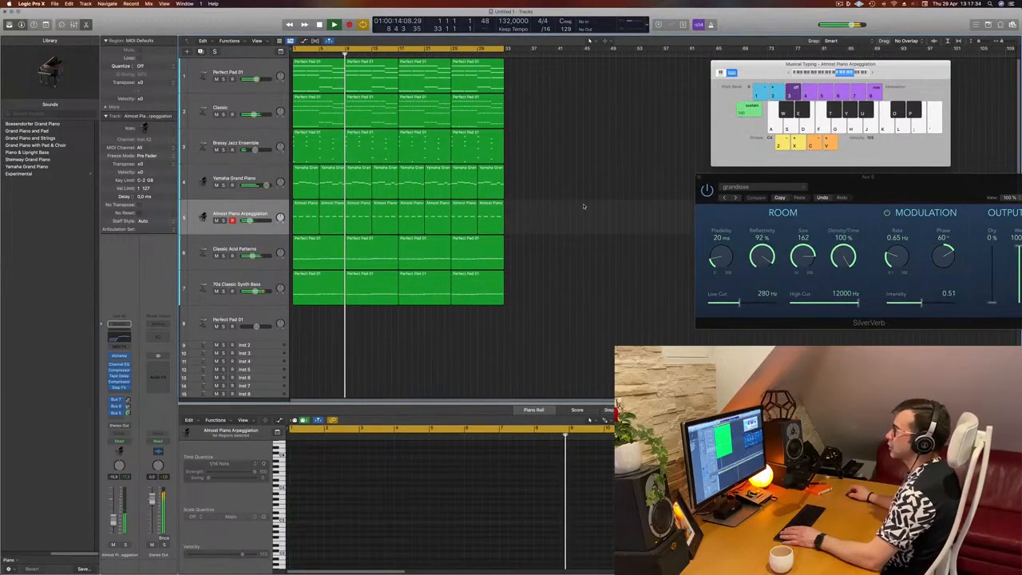
# Step: Audition the Big Room drum tracks, selecting and soloing the kick, ride, percussion and snare parts
pyautogui.scroll(-5, 576, 208)
pyautogui.scroll(-2, 546, 207)
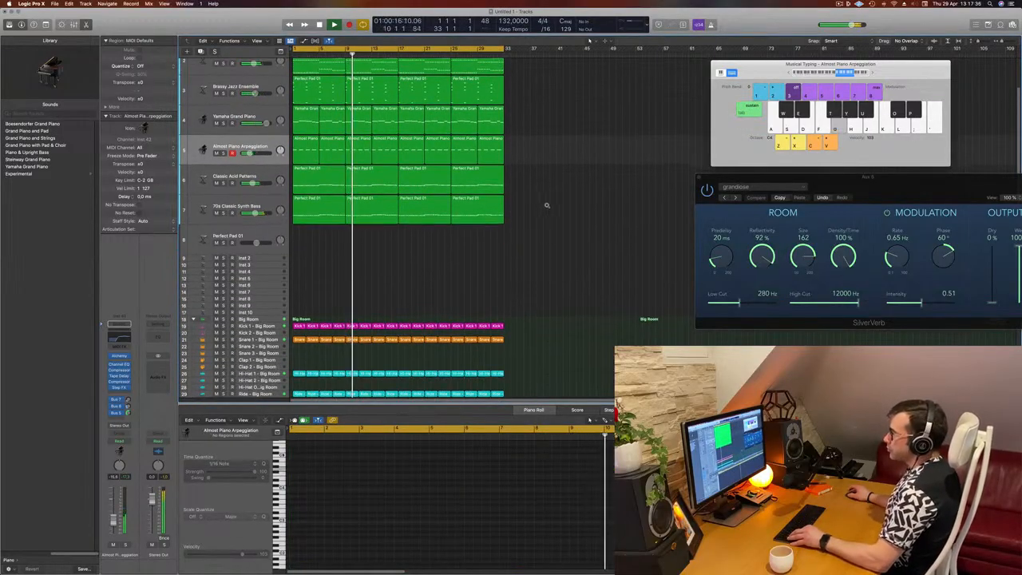
pyautogui.scroll(-3, 551, 207)
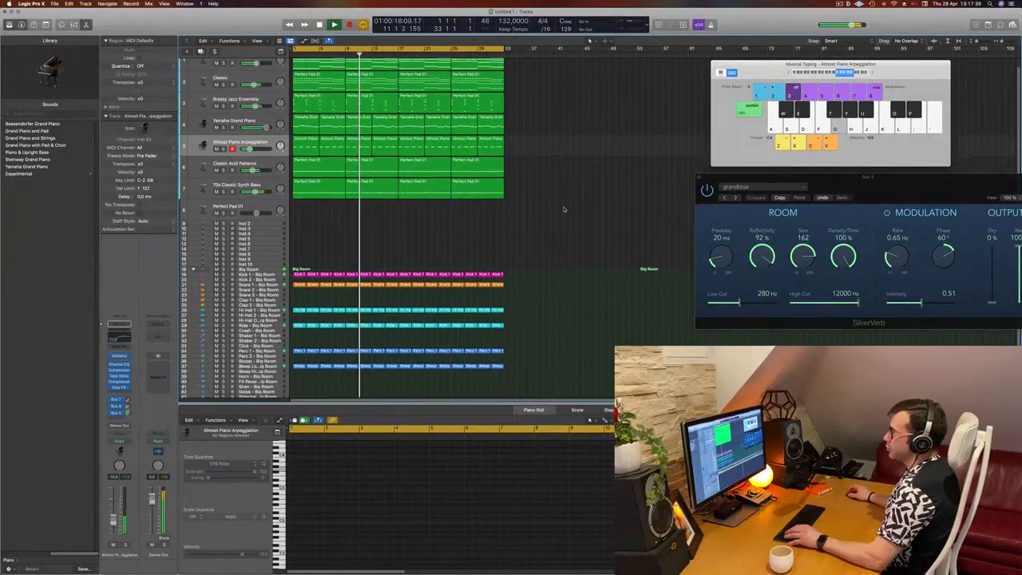
pyautogui.scroll(1, 563, 209)
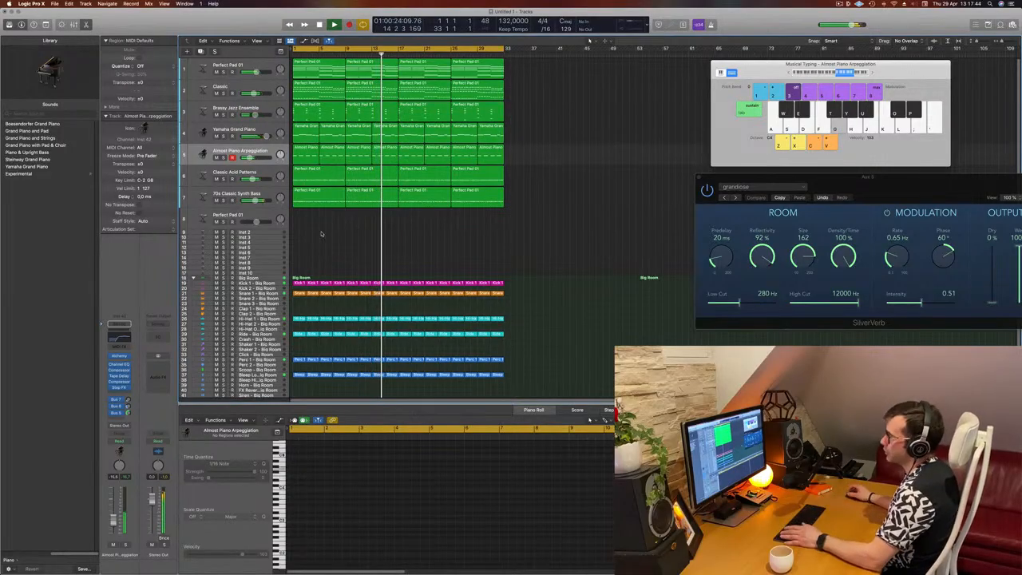
pyautogui.press('Return')
pyautogui.click(273, 283)
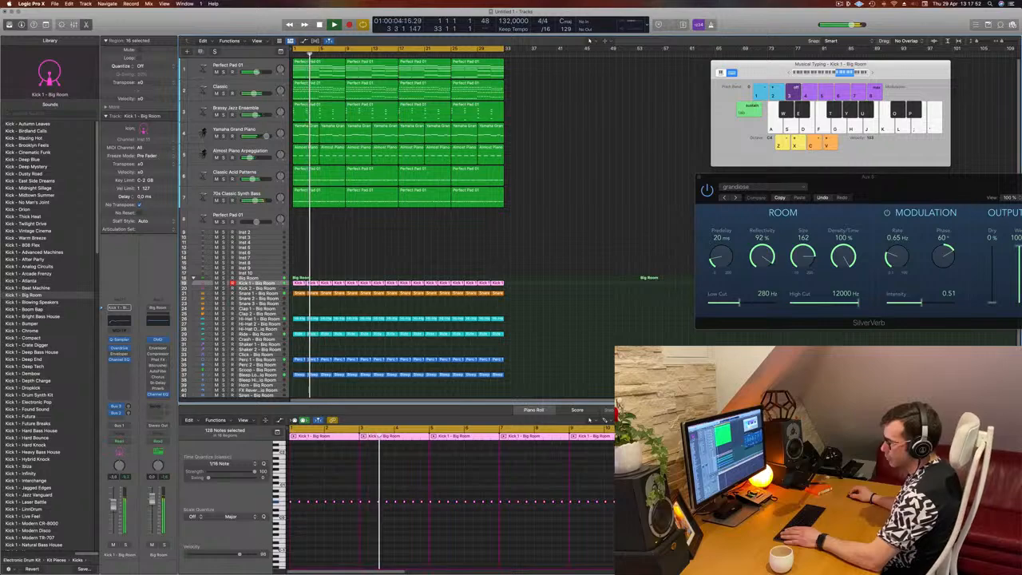
pyautogui.scroll(-2, 283, 338)
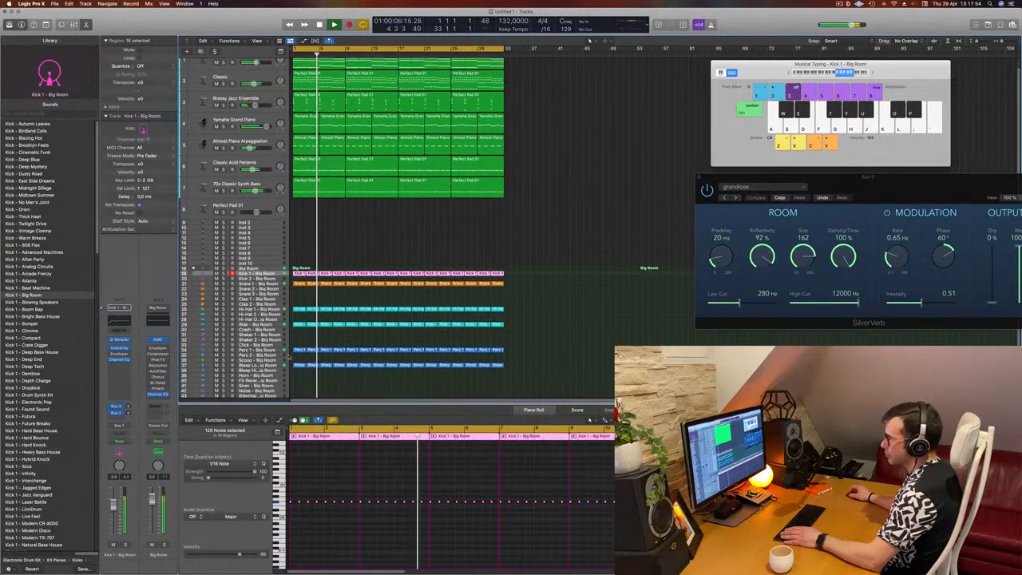
pyautogui.click(274, 325)
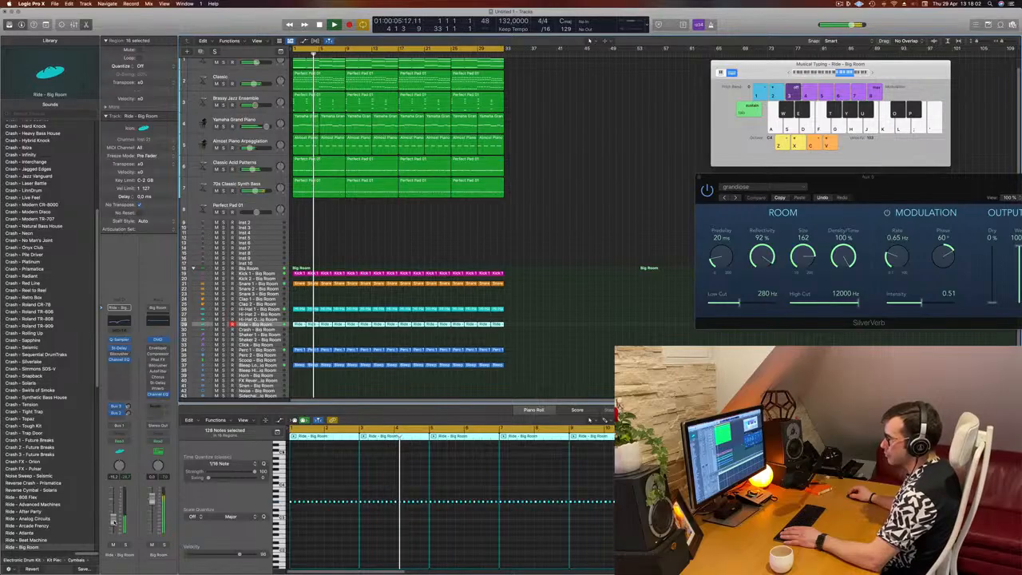
pyautogui.click(277, 351)
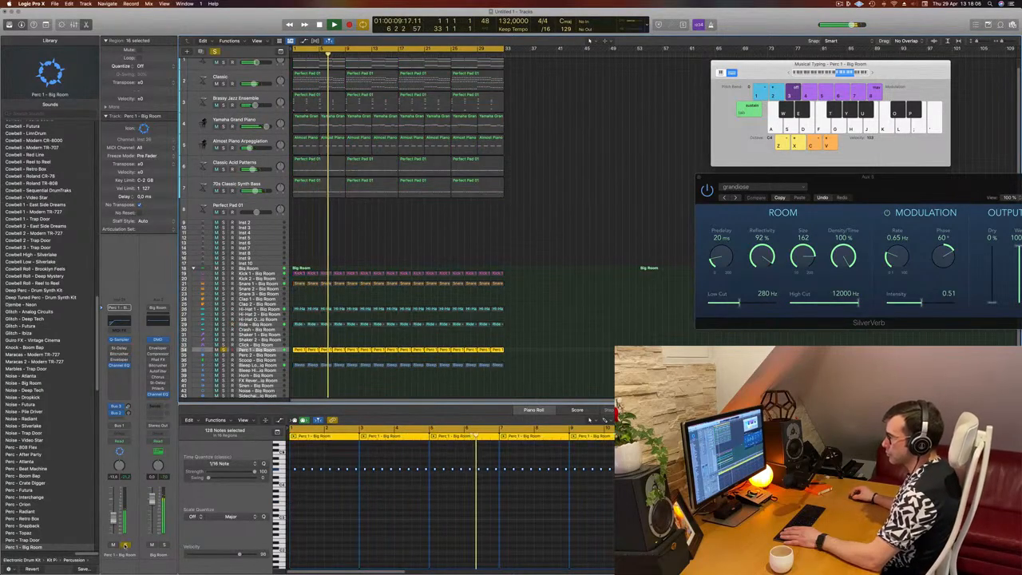
pyautogui.click(269, 280)
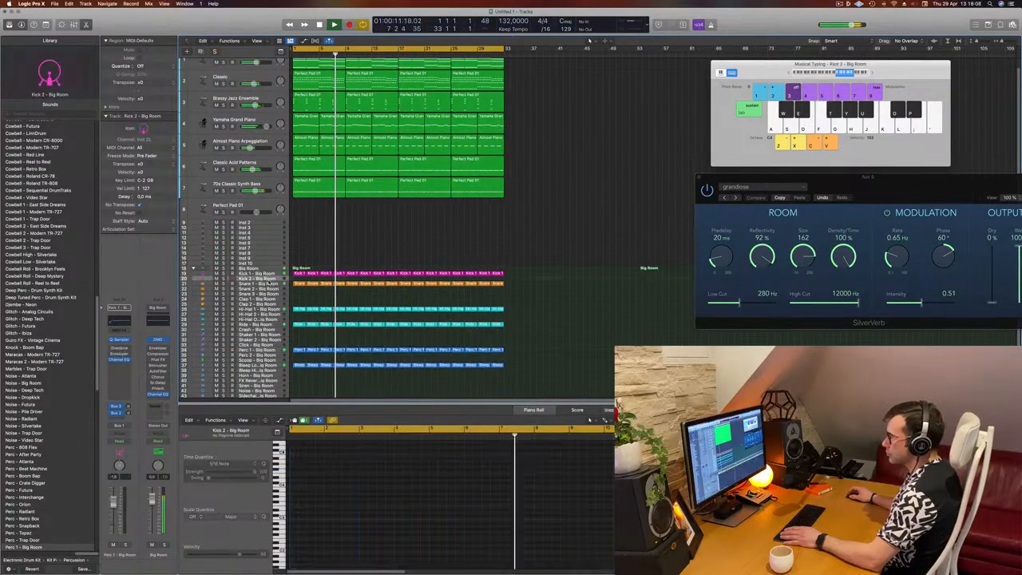
pyautogui.click(269, 283)
pyautogui.press('space')
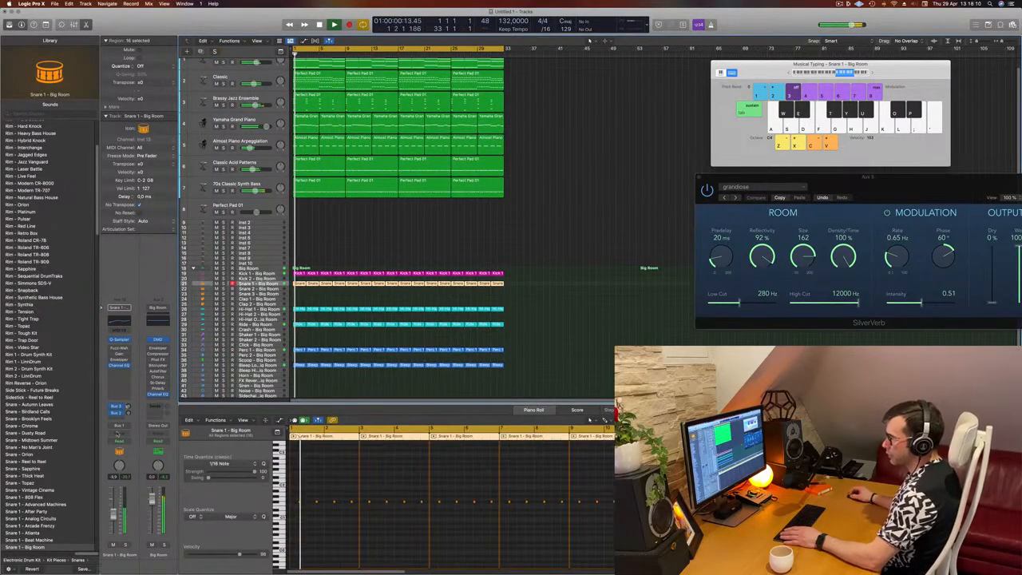
# Step: Inspect the snare track's delay send in its channel strip
pyautogui.click(125, 407)
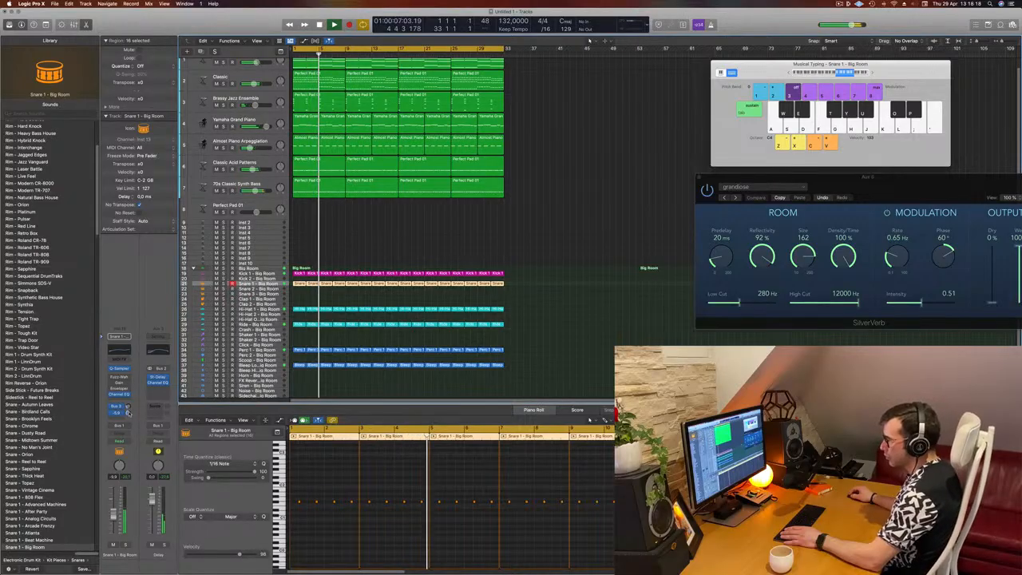
pyautogui.click(583, 330)
pyautogui.scroll(2, 564, 243)
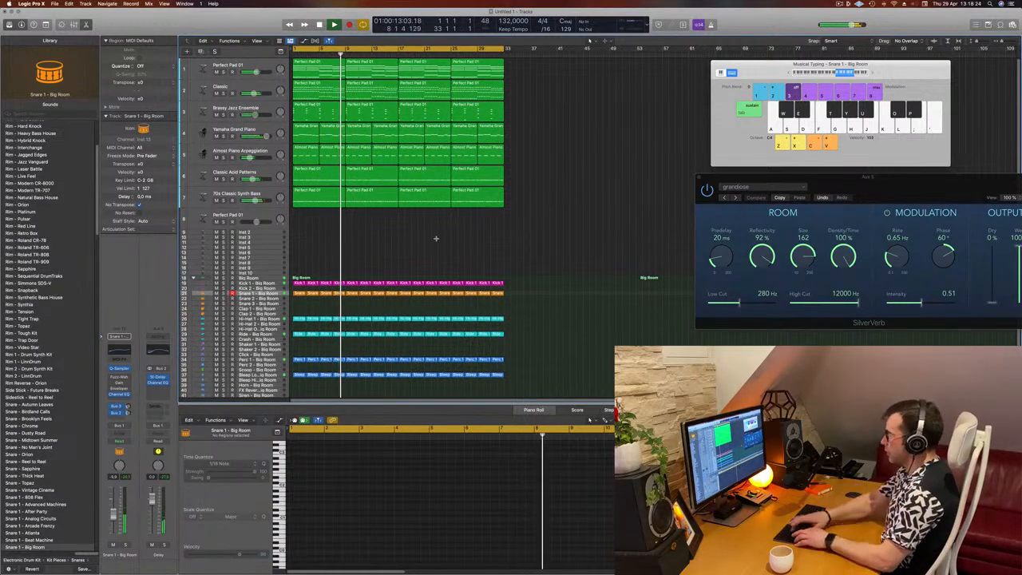
# Step: Repeat all regions once to double the arrangement's length and show the secondary ruler
pyautogui.press('super+a')
pyautogui.press('super+r')
pyautogui.press('z')
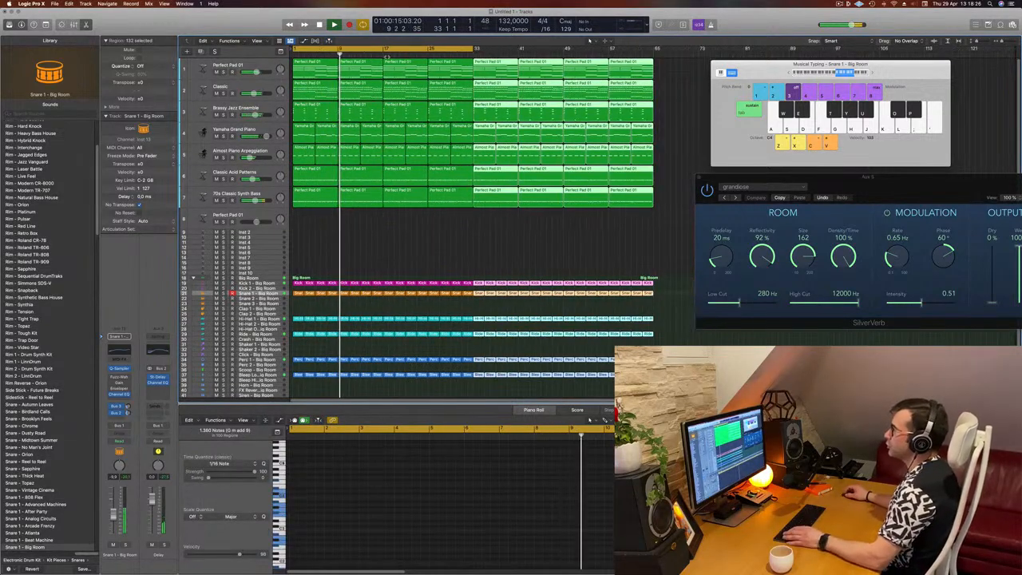
pyautogui.click(257, 40)
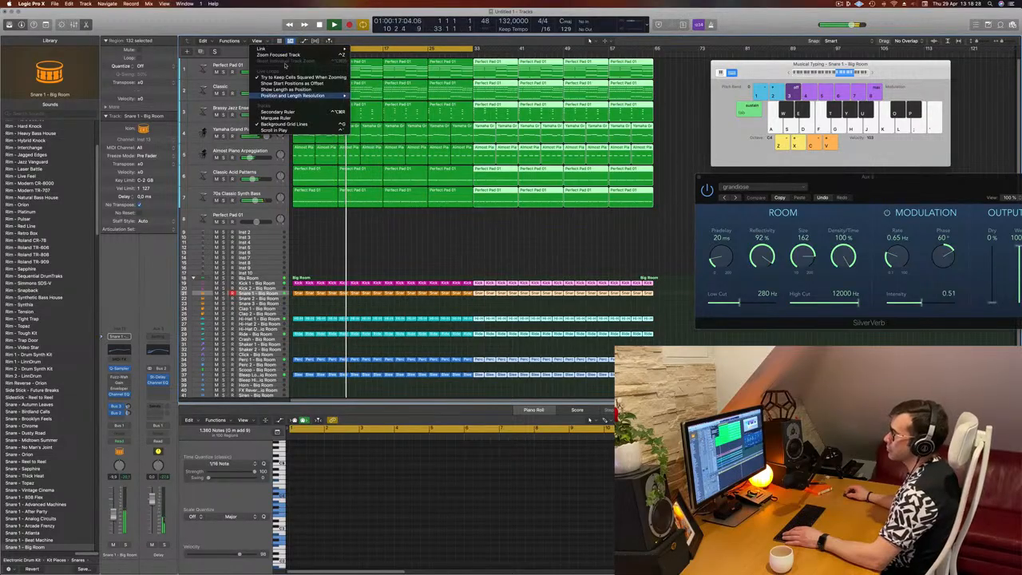
pyautogui.click(275, 112)
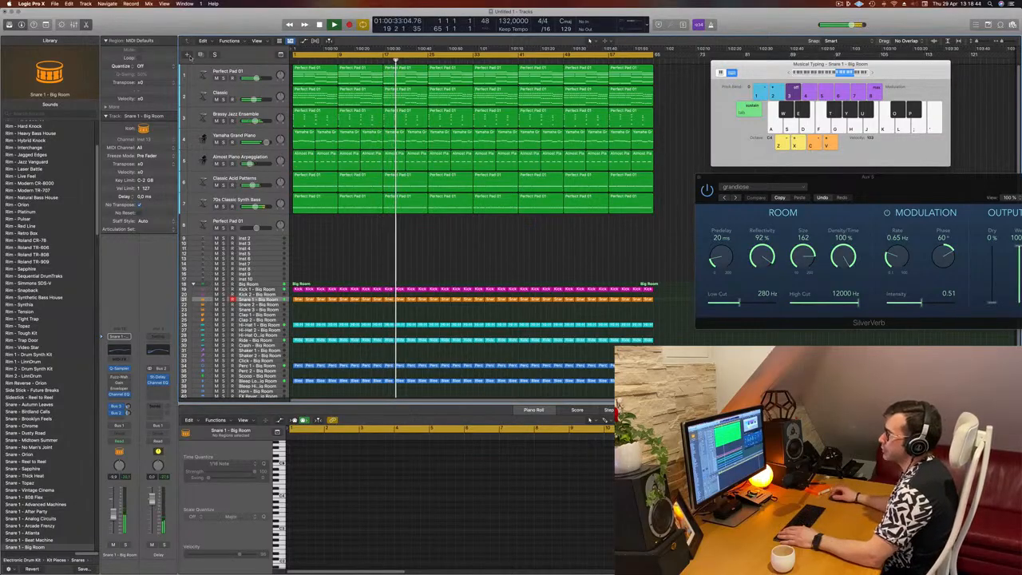
# Step: Reorder the tracks so Almost Piano Arpeggiation, Yamaha Grand Piano and Brassy Jazz Ensemble sit at the top
pyautogui.click(221, 95)
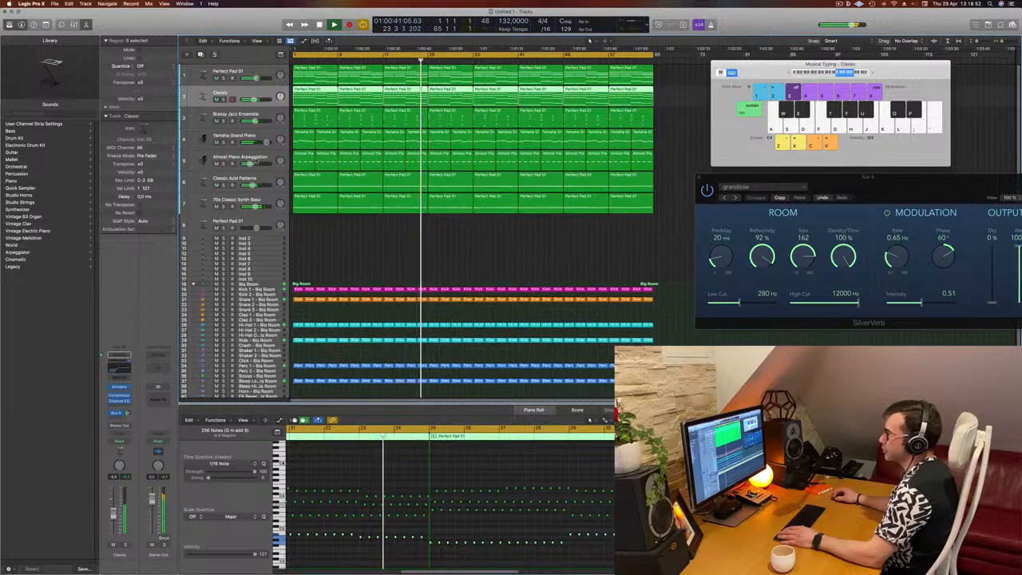
pyautogui.moveTo(277, 161); pyautogui.dragTo(277, 70)
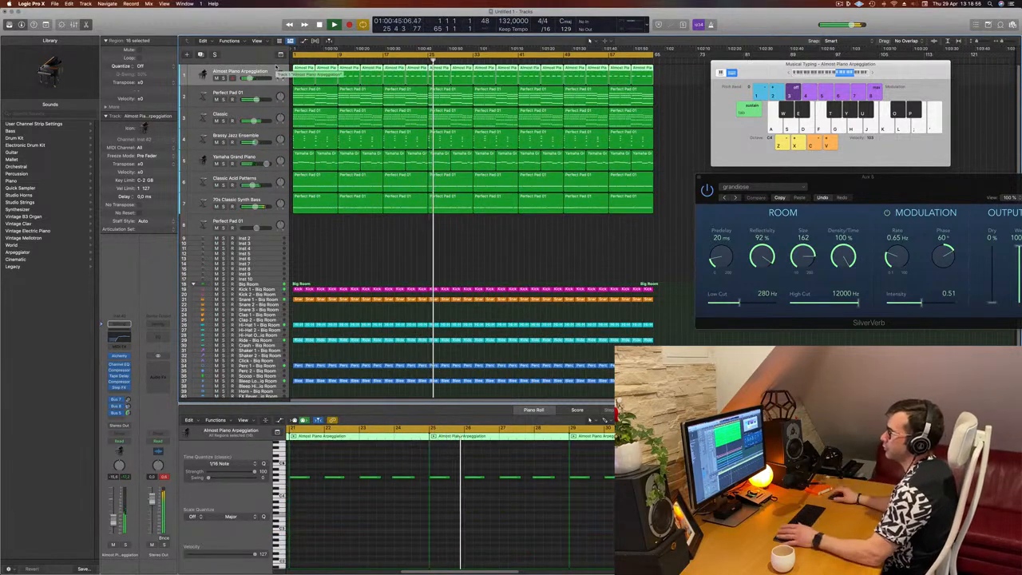
pyautogui.click(227, 97)
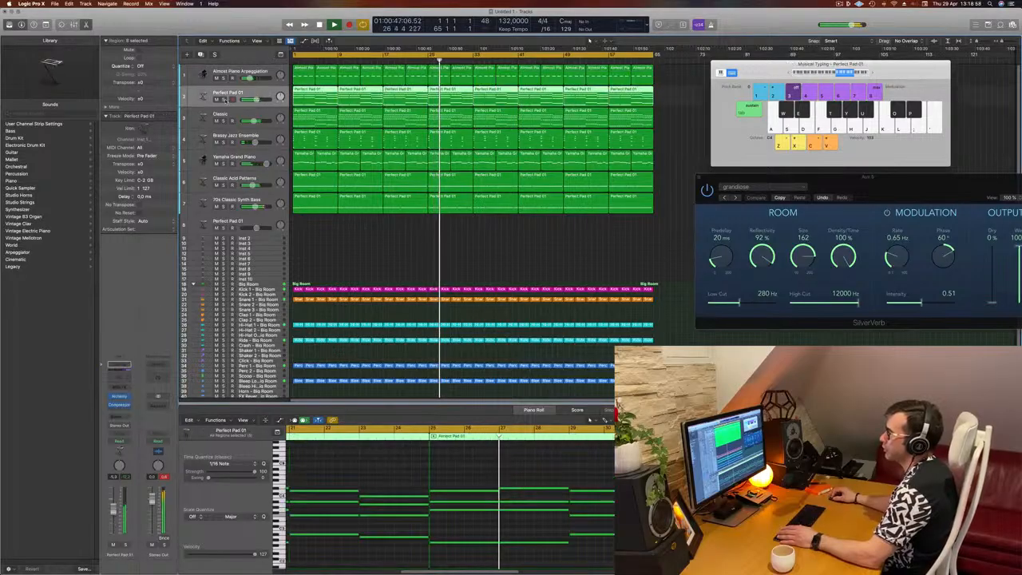
pyautogui.moveTo(228, 99); pyautogui.dragTo(249, 93)
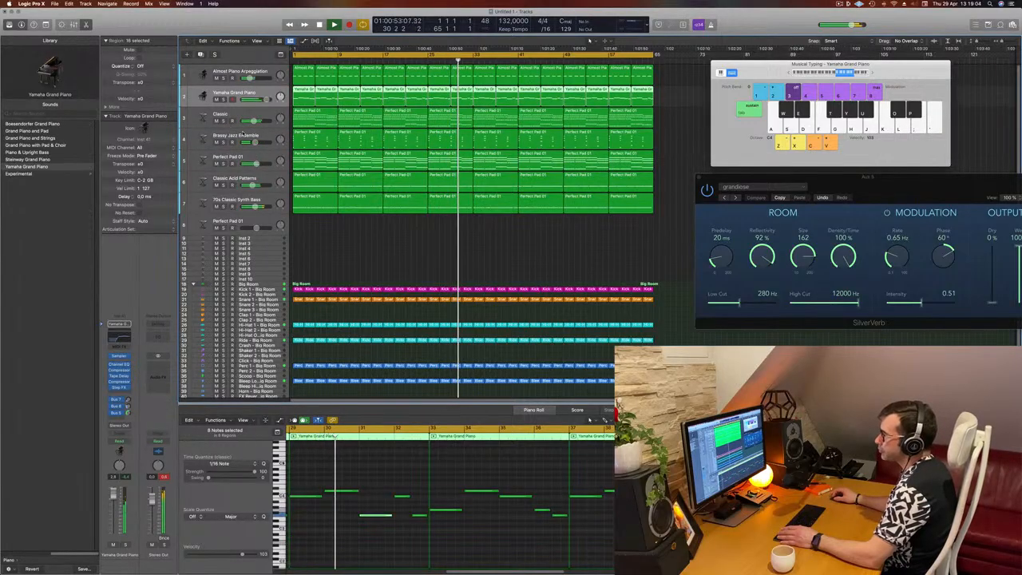
pyautogui.click(223, 142)
pyautogui.click(224, 142)
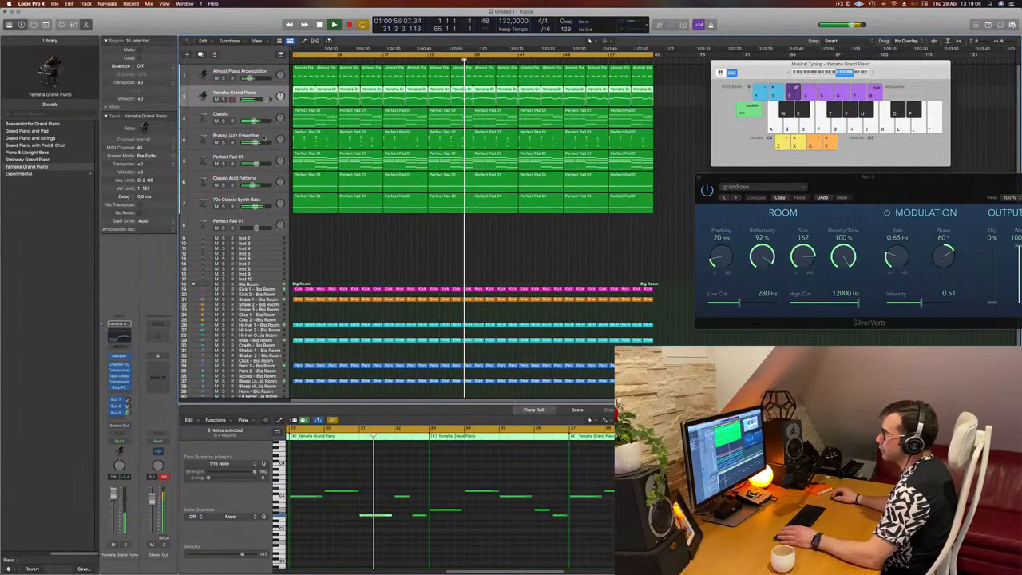
pyautogui.moveTo(263, 137); pyautogui.dragTo(267, 111)
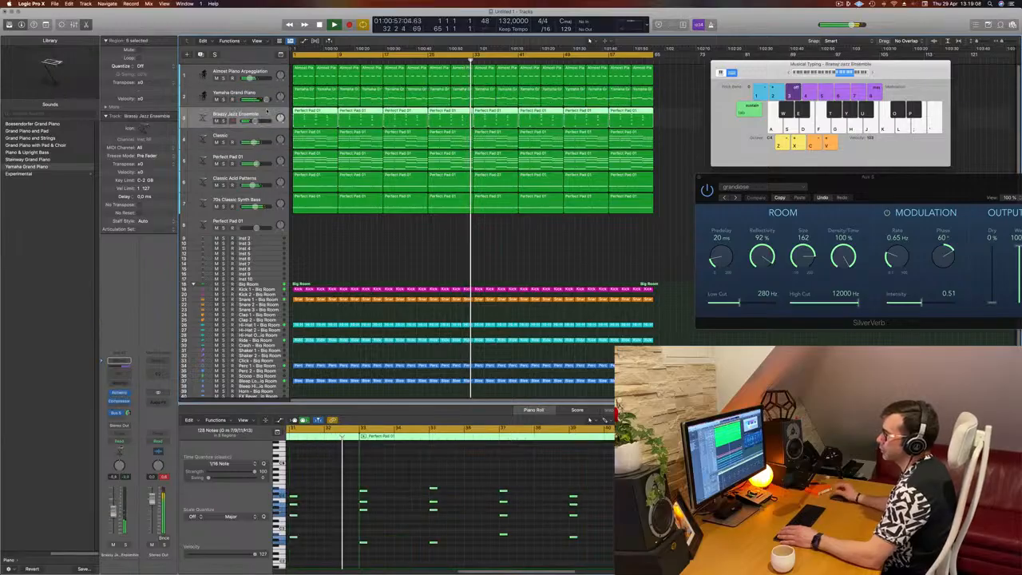
# Step: Solo each instrument track in turn to audition its part in the mix
pyautogui.click(231, 138)
pyautogui.click(224, 142)
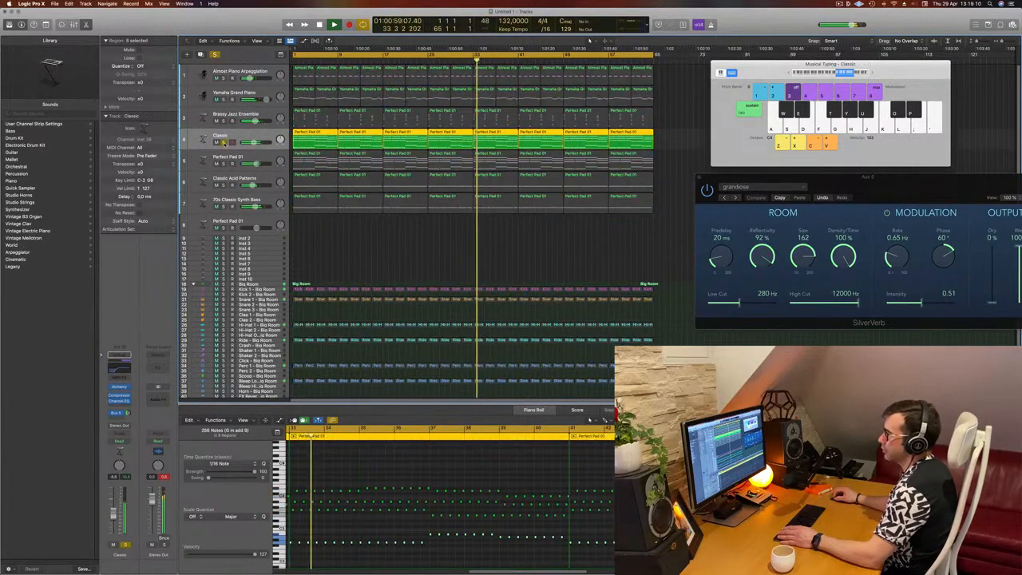
pyautogui.click(223, 142)
pyautogui.click(223, 164)
pyautogui.click(224, 163)
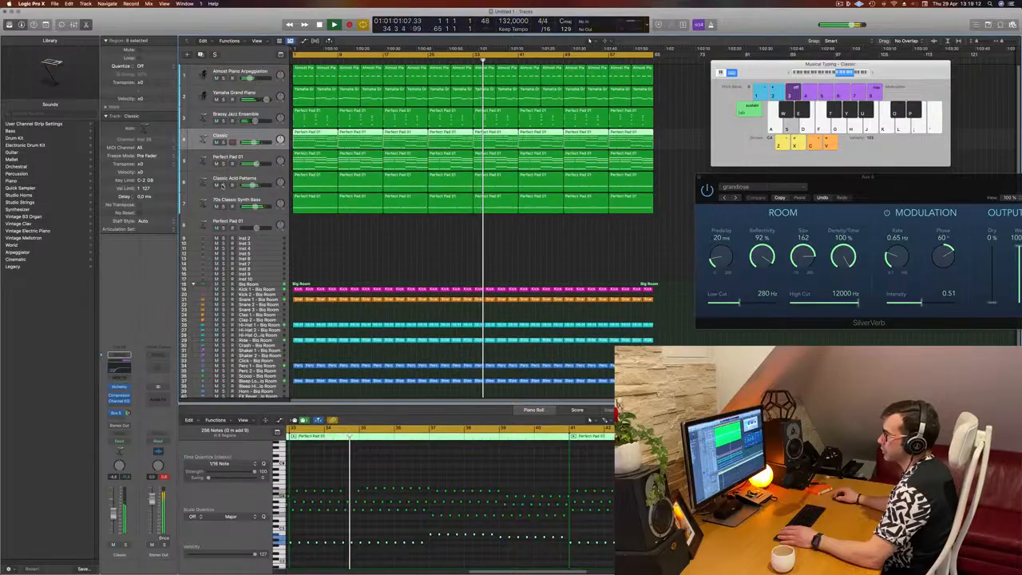
pyautogui.click(224, 184)
pyautogui.click(223, 185)
pyautogui.click(224, 206)
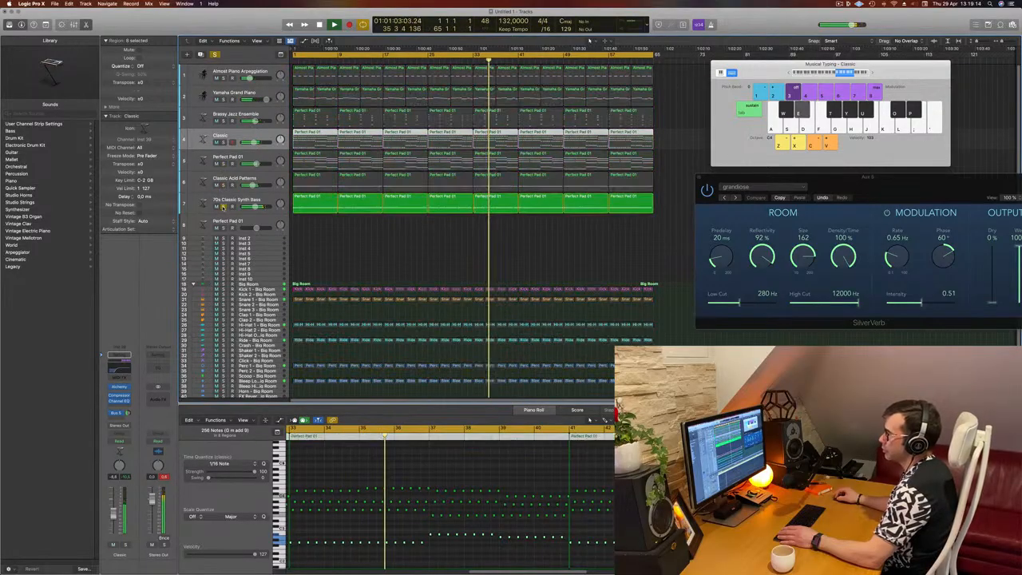
pyautogui.click(223, 207)
# Step: Delete the unused Perfect Pad 01 track and the empty Inst 2 track below it
pyautogui.press('Return')
pyautogui.click(266, 223)
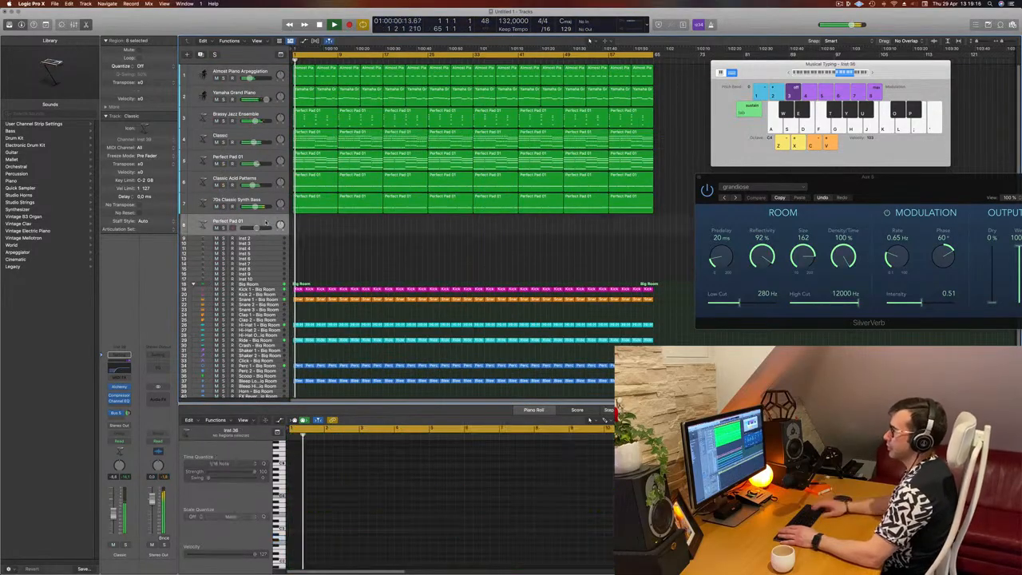
pyautogui.press('super+BackSpace')
pyautogui.press('super+BackSpace')
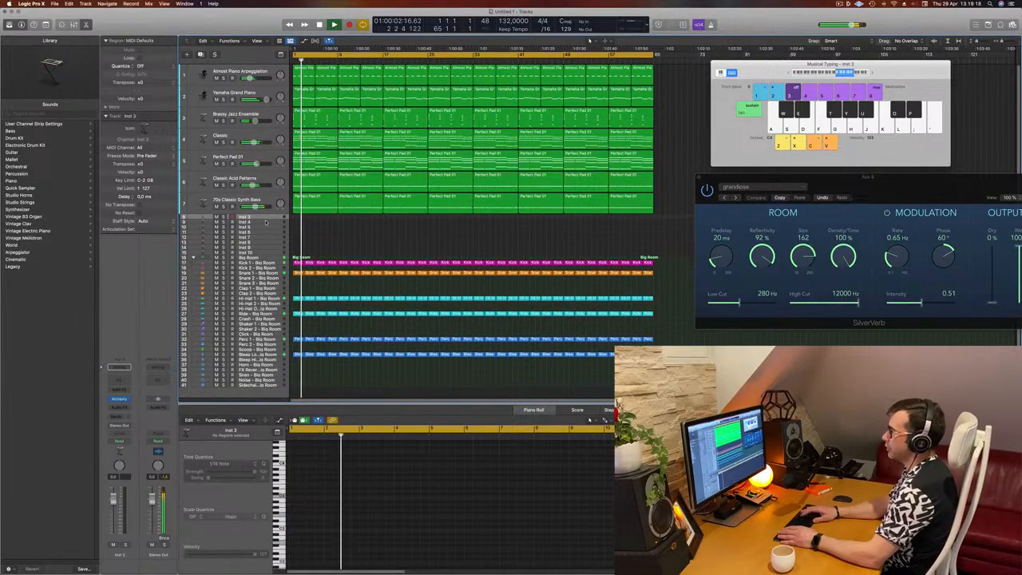
# Step: Delete the remaining empty Inst tracks below the 70s Classic Synth Bass track
pyautogui.press('super+BackSpace')
pyautogui.press('super+BackSpace')
pyautogui.press('super+BackSpace')
pyautogui.press('super+BackSpace')
pyautogui.press('super+BackSpace')
pyautogui.press('super+BackSpace')
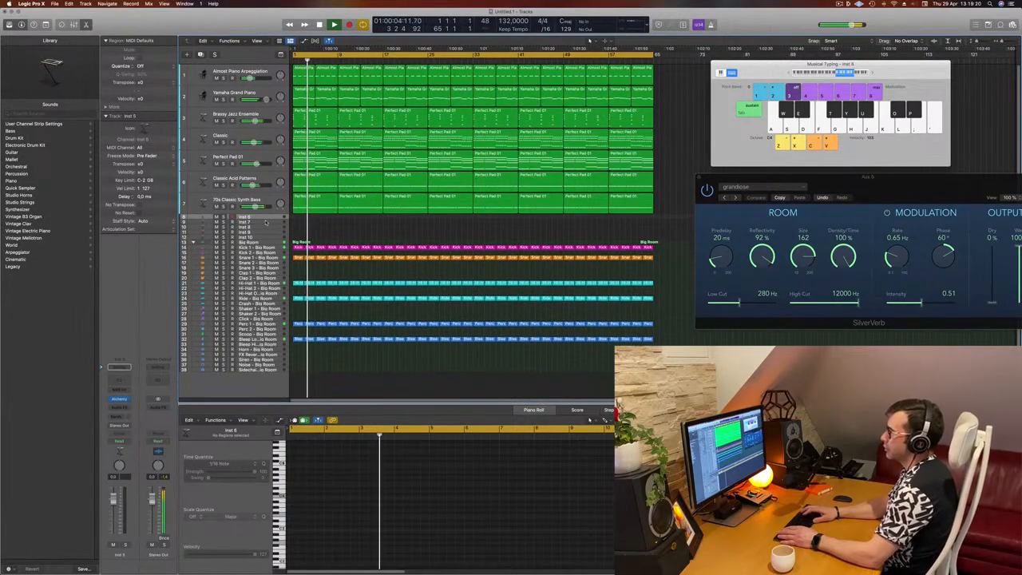
pyautogui.press('super+BackSpace')
pyautogui.press('super+BackSpace')
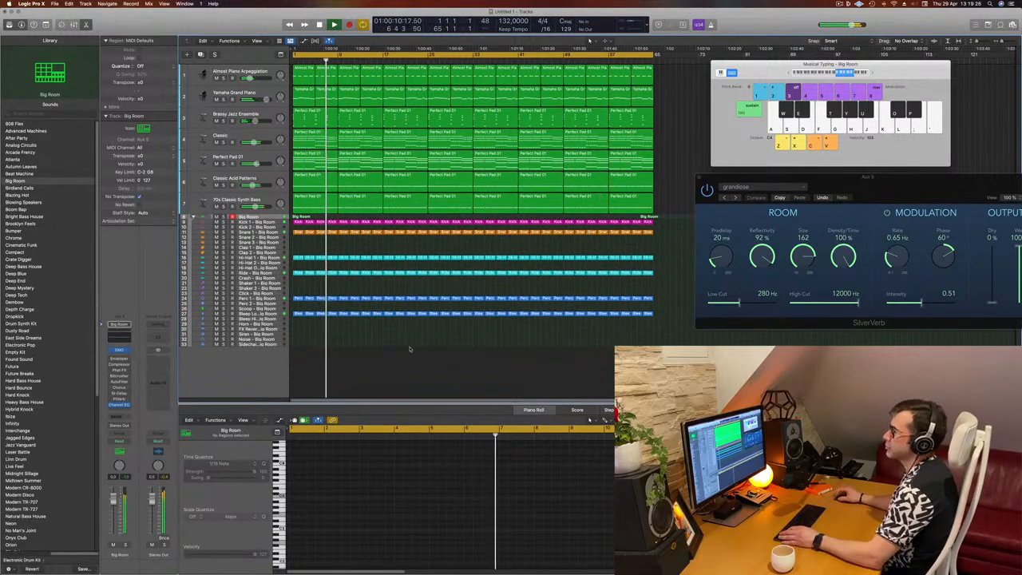
# Step: Play the arrangement and lower the Compressor threshold on the Yamaha Grand Piano channel
pyautogui.press('space')
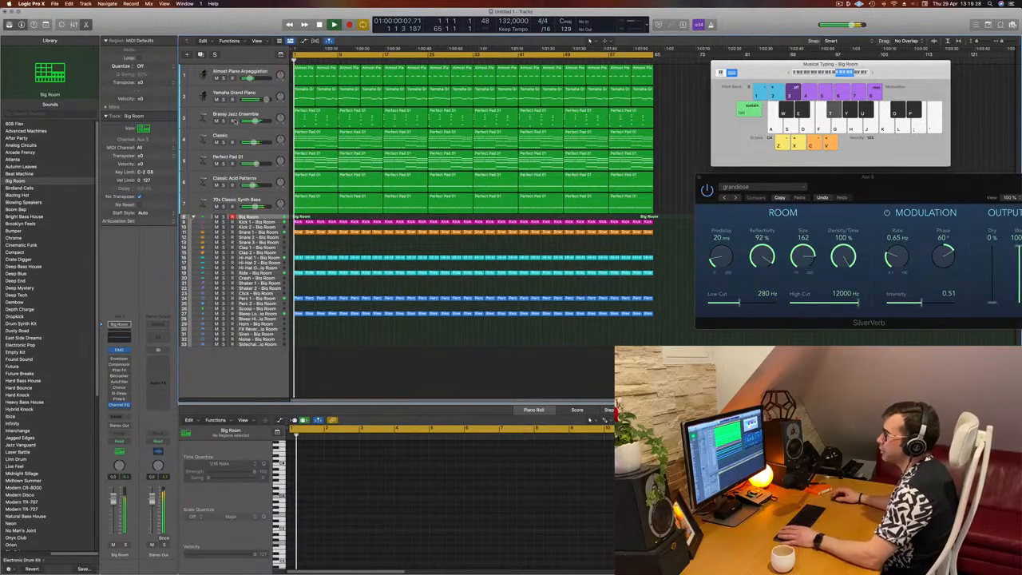
pyautogui.press('space')
pyautogui.press('space')
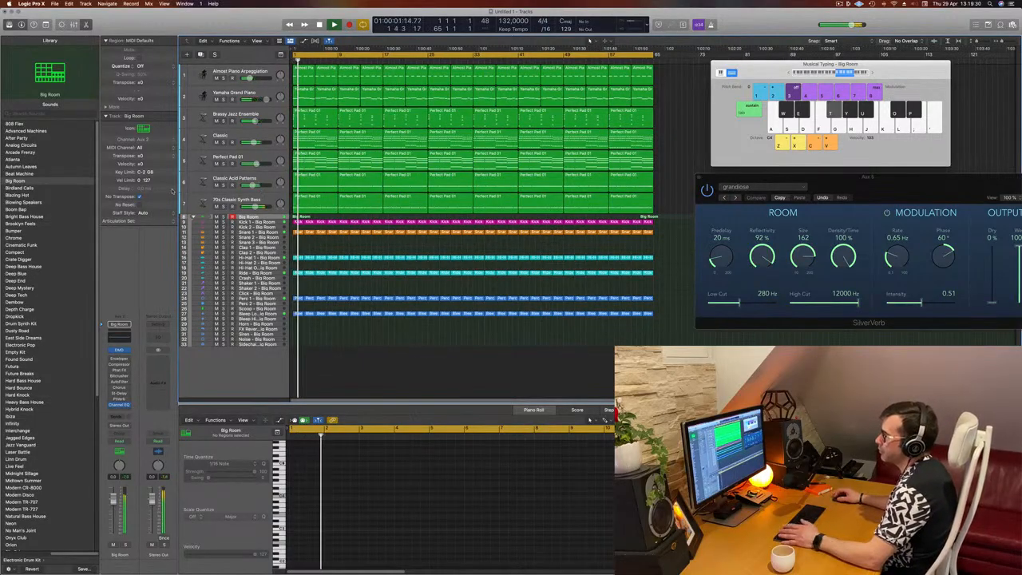
pyautogui.press('space')
pyautogui.press('space')
pyautogui.click(239, 94)
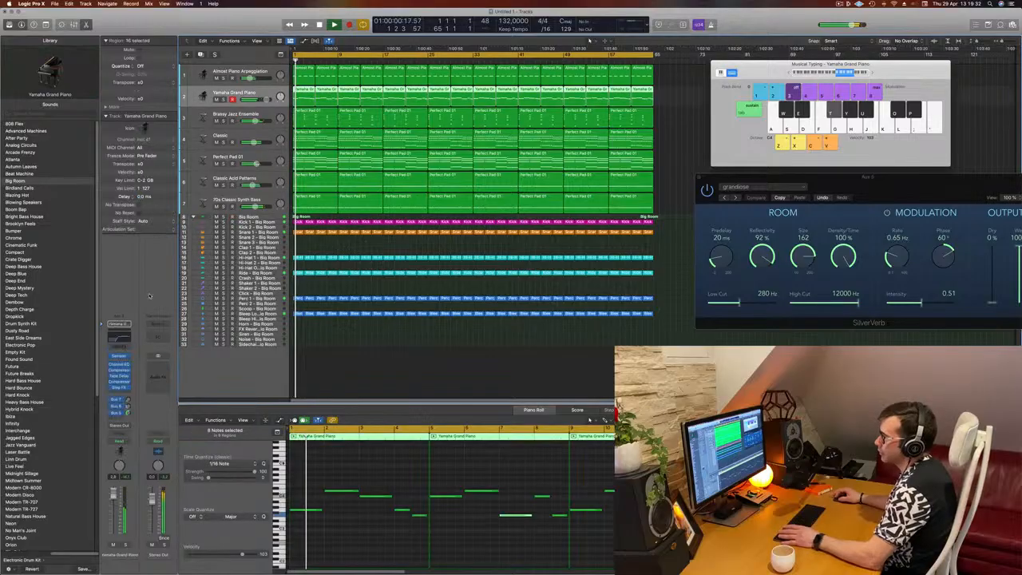
pyautogui.click(120, 370)
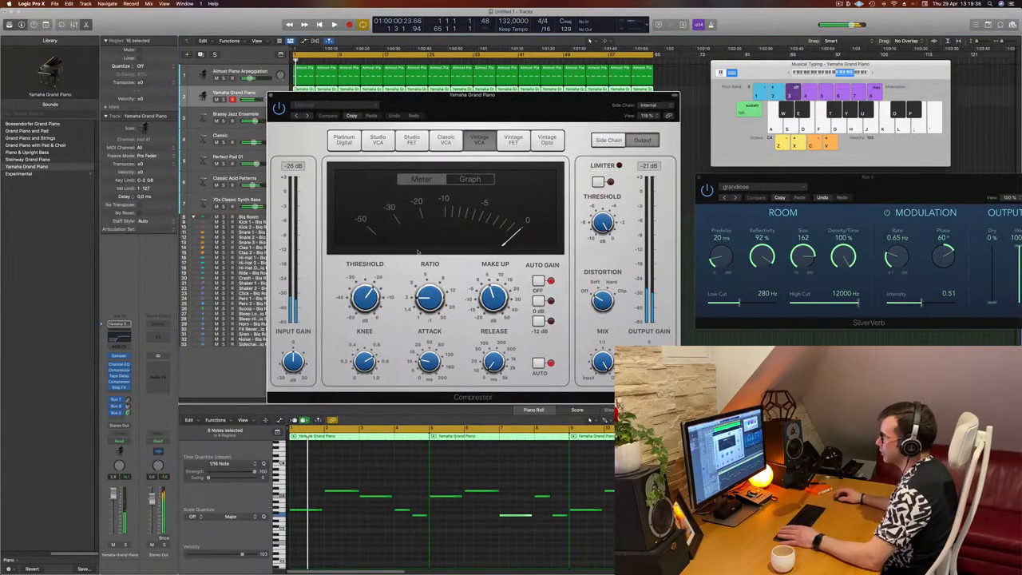
pyautogui.moveTo(365, 295); pyautogui.dragTo(366, 305)
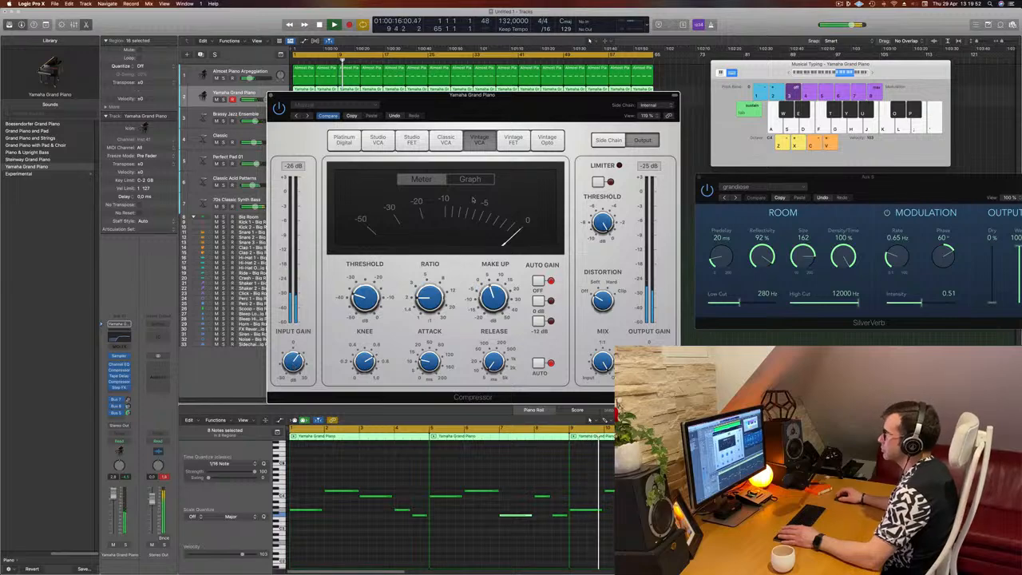
pyautogui.moveTo(519, 100); pyautogui.dragTo(596, 105)
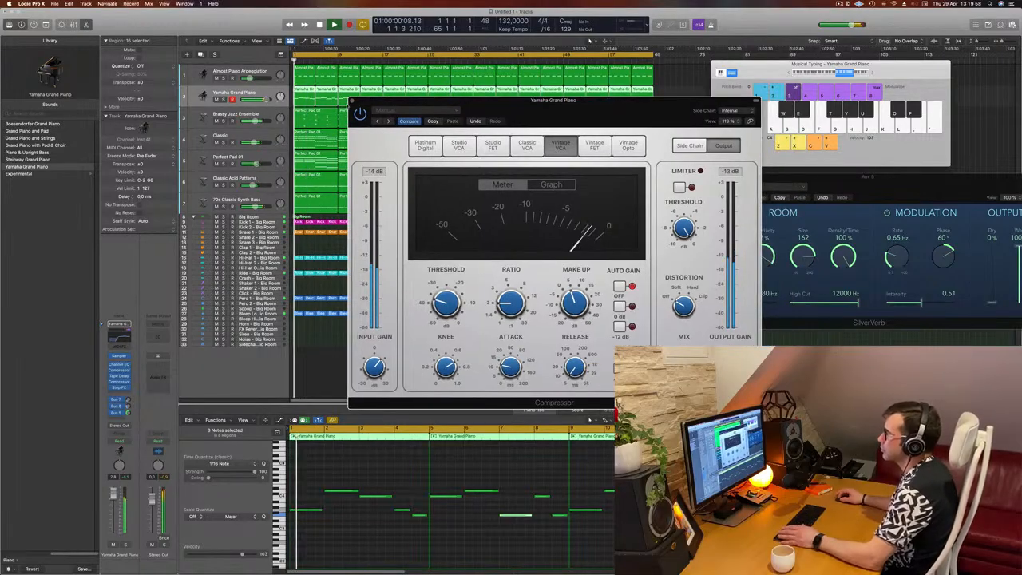
pyautogui.click(352, 101)
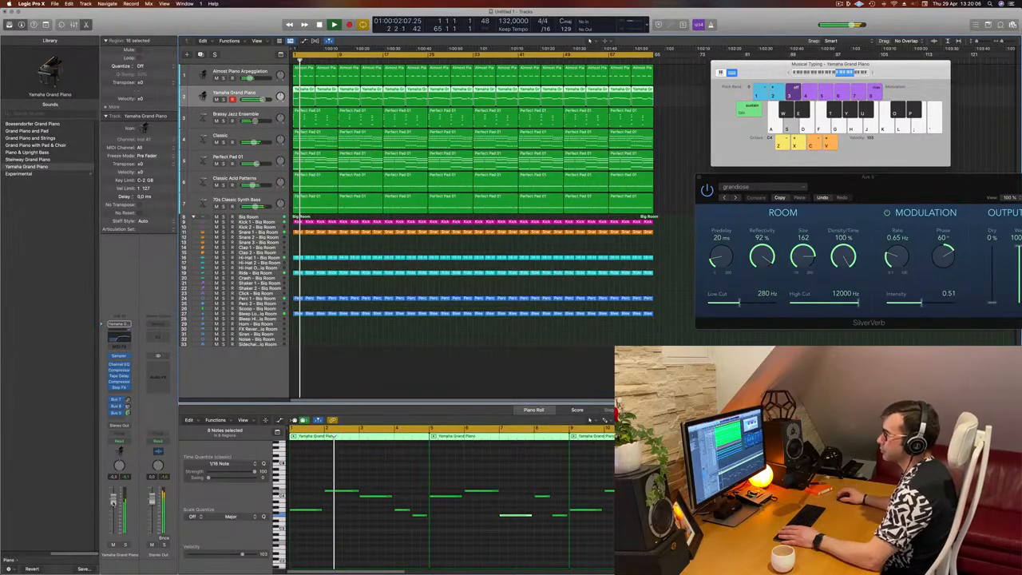
# Step: Save the project as EPisode 231
pyautogui.click(424, 349)
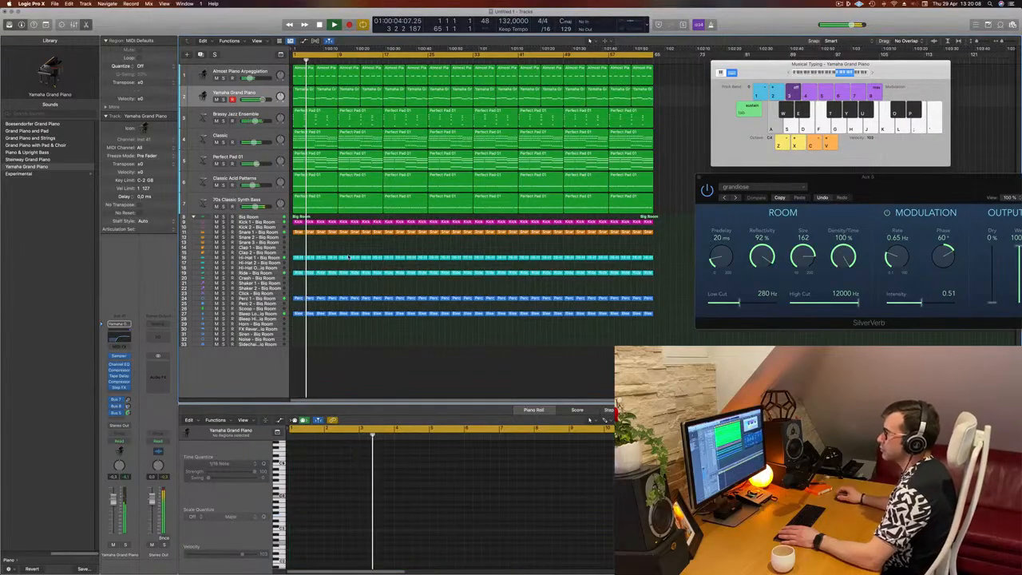
pyautogui.click(297, 232)
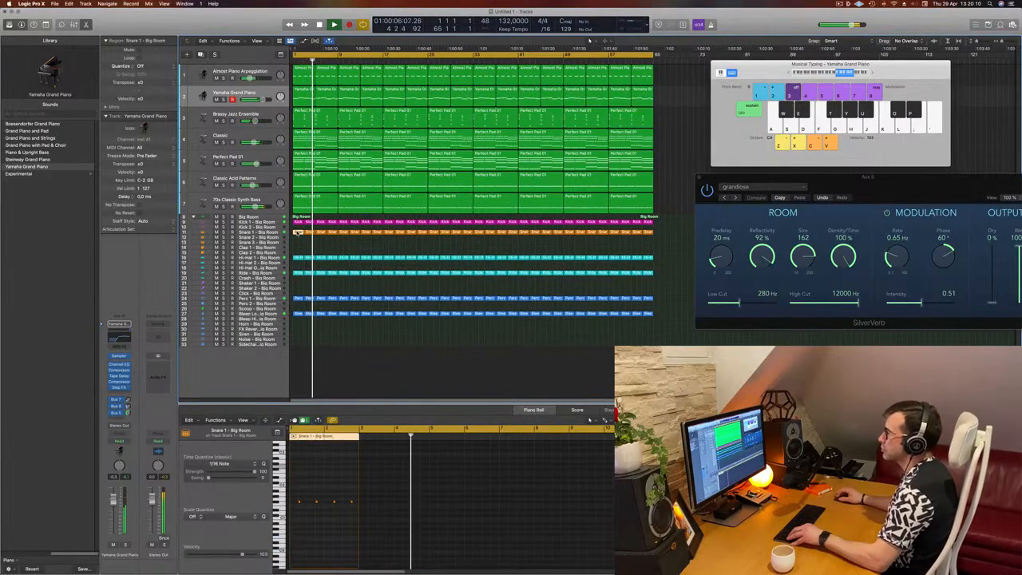
pyautogui.click(348, 247)
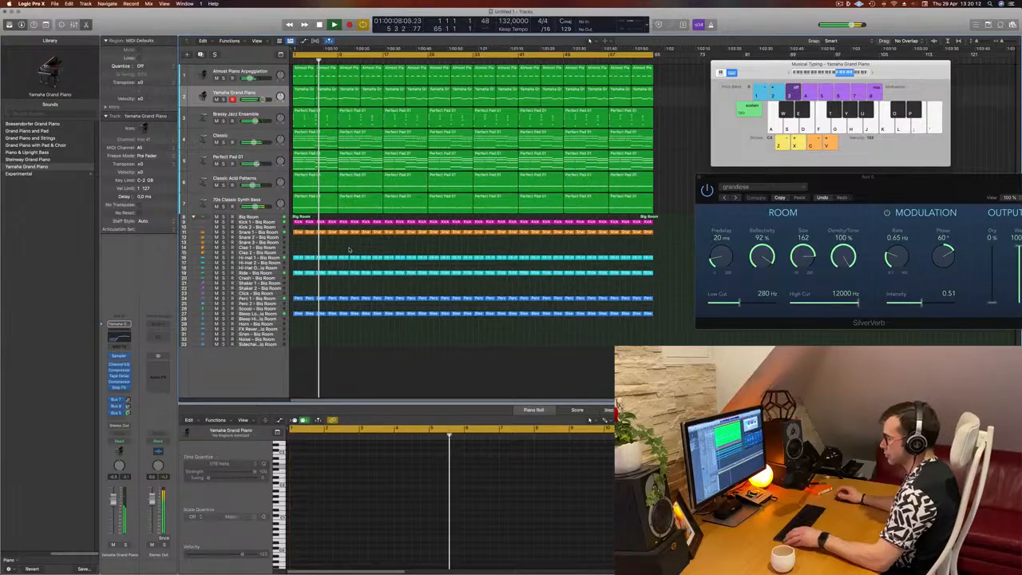
pyautogui.press('super+s')
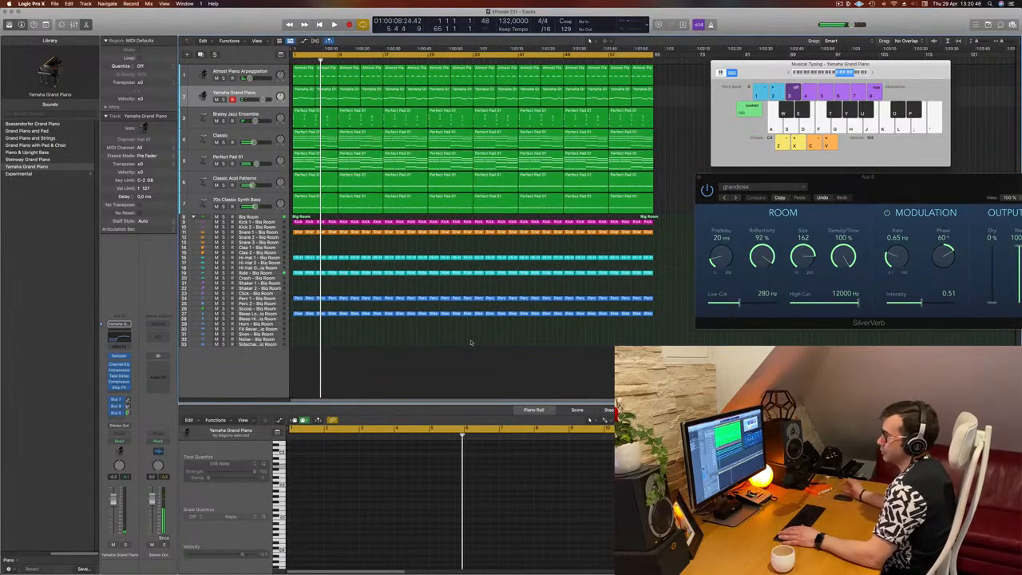
pyautogui.press('Return')
# Step: Open the first Snare 1 region in the Piano Roll and copy its snare notes to fill the region
pyautogui.press('space')
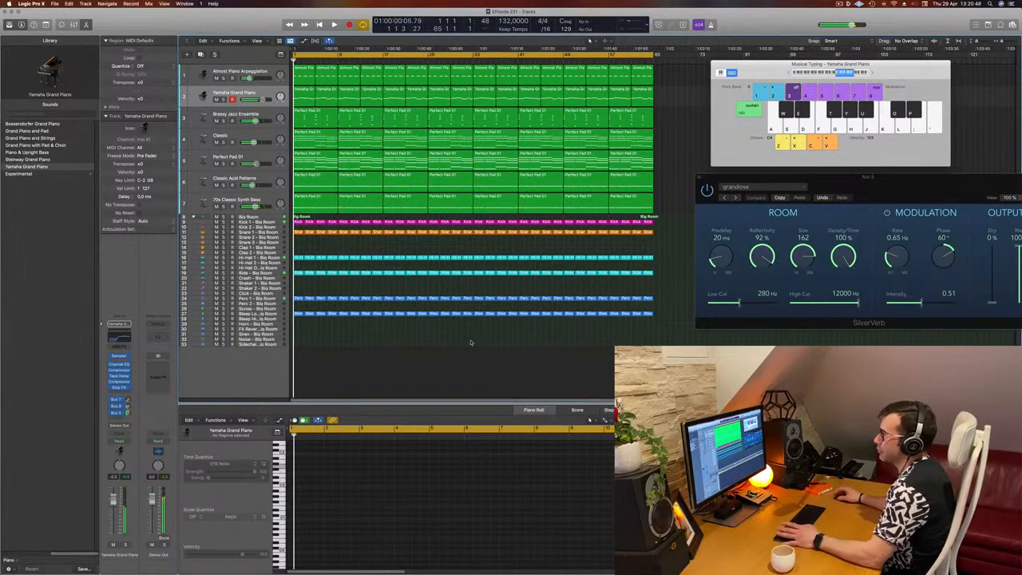
pyautogui.press('space')
pyautogui.press('super+Down')
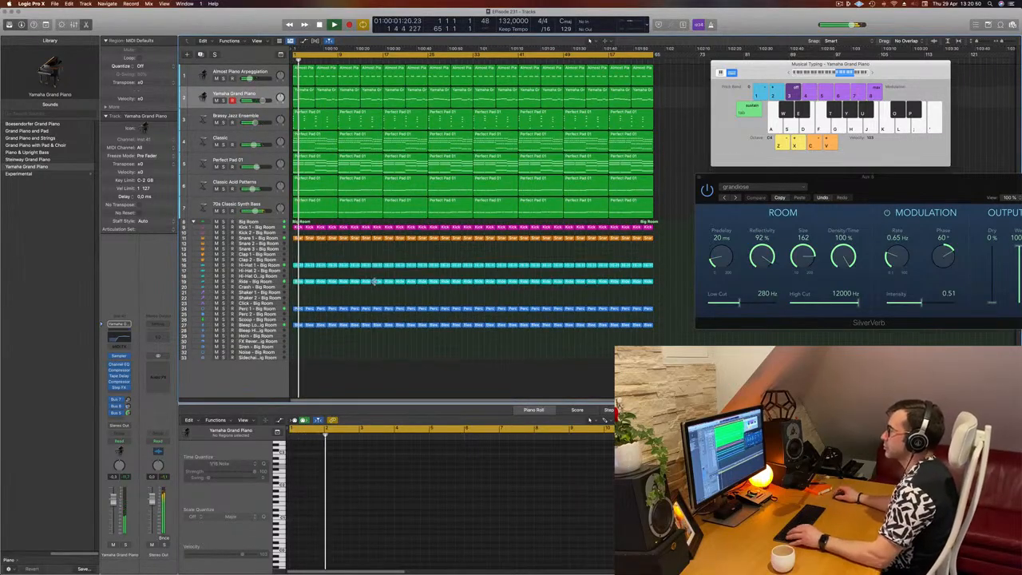
pyautogui.press('super+Right')
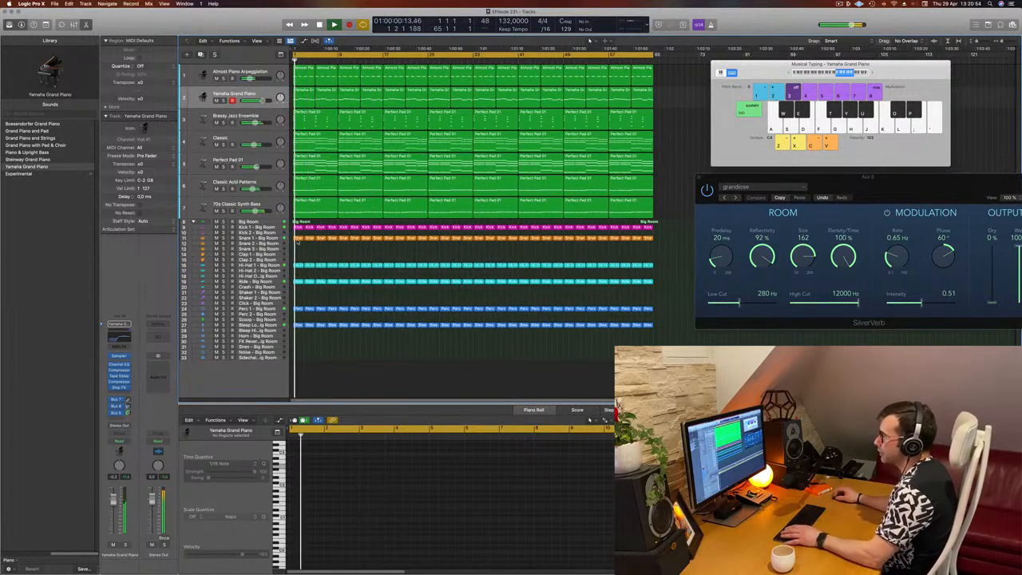
pyautogui.click(298, 239)
pyautogui.moveTo(299, 241); pyautogui.dragTo(307, 236)
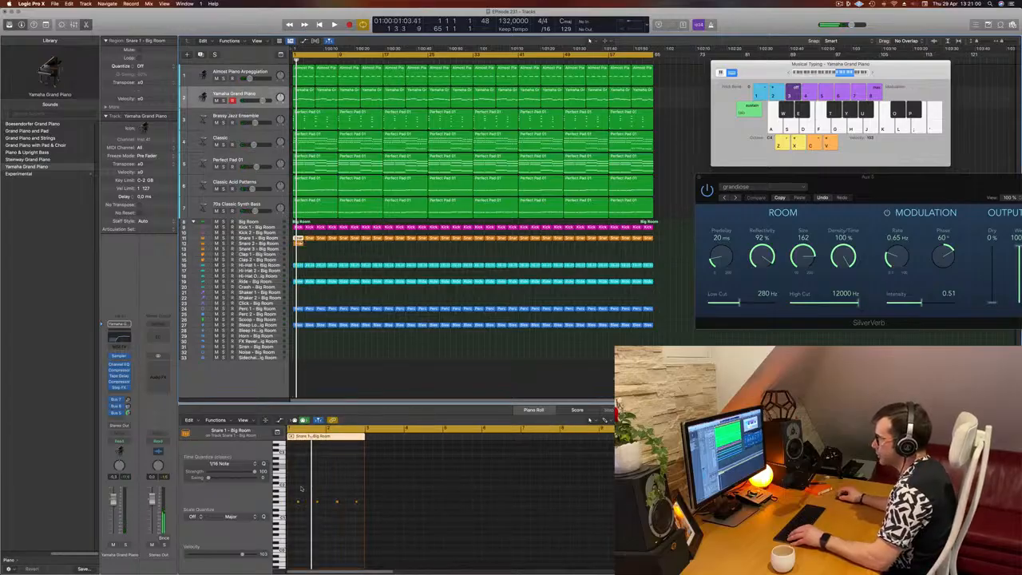
pyautogui.moveTo(298, 499); pyautogui.dragTo(372, 521)
pyautogui.keyDown('ctrl'); pyautogui.keyDown('alt'); pyautogui.click(332, 527); pyautogui.keyUp('alt'); pyautogui.keyUp('ctrl')
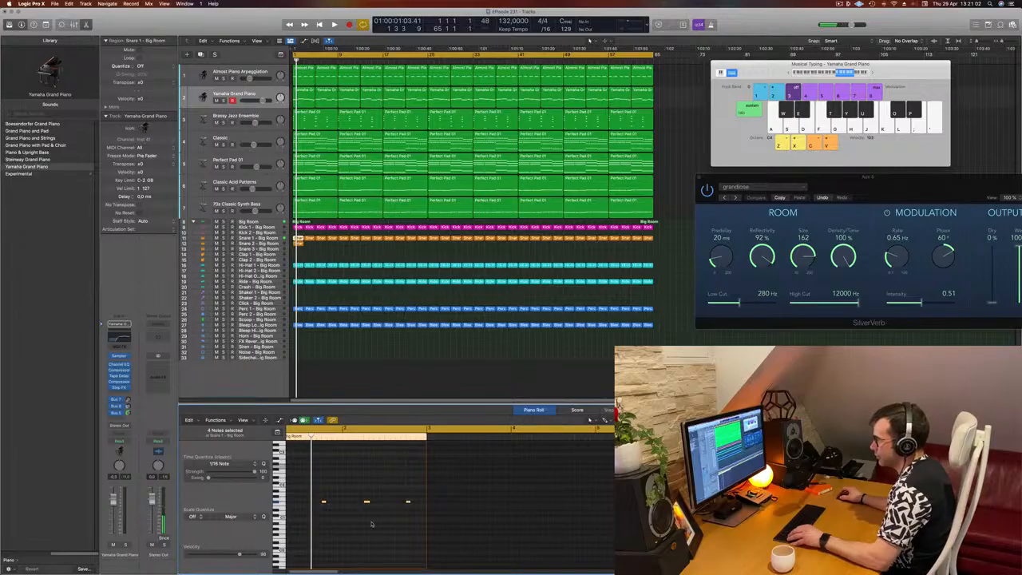
pyautogui.hscroll(-2, 343, 511)
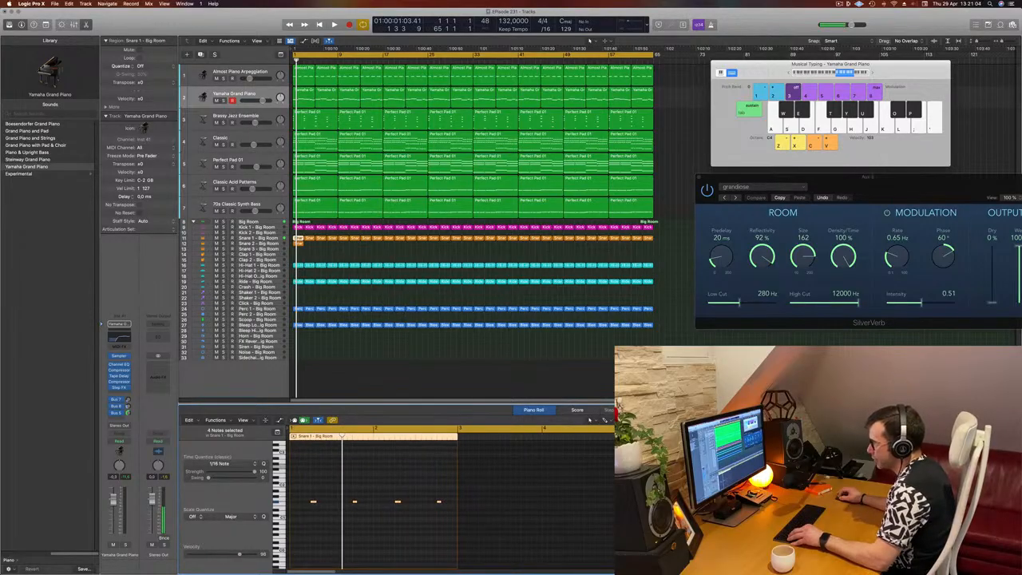
pyautogui.moveTo(313, 502)
pyautogui.mouseDown()
pyautogui.moveTo(293, 504)
pyautogui.moveTo(314, 502)
pyautogui.moveTo(300, 512)
pyautogui.mouseUp()
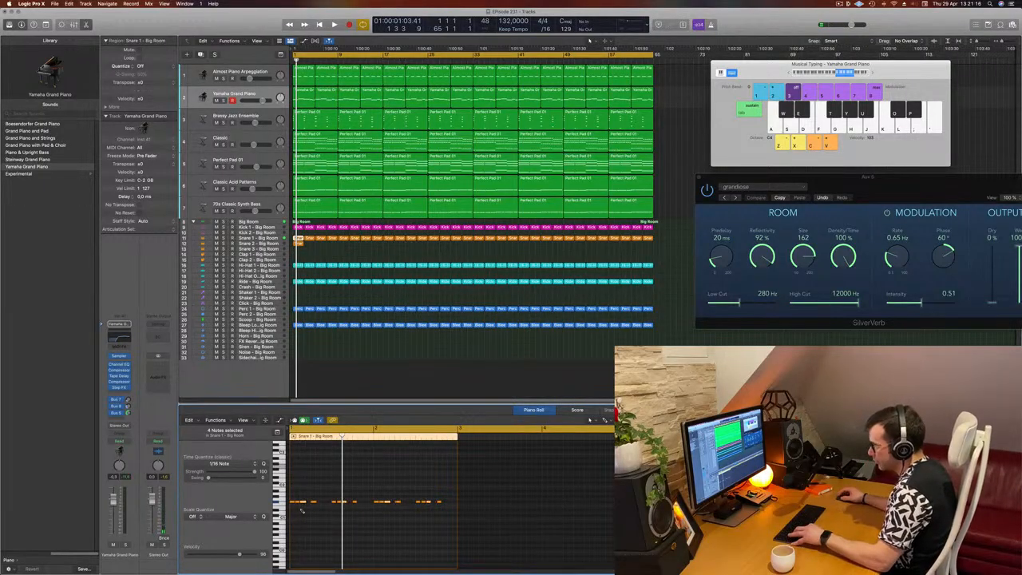
# Step: Extend the copied Snare 1 notes into a continuous sixteenth-note snare roll and play it back
pyautogui.moveTo(307, 491); pyautogui.dragTo(470, 521)
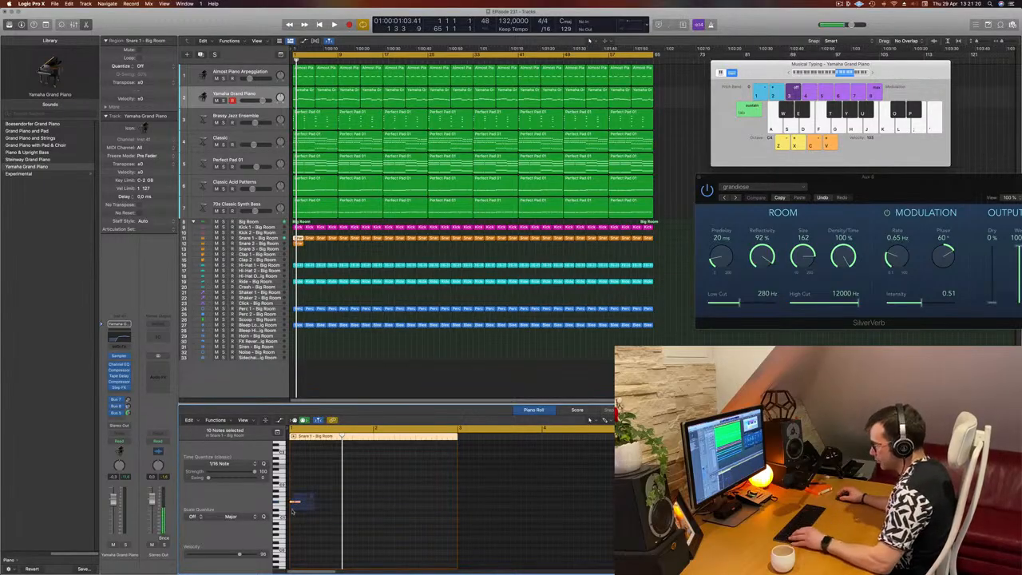
pyautogui.scroll(5, 293, 519)
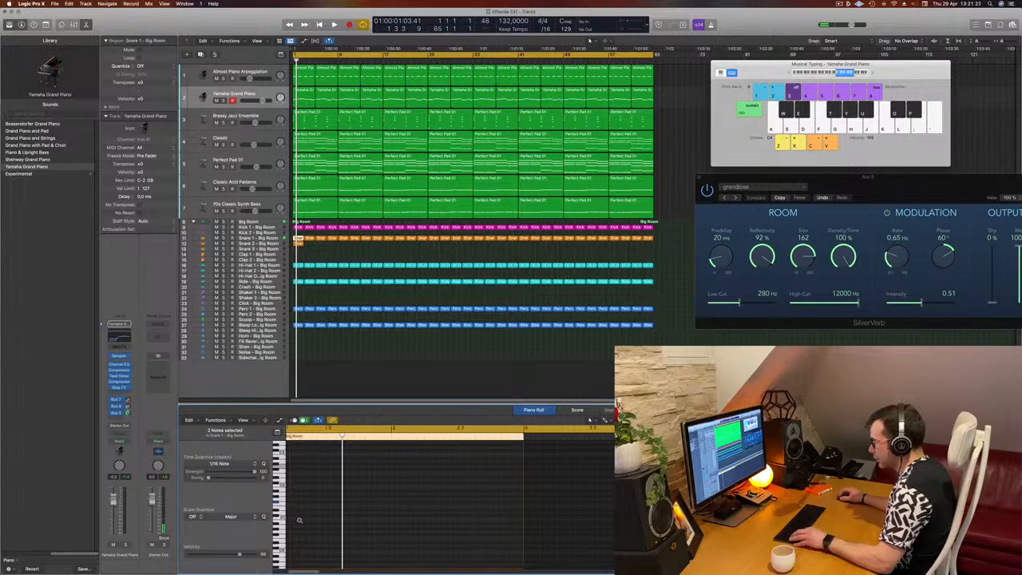
pyautogui.hscroll(-3, 302, 519)
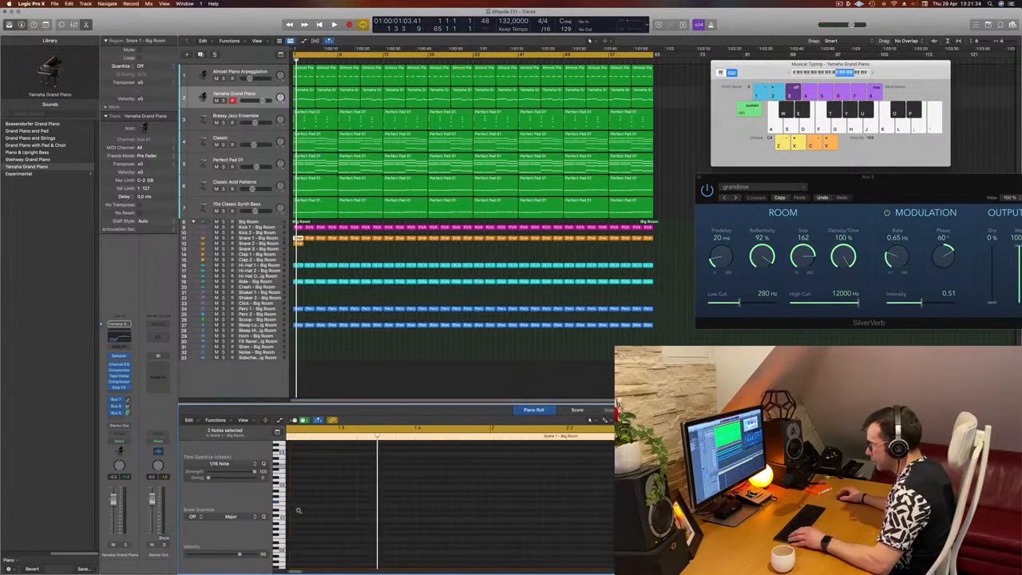
pyautogui.scroll(3, 303, 507)
pyautogui.moveTo(333, 499); pyautogui.dragTo(327, 505)
pyautogui.click(312, 512)
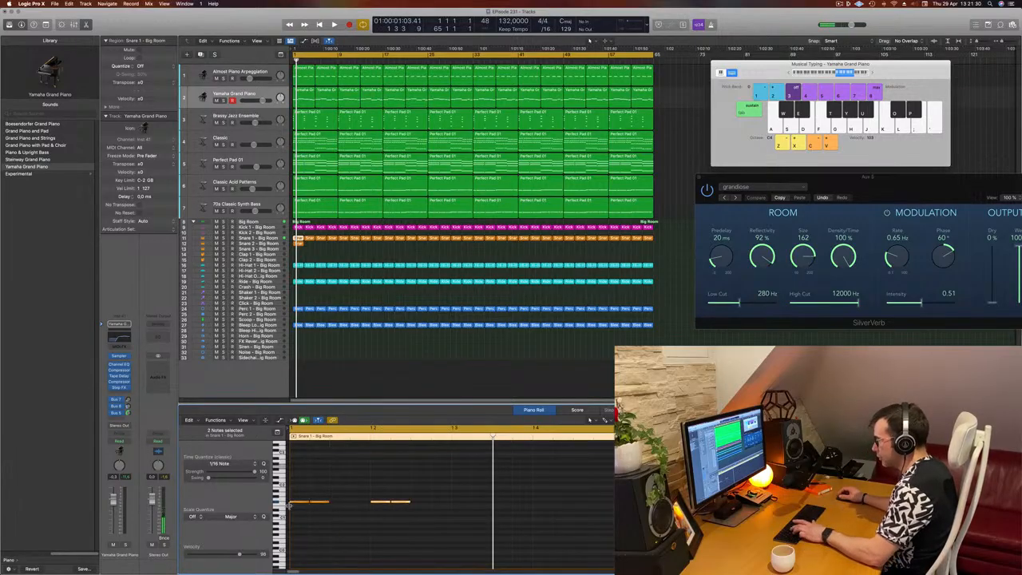
pyautogui.moveTo(297, 494); pyautogui.dragTo(436, 519)
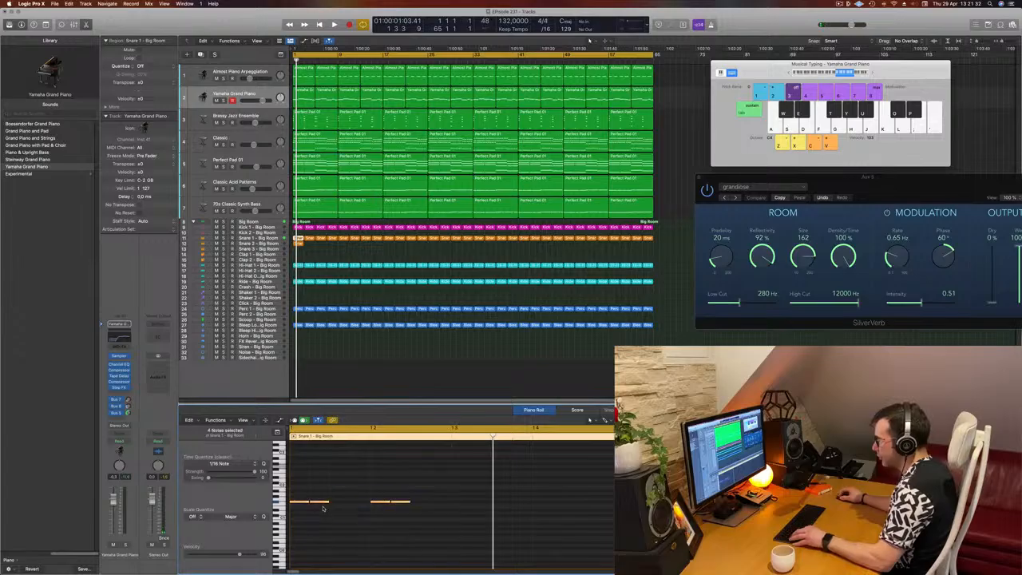
pyautogui.moveTo(315, 504); pyautogui.dragTo(344, 505)
pyautogui.press('super+Left')
pyautogui.moveTo(415, 521)
pyautogui.mouseDown()
pyautogui.moveTo(287, 494)
pyautogui.moveTo(410, 506)
pyautogui.mouseUp()
pyautogui.press('super+Left')
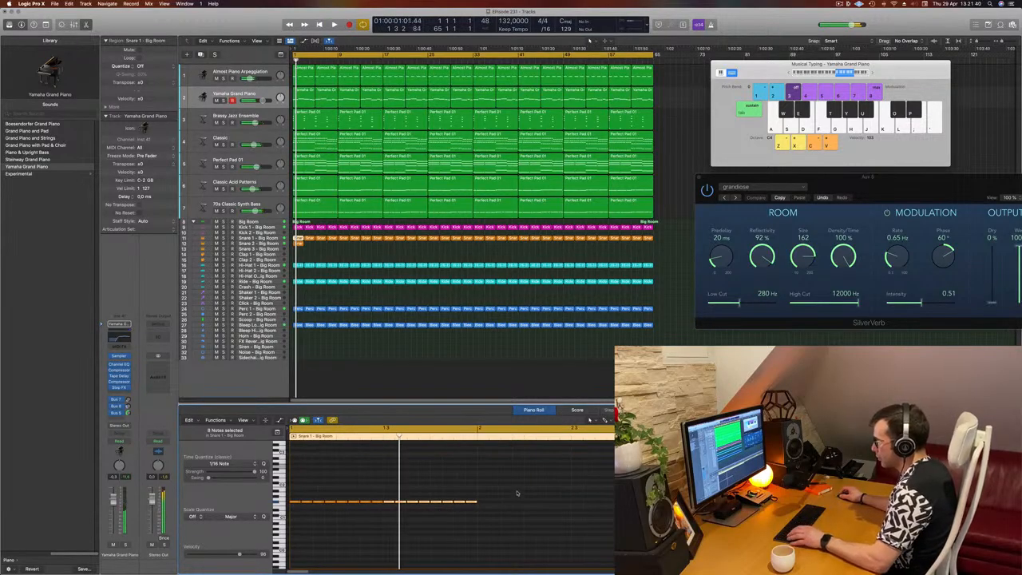
pyautogui.moveTo(517, 491); pyautogui.dragTo(486, 497)
pyautogui.press('space')
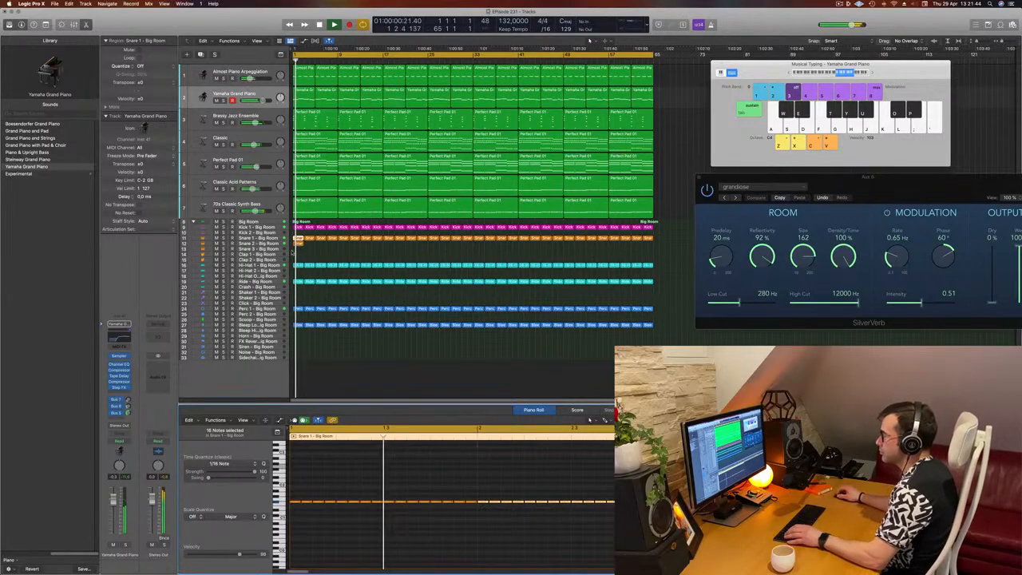
# Step: Copy the snare roll region onto the Snare 2 track and transpose all its notes up an octave
pyautogui.click(234, 242)
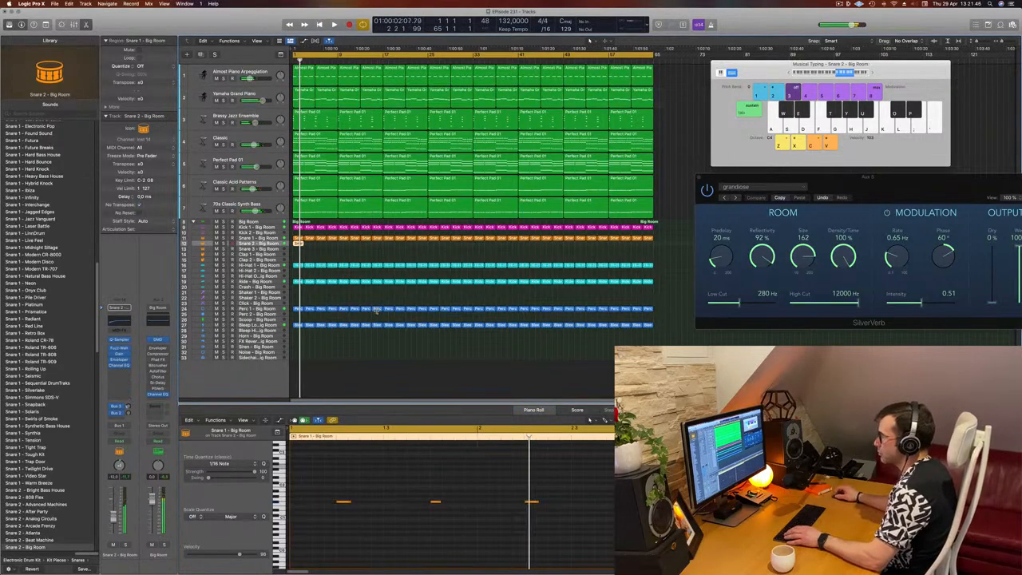
pyautogui.click(305, 259)
pyautogui.click(277, 245)
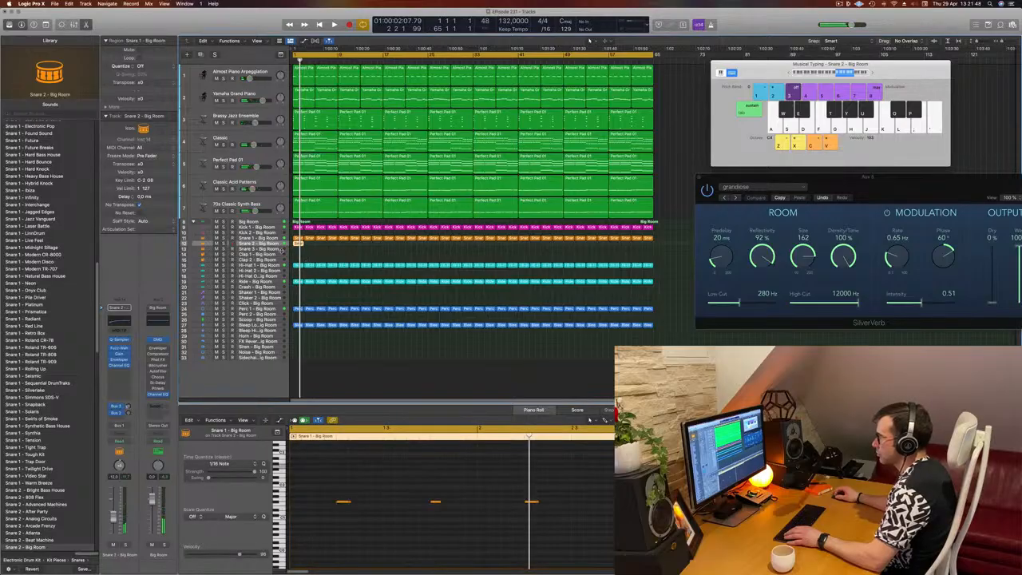
pyautogui.click(275, 249)
pyautogui.click(276, 244)
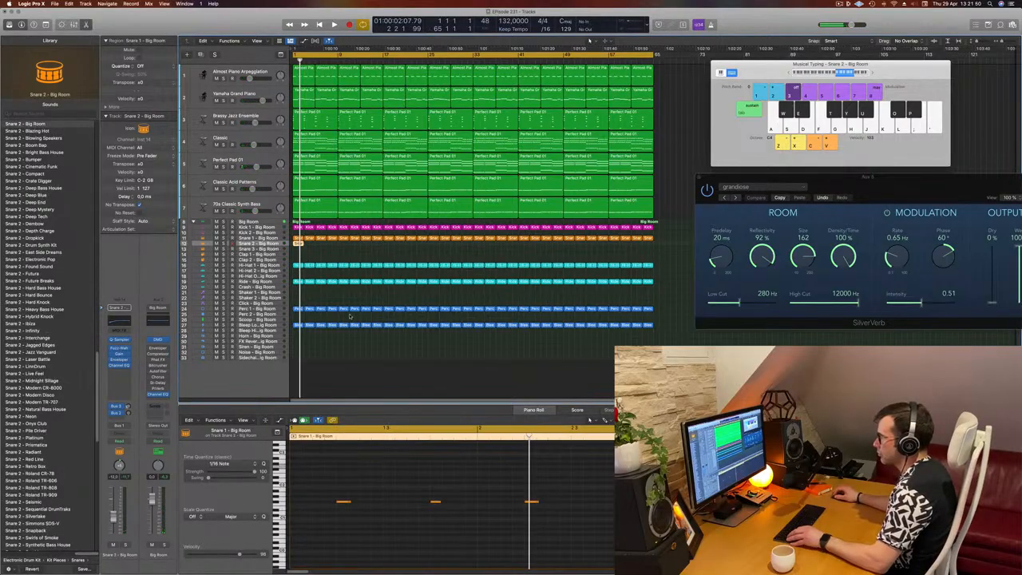
pyautogui.click(297, 238)
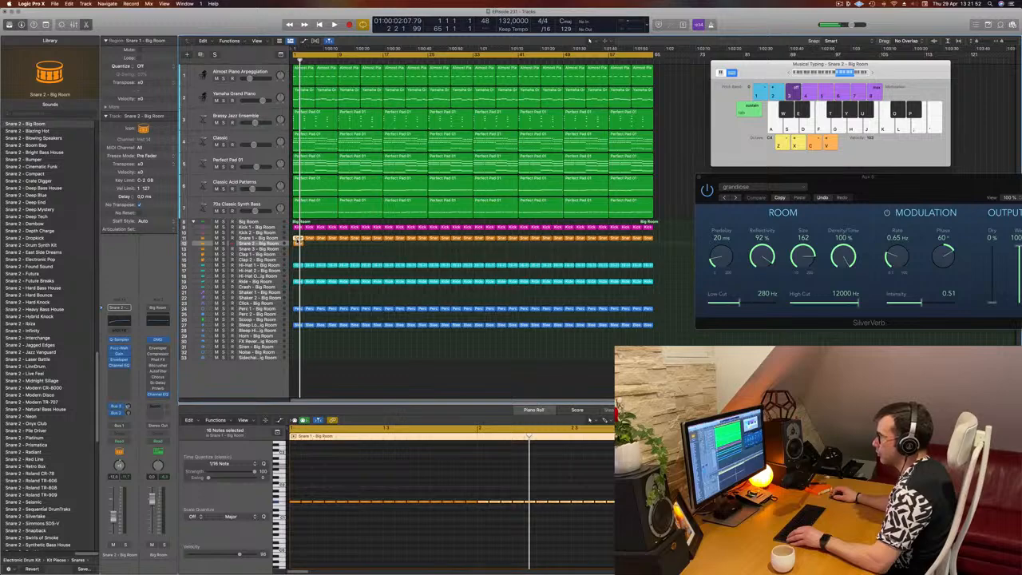
pyautogui.moveTo(297, 239); pyautogui.dragTo(290, 259)
pyautogui.press('space')
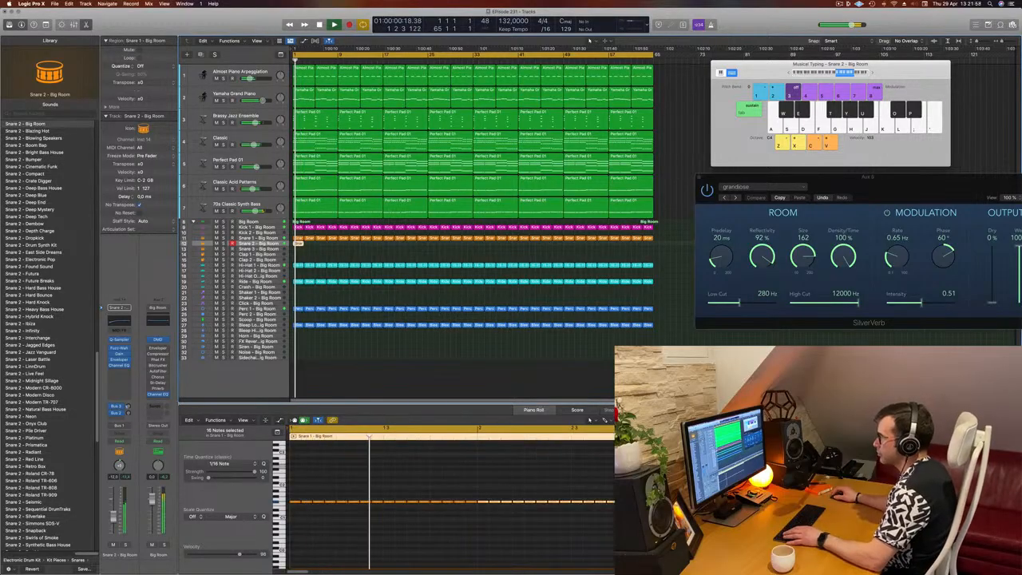
pyautogui.press('space')
pyautogui.click(408, 548)
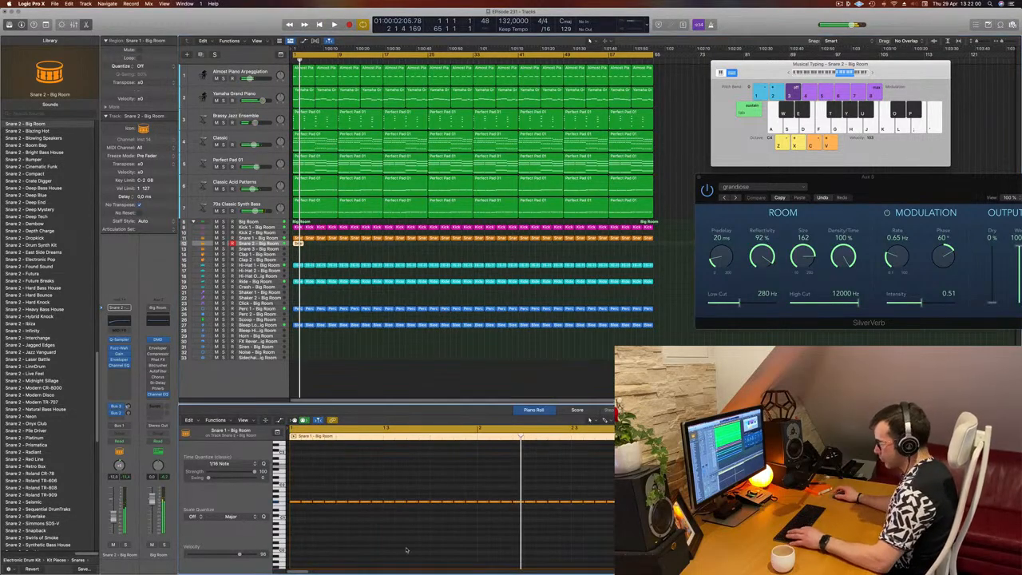
pyautogui.press('super+a')
pyautogui.hotkey('alt', 'shift', 'Up')
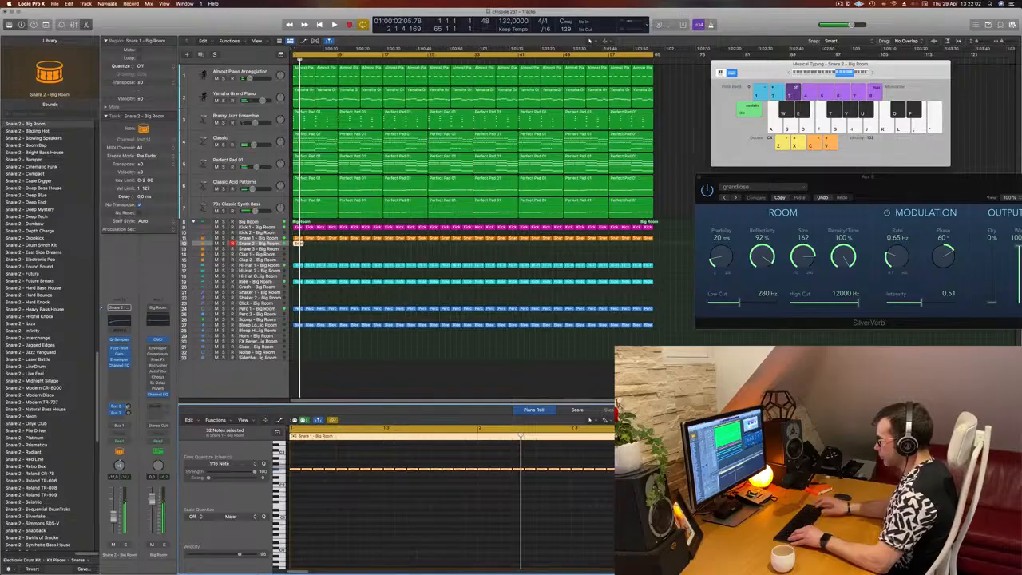
pyautogui.press('space')
pyautogui.scroll(5, 350, 523)
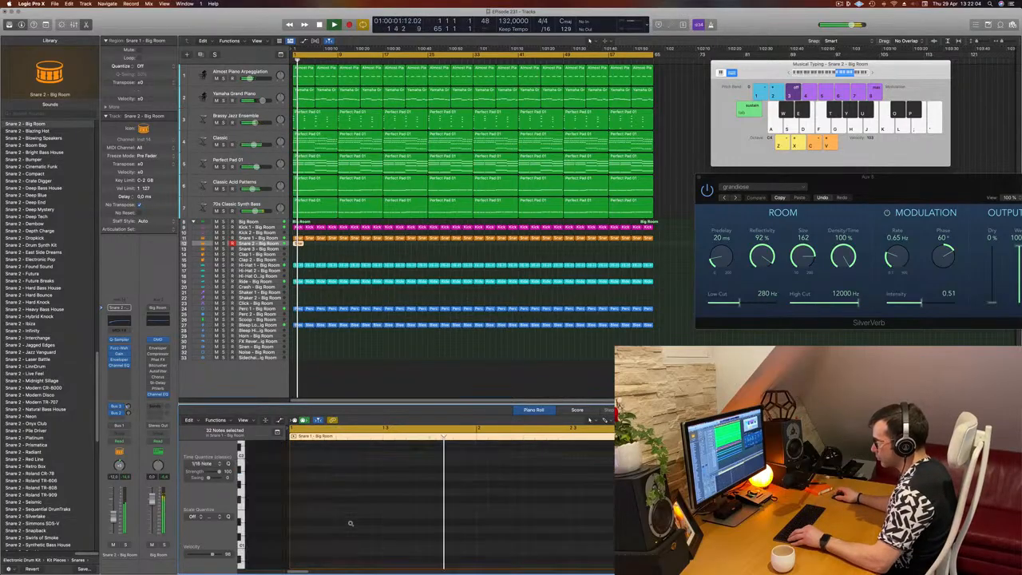
# Step: Transpose the Snare 2 roll notes back down and load the Snare 1 – Big Room patch onto that track
pyautogui.scroll(-5, 320, 512)
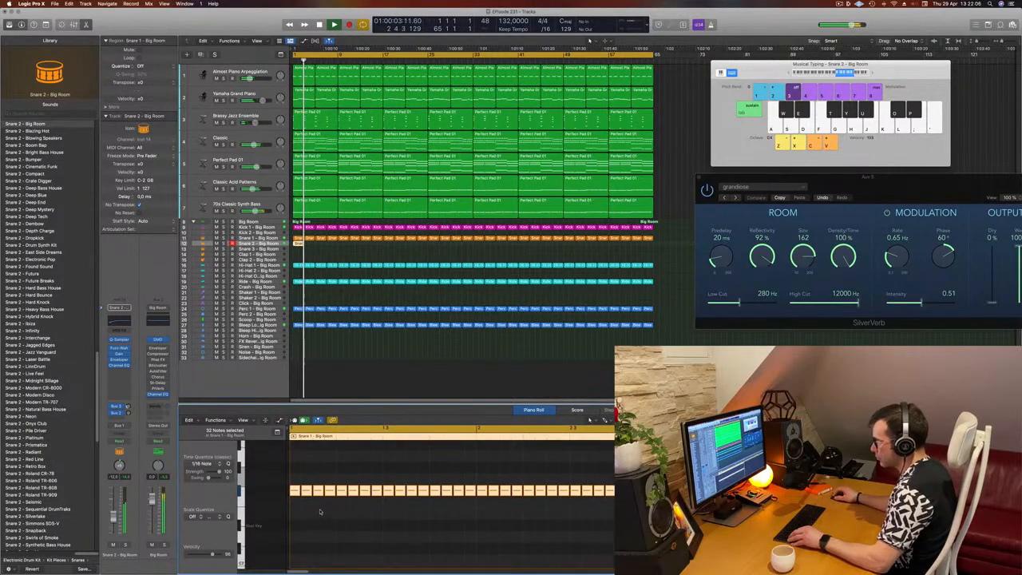
pyautogui.moveTo(292, 490); pyautogui.dragTo(293, 531)
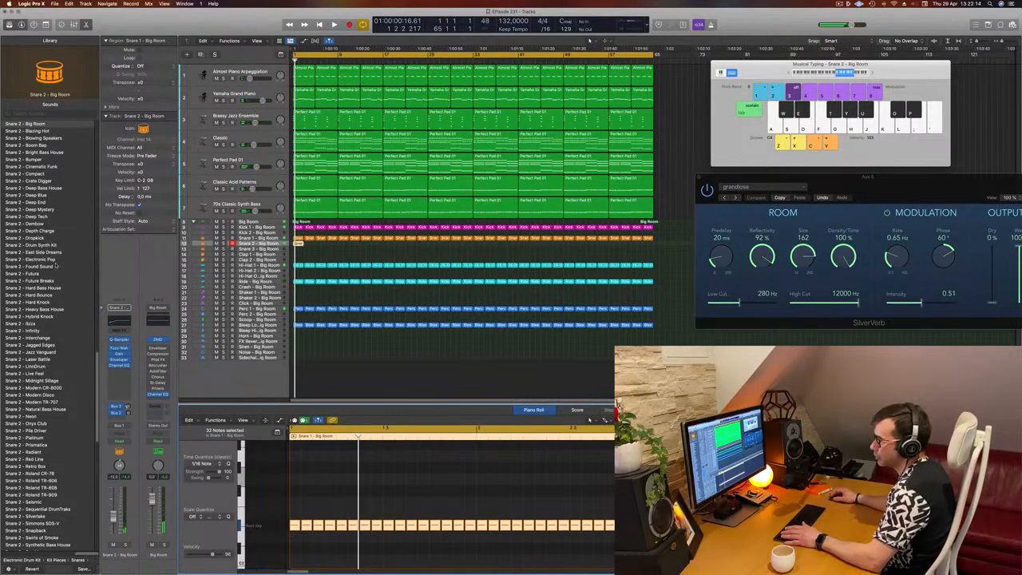
pyautogui.scroll(15, 56, 266)
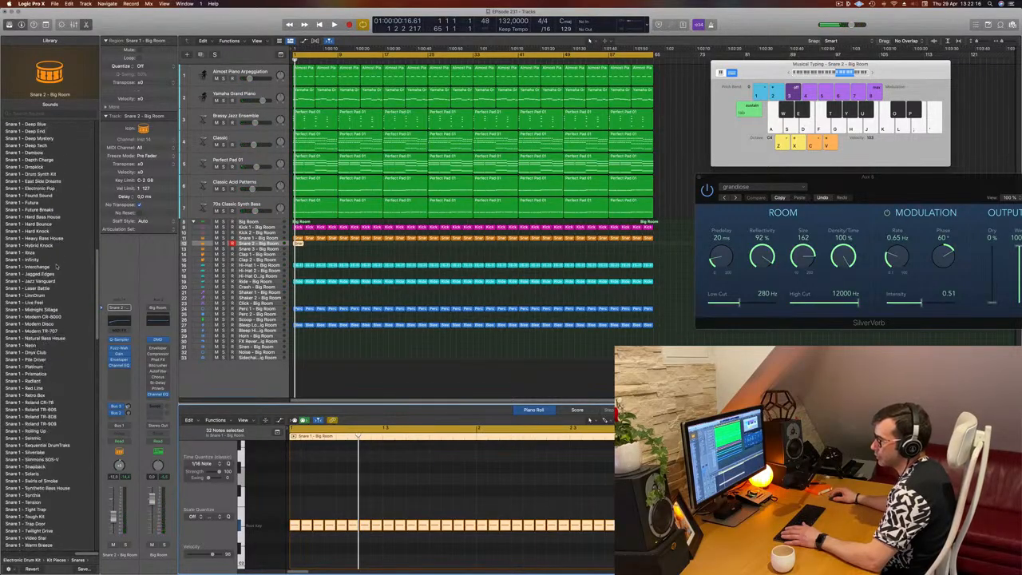
pyautogui.scroll(20, 56, 267)
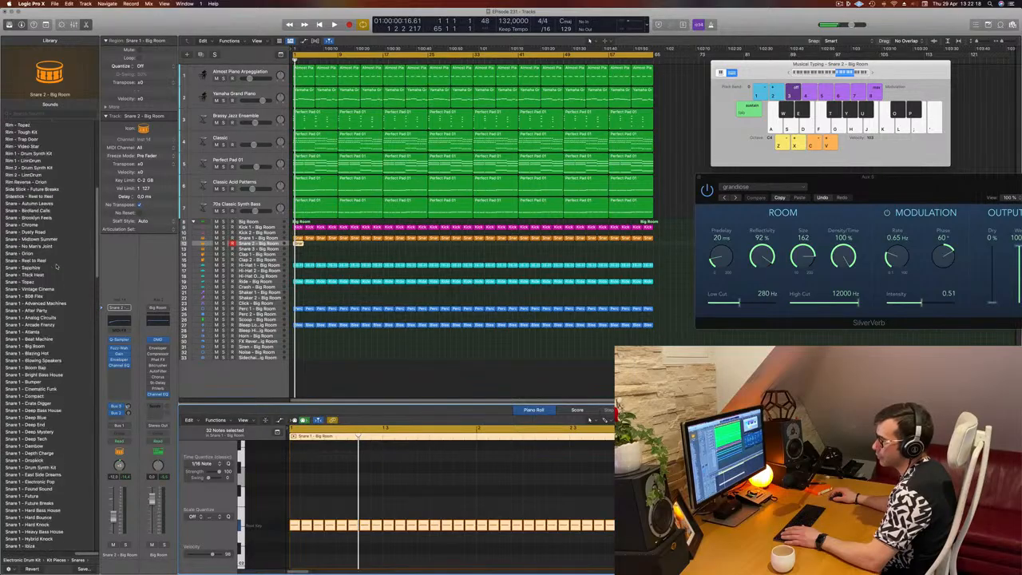
pyautogui.scroll(5, 63, 239)
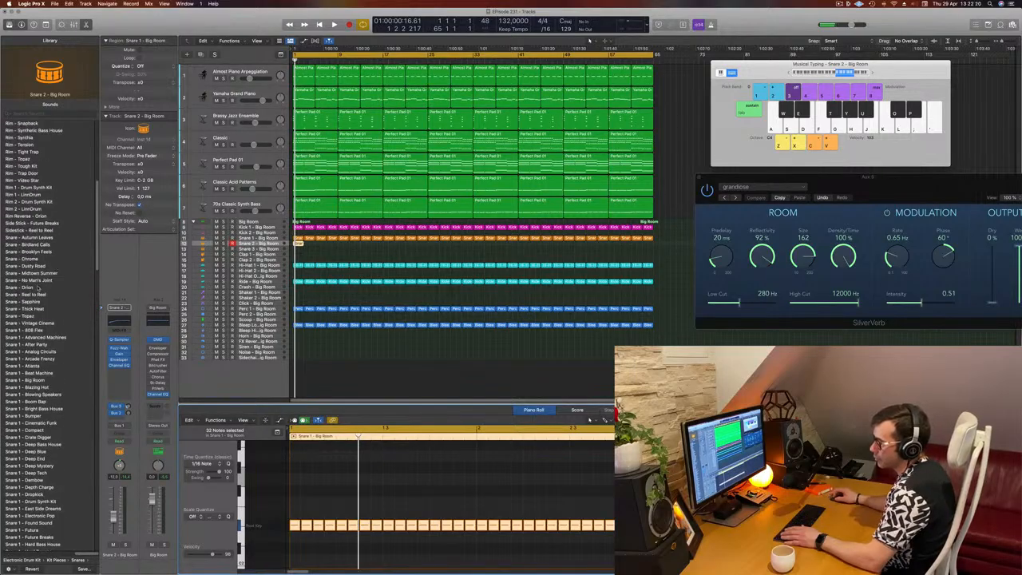
pyautogui.scroll(-5, 48, 295)
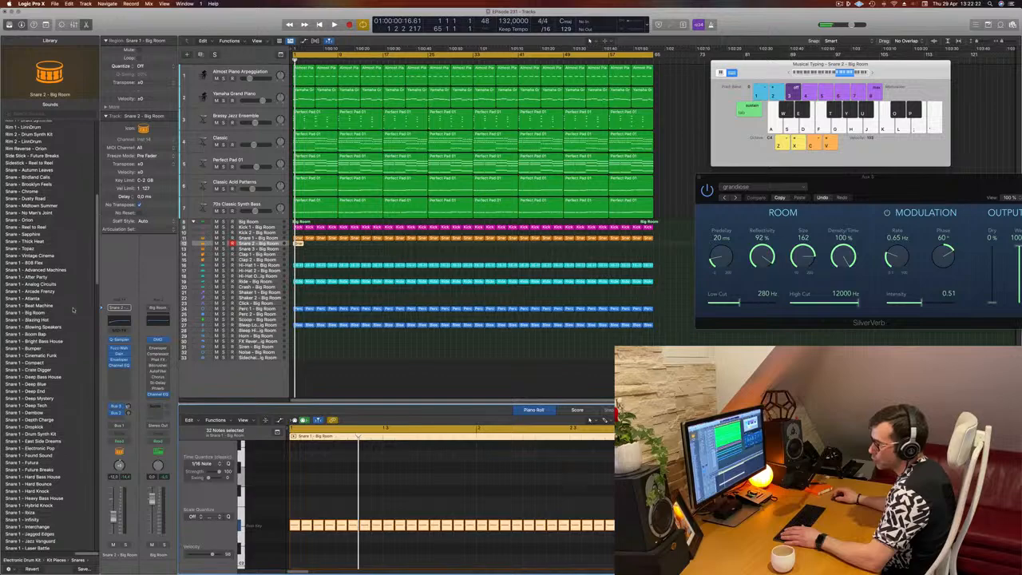
pyautogui.scroll(-6, 75, 291)
pyautogui.click(27, 229)
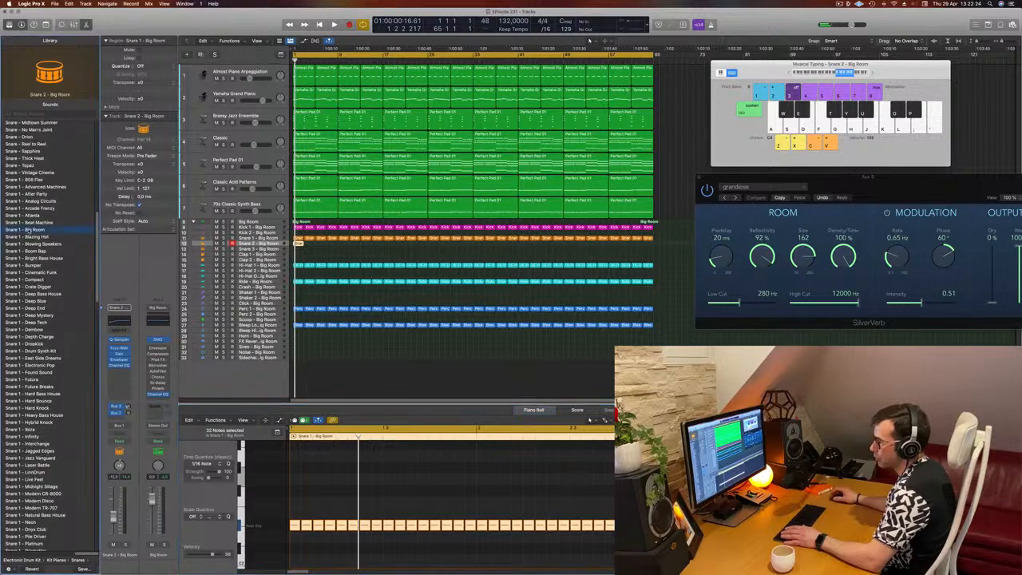
# Step: Repeat the snare roll region along the whole arrangement on the snare track and play it back
pyautogui.press('space')
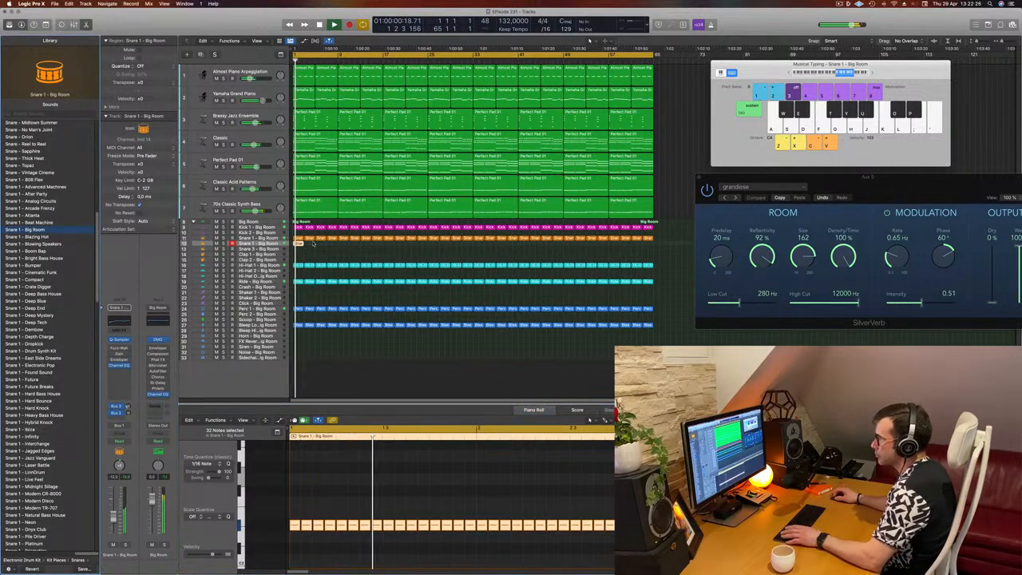
pyautogui.press('space')
pyautogui.press('space')
pyautogui.click(302, 244)
pyautogui.moveTo(303, 245)
pyautogui.mouseDown()
pyautogui.moveTo(311, 246)
pyautogui.moveTo(301, 243)
pyautogui.mouseUp()
pyautogui.click(298, 243)
pyautogui.press('super+r')
pyautogui.press('super+r')
pyautogui.press('super+r')
pyautogui.press('super+r')
pyautogui.press('super+r')
pyautogui.press('super+r')
pyautogui.press('super+r')
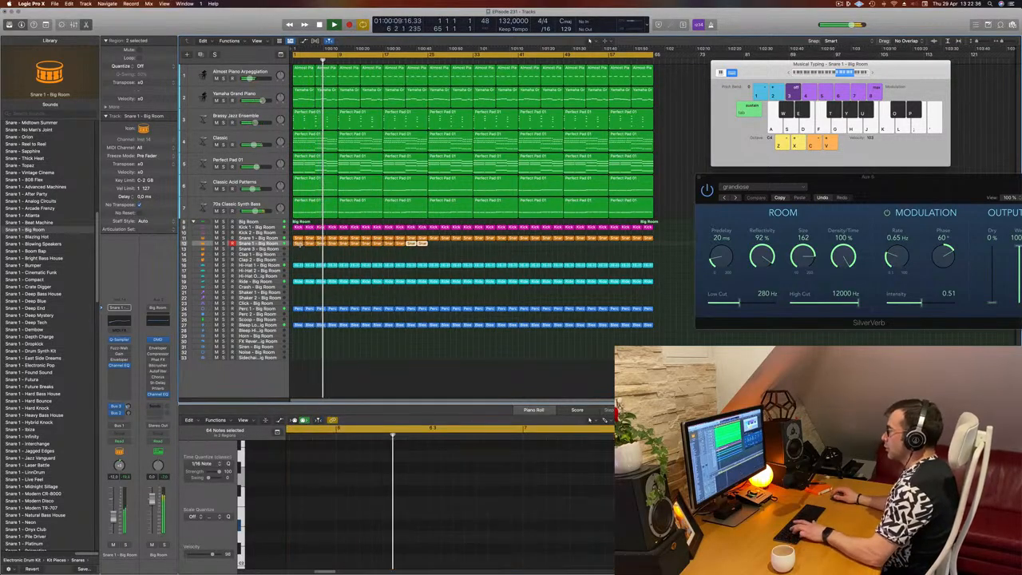
pyautogui.press('super+r')
pyautogui.press('super+r')
pyautogui.press('super+r')
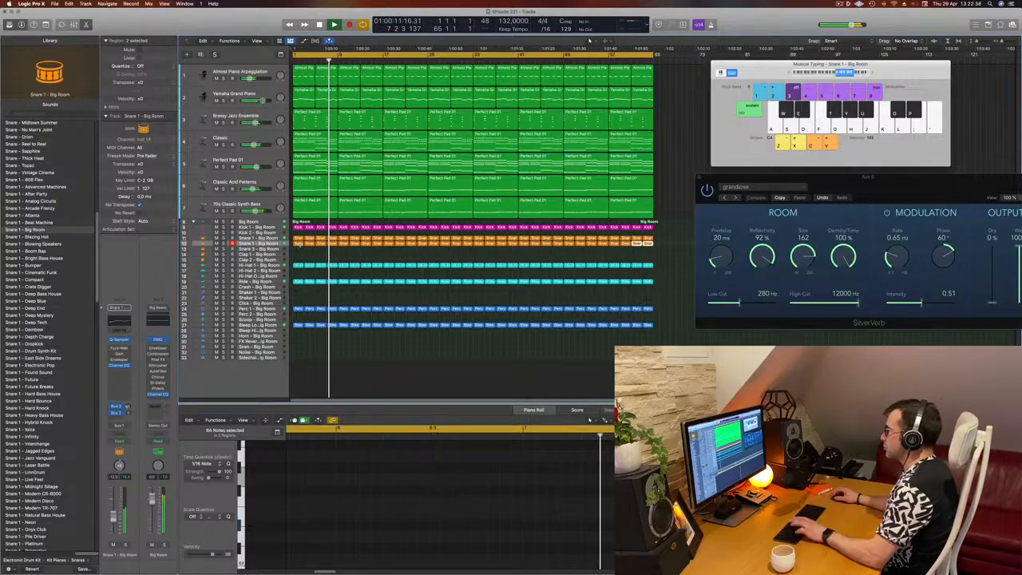
pyautogui.click(279, 243)
pyautogui.press('space')
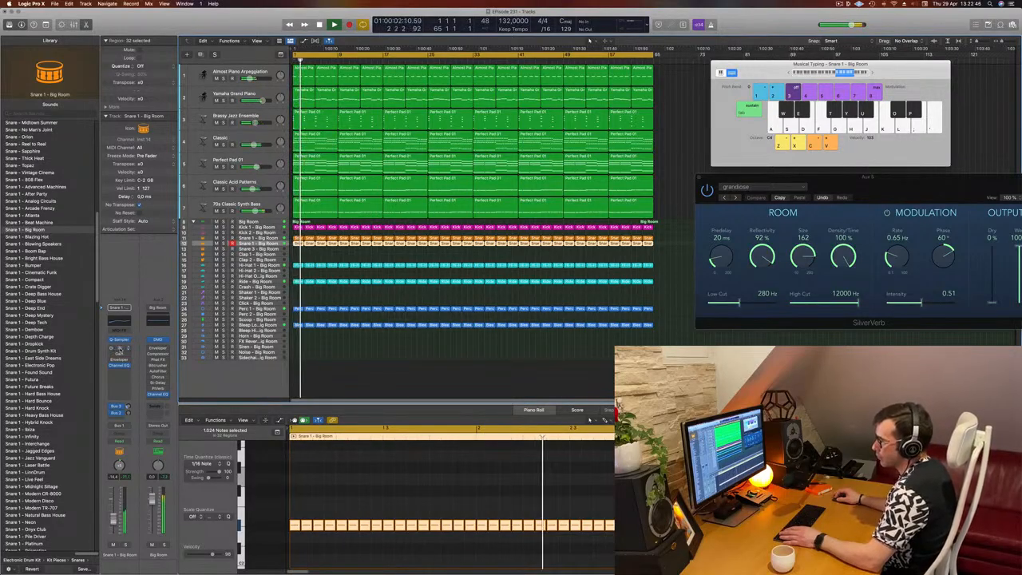
# Step: Insert a Step FX multi-effect plugin on the snare track's audio effect slot
pyautogui.click(120, 348)
pyautogui.click(116, 382)
pyautogui.click(119, 370)
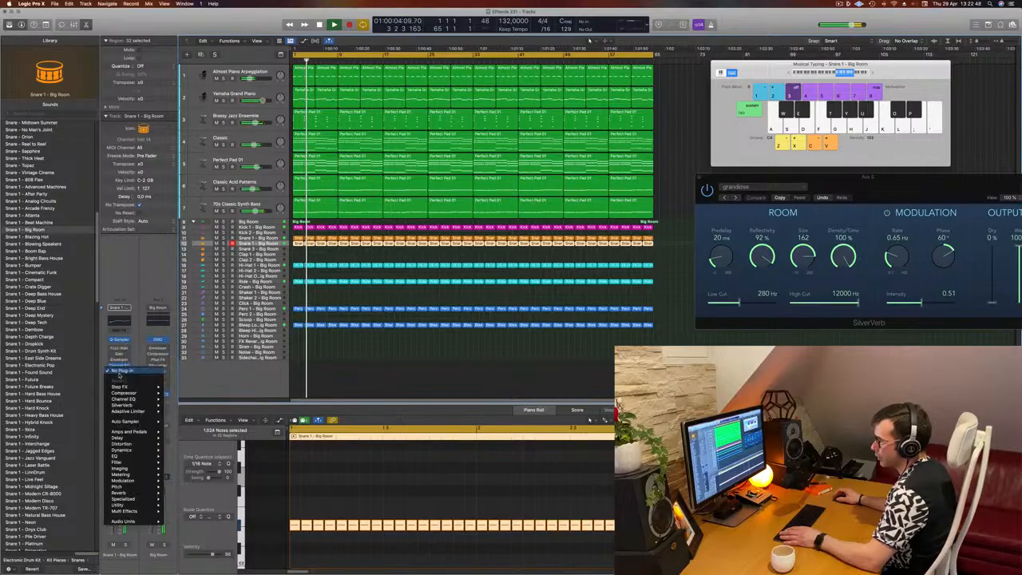
pyautogui.moveTo(132, 511)
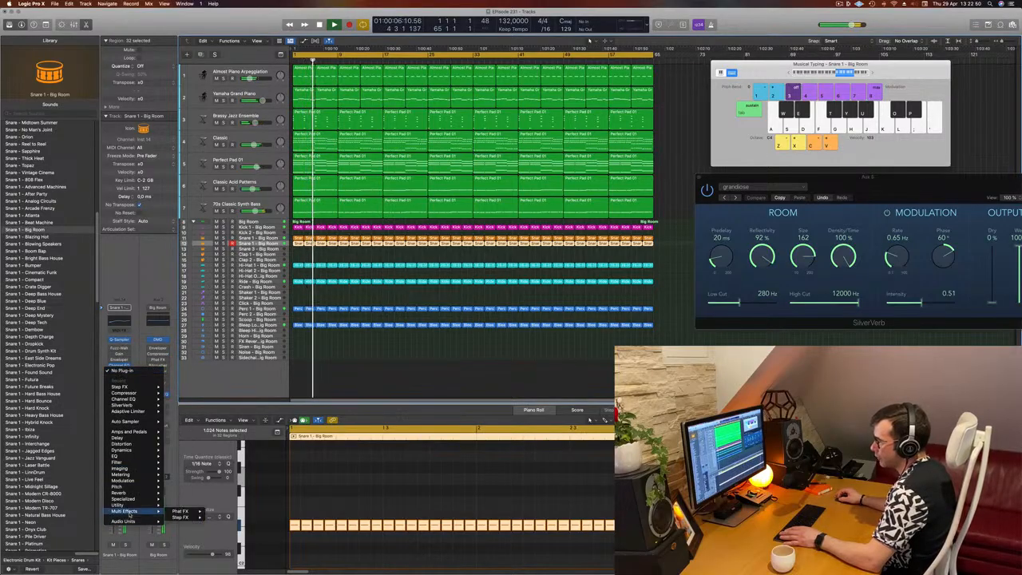
pyautogui.moveTo(182, 518)
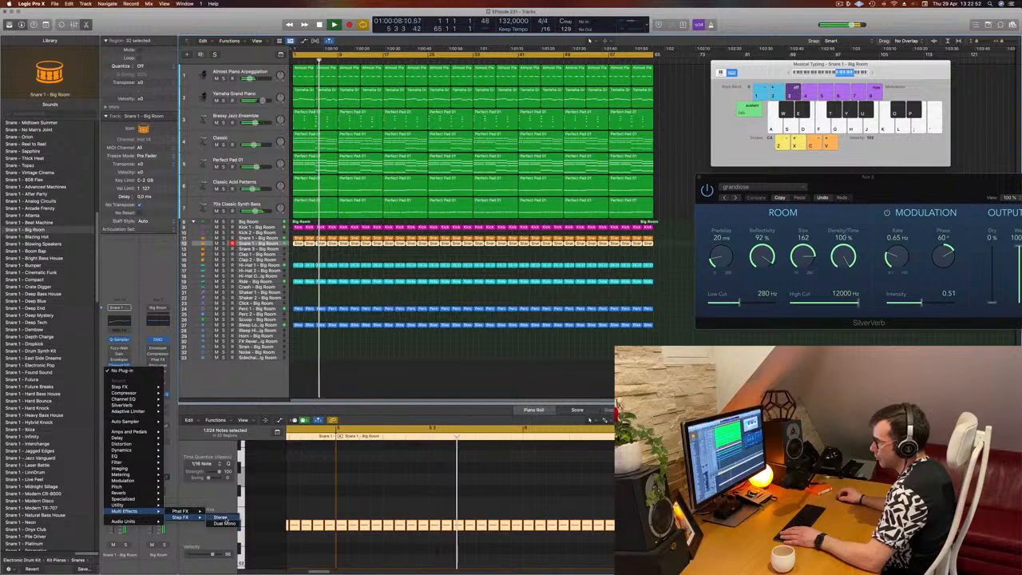
pyautogui.click(221, 517)
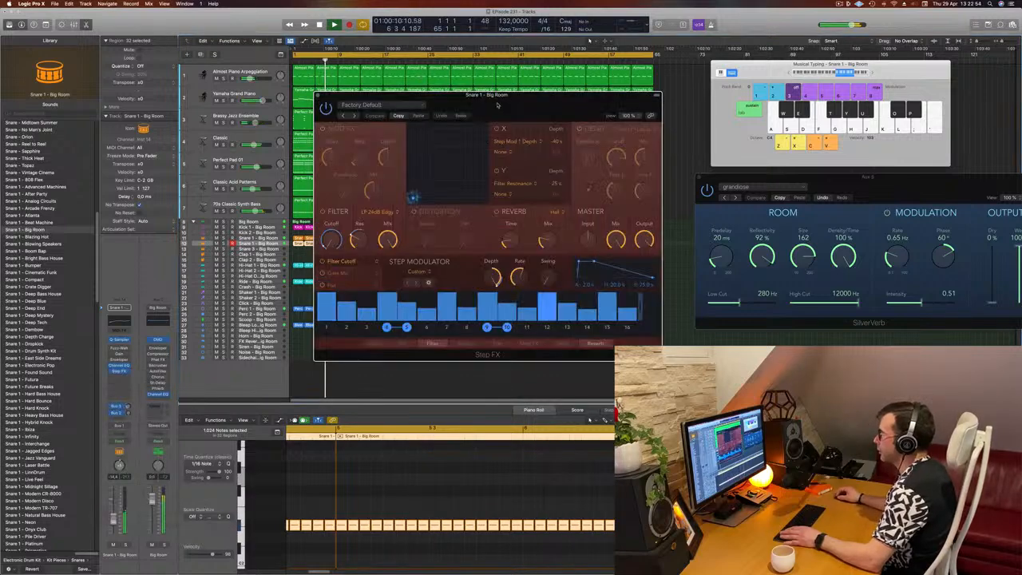
pyautogui.moveTo(487, 119)
pyautogui.mouseDown()
pyautogui.moveTo(592, 119)
pyautogui.moveTo(471, 129)
pyautogui.mouseUp()
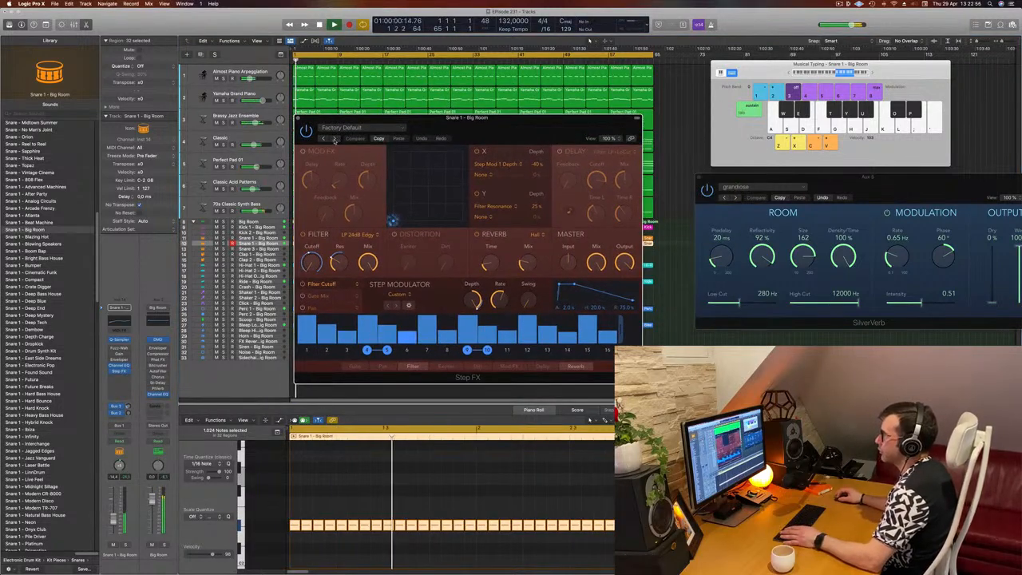
# Step: Step through the Step FX presets from Broken Echoes to Ethereal Wash
pyautogui.click(334, 138)
pyautogui.click(335, 139)
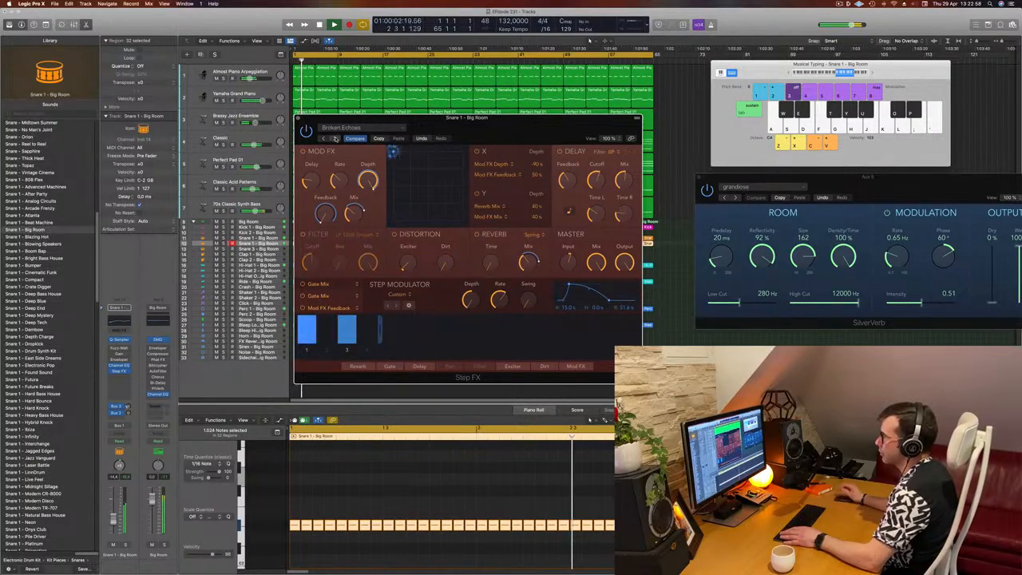
pyautogui.click(336, 138)
pyautogui.click(335, 138)
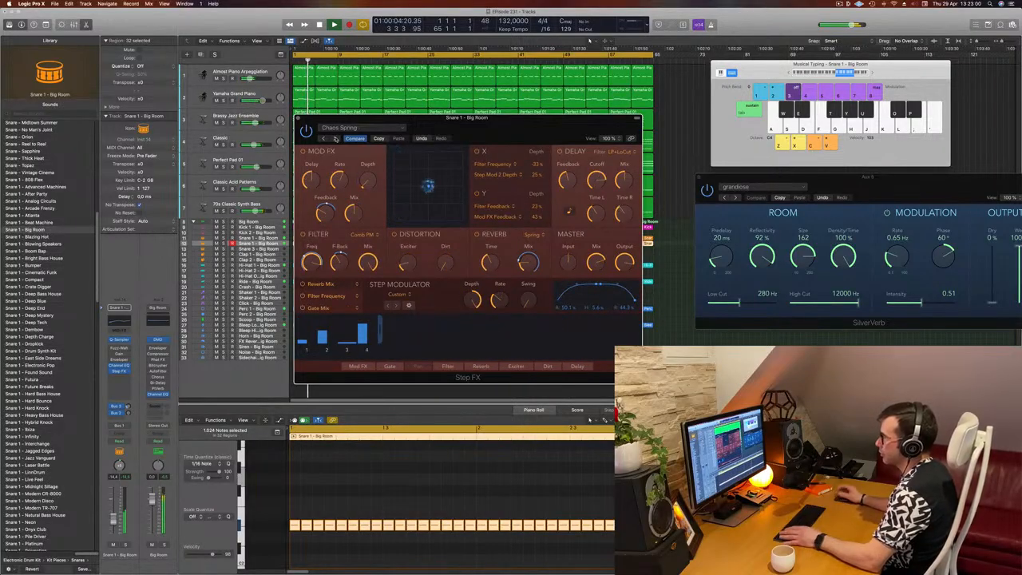
pyautogui.click(336, 138)
pyautogui.click(335, 138)
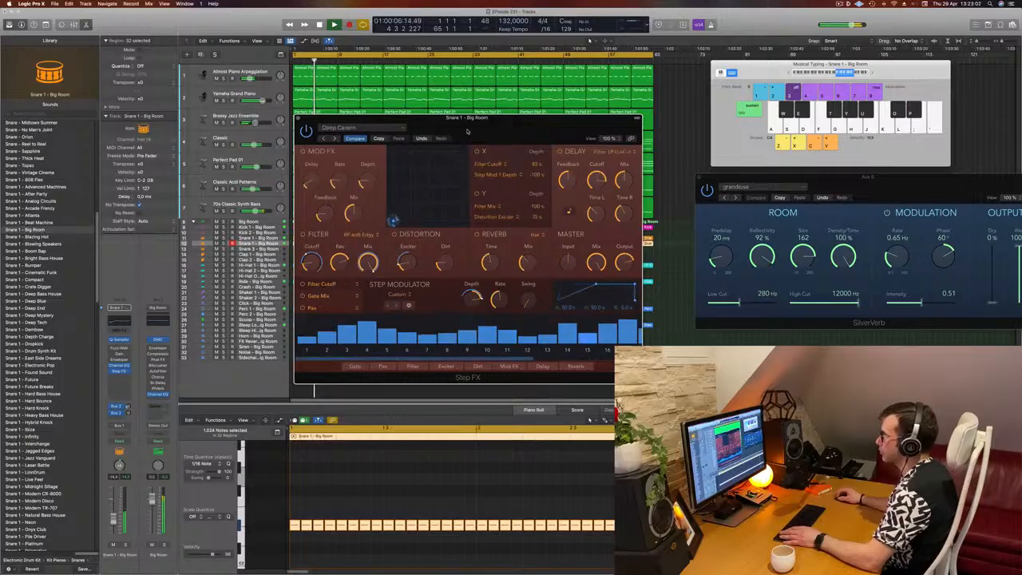
pyautogui.press('Return')
pyautogui.moveTo(468, 128); pyautogui.dragTo(501, 129)
pyautogui.press('Return')
pyautogui.click(368, 139)
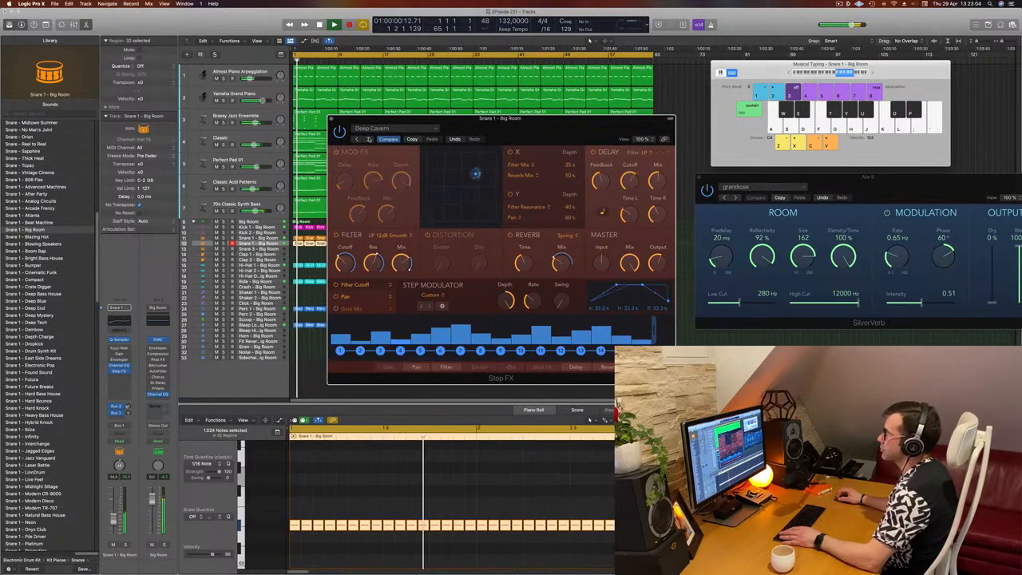
pyautogui.click(368, 138)
pyautogui.click(368, 139)
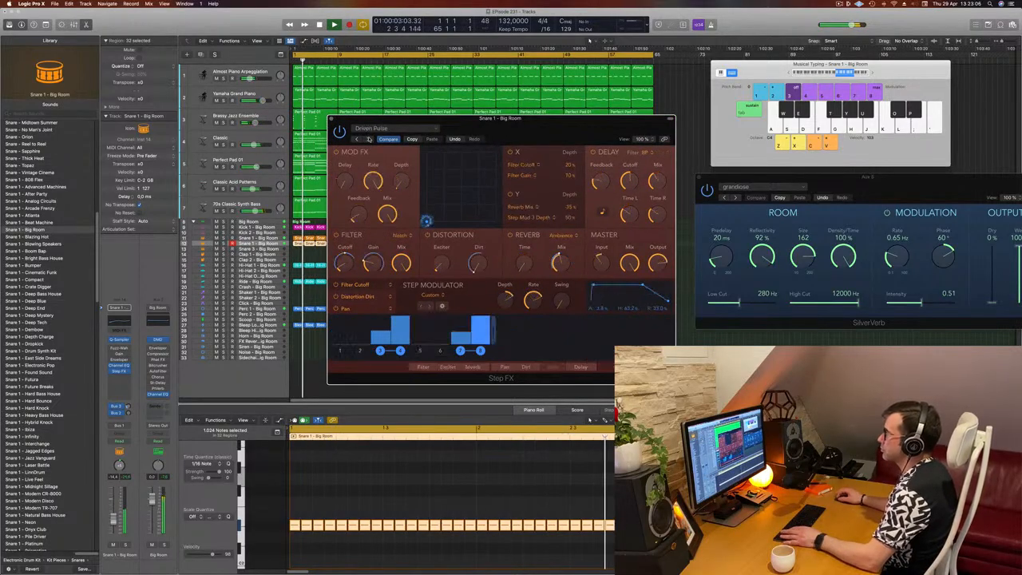
pyautogui.click(368, 139)
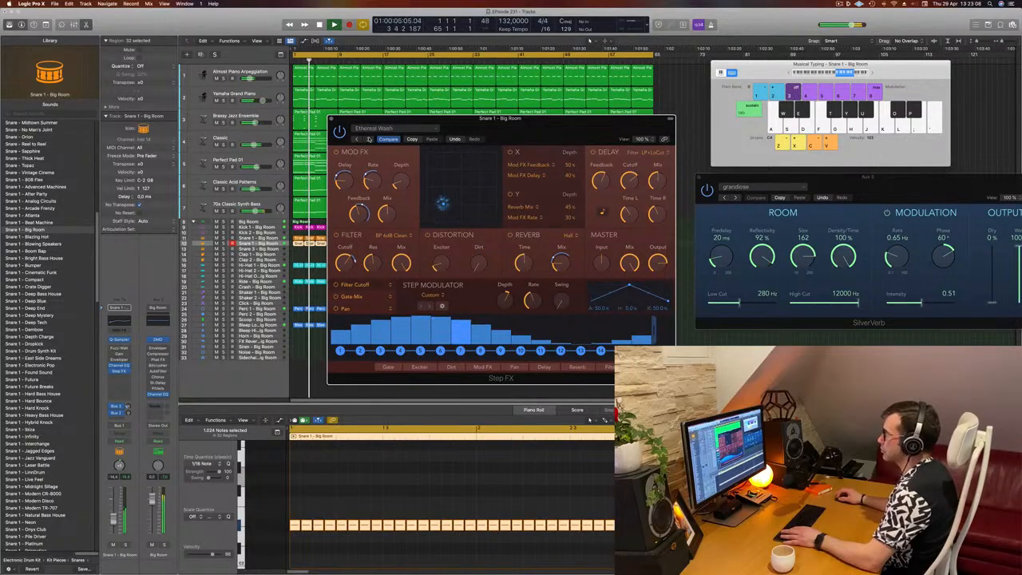
pyautogui.moveTo(542, 134); pyautogui.dragTo(678, 98)
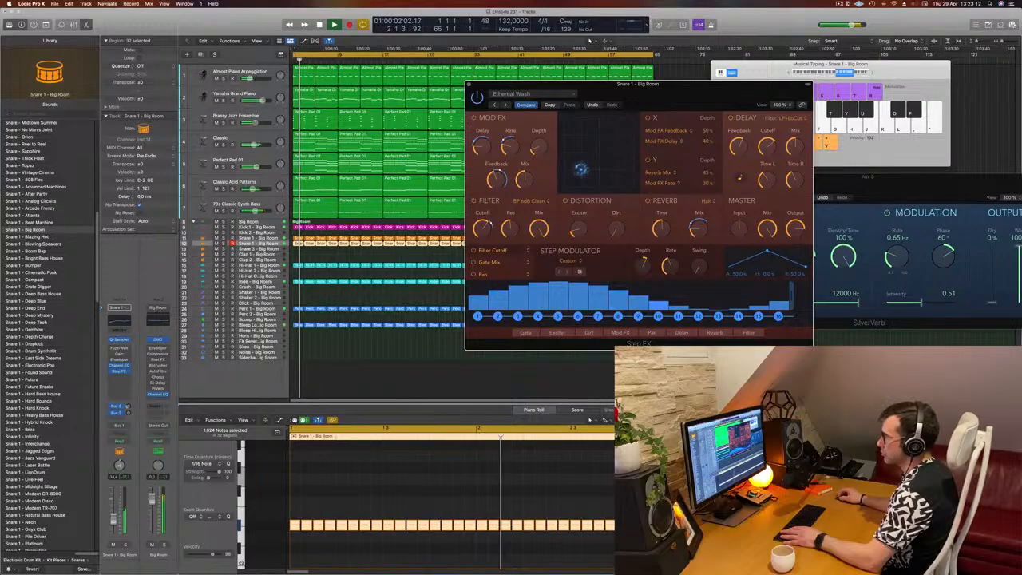
# Step: Play the track and keep auditioning Step FX presets from Gate in Space to Pulsing Gates
pyautogui.press('space')
pyautogui.press('space')
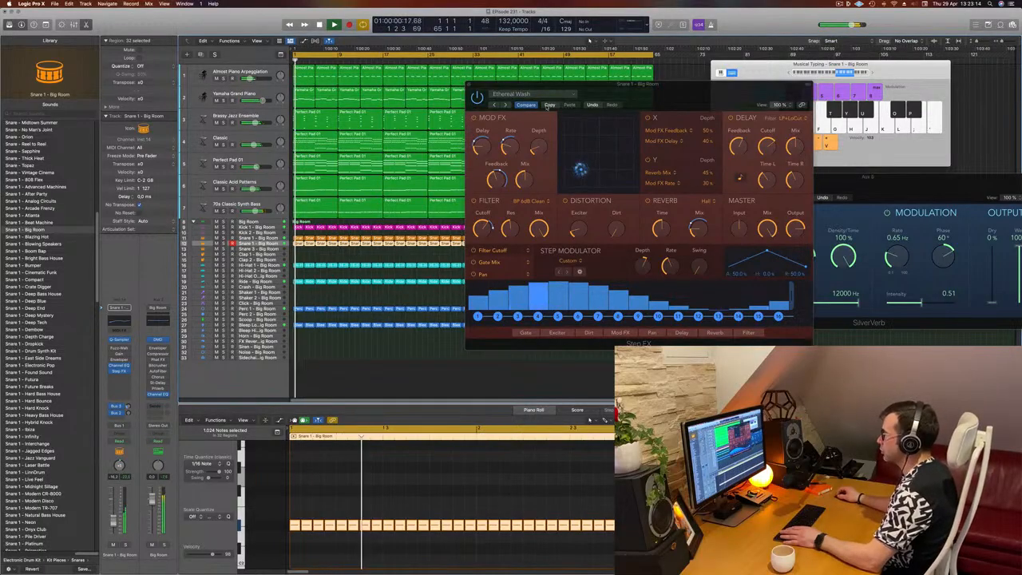
pyautogui.press('space')
pyautogui.press('space')
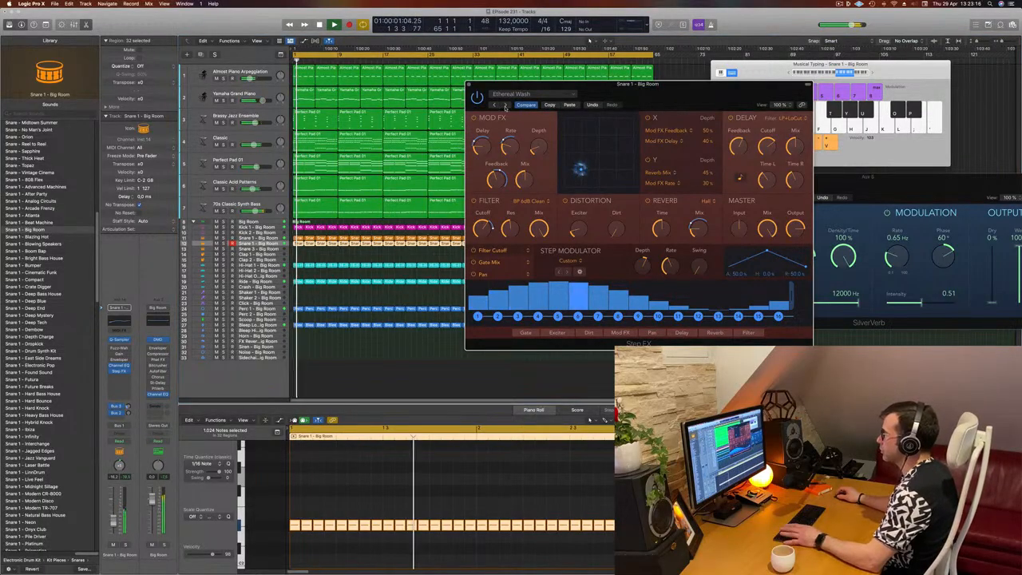
pyautogui.click(505, 105)
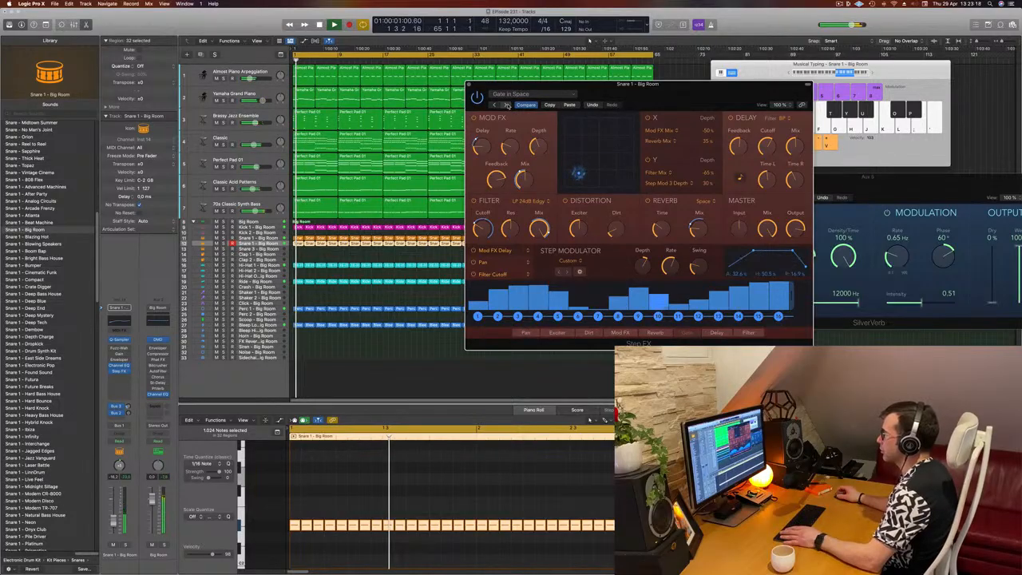
pyautogui.click(505, 106)
pyautogui.click(505, 105)
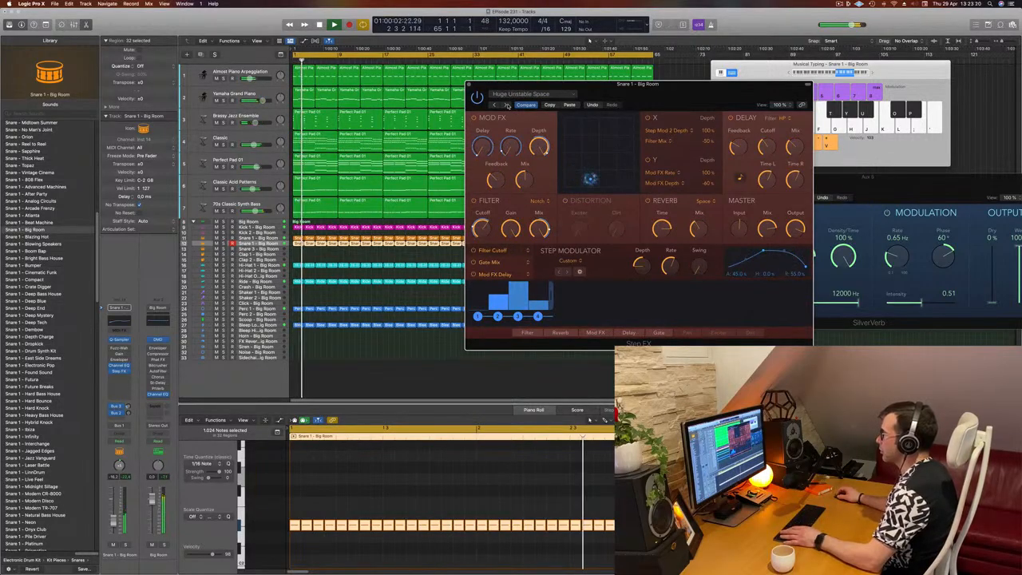
pyautogui.click(506, 106)
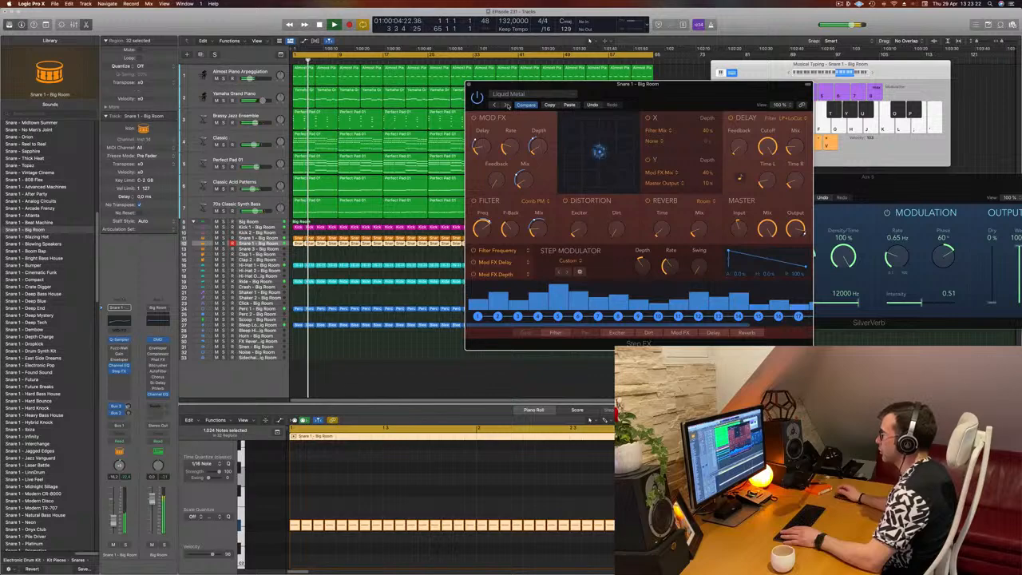
pyautogui.click(506, 105)
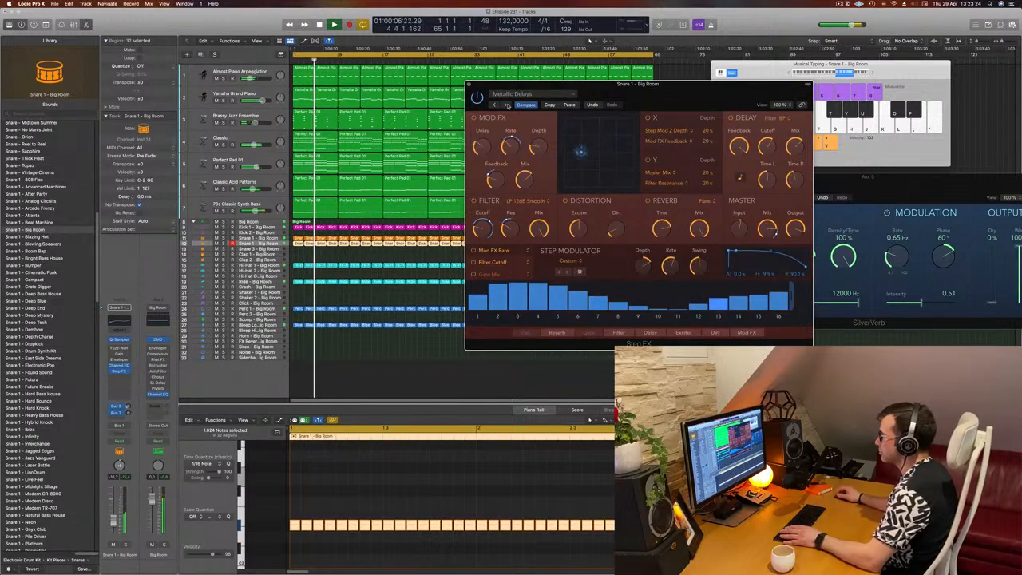
pyautogui.click(506, 105)
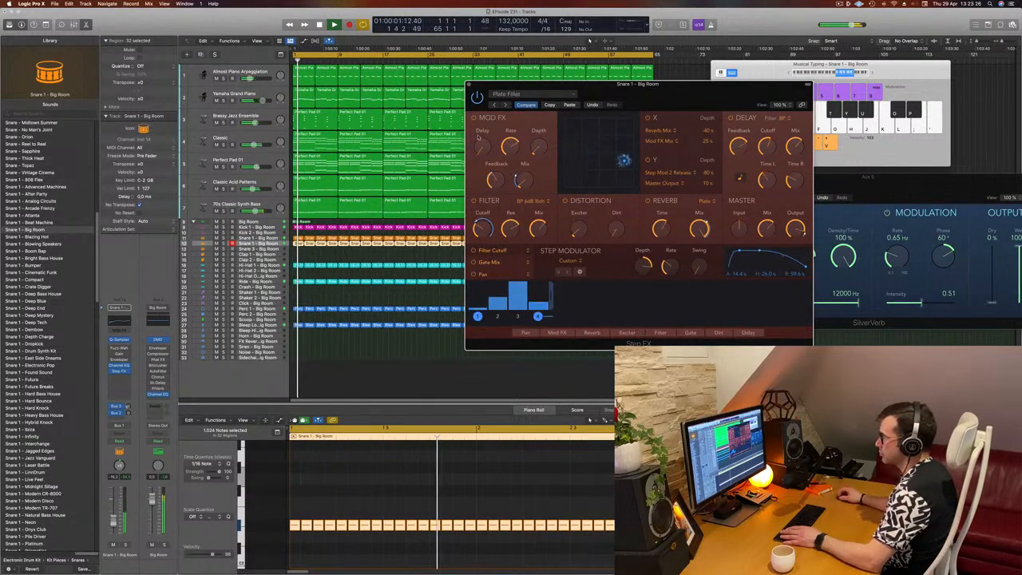
pyautogui.click(506, 106)
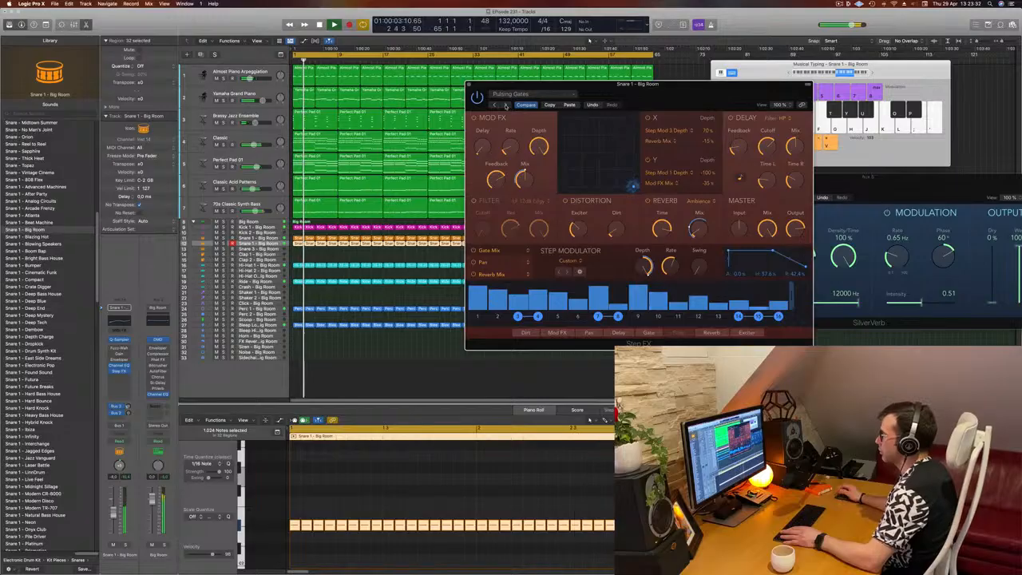
# Step: Choose the Roomy Steps preset for the Step FX and play the snare roll
pyautogui.moveTo(646, 94); pyautogui.dragTo(590, 117)
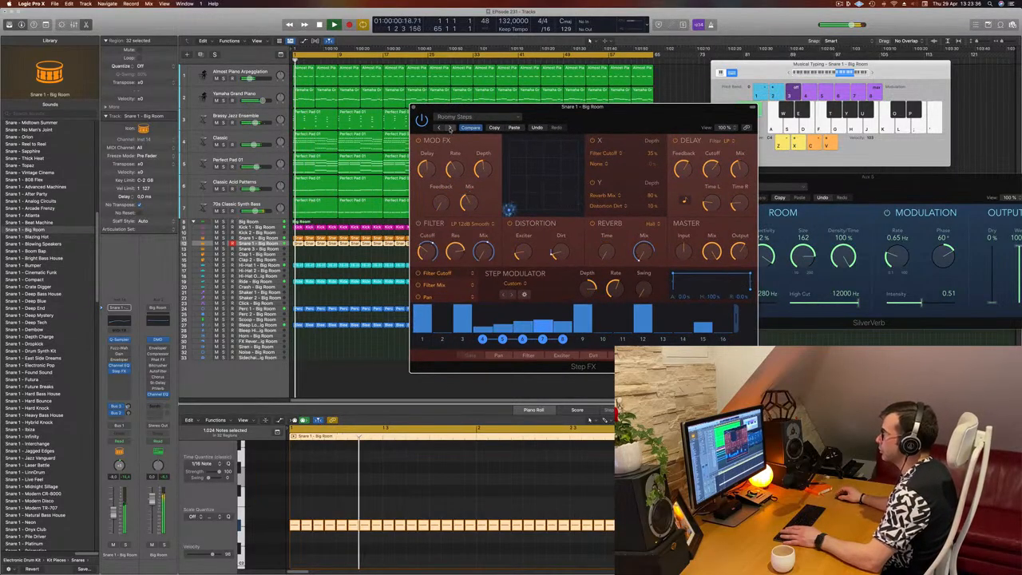
pyautogui.click(449, 128)
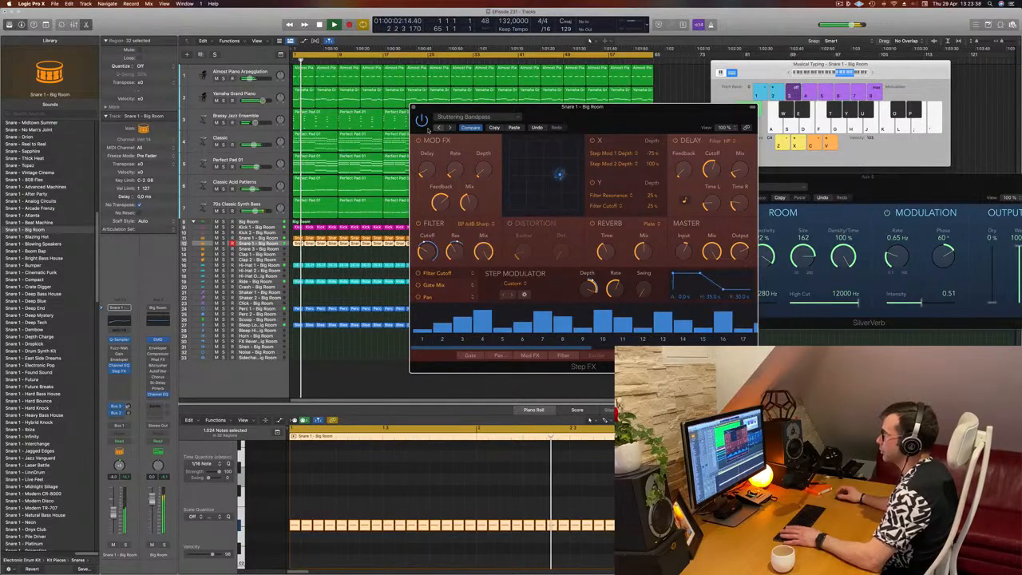
pyautogui.click(439, 128)
pyautogui.press('space')
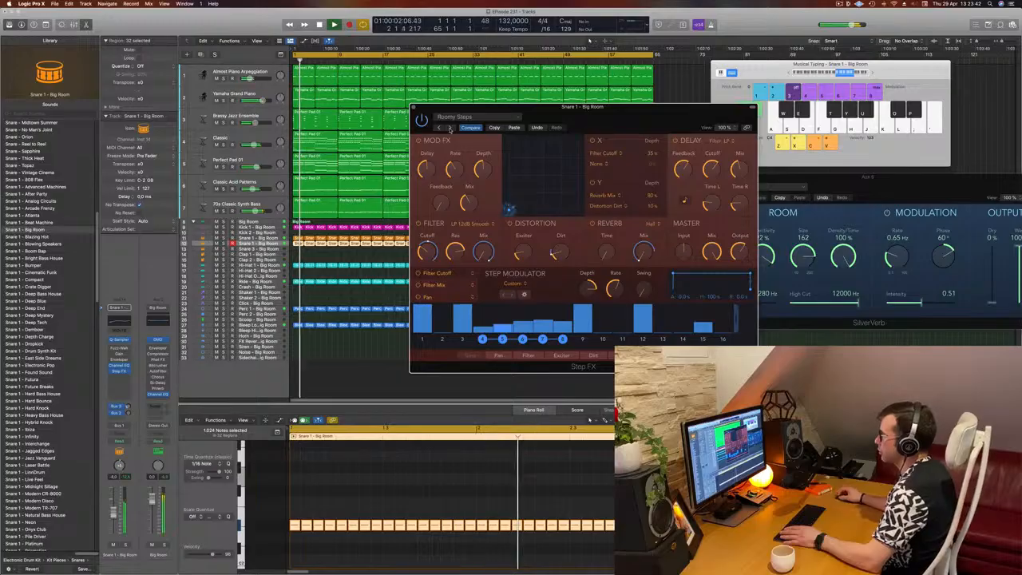
pyautogui.moveTo(538, 137); pyautogui.dragTo(627, 132)
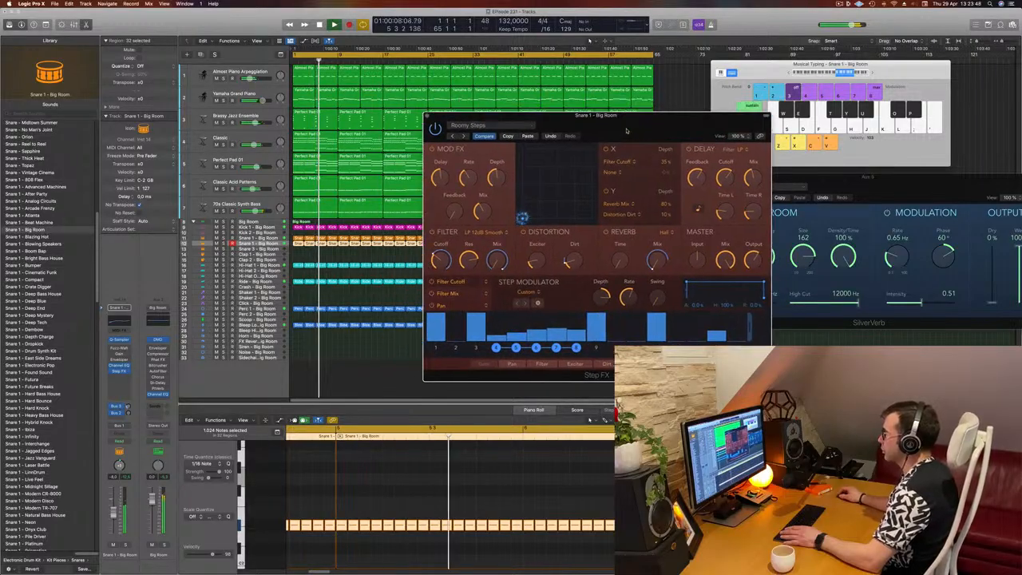
# Step: Step back through the Step FX presets from Stuttering Bandpass to Gated Reverse Verb while the track plays
pyautogui.click(464, 136)
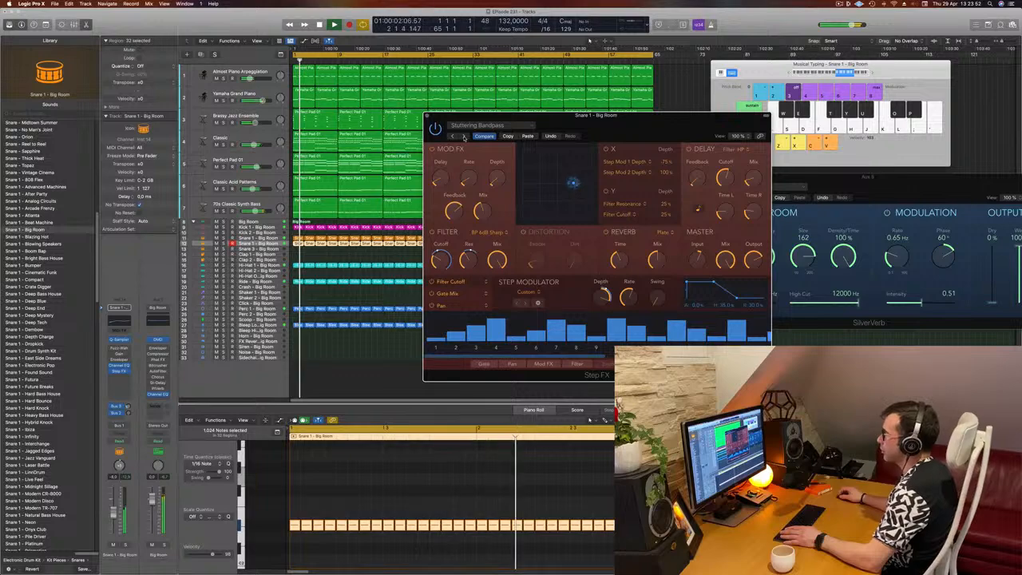
pyautogui.click(463, 136)
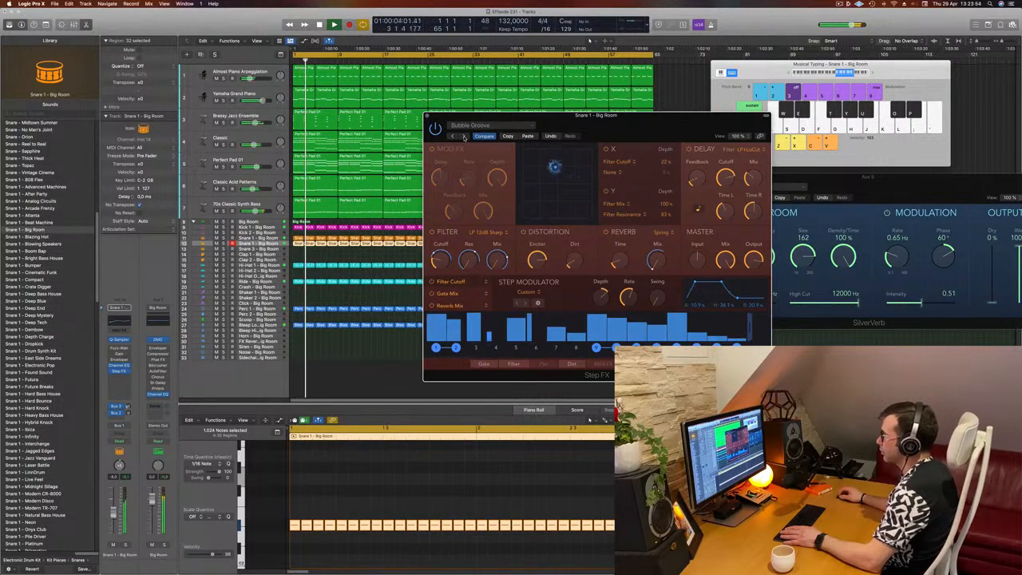
pyautogui.click(464, 136)
pyautogui.click(464, 136)
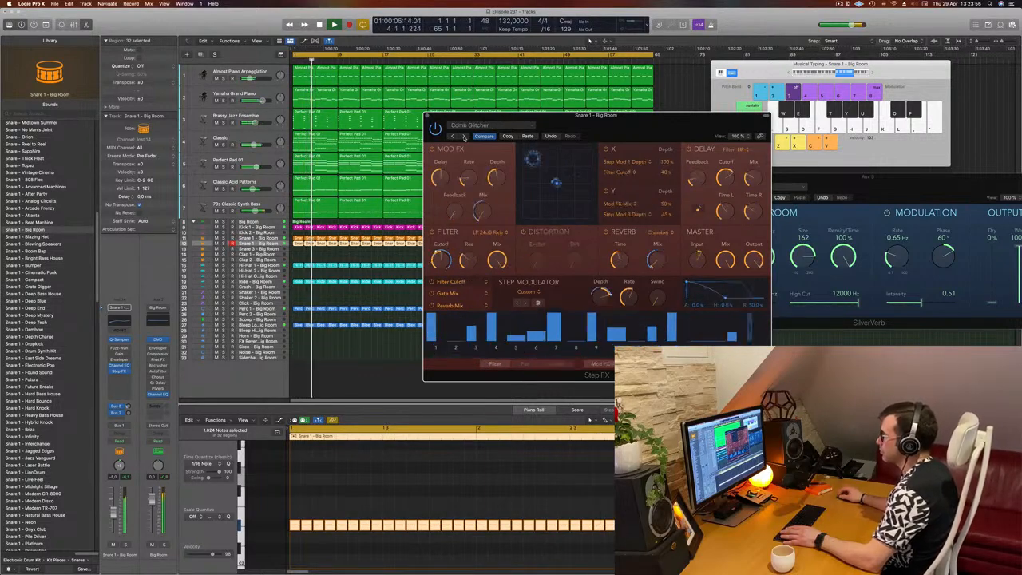
pyautogui.click(464, 136)
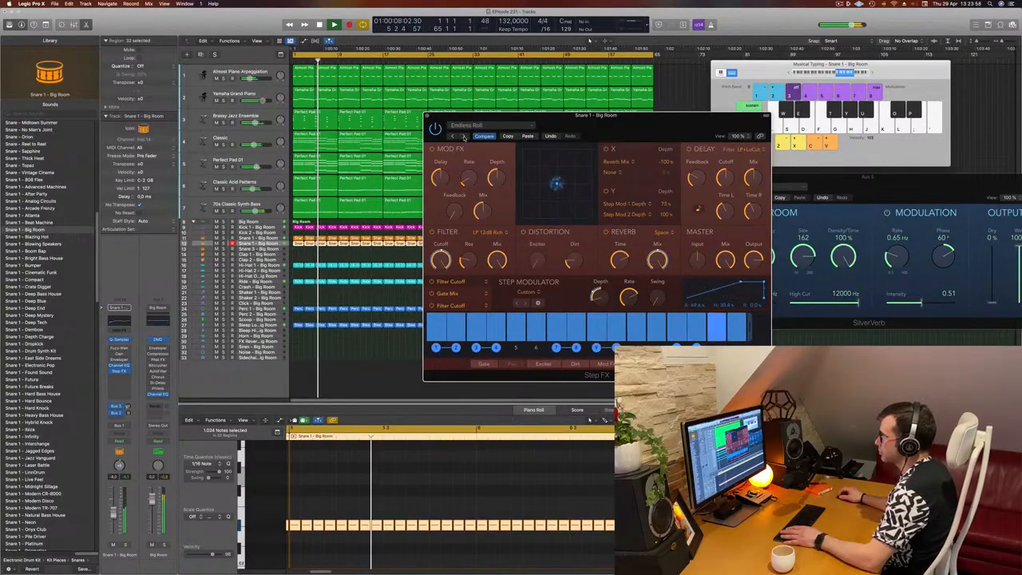
pyautogui.click(464, 136)
pyautogui.click(463, 135)
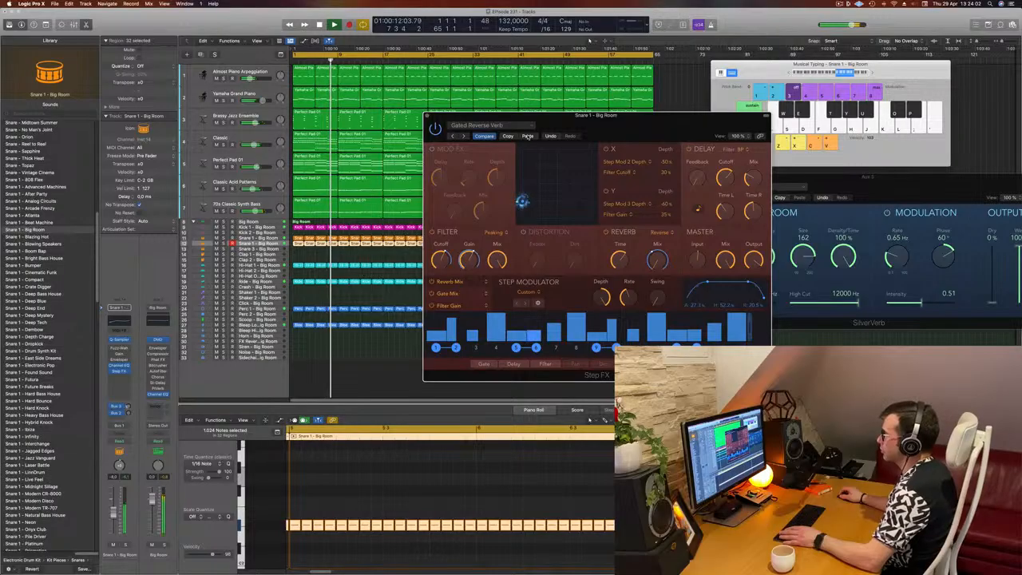
# Step: Solo the snare channel briefly to audition the Gated Reverse Verb preset, then unsolo it
pyautogui.moveTo(605, 131); pyautogui.dragTo(583, 120)
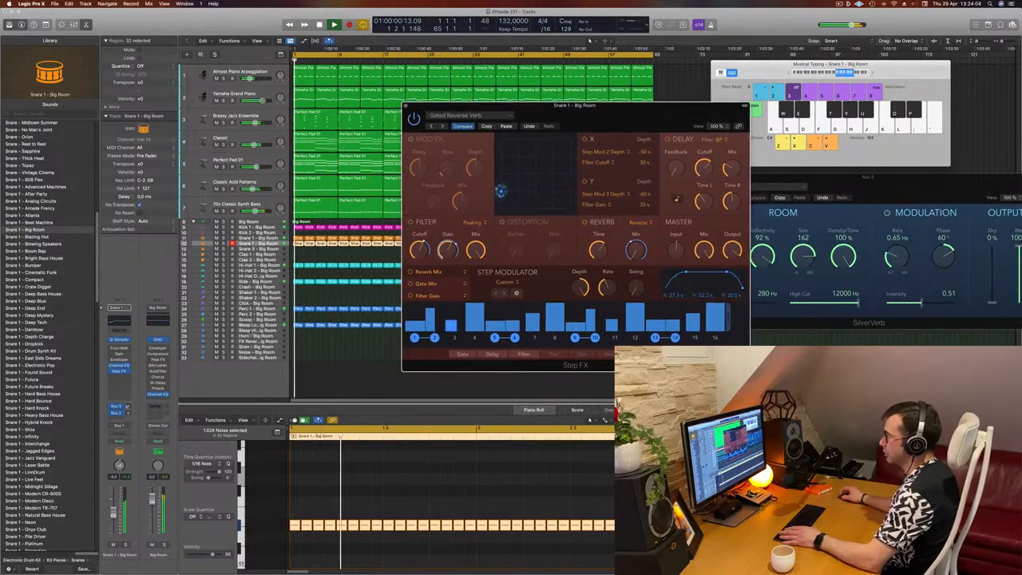
pyautogui.click(125, 544)
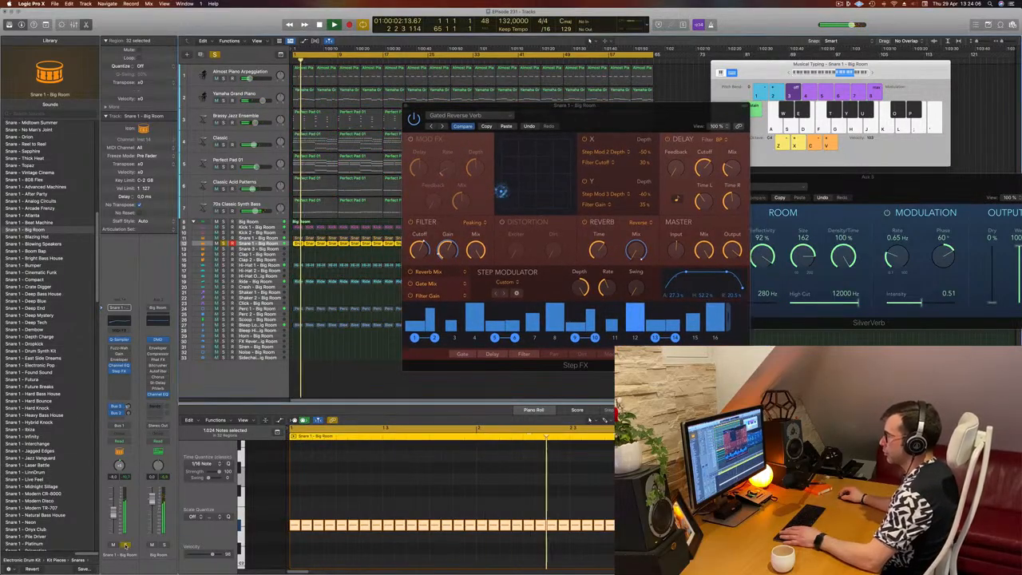
pyautogui.click(125, 544)
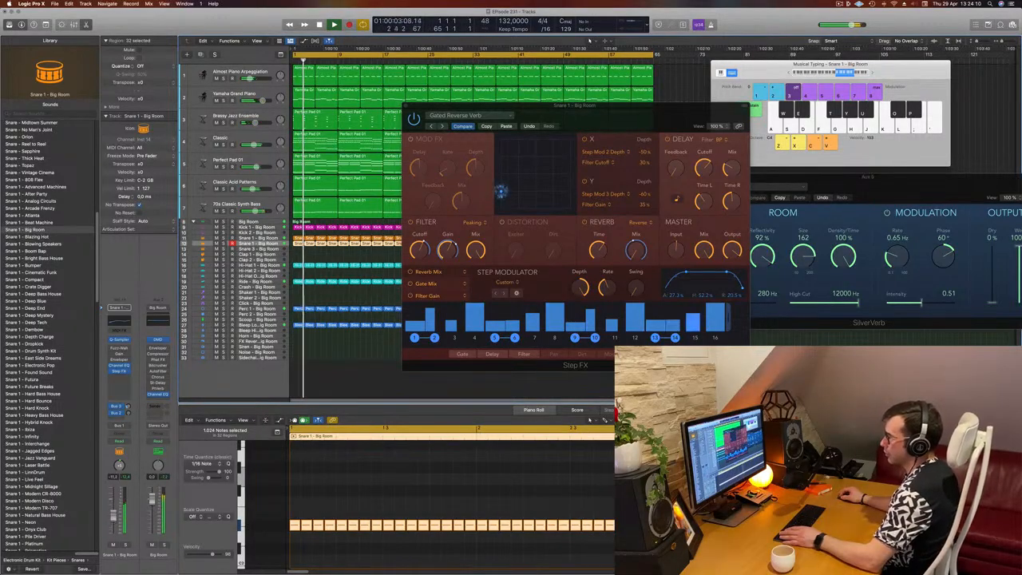
pyautogui.press('space')
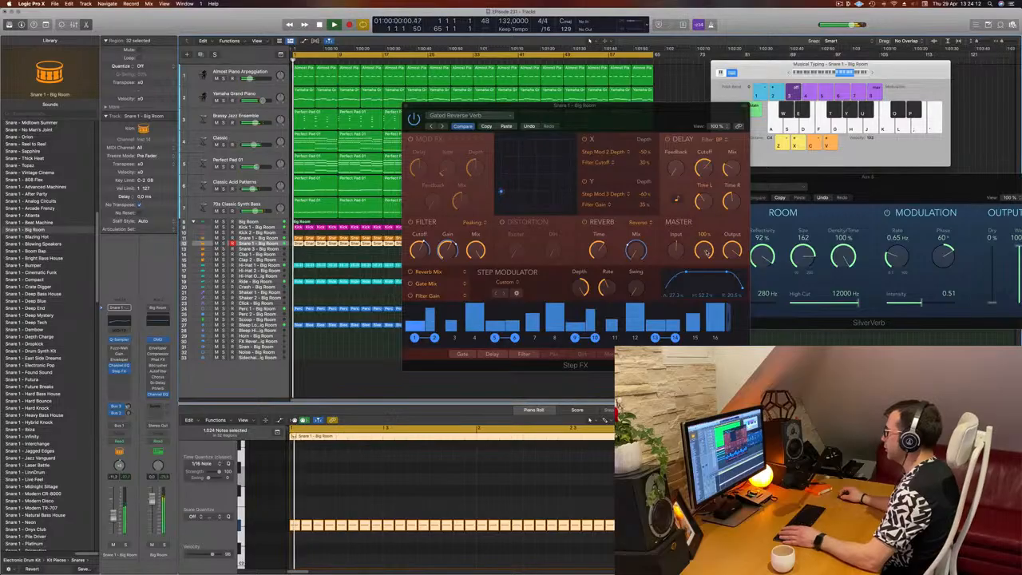
# Step: Turn down the Step FX master Mix, close the Step FX window and move the SilverVerb window aside
pyautogui.moveTo(705, 251); pyautogui.dragTo(707, 270)
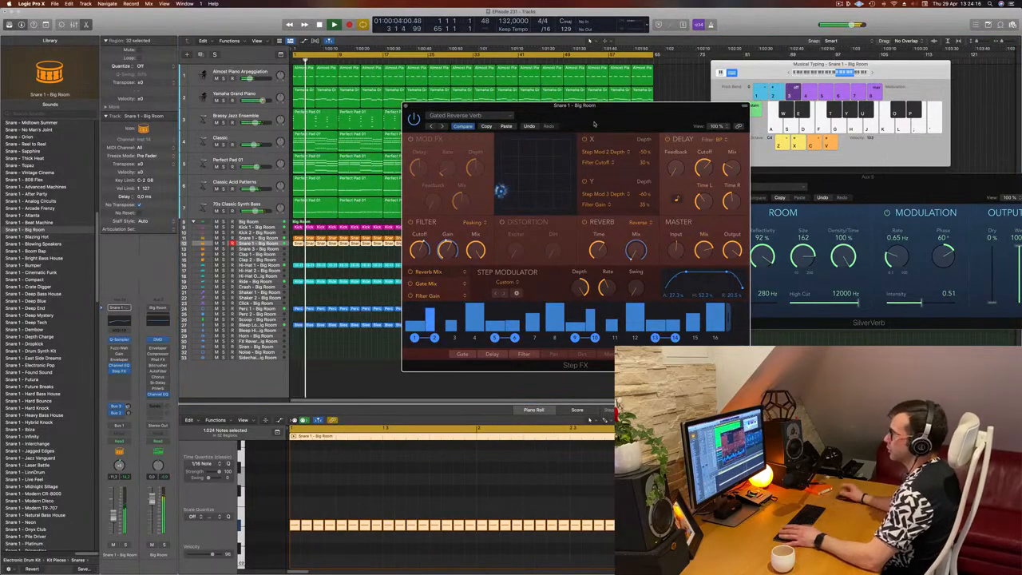
pyautogui.moveTo(594, 124); pyautogui.dragTo(565, 131)
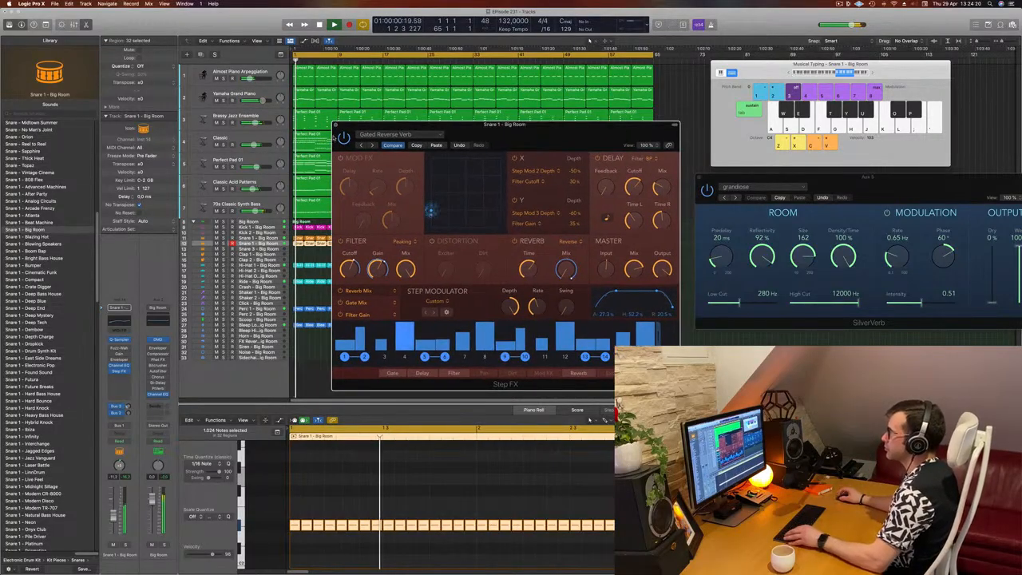
pyautogui.click(336, 126)
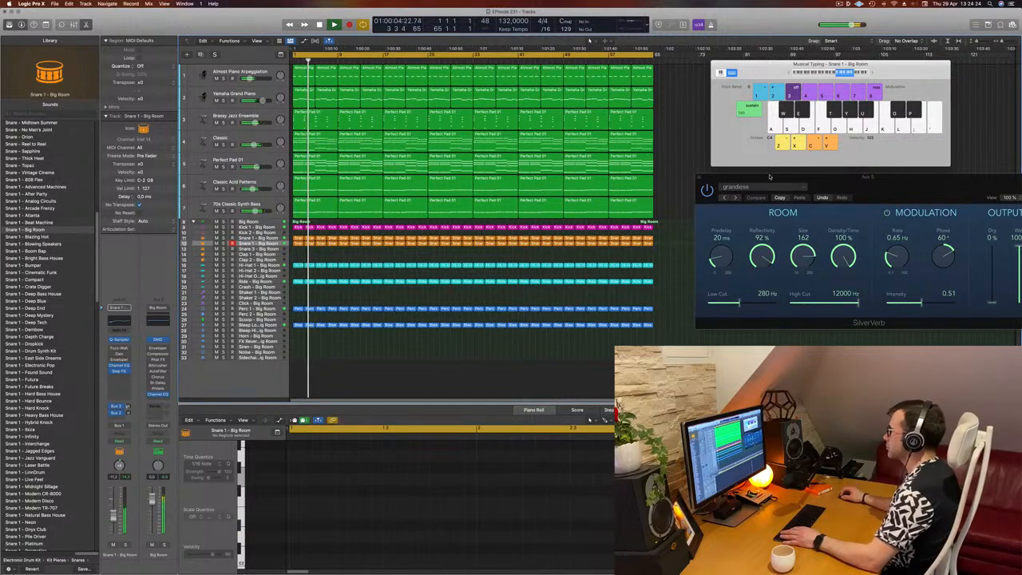
pyautogui.moveTo(758, 177); pyautogui.dragTo(808, 180)
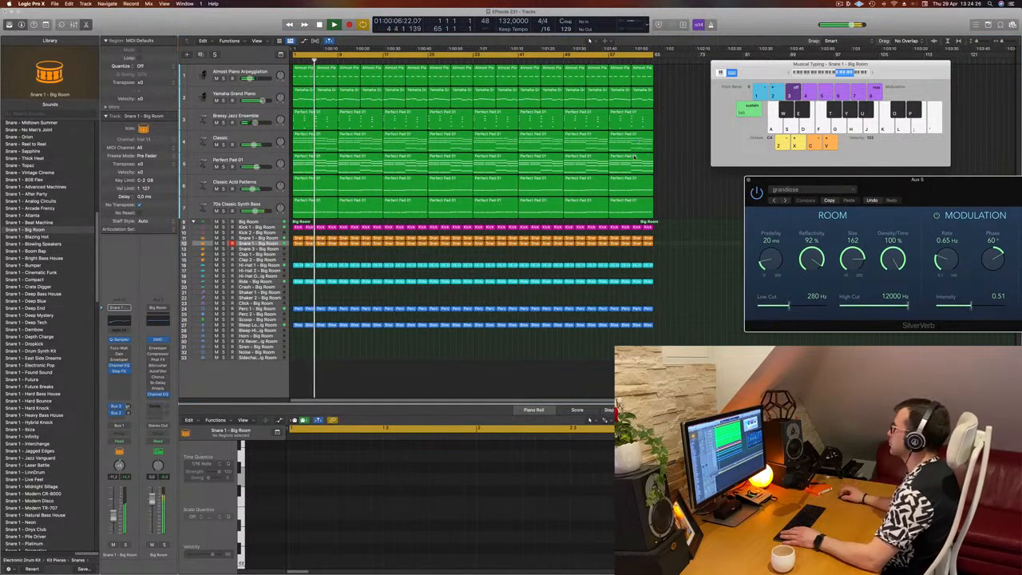
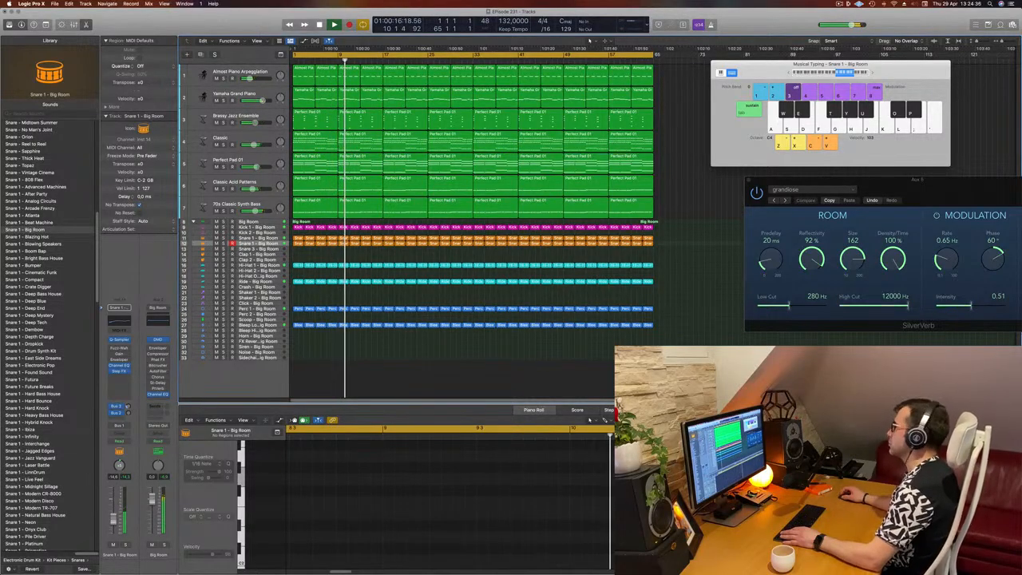
# Step: Set a cycle range from bar 33 to the end, delete the Big Room drum regions (except the kick) in it, and play it back
pyautogui.moveTo(479, 56); pyautogui.dragTo(652, 67)
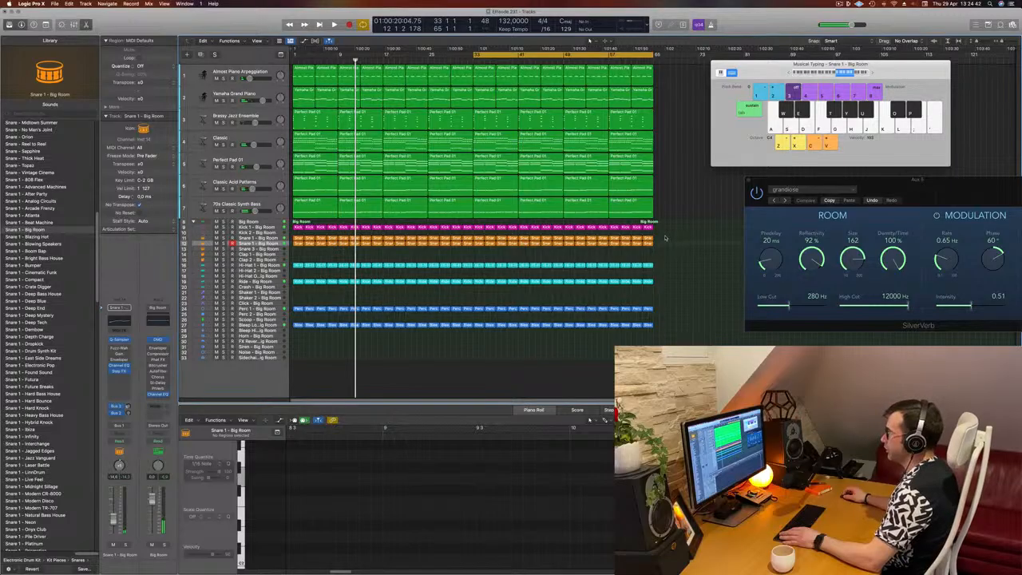
pyautogui.moveTo(665, 237); pyautogui.dragTo(477, 342)
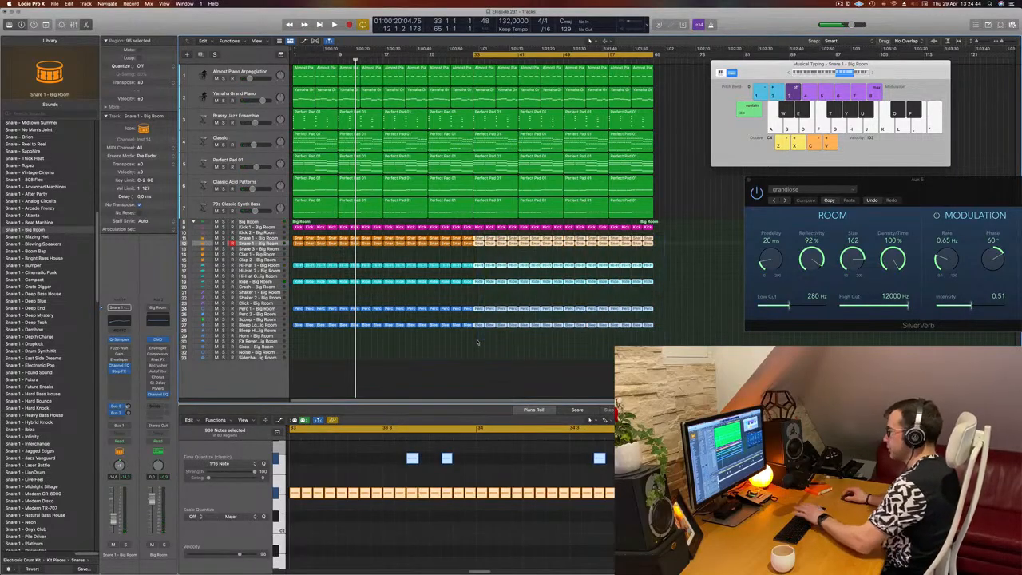
pyautogui.press('Delete')
pyautogui.press('space')
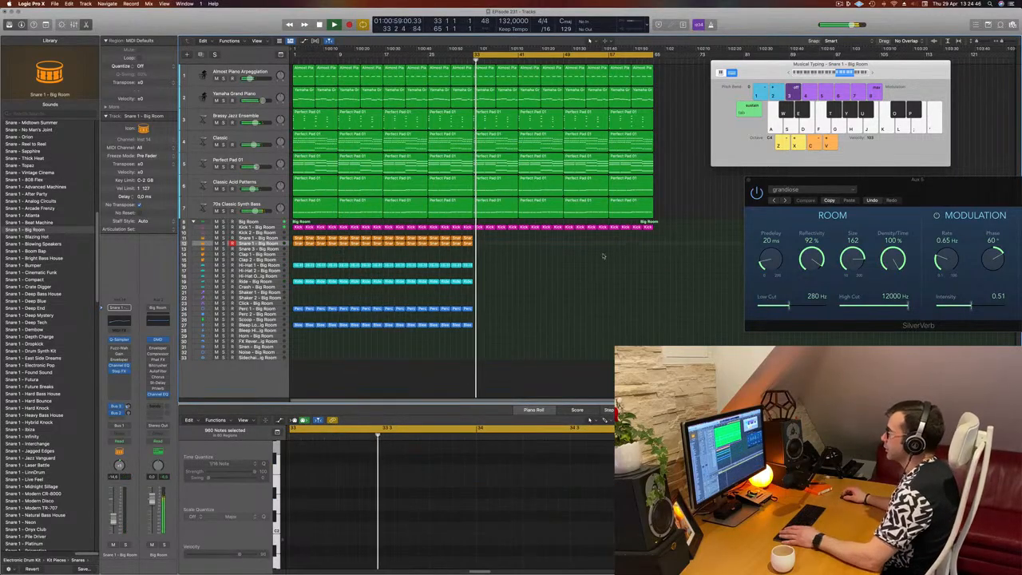
pyautogui.press('space')
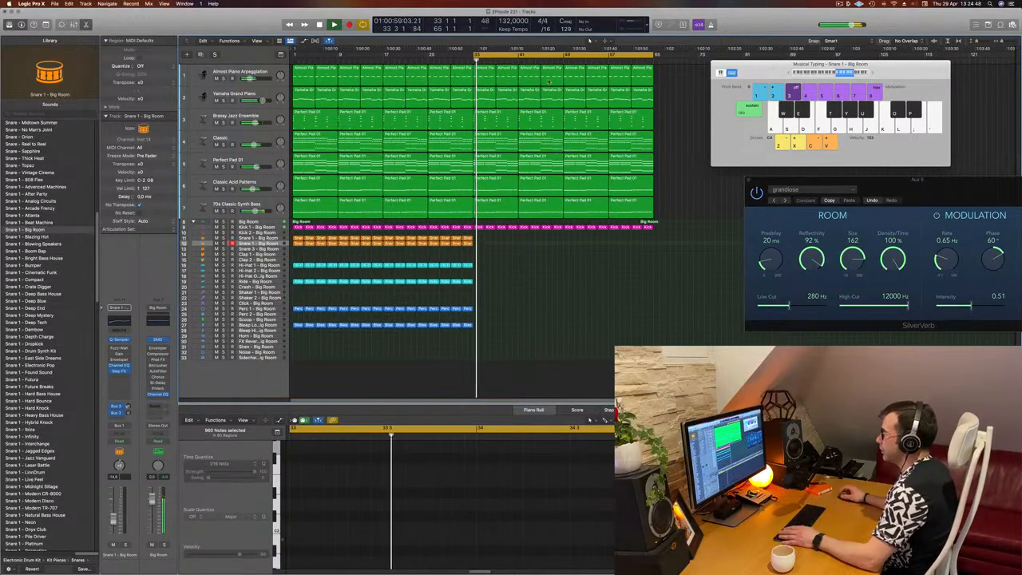
pyautogui.press('space')
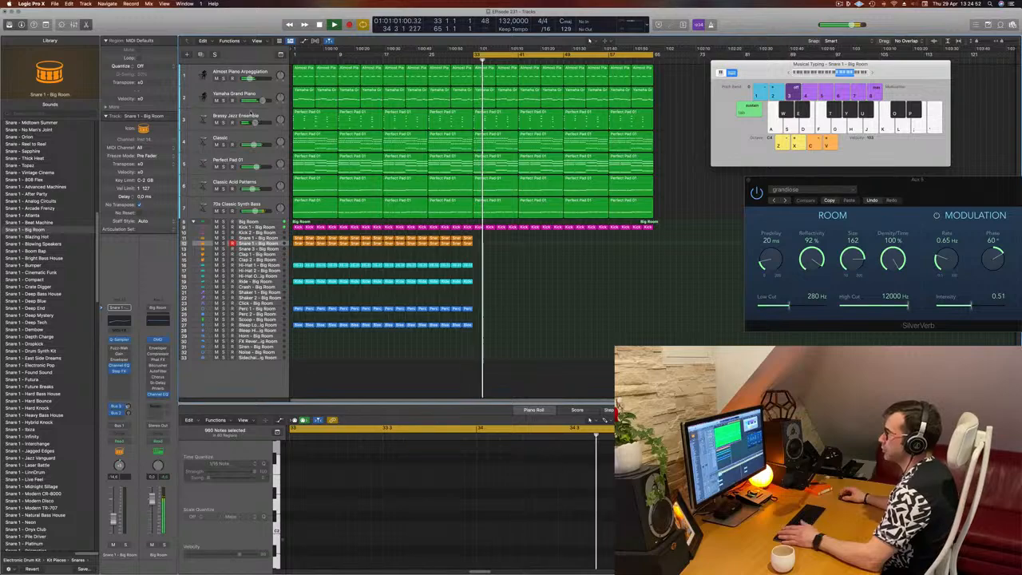
# Step: Audition the Brassy Jazz Ensemble and Classic tracks during playback of the section
pyautogui.click(254, 118)
pyautogui.press('space')
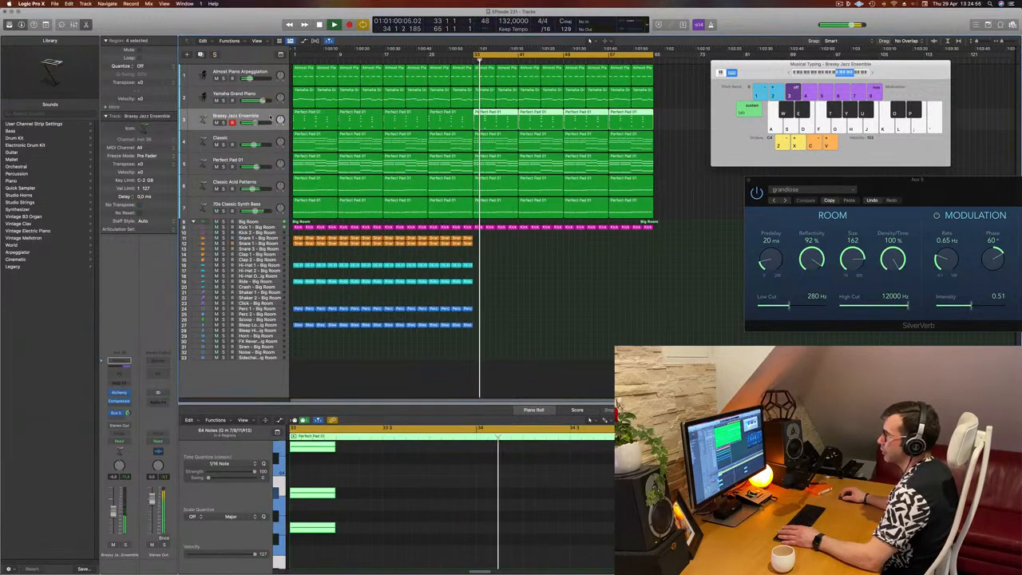
pyautogui.click(258, 138)
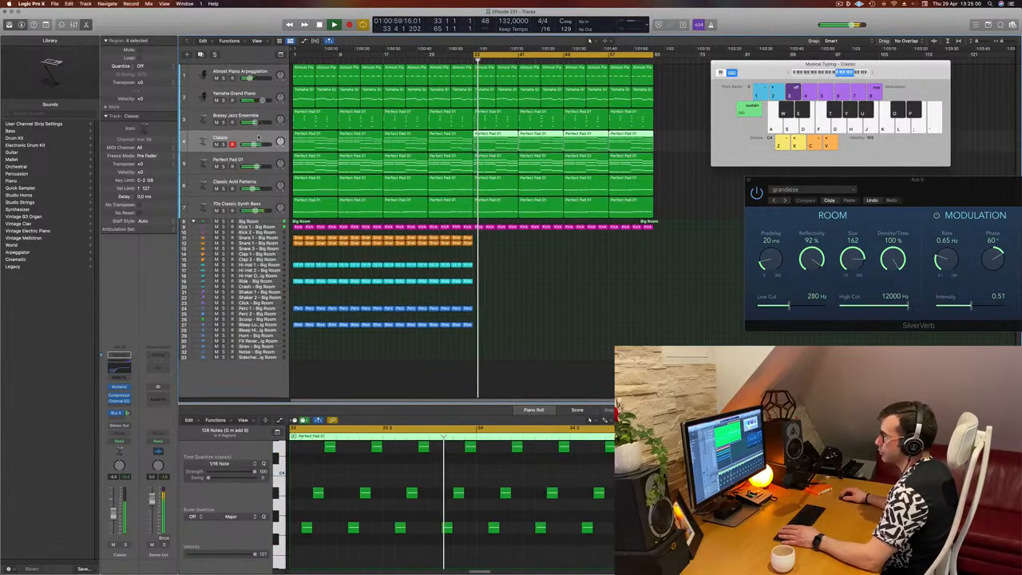
pyautogui.press('space')
pyautogui.press('space')
pyautogui.press('space')
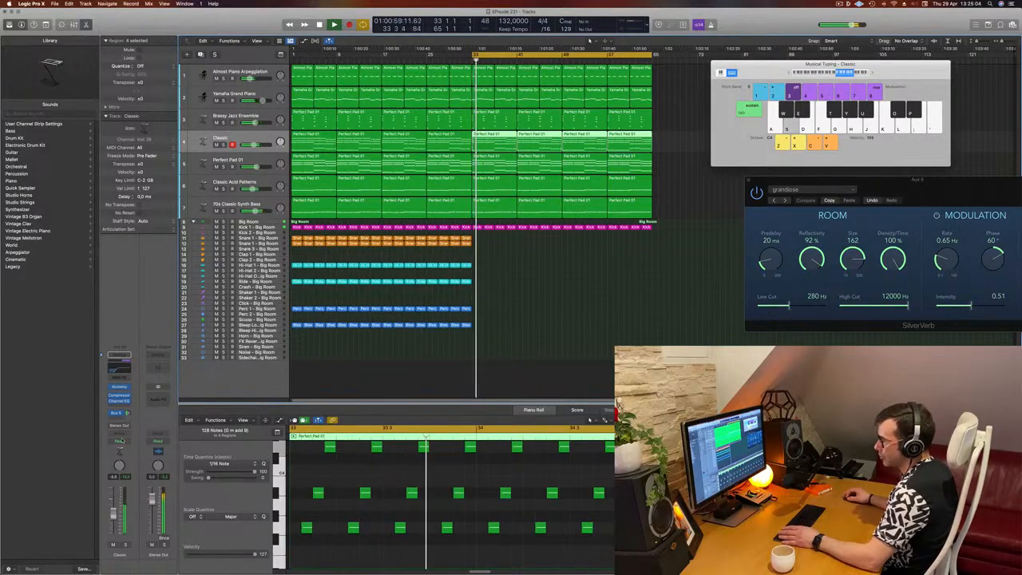
# Step: Switch the Classic track to Touch automation and ride Alchemy's Cutoff knob during playback, then close the plugin window
pyautogui.click(118, 441)
pyautogui.click(118, 448)
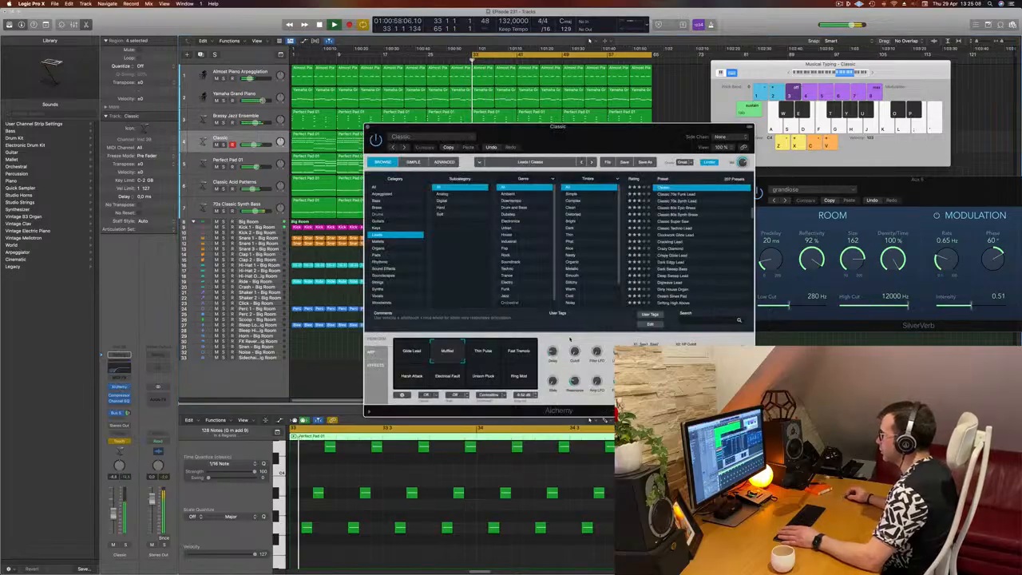
pyautogui.moveTo(573, 352); pyautogui.dragTo(573, 345)
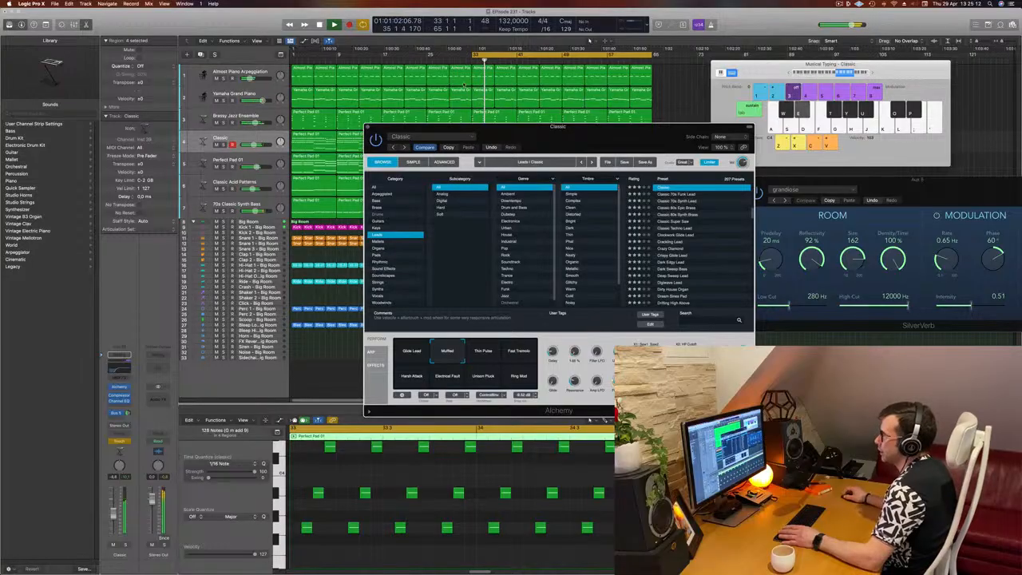
pyautogui.moveTo(367, 126); pyautogui.dragTo(367, 127)
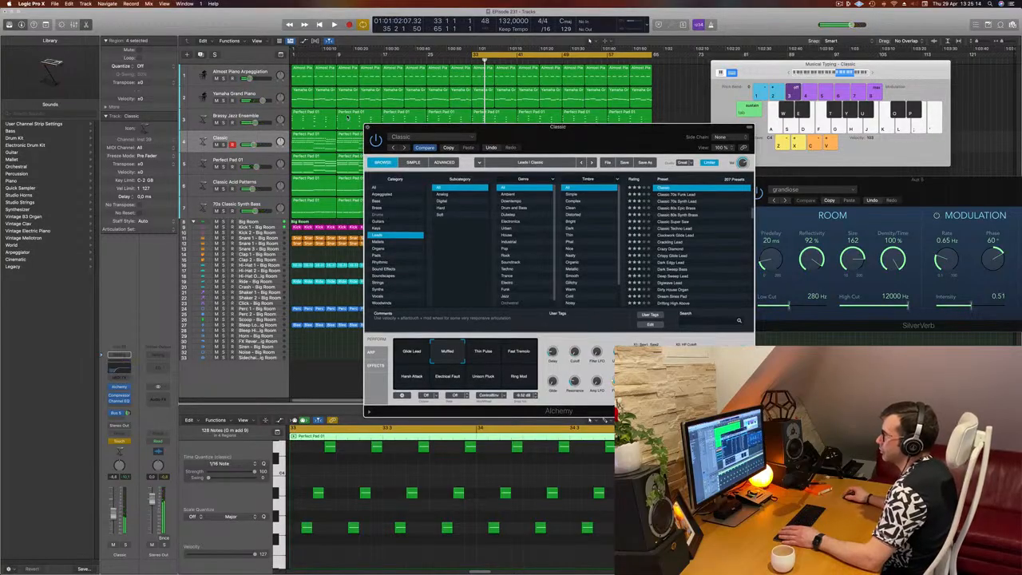
pyautogui.click(368, 127)
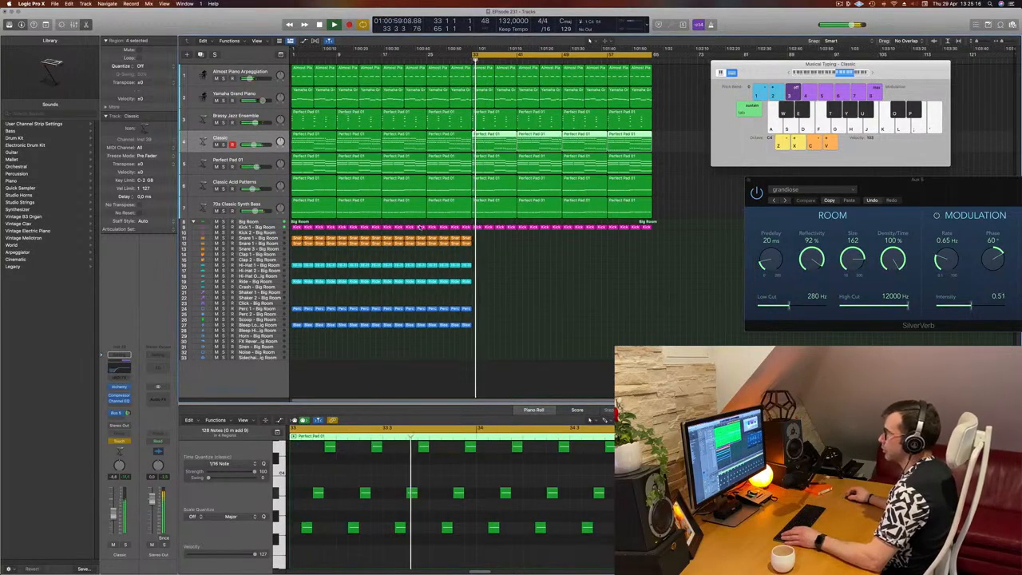
pyautogui.click(527, 271)
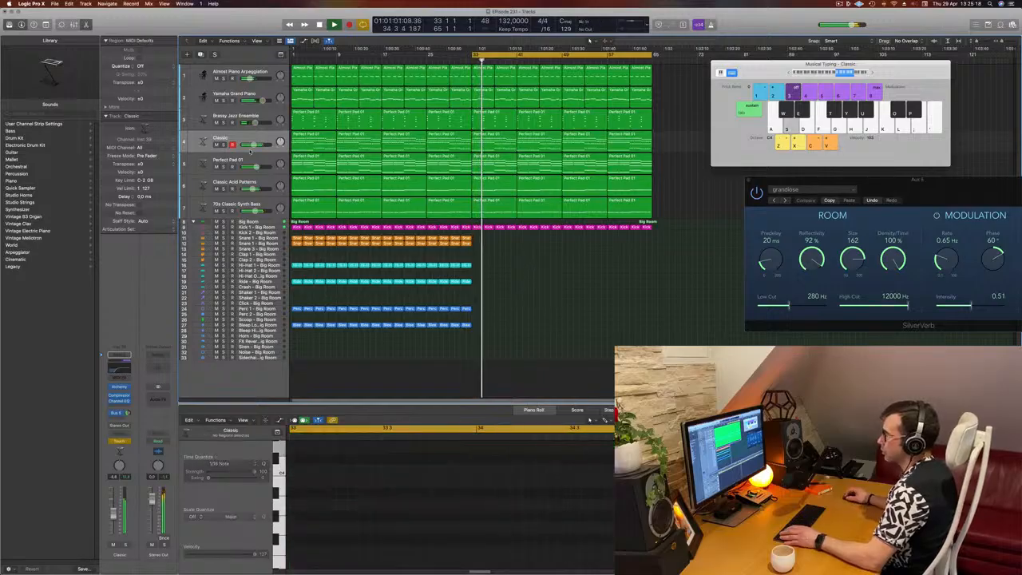
# Step: Enlarge the Classic track, hide the Musical Typing window and show the automation lanes zoomed to fit
pyautogui.moveTo(251, 149); pyautogui.dragTo(252, 184)
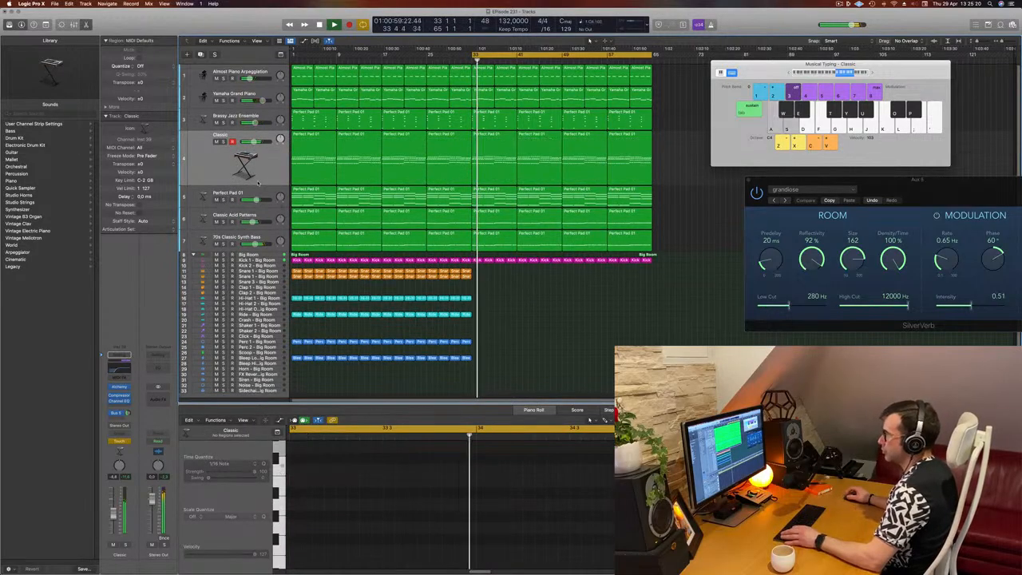
pyautogui.press('super+k')
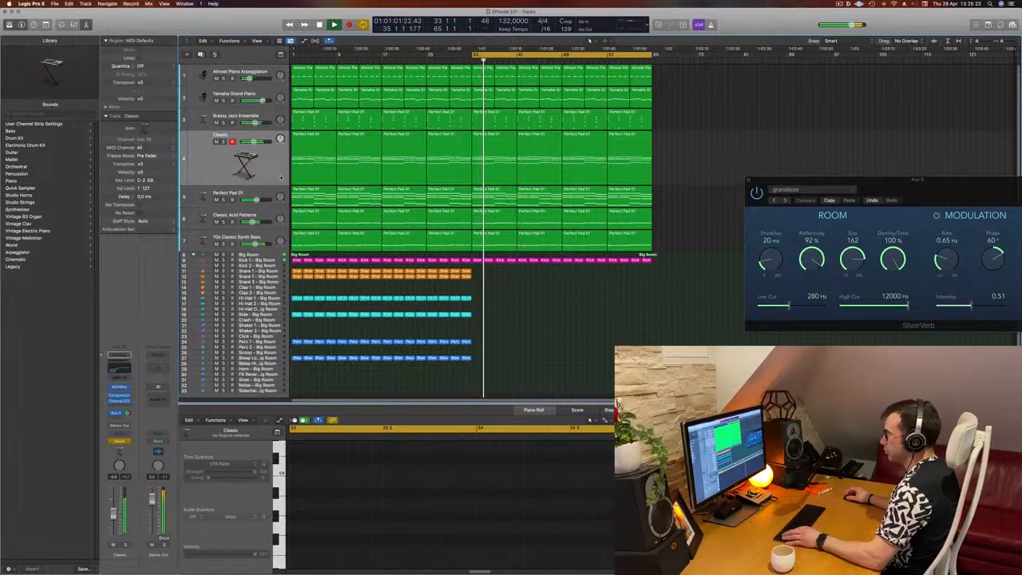
pyautogui.press('a')
pyautogui.press('z')
pyautogui.press('Return')
pyautogui.press('z')
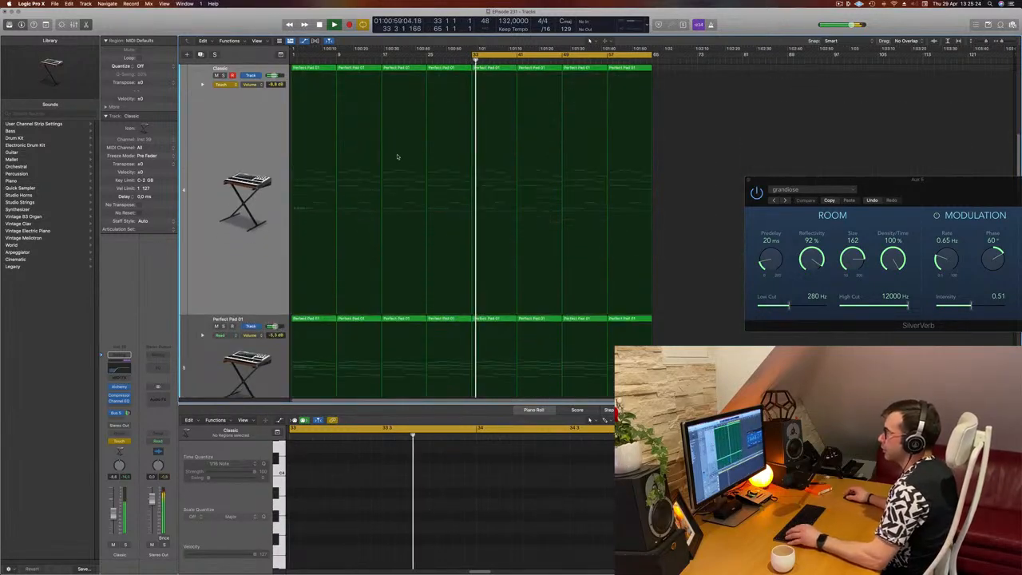
# Step: Display the Classic track's Cutoff automation and shape it into a ramp rising from bar 33 to about bar 41
pyautogui.click(253, 85)
pyautogui.click(279, 166)
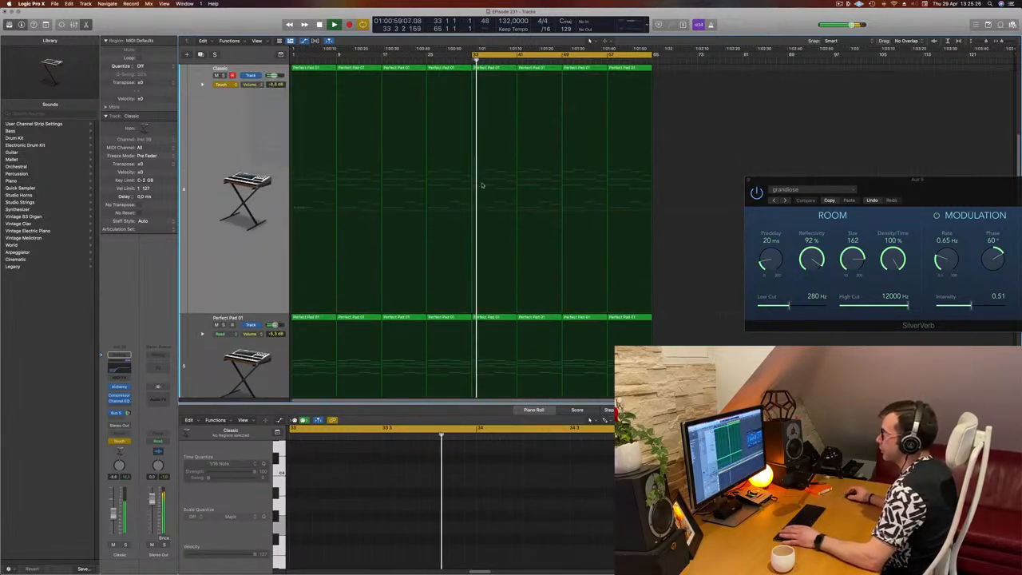
pyautogui.moveTo(485, 313); pyautogui.dragTo(469, 314)
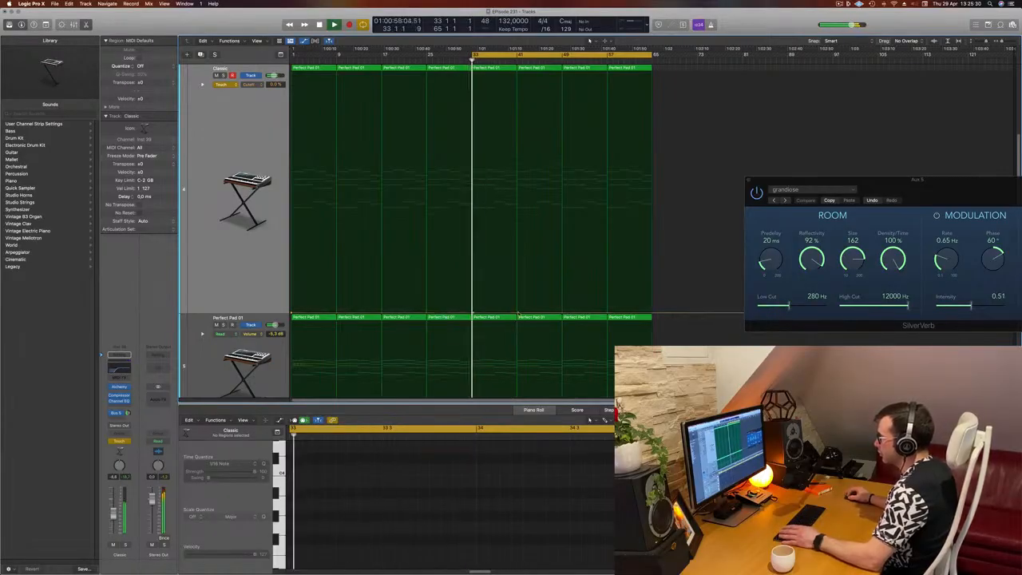
pyautogui.moveTo(518, 315); pyautogui.dragTo(518, 289)
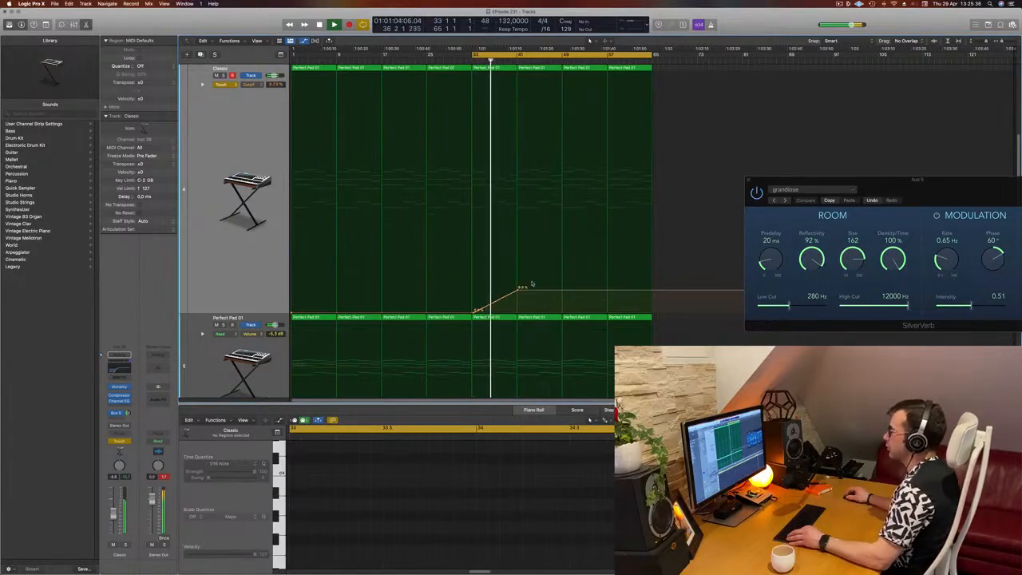
# Step: Delete the Almost Piano Arpeggiation regions after bar 41
pyautogui.scroll(-5, 536, 256)
pyautogui.scroll(3, 554, 218)
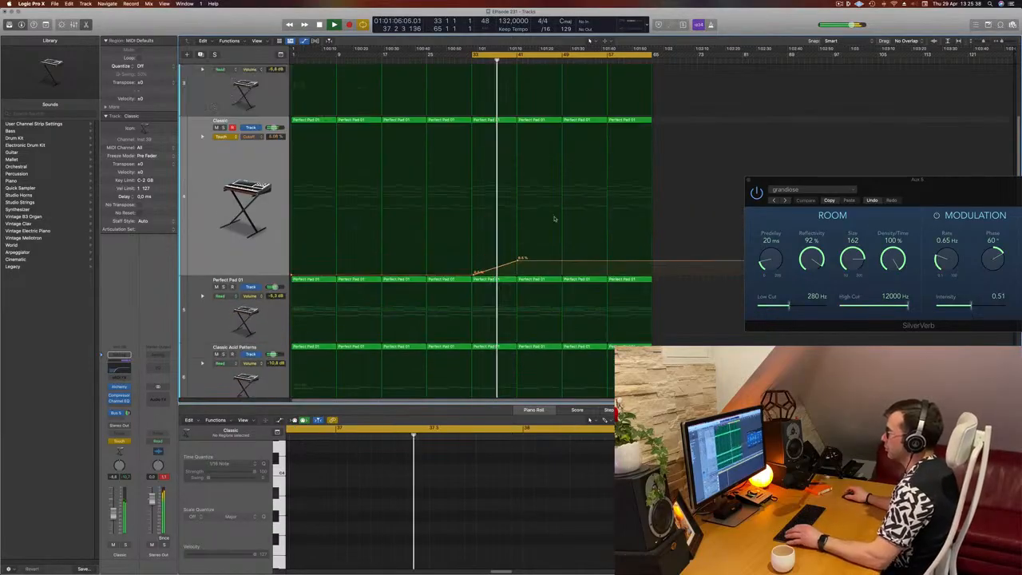
pyautogui.scroll(2, 554, 219)
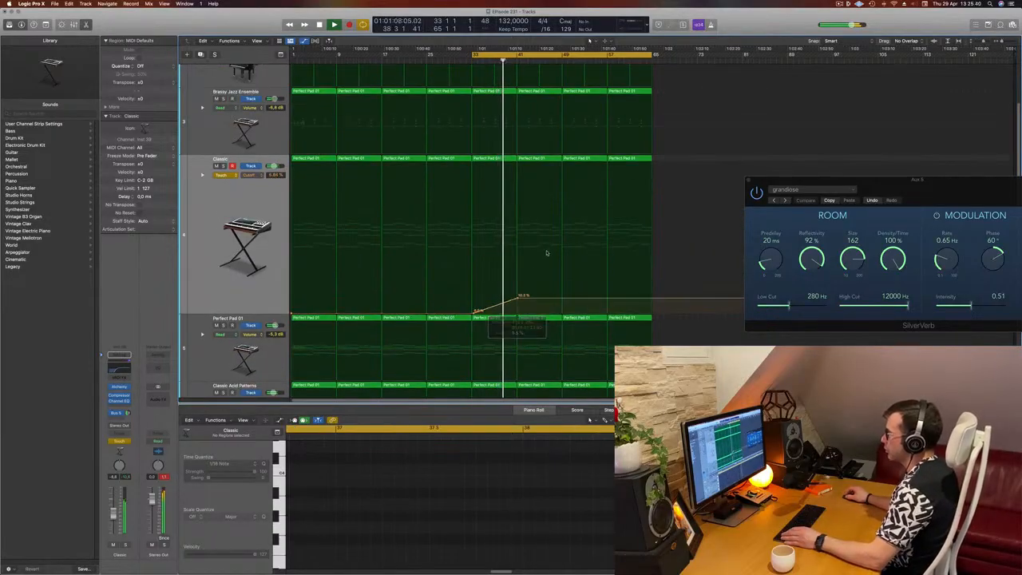
pyautogui.scroll(5, 545, 253)
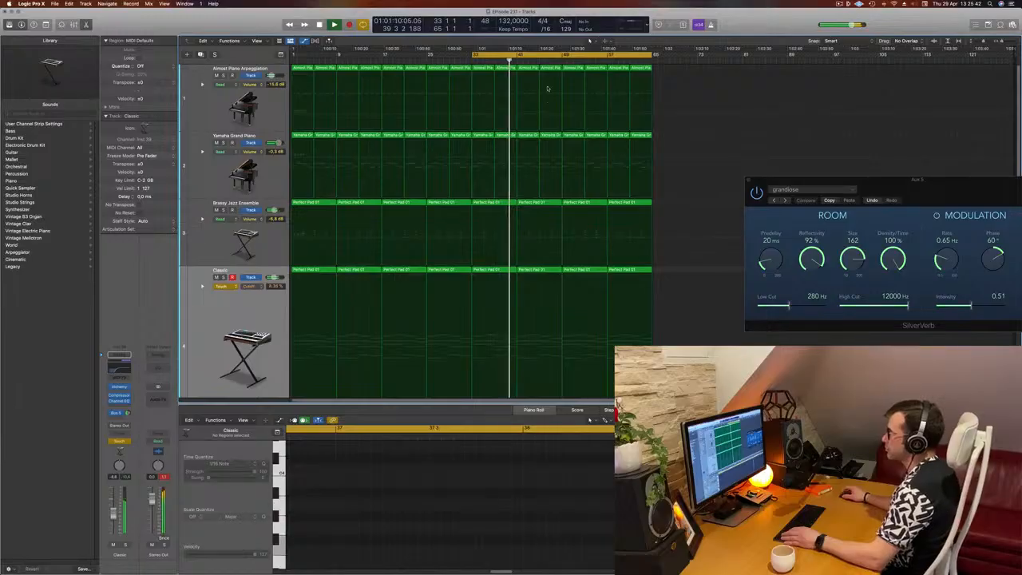
pyautogui.click(528, 98)
pyautogui.press('Delete')
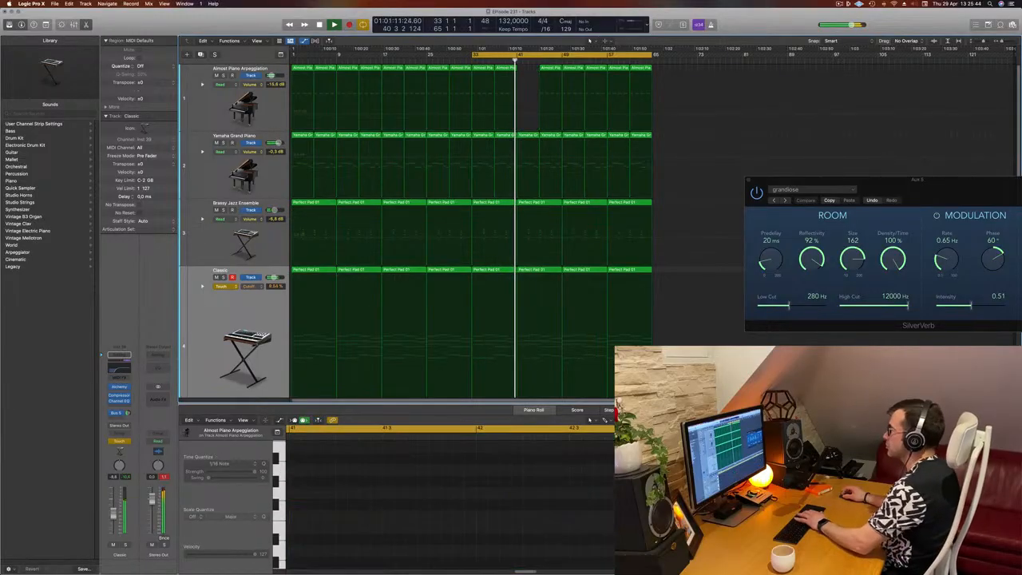
pyautogui.click(551, 97)
pyautogui.press('Delete')
pyautogui.click(571, 69)
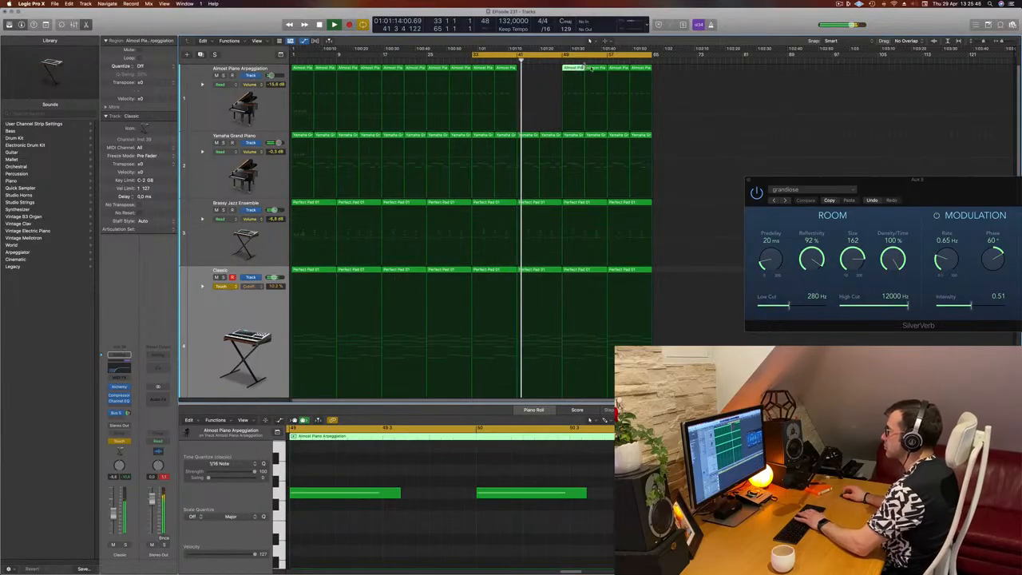
pyautogui.press('Delete')
pyautogui.click(588, 68)
pyautogui.press('Delete')
pyautogui.moveTo(693, 72); pyautogui.dragTo(623, 98)
pyautogui.press('Delete')
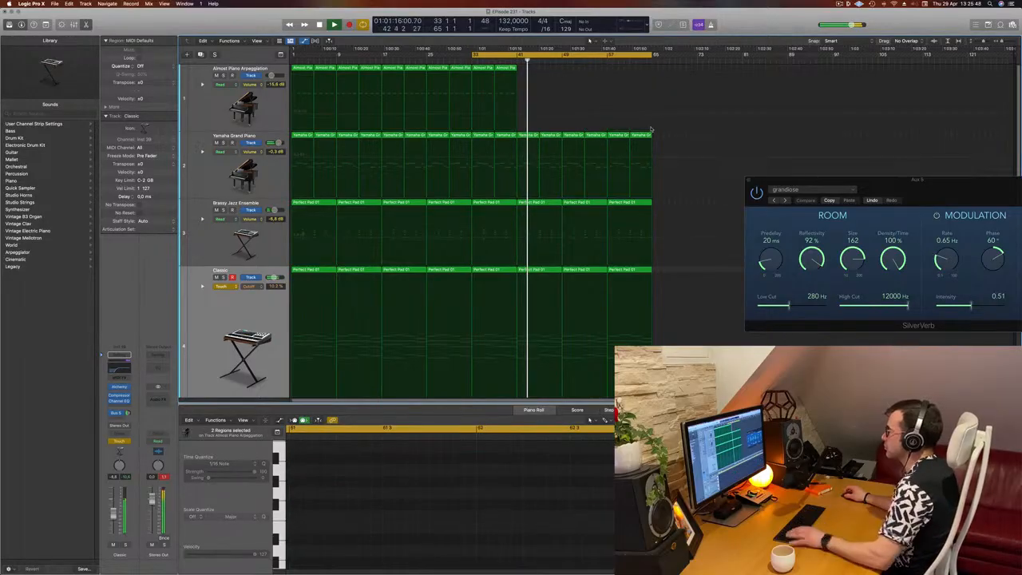
# Step: Set the Classic Acid Patterns track to Touch automation, record Alchemy Cutoff moves, close the plugin and adjust the recorded points
pyautogui.scroll(-3, 597, 135)
pyautogui.press('super+Up')
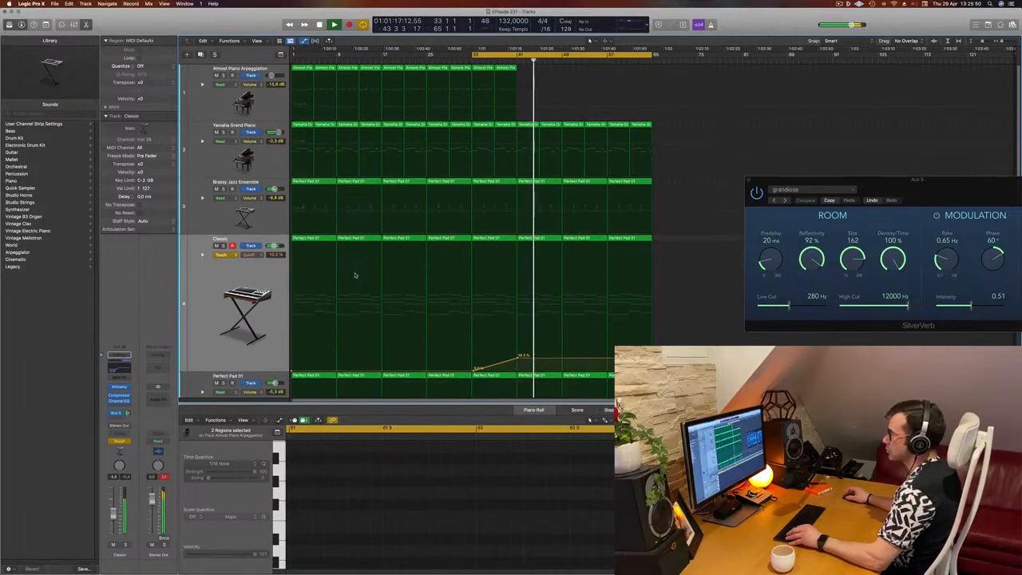
pyautogui.press('super+Up')
pyautogui.scroll(-2, 319, 292)
pyautogui.scroll(-1, 287, 303)
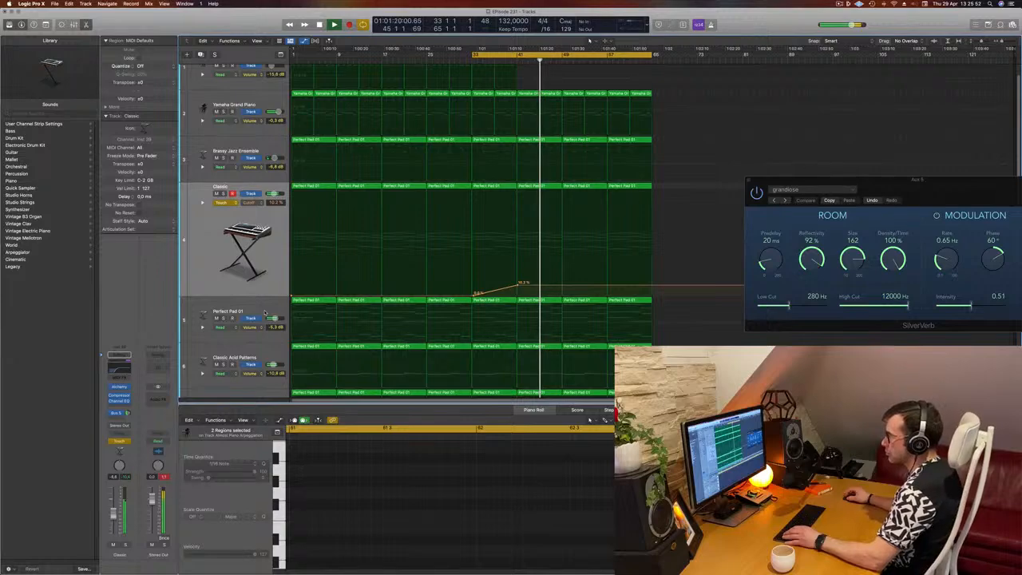
pyautogui.scroll(-4, 265, 312)
pyautogui.click(267, 328)
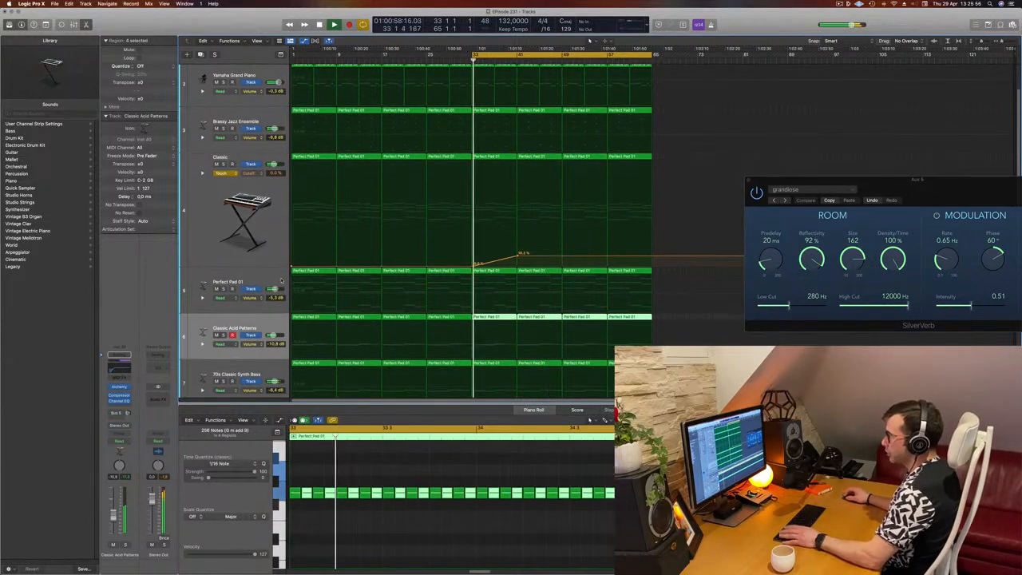
pyautogui.click(120, 441)
pyautogui.click(121, 450)
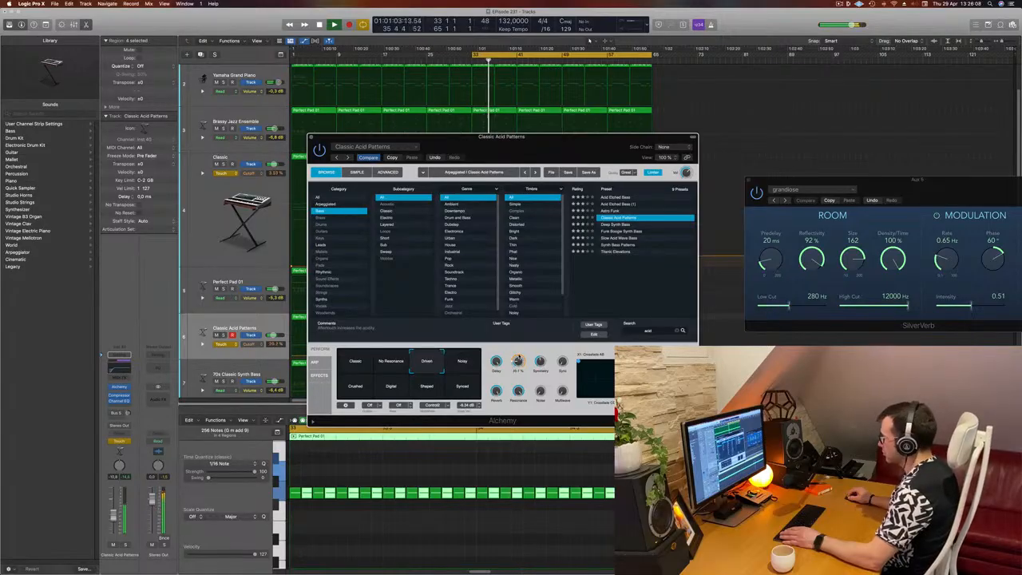
pyautogui.click(312, 137)
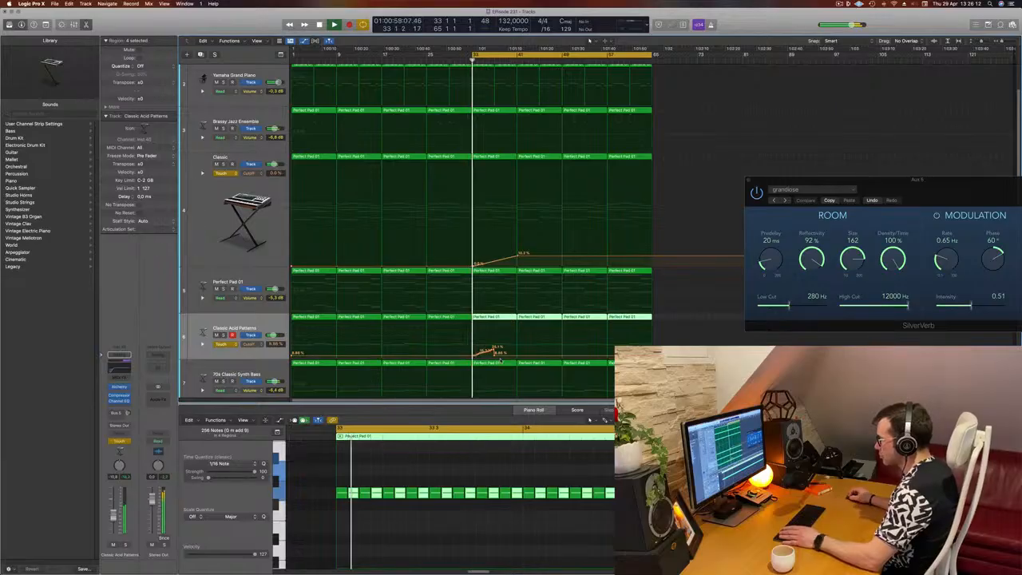
pyautogui.click(482, 355)
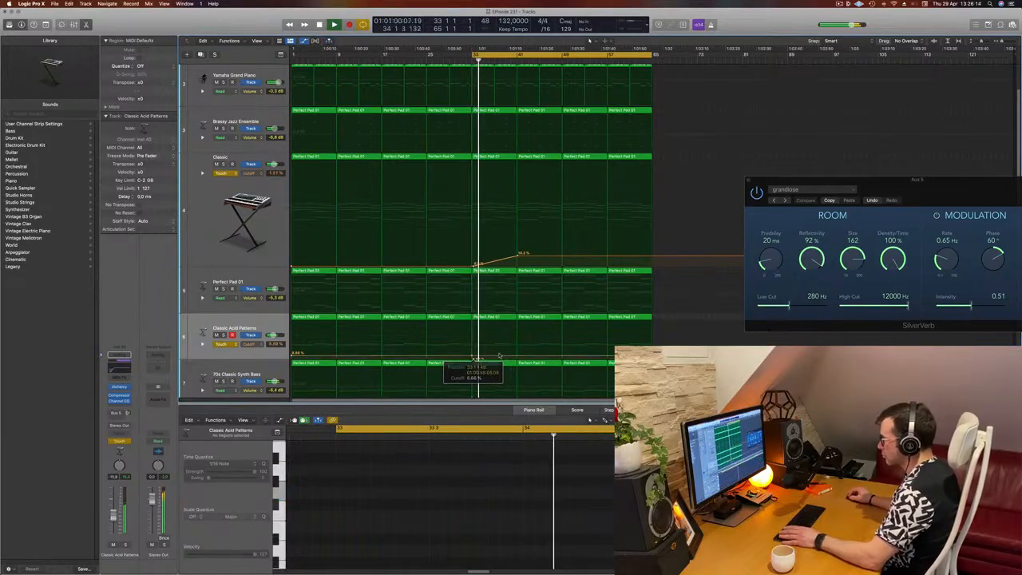
pyautogui.moveTo(518, 356)
pyautogui.mouseDown()
pyautogui.moveTo(495, 343)
pyautogui.moveTo(519, 339)
pyautogui.moveTo(519, 354)
pyautogui.mouseUp()
# Step: Add Cutoff automation points around bar 45, lowering the Classic track and raising Classic Acid Patterns to about 49%
pyautogui.click(519, 256)
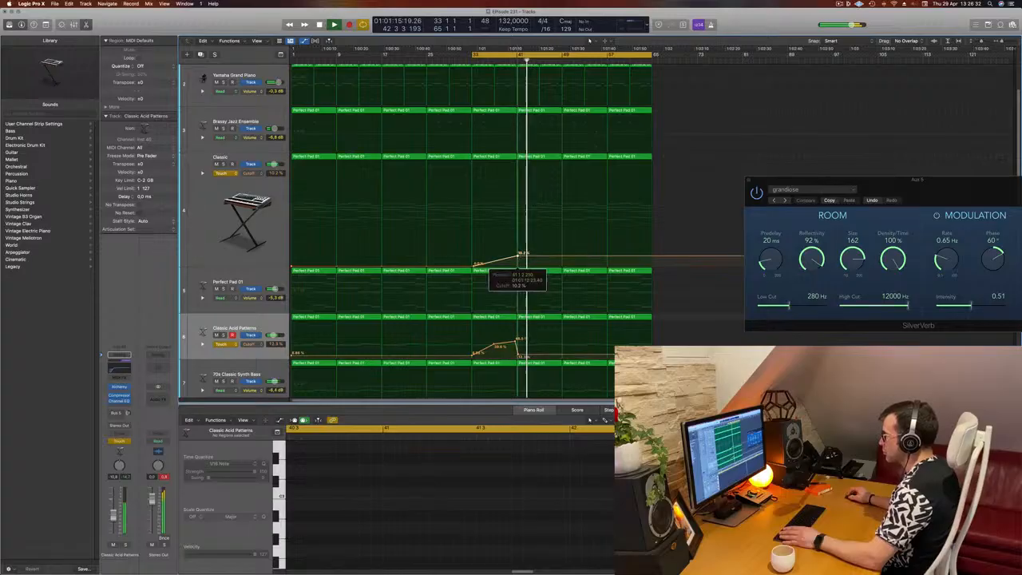
pyautogui.click(562, 257)
pyautogui.click(563, 258)
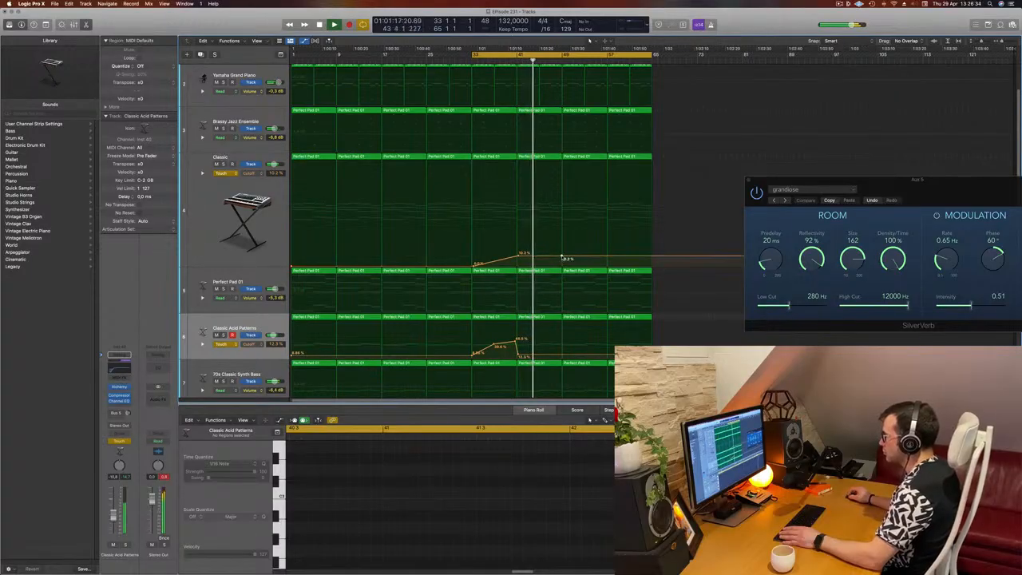
pyautogui.moveTo(563, 257); pyautogui.dragTo(564, 260)
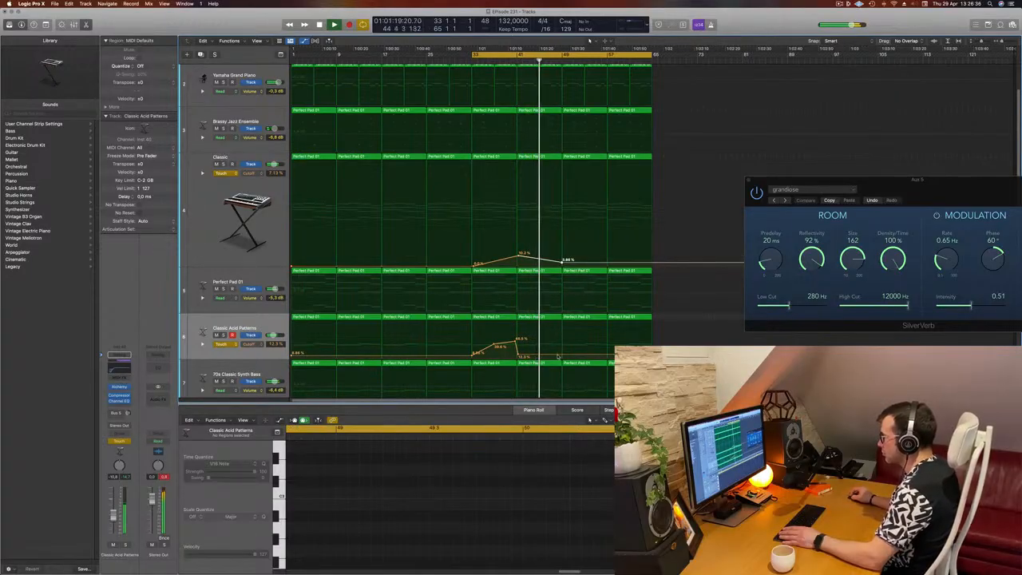
pyautogui.moveTo(560, 356); pyautogui.dragTo(562, 340)
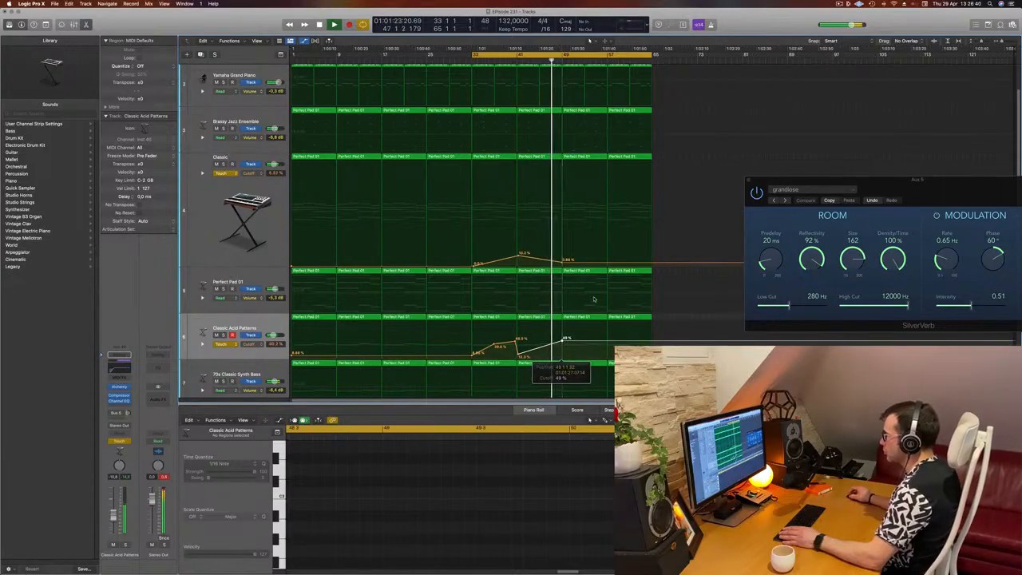
# Step: Delete the Big Room drum regions after bar 49
pyautogui.press('super+Up')
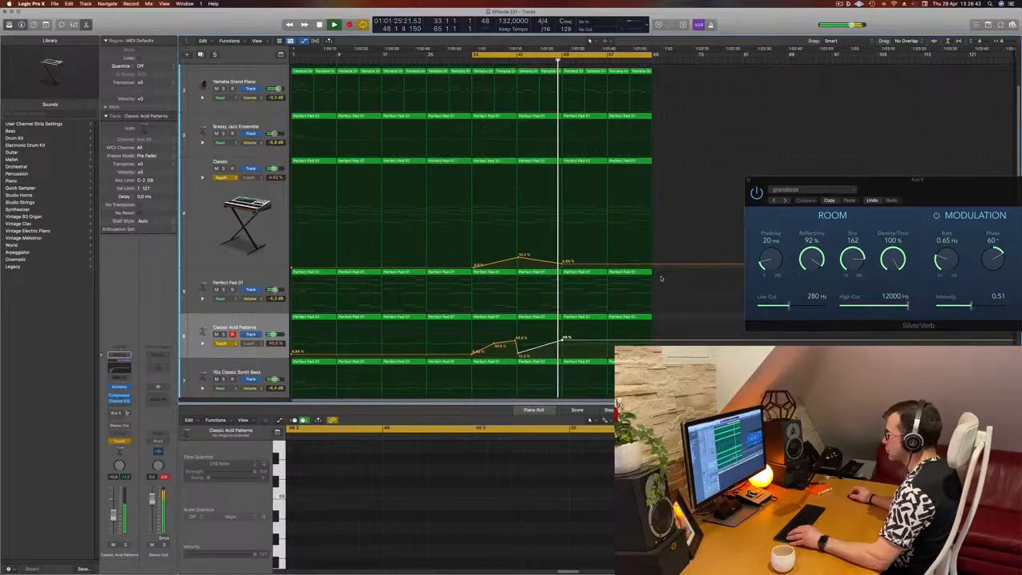
pyautogui.scroll(-2, 660, 277)
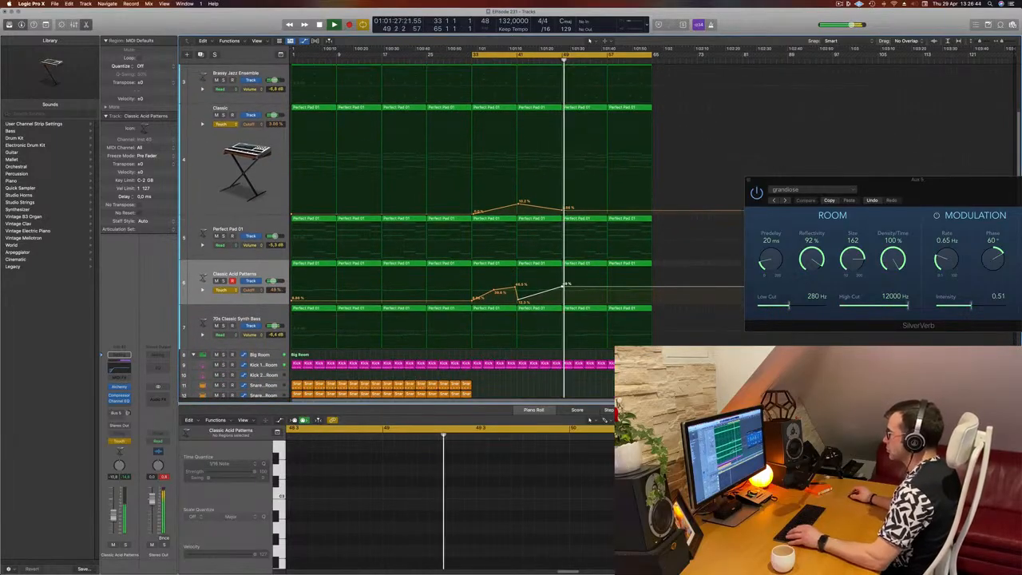
pyautogui.moveTo(661, 370); pyautogui.dragTo(569, 366)
pyautogui.press('BackSpace')
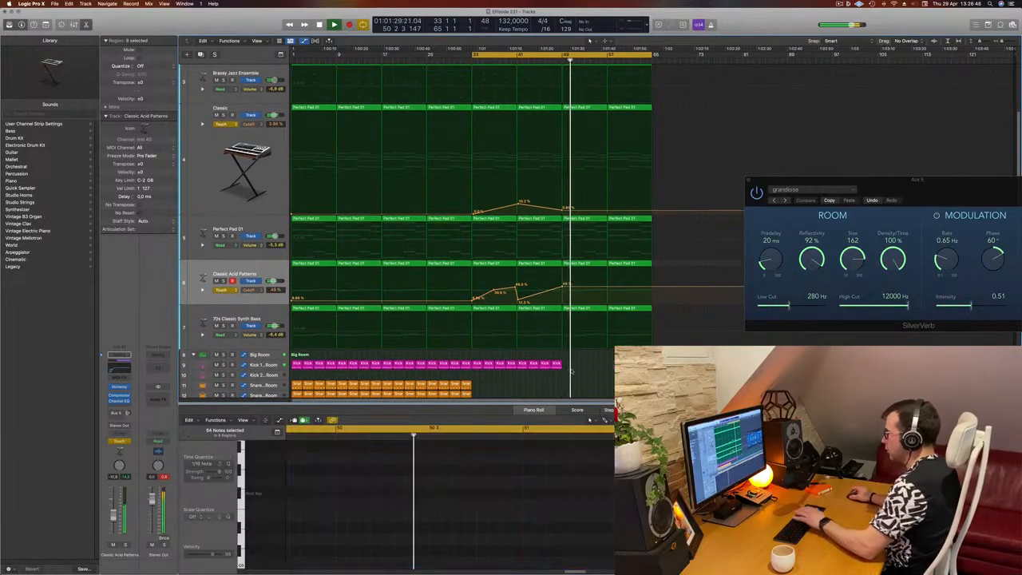
# Step: Delete the 70s Classic Synth Bass regions after bar 49
pyautogui.click(551, 60)
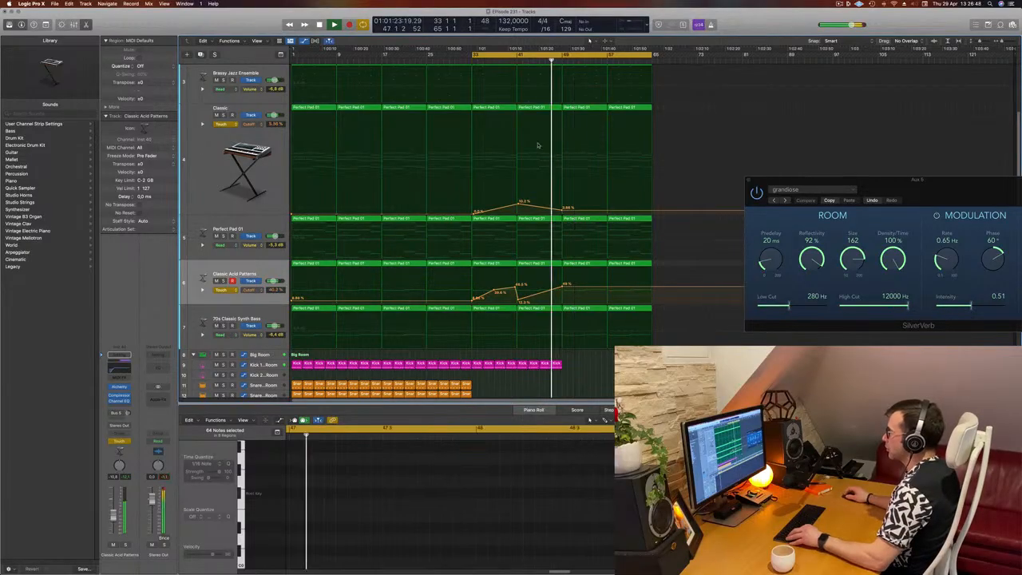
pyautogui.moveTo(662, 308); pyautogui.dragTo(593, 309)
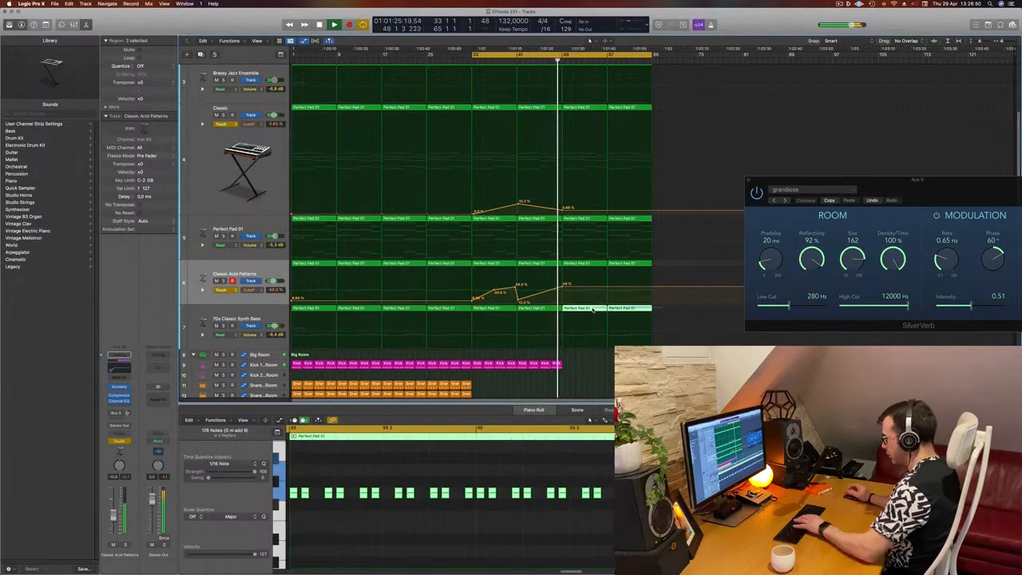
pyautogui.press('Delete')
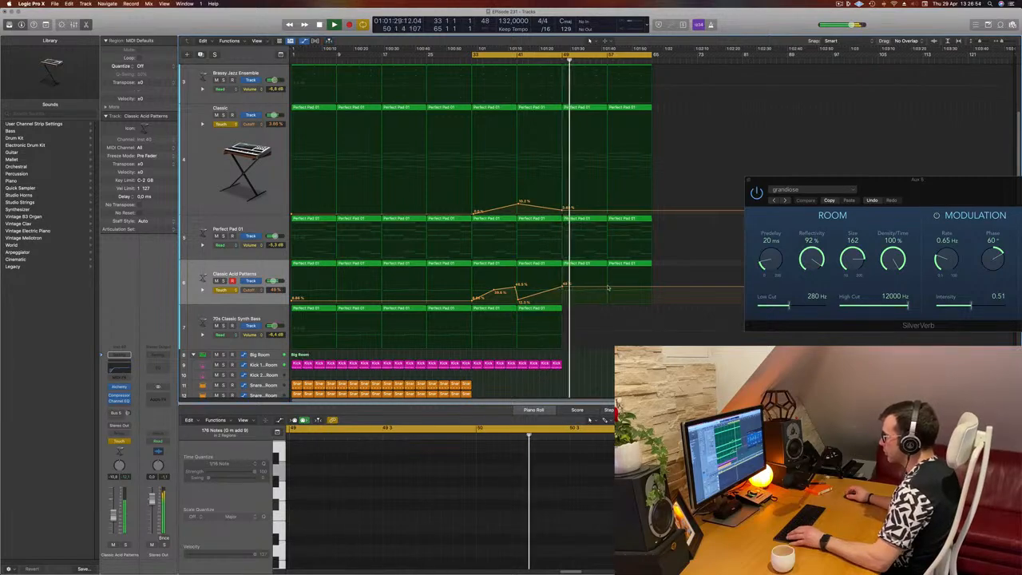
# Step: Lower the Cutoff automation at about bar 57 on the Classic Acid Patterns and Classic tracks
pyautogui.moveTo(608, 288); pyautogui.dragTo(609, 292)
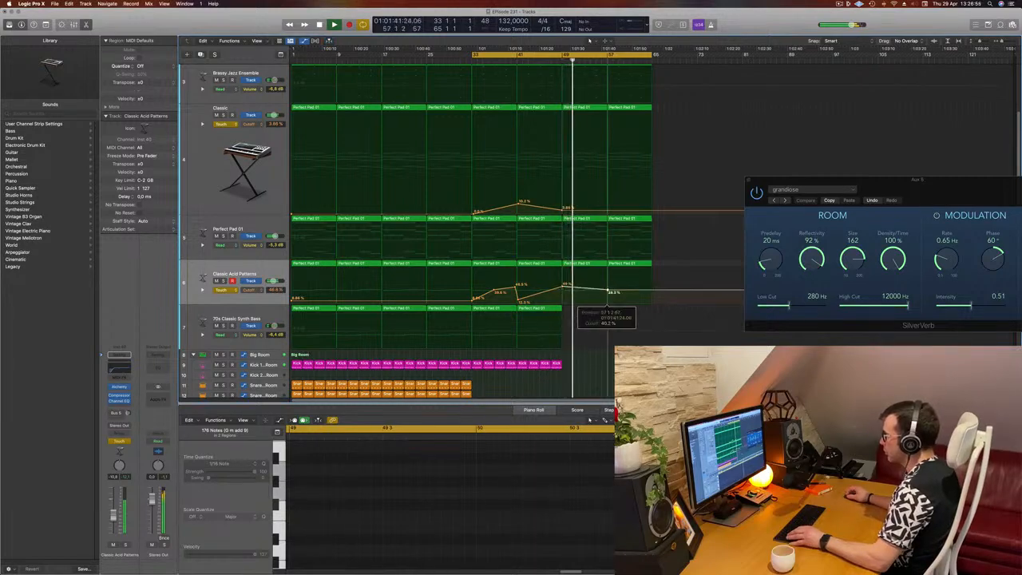
pyautogui.doubleClick(607, 218)
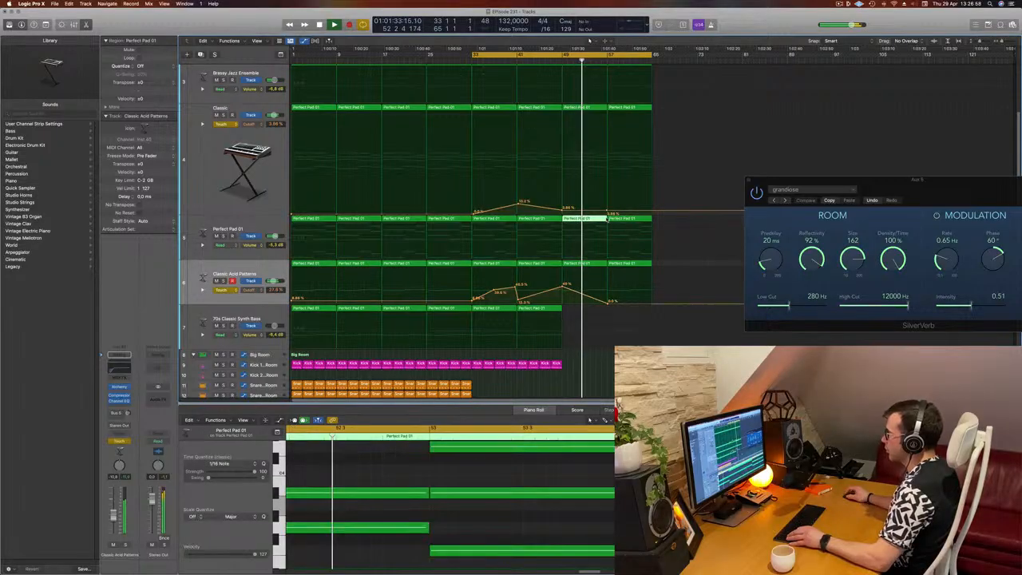
pyautogui.moveTo(607, 211); pyautogui.dragTo(607, 215)
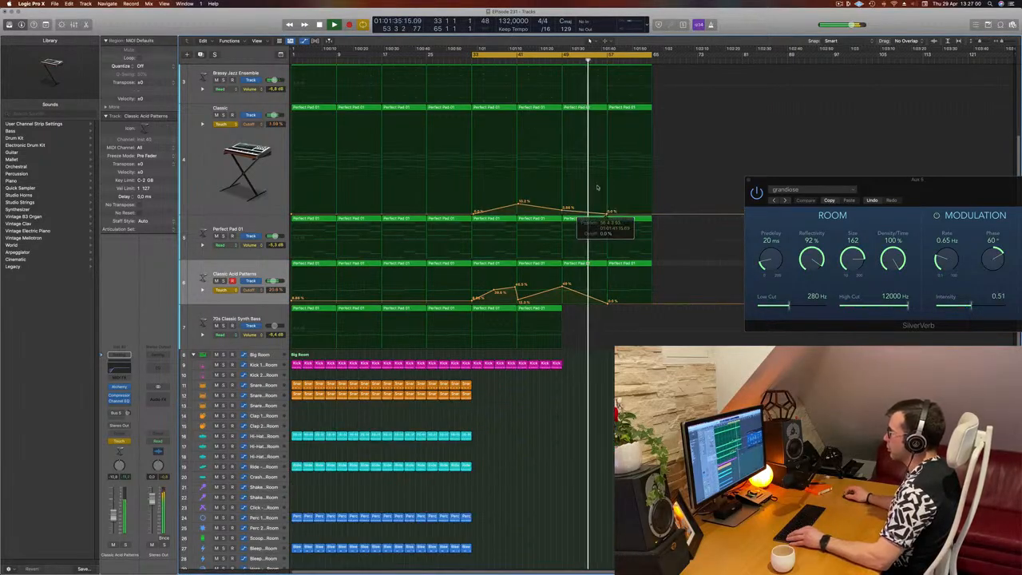
# Step: Delete the Brassy Jazz Ensemble regions after bar 49
pyautogui.scroll(3, 618, 167)
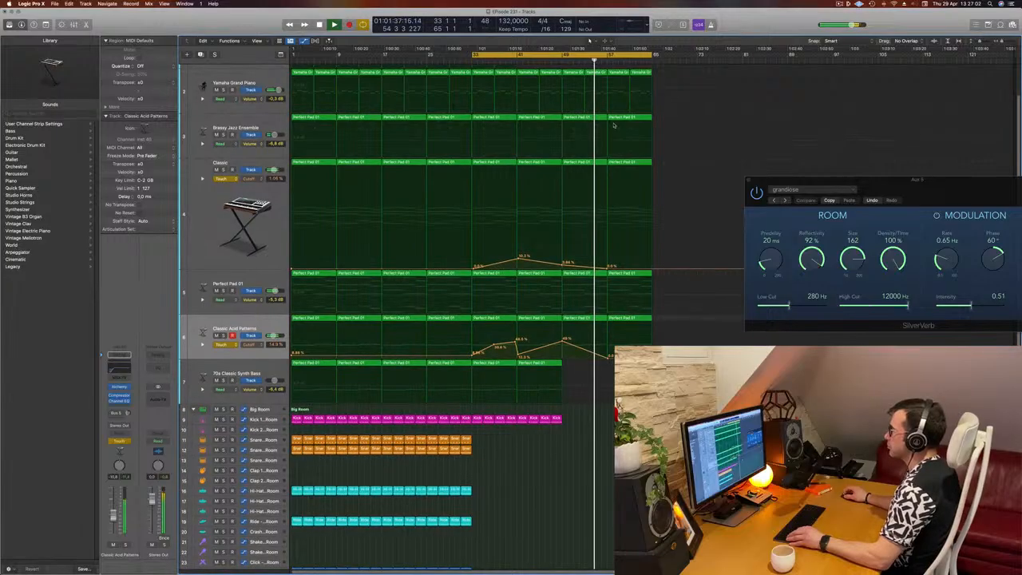
pyautogui.moveTo(662, 117); pyautogui.dragTo(562, 121)
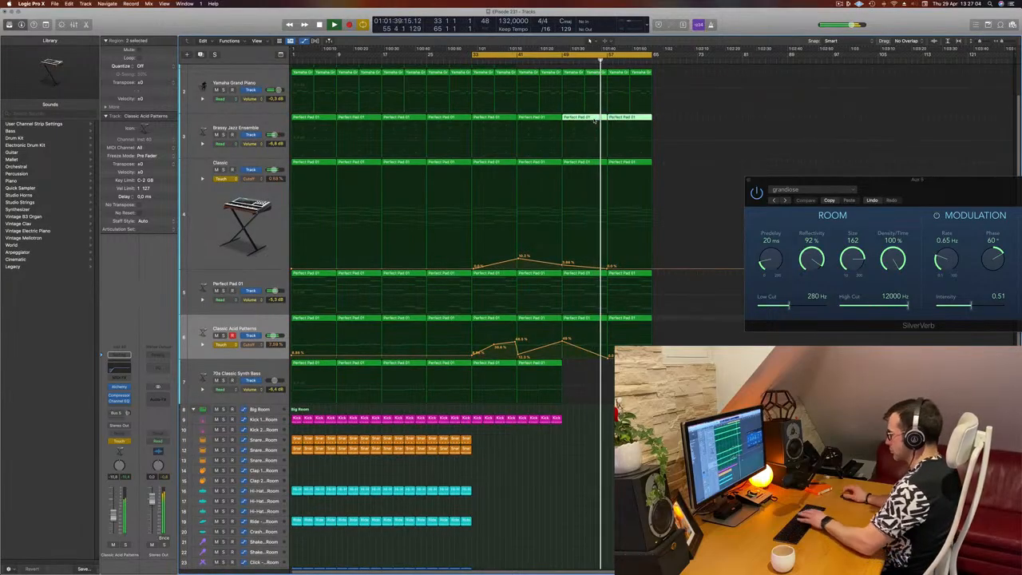
pyautogui.press('Delete')
# Step: Raise the Classic track's Cutoff automation at the end of the arrangement around bar 65
pyautogui.scroll(1, 561, 121)
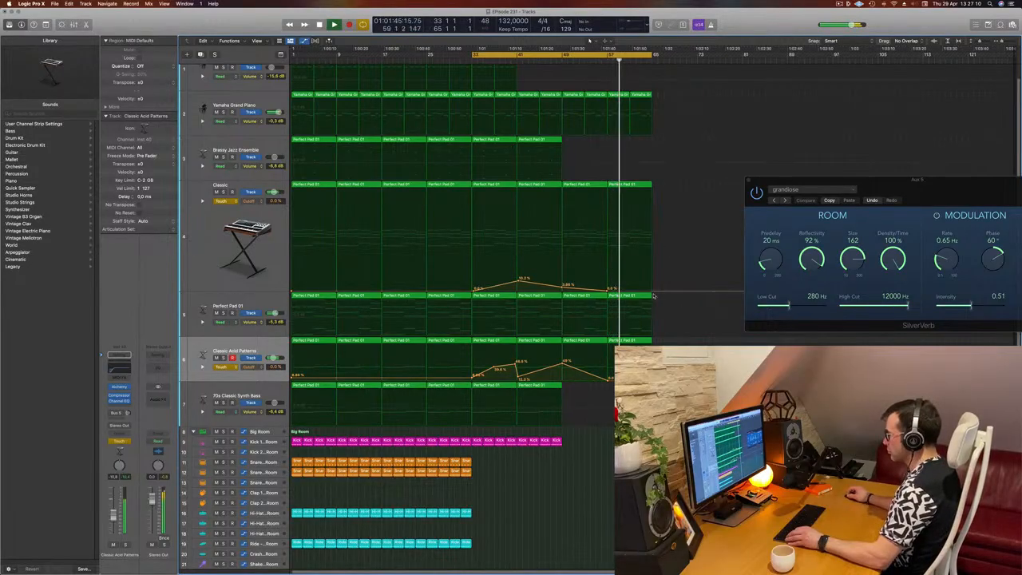
pyautogui.moveTo(653, 293); pyautogui.dragTo(653, 274)
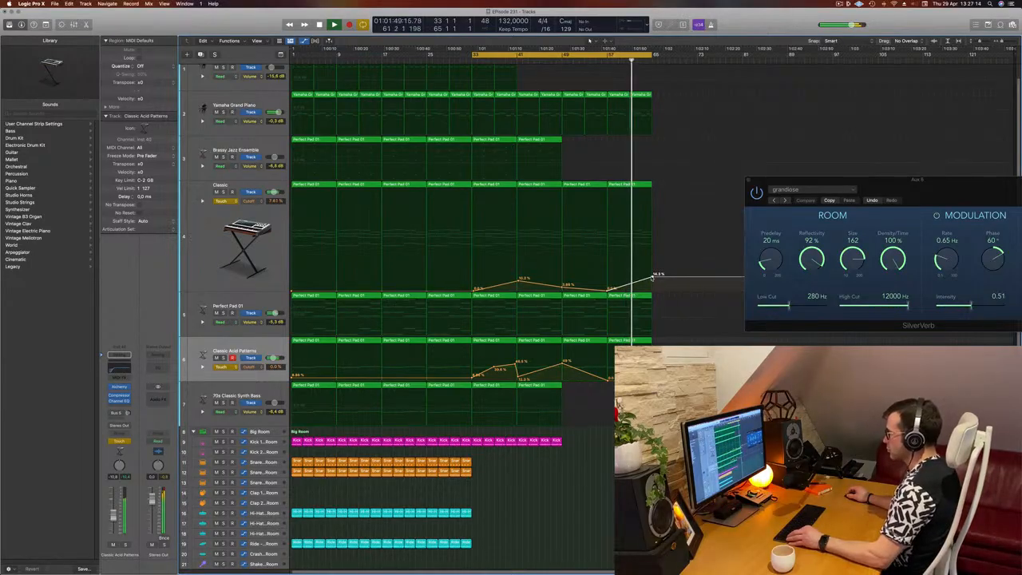